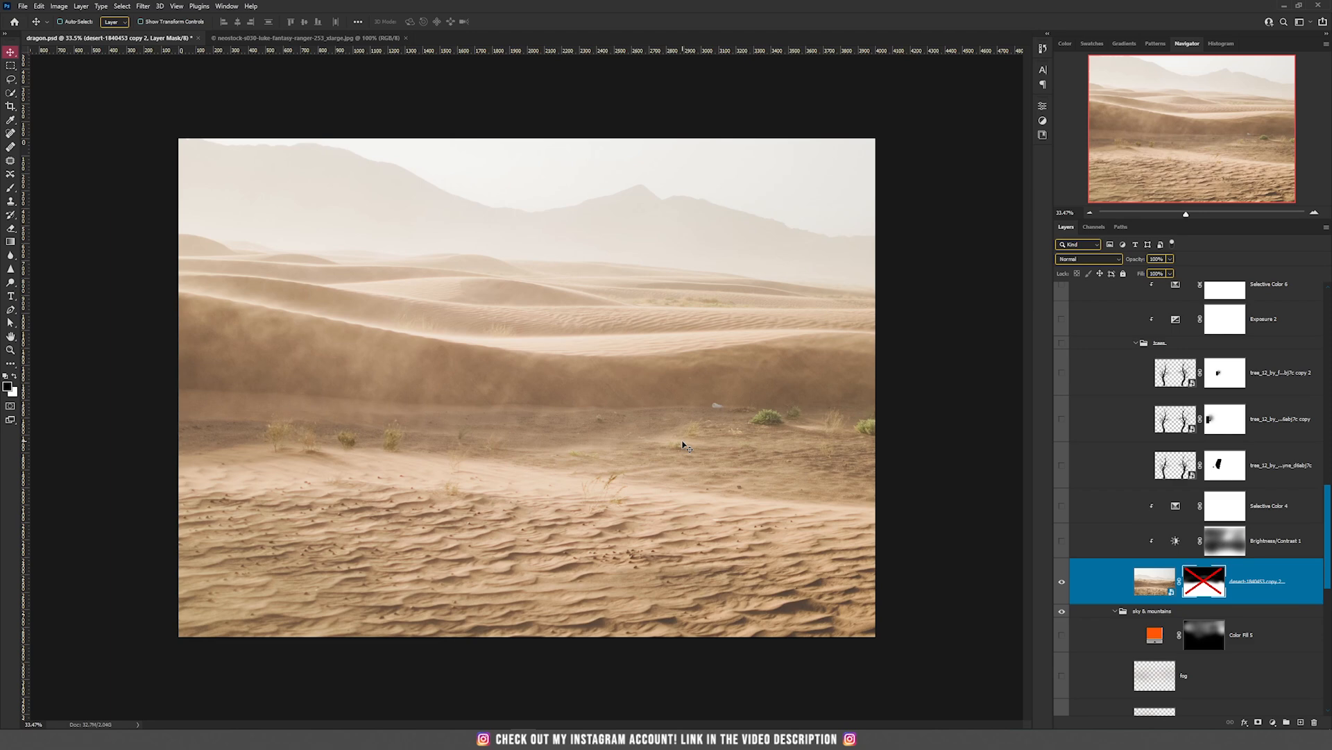
Step: Enable the desert layer's mask, and show the stormy sky on Layer 5 with its mask enabled
shift+click(1206, 585)
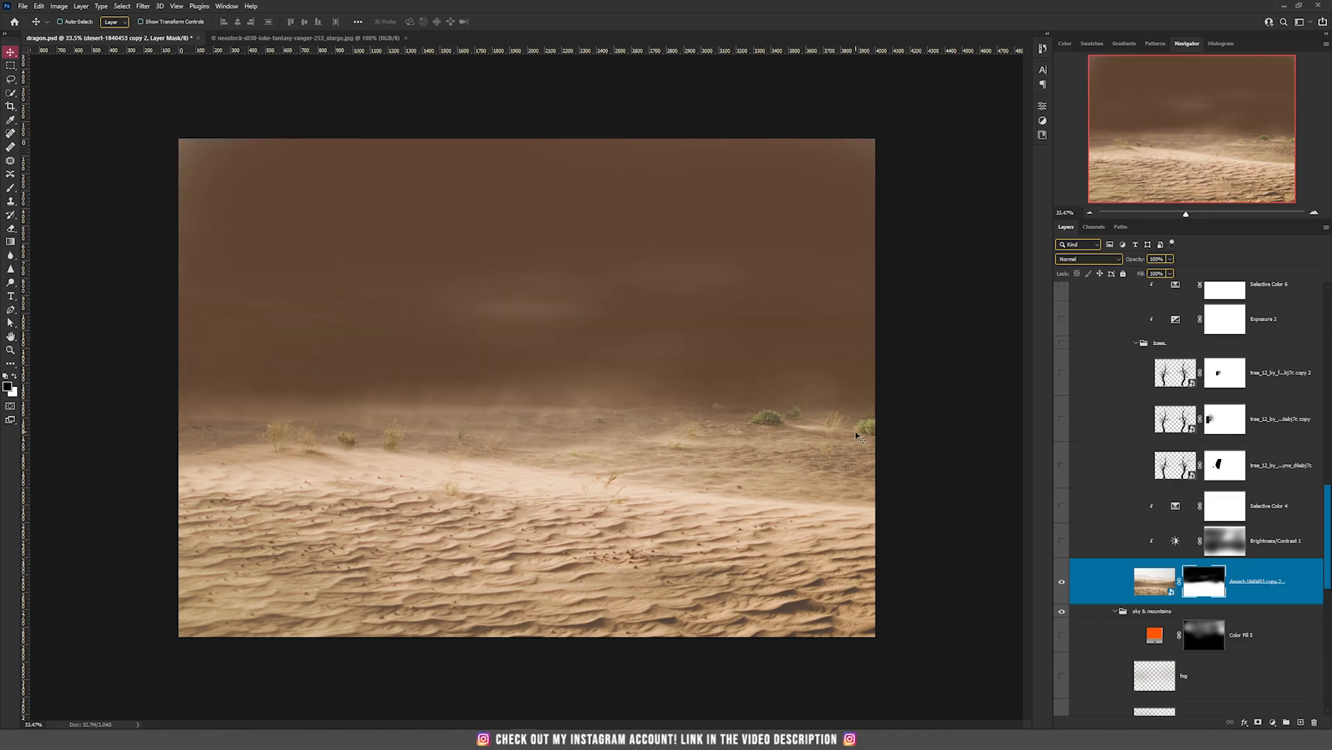
scroll(1175, 540, down, 8)
scroll(1175, 540, down, 5)
scroll(1177, 539, down, 2)
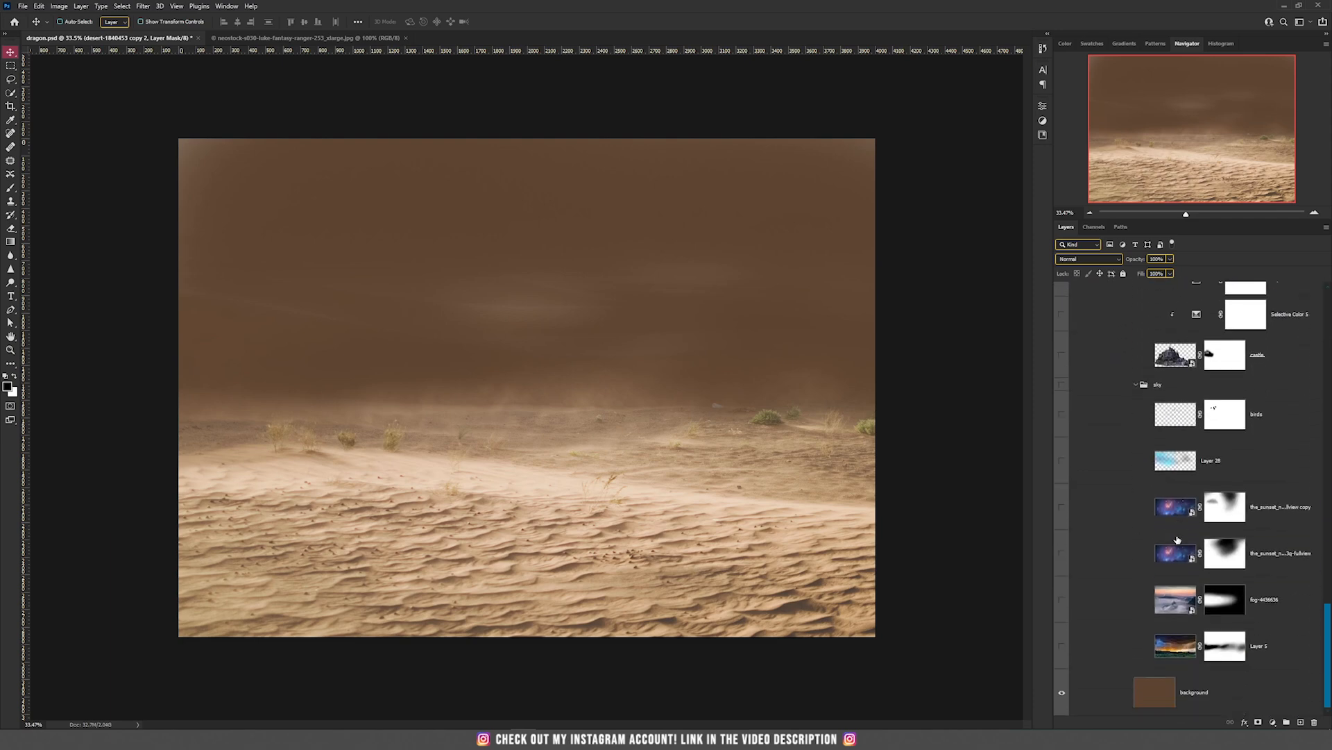
shift+click(1242, 655)
click(1060, 658)
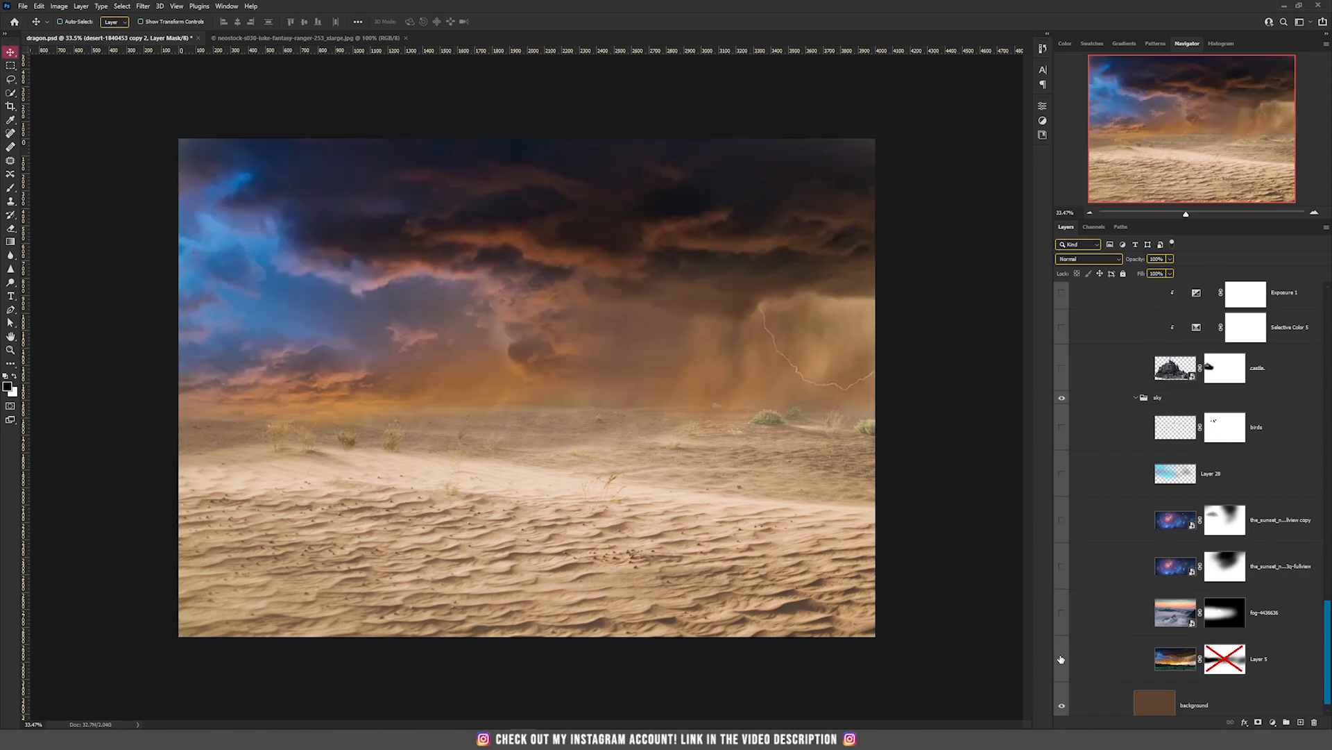
shift+click(1228, 666)
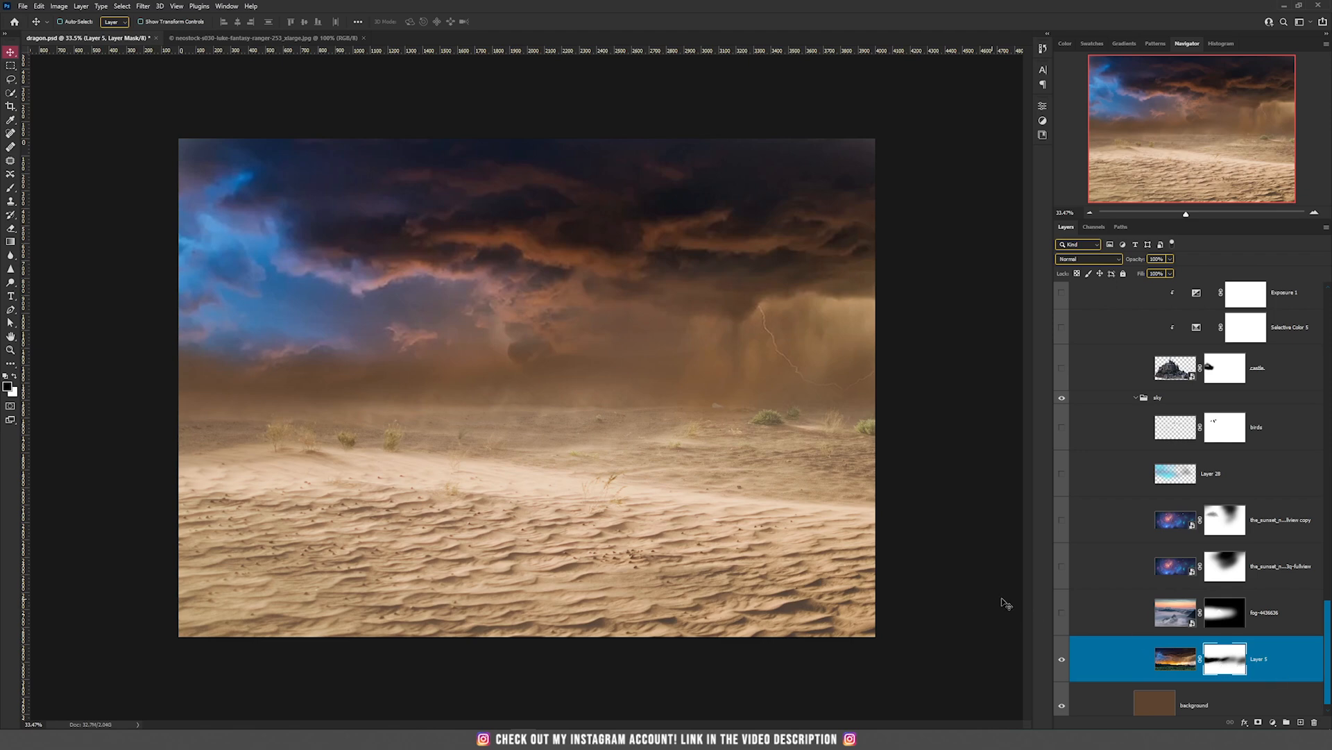
Step: Show the fog mountains layer above Layer 5 with its mask disabled, and try moving it before undoing the move
shift+click(1225, 614)
click(1062, 614)
click(1184, 617)
drag(711, 397, 706, 361)
key(ctrl+z)
Step: Compare the fog mountains layer in Normal mode, set its blend mode to Screen, and enable its mask
click(1085, 263)
click(1083, 261)
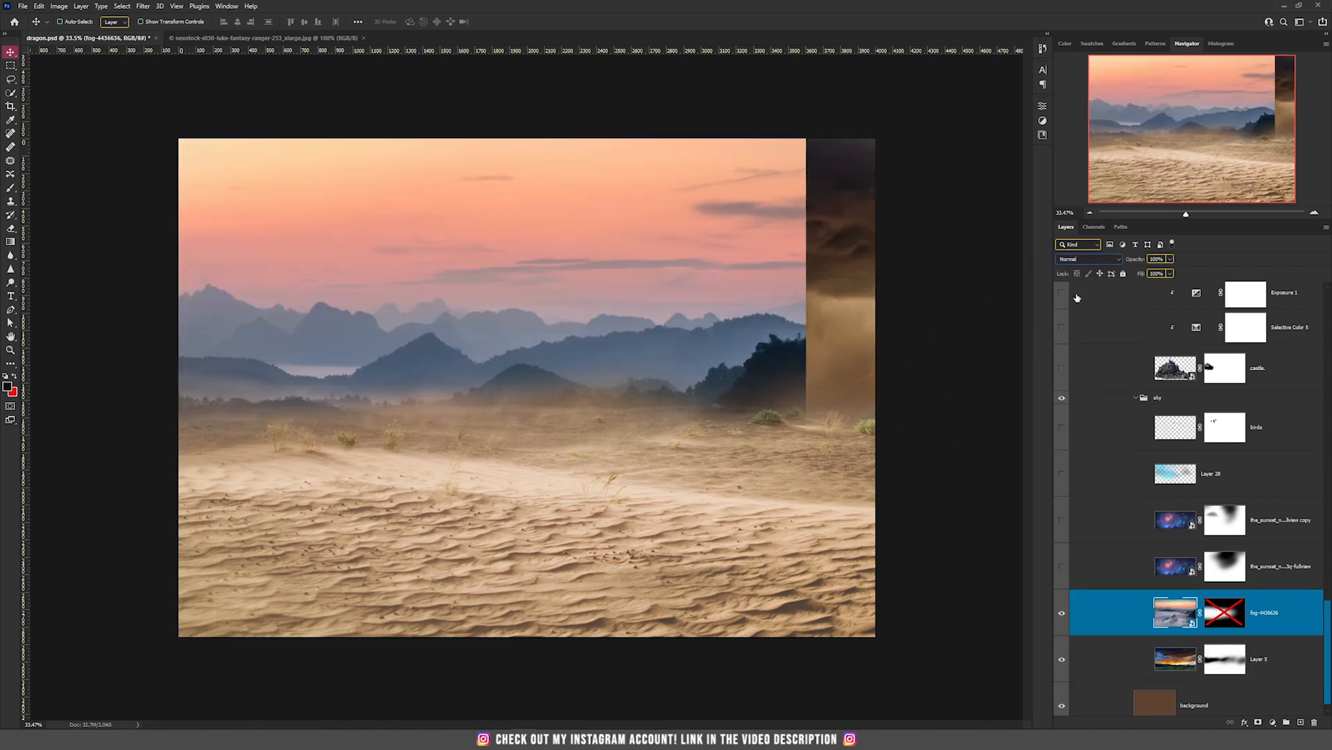
click(1105, 263)
click(1073, 347)
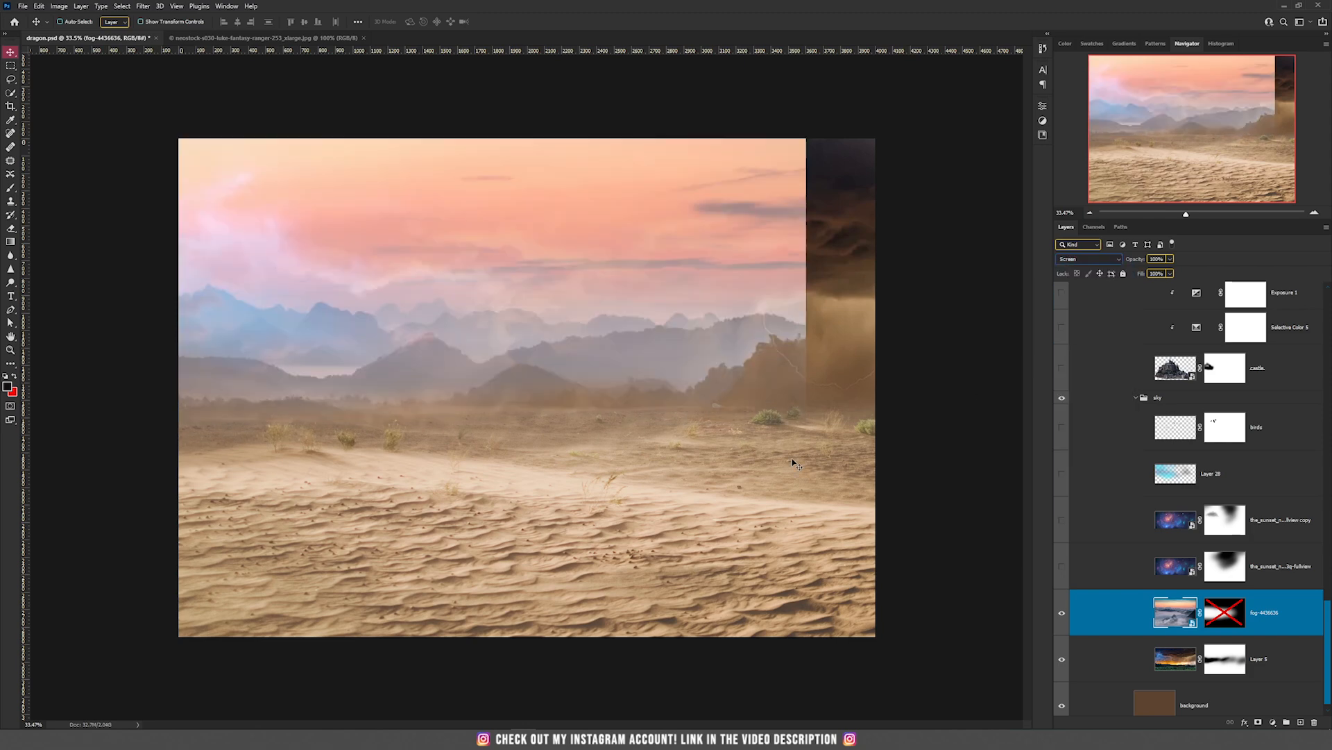
shift+click(1230, 620)
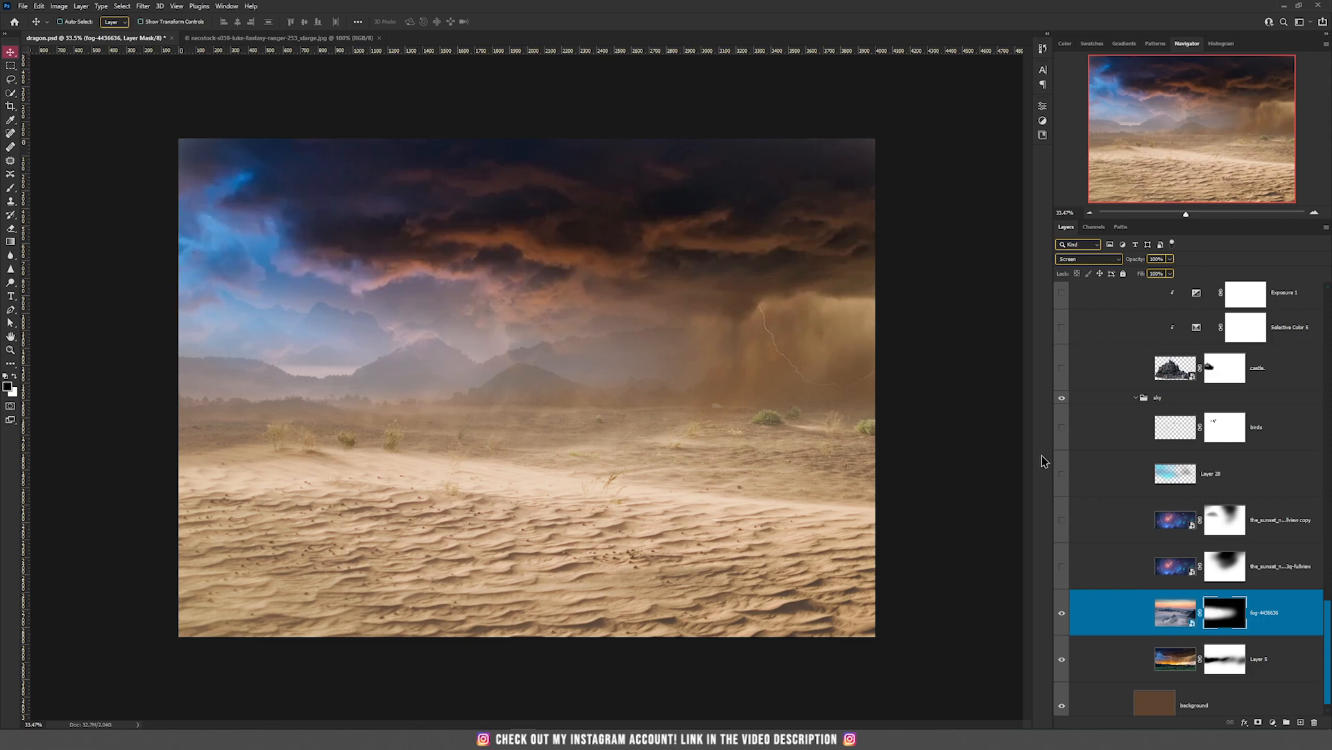
Step: Show the lower nebula layer with blend mode Lighten, checking it without its mask before enabling the mask again
click(1060, 566)
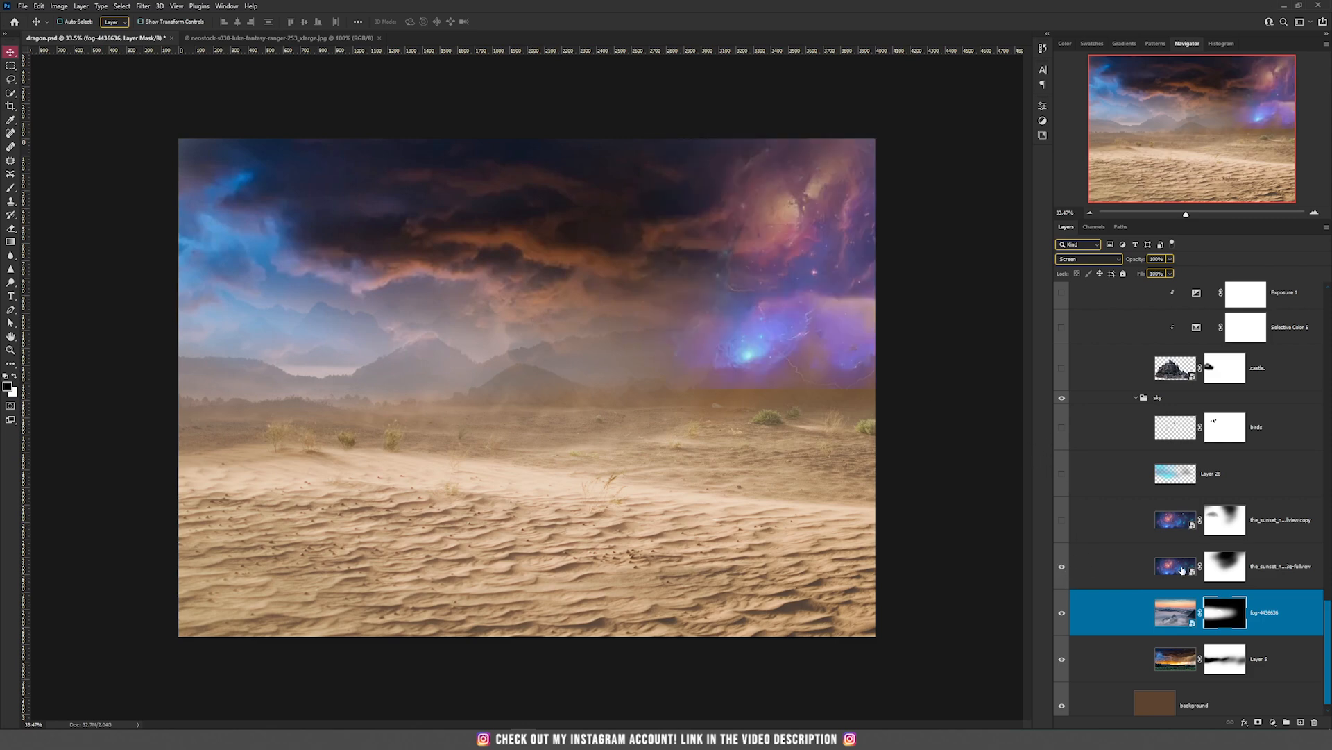
click(1208, 565)
shift+click(1223, 567)
drag(777, 304, 506, 357)
key(ctrl+z)
click(1070, 260)
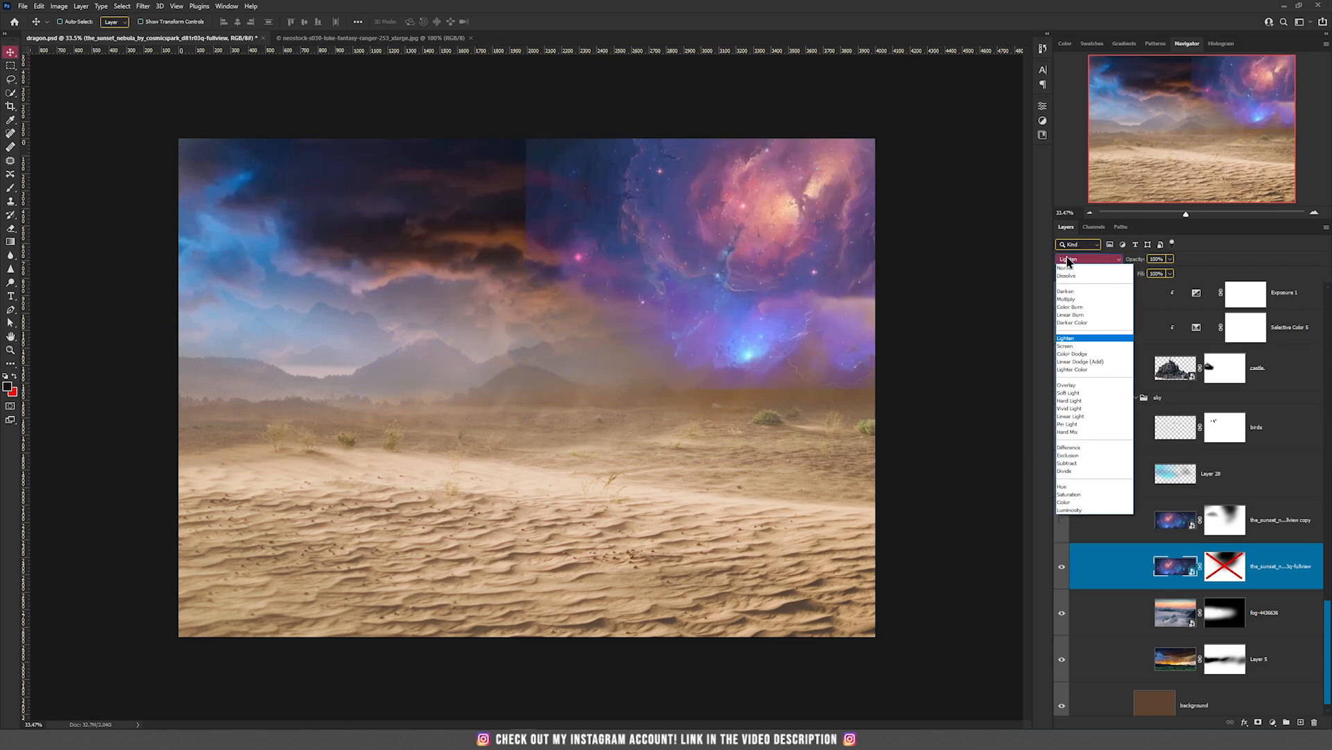
click(1079, 340)
click(1233, 565)
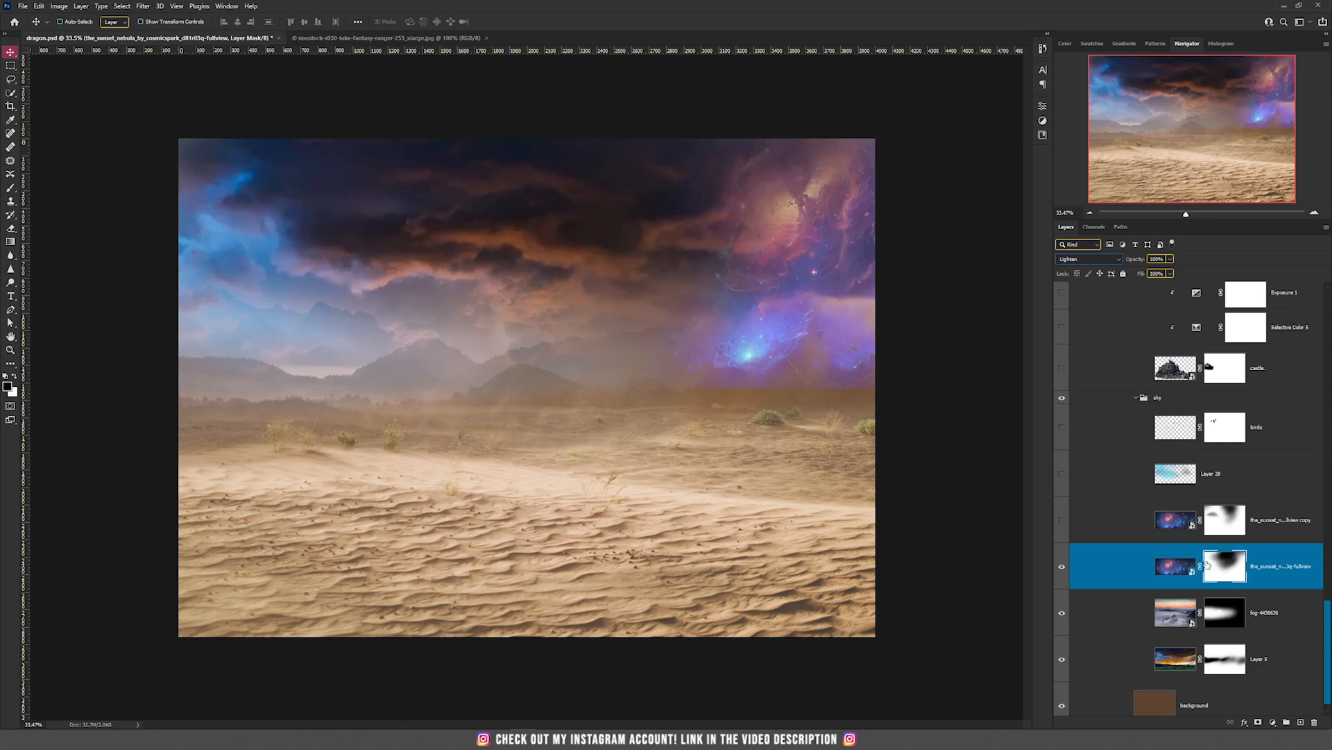
Step: Show the nebula copy layer in Lighten mode, and compare it with its mask disabled and enabled
click(1168, 522)
click(1062, 519)
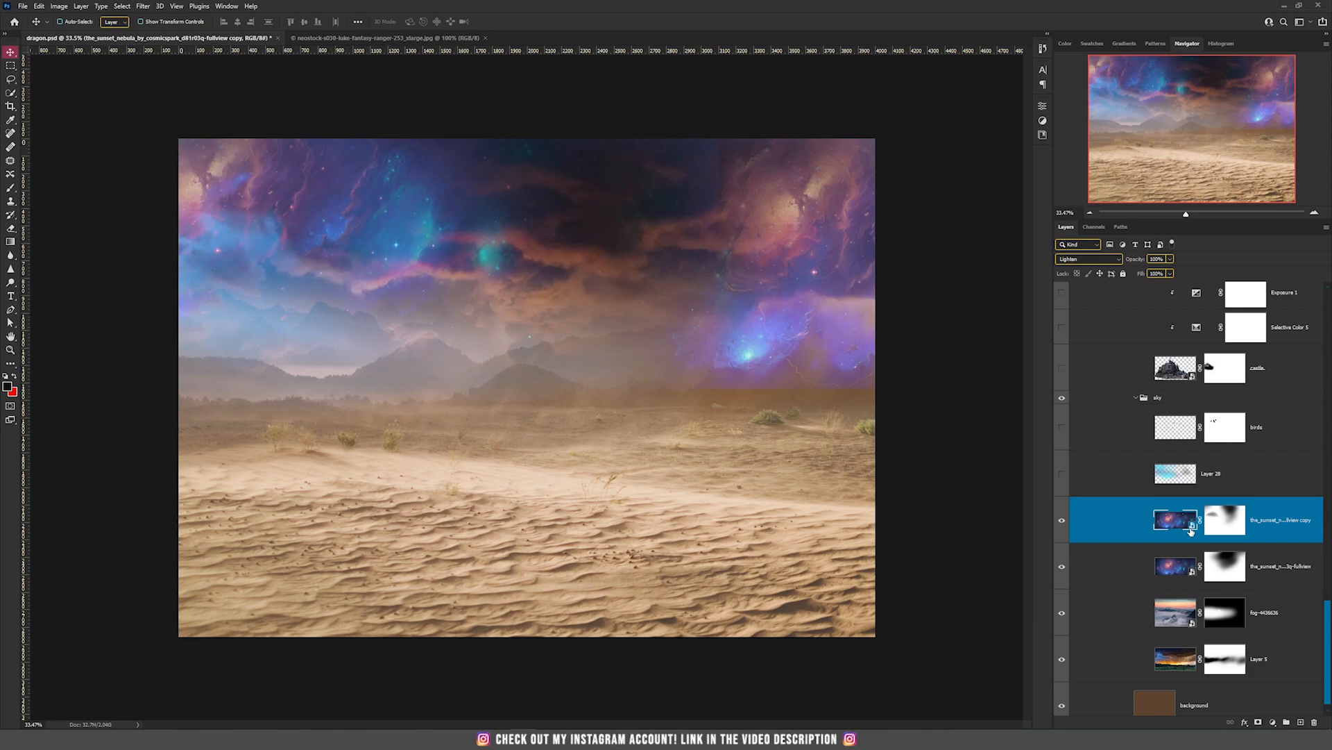
drag(571, 237, 673, 251)
key(ctrl+z)
click(1081, 263)
click(1081, 263)
shift+click(1230, 526)
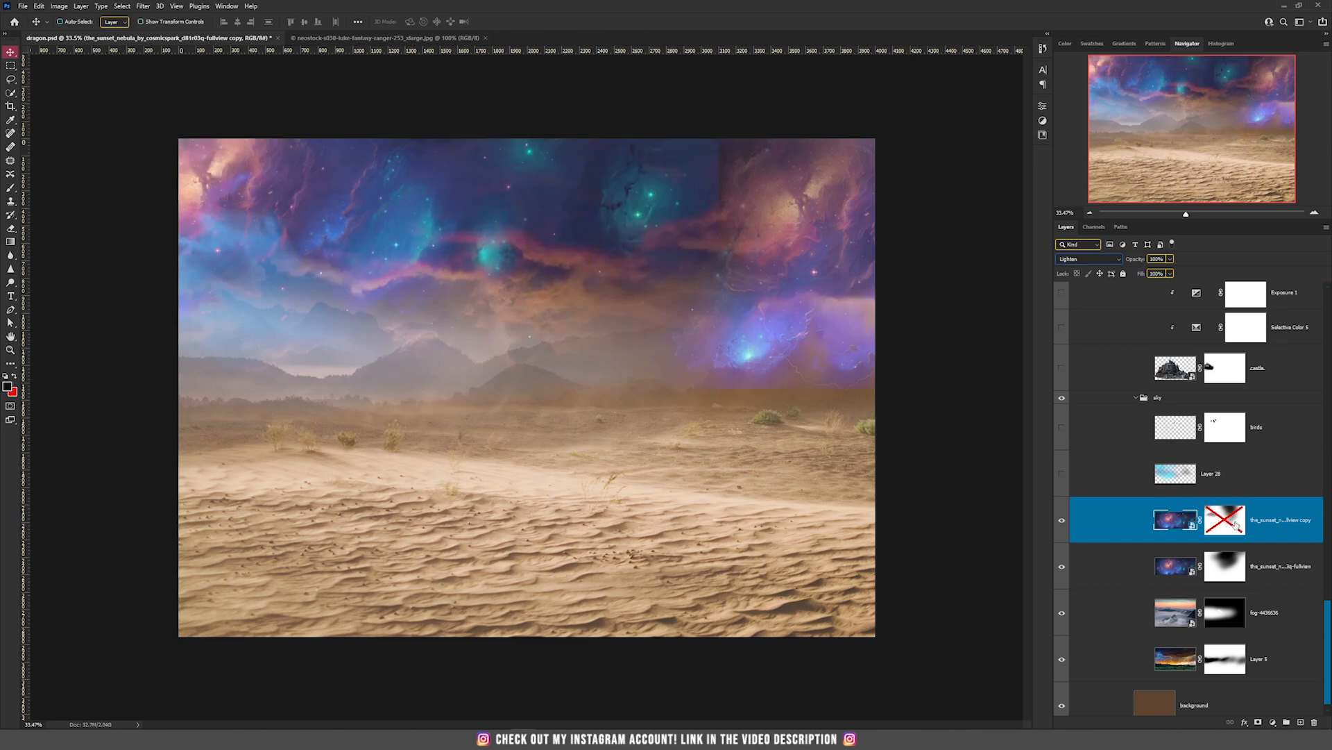
shift+click(1235, 525)
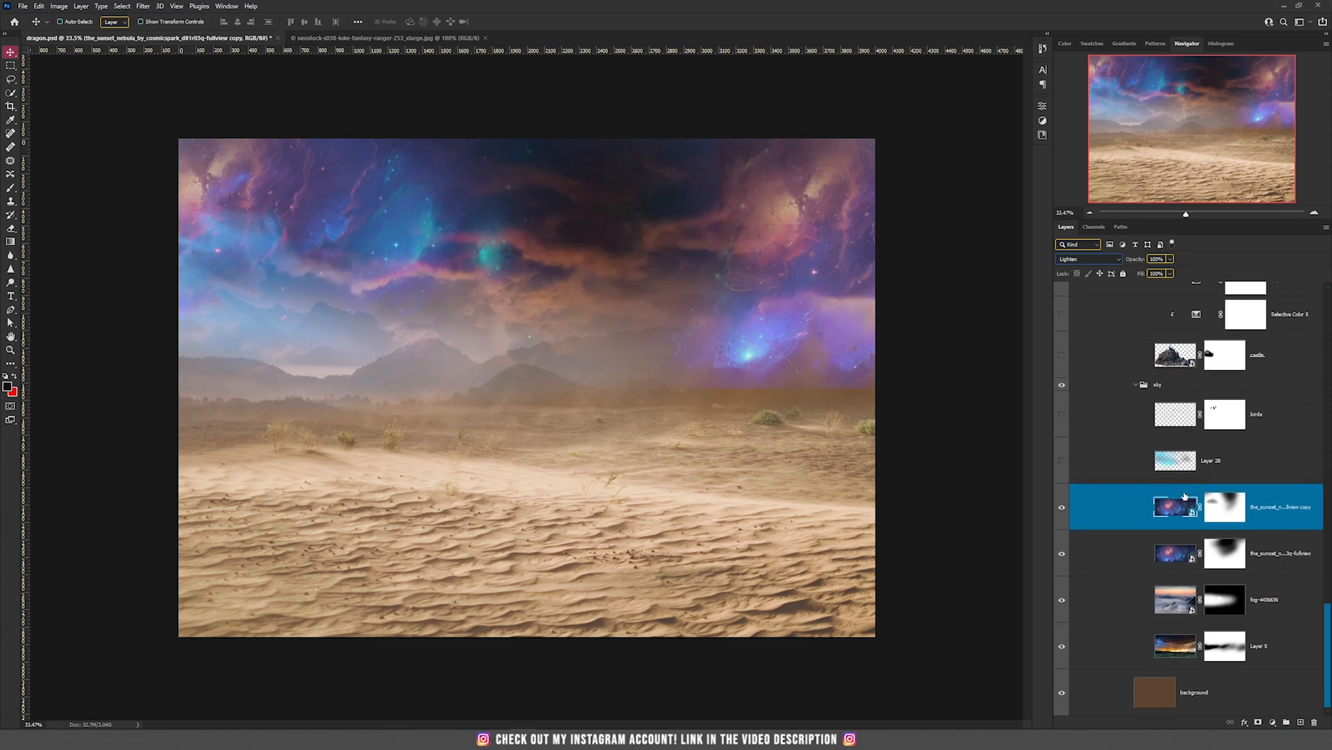
Step: Show the turquoise color tint on Layer 28 above the nebula layers
scroll(1091, 512, up, 2)
click(1115, 525)
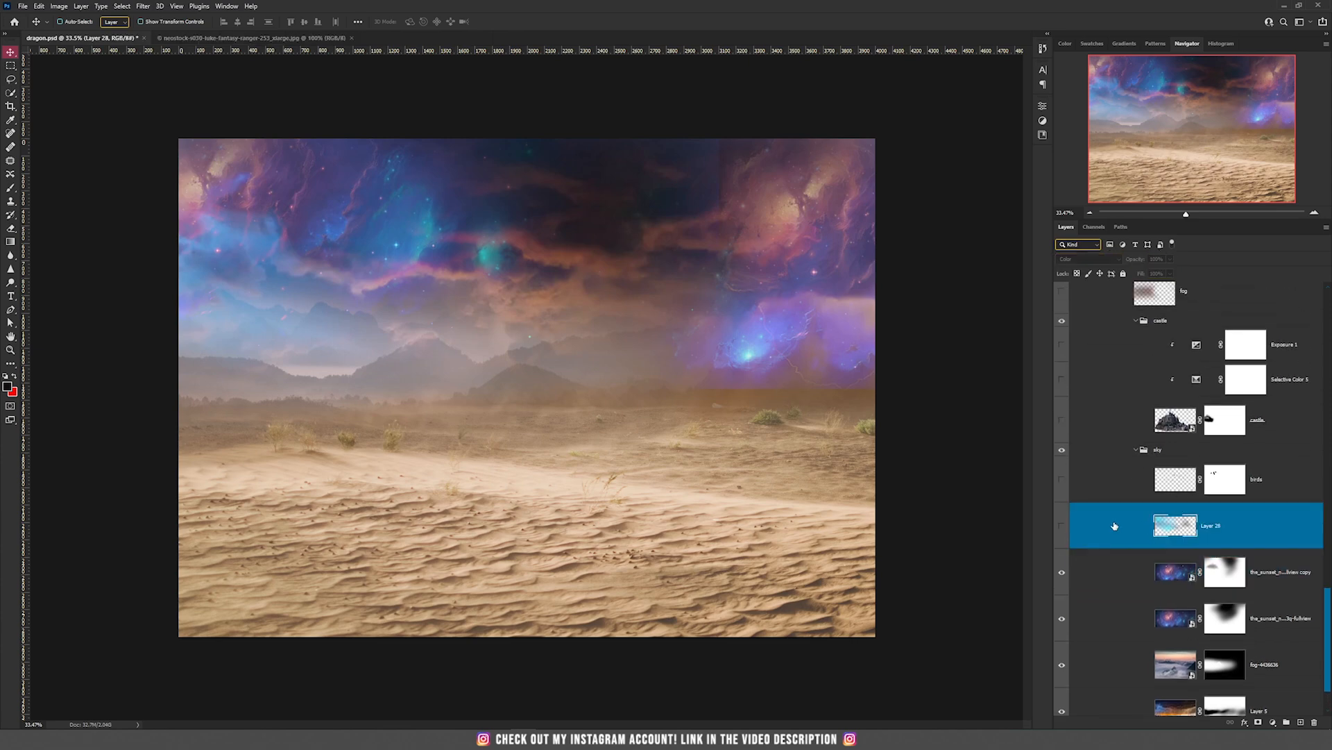
click(1062, 527)
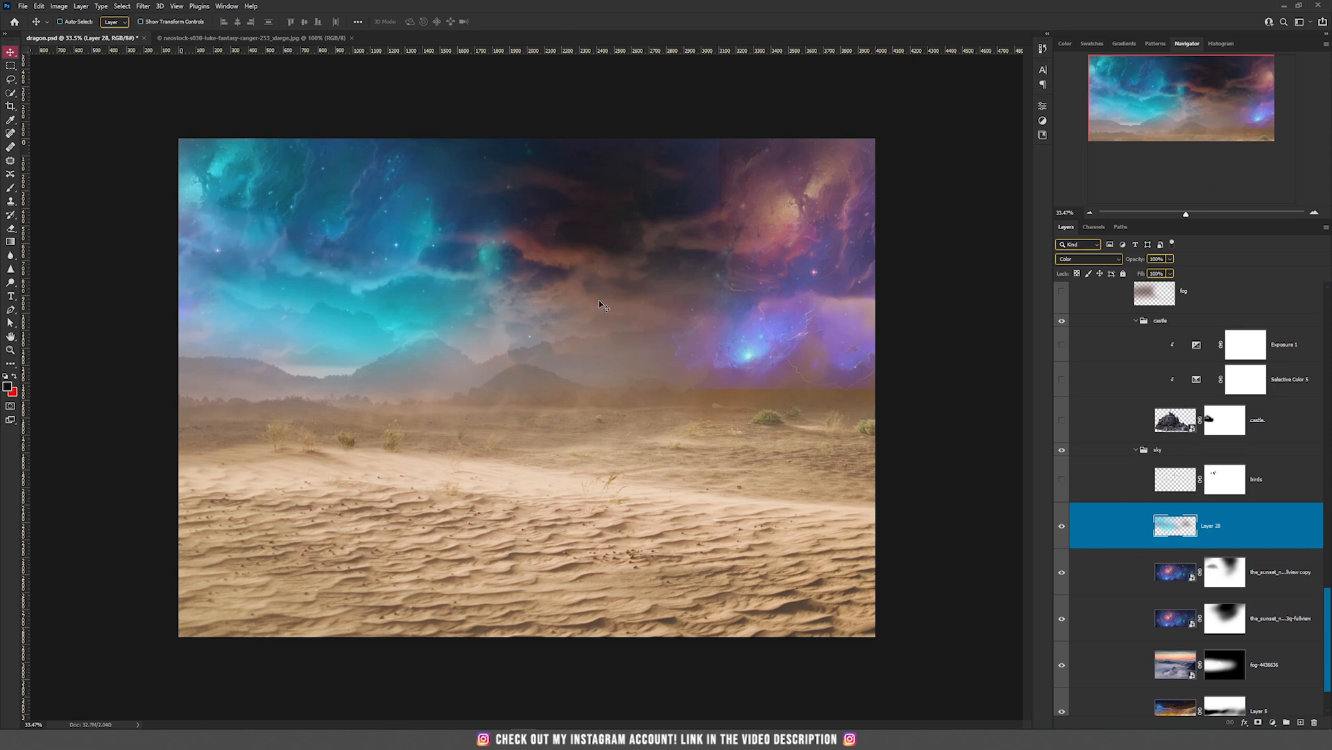
mouse_move(326, 225)
mouse_down()
mouse_move(378, 186)
mouse_move(320, 226)
mouse_up()
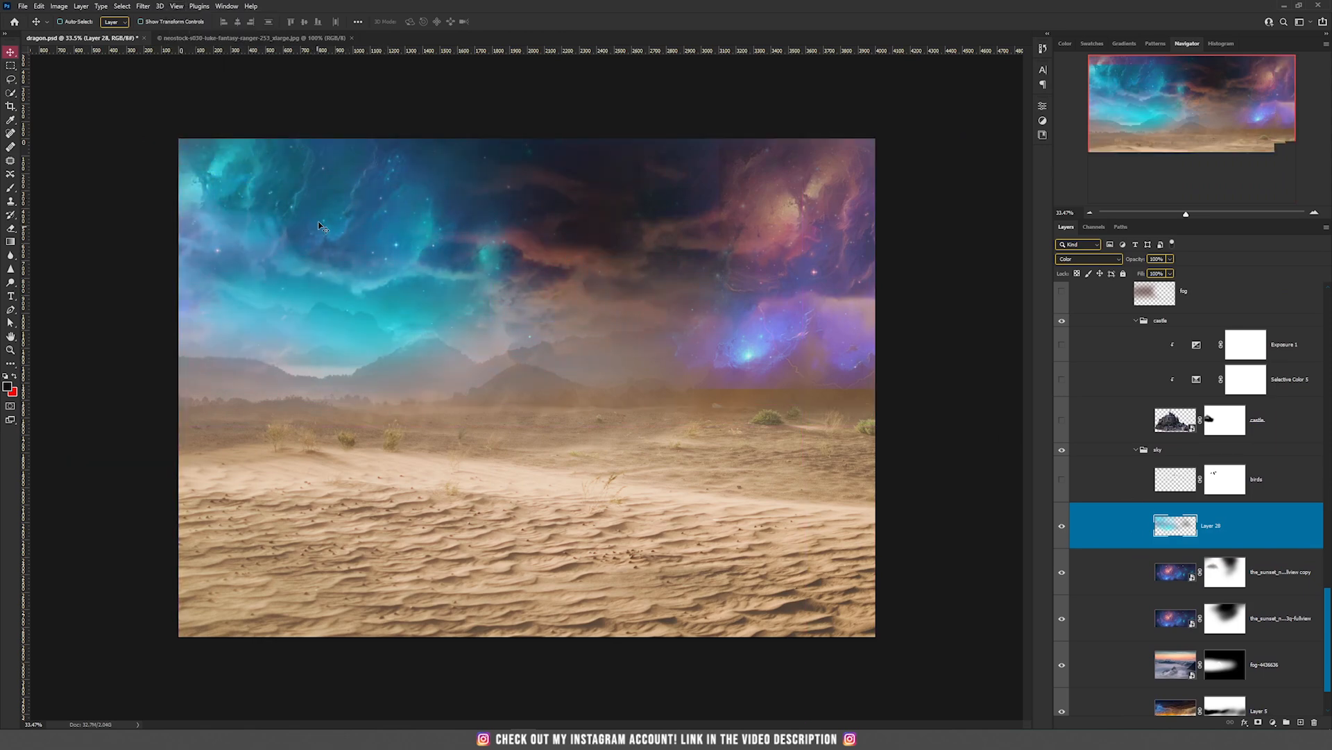
Step: Hide Layer 28 and add a new layer above it with the blend mode Color
click(1056, 529)
click(1297, 724)
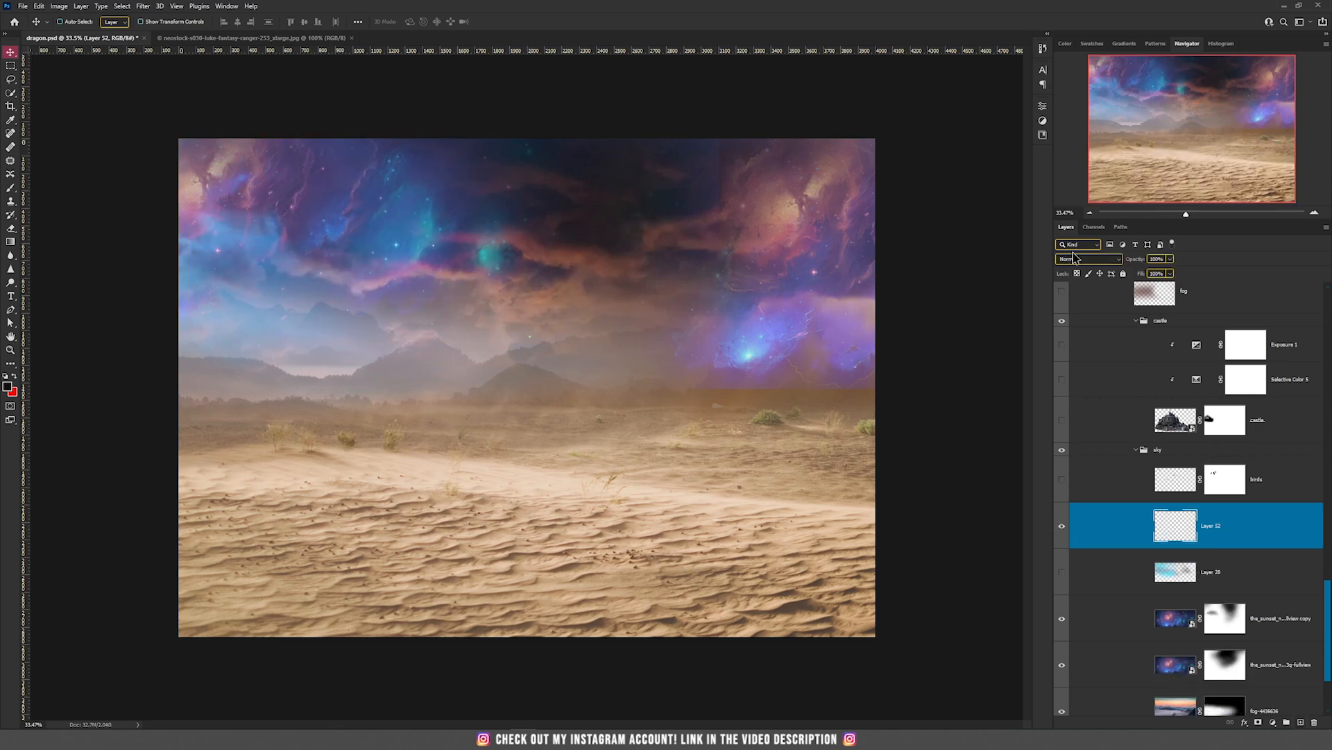
click(1076, 258)
click(1068, 502)
Step: Set the foreground color to 00c6ff and paint it with the Brush over the left part of the sky
key(b)
click(7, 387)
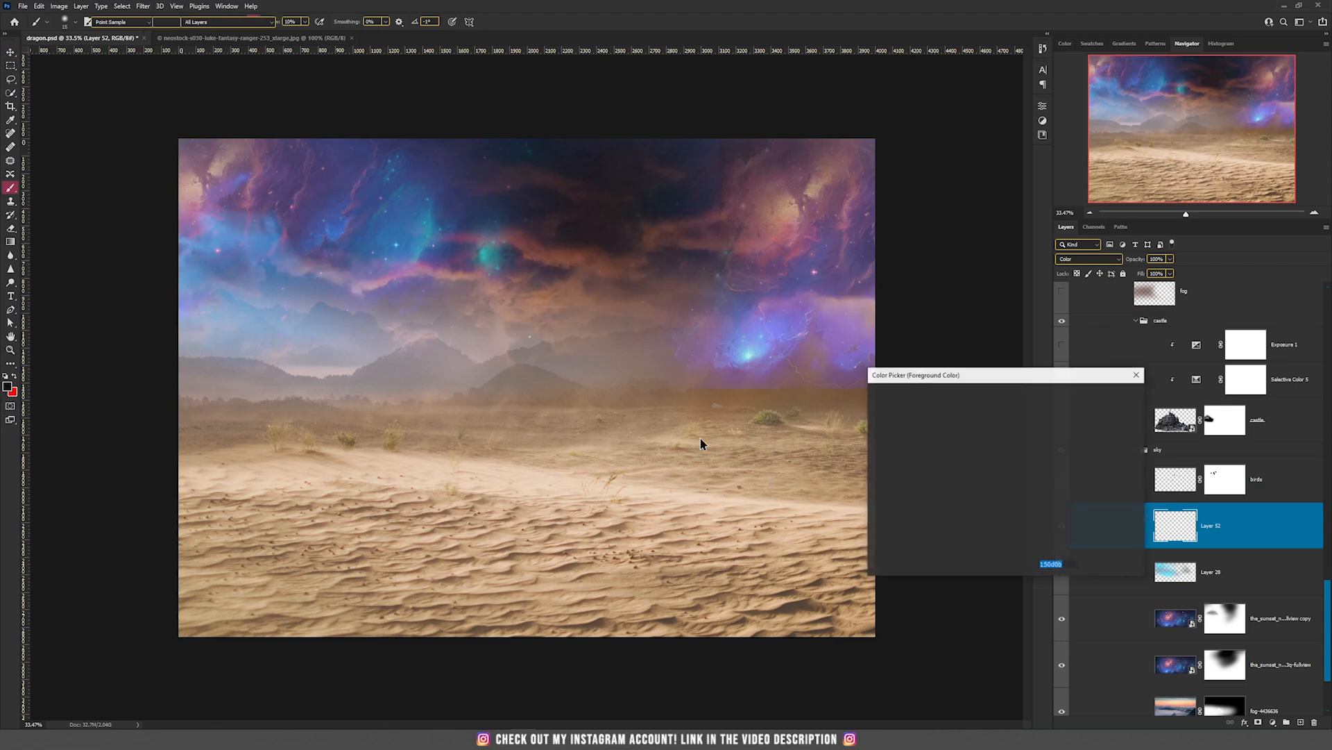
text(00c6ff)
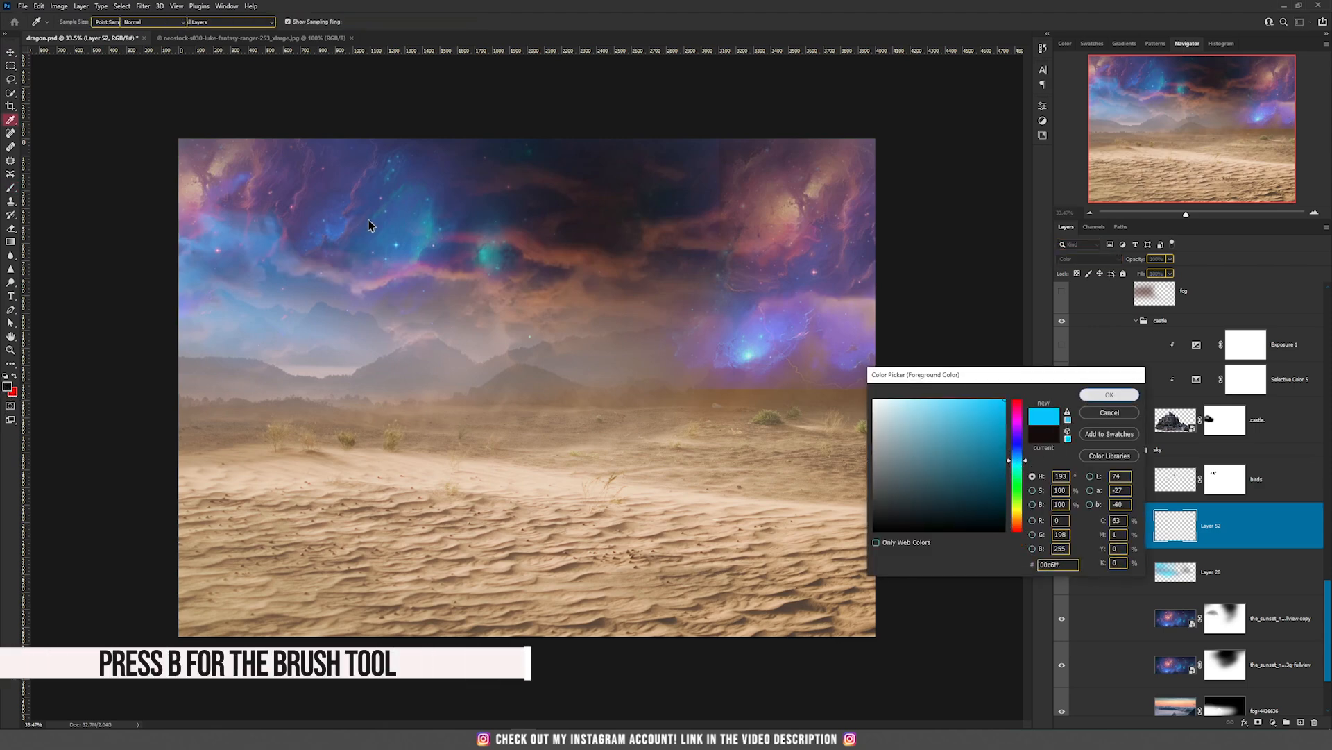
key(Return)
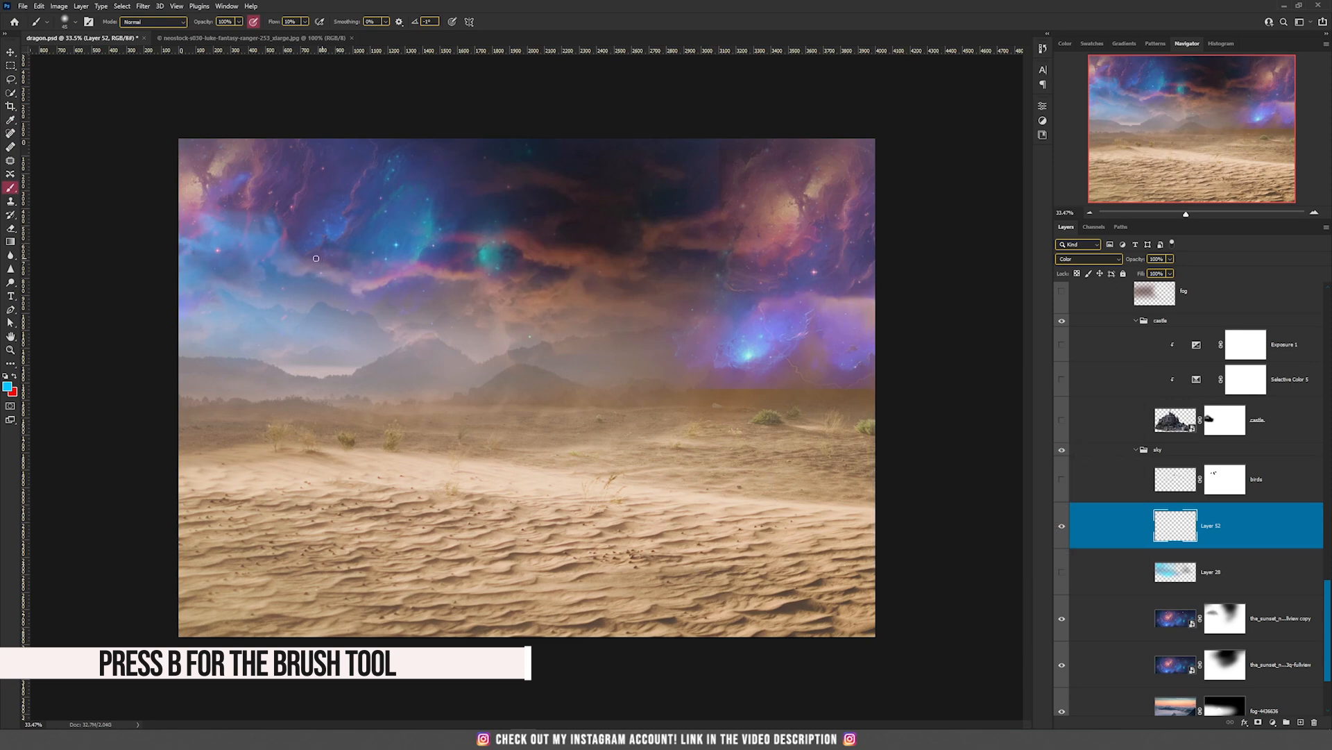
mouse_move(197, 222)
mouse_down()
mouse_move(164, 160)
mouse_move(360, 188)
mouse_move(353, 236)
mouse_move(515, 196)
mouse_move(437, 237)
mouse_up()
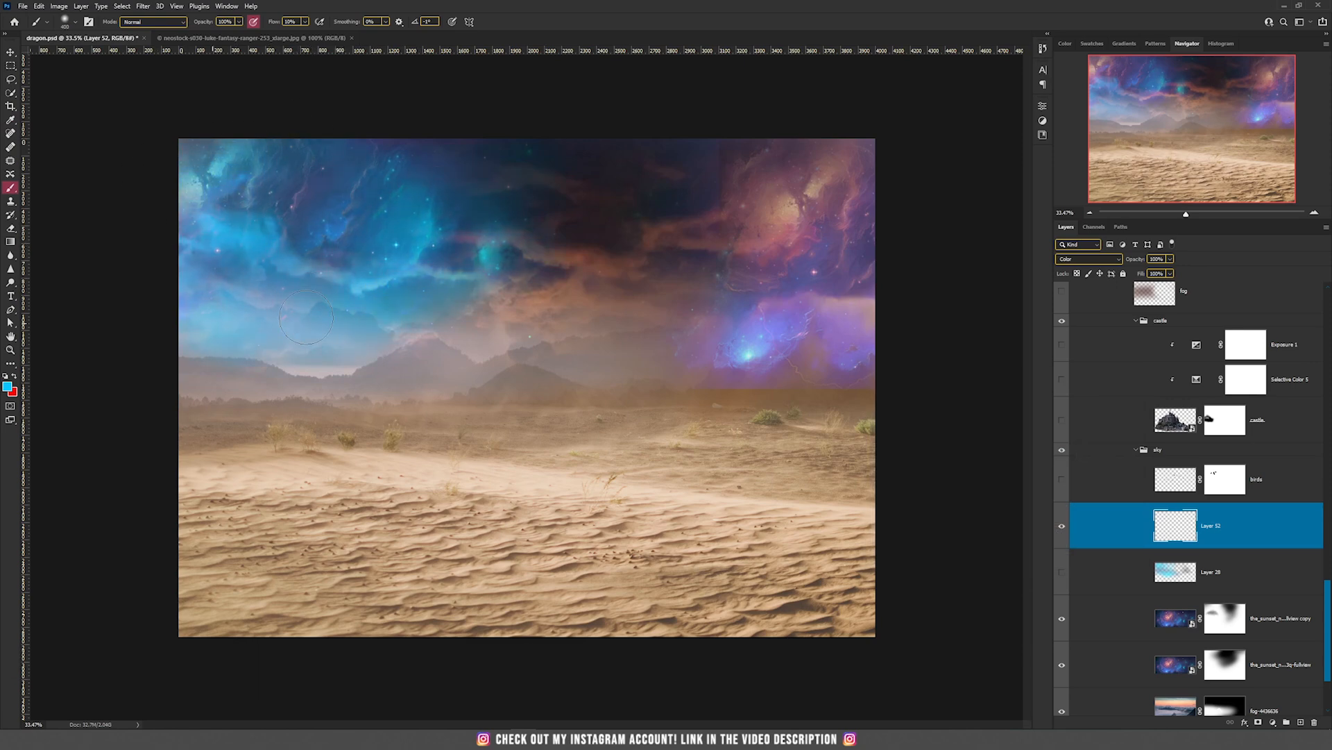
mouse_move(512, 302)
mouse_down()
mouse_move(520, 209)
mouse_move(304, 188)
mouse_up()
Step: Delete the painted blue tint layer and show Layer 28 again
key(v)
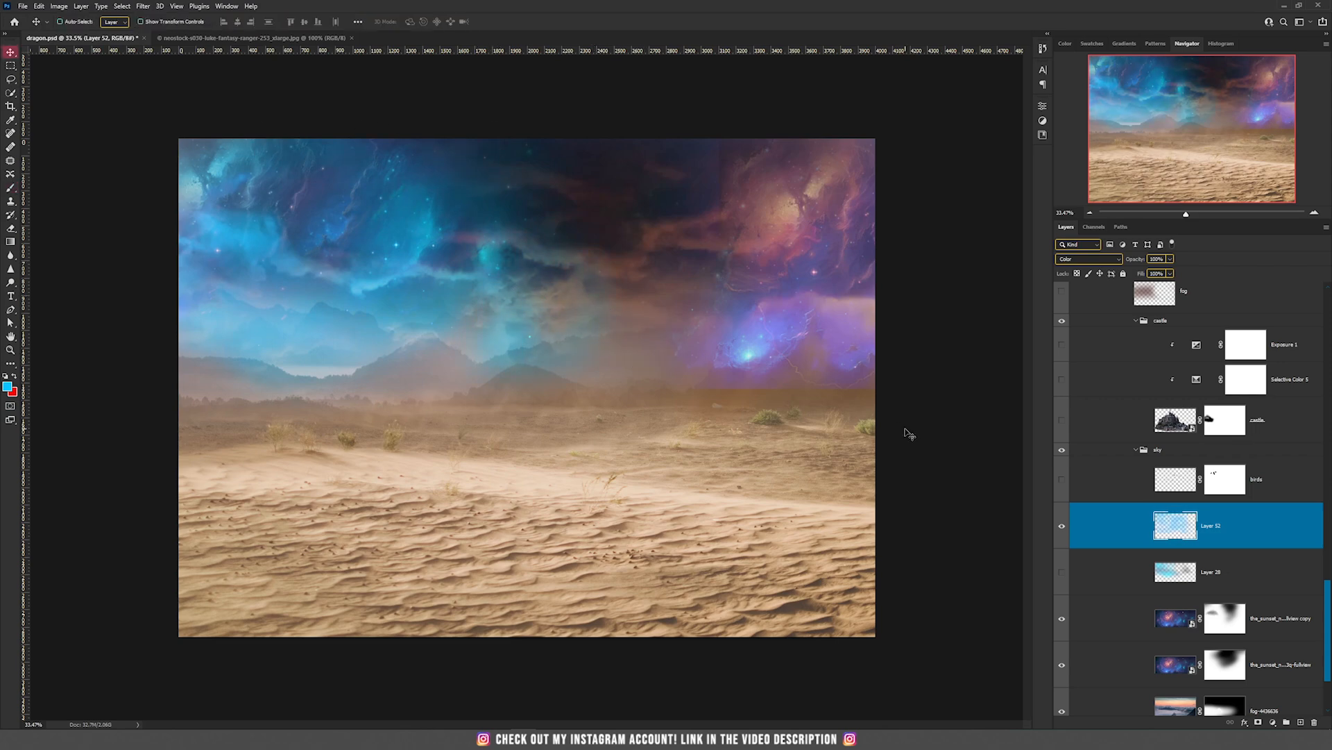
key(Delete)
click(1061, 525)
Step: Show the birds layer in the sky group and try shifting the birds across the turquoise sky
click(1063, 480)
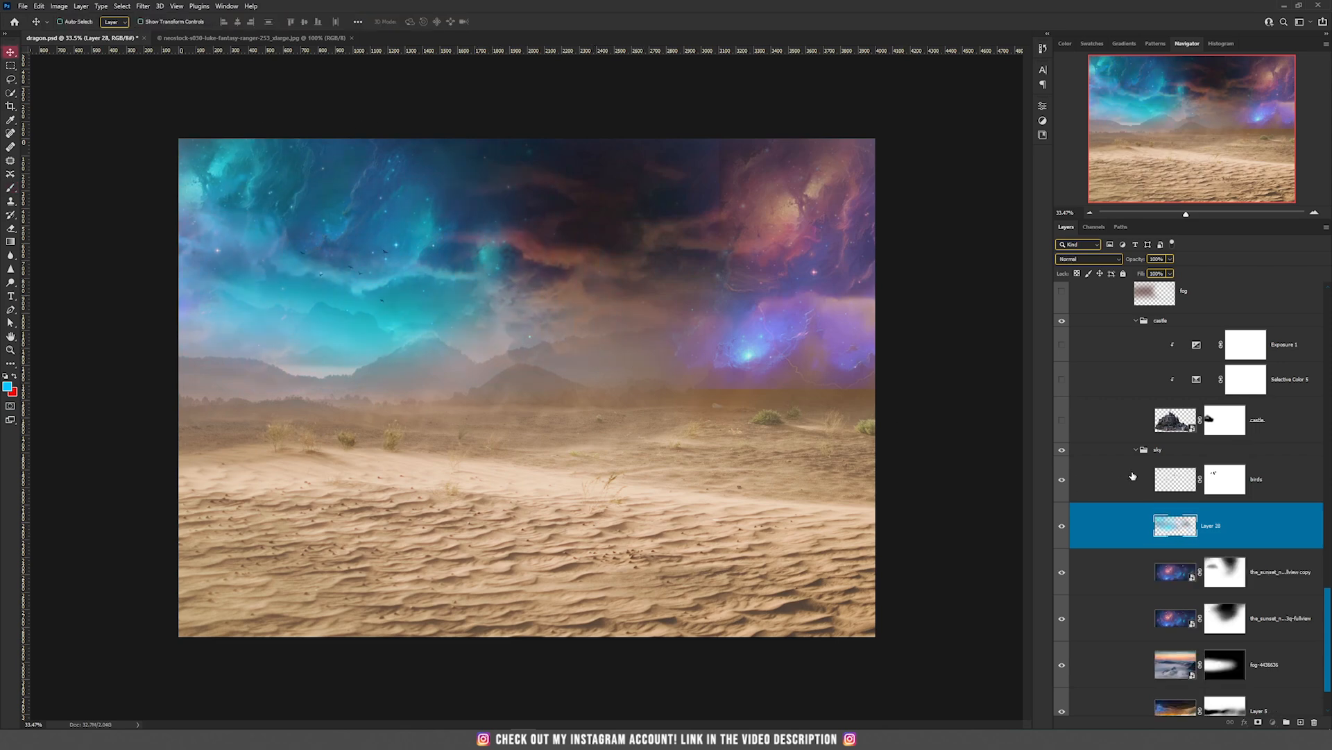
click(1171, 487)
scroll(316, 230, up, 3)
drag(320, 232, 419, 211)
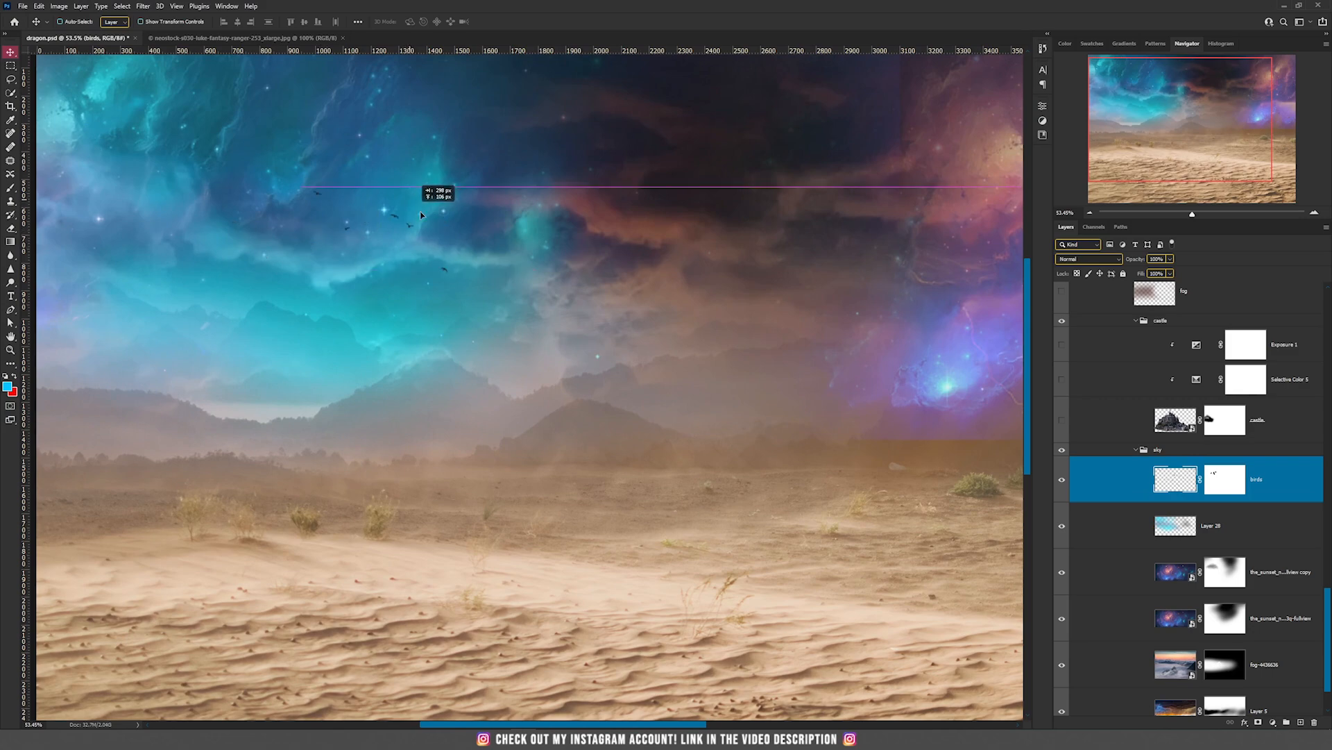
Step: Collapse the sky group and show the castle layer, comparing it without its mask before enabling the mask again
click(1136, 450)
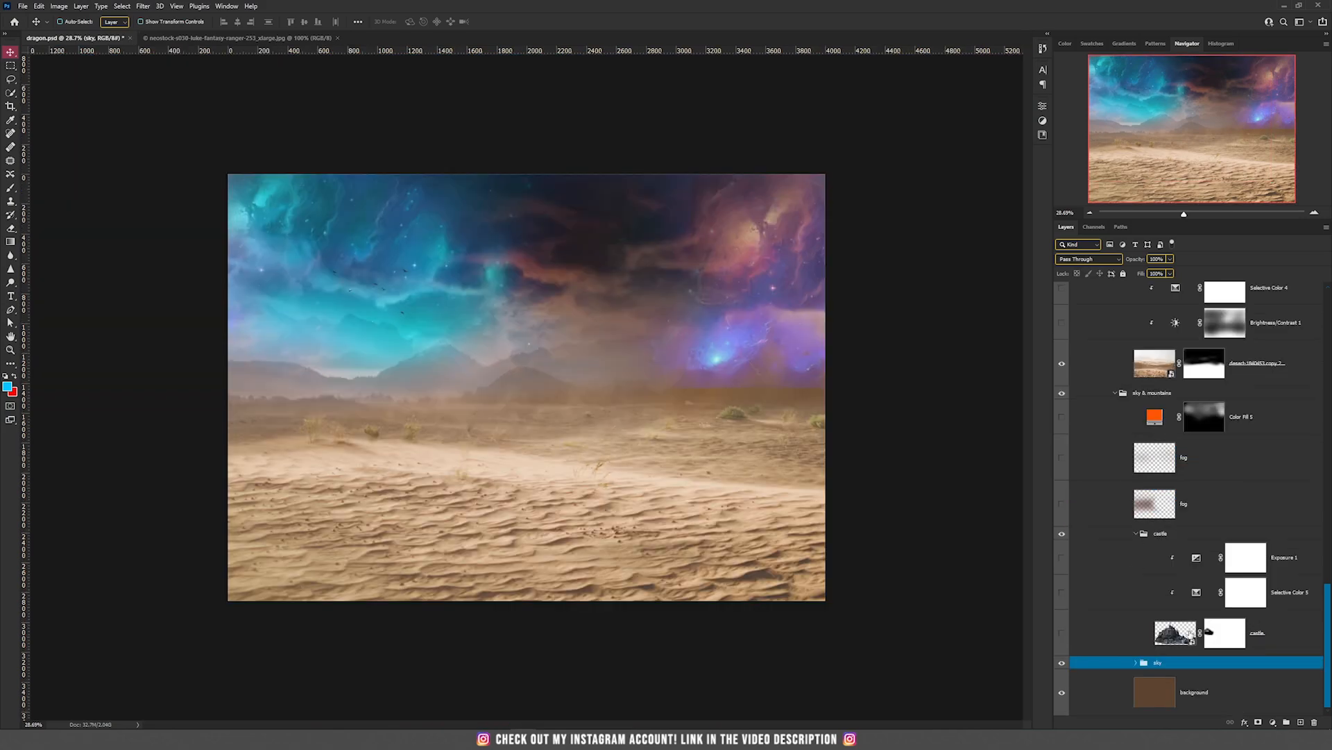
click(1177, 633)
scroll(431, 388, up, 5)
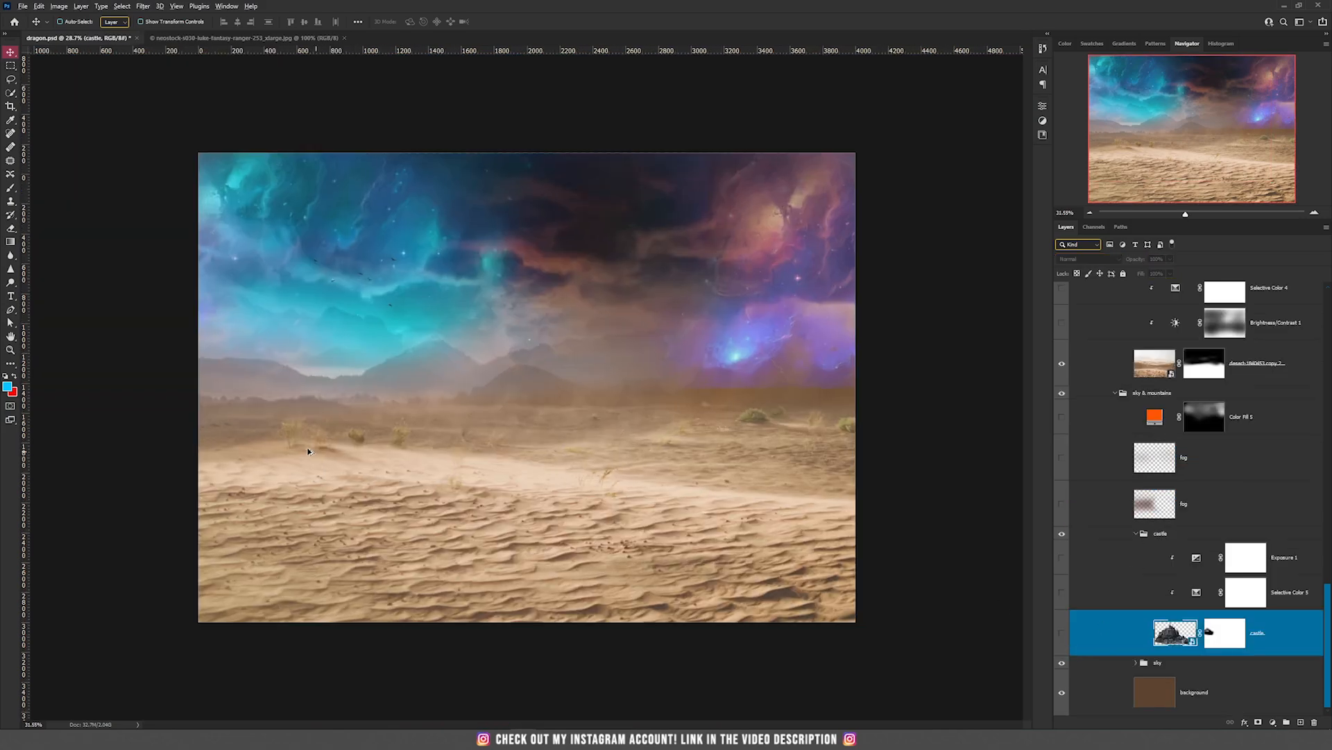
drag(313, 414, 577, 481)
click(1061, 633)
shift+click(1208, 630)
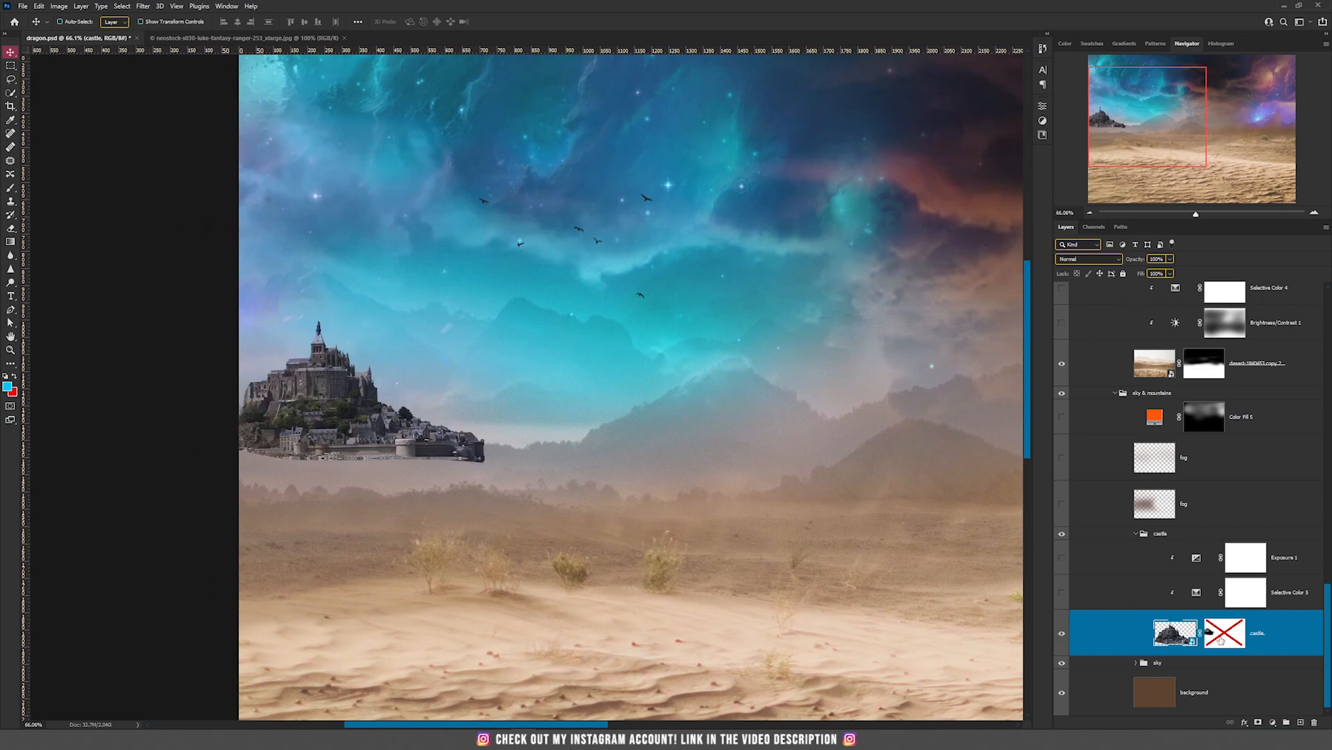
click(1223, 639)
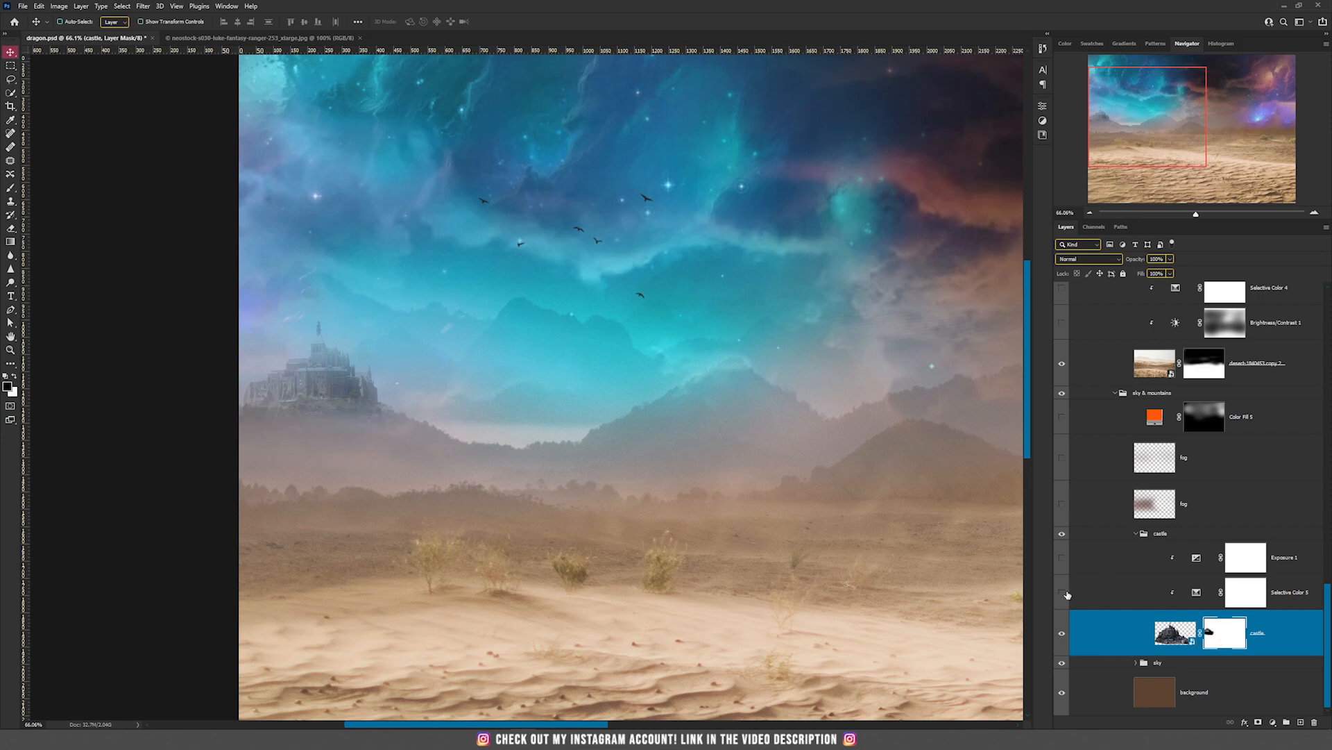
Step: Show the castle's clipped Selective Color 5 and Exposure 1 adjustments and open their settings
click(1065, 593)
click(1197, 592)
double_click(1196, 593)
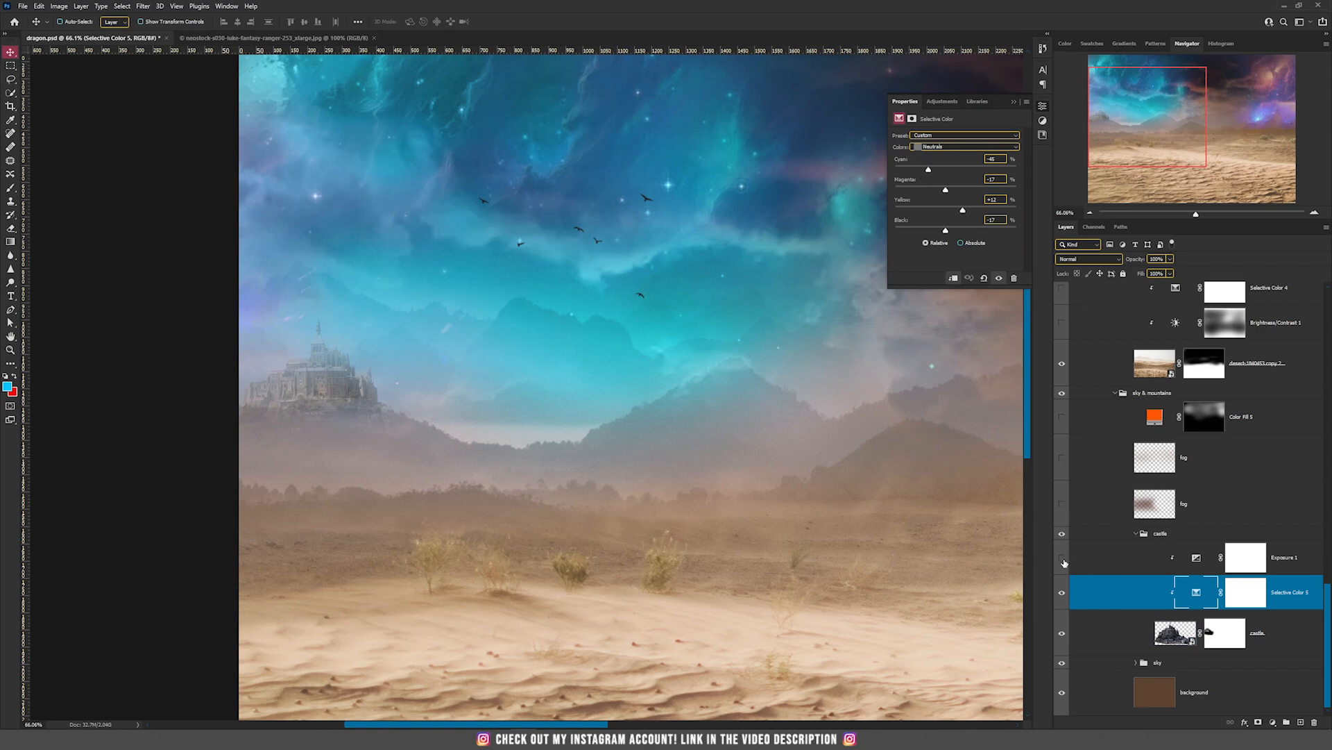
click(1208, 553)
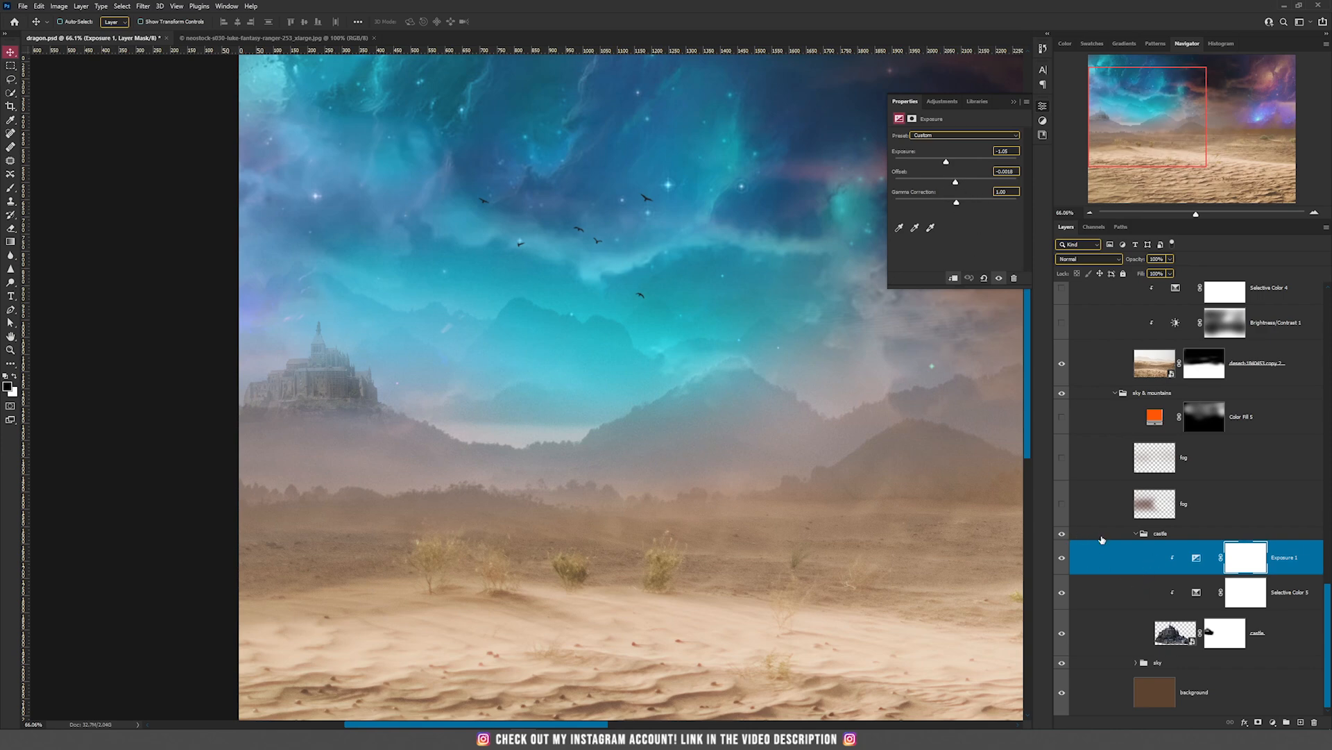
Step: Show the fog layer above the castle group, compare it in Normal mode, and set its blend mode to Screen
scroll(462, 431, down, 4)
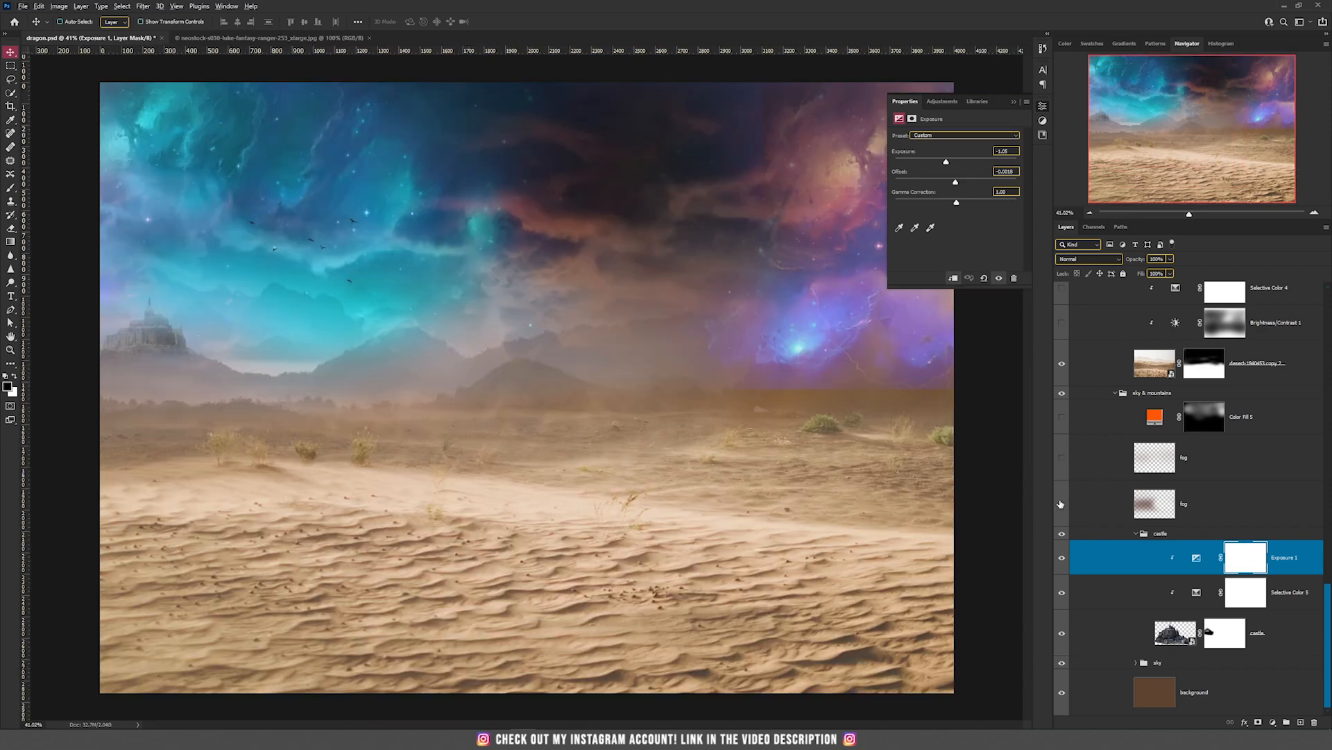
click(1061, 503)
click(1133, 505)
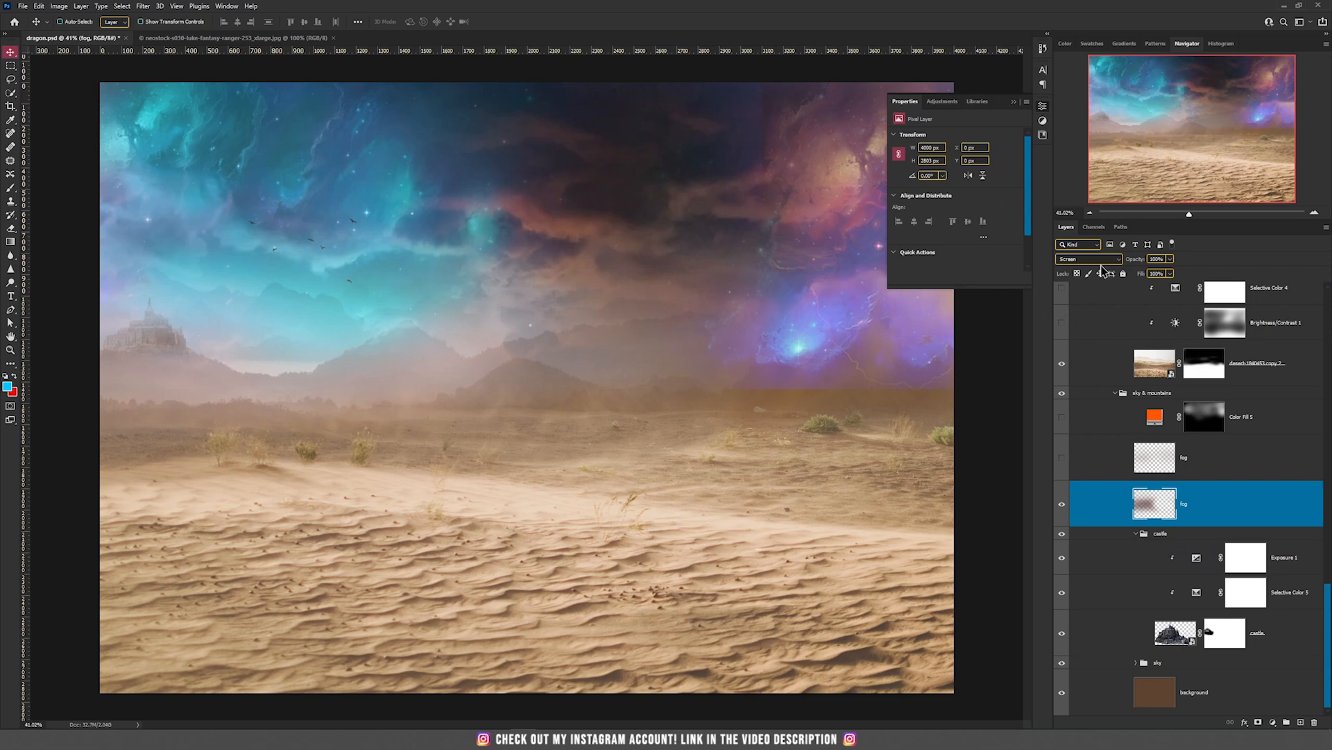
click(1093, 259)
click(1088, 270)
drag(651, 417, 690, 417)
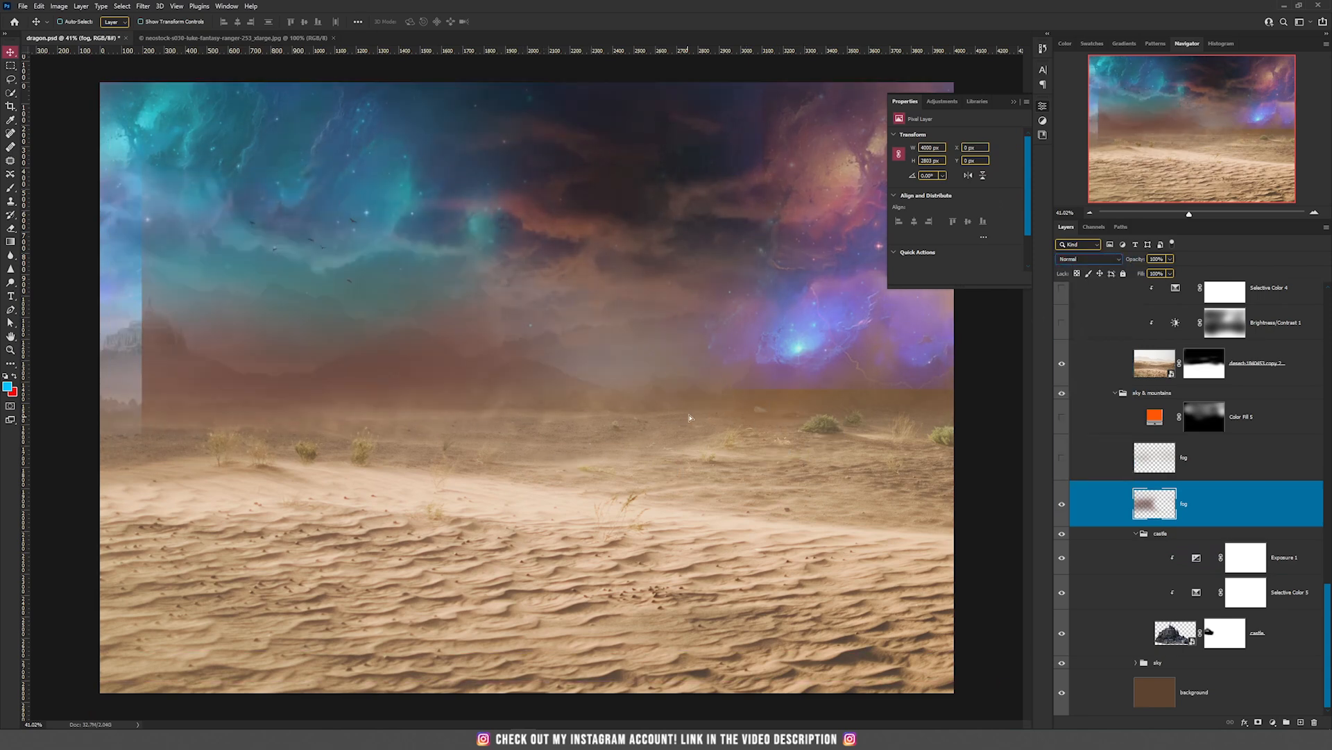
click(1088, 259)
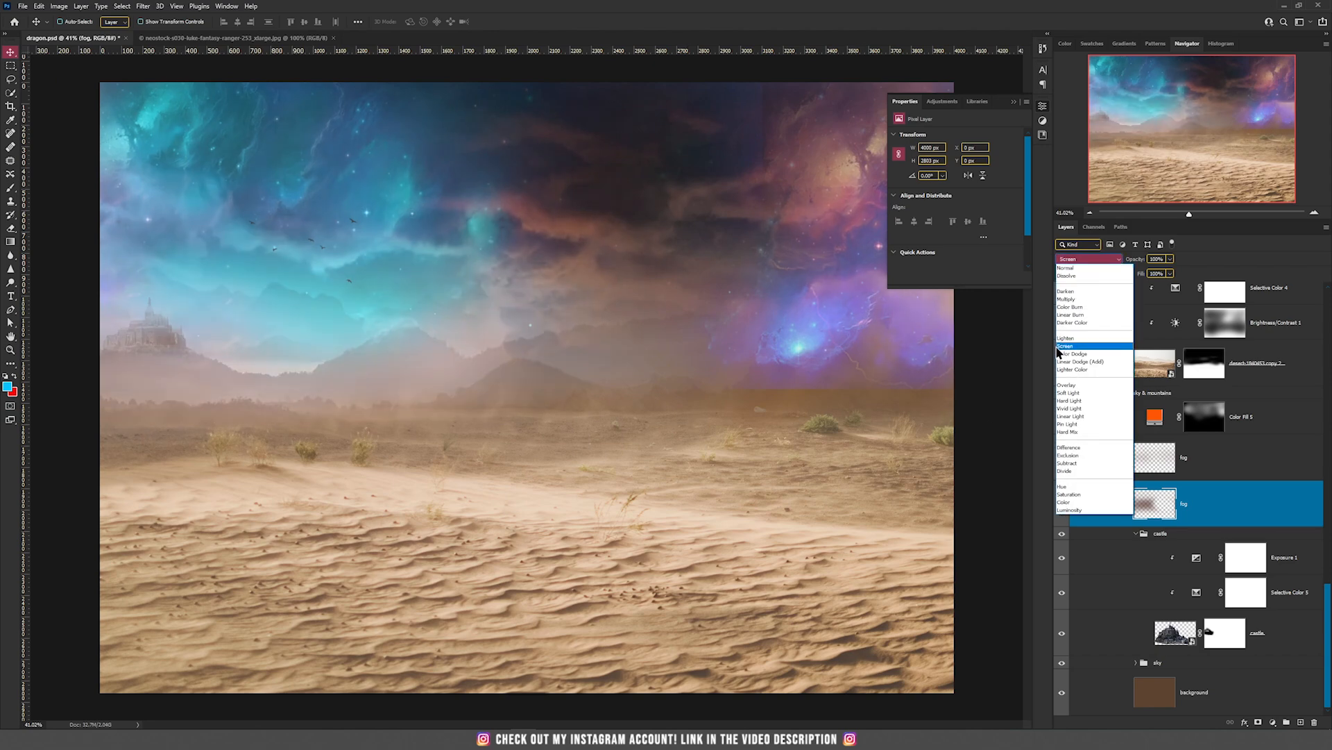
click(1061, 345)
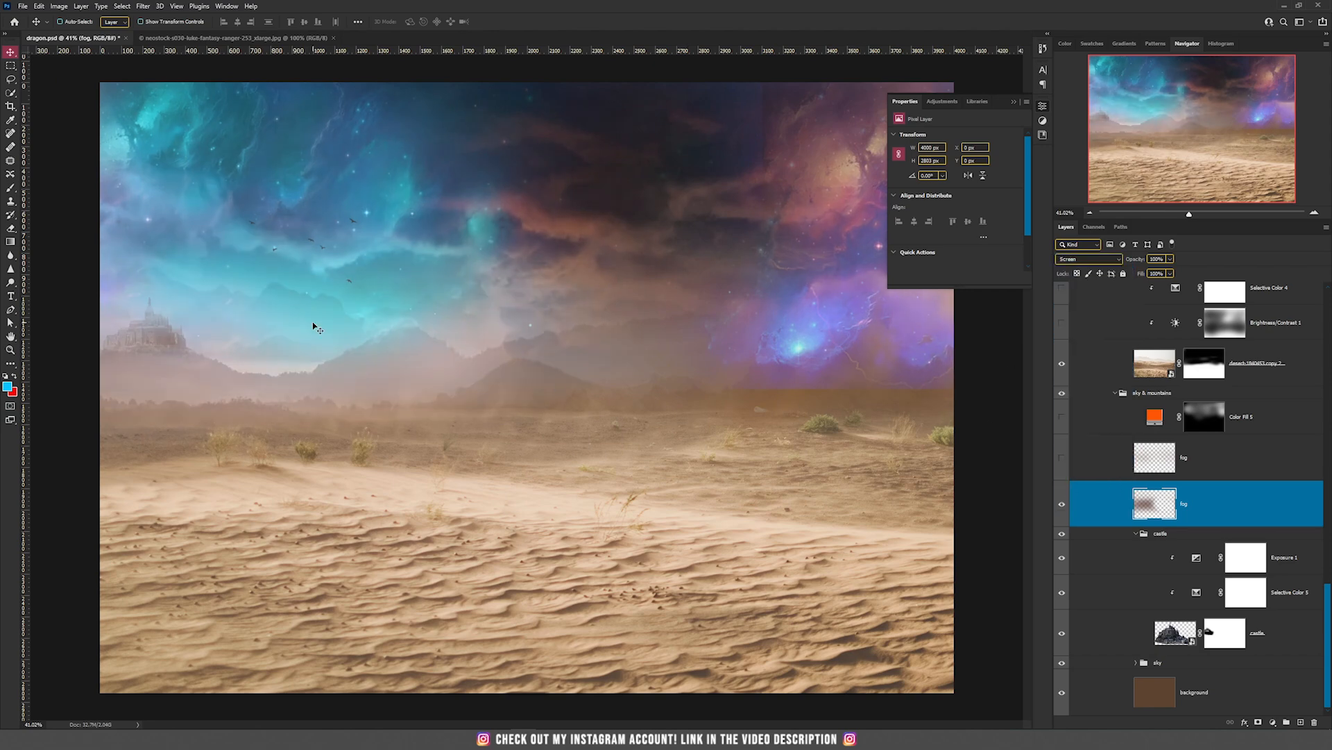
Step: Show the upper fog layer in the sky & mountains group and check its blend mode
click(1062, 459)
click(1172, 460)
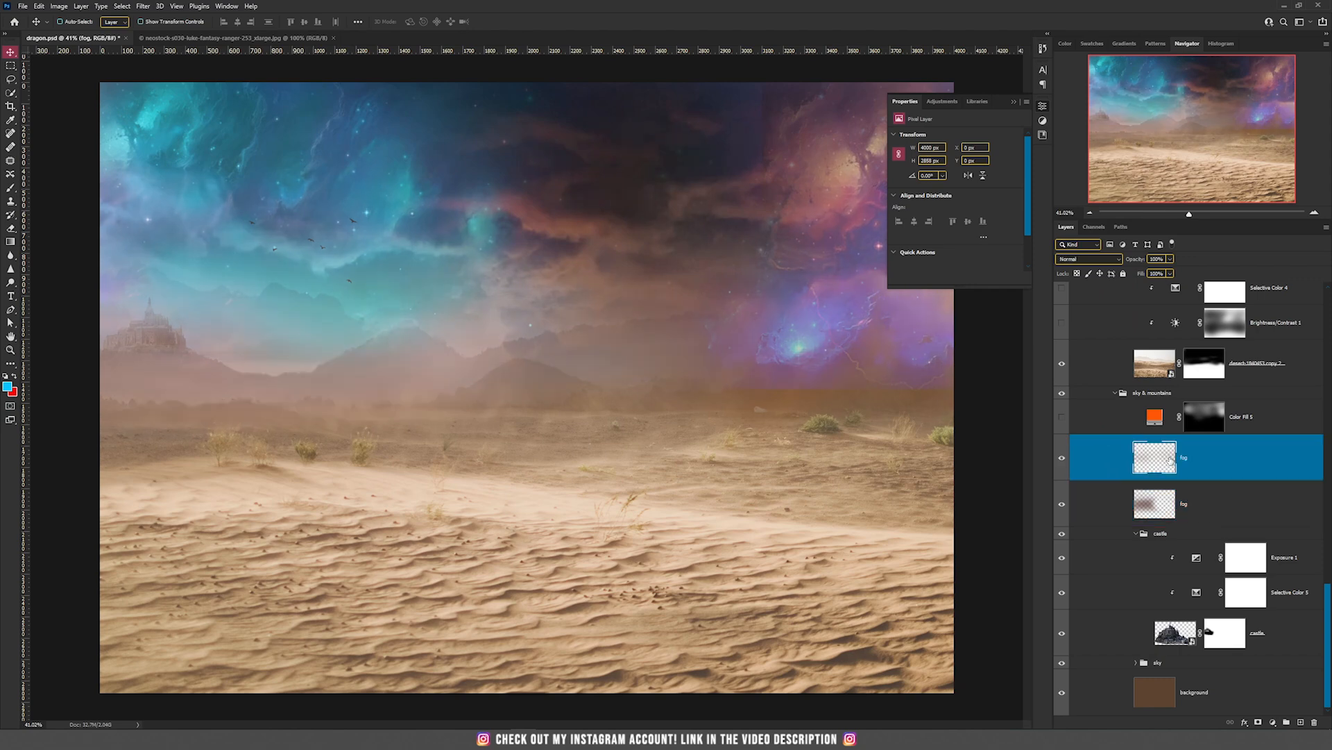
click(1089, 258)
click(1091, 263)
scroll(693, 381, down, 2)
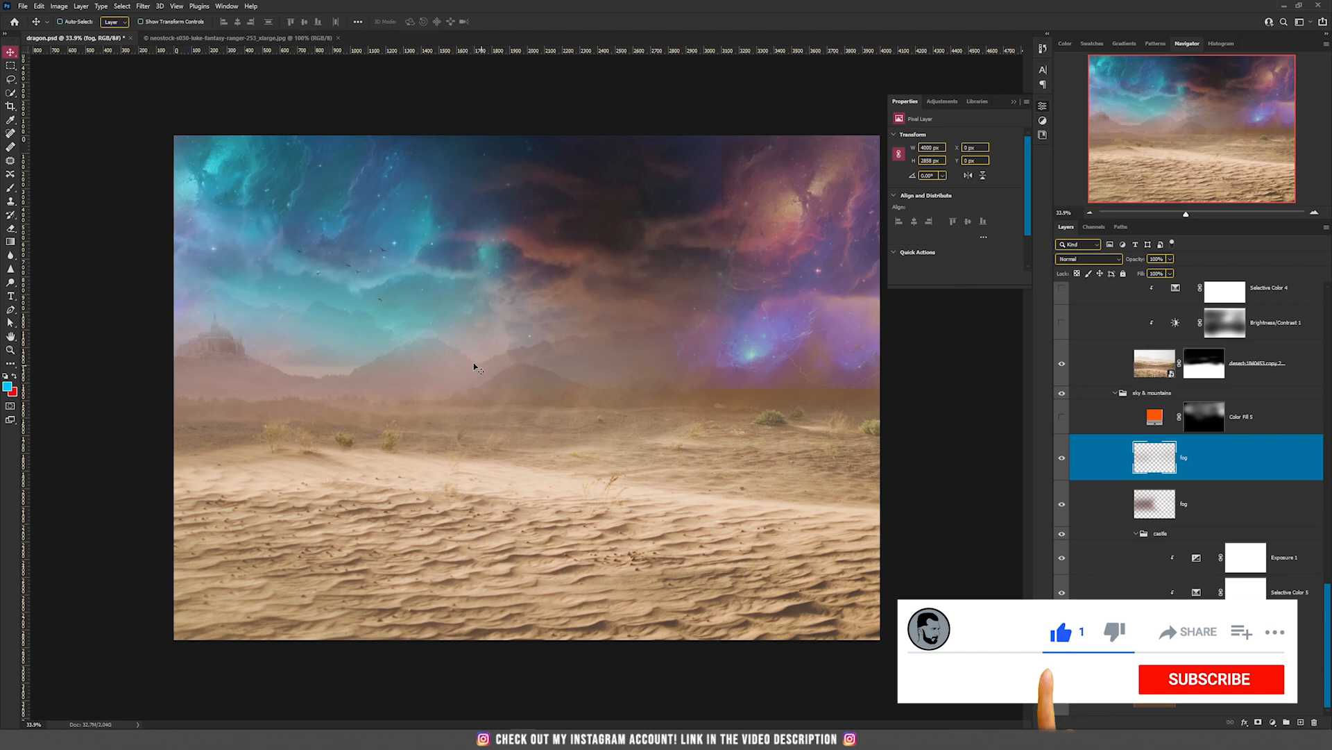
scroll(388, 340, up, 2)
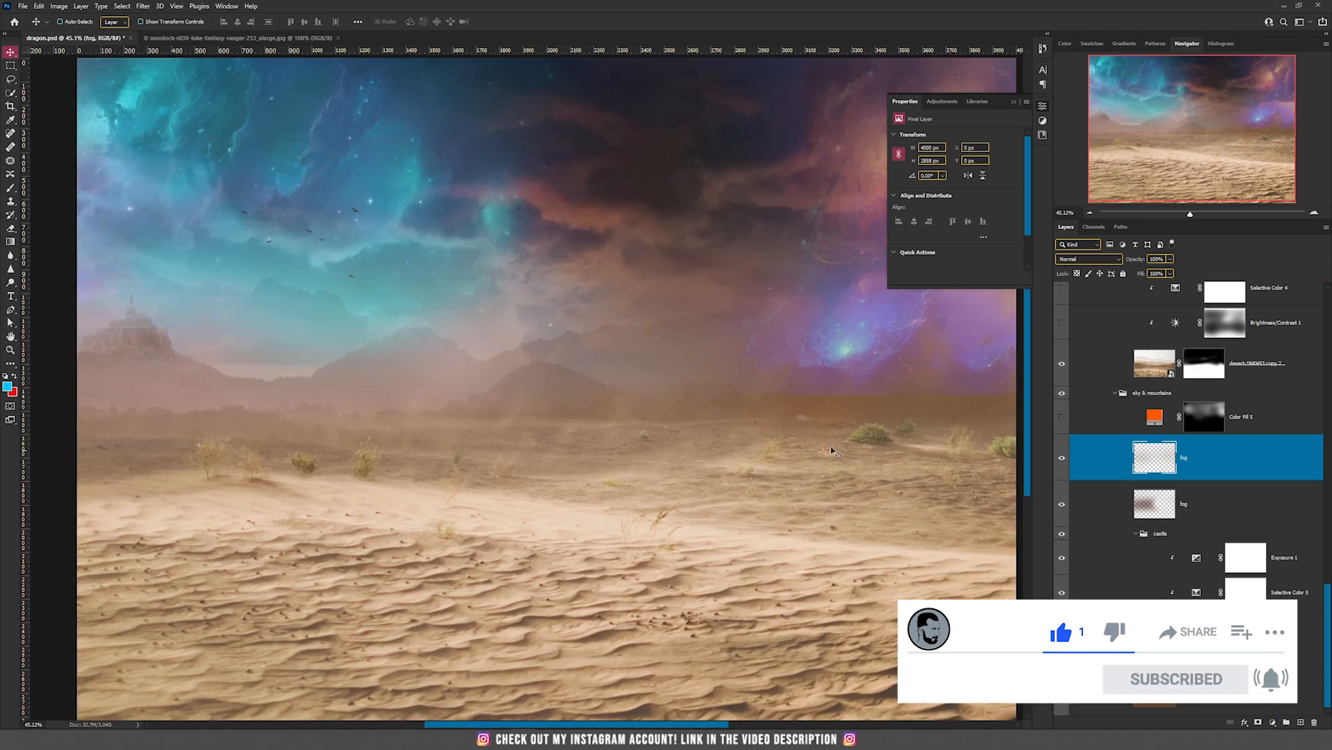
scroll(863, 401, down, 1)
Step: Add an orange Solid Color fill layer above Color Fill 5 and set its blend mode to Soft Light
click(1156, 422)
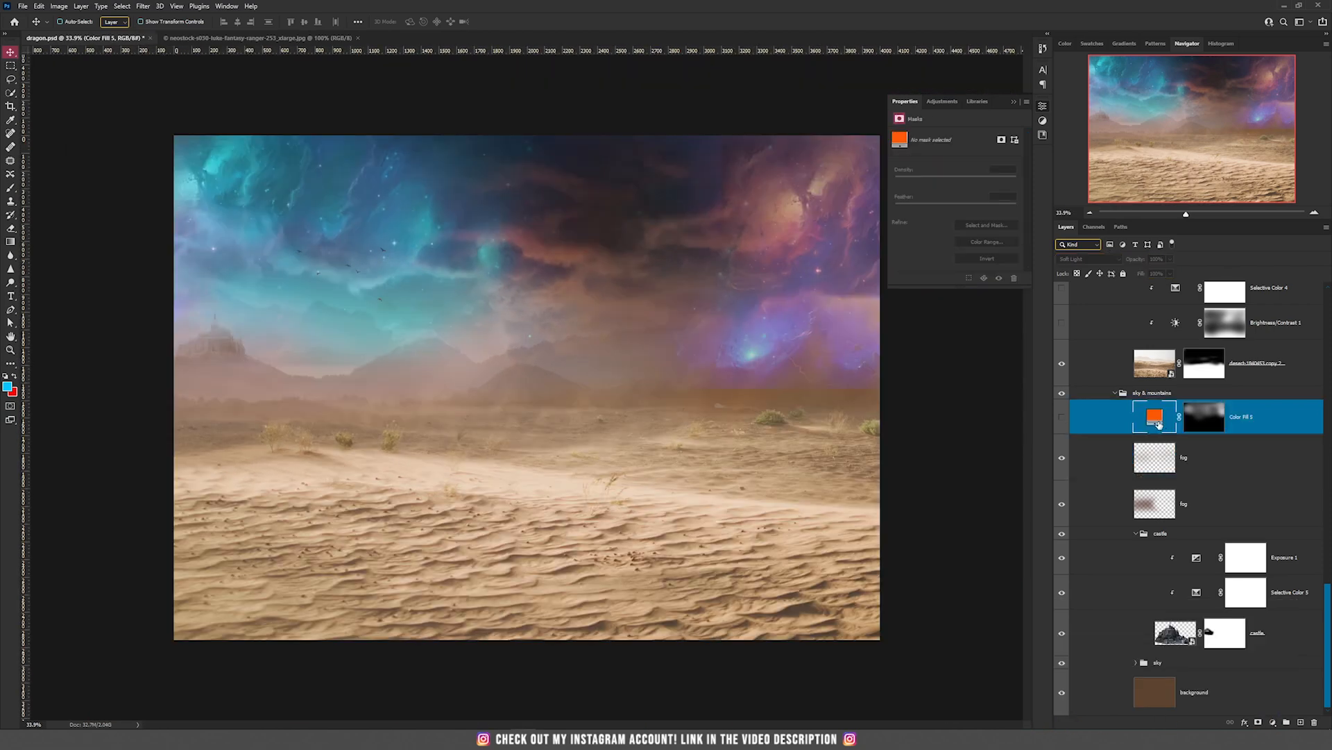
click(1273, 723)
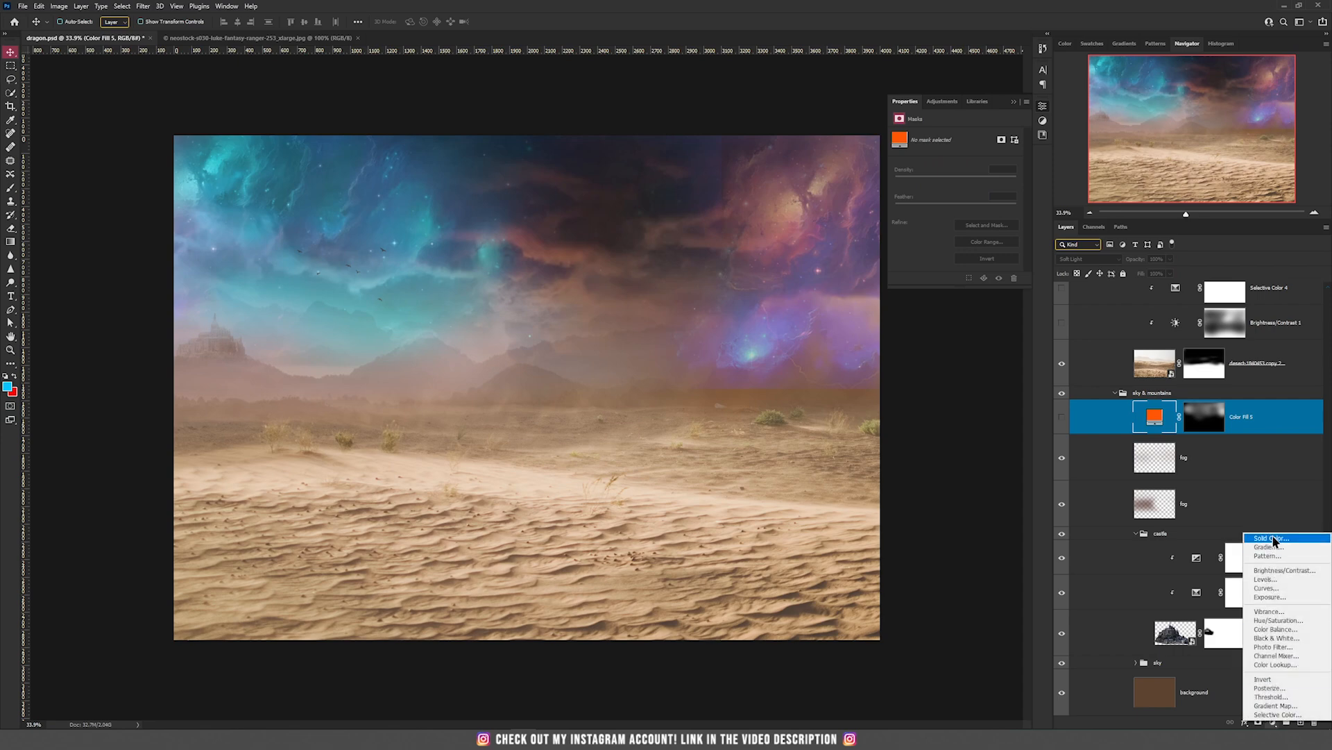
click(1270, 541)
click(1017, 522)
click(1101, 397)
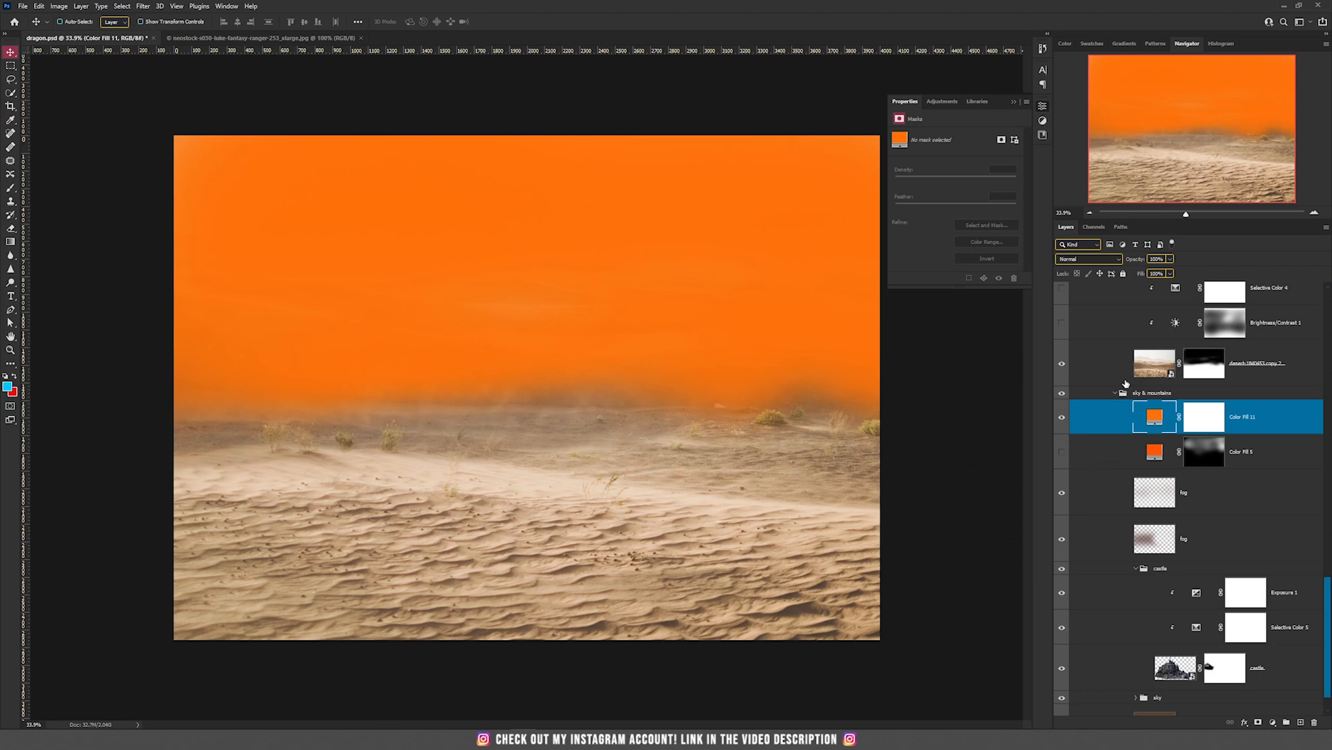
click(1155, 452)
click(1160, 423)
click(1093, 260)
click(1080, 378)
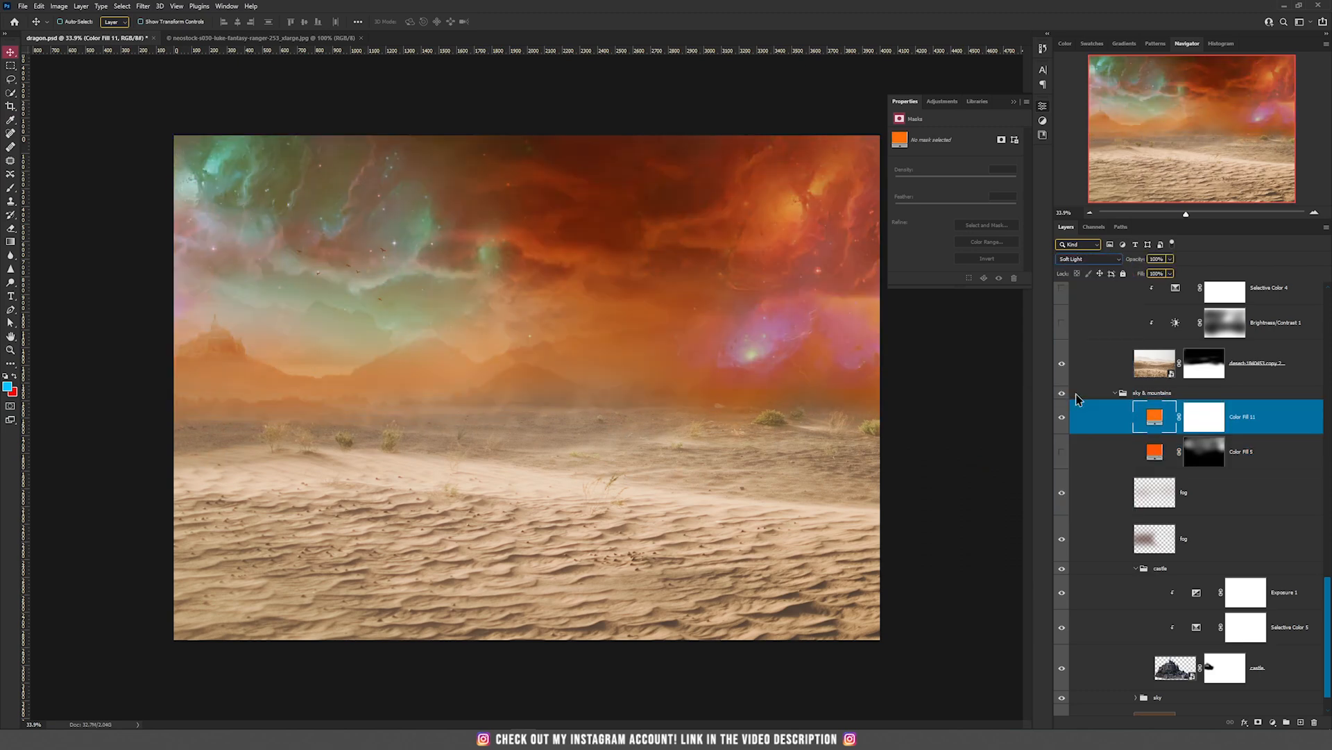
Step: Paint black on the new fill's mask with an enlarged soft brush across the horizon and lower sky
click(1204, 427)
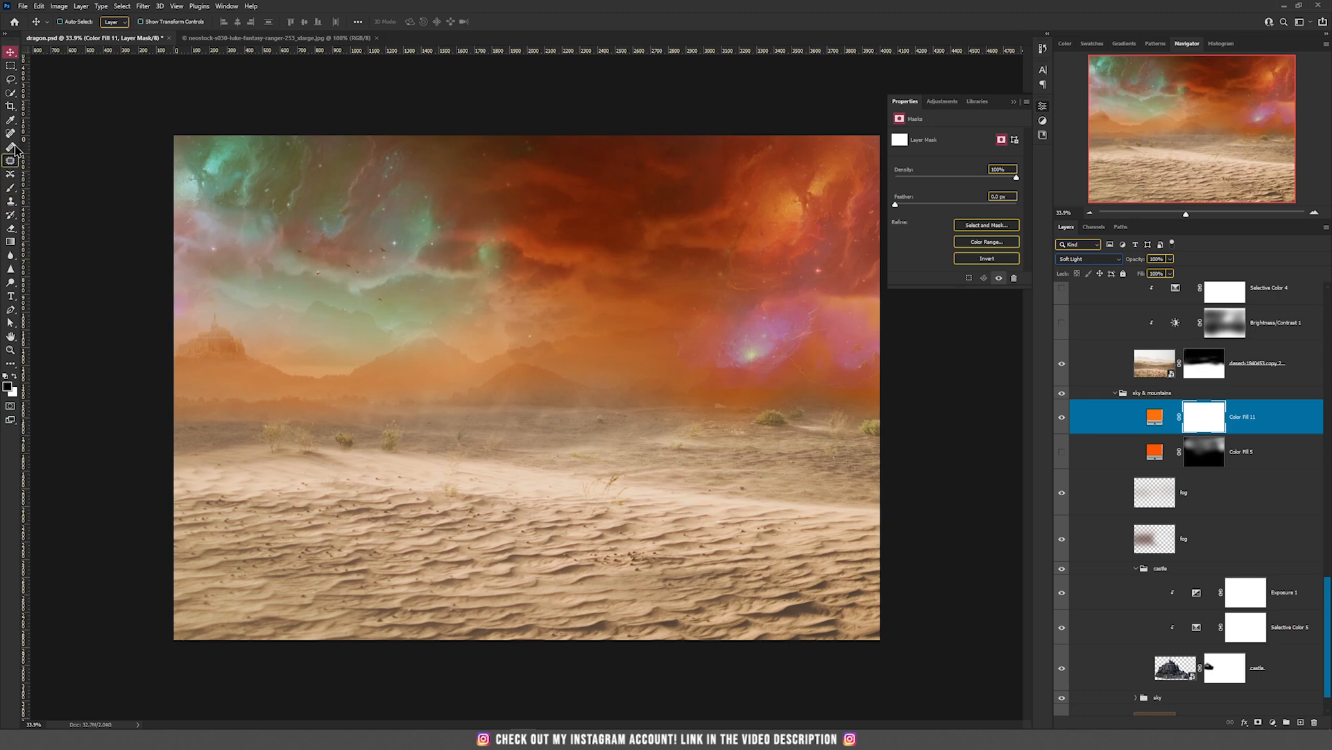
key(b)
key(bracketright)
key(bracketright)
key(bracketright)
key(bracketright)
key(bracketright)
key(bracketright)
key(bracketright)
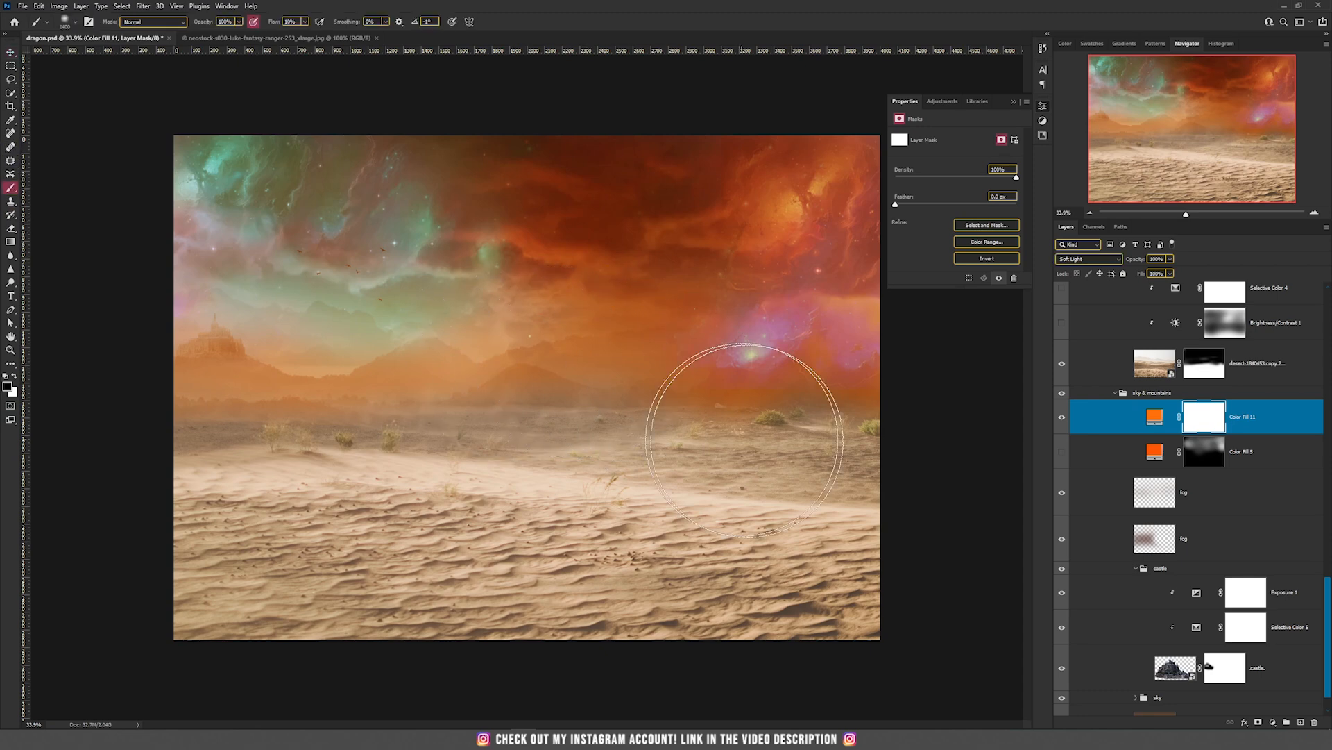
mouse_move(797, 439)
mouse_down()
mouse_move(344, 561)
mouse_move(700, 548)
mouse_move(817, 424)
mouse_move(198, 496)
mouse_move(222, 387)
mouse_move(825, 380)
mouse_move(574, 535)
mouse_up()
key(v)
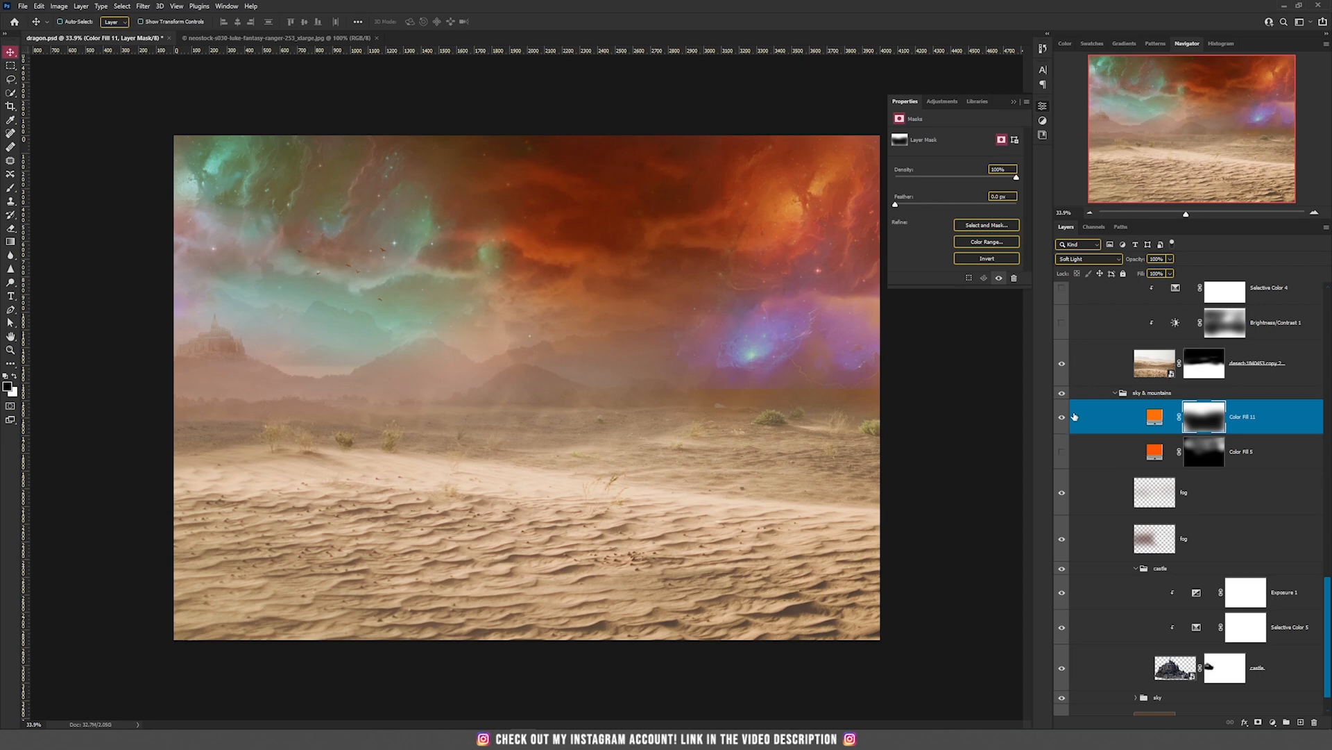
Step: Hide the trial orange fill layer and delete it
click(1062, 418)
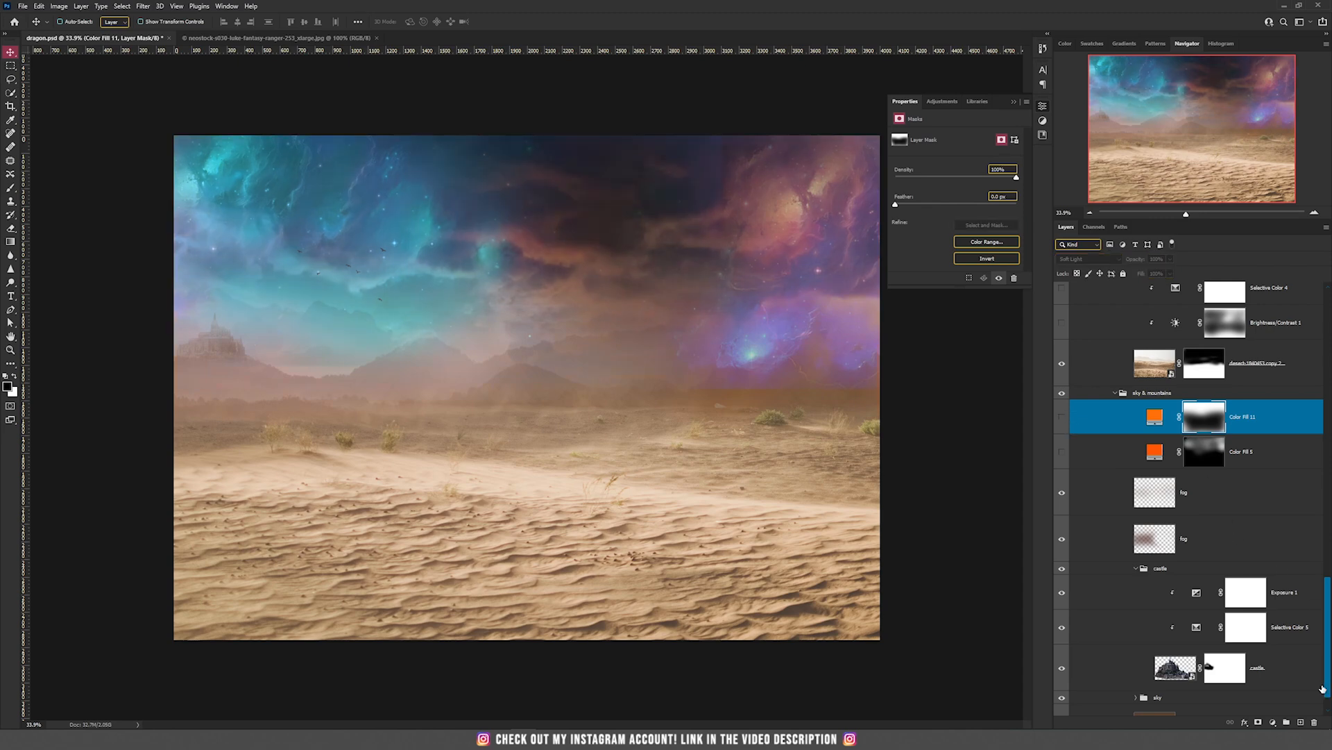
click(1315, 724)
click(1315, 724)
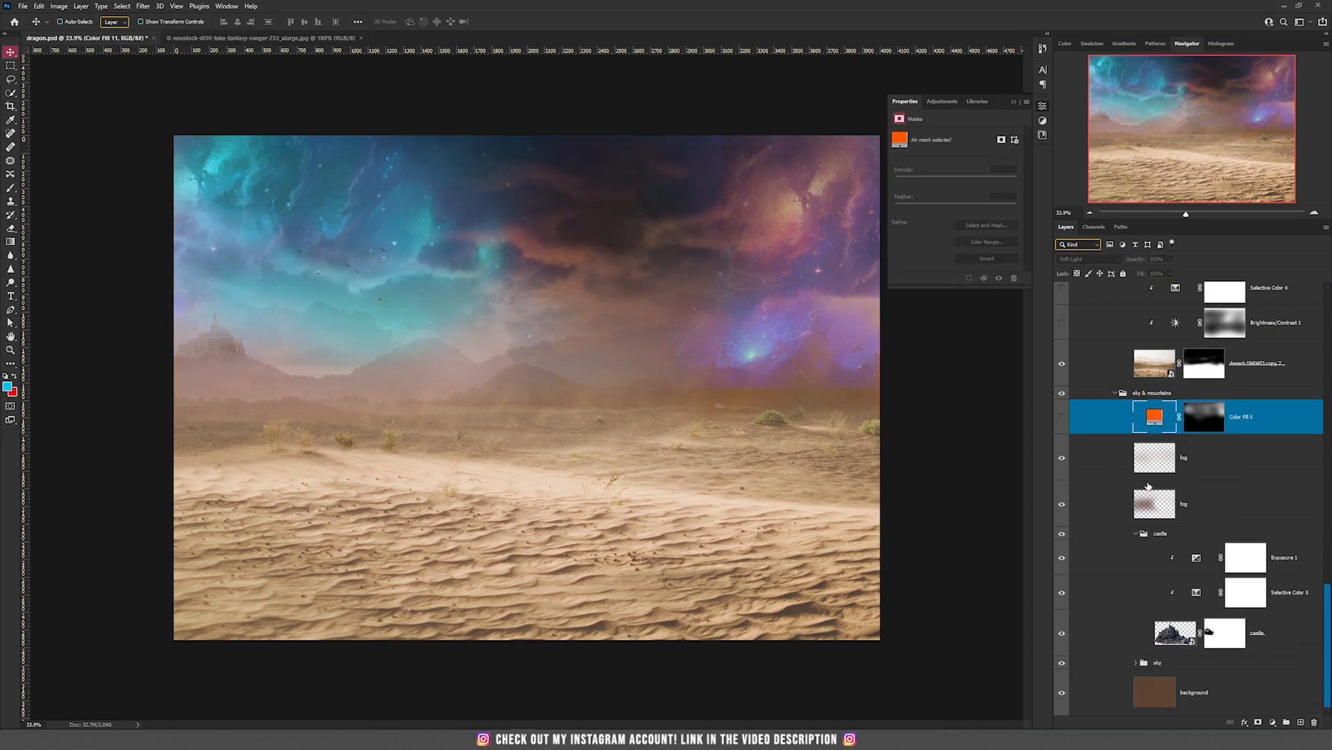
Step: Show Color Fill 5 above the fog layers, and compare the image without and with the desert layer
click(1061, 419)
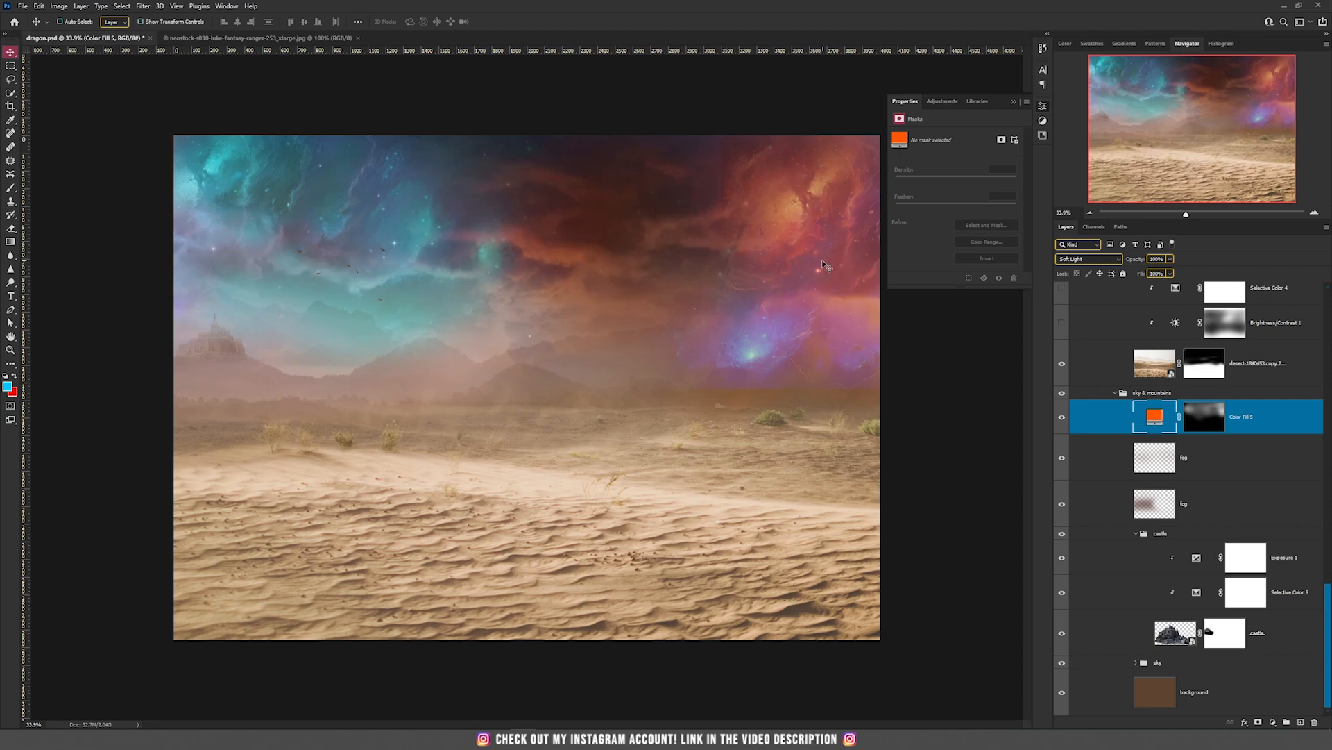
scroll(1247, 445, up, 3)
click(1102, 485)
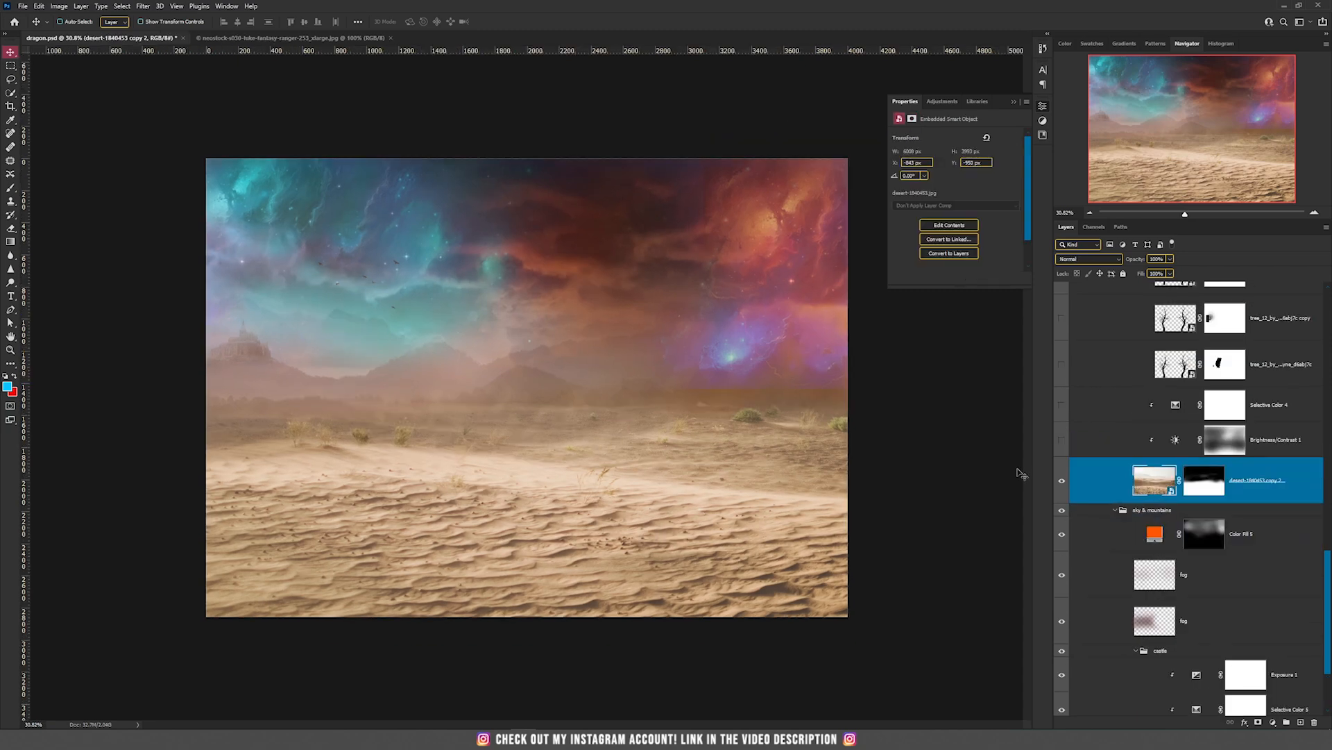
click(1062, 482)
click(1062, 481)
Step: Show the desert's clipped Brightness/Contrast 1 and Selective Color 4 adjustments and open their settings
click(1064, 440)
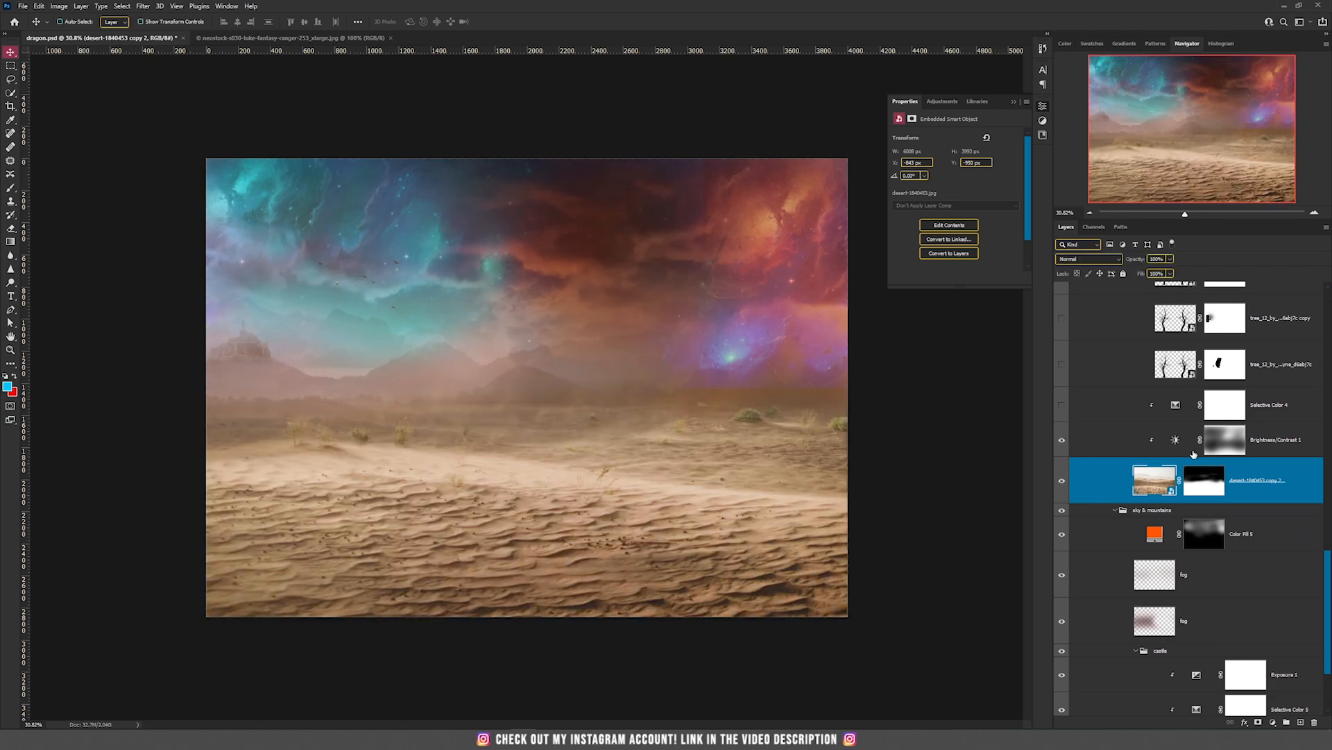
click(1180, 444)
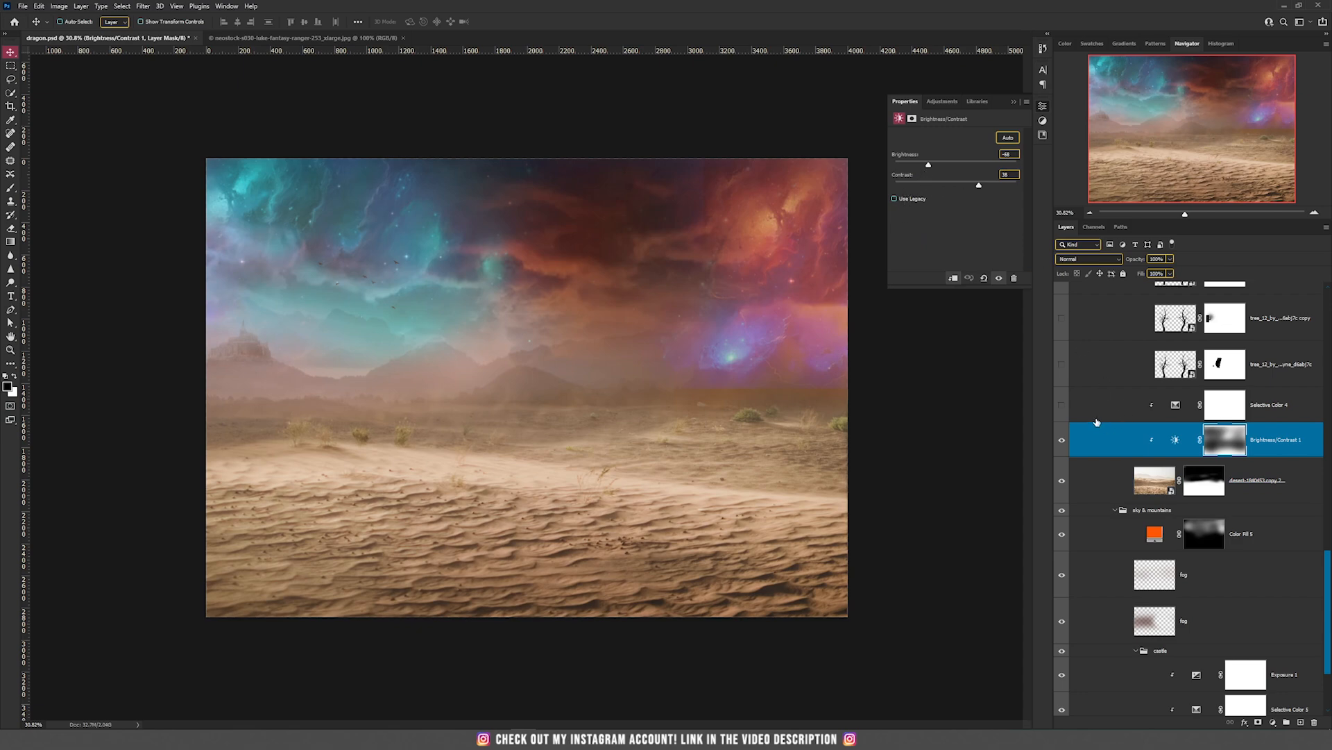
click(1062, 406)
click(1166, 411)
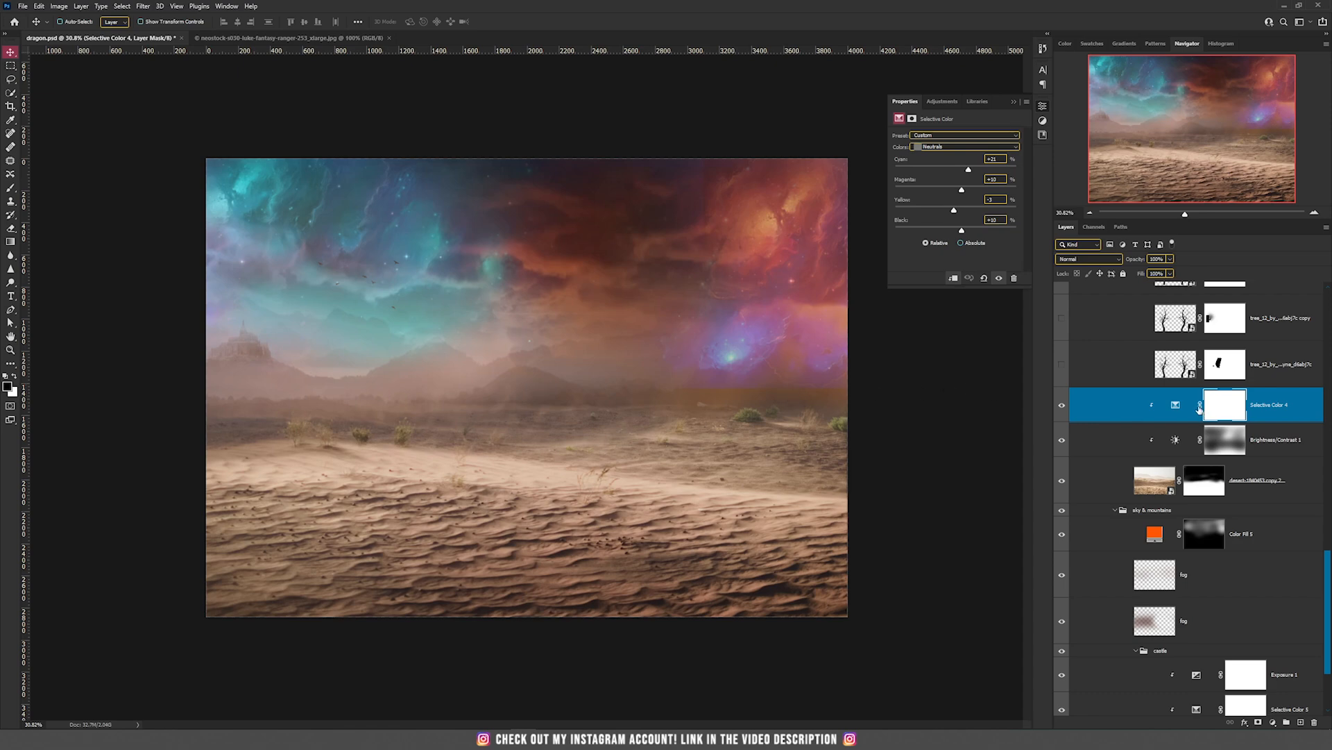
Step: Show the three dead tree layers in the group above the desert adjustments
scroll(1134, 393, up, 2)
scroll(370, 389, up, 1)
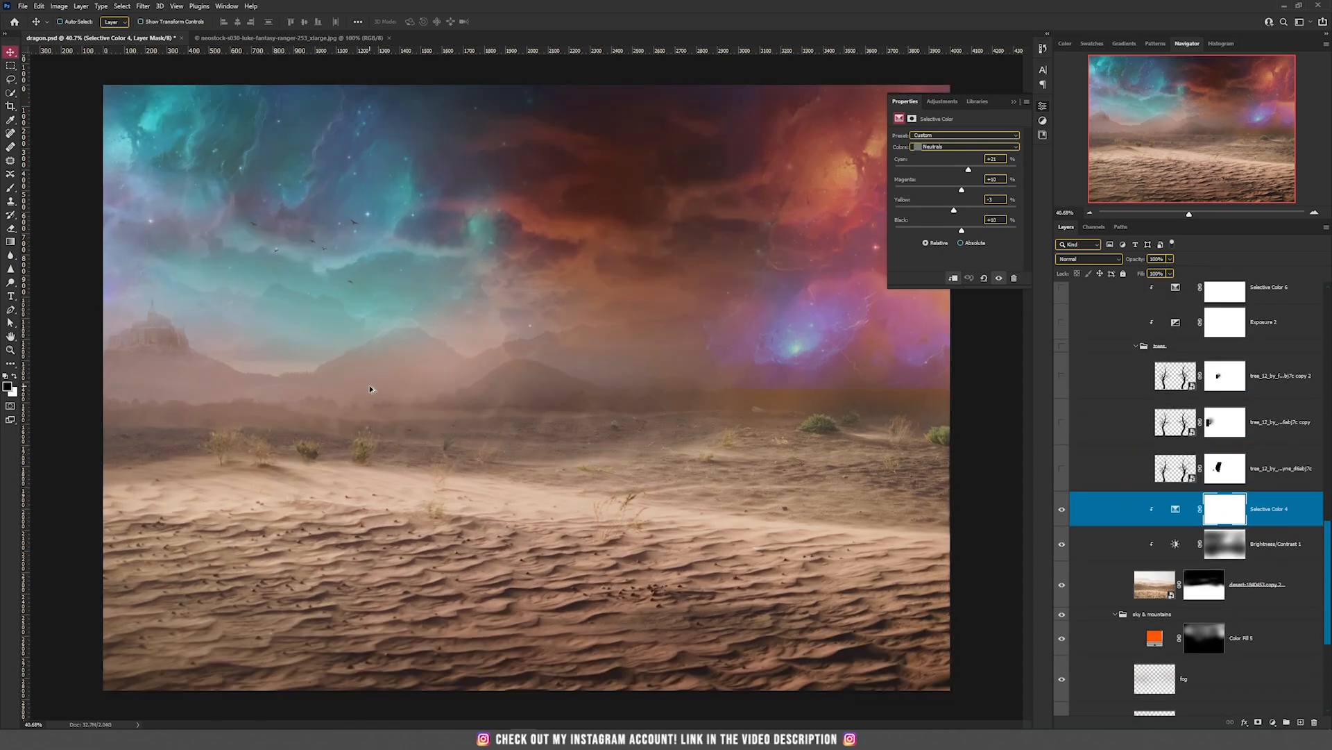
click(1063, 469)
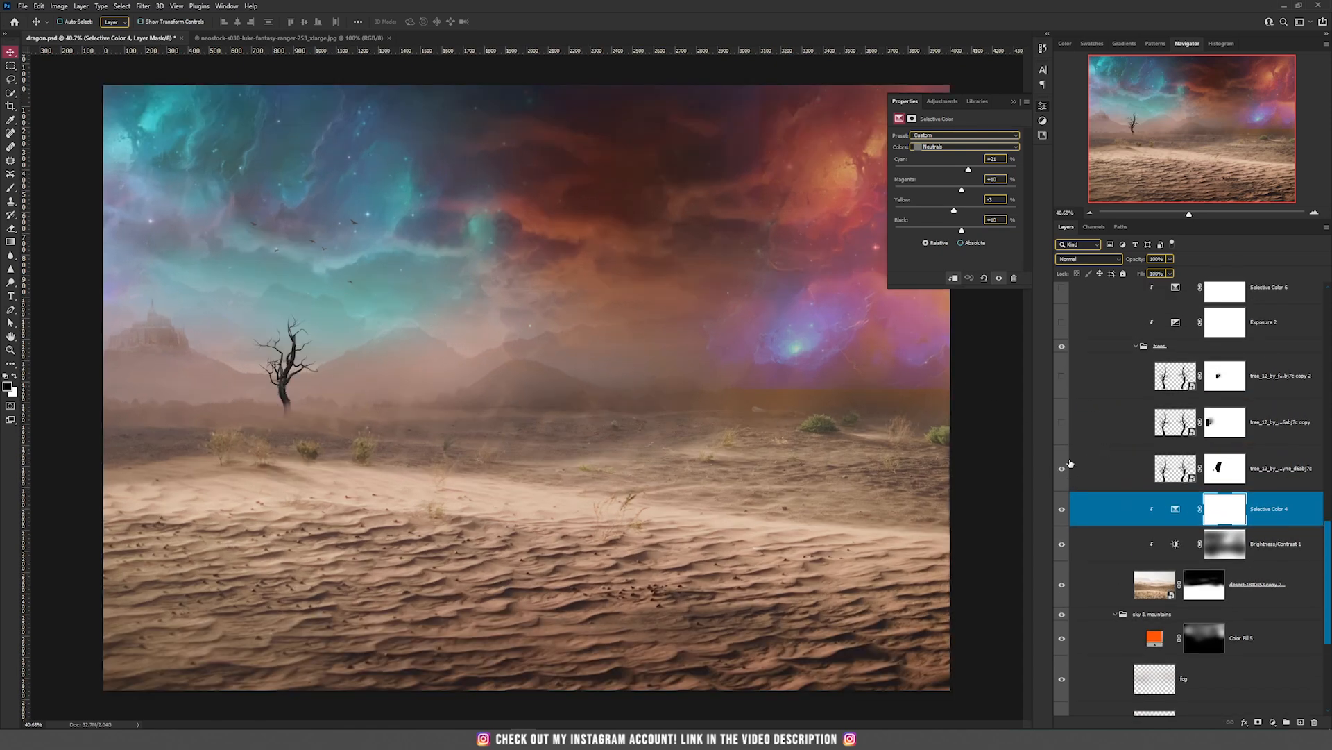
click(1062, 422)
click(1062, 375)
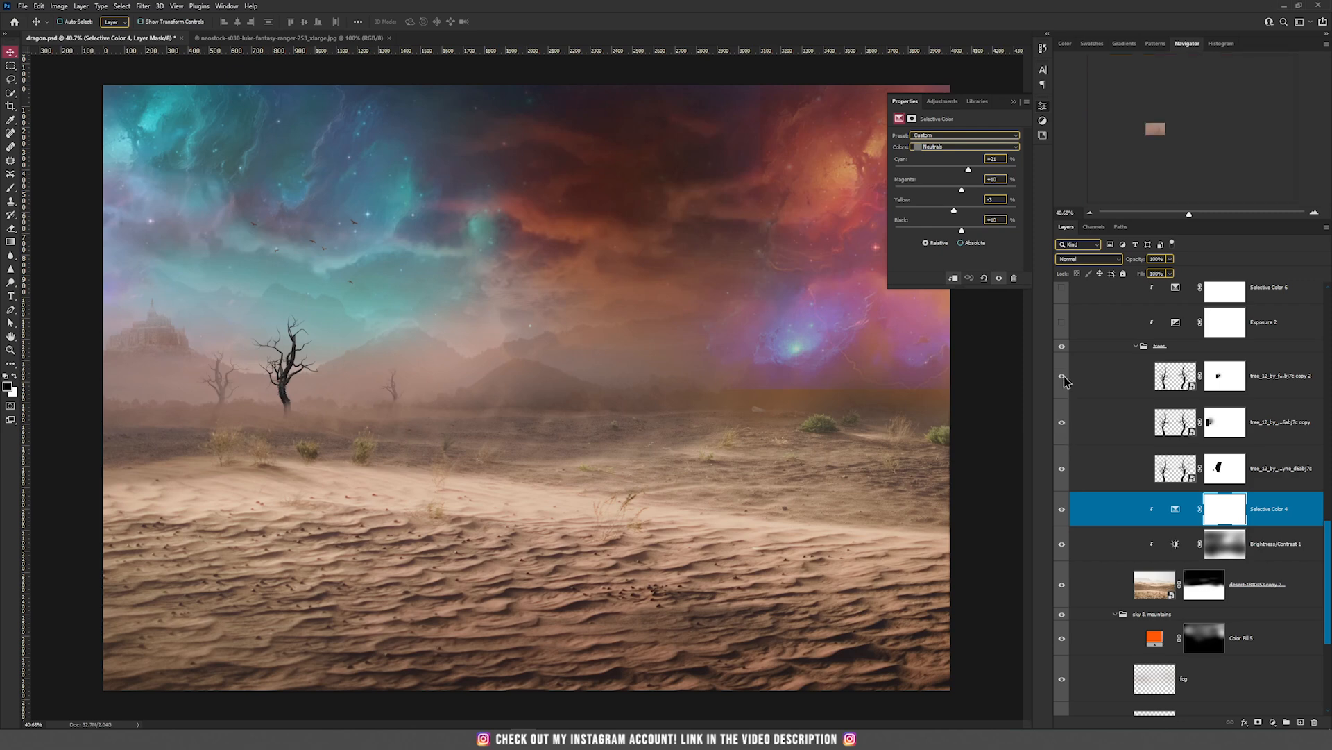
Step: Show the trees' clipped Exposure 2 and Selective Color 6 adjustments and open their settings
scroll(1108, 368, up, 2)
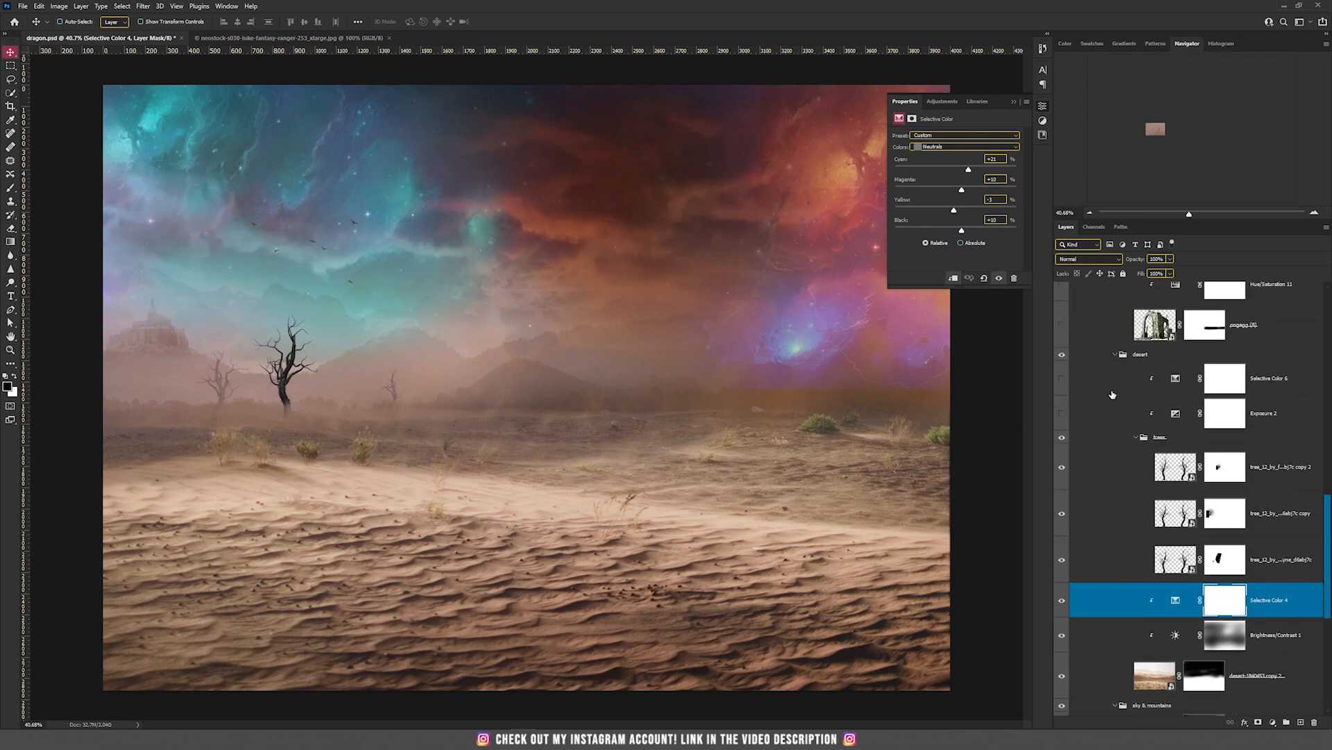
click(1061, 414)
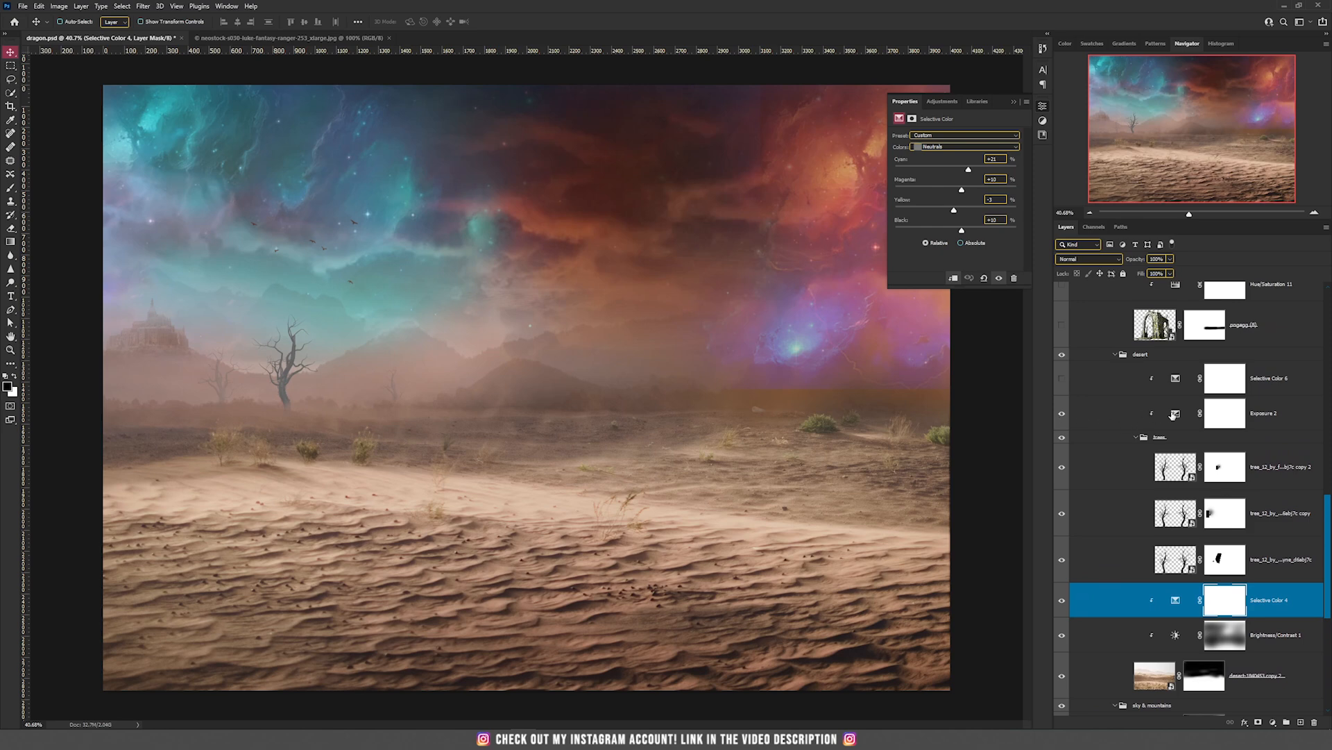
click(1172, 414)
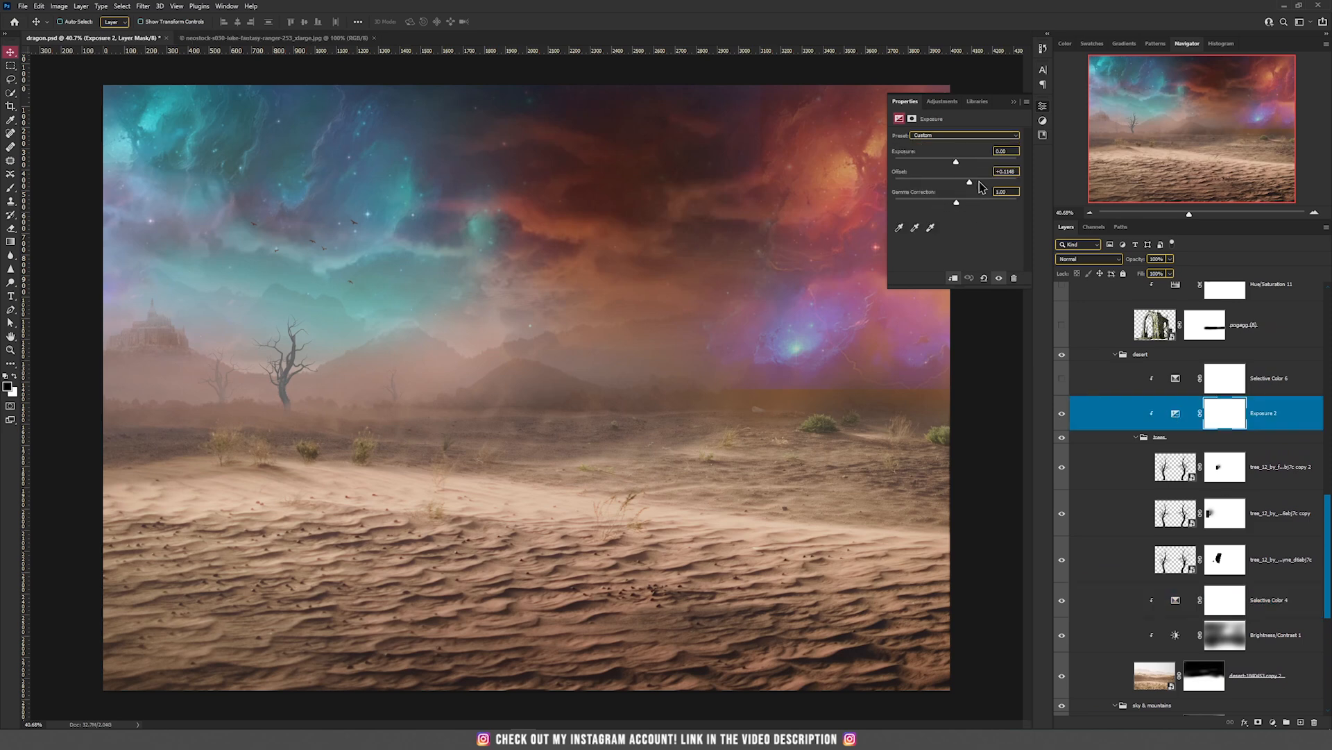
click(1071, 381)
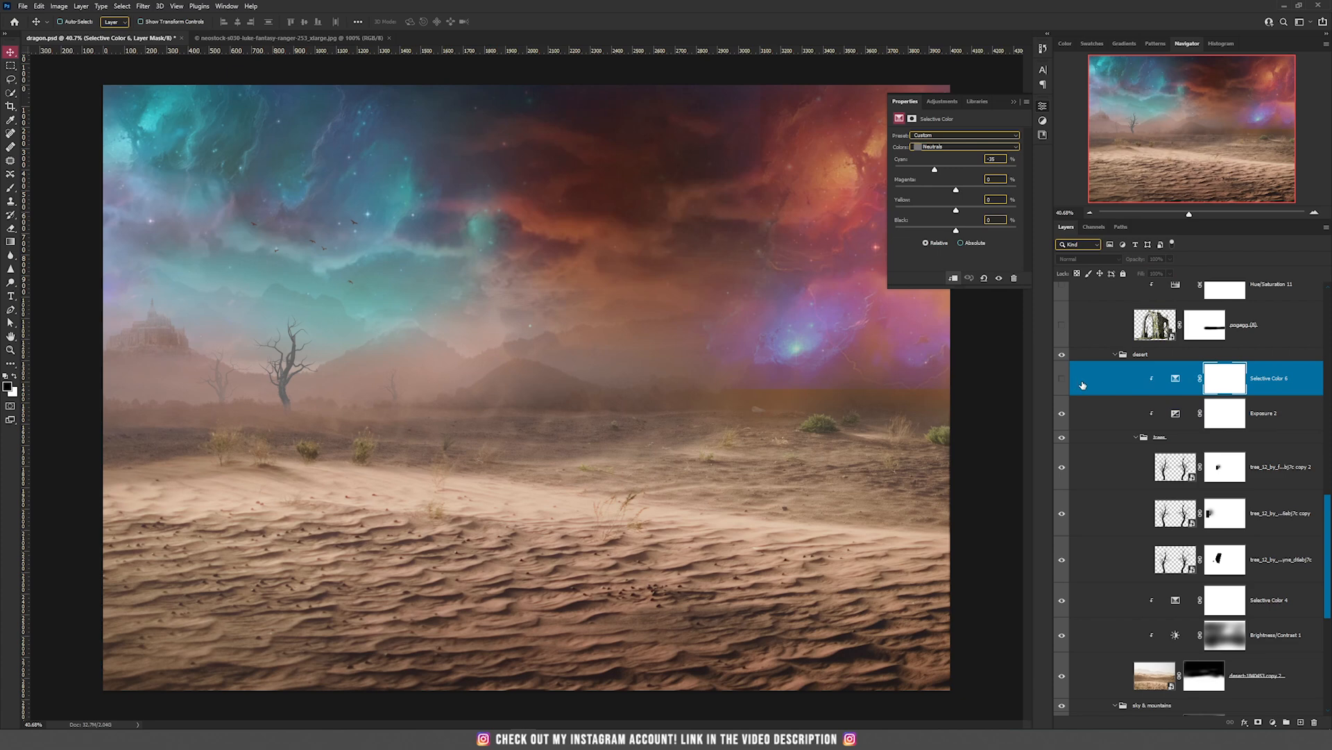
click(1063, 379)
click(1174, 382)
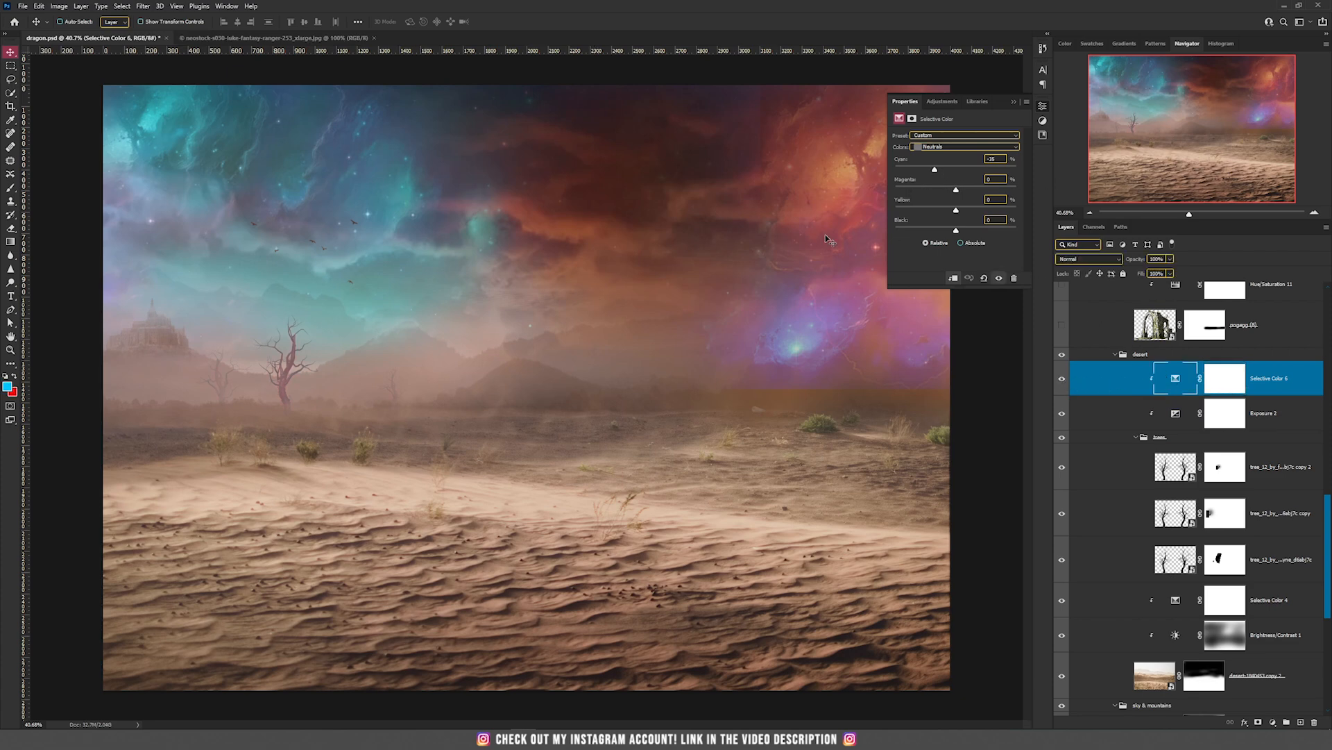
Step: Show the ruined arch layer with its mask disabled, view it full screen, and enable the mask again
scroll(282, 422, down, 3)
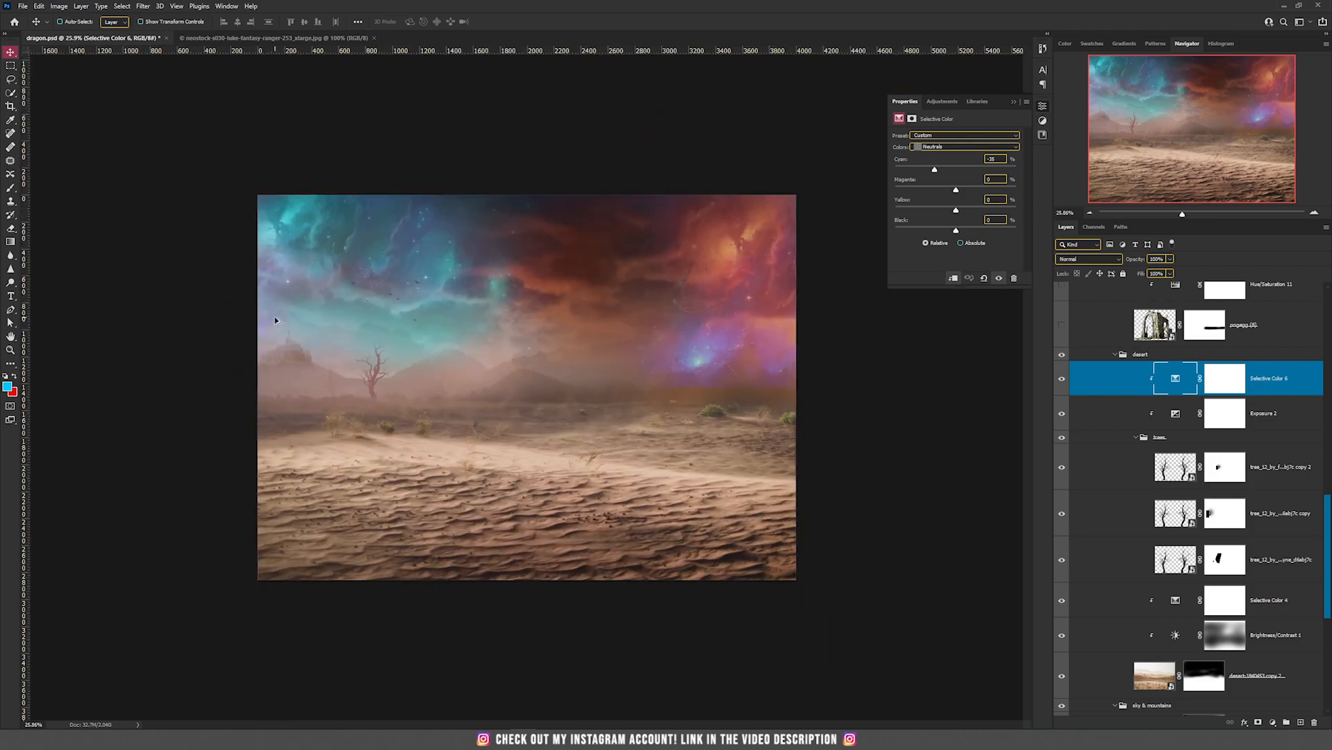
scroll(275, 320, up, 2)
scroll(278, 323, down, 2)
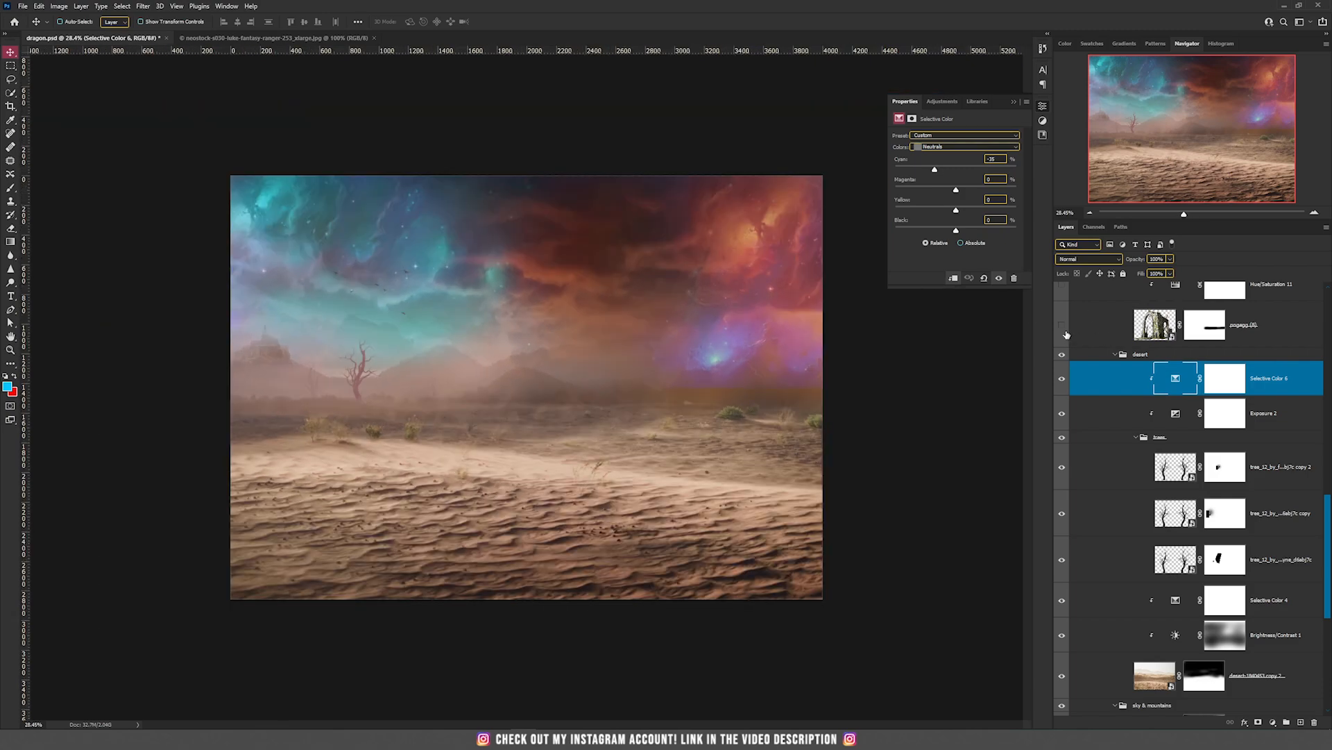
shift+click(1210, 333)
click(1062, 325)
scroll(672, 326, up, 2)
scroll(672, 327, up, 1)
click(1164, 333)
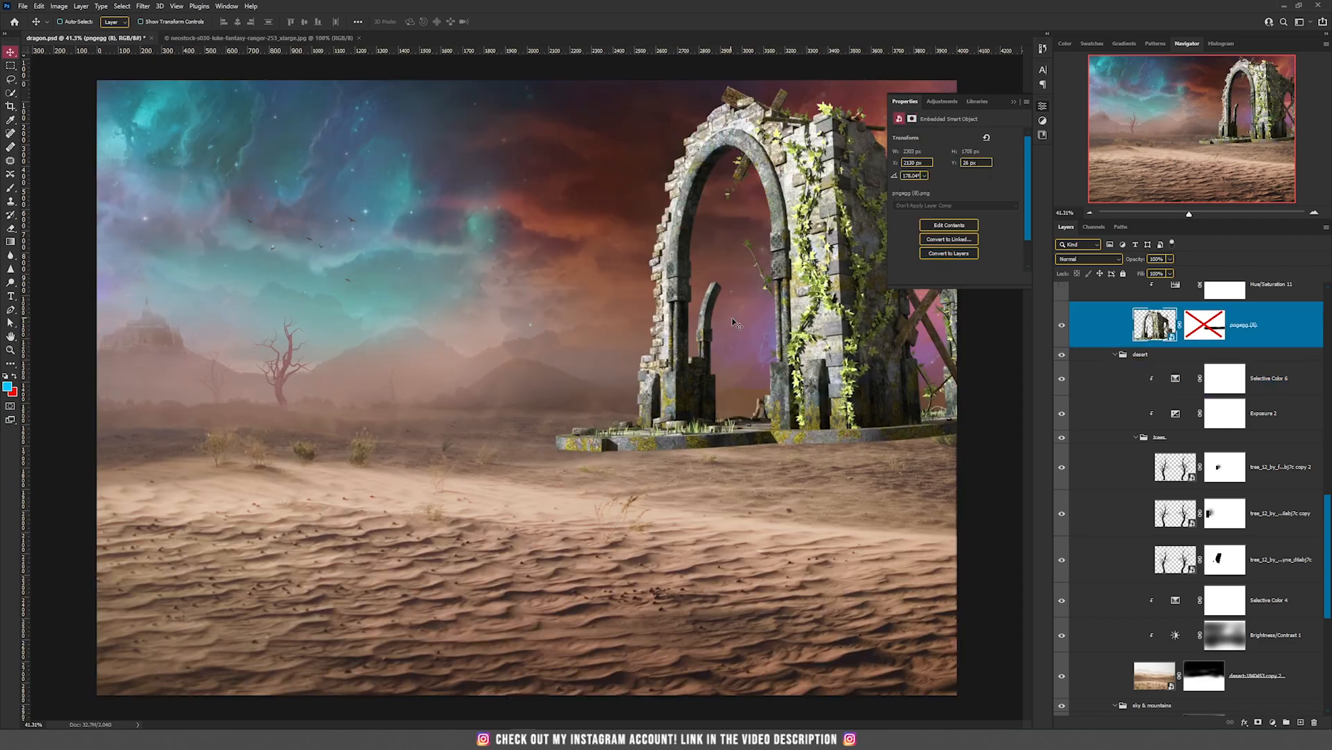
key(Tab)
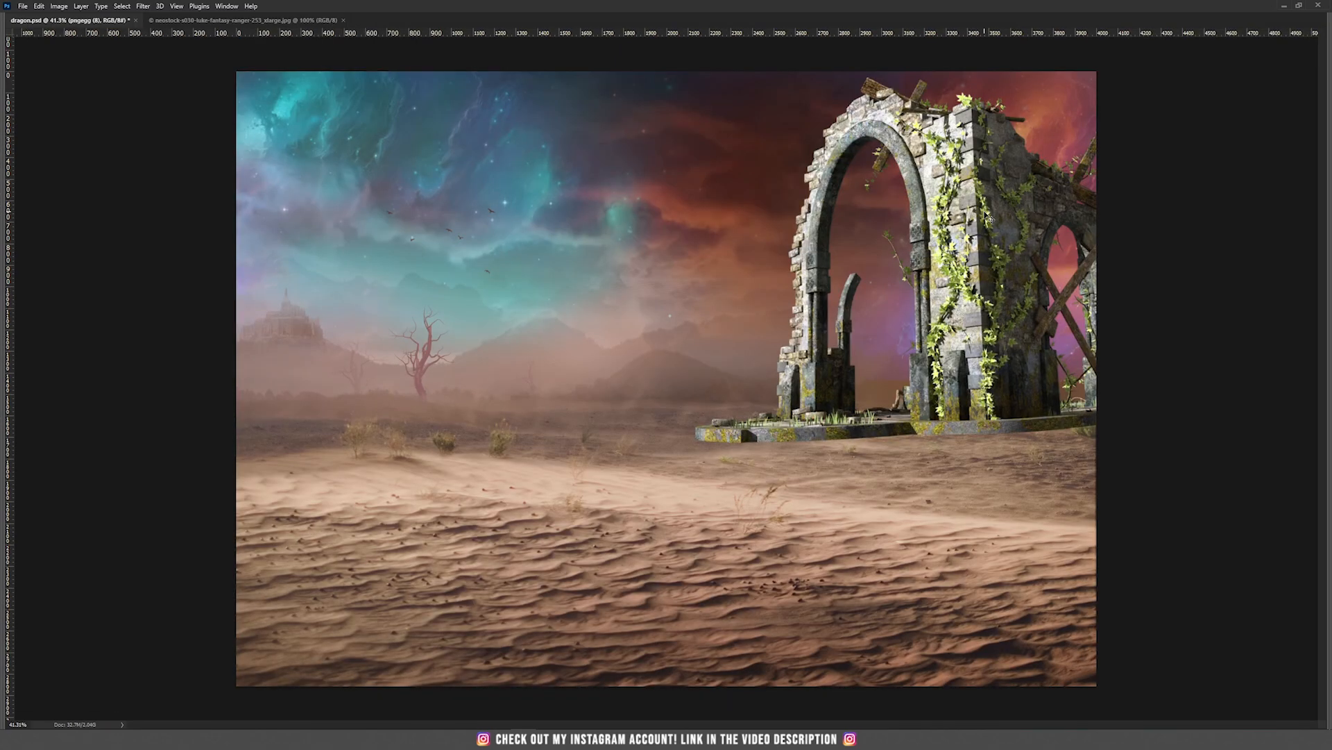
key(Tab)
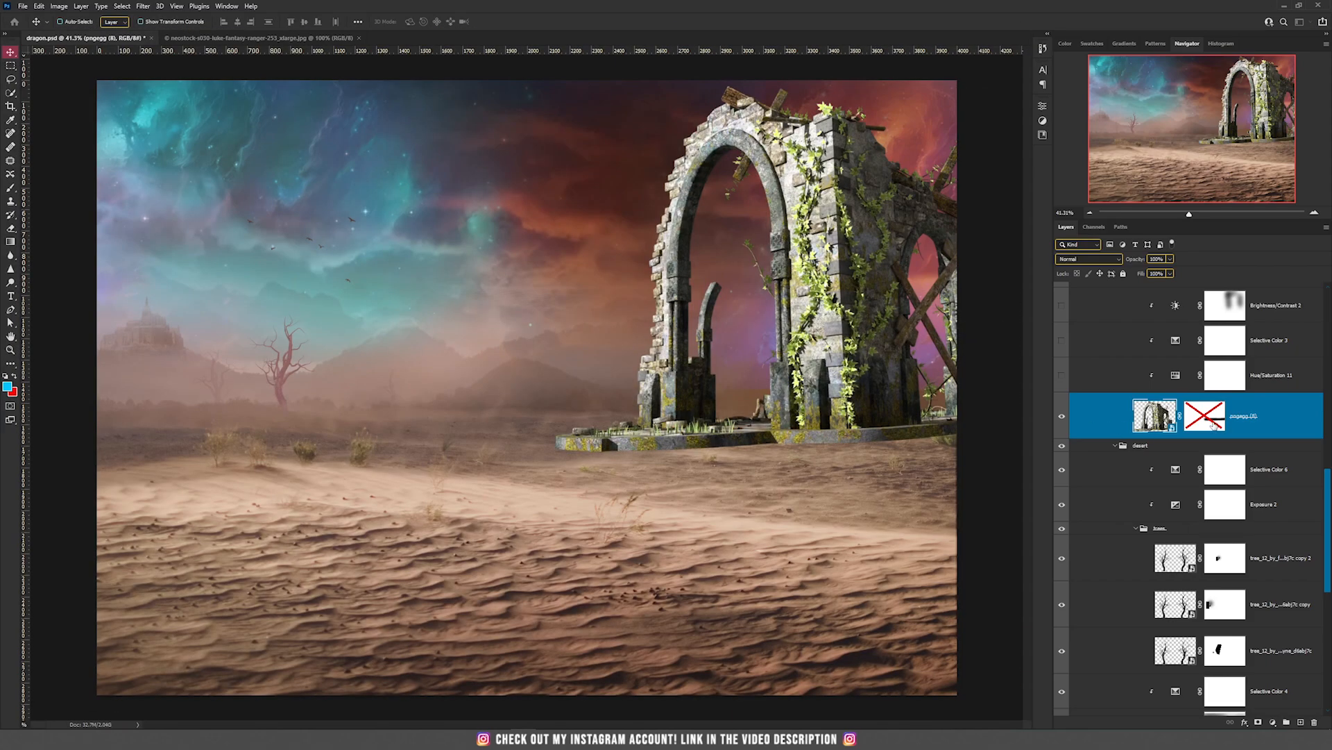
click(1214, 425)
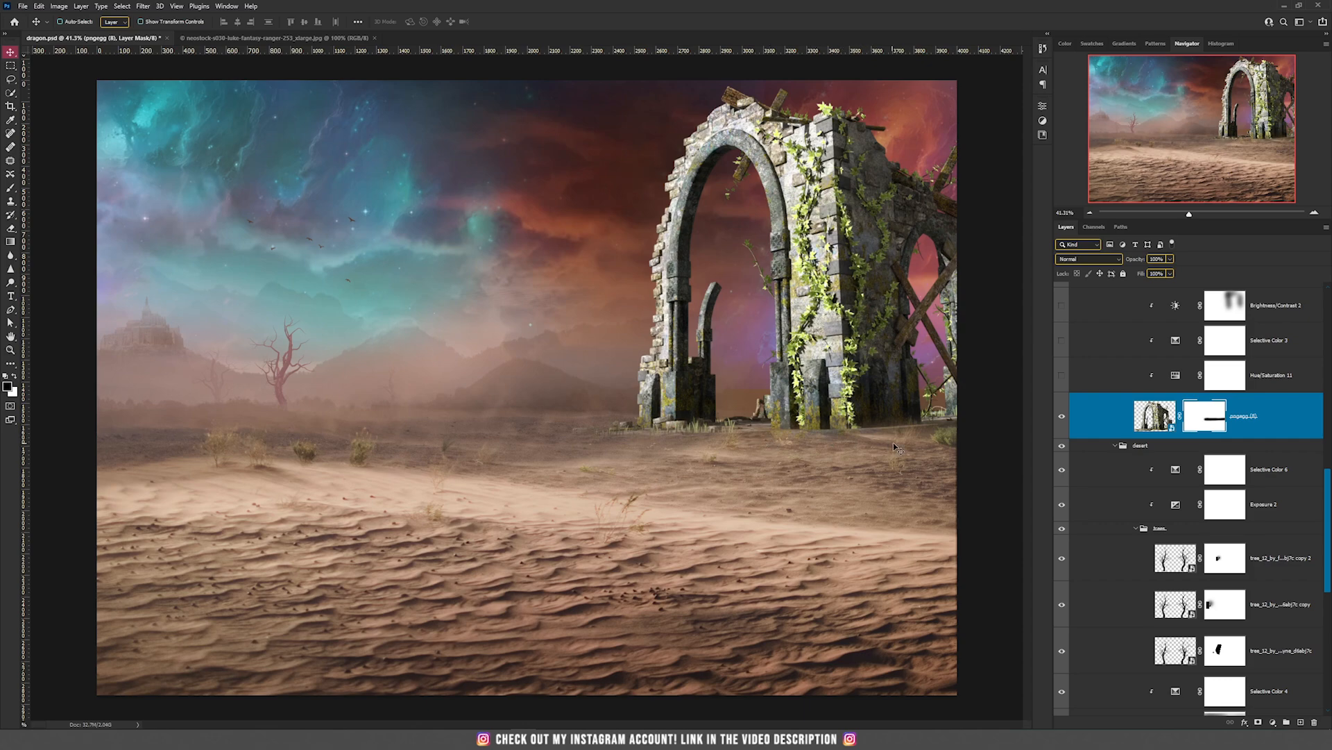
Step: Show the arch's clipped Hue/Saturation 11 adjustment and open its Greens settings
click(1061, 376)
click(1174, 382)
double_click(1175, 375)
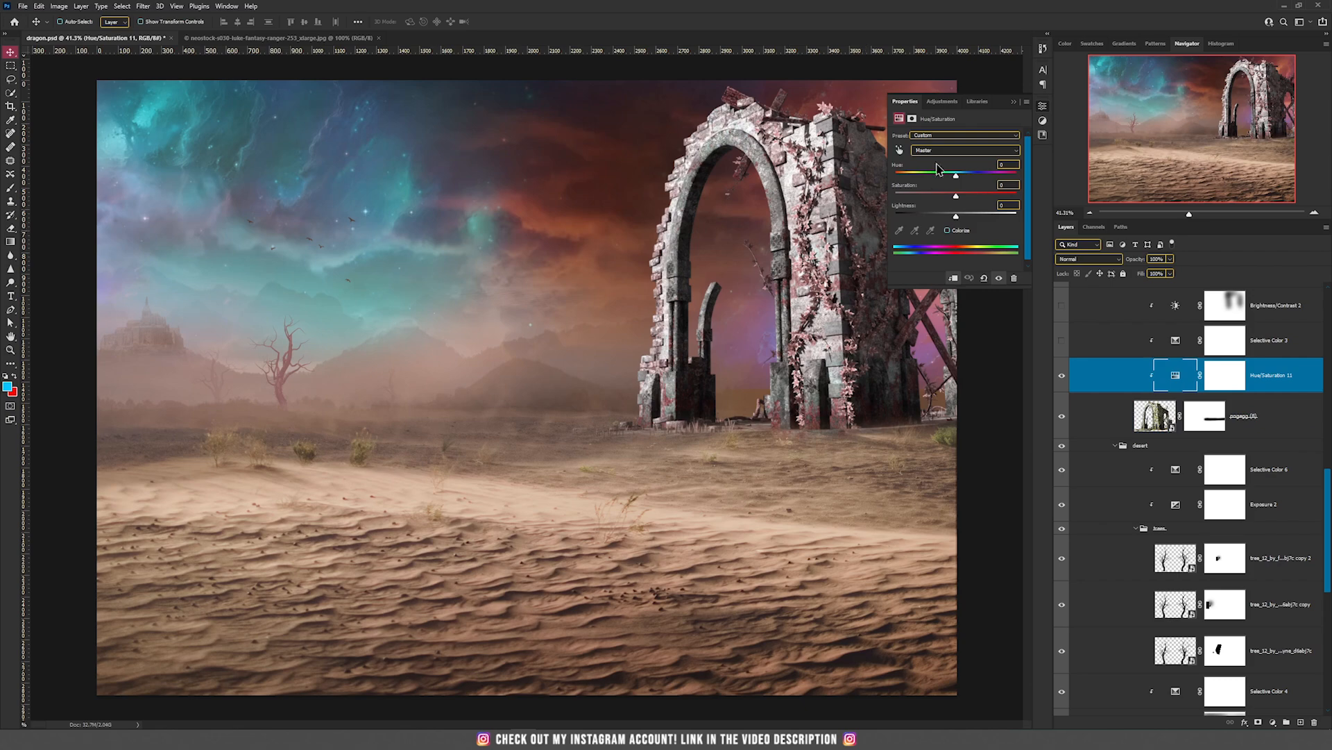
click(948, 152)
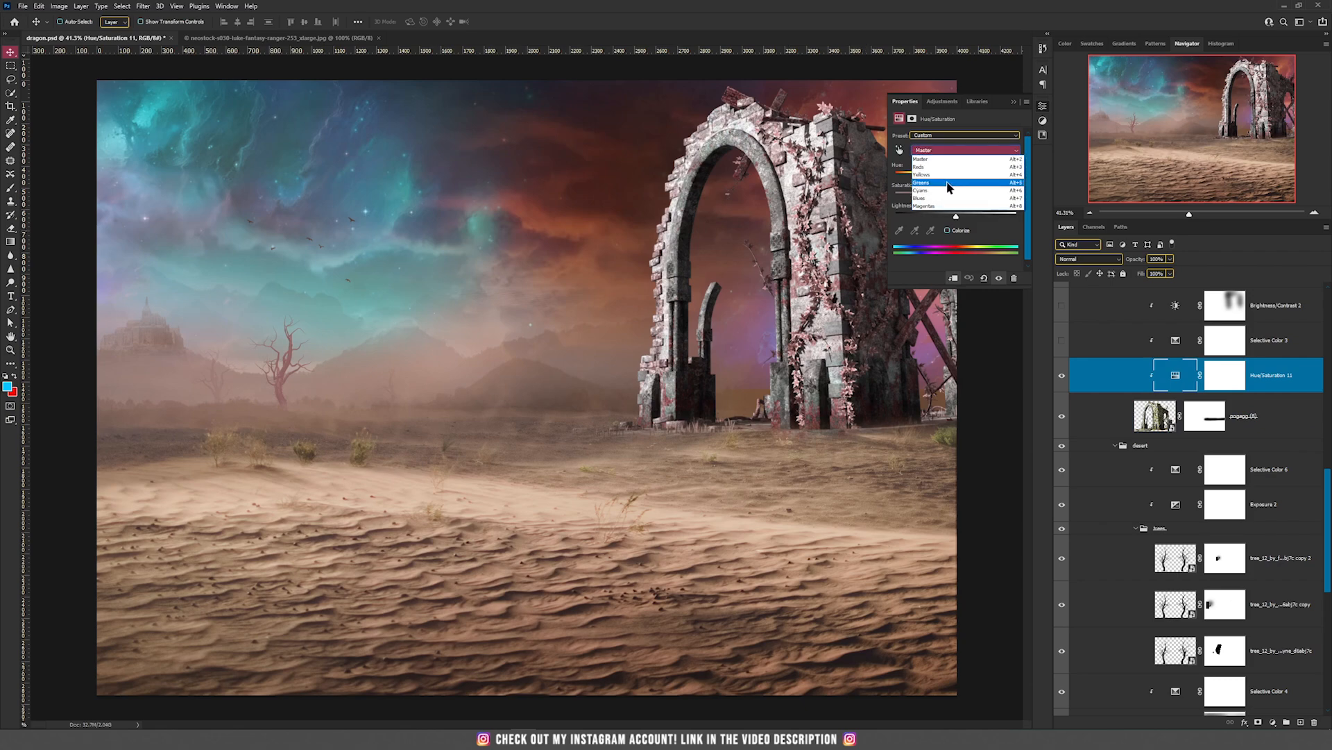
click(943, 182)
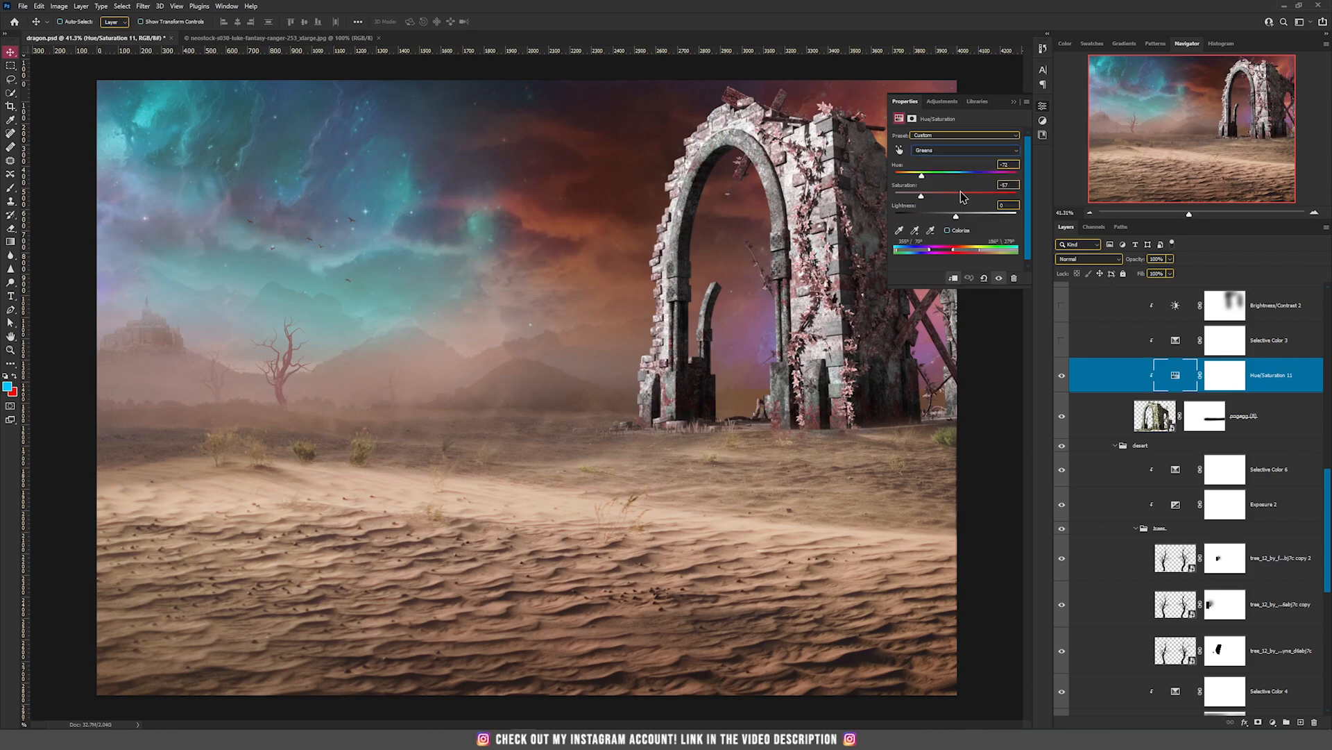
Step: Close the adjustment settings and compare the arch without and with Hue/Saturation 11
click(1015, 102)
click(1061, 376)
click(1060, 375)
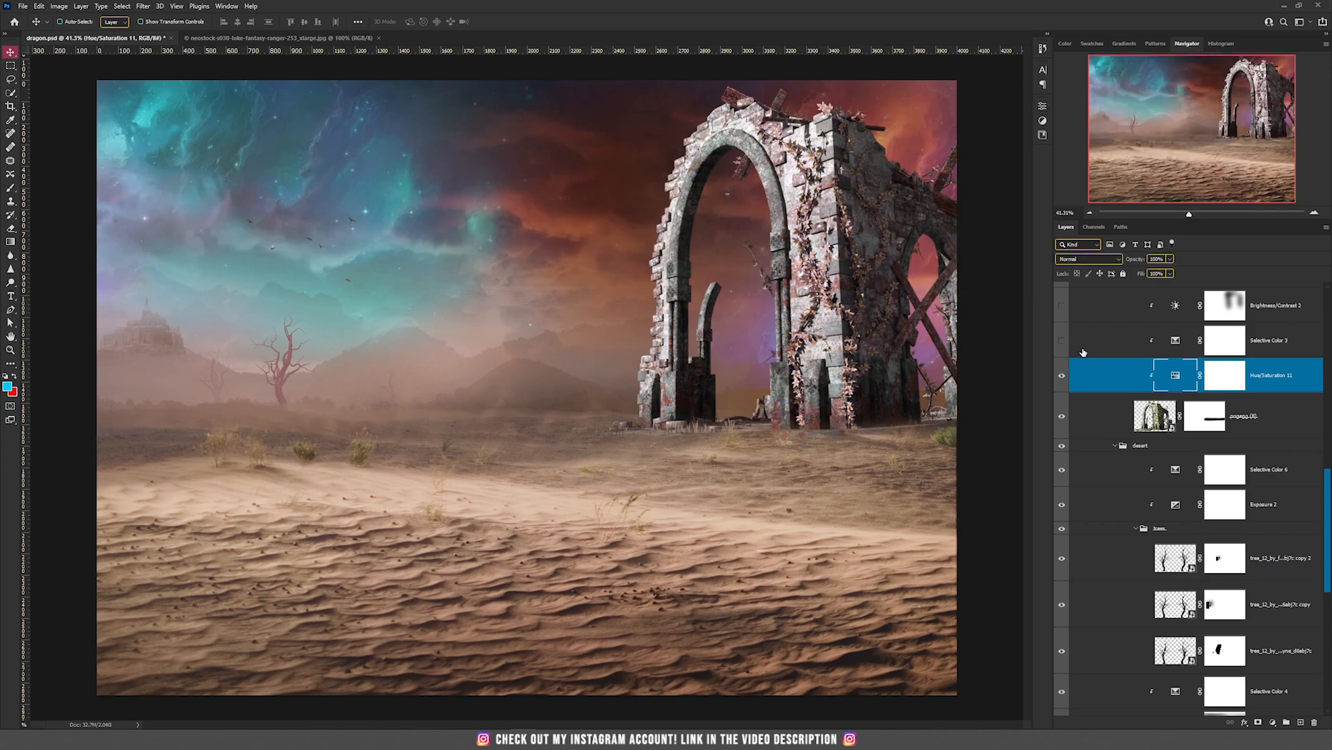
Step: Show the arch's clipped Selective Color 3 and Brightness/Contrast 2 adjustments and open their settings
click(1062, 341)
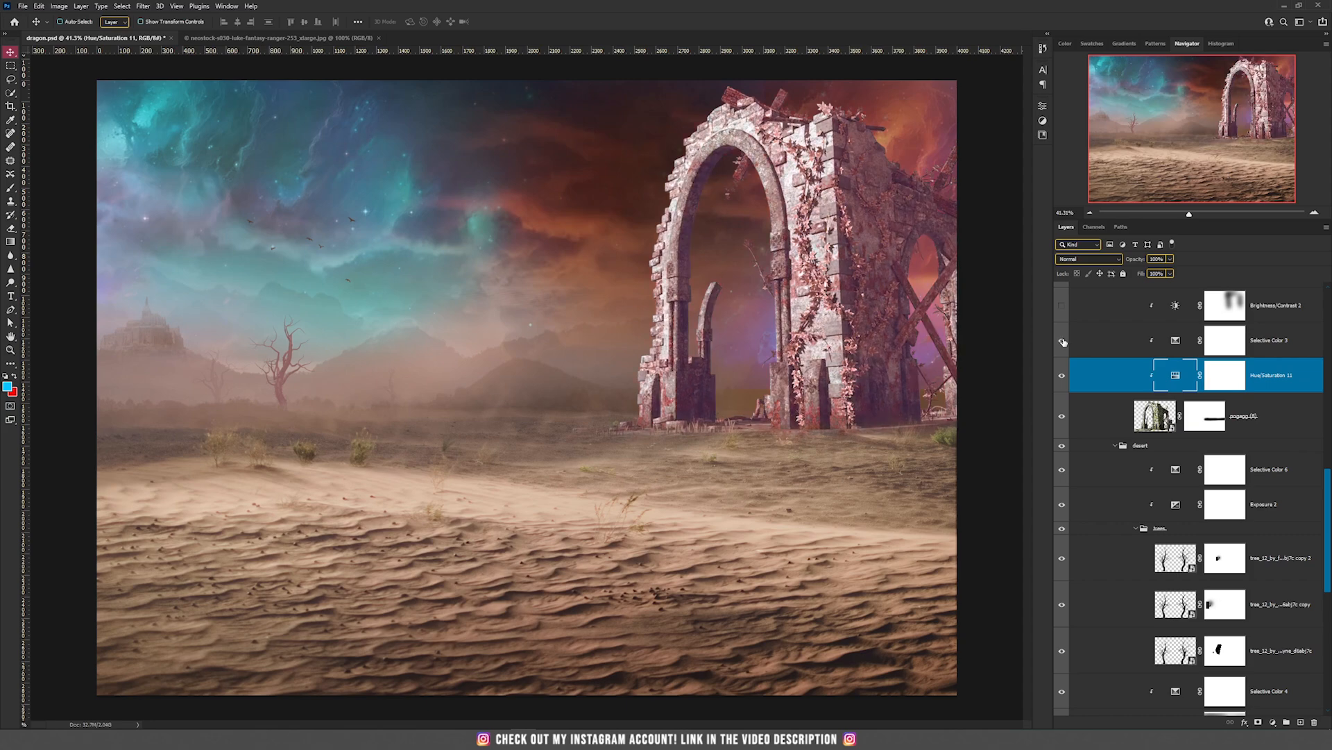
click(1172, 341)
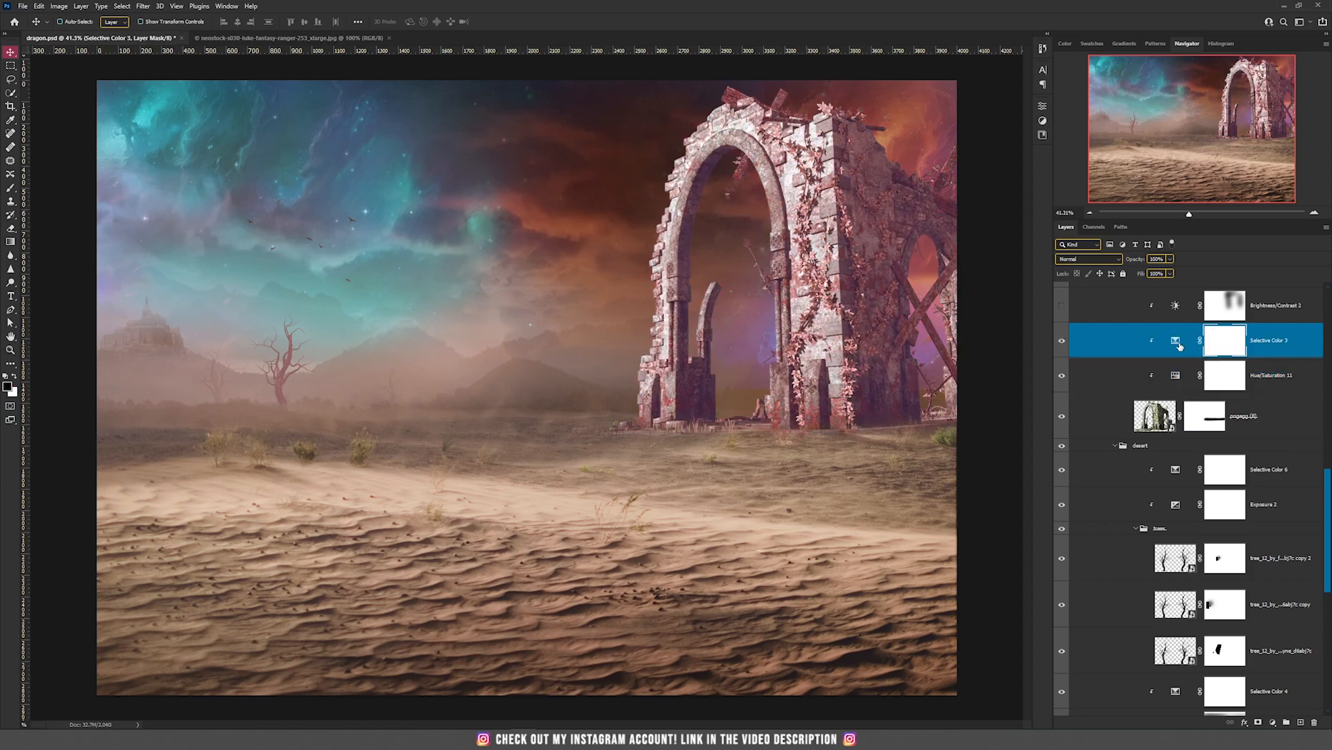
double_click(1178, 341)
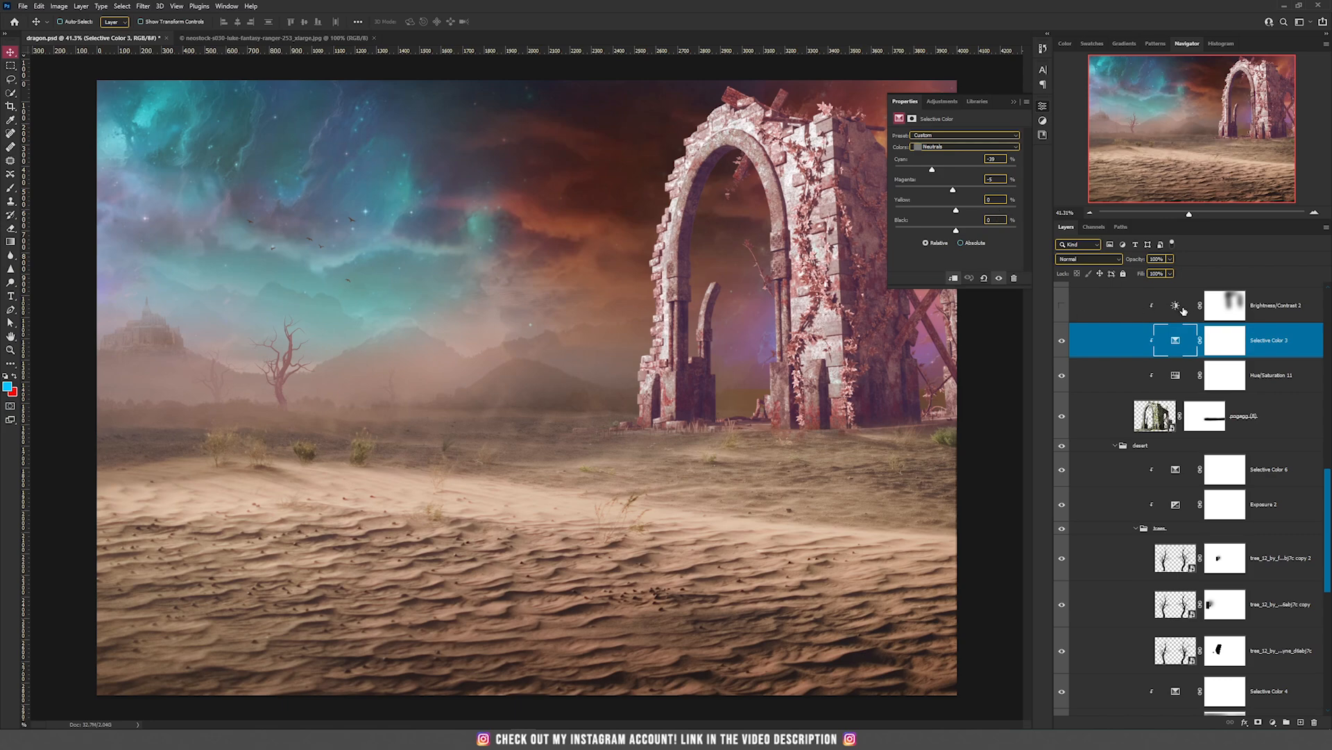
click(1092, 308)
click(1063, 307)
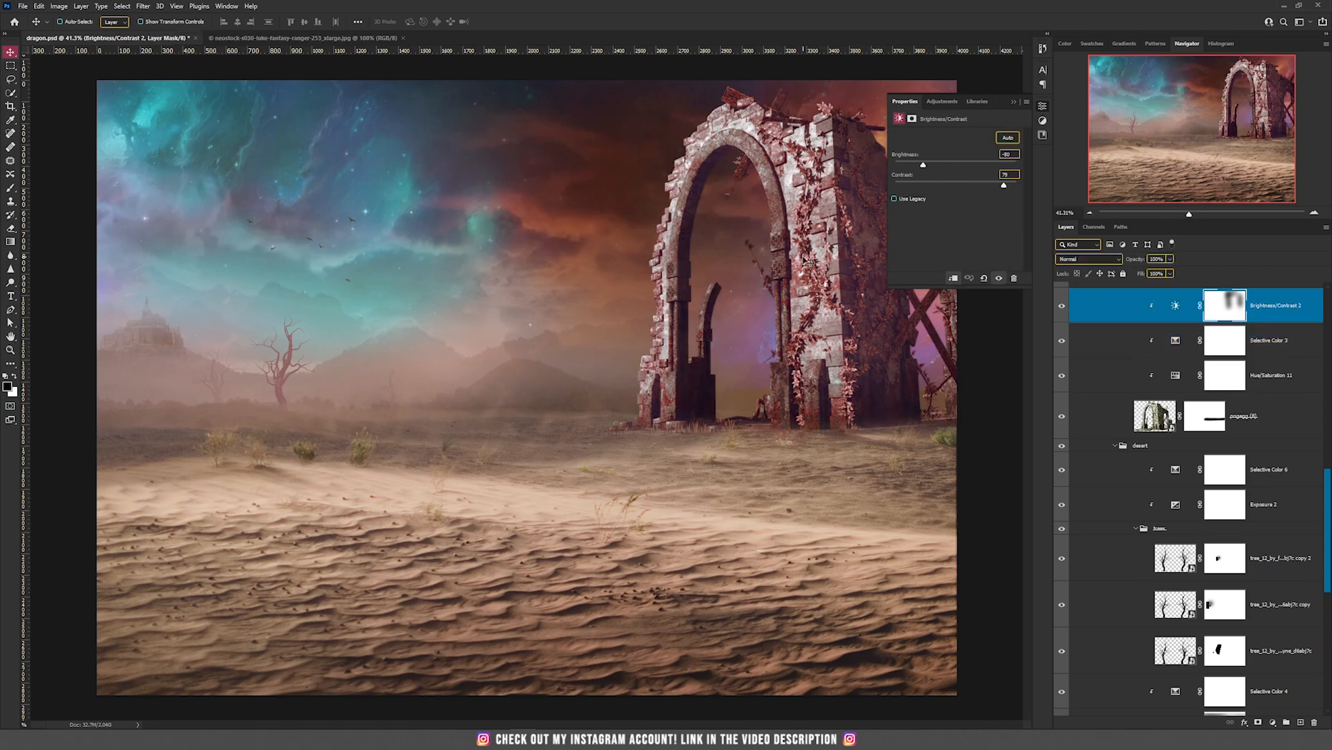
Step: Show the arch's clipped highlights layer in the portal group and compare the arch without and with it
scroll(1141, 405, up, 4)
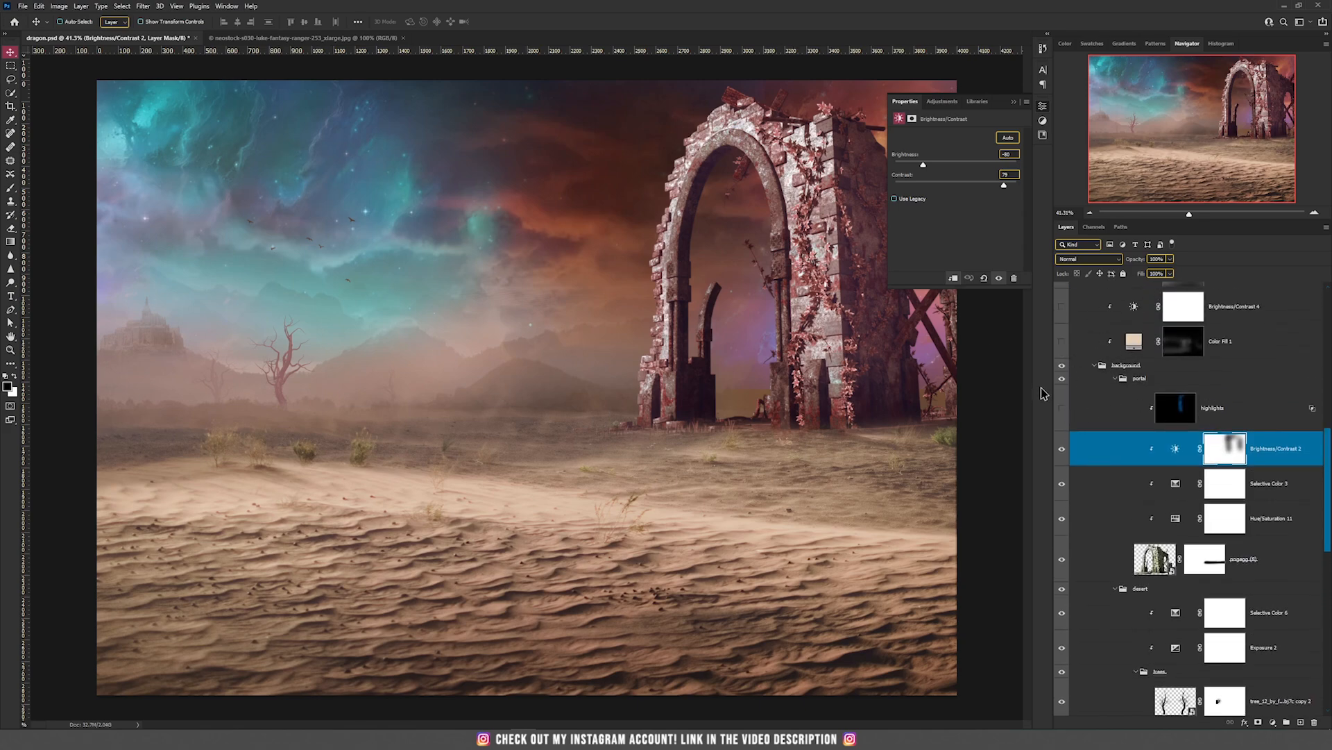
click(1062, 412)
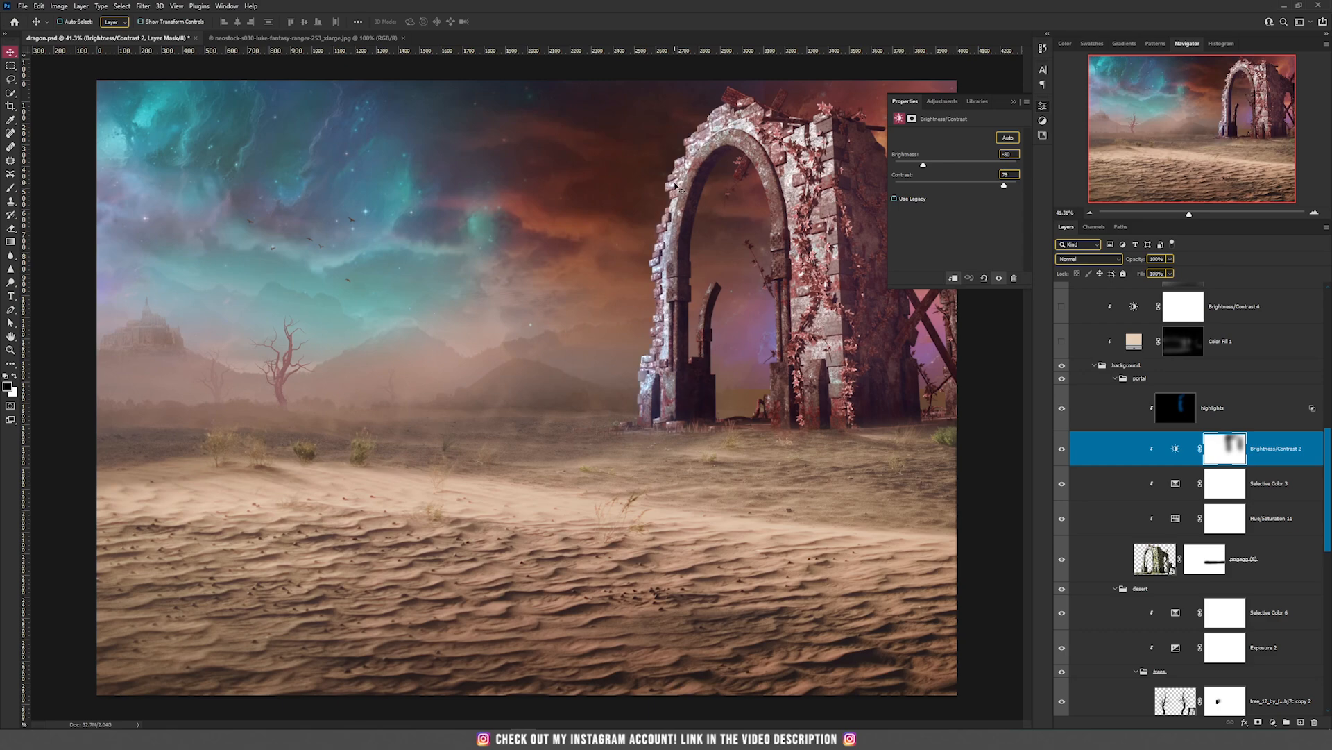
scroll(677, 197, up, 2)
scroll(676, 196, up, 2)
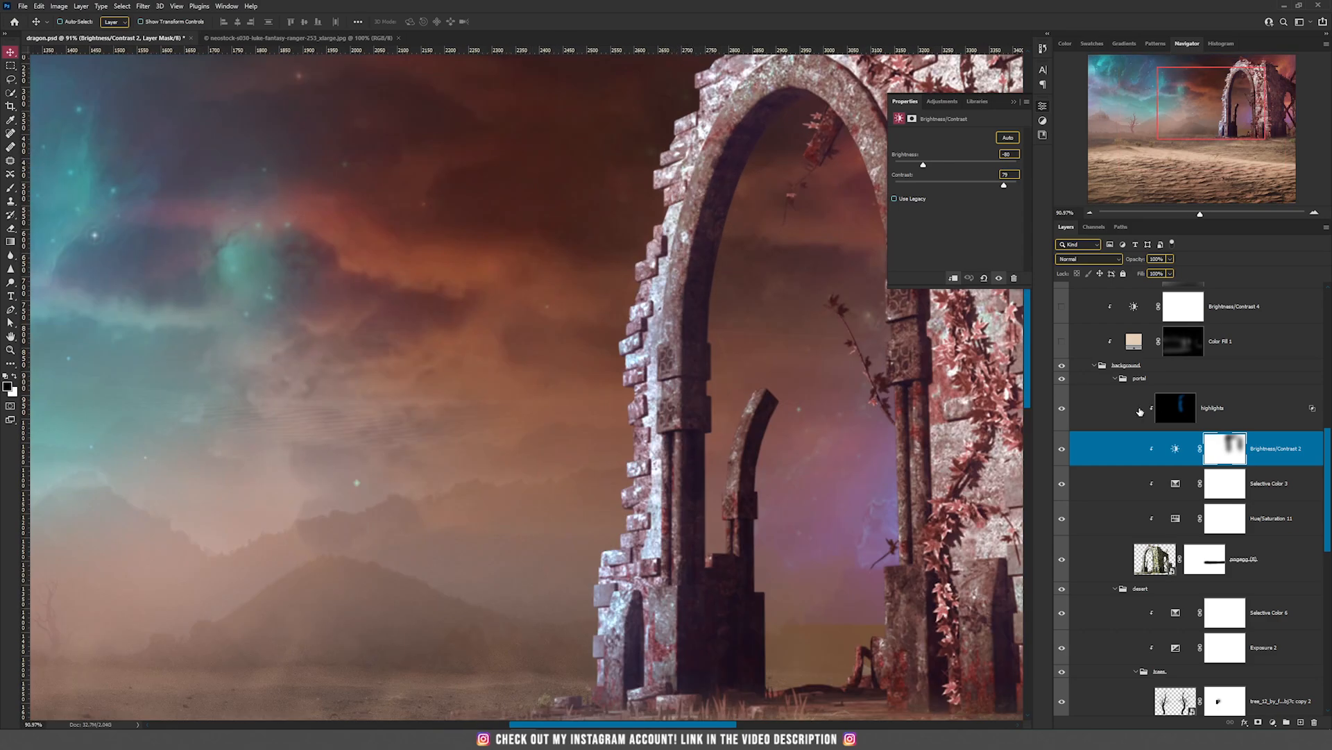
click(1071, 411)
click(1062, 409)
click(1062, 409)
click(1062, 409)
click(1062, 409)
scroll(742, 399, down, 2)
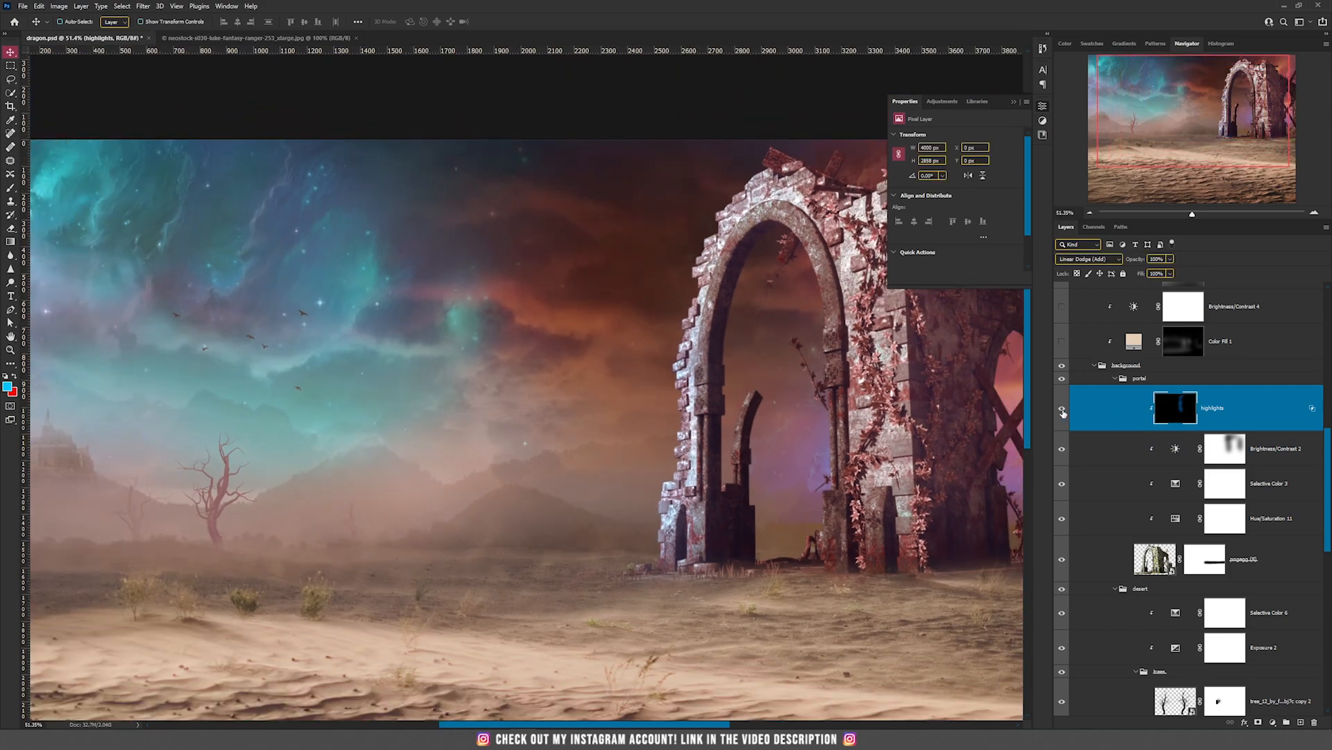
Step: Hide the highlights layer and add a black-filled Linear Dodge (Add) layer above it, clipped to the arch
click(1062, 409)
click(82, 7)
mouse_move(174, 17)
click(231, 17)
click(600, 264)
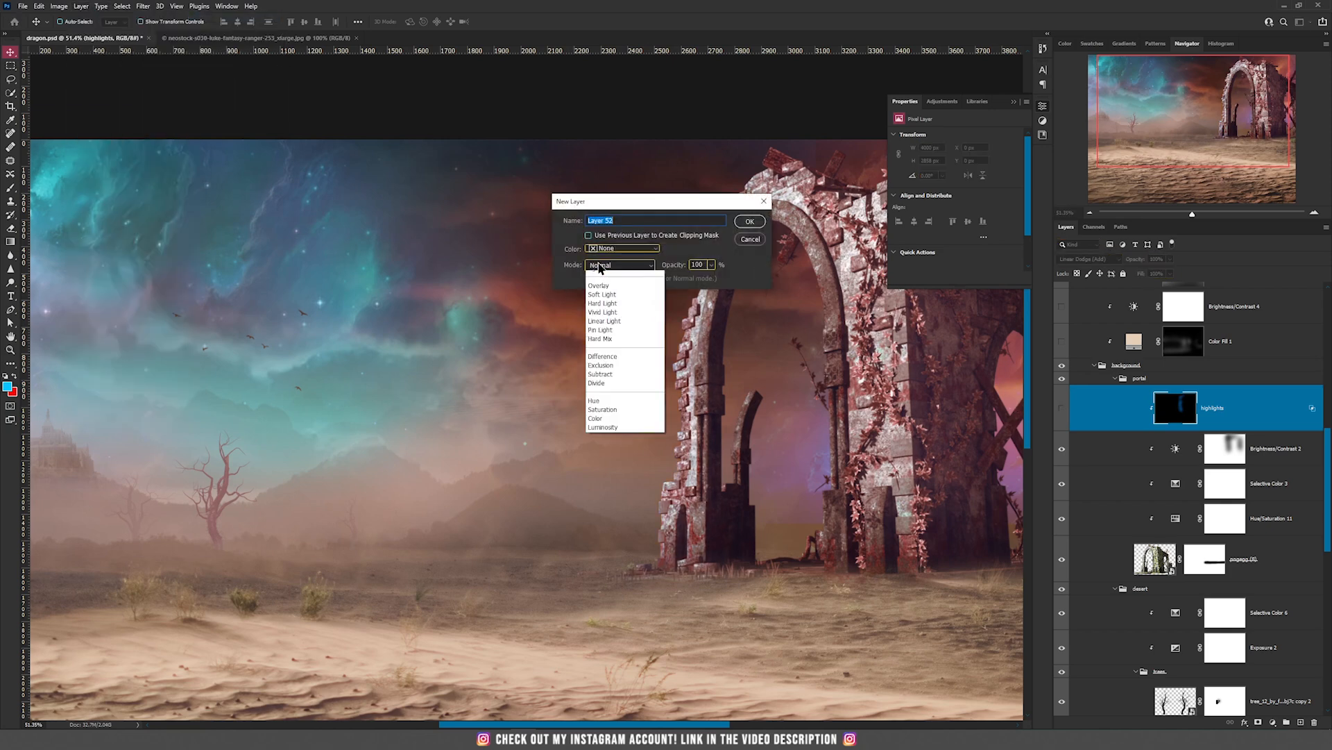
click(634, 382)
click(625, 278)
click(756, 221)
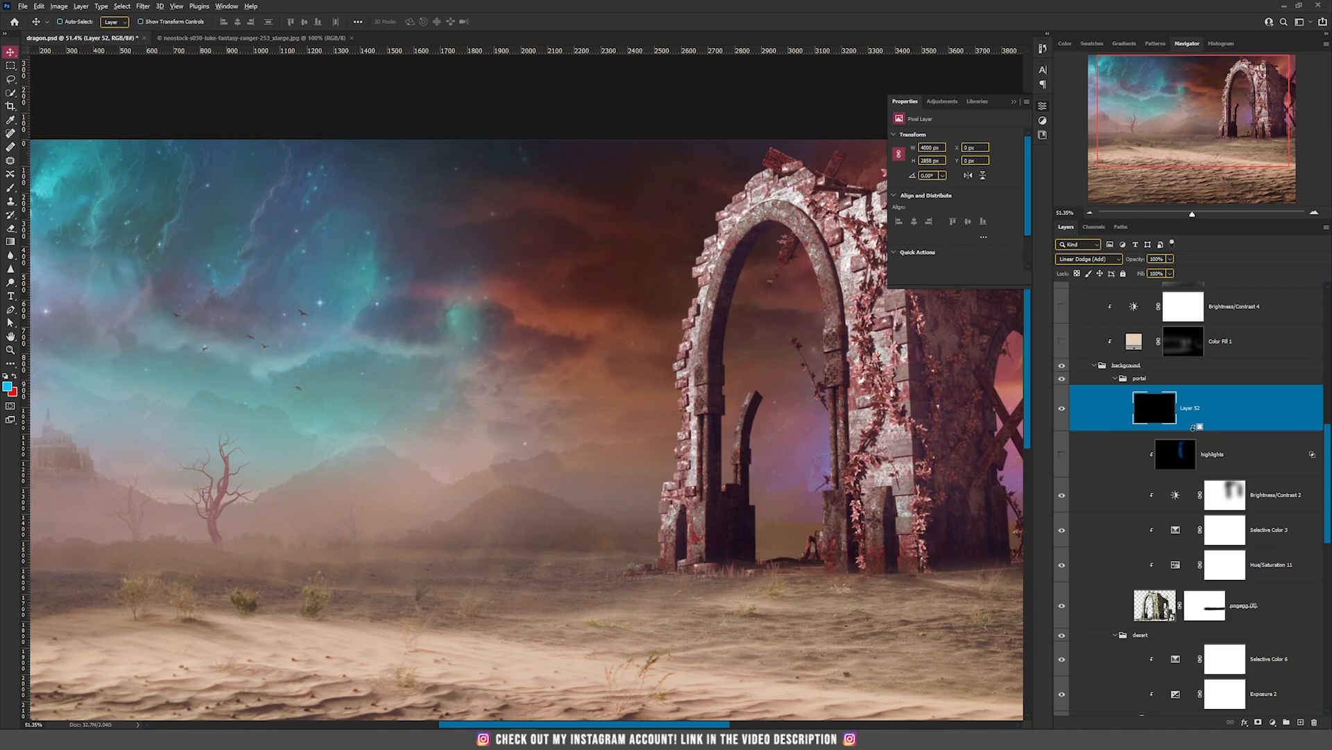
alt+click(1193, 427)
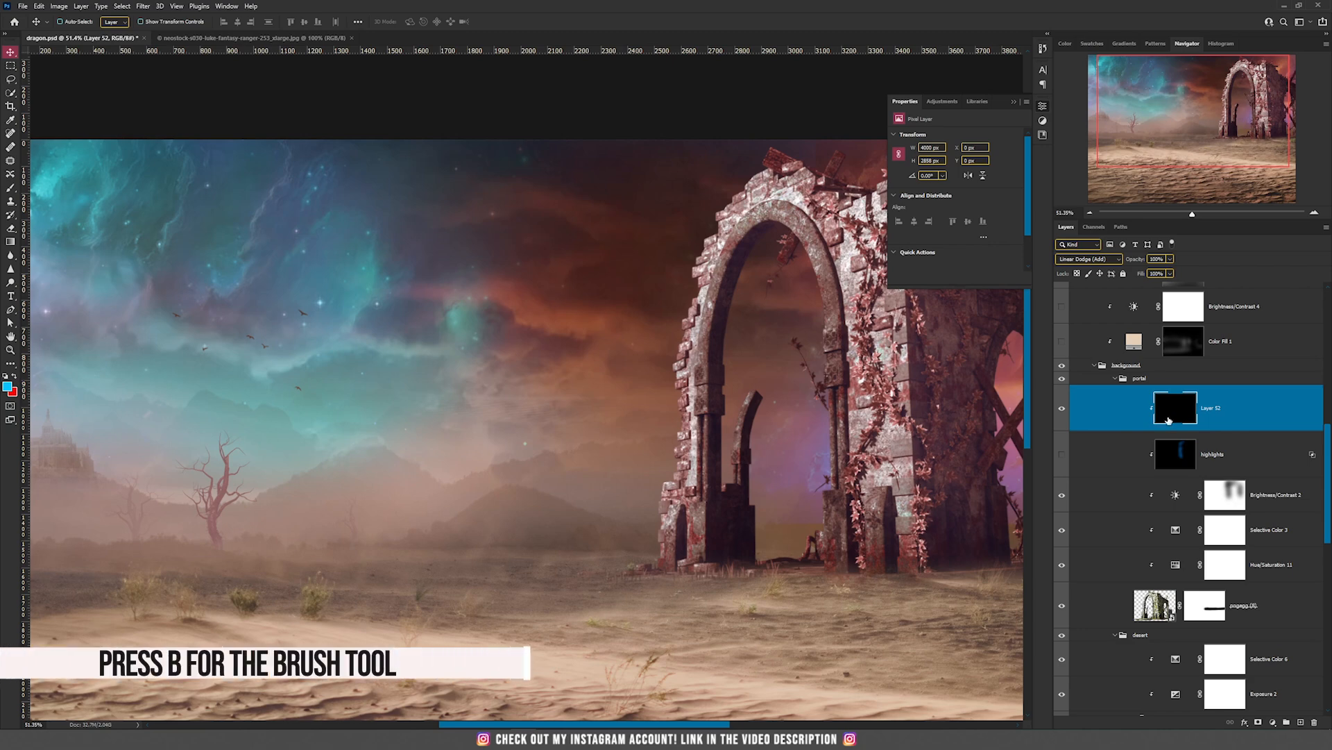
Step: Paint blue light along the arch's outer left edge on the new layer, using a smaller soft brush
key(b)
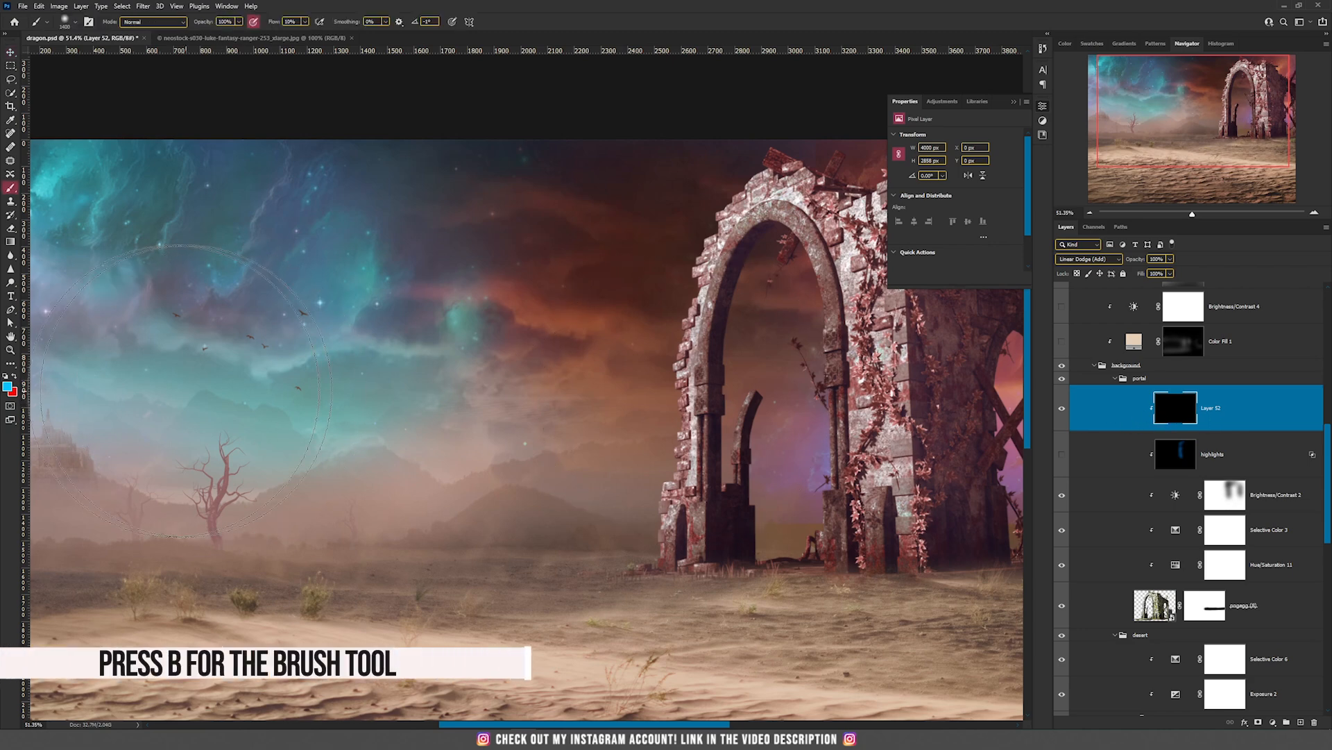
key(bracketleft)
key(bracketleft)
key(bracketleft)
key(bracketleft)
key(bracketleft)
key(bracketleft)
key(bracketleft)
key(bracketleft)
key(bracketleft)
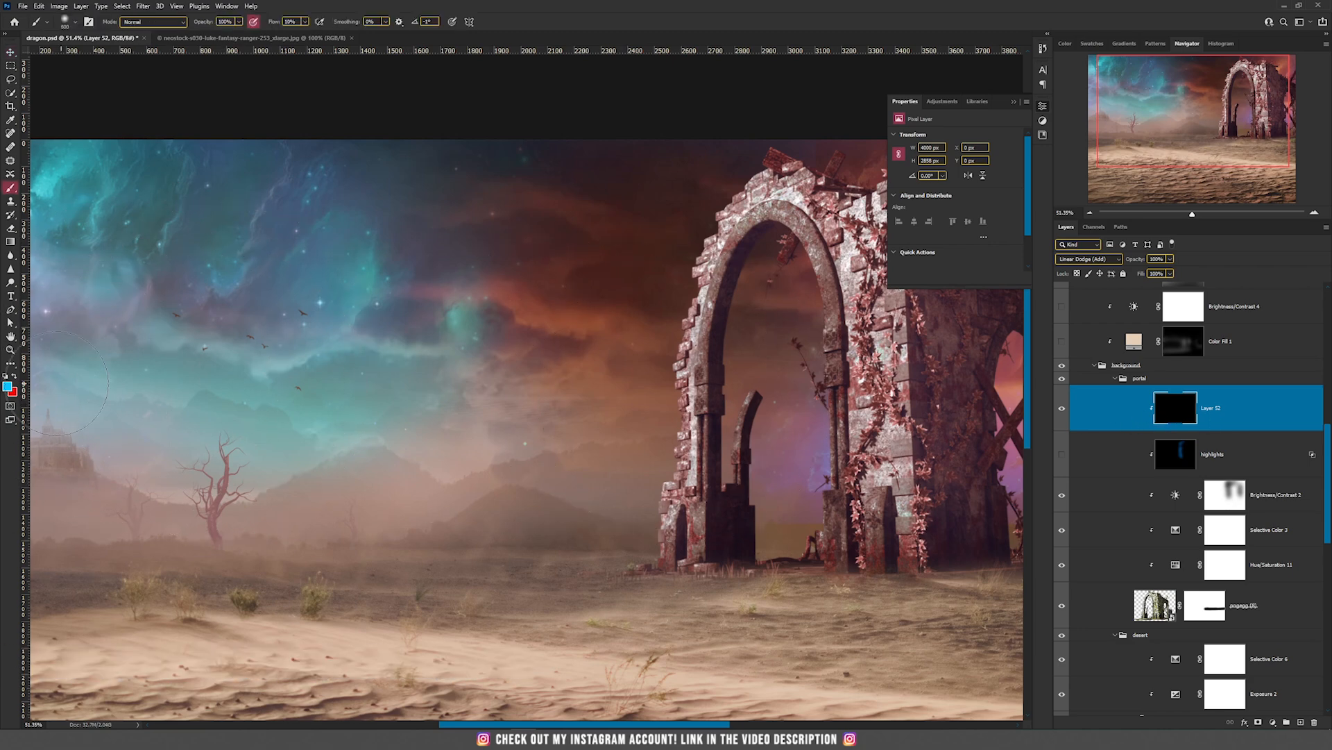
click(8, 387)
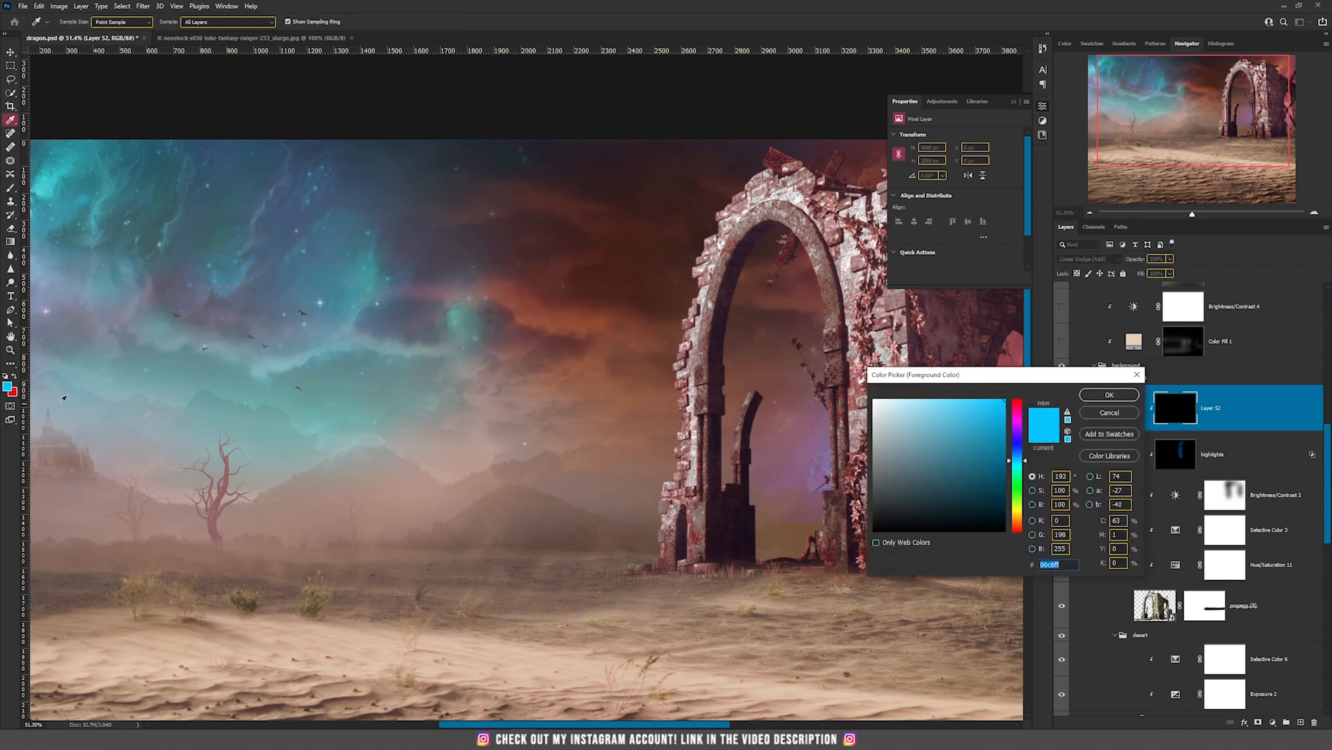
click(1018, 452)
click(1110, 394)
mouse_move(716, 231)
mouse_down()
mouse_move(726, 179)
mouse_move(695, 213)
mouse_move(639, 543)
mouse_move(649, 494)
mouse_up()
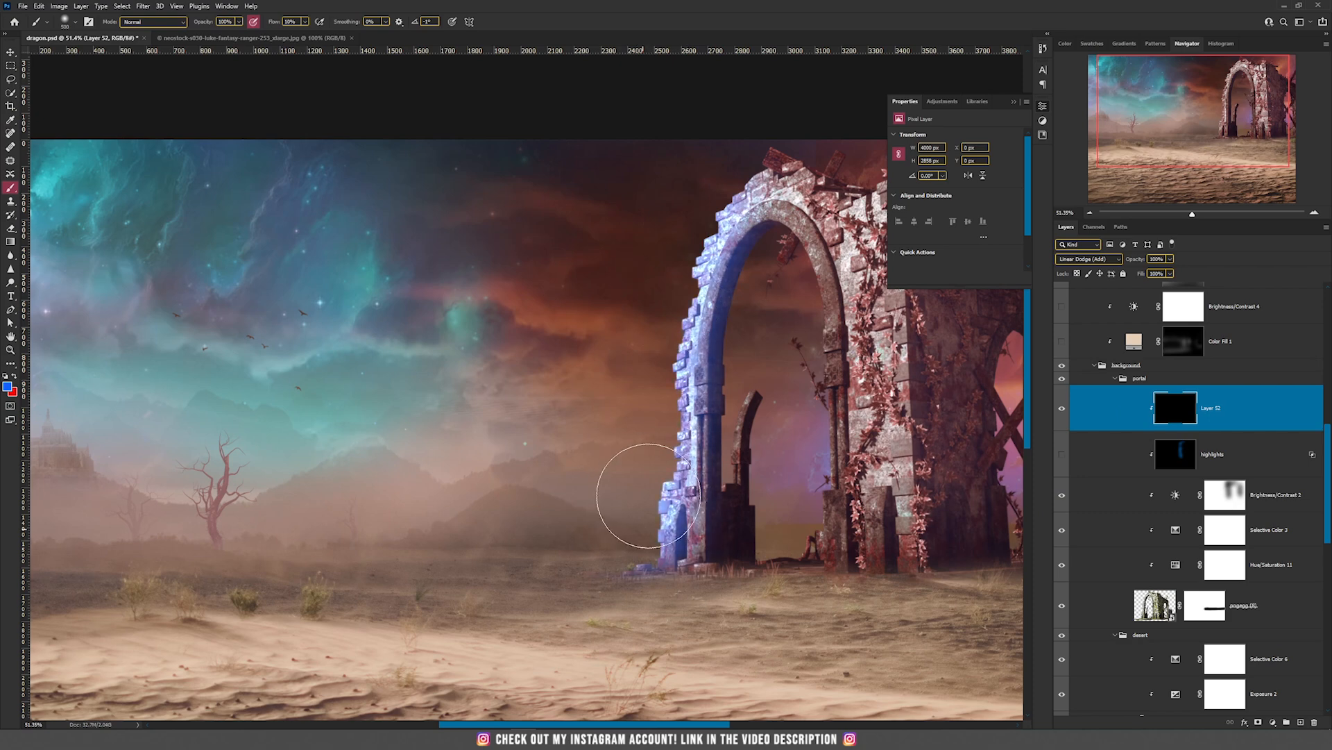
Step: Split the black Blend If slider of the painted layer's Underlying Layer range to 0 / 179 and reset the brush colors
key(v)
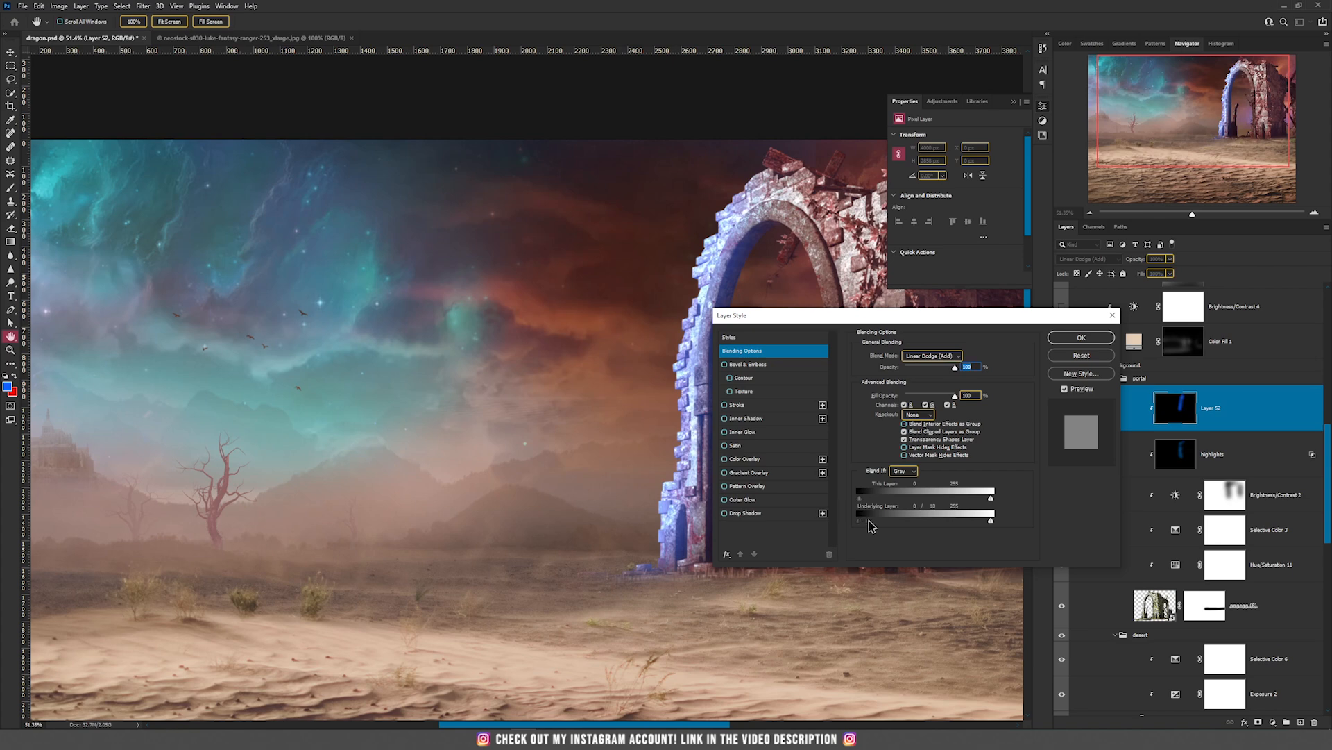
drag(876, 522, 953, 527)
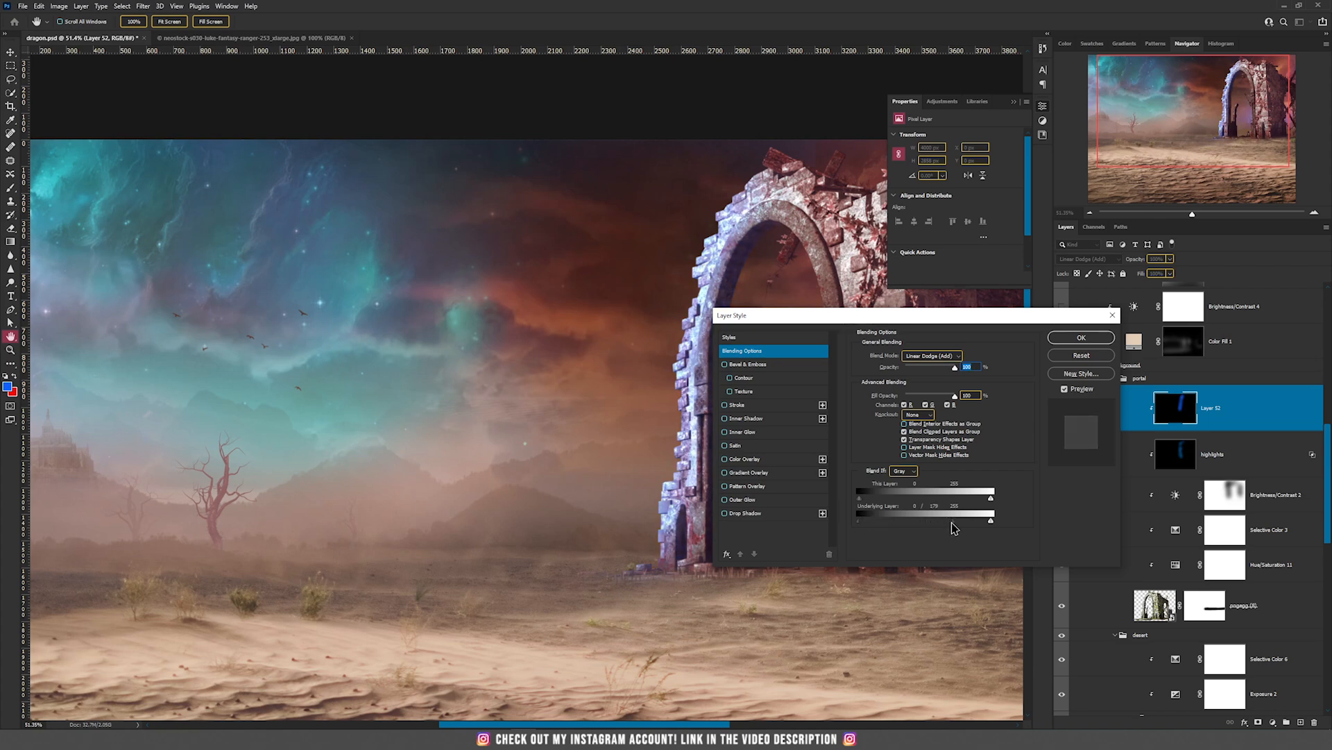
click(1081, 337)
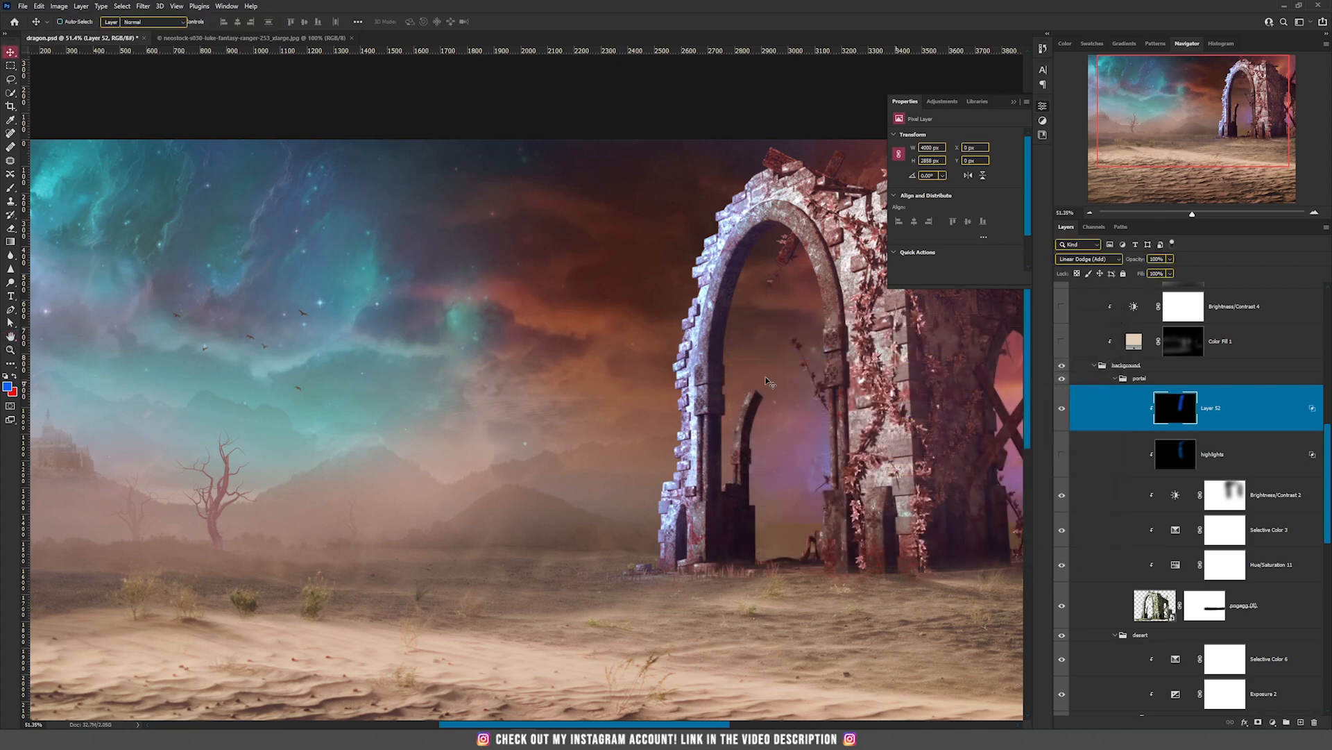
key(b)
key(d)
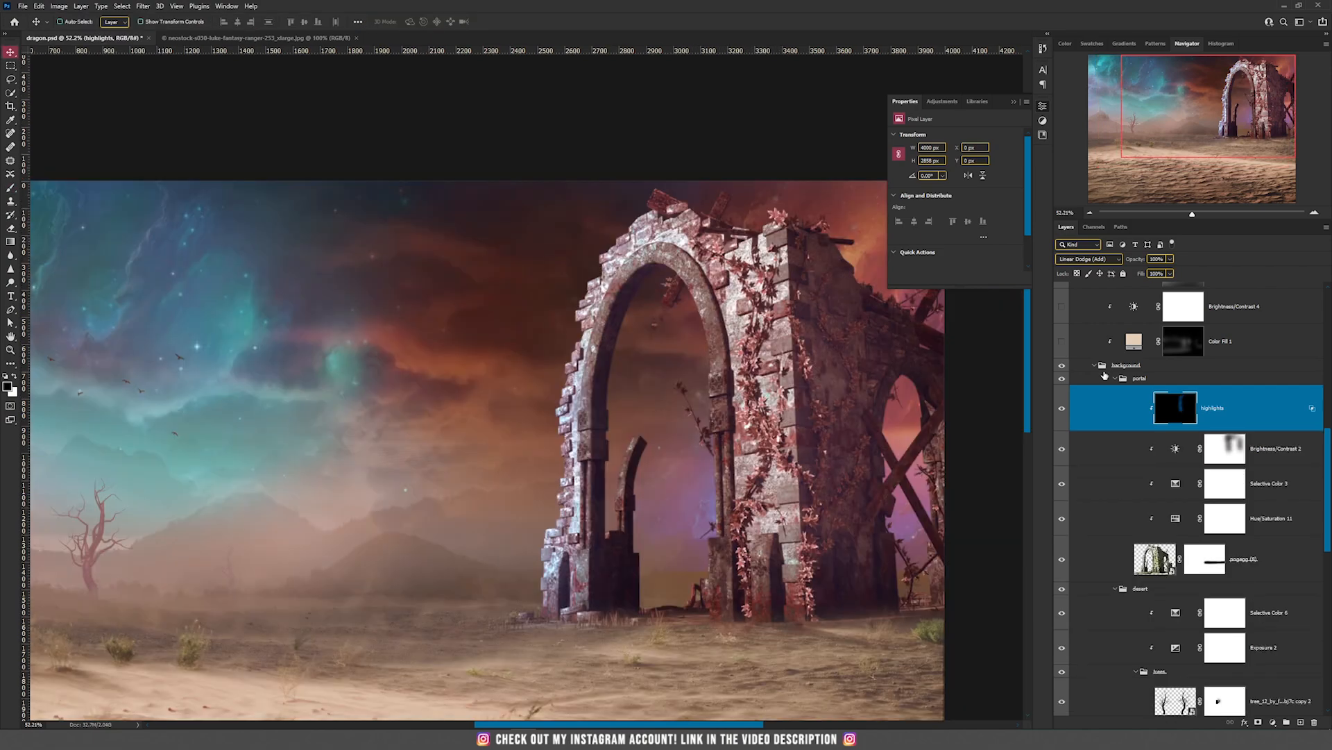
Step: Collapse the portal and desert groups and show the clipped Color Fill 1 layer above the background group
click(1115, 378)
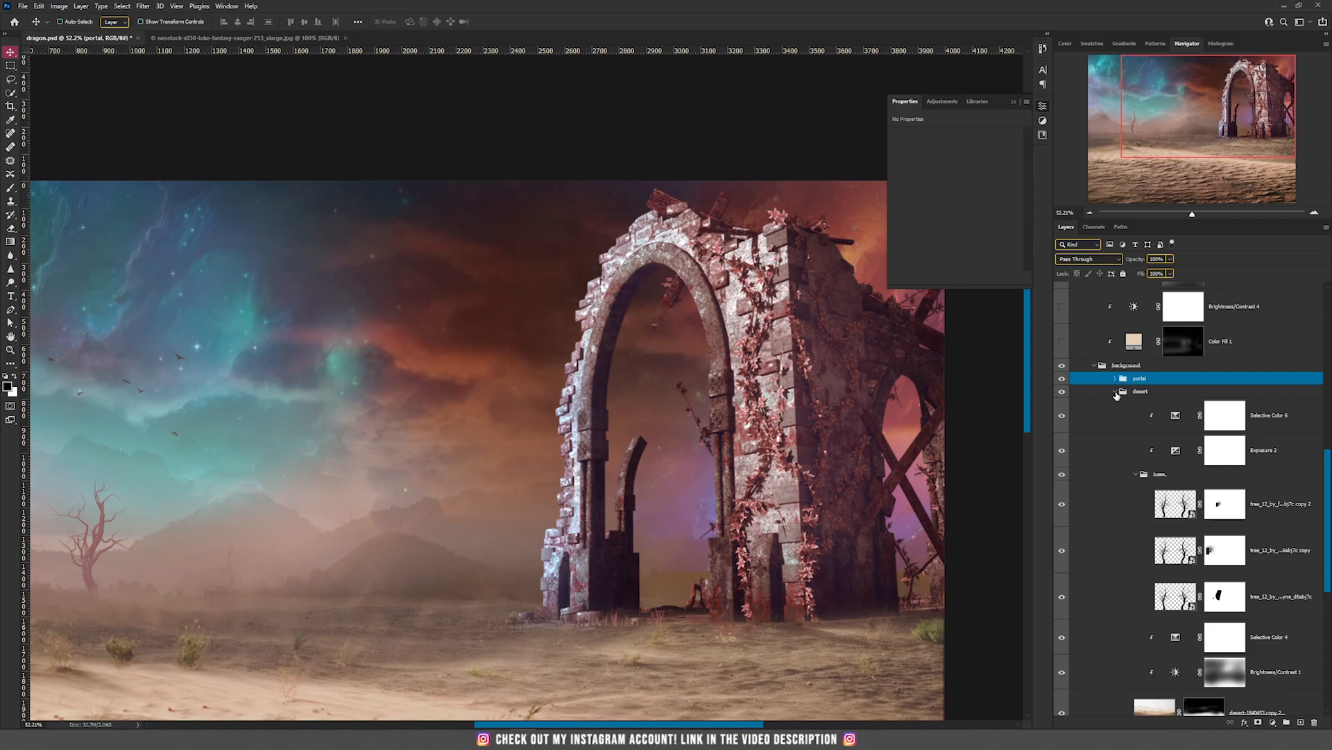
click(1115, 392)
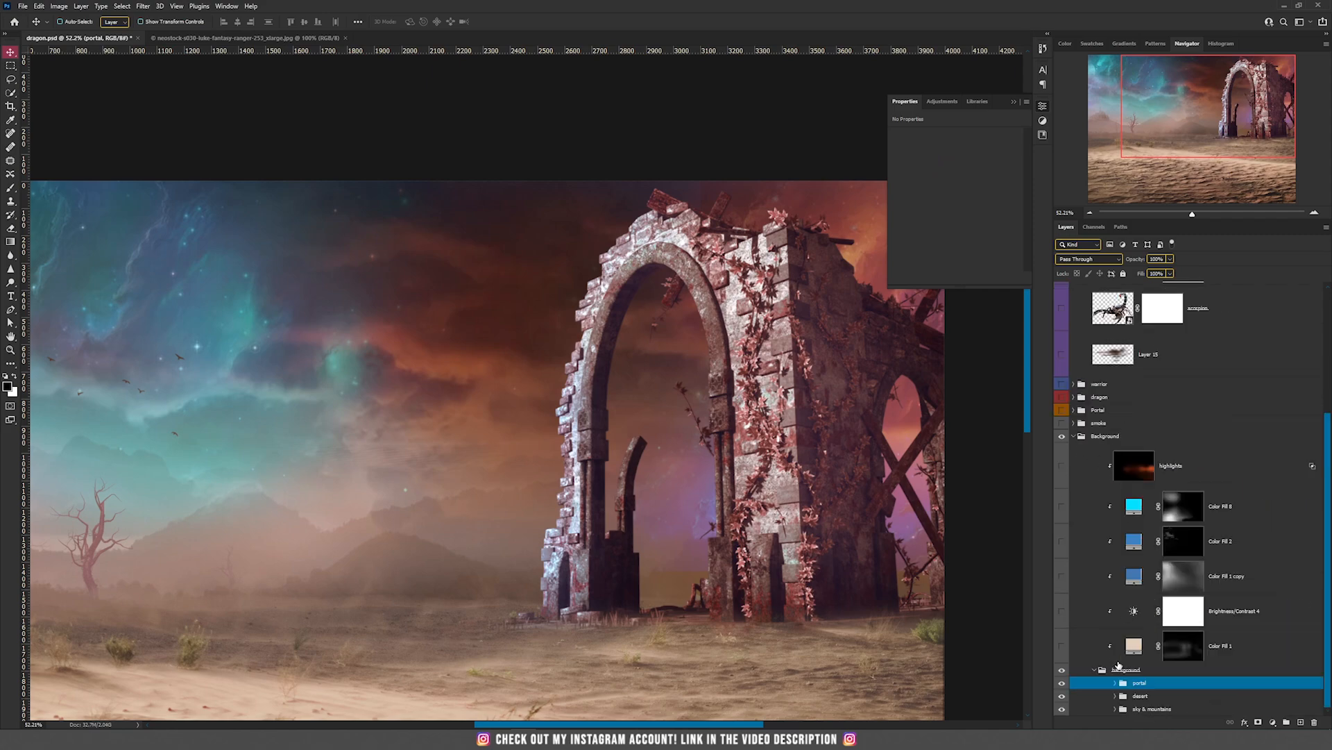
click(1126, 670)
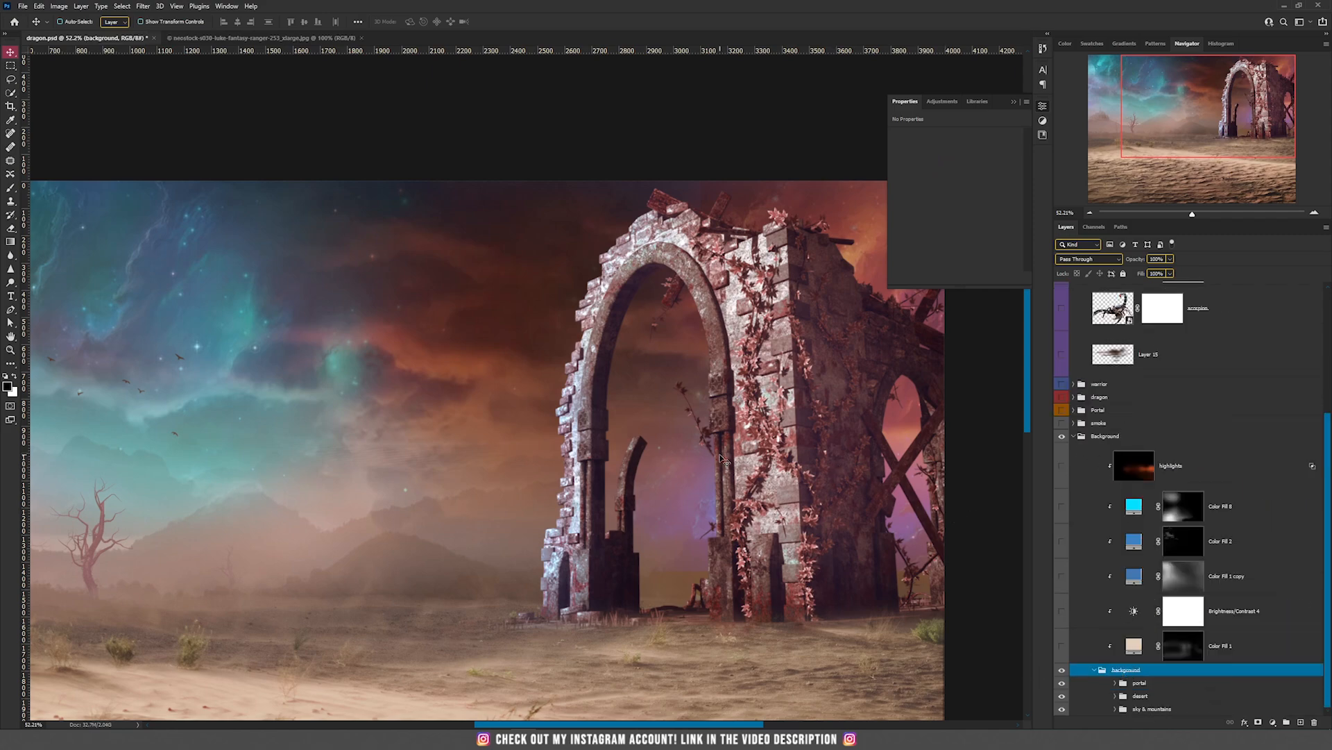
scroll(673, 450, down, 2)
scroll(674, 450, down, 1)
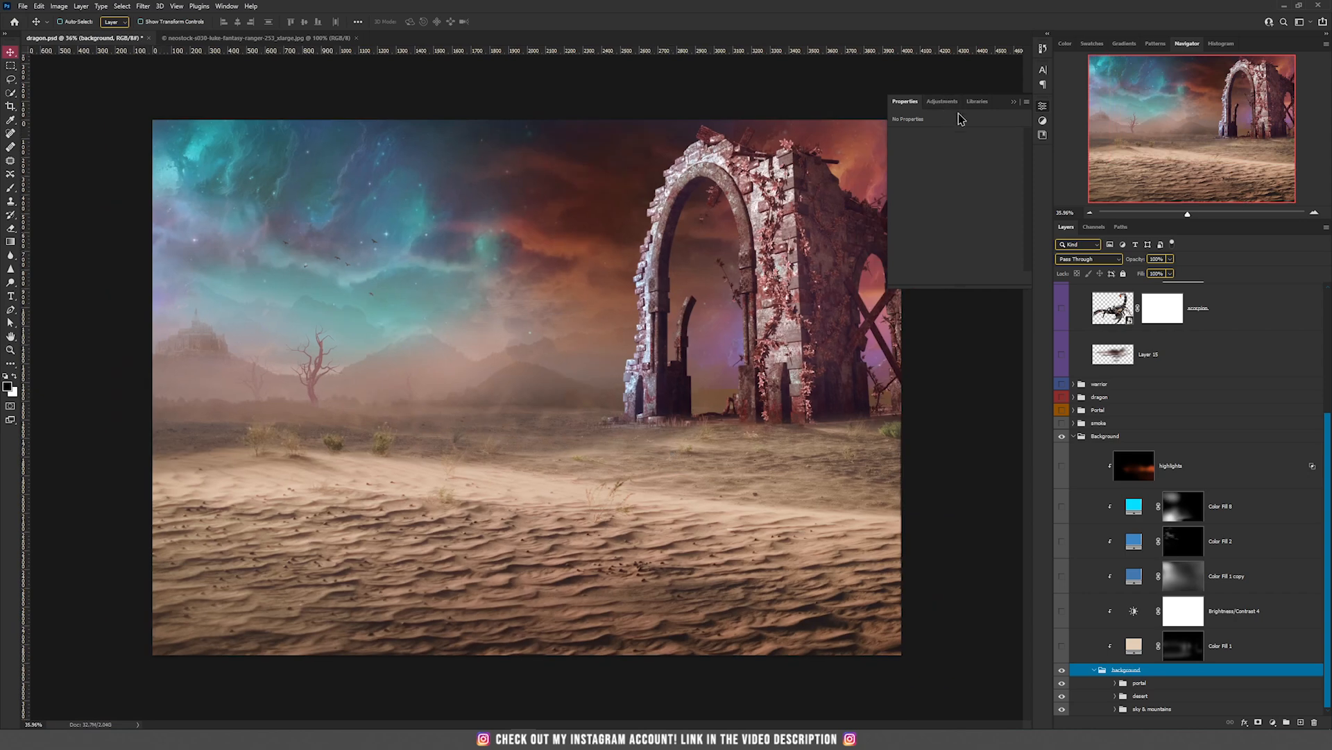
click(1012, 104)
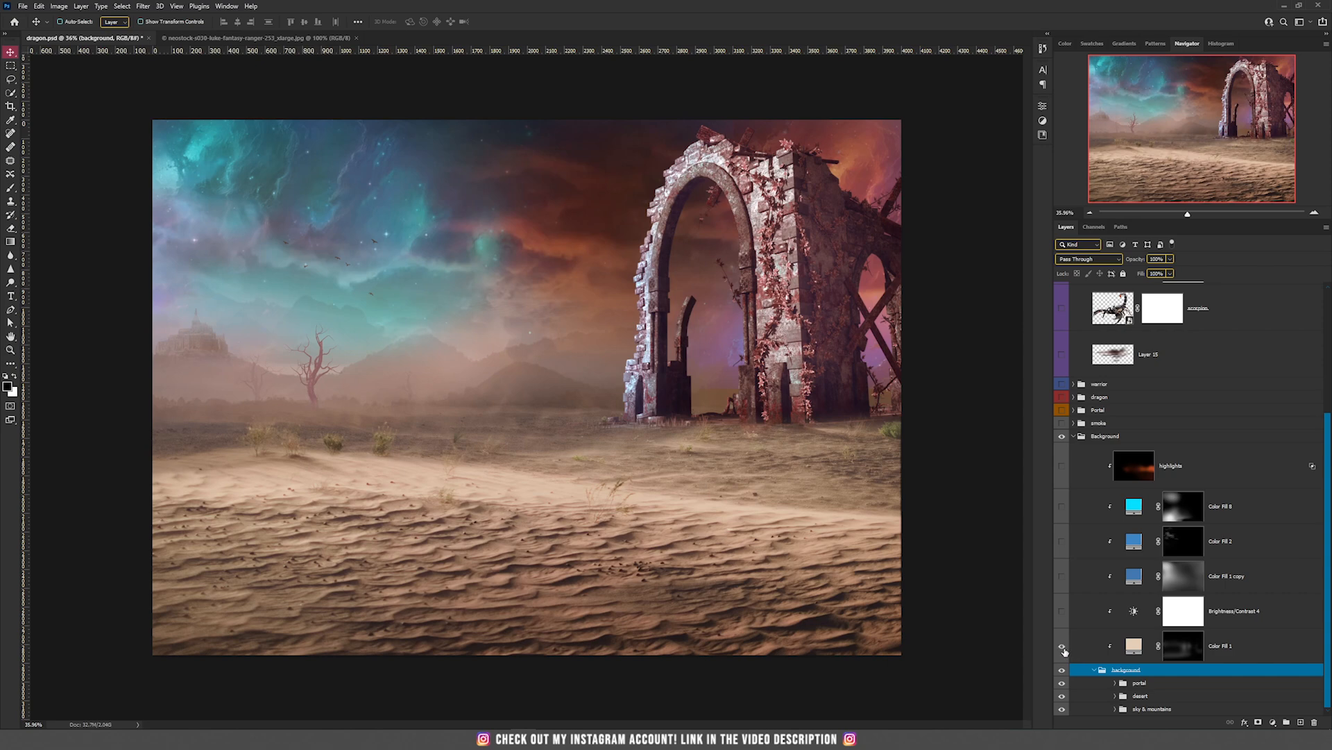
click(1137, 653)
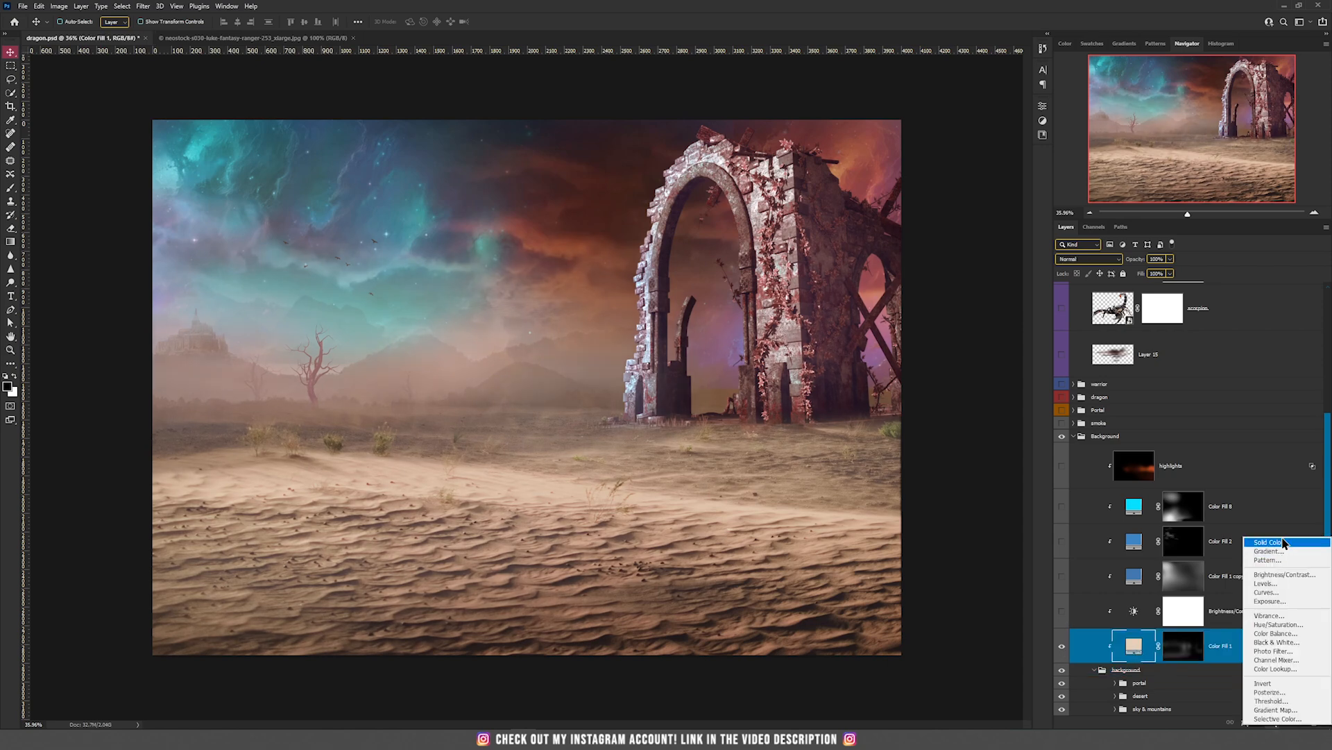
Step: Add a clipped solid color fill in light cream #ffecc6 above Color Fill 1
double_click(1134, 646)
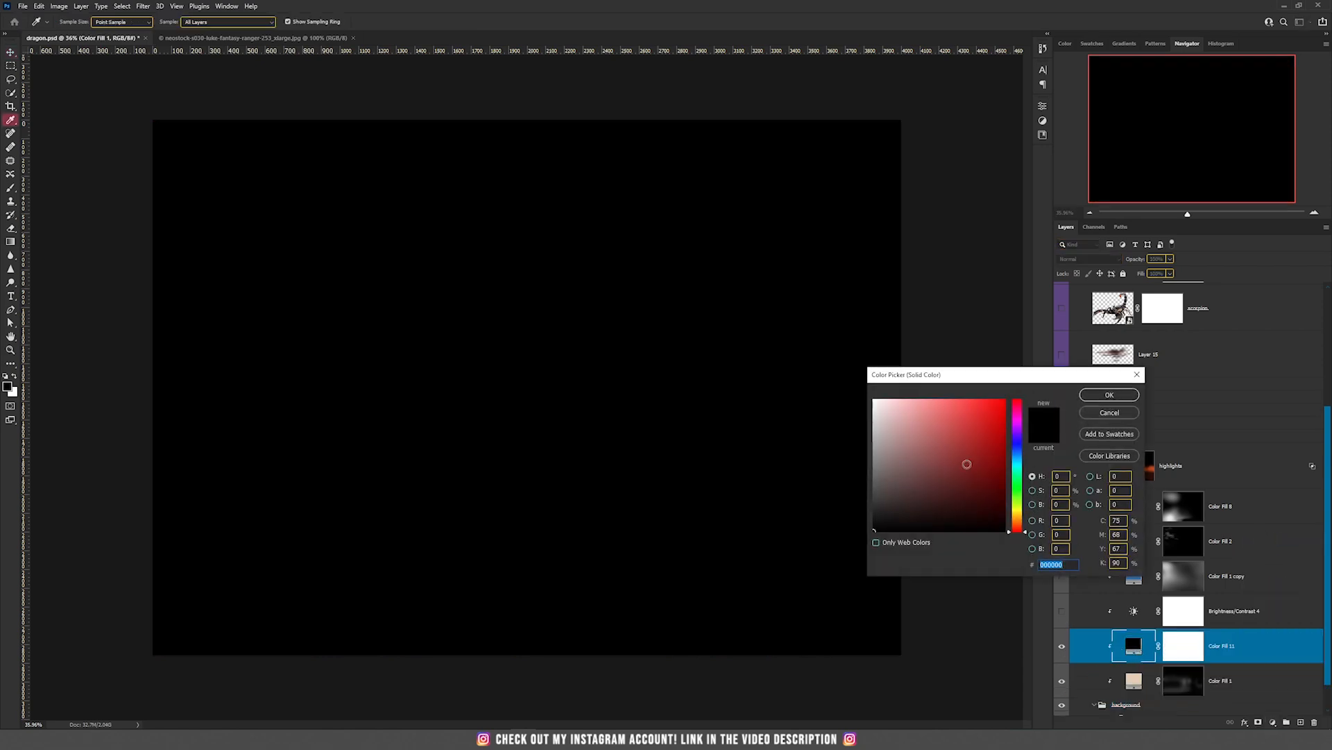
click(899, 422)
text(fff4c6)
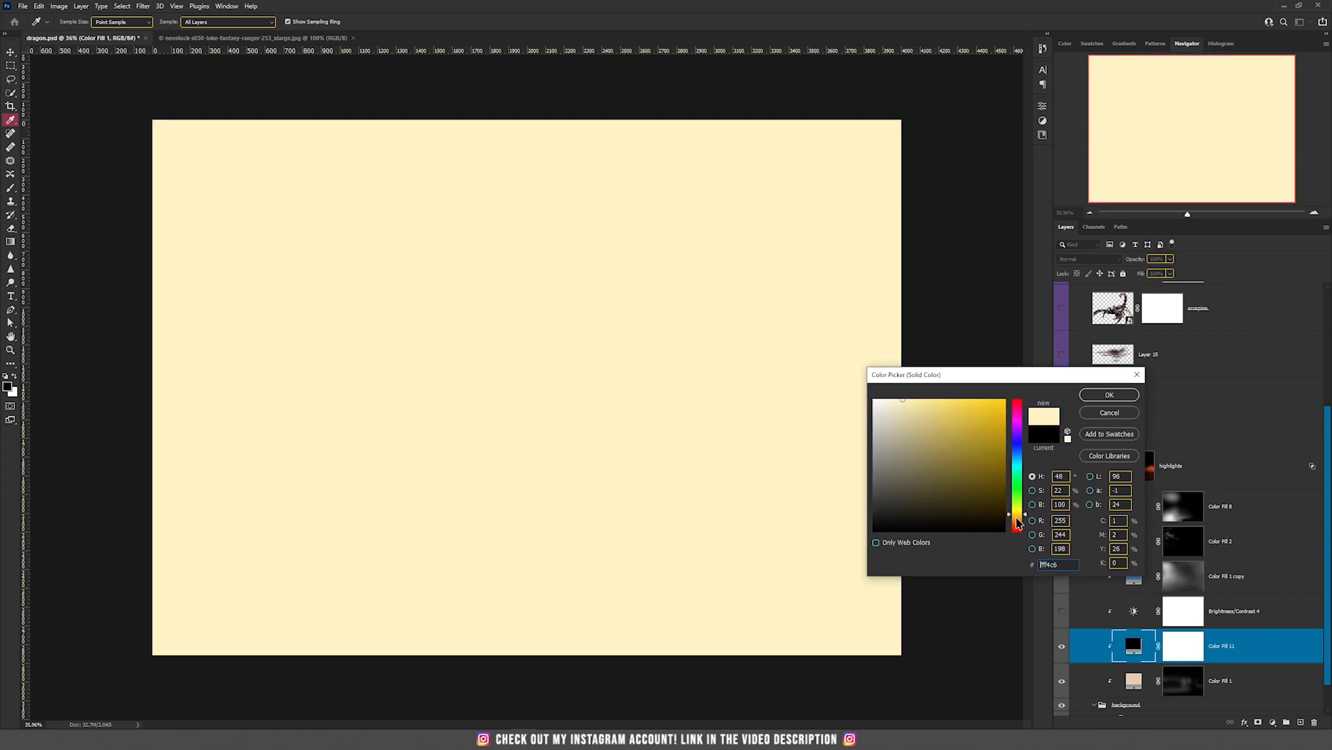
click(1017, 518)
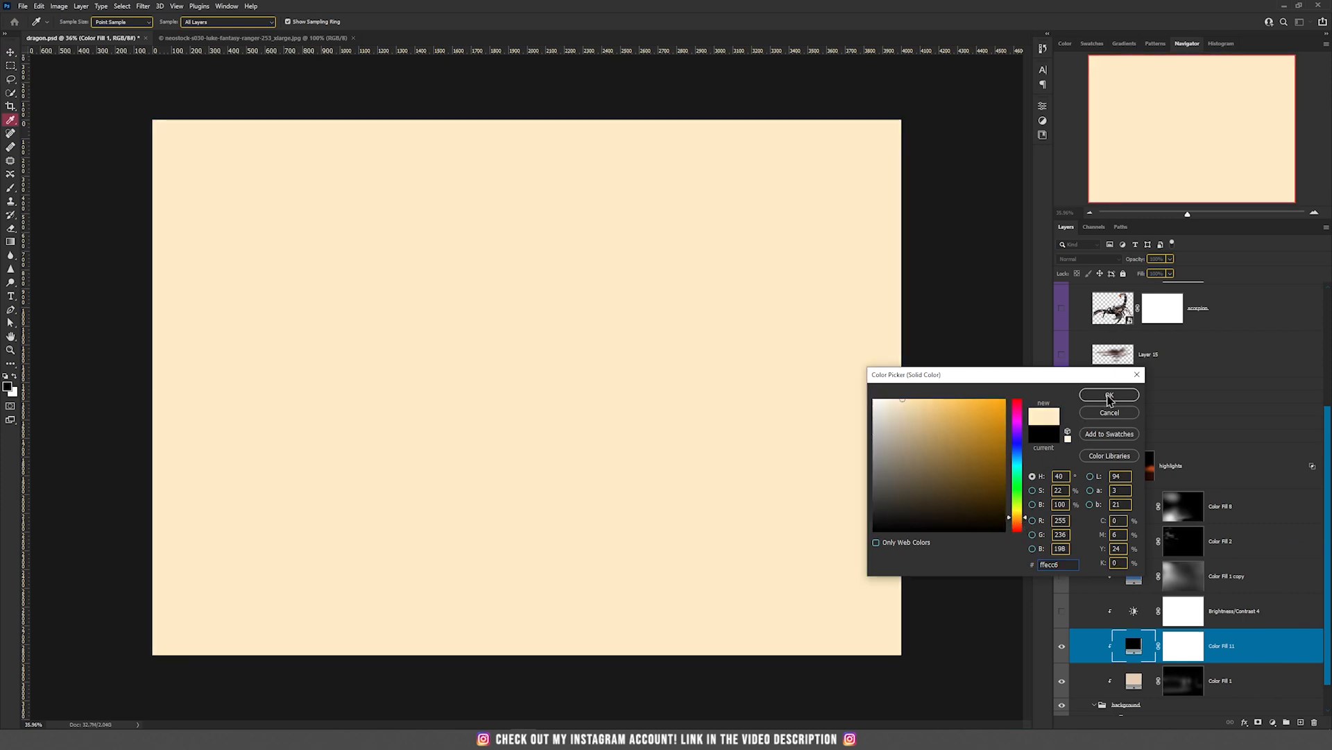
click(1110, 395)
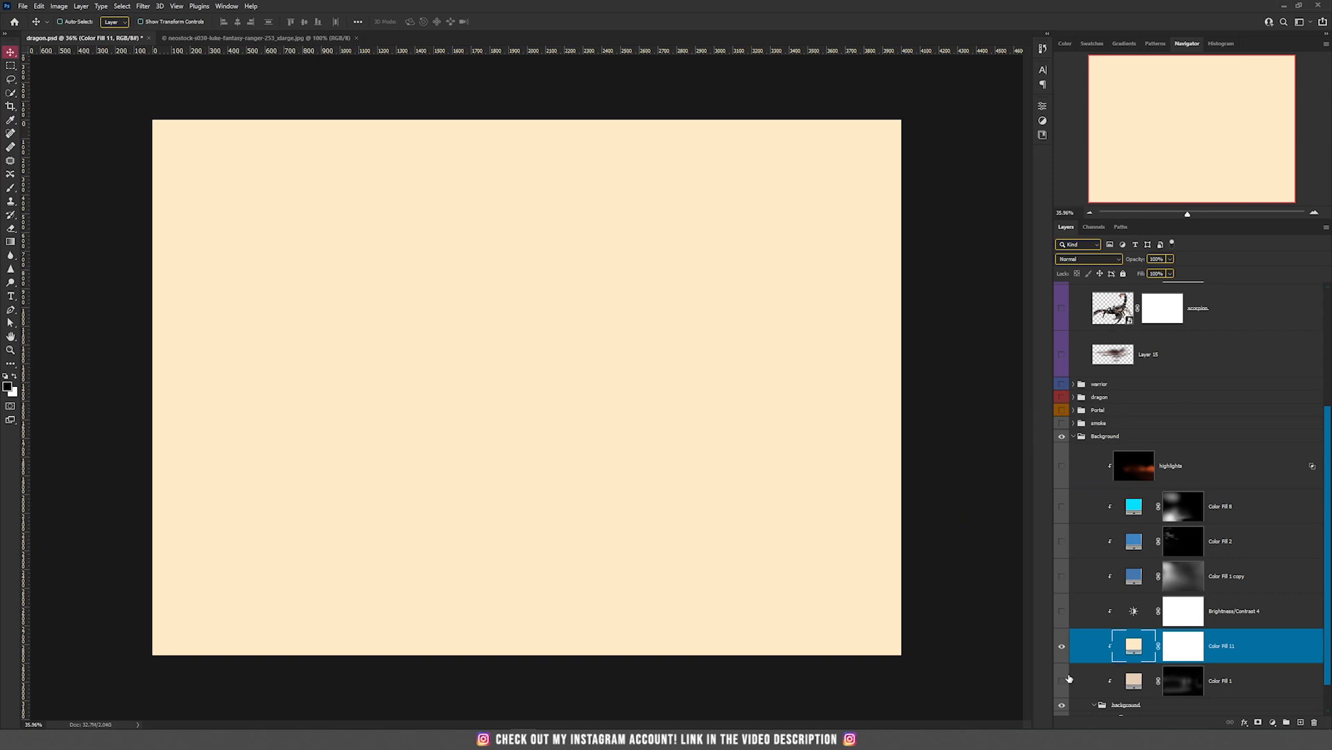
Step: Invert the cream fill's mask and paint it white with a large soft brush to spread haze across the desert horizon
click(1192, 653)
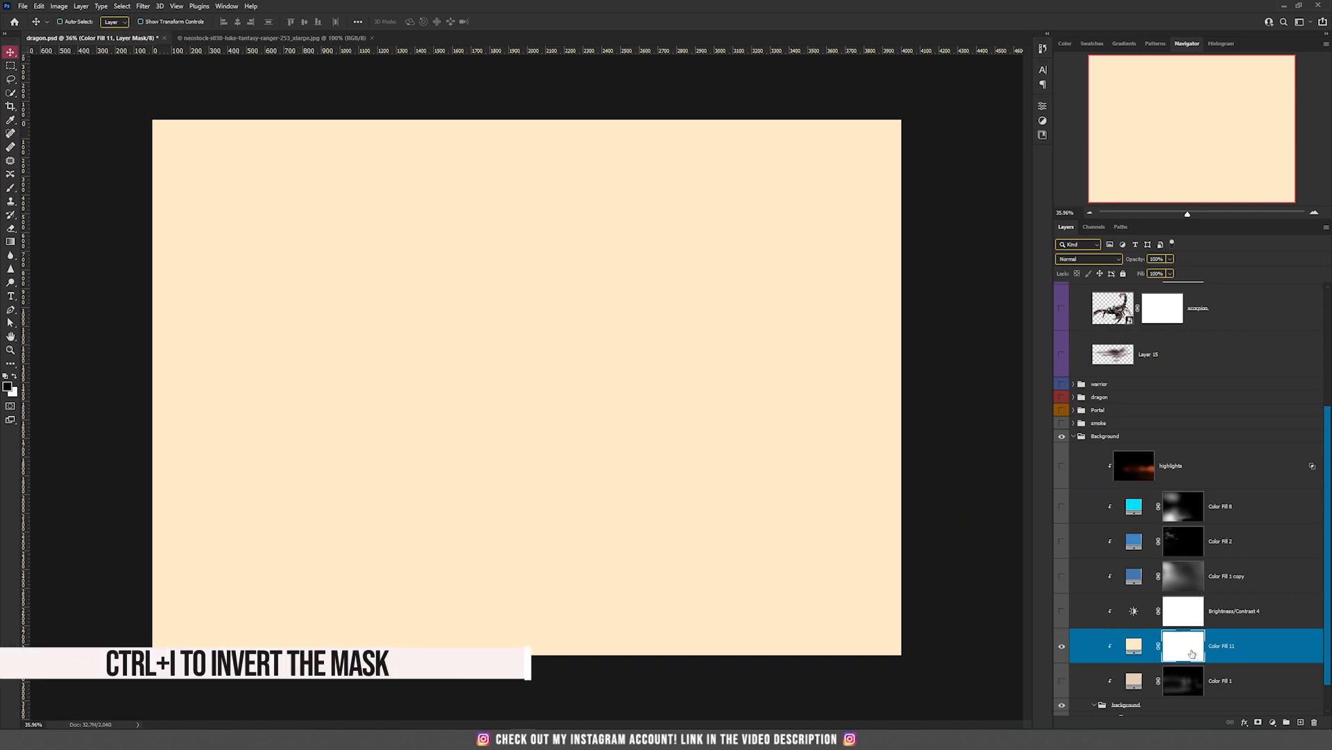
key(ctrl+i)
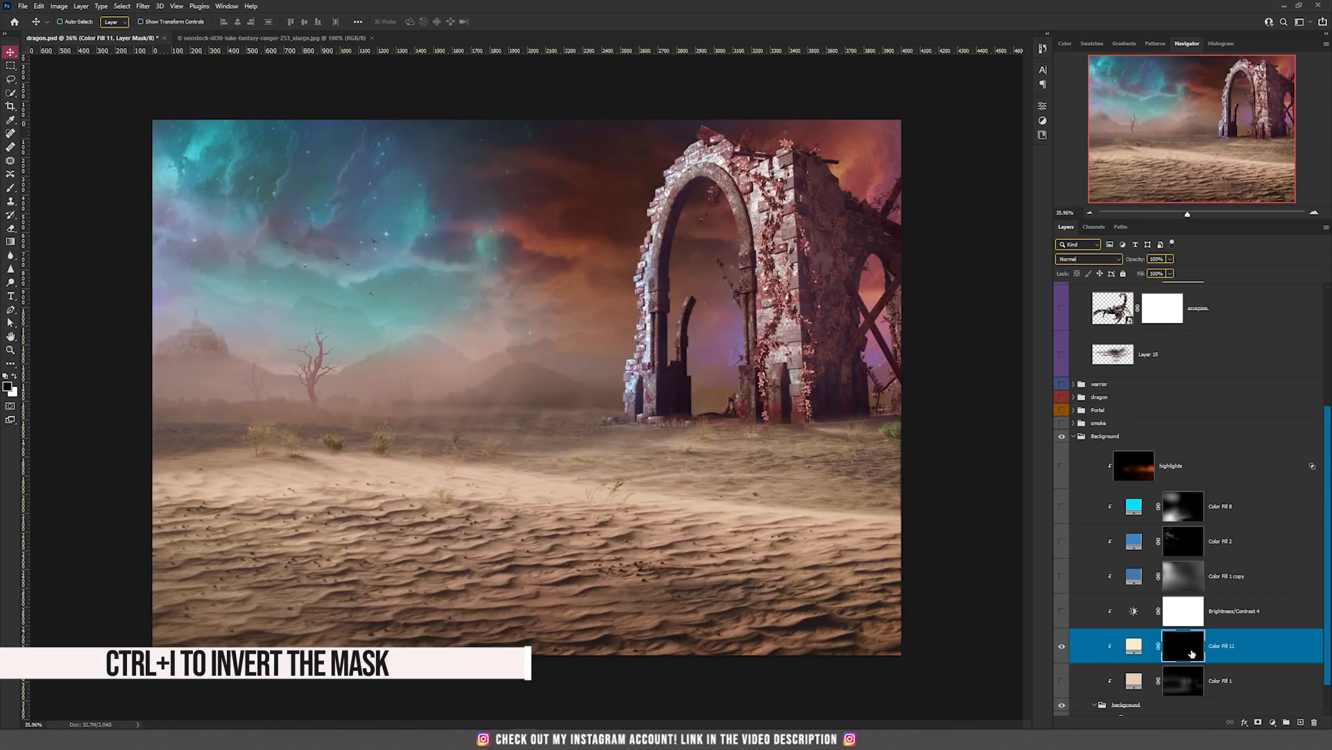
key(b)
key(x)
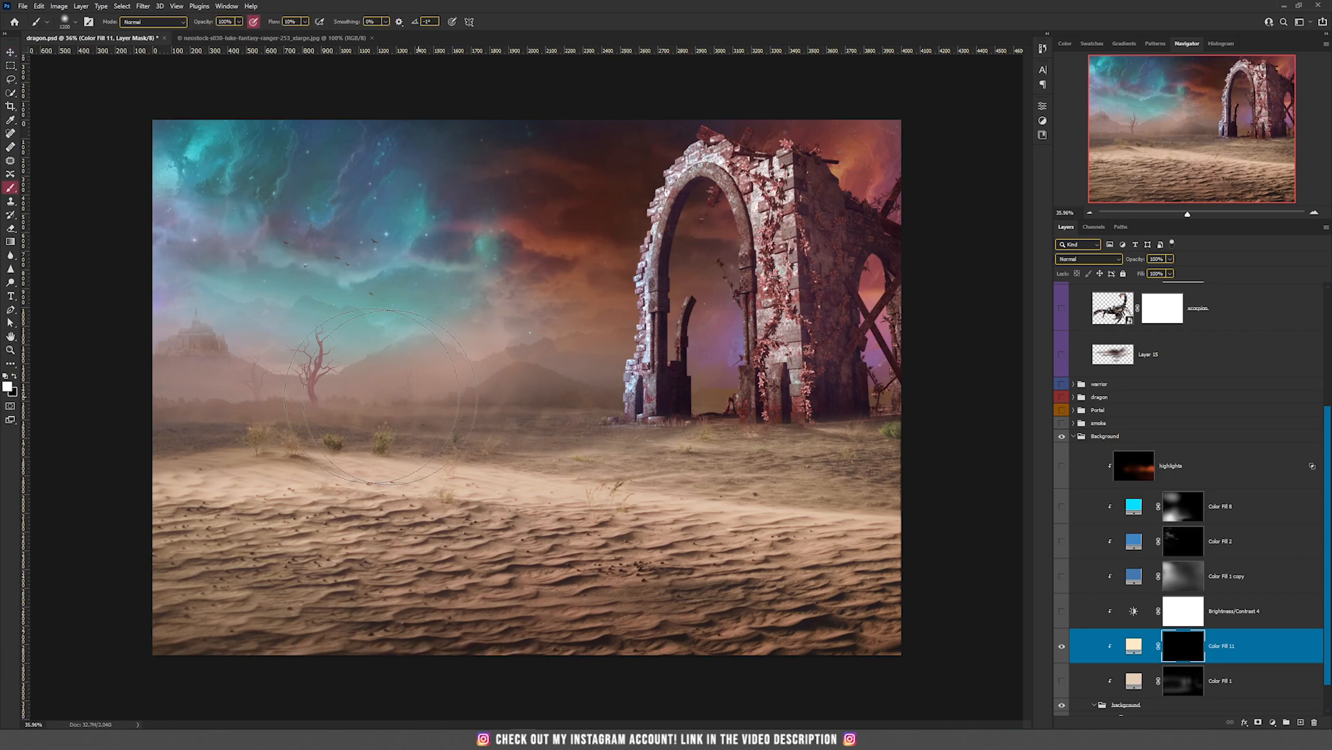
mouse_move(182, 540)
mouse_down()
mouse_move(277, 456)
mouse_move(361, 431)
mouse_move(895, 409)
mouse_move(812, 389)
mouse_up()
mouse_move(376, 414)
mouse_down()
mouse_move(220, 416)
mouse_move(893, 387)
mouse_move(967, 396)
mouse_up()
key(v)
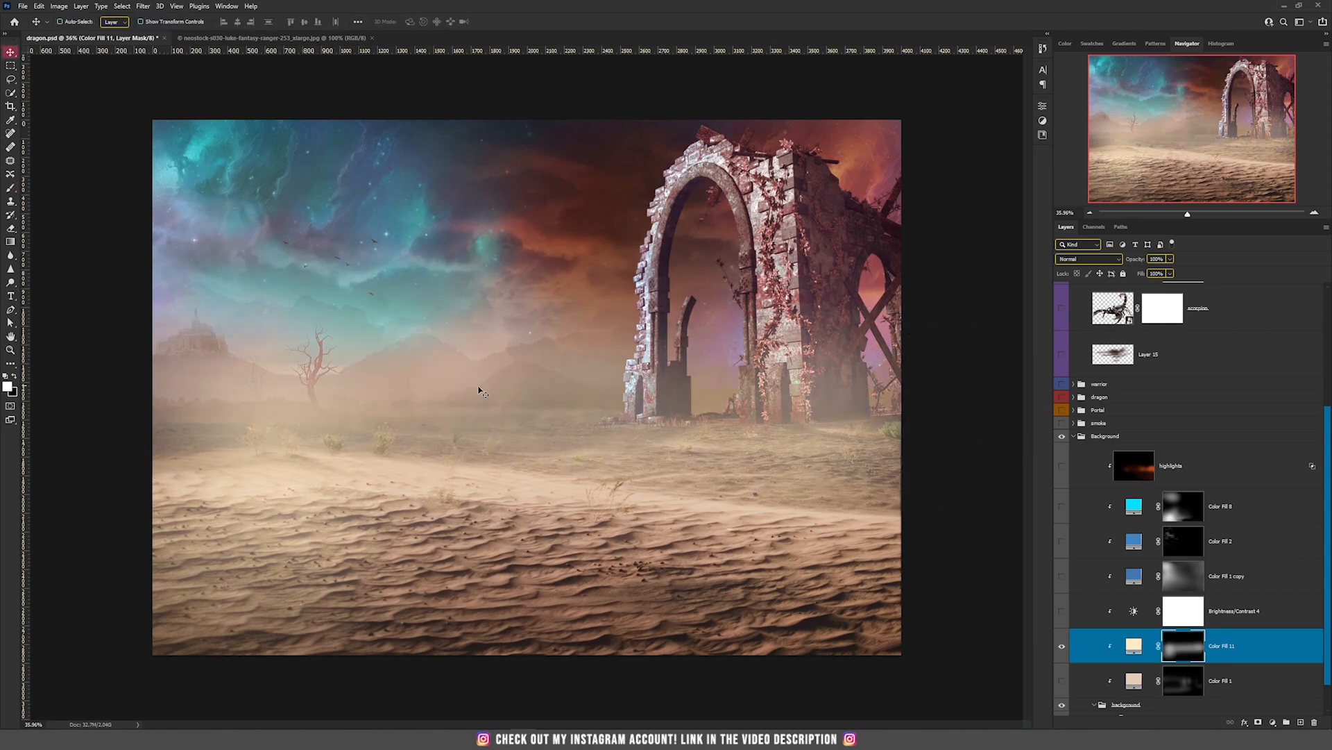
Step: Delete the cream demonstration fill layer and show the clipped Brightness/Contrast 4 adjustment above Color Fill 1
key(Delete)
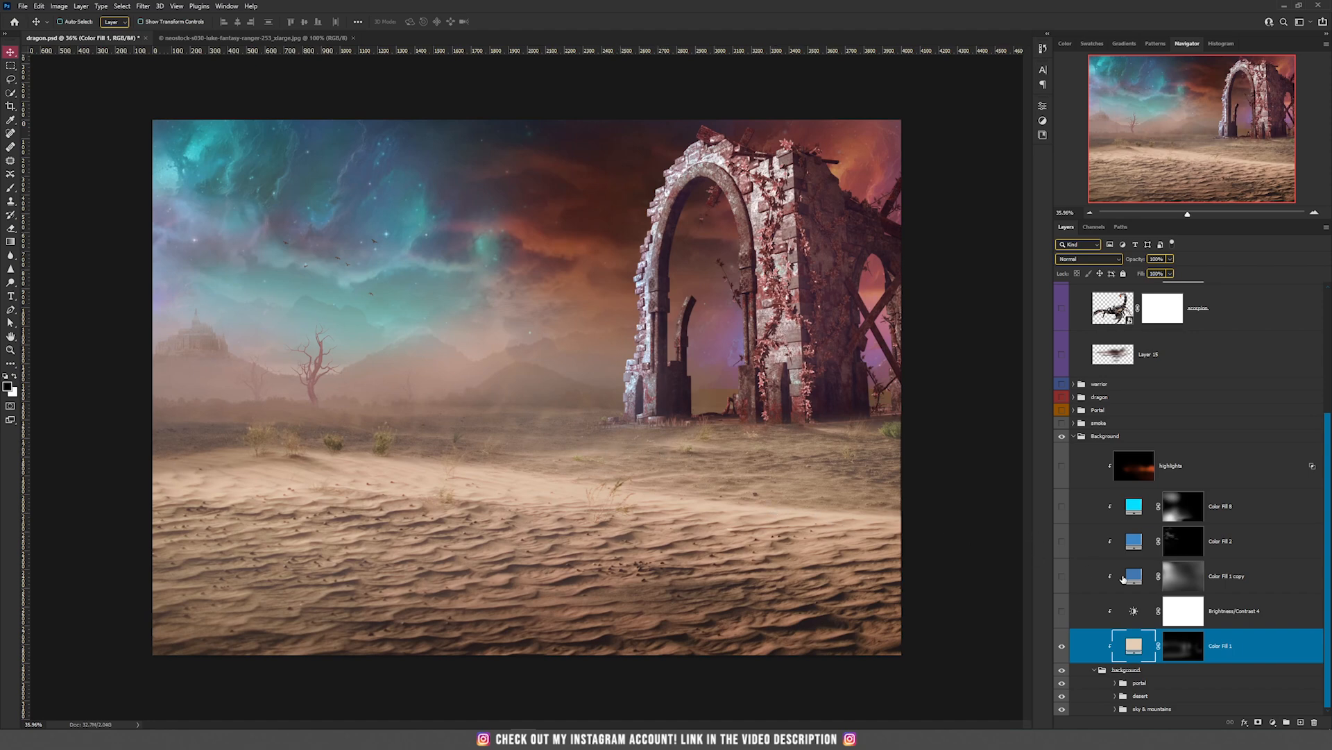
click(1062, 610)
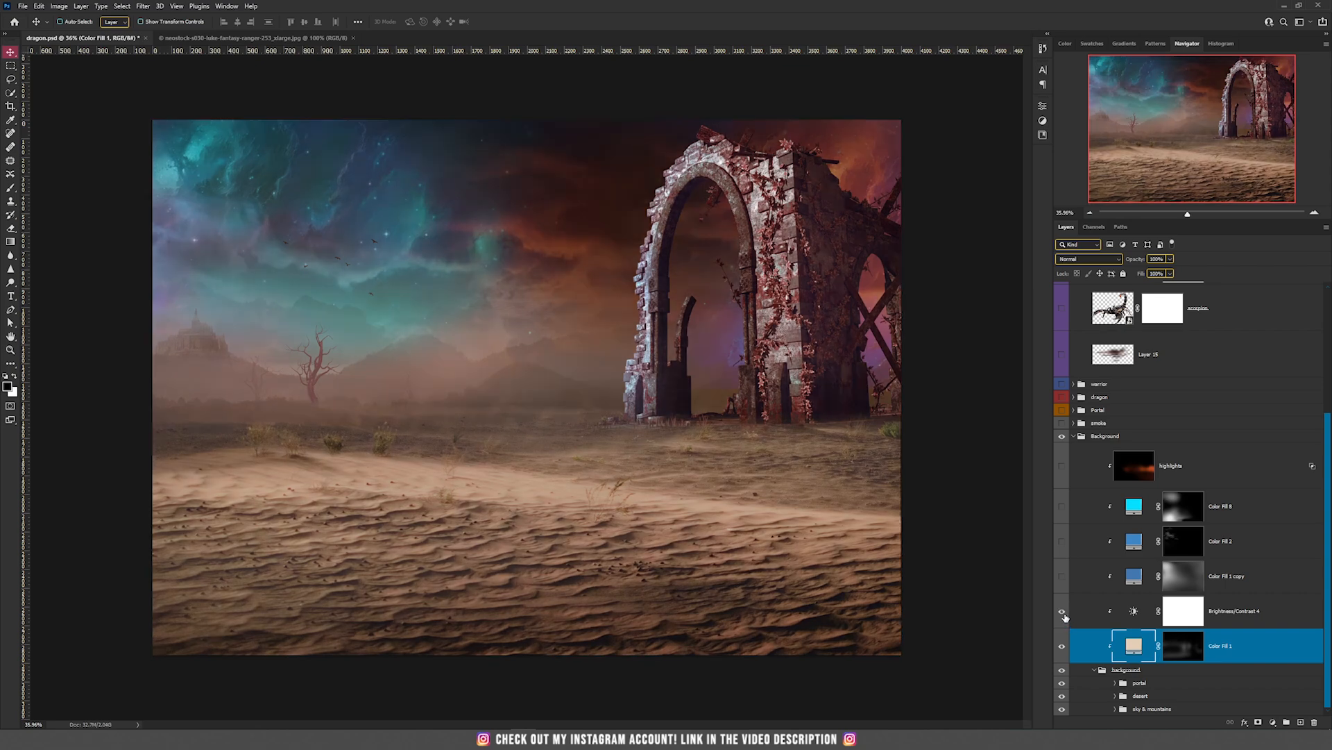
Step: Open the settings of the clipped Brightness/Contrast 4 adjustment to review its brightness and contrast
click(1142, 614)
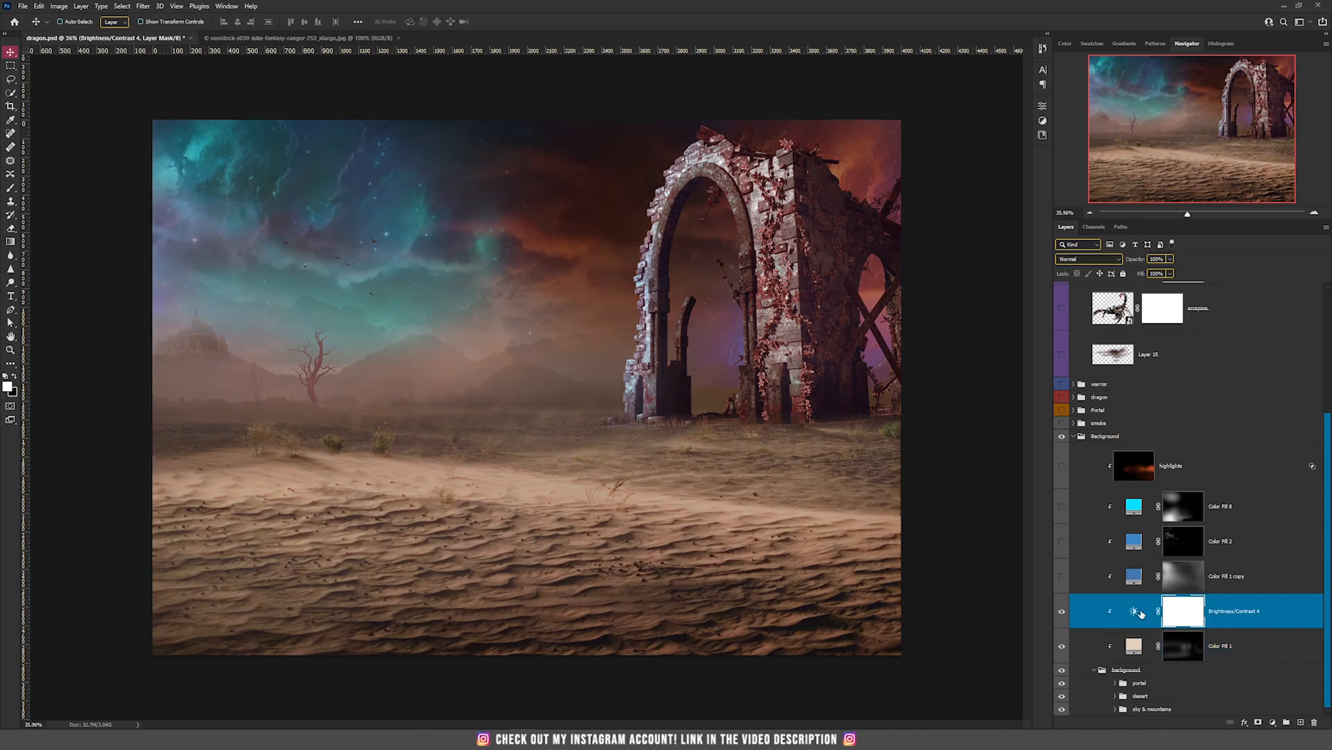
click(1141, 615)
double_click(1131, 613)
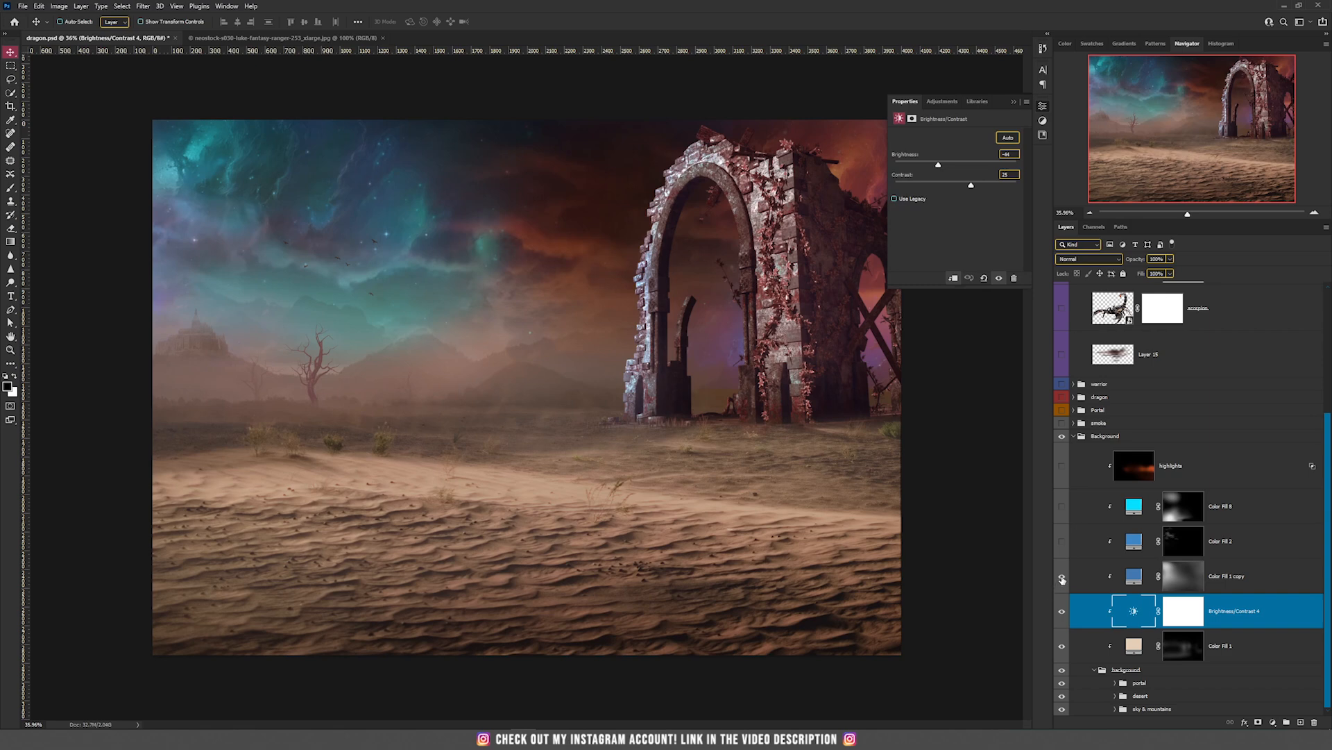
Step: Show the blue Color Fill 1 copy layer, compare the image with and without it, and review its blend mode
click(1137, 575)
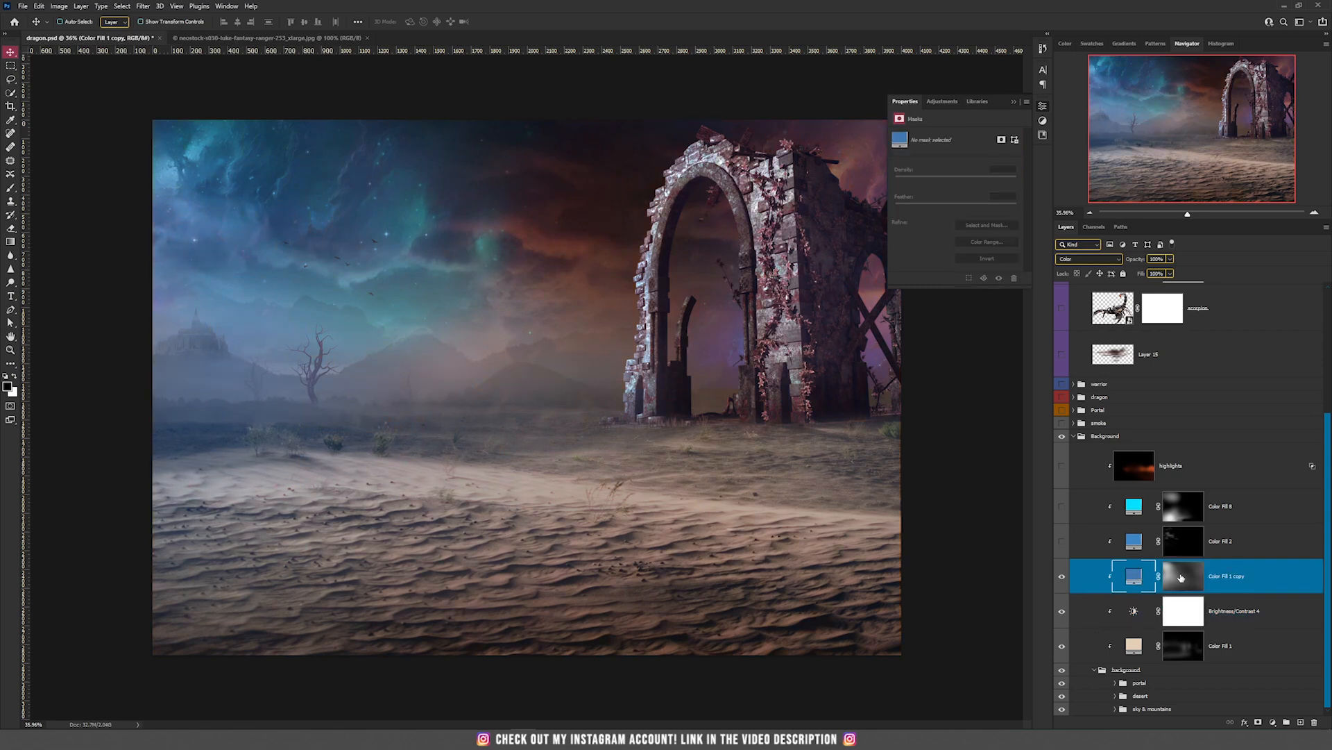
click(1065, 581)
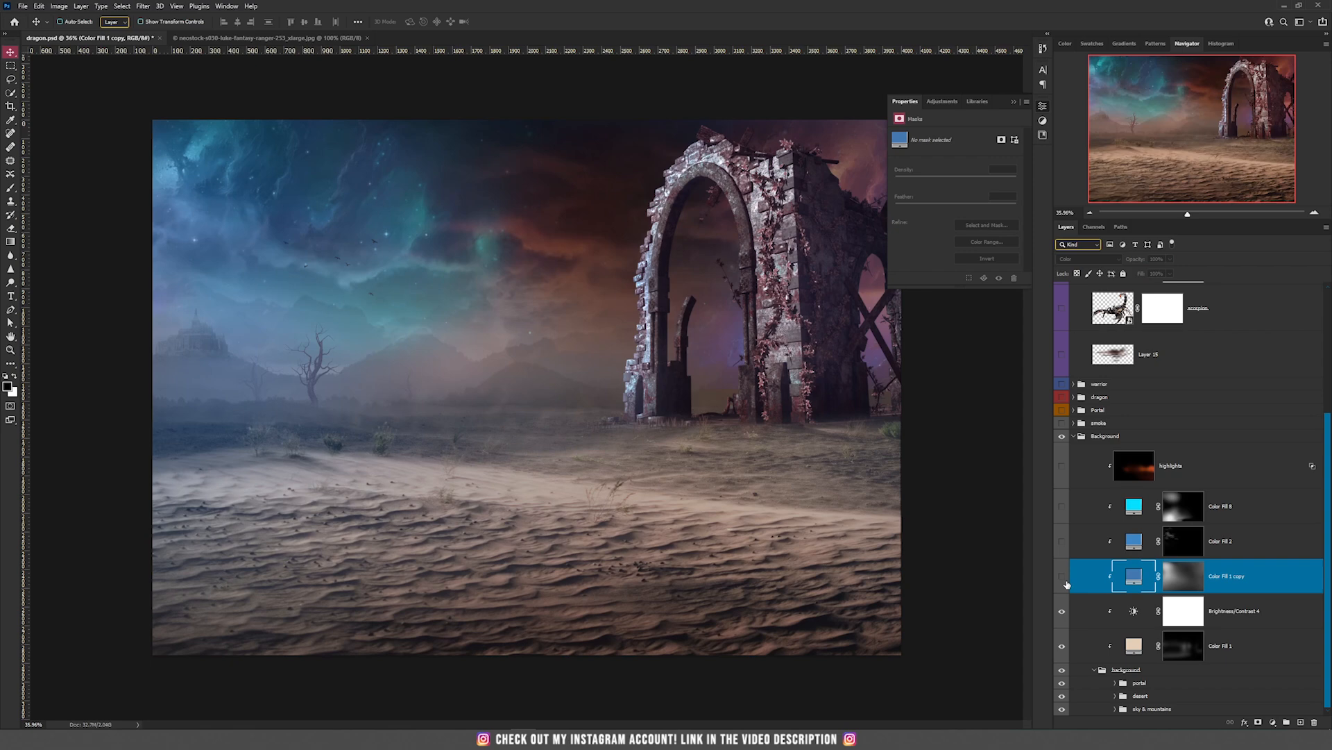
click(1065, 580)
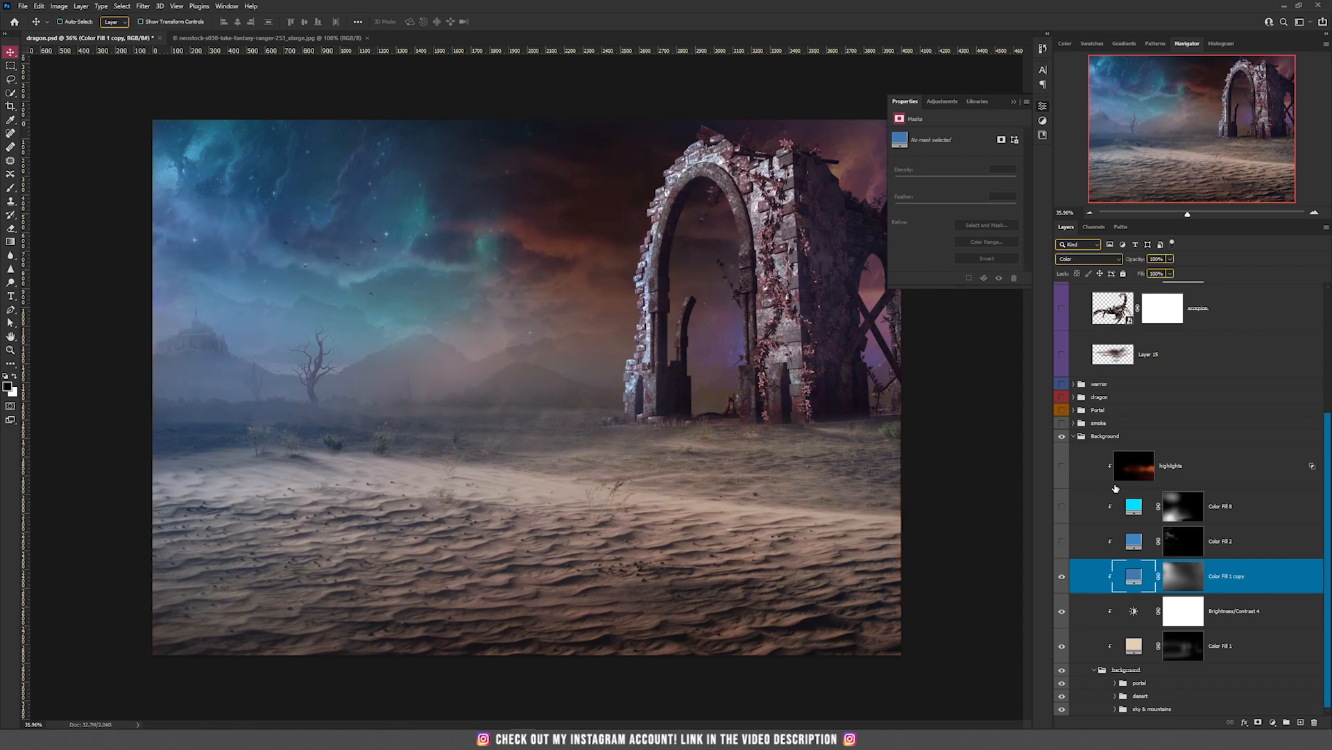
click(1089, 261)
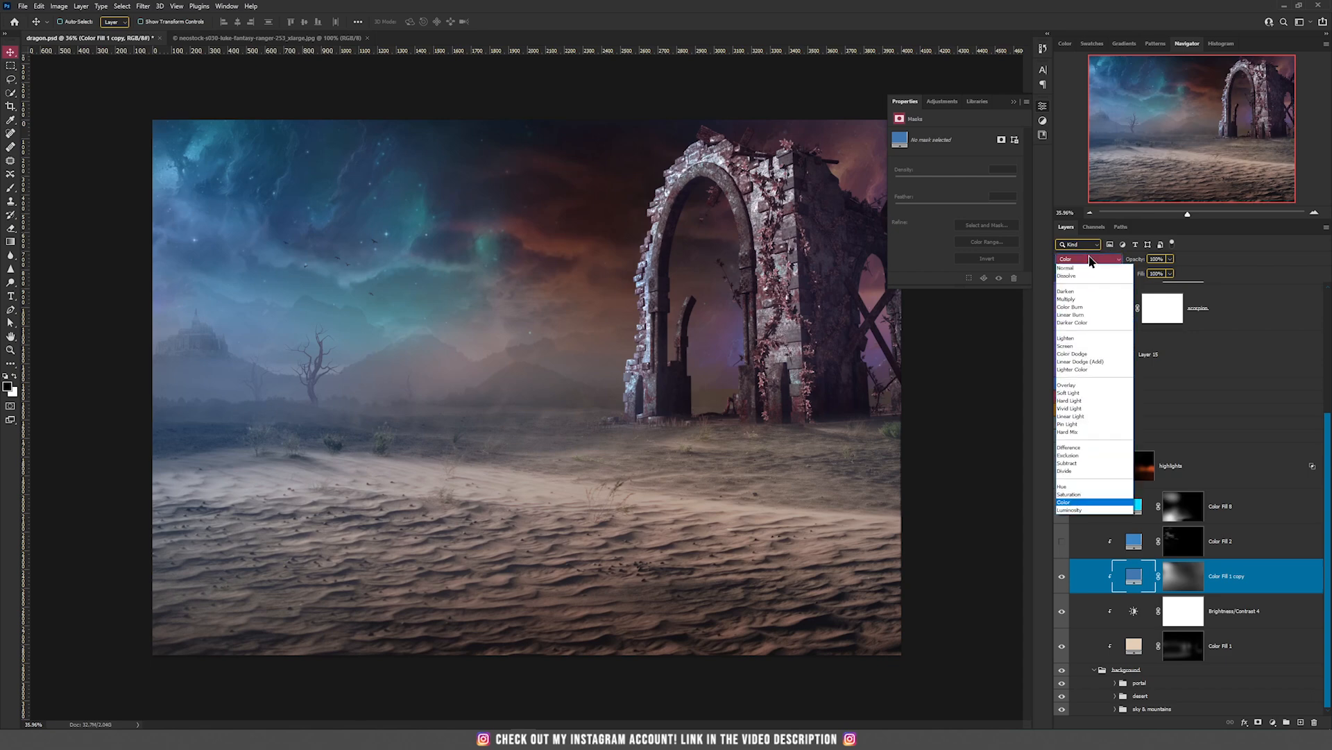
click(1089, 260)
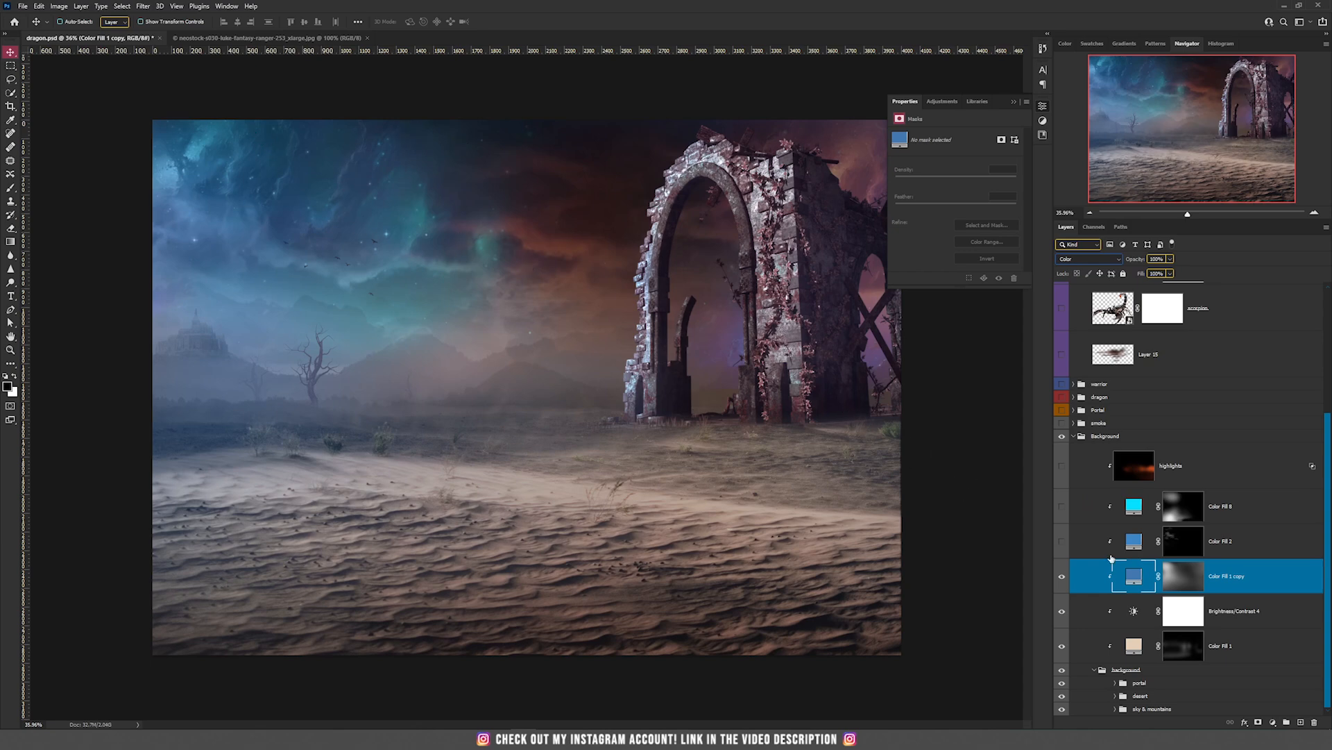
Step: Show the clipped blue Color Fill 2 layer, compare its effect, and set its blend mode to Color Dodge
click(1064, 543)
click(1159, 552)
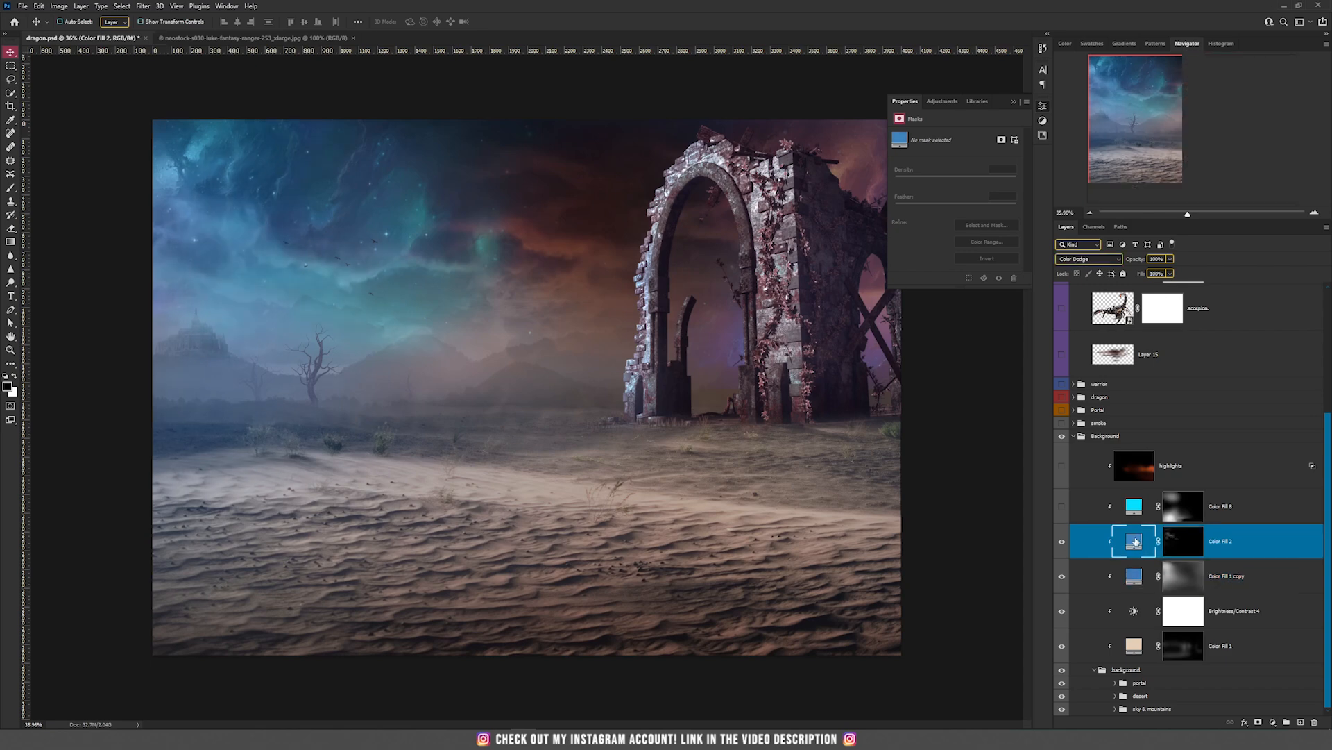
click(1063, 542)
click(1062, 542)
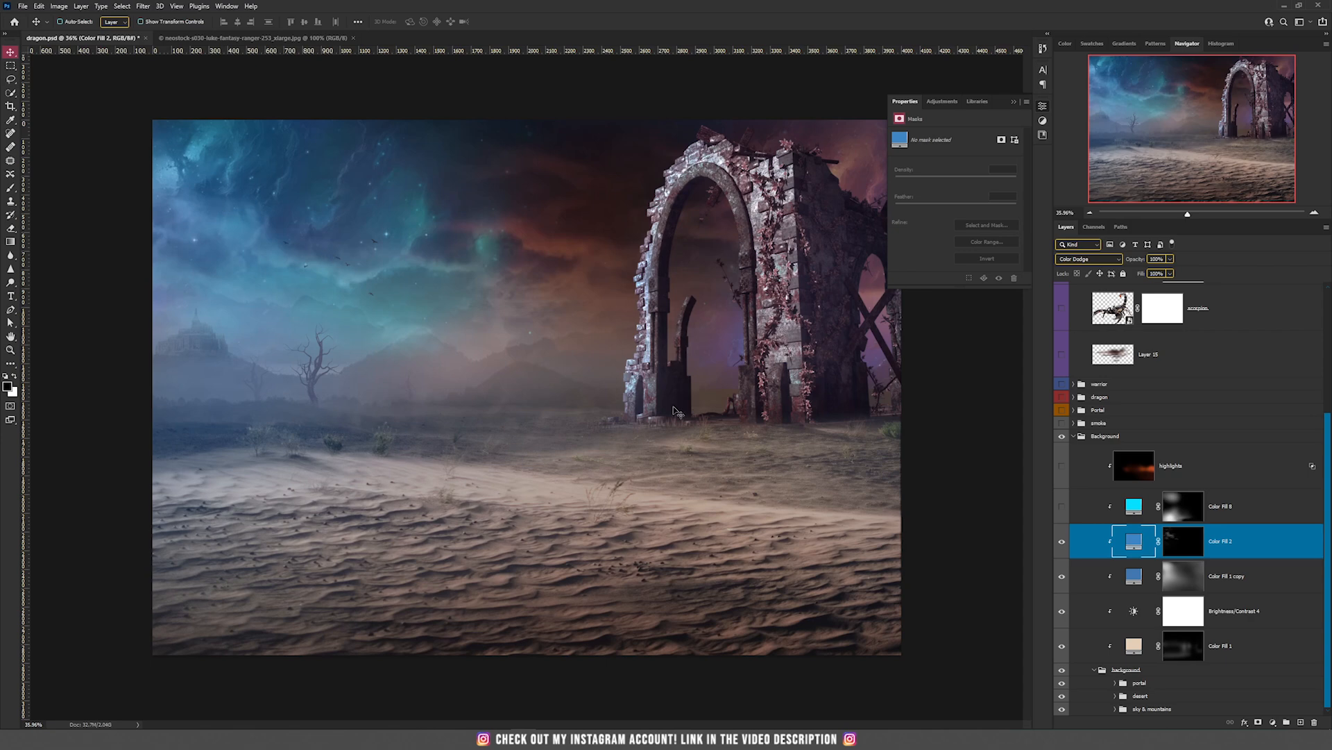
click(1275, 723)
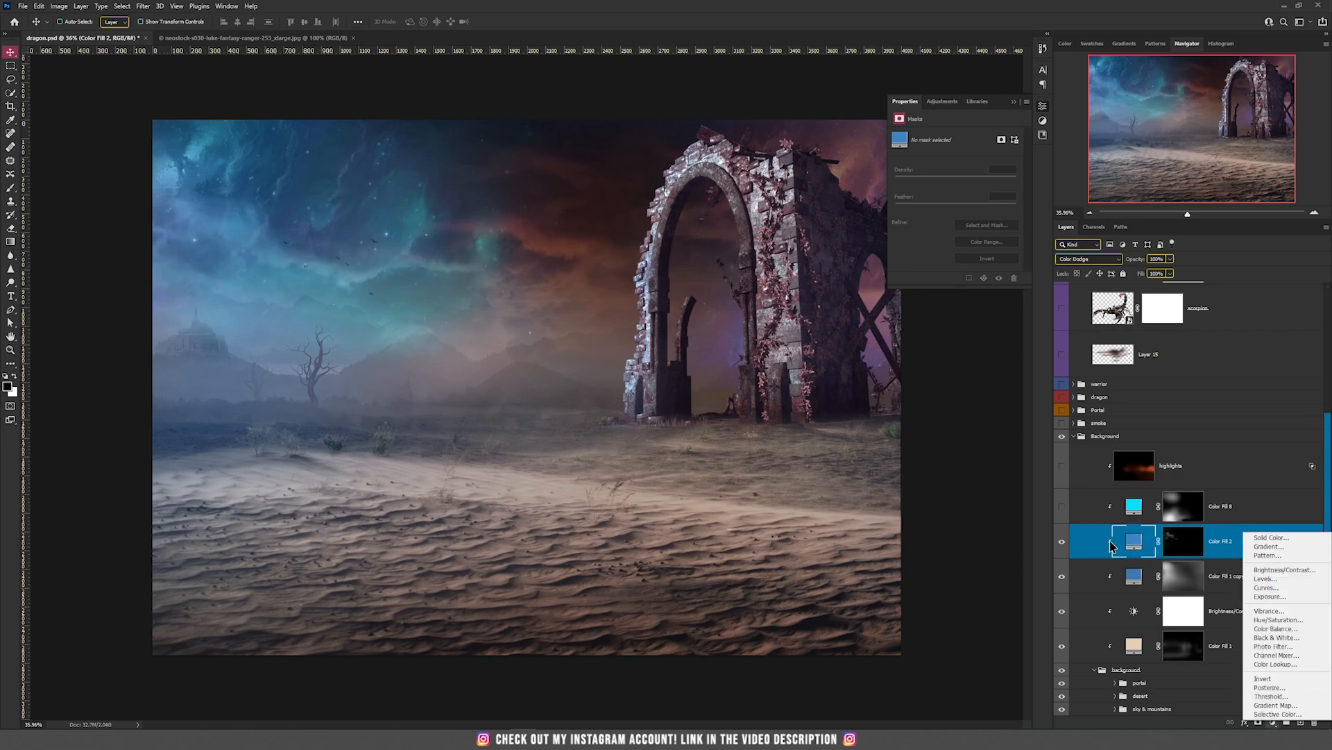
click(1130, 545)
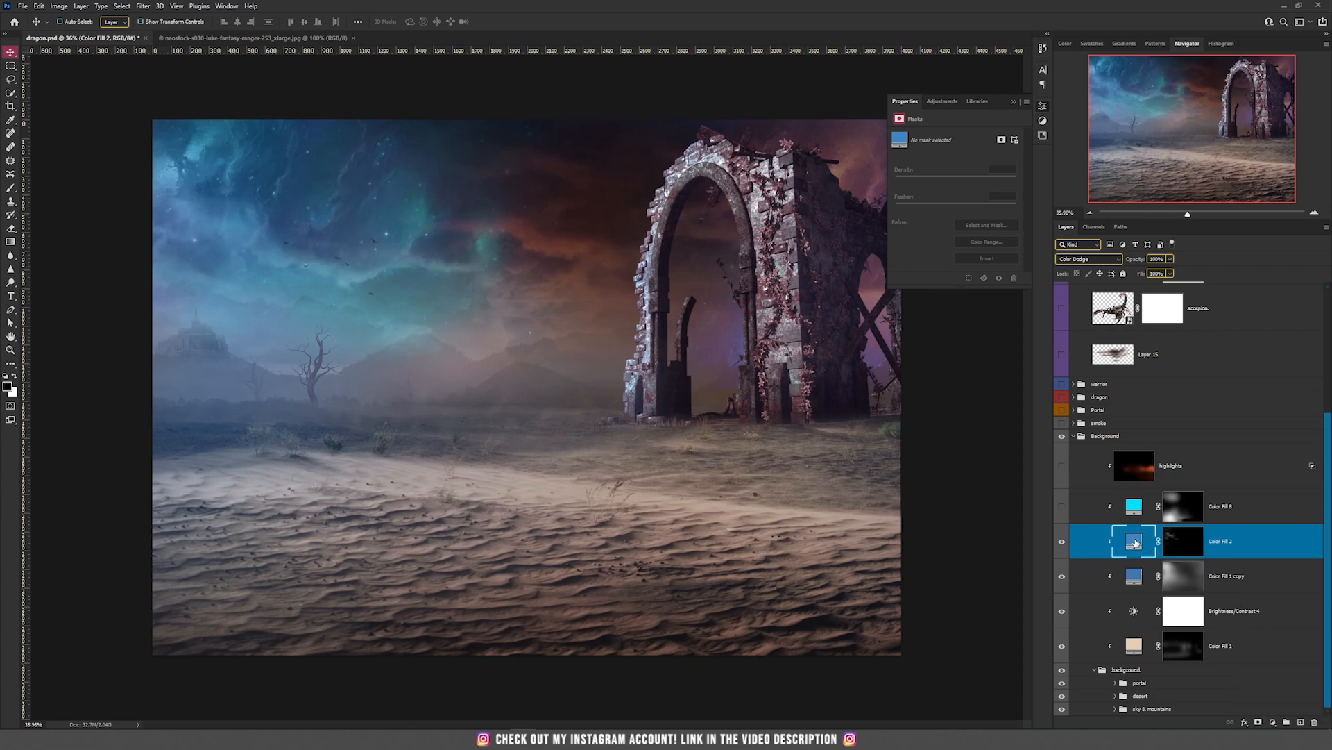
click(1097, 263)
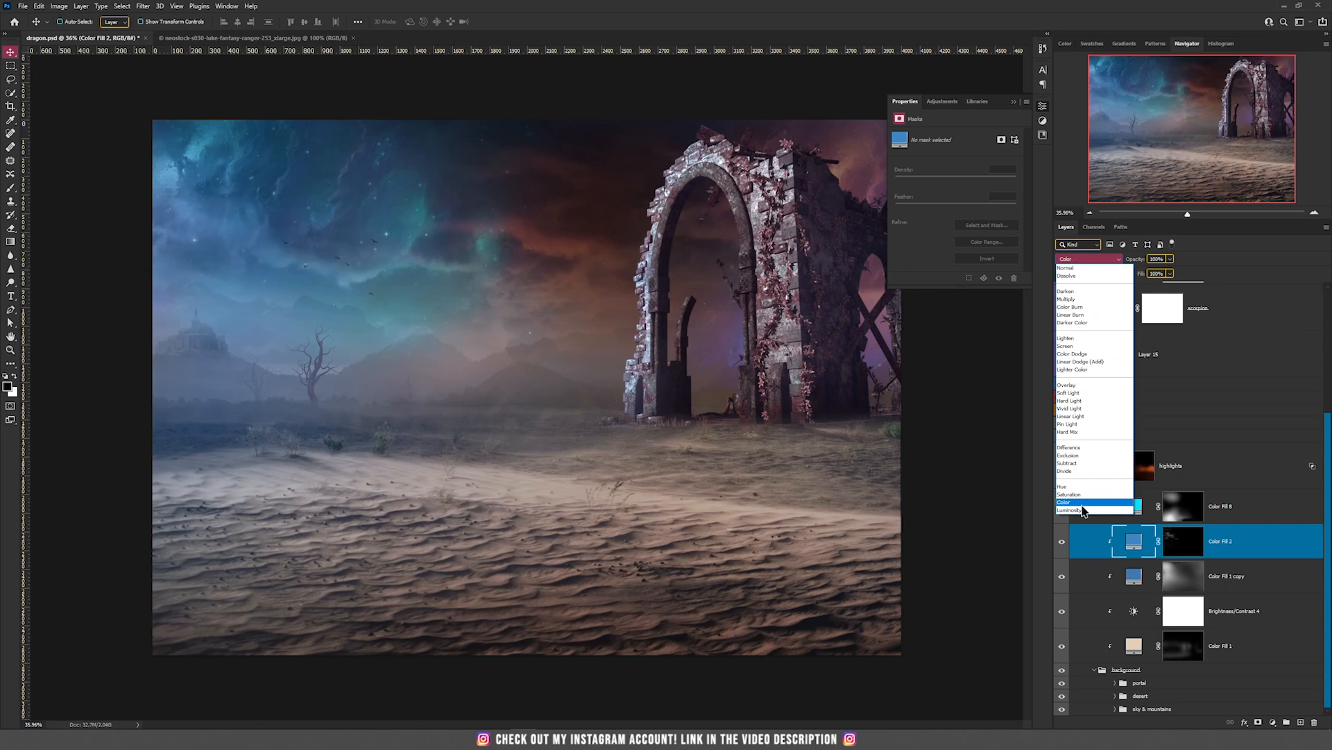
click(1072, 355)
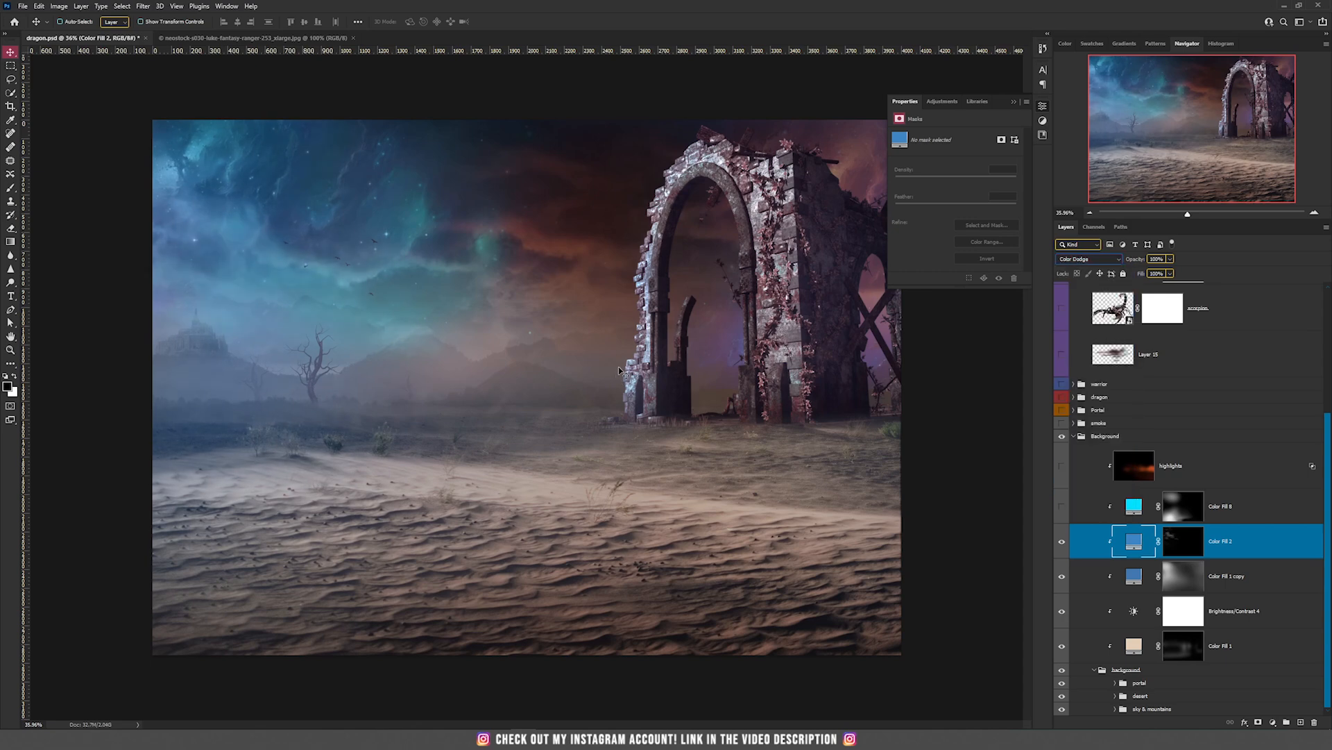
Step: Show the clipped cyan Color Fill 8 layer above Color Fill 2 and review its blend mode
click(1063, 507)
click(1128, 509)
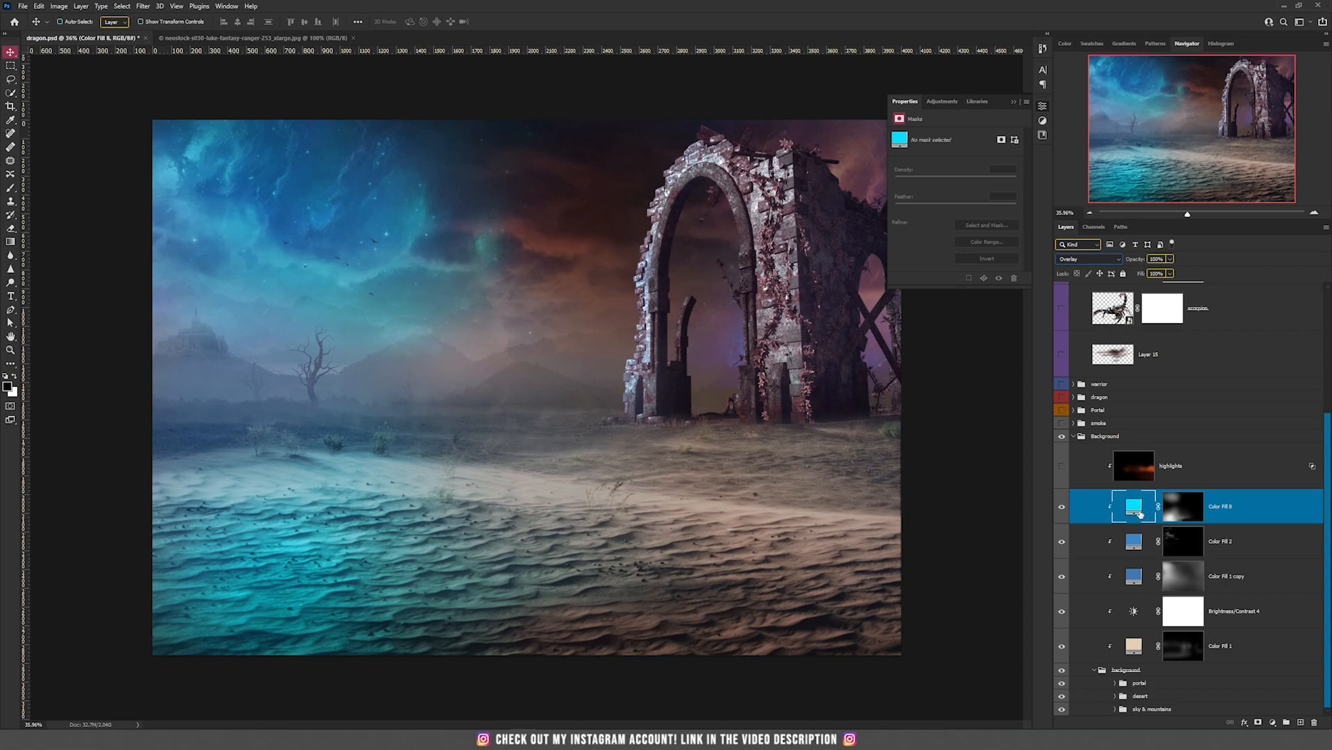
click(1090, 261)
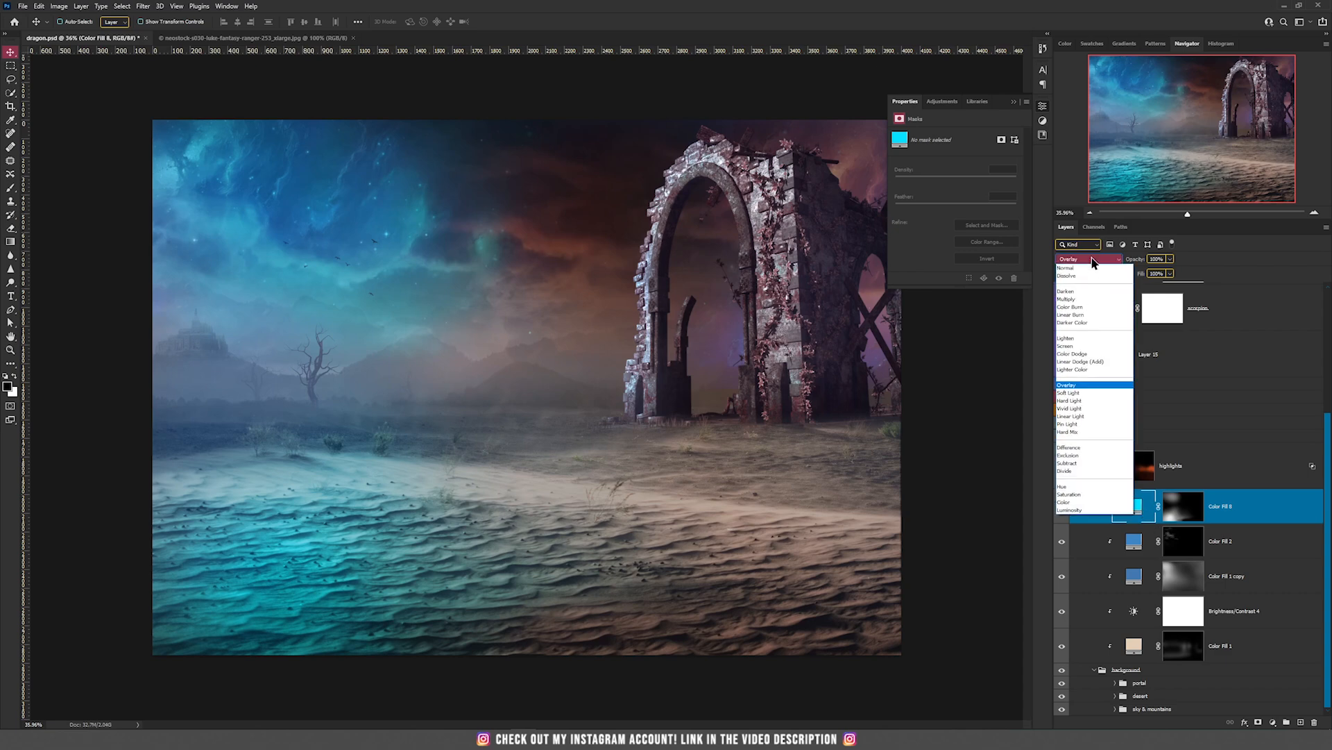
click(1093, 261)
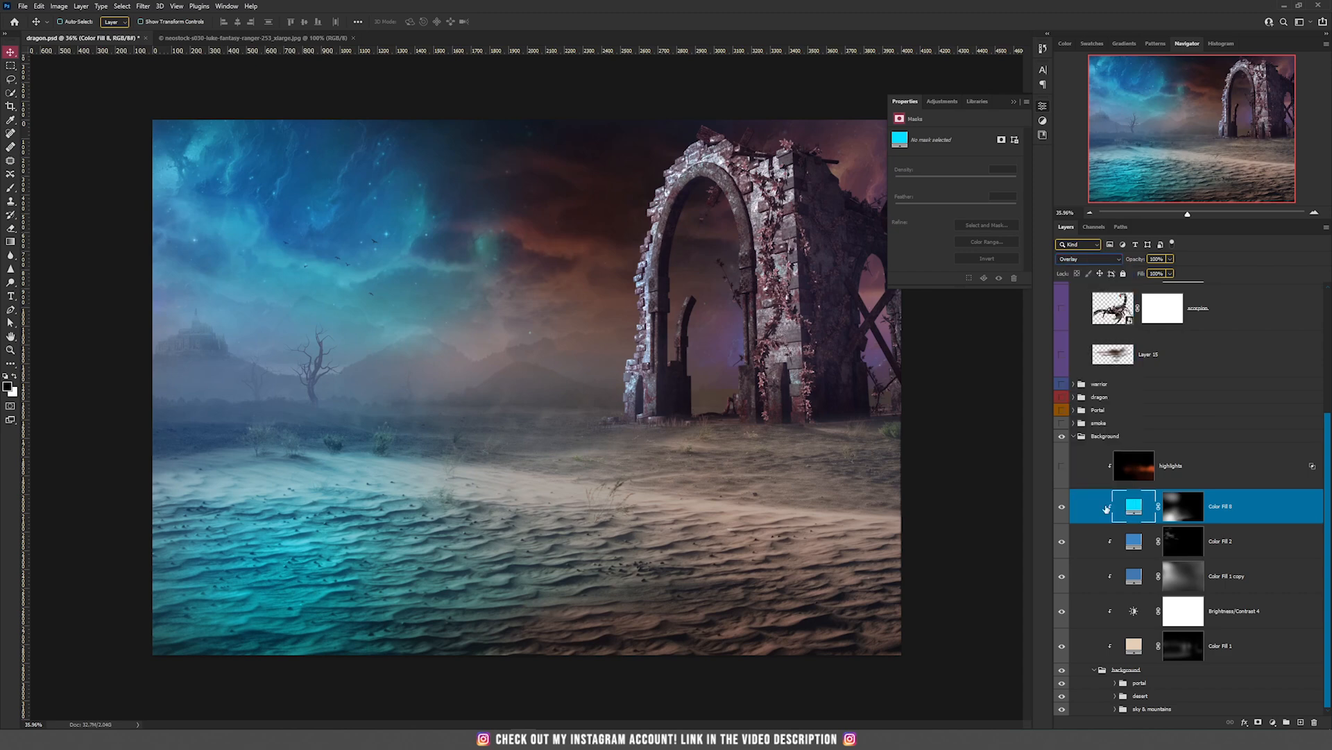
Step: Compare the image with and without Color Fill 8, examining the cyan tint on the sand and sky
click(1063, 507)
click(1063, 507)
scroll(199, 561, up, 3)
scroll(438, 363, down, 3)
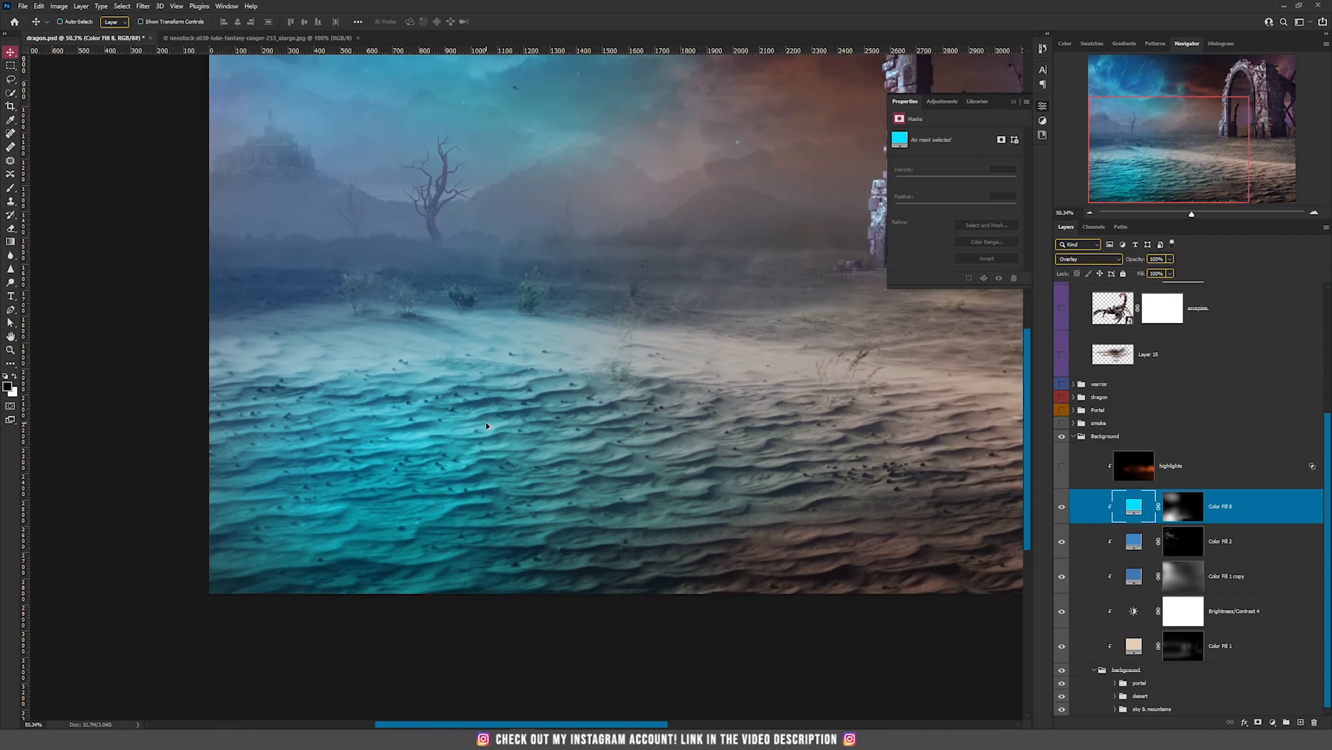
scroll(540, 394, down, 2)
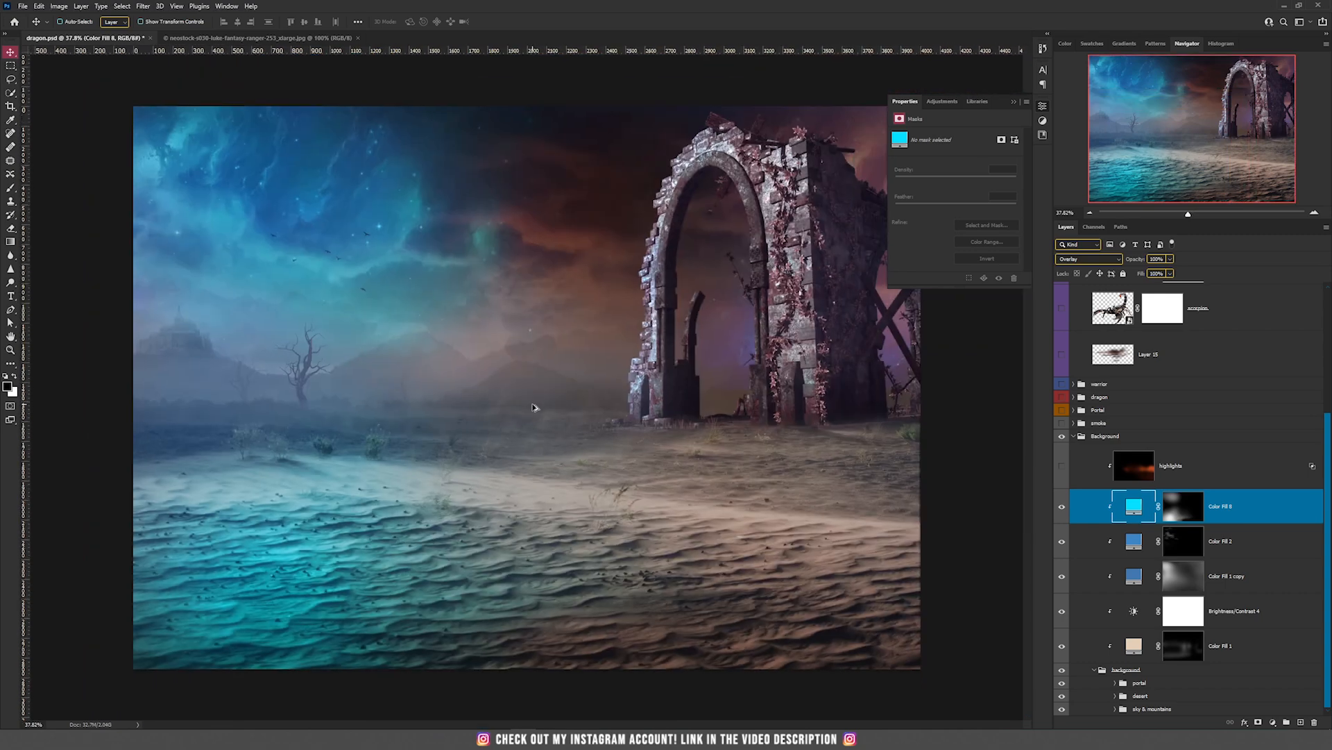
scroll(257, 494, up, 1)
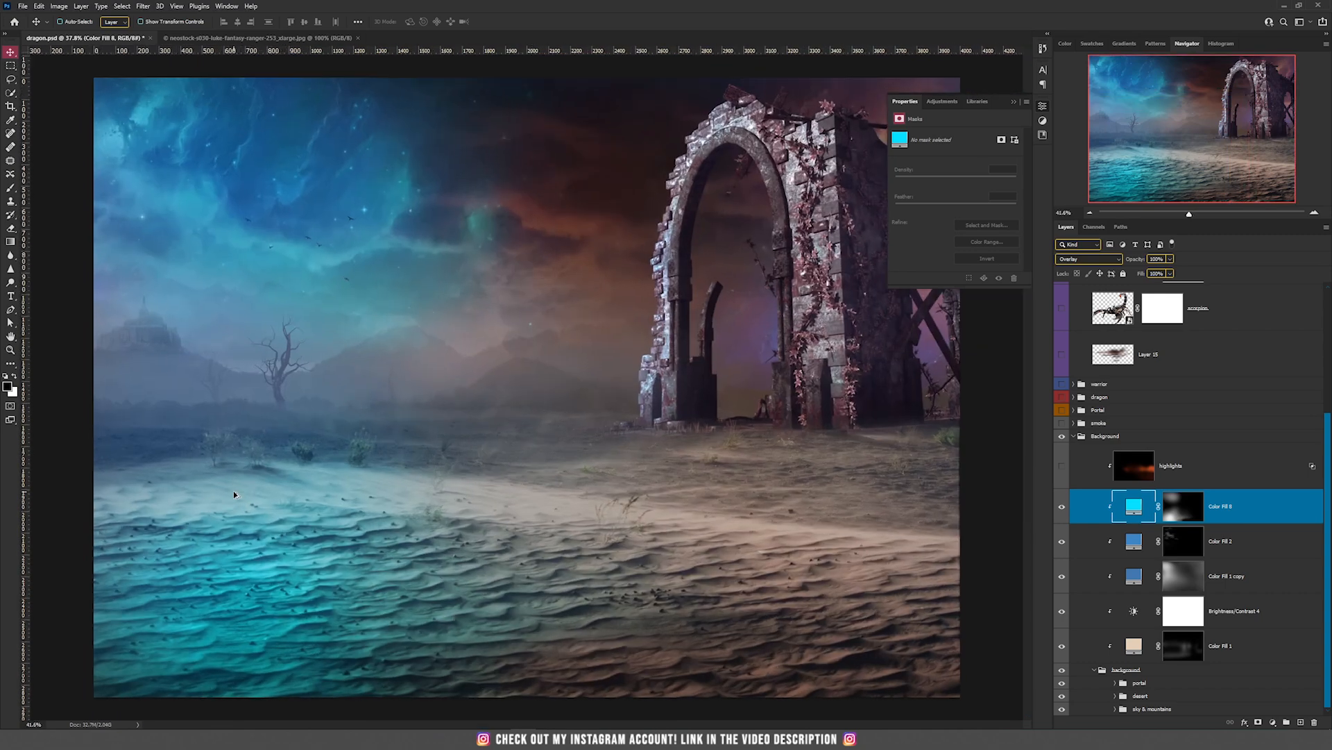
drag(329, 497, 371, 513)
scroll(188, 477, down, 1)
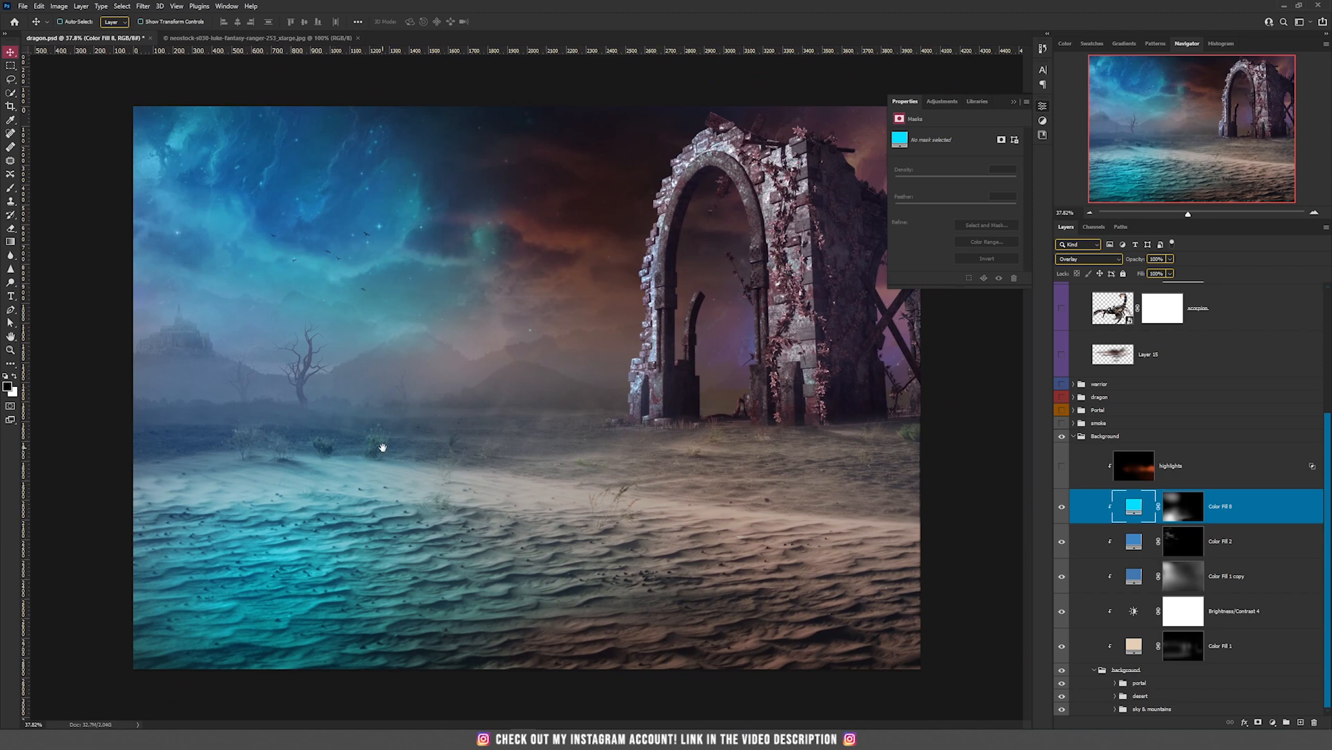
click(1062, 507)
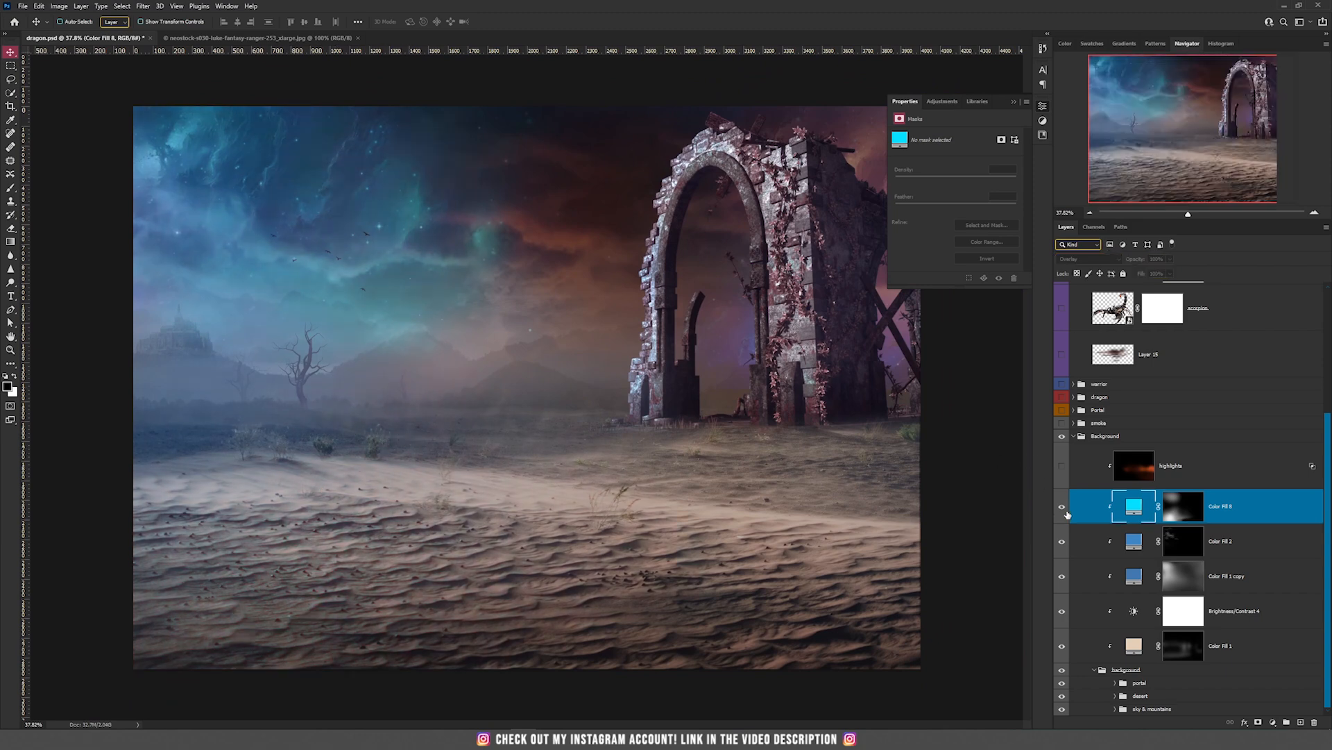
click(1062, 506)
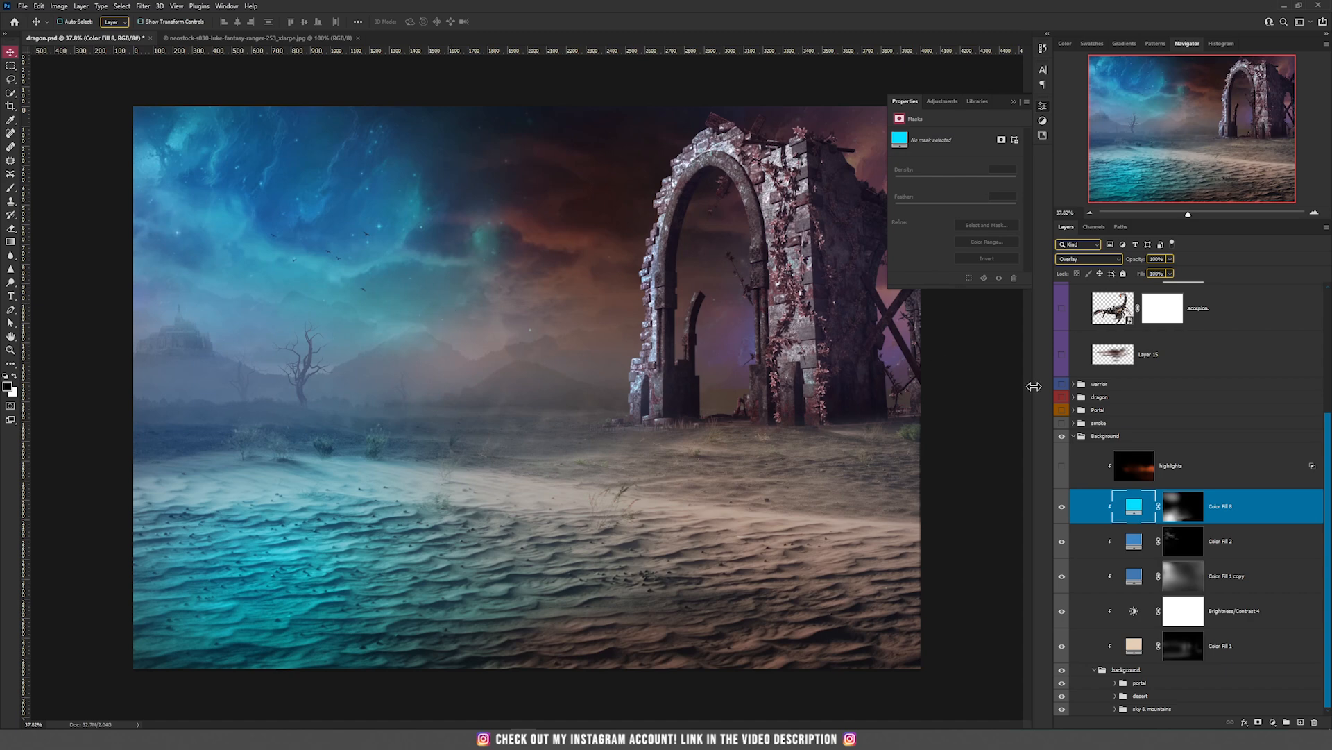
click(1061, 511)
click(1061, 511)
Step: Show the clipped highlights layer and compare the desert ground near the arch with and without it
click(1064, 468)
click(1138, 469)
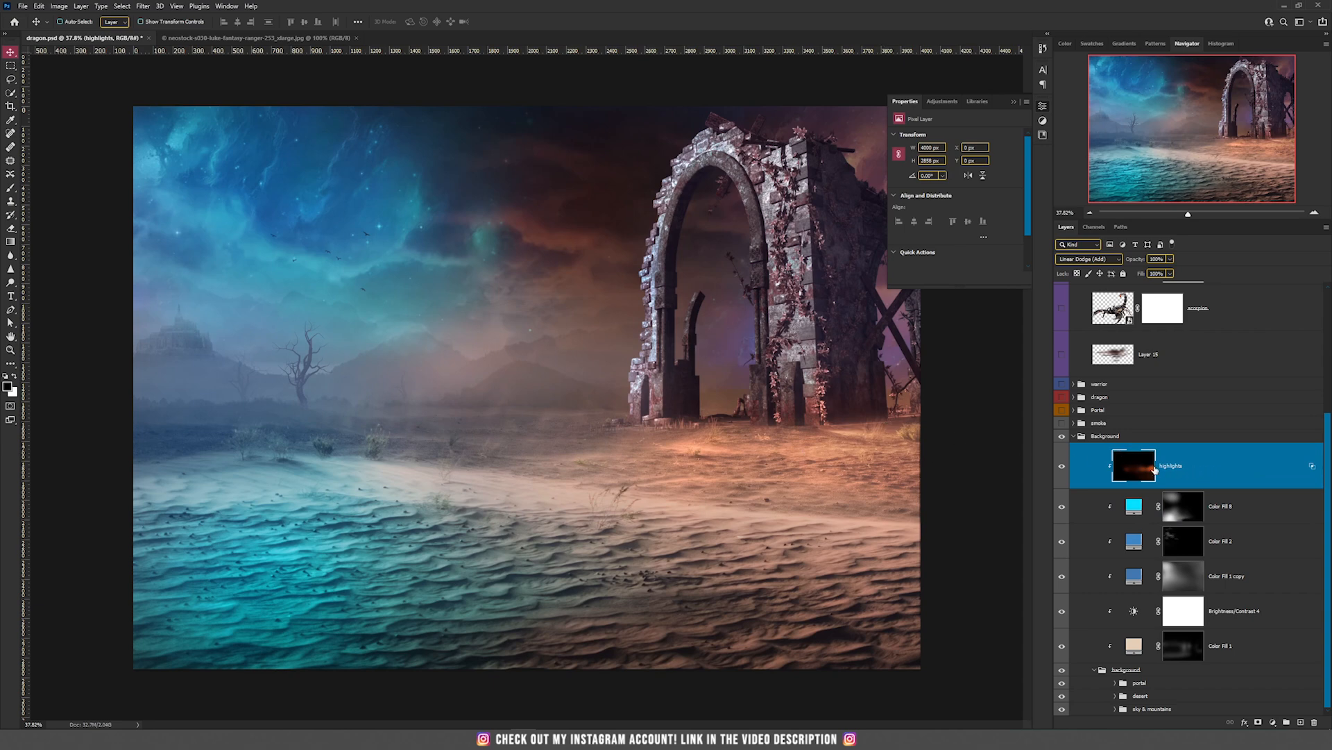
click(1062, 466)
click(1062, 466)
click(1062, 465)
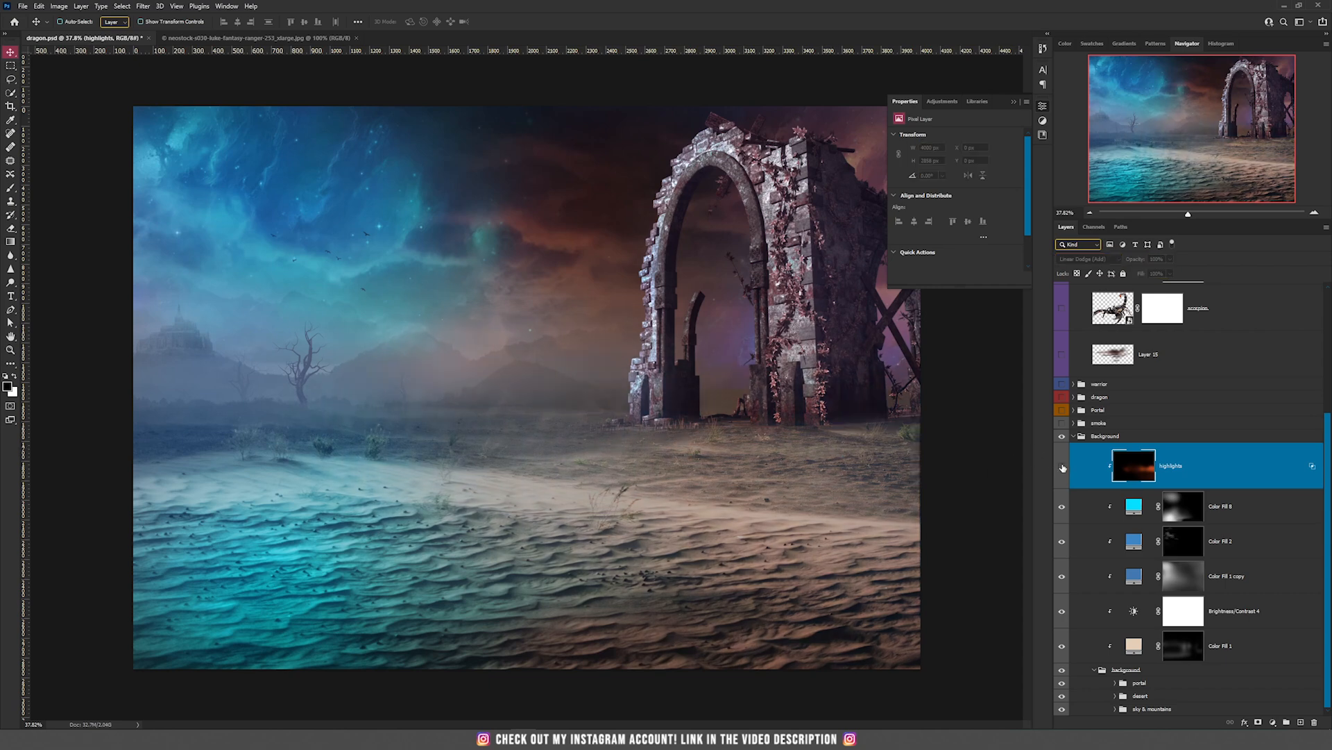
click(1062, 466)
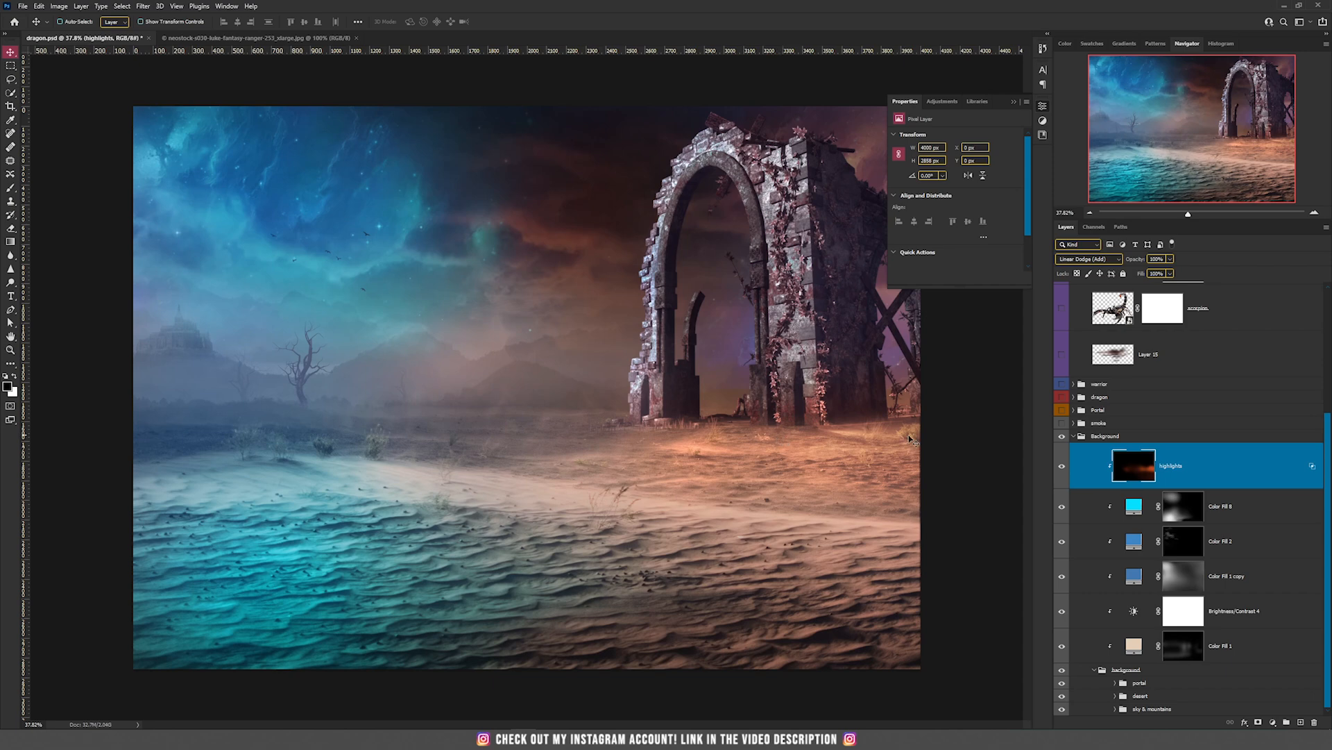
Step: Collapse the Background group and show the Portal group's masked INSIDE group with only Color Fill 4 visible in the arch opening
click(1074, 436)
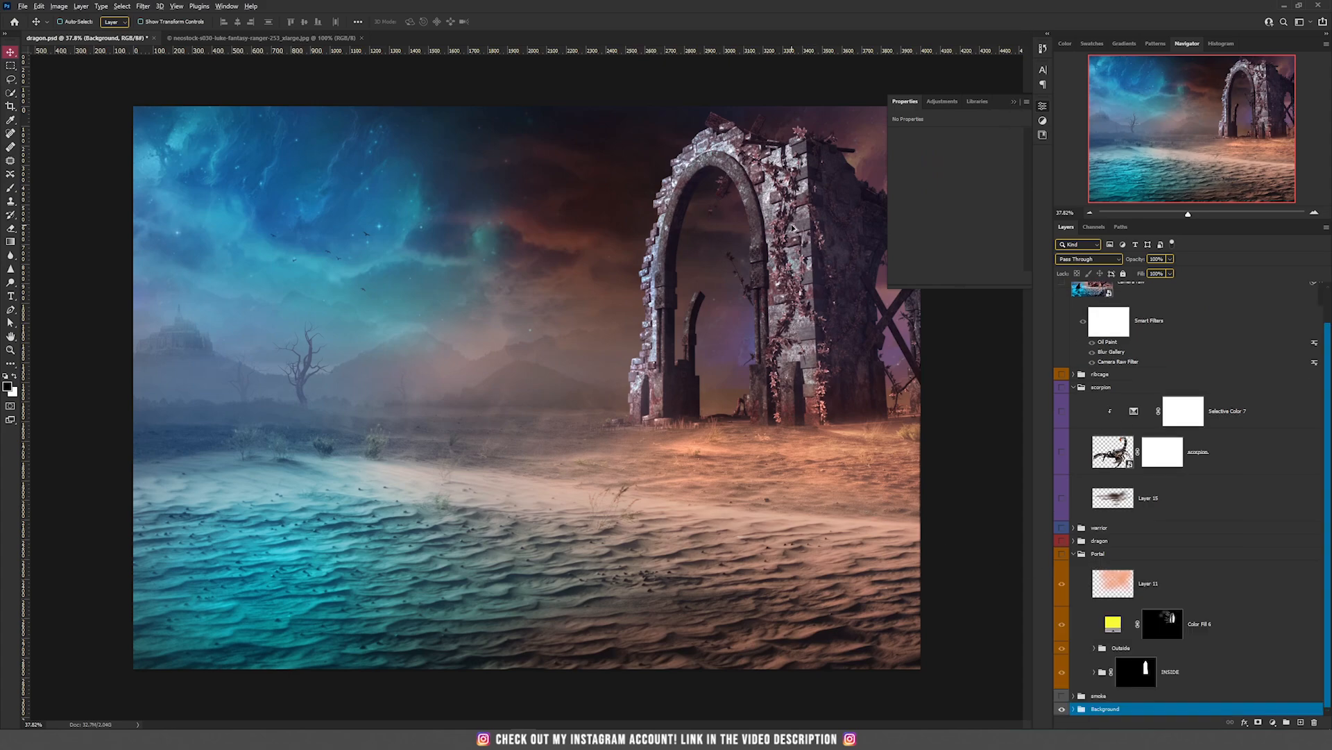
scroll(793, 228, up, 5)
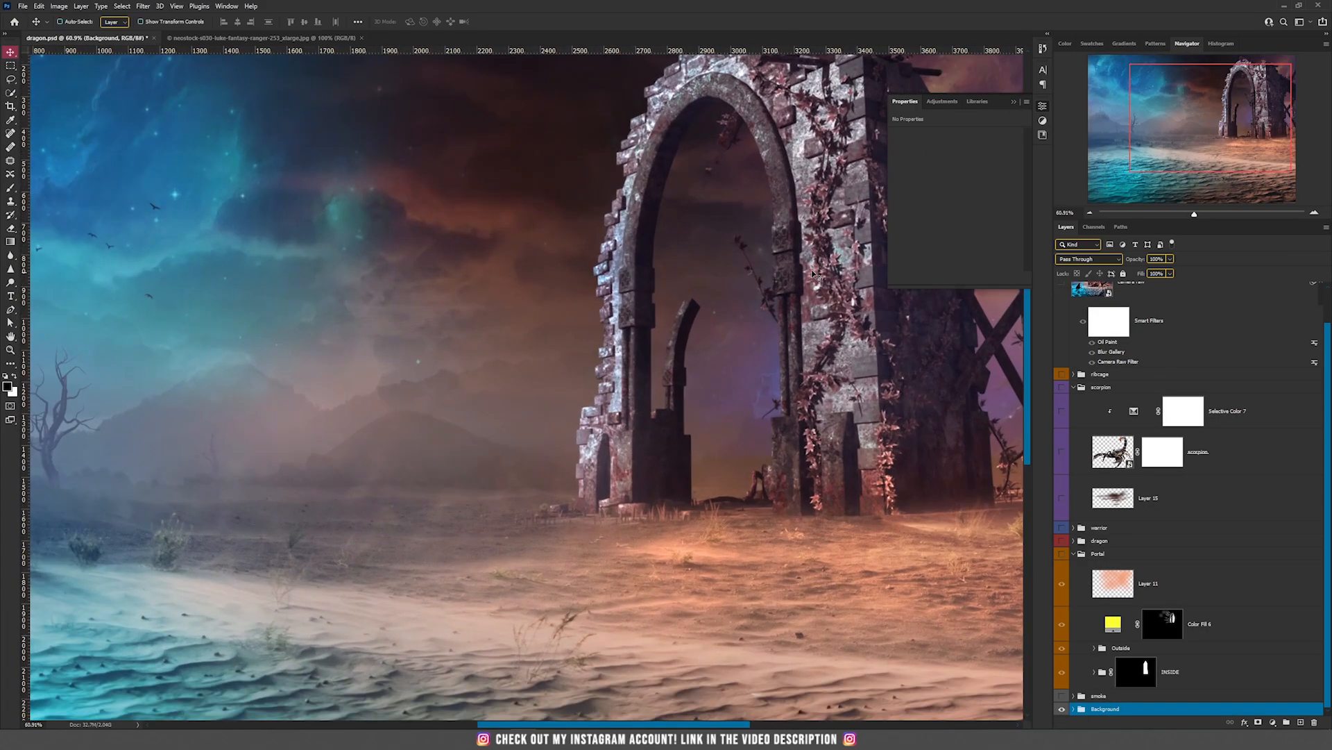
click(1016, 102)
drag(773, 299, 652, 432)
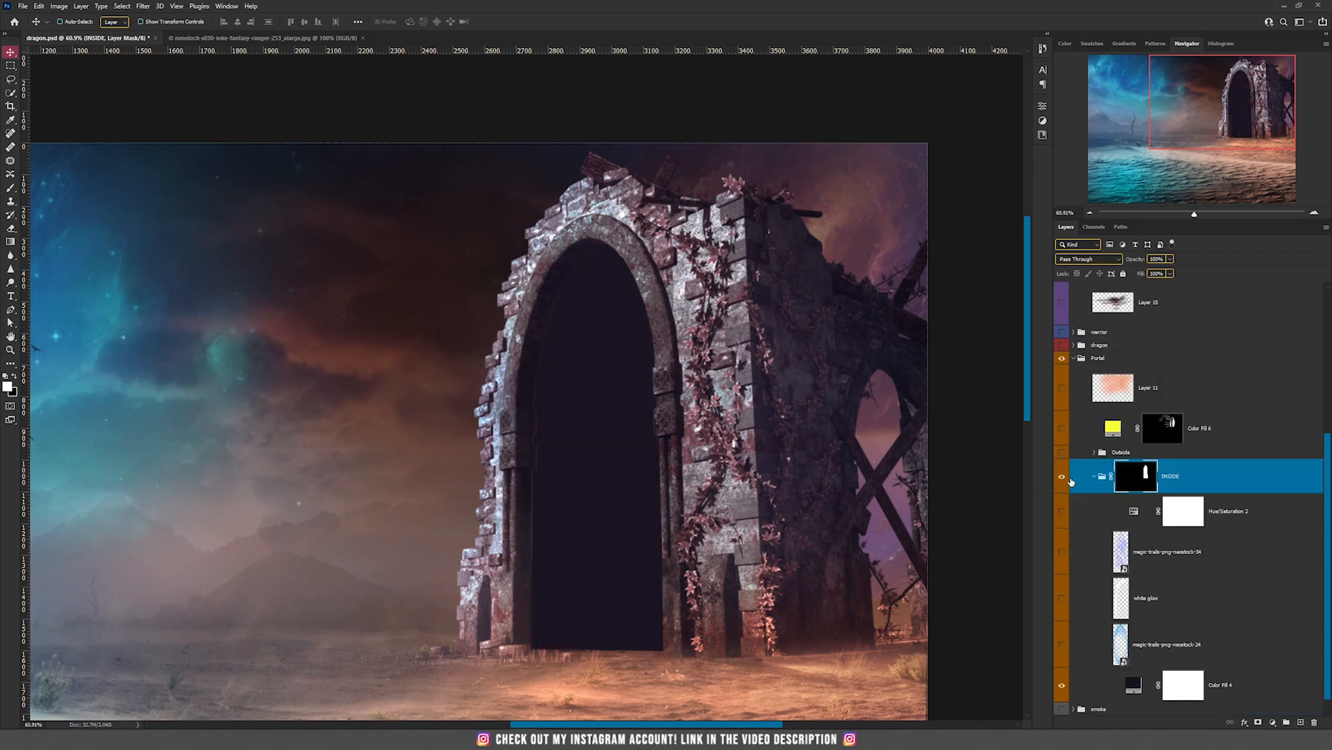
click(1063, 480)
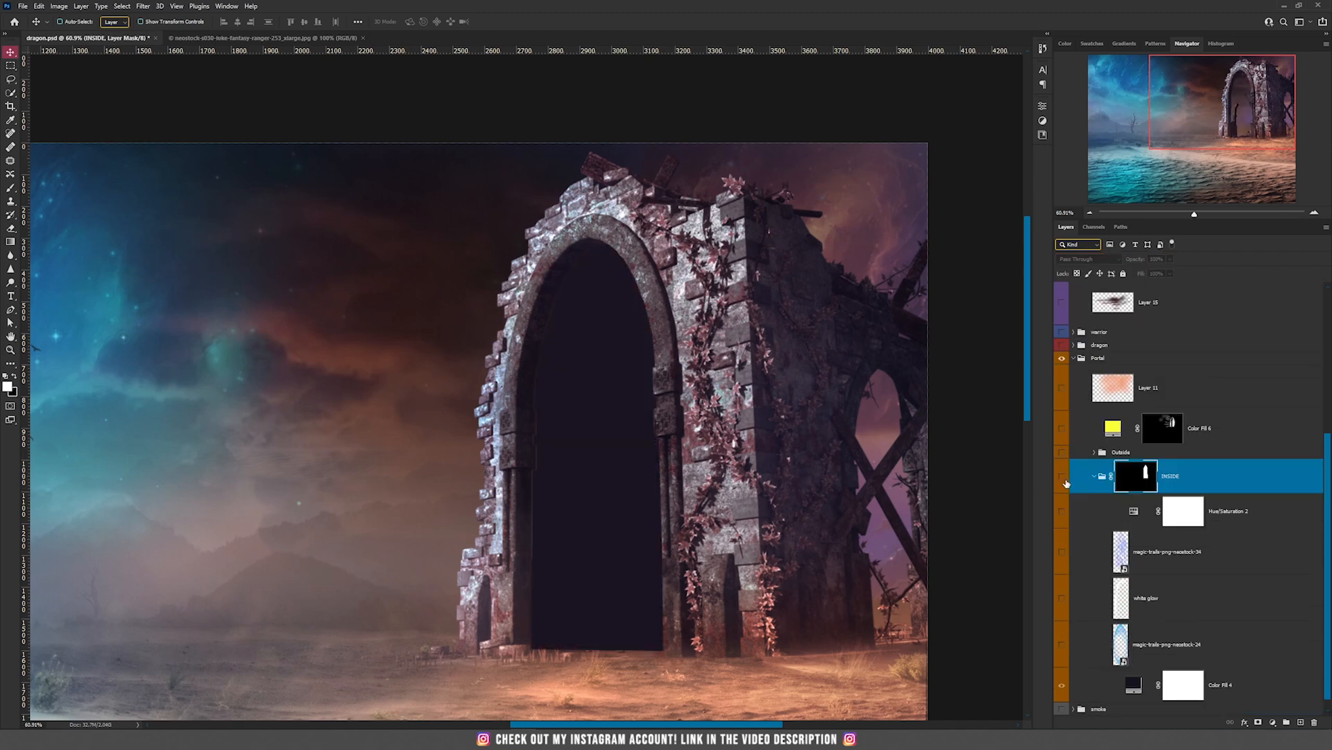
click(1062, 477)
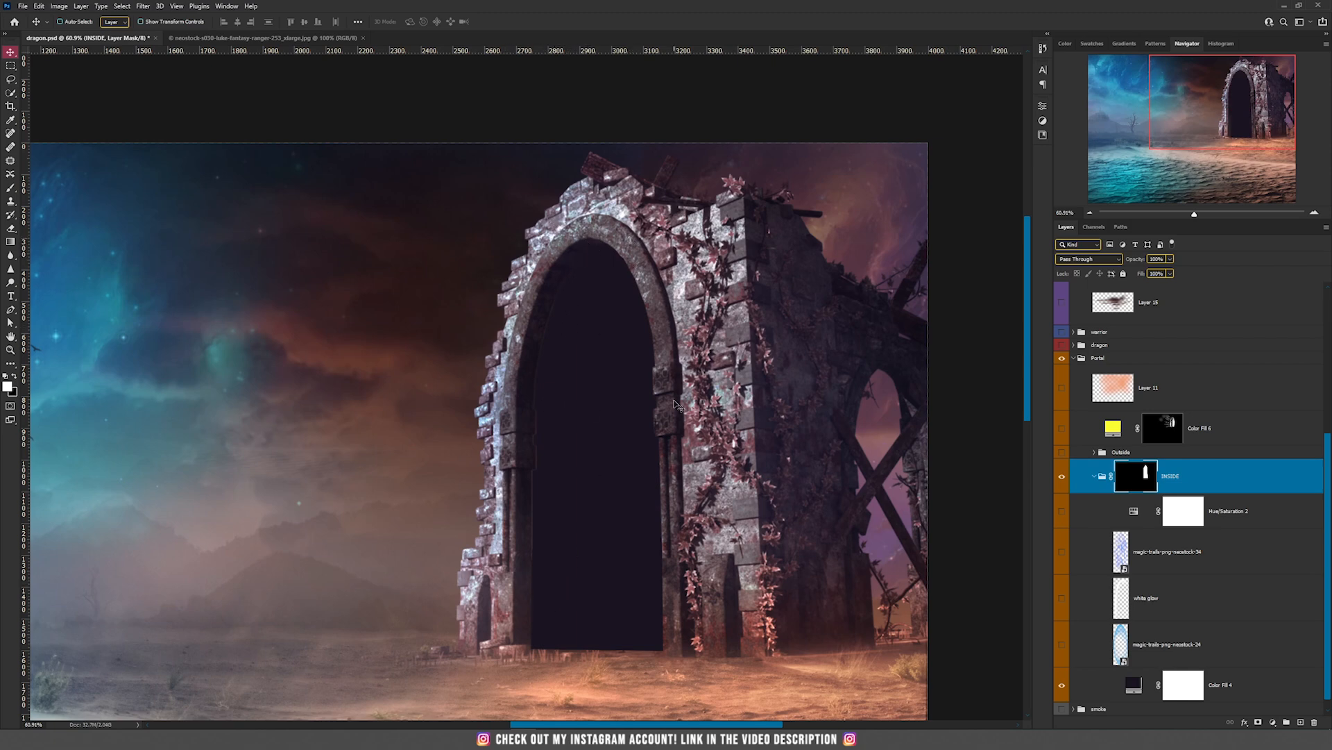
mouse_move(697, 461)
mouse_down()
mouse_move(683, 469)
mouse_move(697, 462)
mouse_up()
Step: Compare the arch opening with and without Color Fill 4 and try vivid purple #6200ff as its color
click(1131, 686)
click(1061, 686)
click(1061, 685)
double_click(1133, 686)
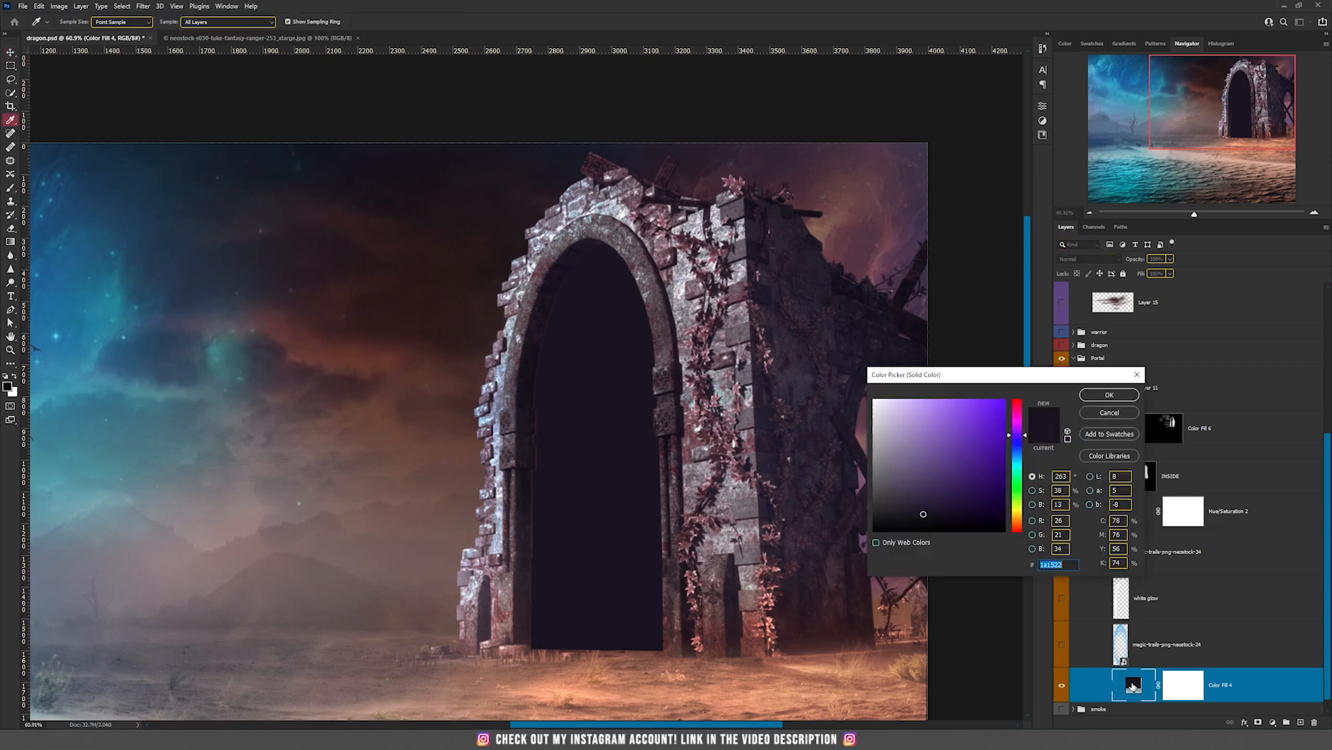
drag(971, 434, 1049, 386)
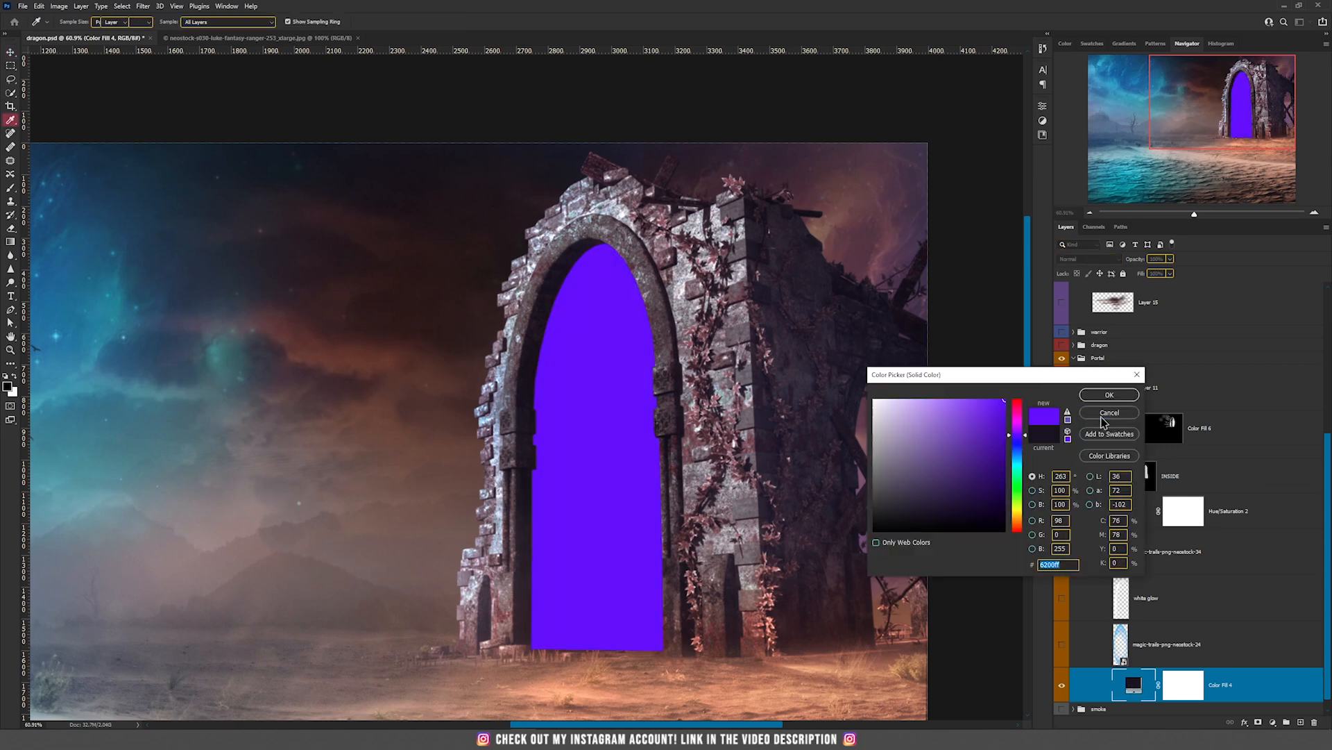
click(1105, 414)
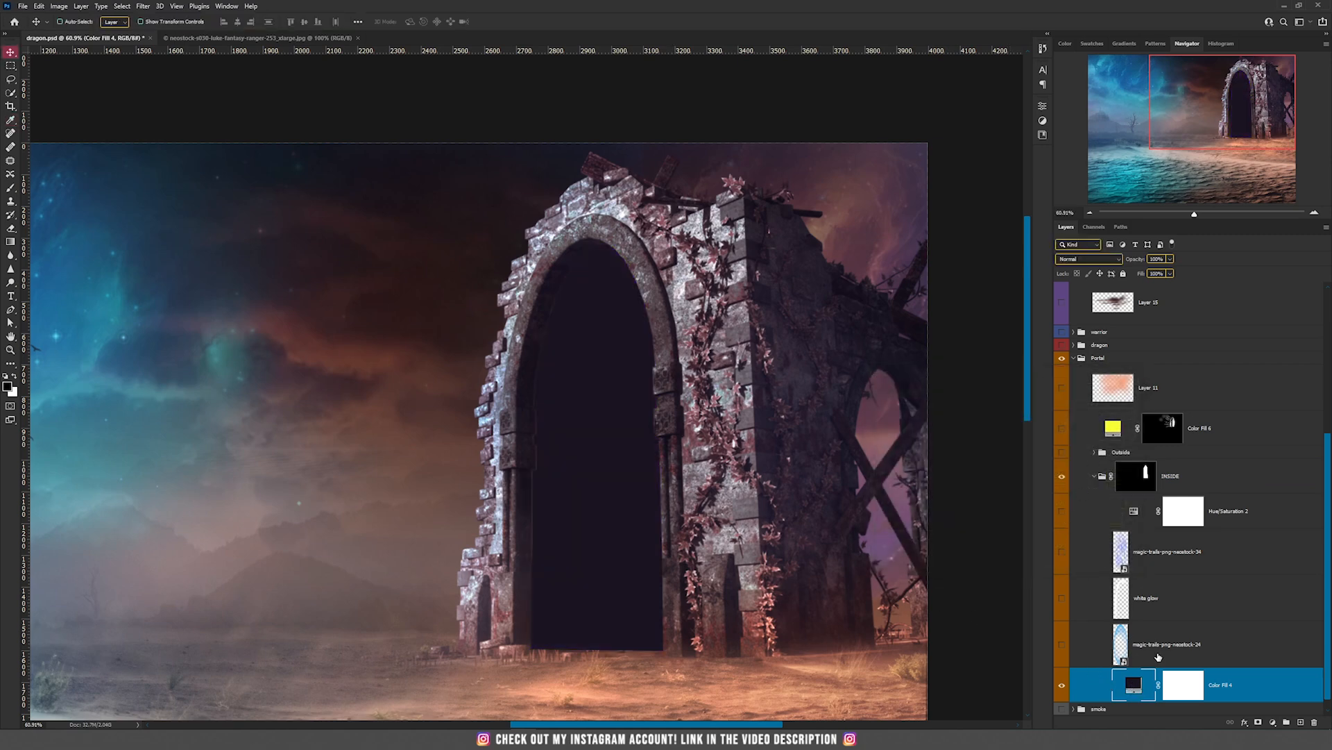
Step: Show the magic-trails-png-neostock-29 layer above Color Fill 4 and browse the Ultimate Magic bundle page on the Neostock website
click(1063, 645)
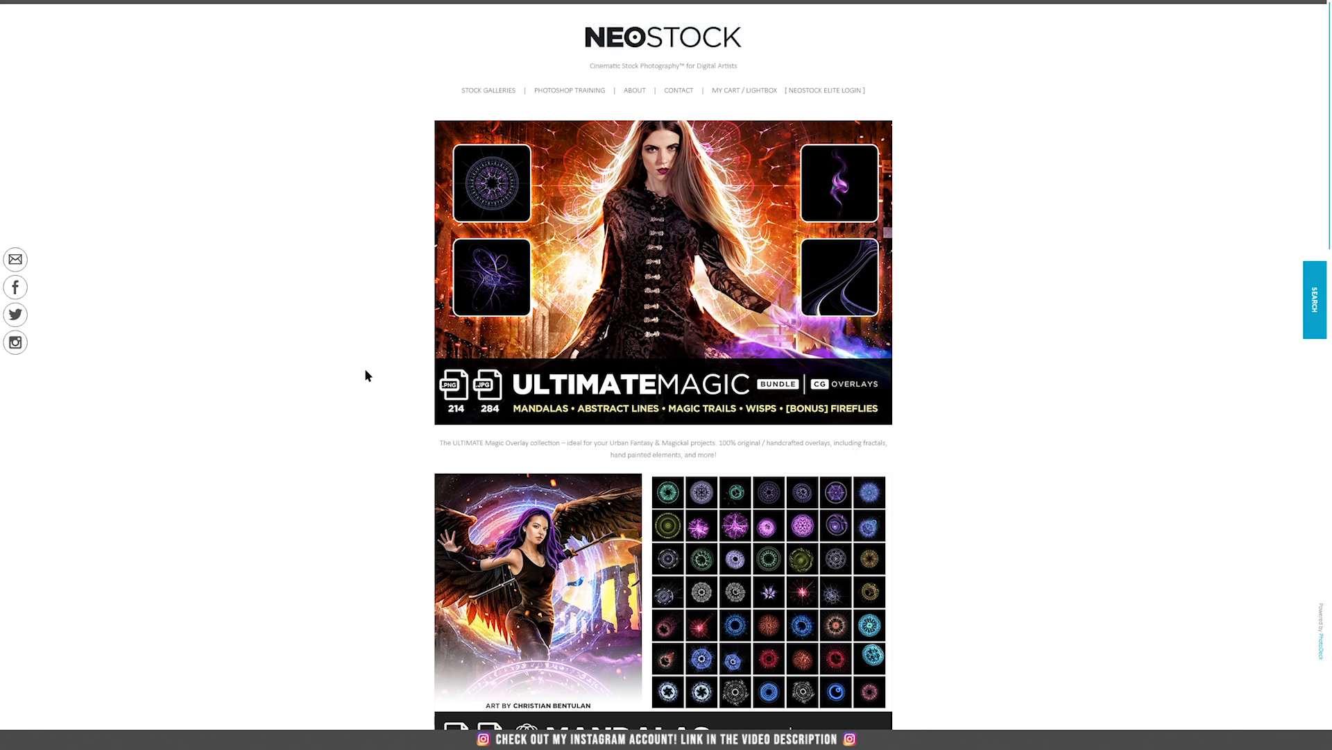
scroll(366, 372, down, 1)
scroll(366, 376, down, 3)
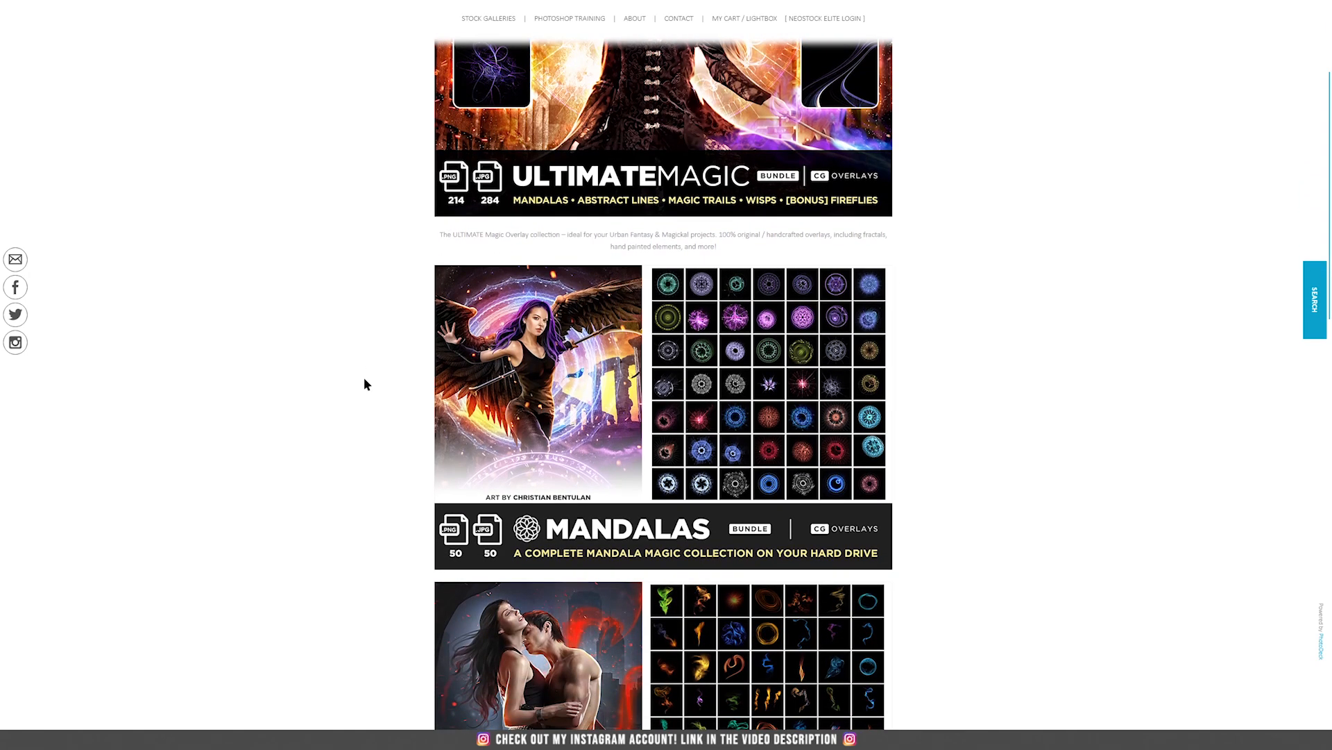
Step: Browse the Mandalas, Magic Trails, Digital Wisps, Abstract Lines and Fireflies previews on the Ultimate Magic bundle page
scroll(368, 381, down, 5)
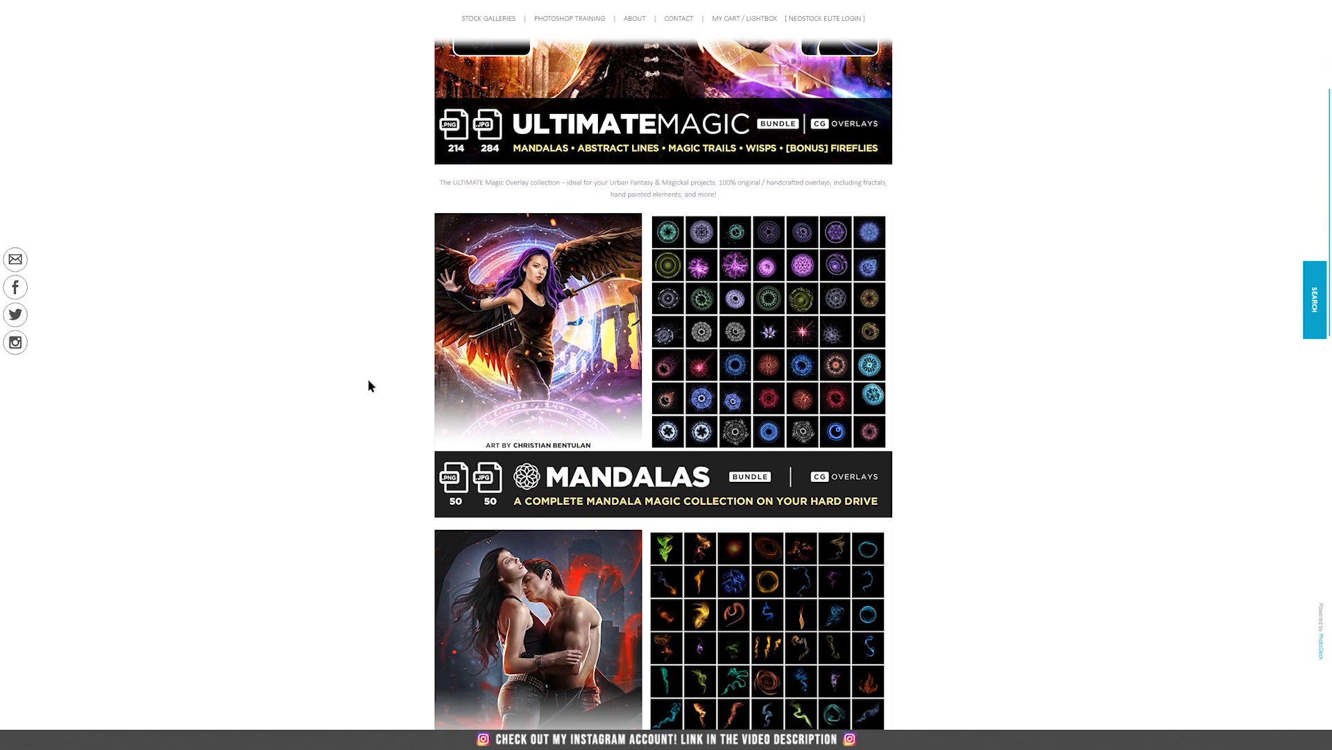
scroll(752, 366, down, 2)
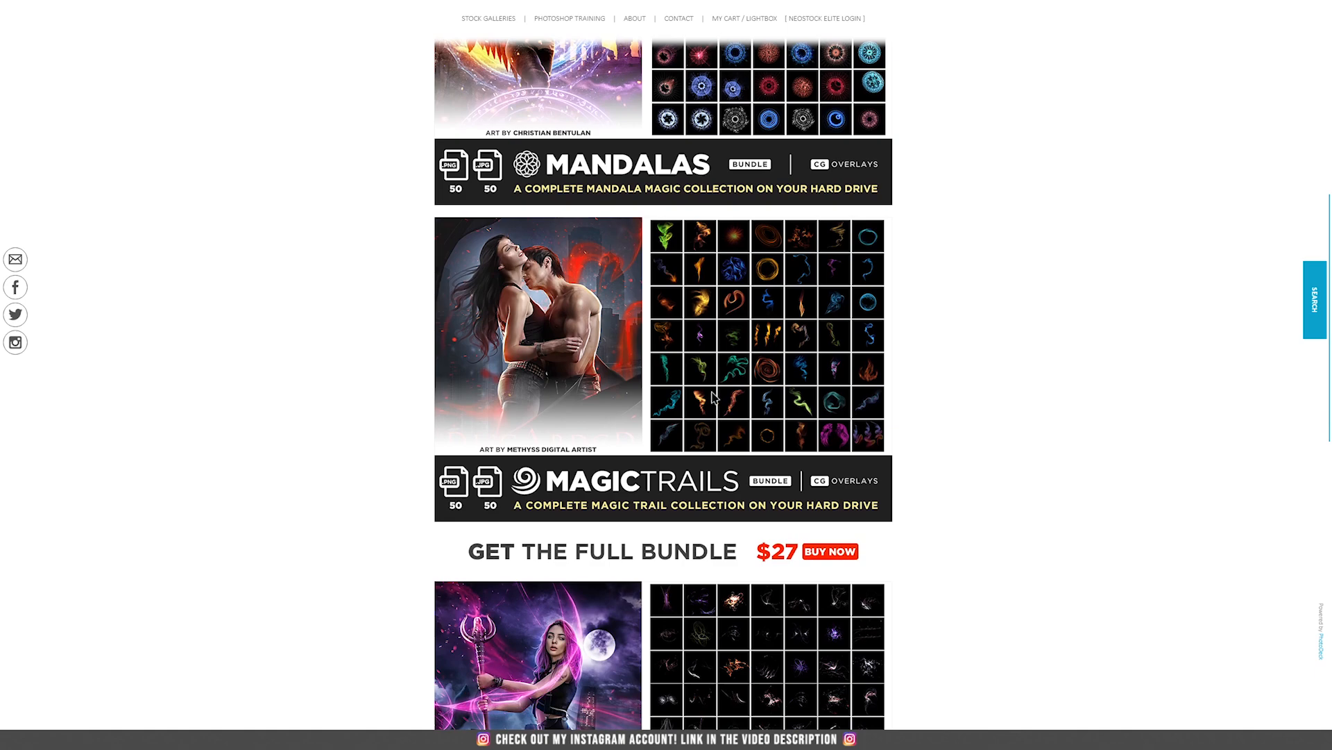
scroll(941, 347, down, 10)
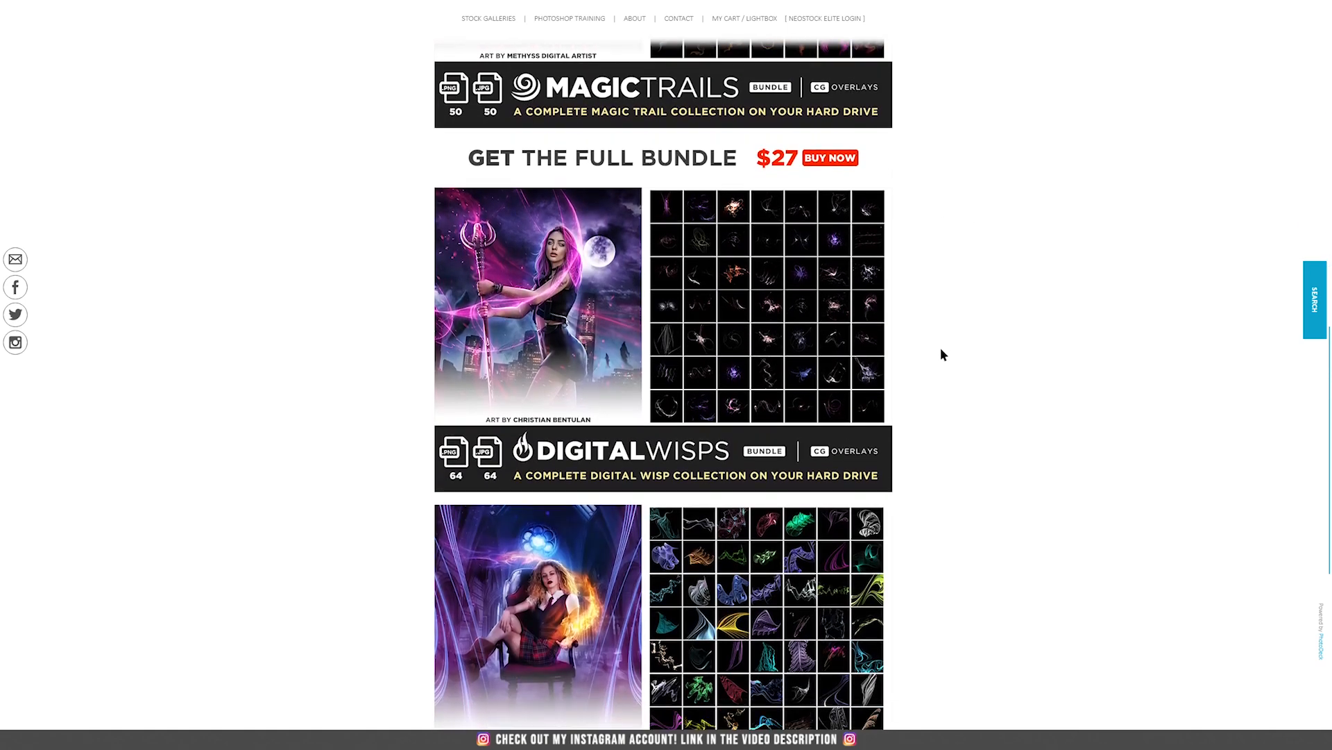
scroll(941, 355, down, 1)
scroll(941, 355, down, 3)
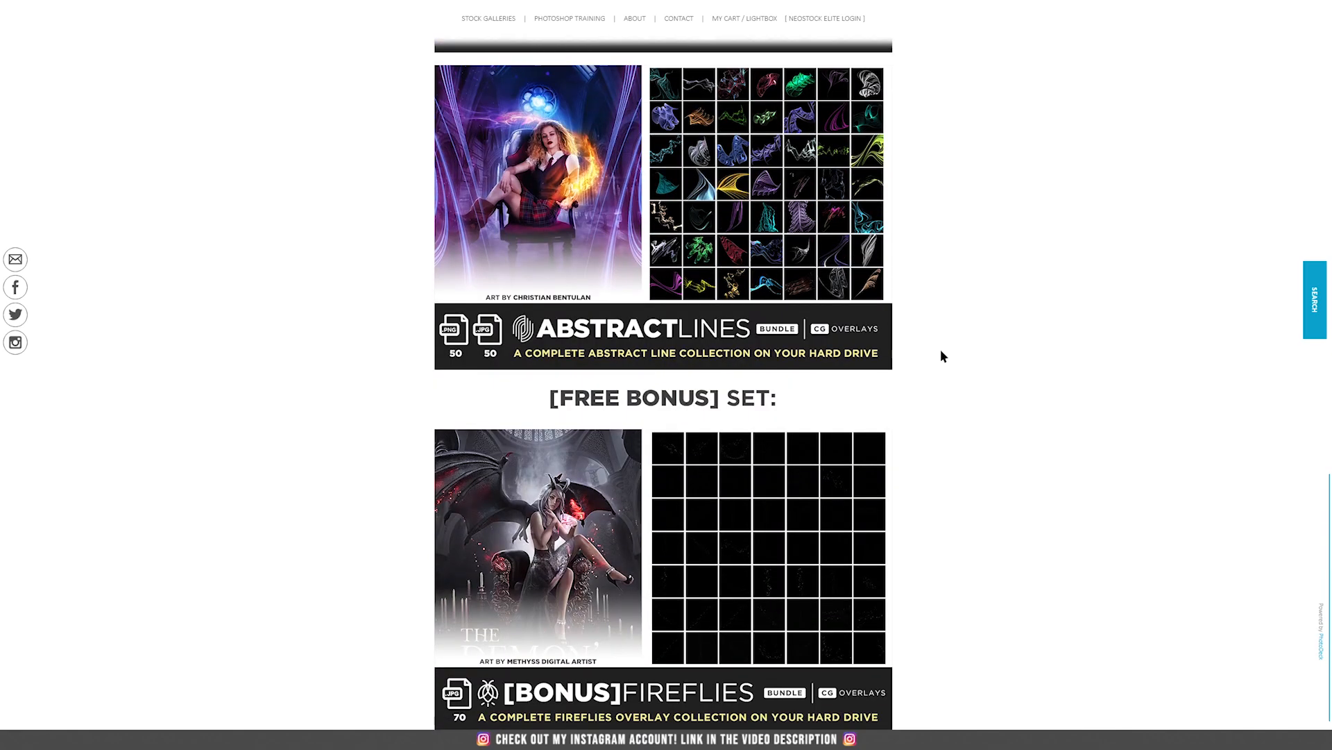
scroll(941, 355, down, 1)
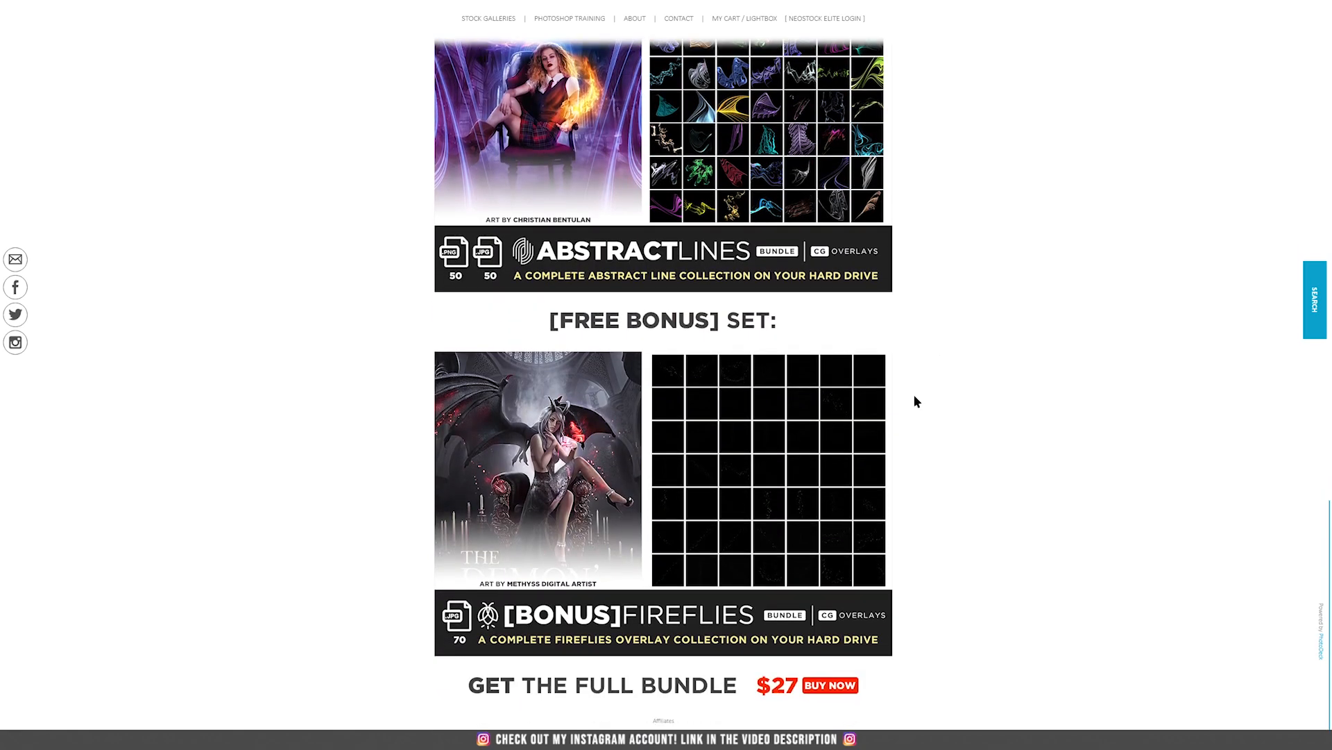
scroll(912, 415, up, 5)
scroll(912, 415, up, 20)
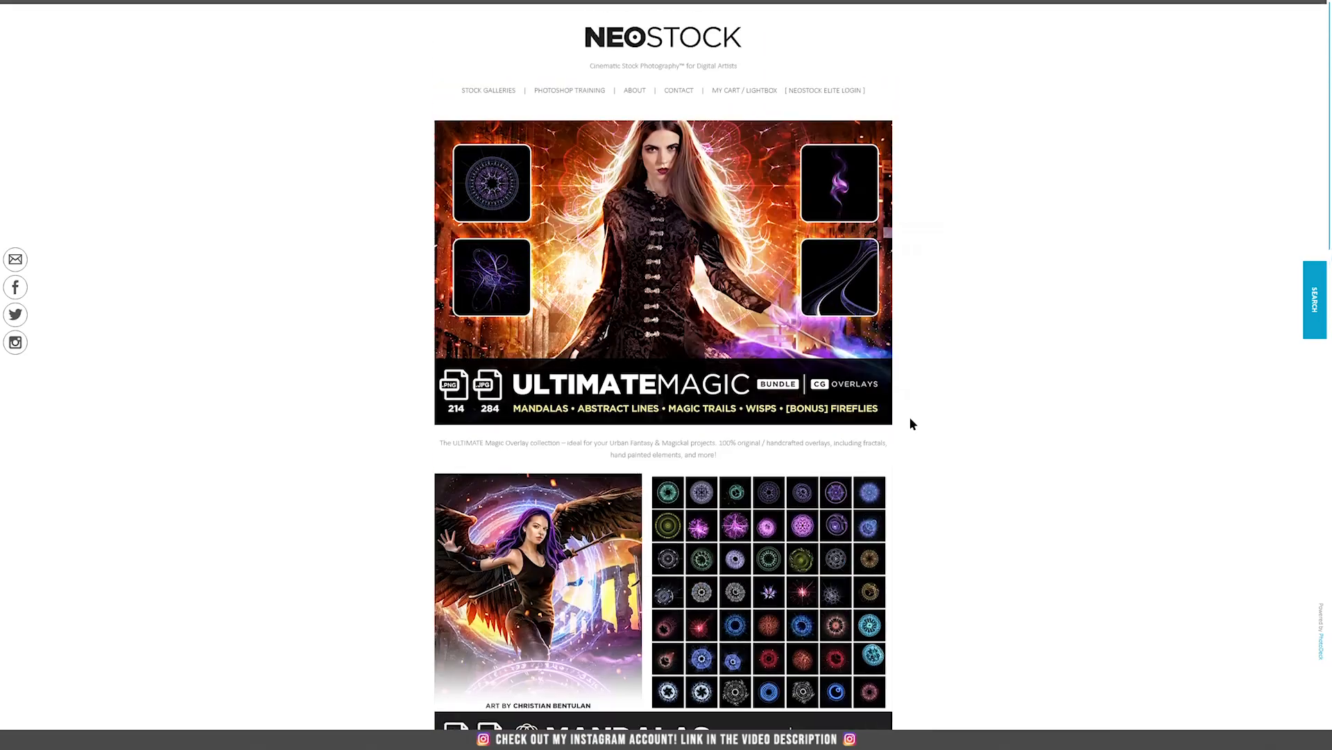
scroll(909, 420, down, 1)
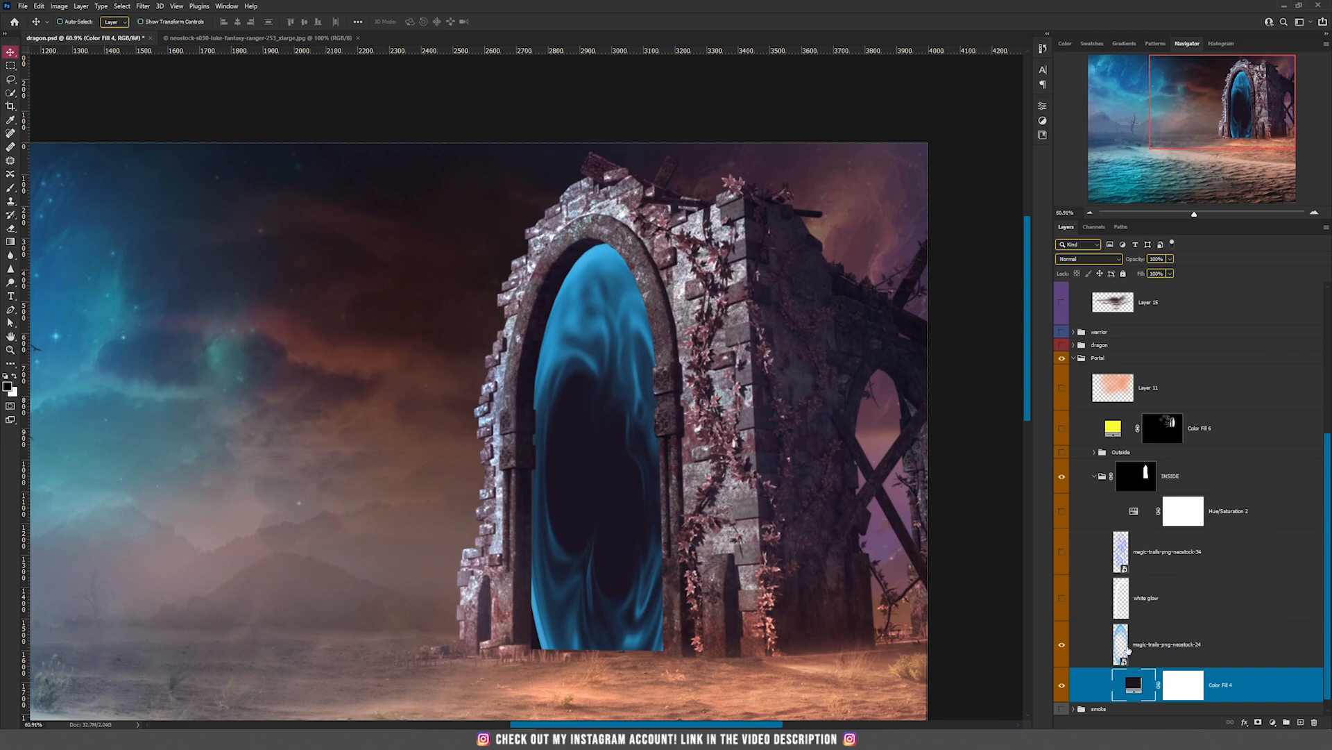
Step: View the magic-trails-png-neostock-24 smart object's contents, then try narrowing that trail in the dragon.psd arch with Free Transform
double_click(1122, 644)
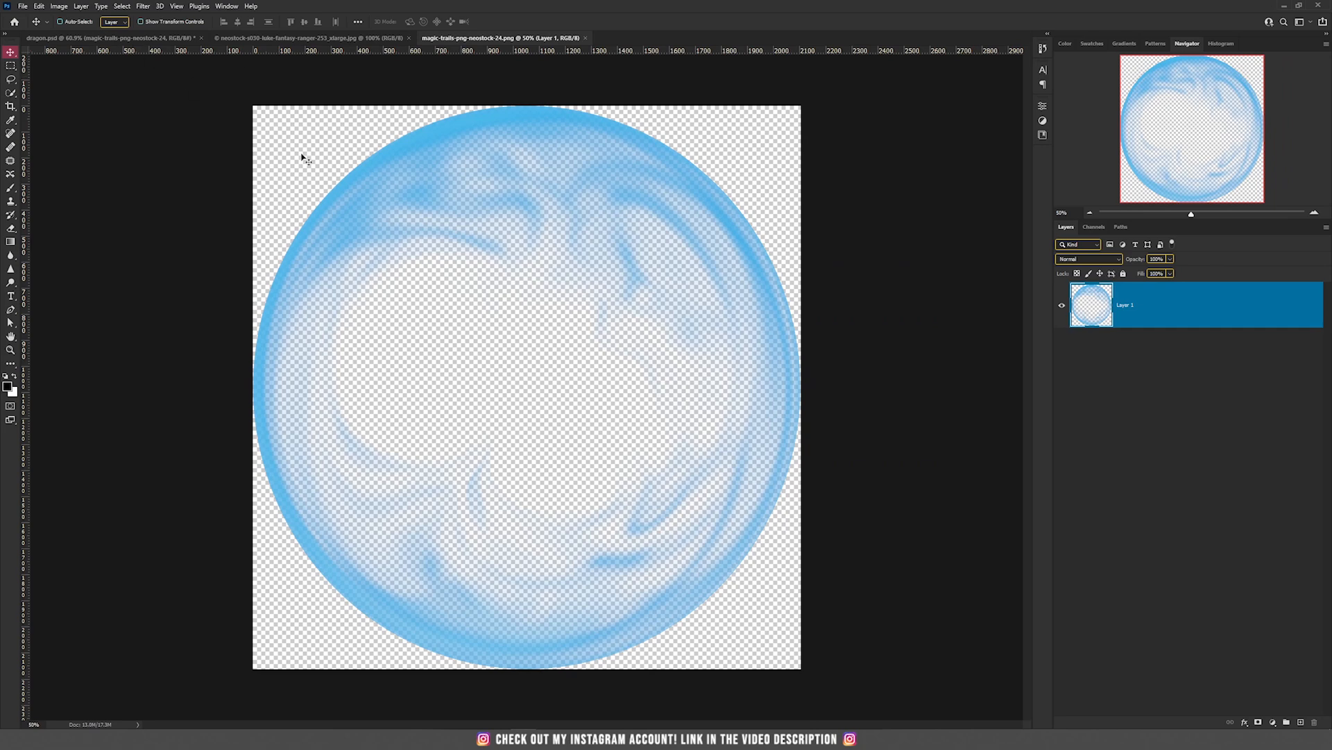
click(130, 46)
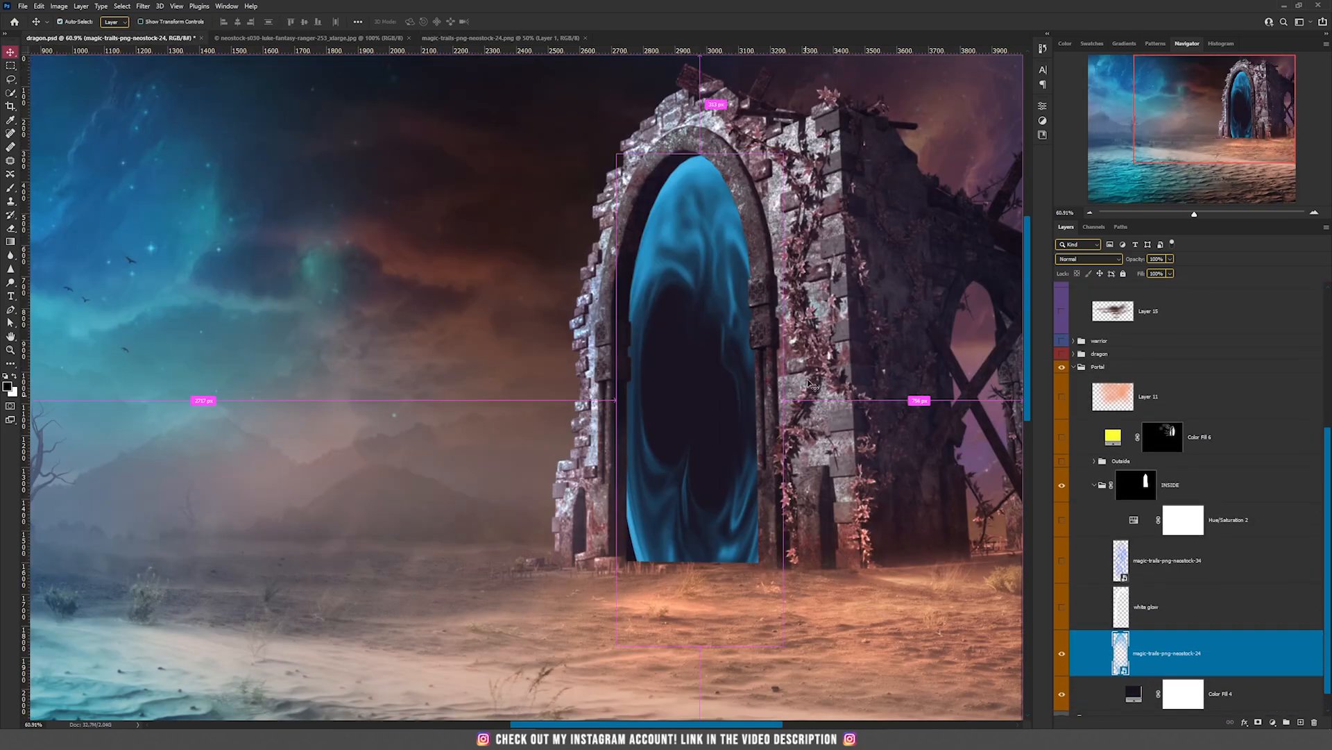
key(ctrl+t)
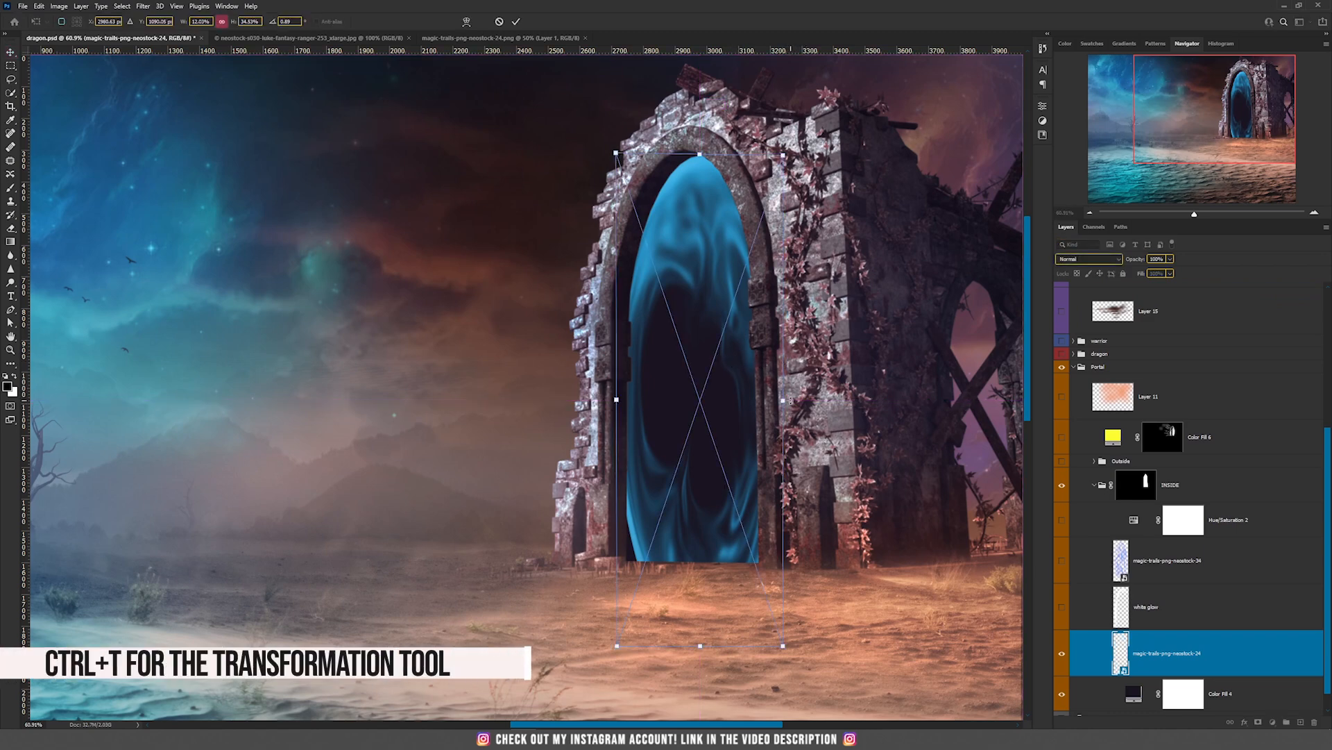
drag(785, 400, 760, 388)
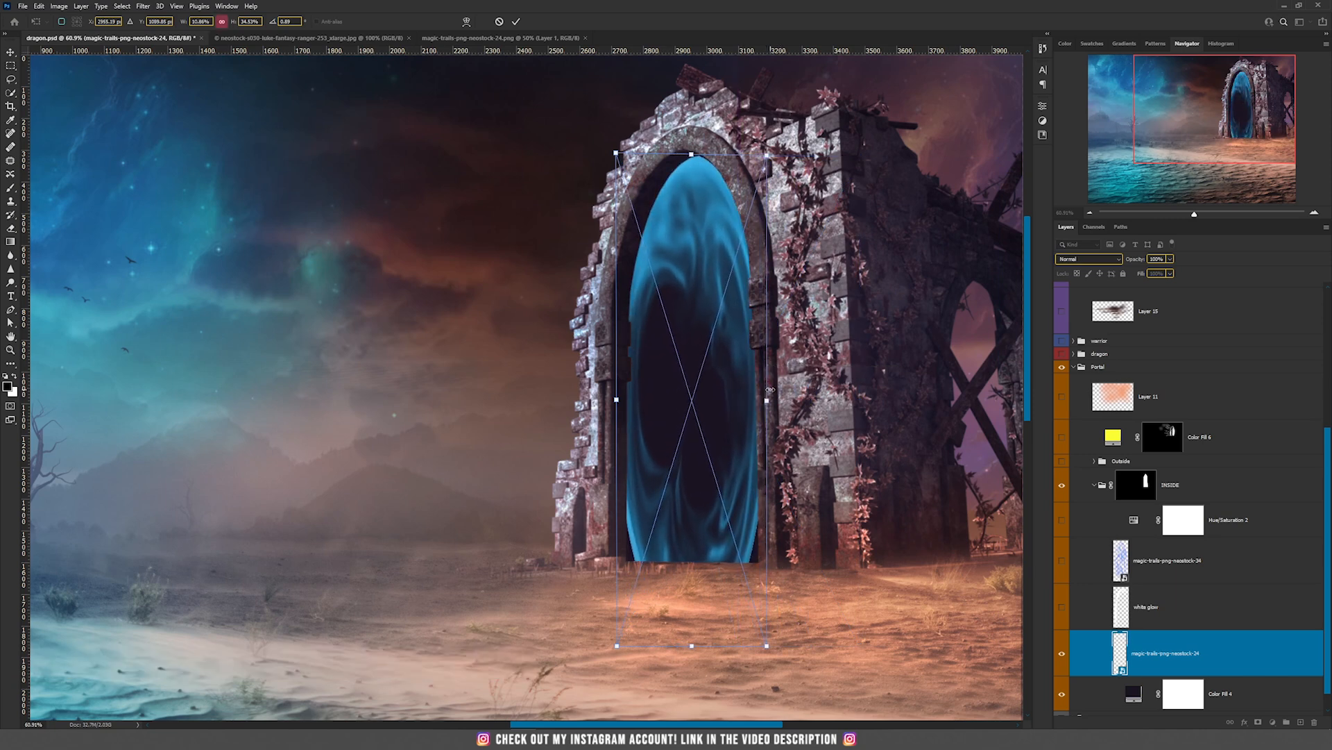
key(Return)
Step: Show the white glow layer in the INSIDE group and try shifting it across the arch opening, undoing each move
click(1153, 614)
click(1062, 607)
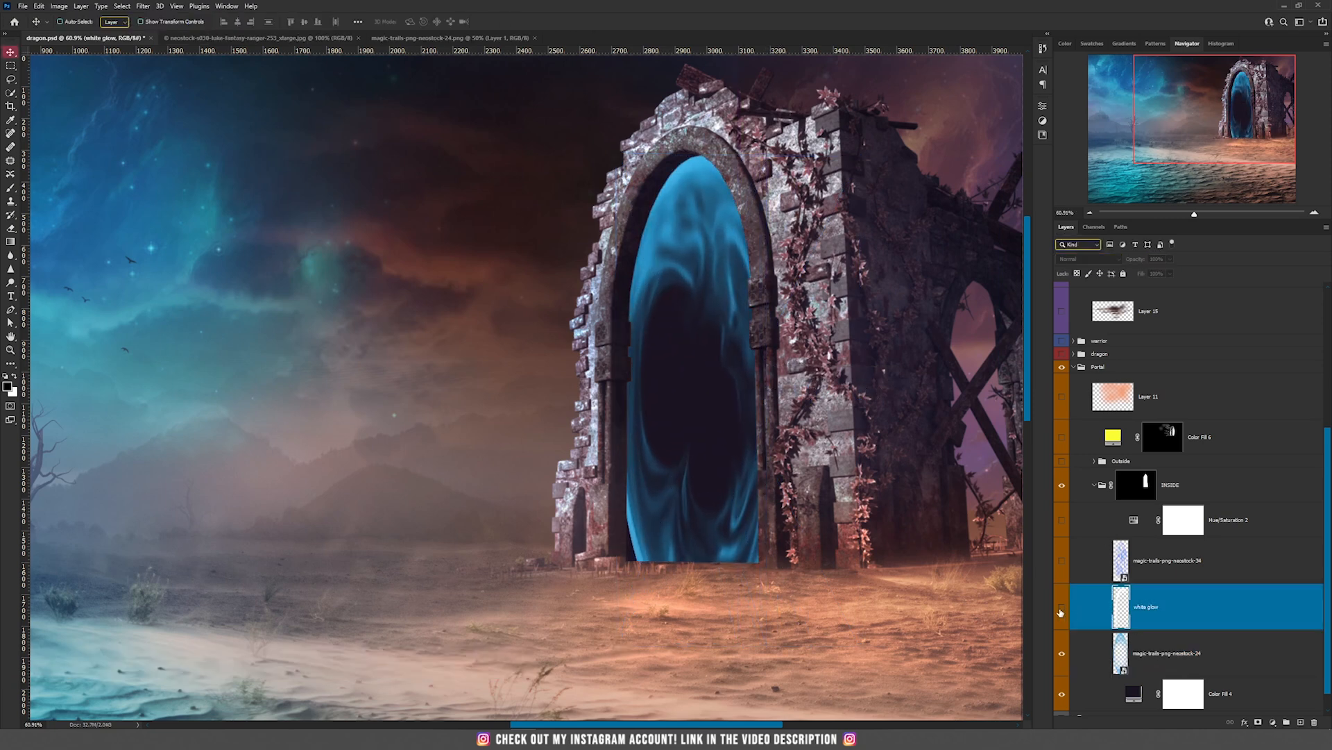
drag(767, 426, 740, 347)
key(ctrl+z)
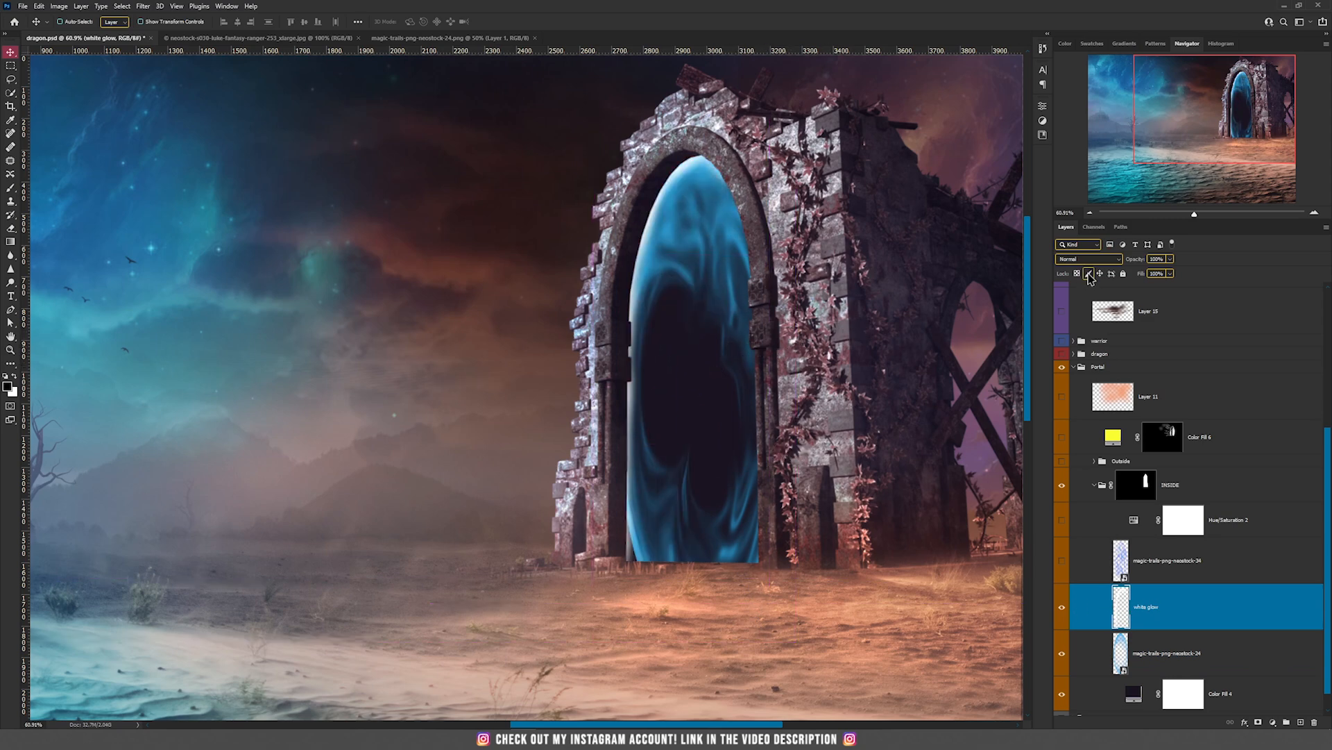
drag(707, 438, 747, 427)
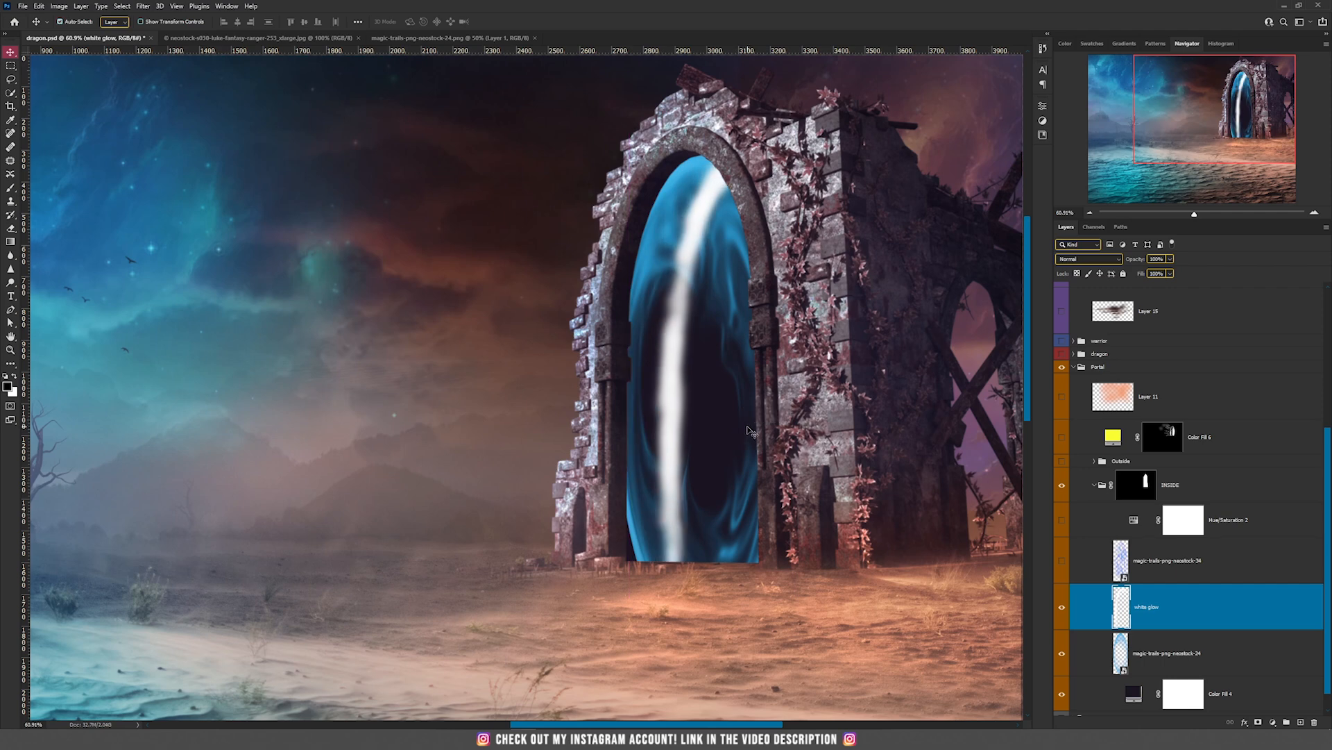
key(ctrl+z)
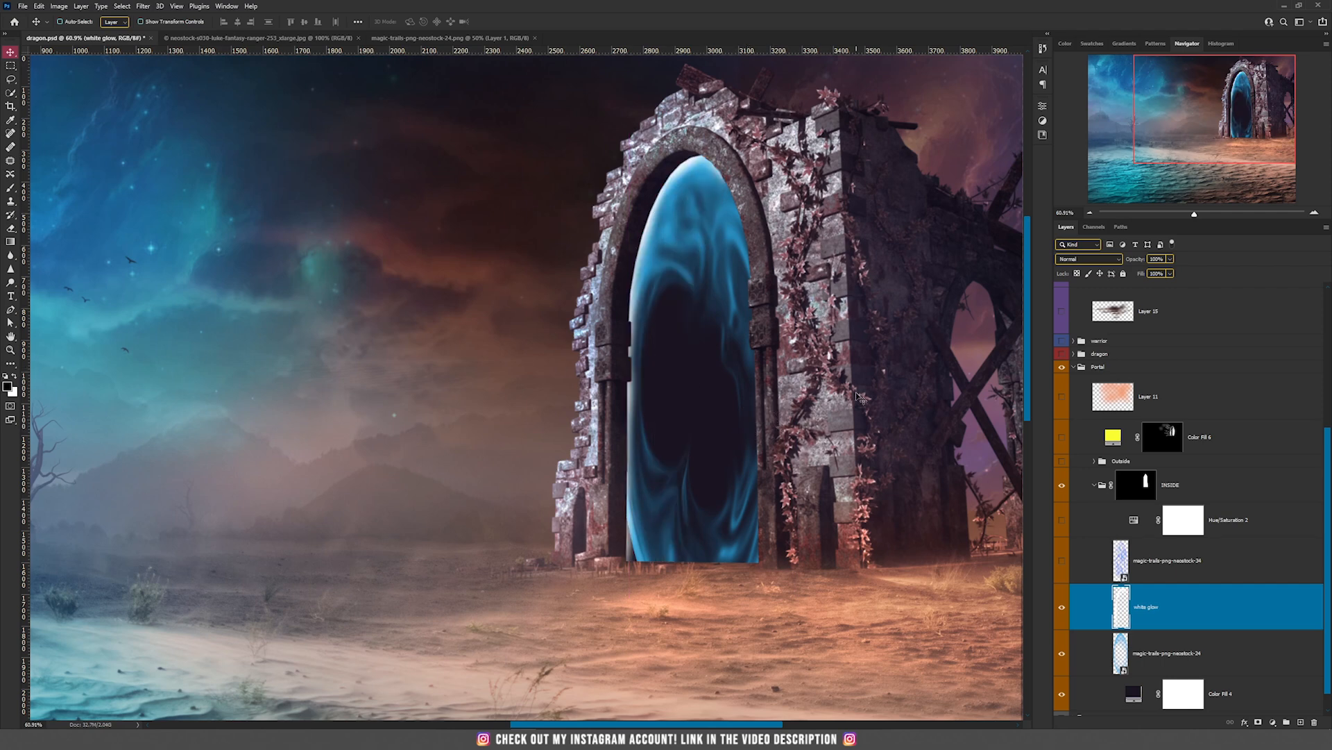
Step: Show the magic-trails-png-neostock-34 layer above white glow and open its smart object contents
click(1118, 573)
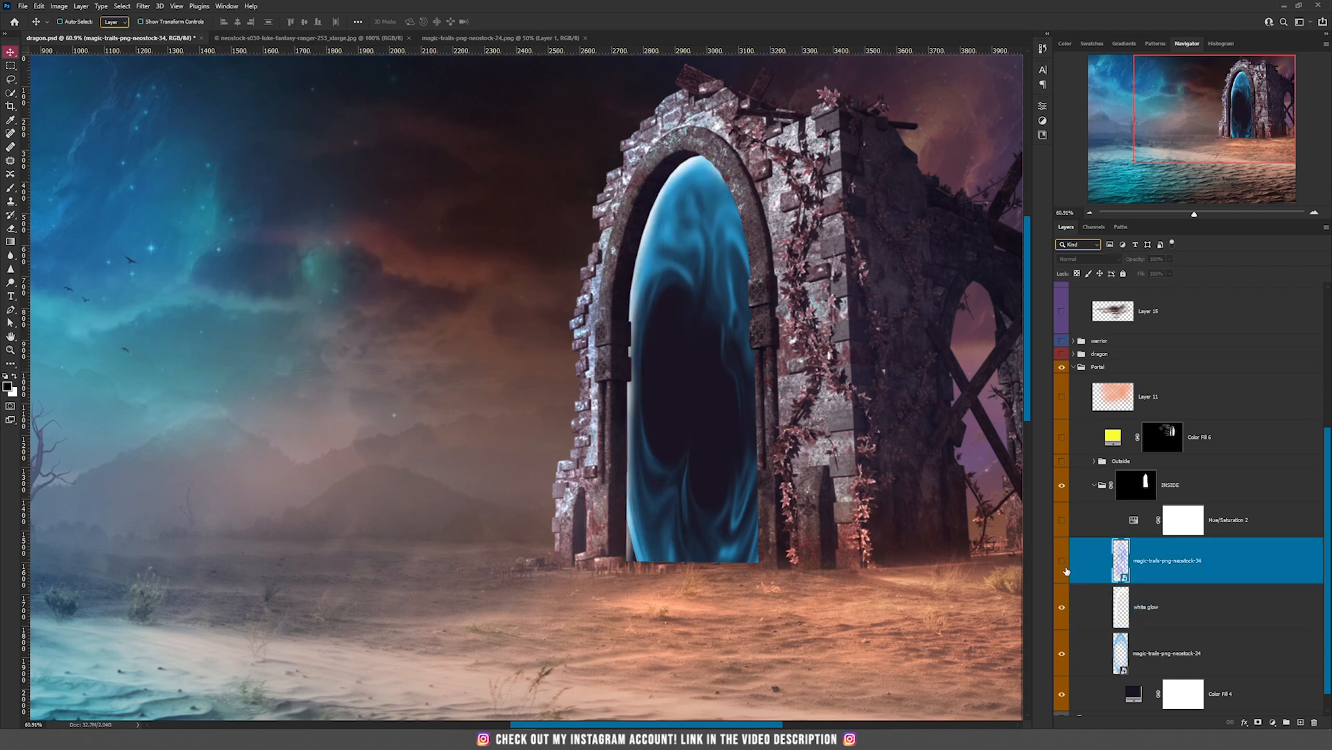
click(1064, 563)
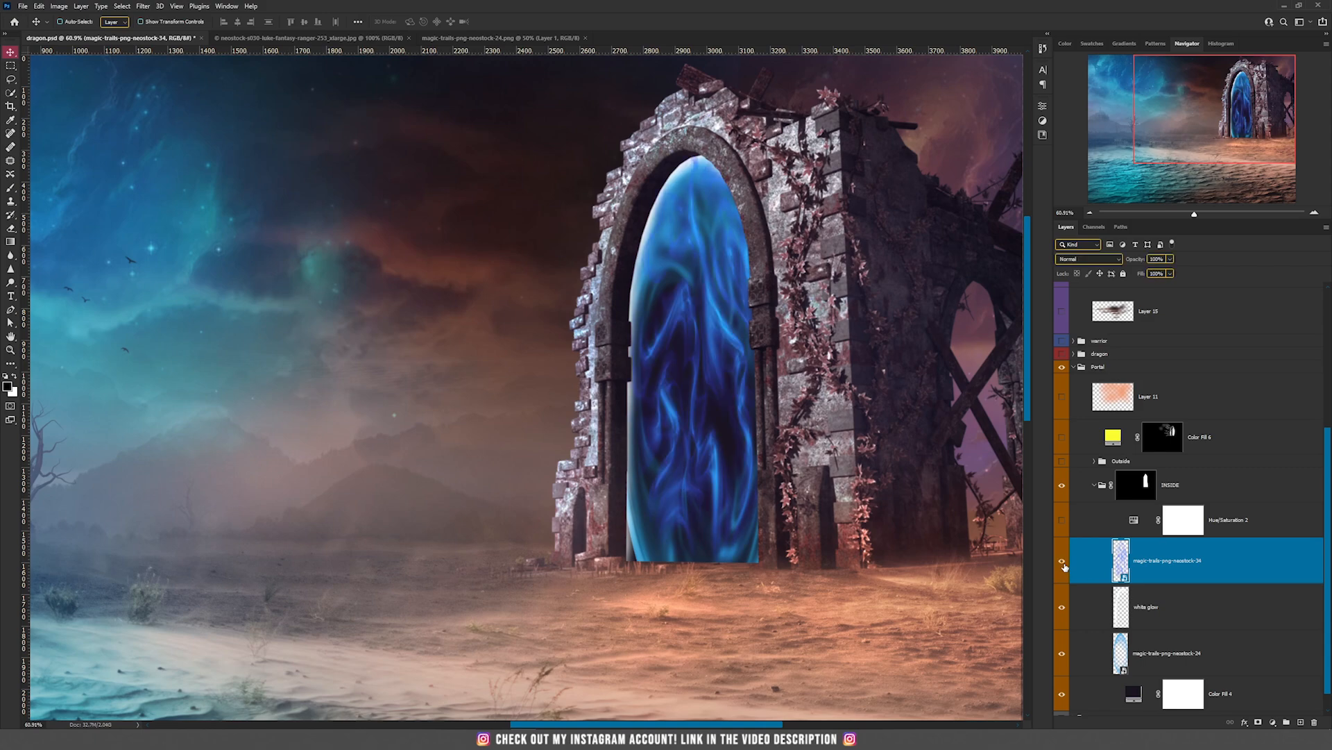
double_click(1121, 560)
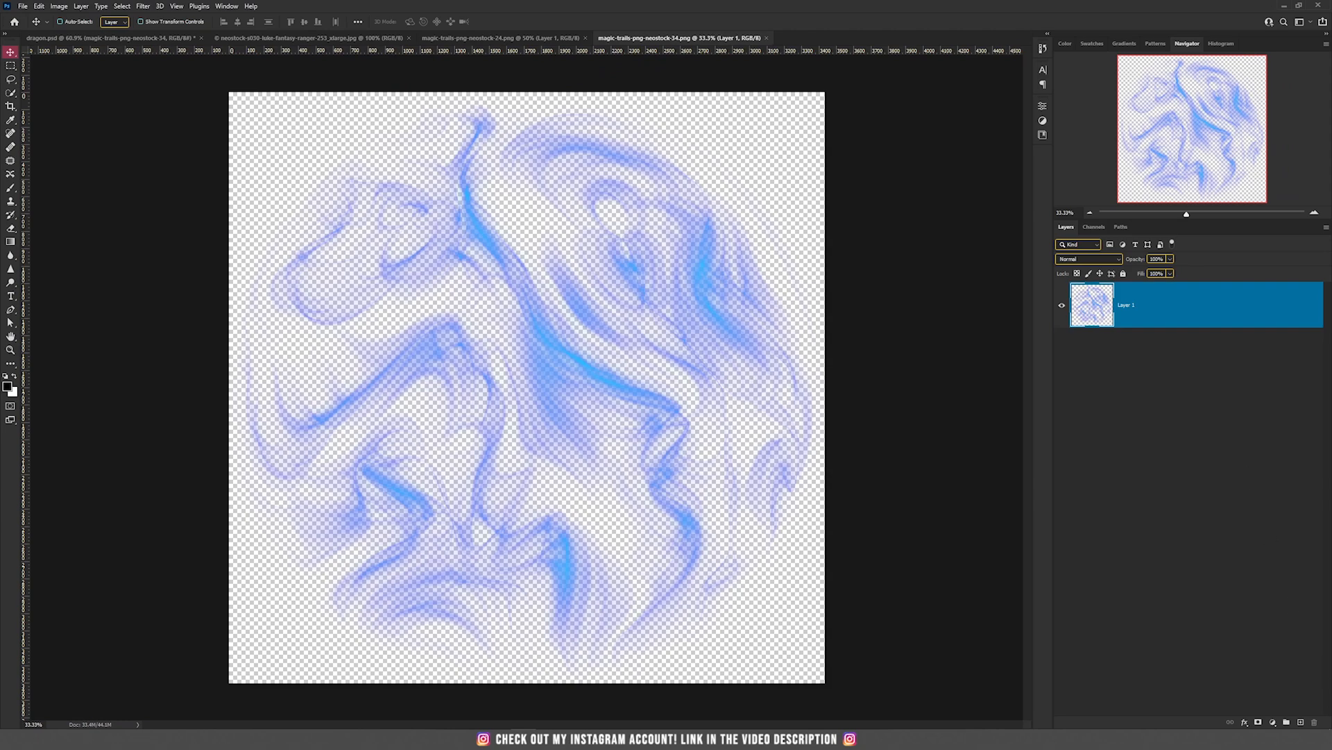
Step: Add a layer beneath the trail in the smart object, fill it with black, and return to dragon.psd
ctrl+click(1301, 722)
key(g)
click(438, 350)
key(v)
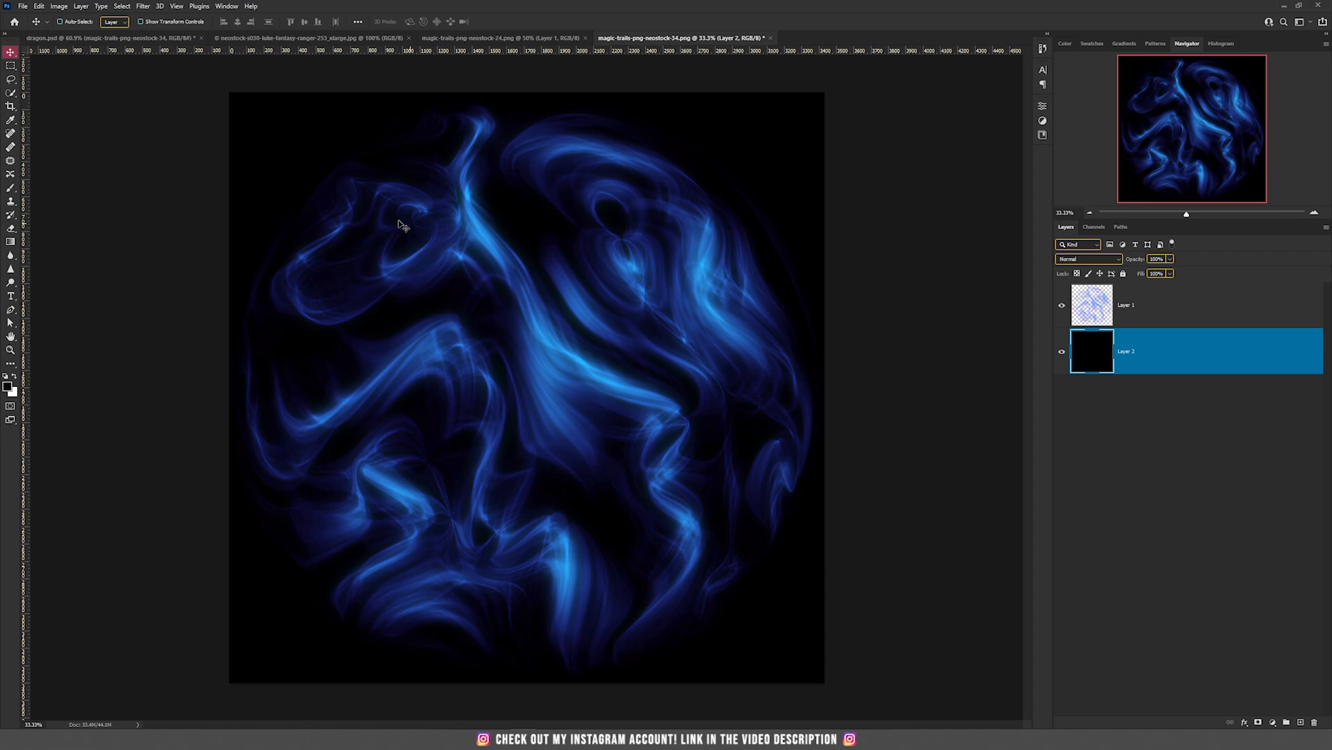
click(115, 40)
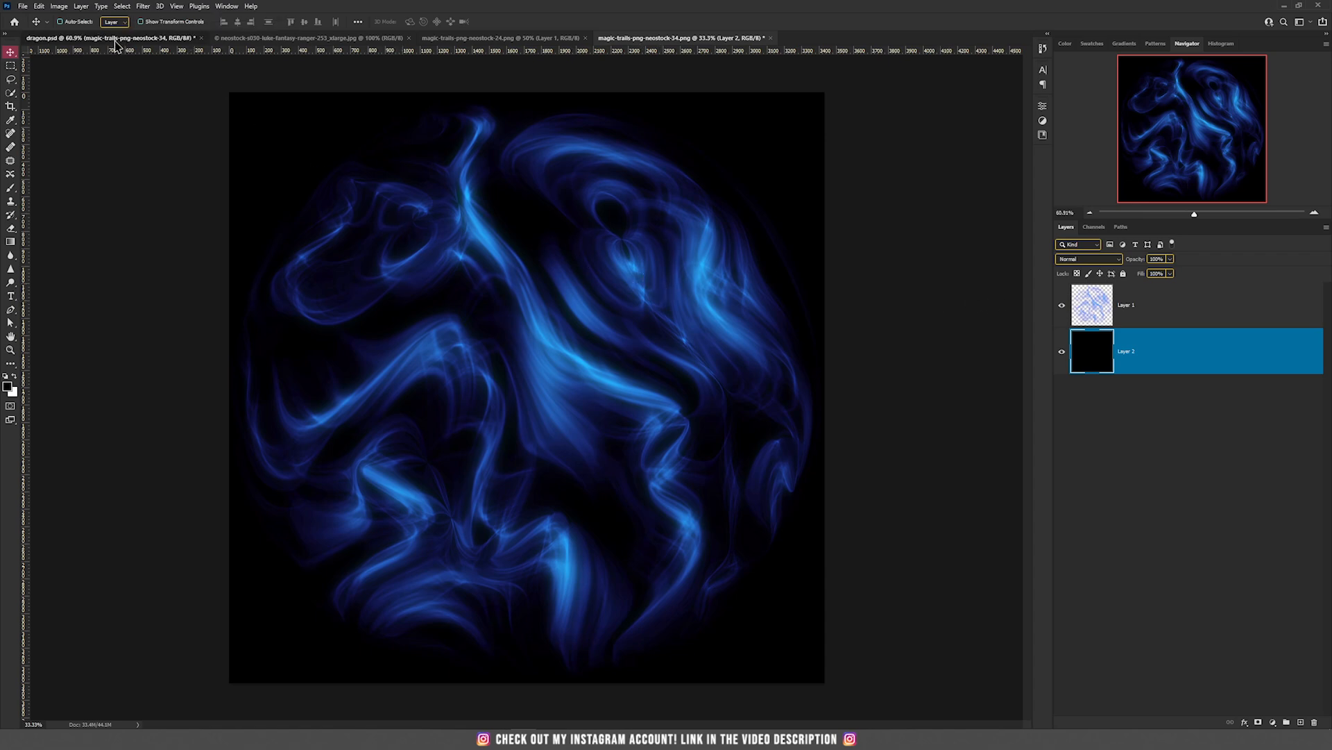
Step: Try moving the magic-trails-png-neostock-34 layer inside the arch opening and undo each move
mouse_move(751, 411)
mouse_down()
mouse_move(708, 426)
mouse_move(761, 425)
mouse_up()
key(ctrl+z)
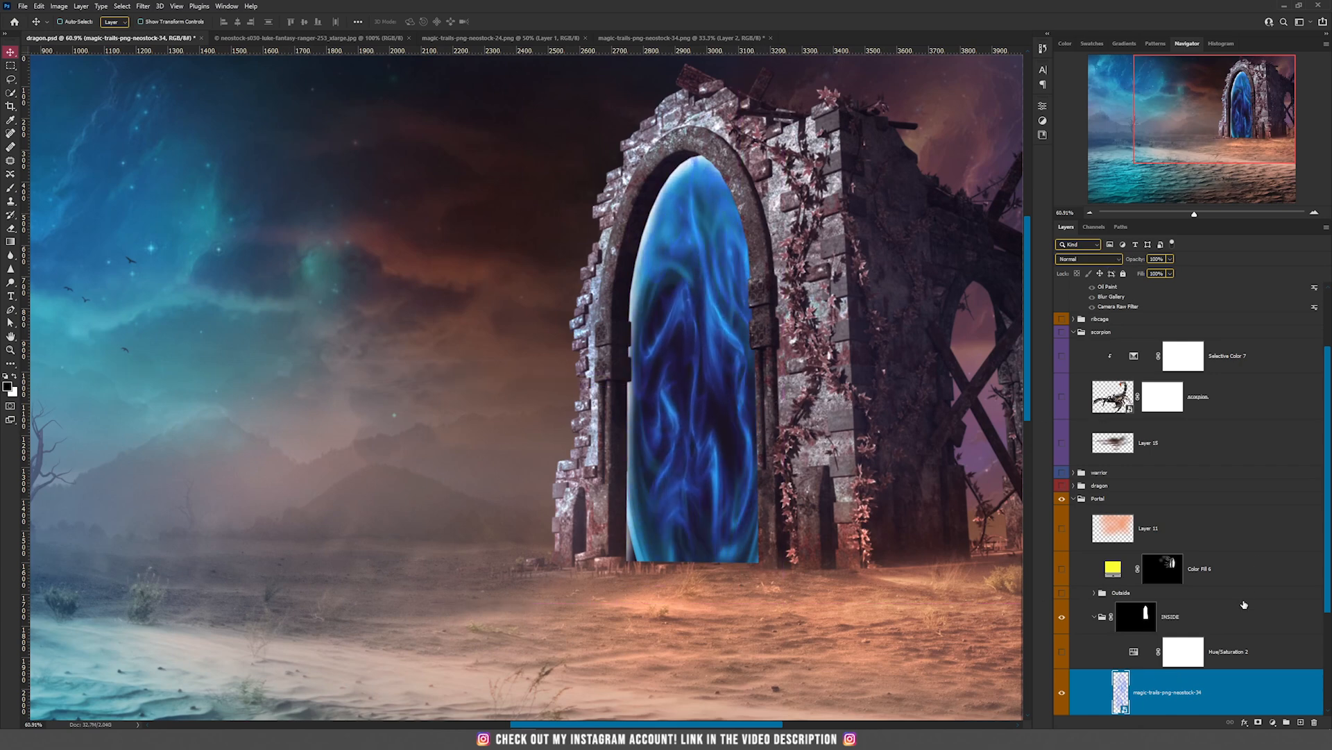
scroll(1216, 619, down, 1)
mouse_move(769, 296)
mouse_down()
mouse_move(783, 307)
mouse_move(681, 357)
mouse_move(784, 304)
mouse_up()
key(ctrl+z)
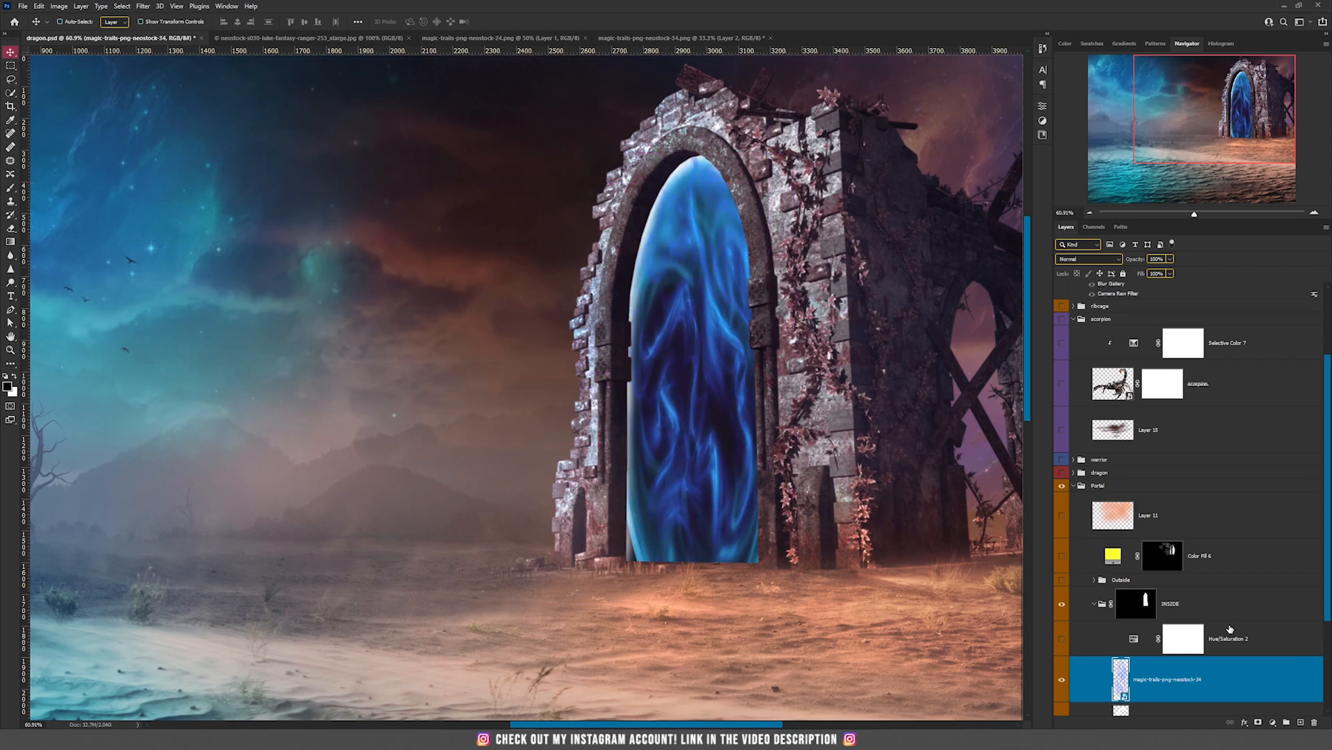
Step: Show the Hue/Saturation 2 adjustment at the top of the INSIDE group and open its properties
scroll(1228, 628, down, 3)
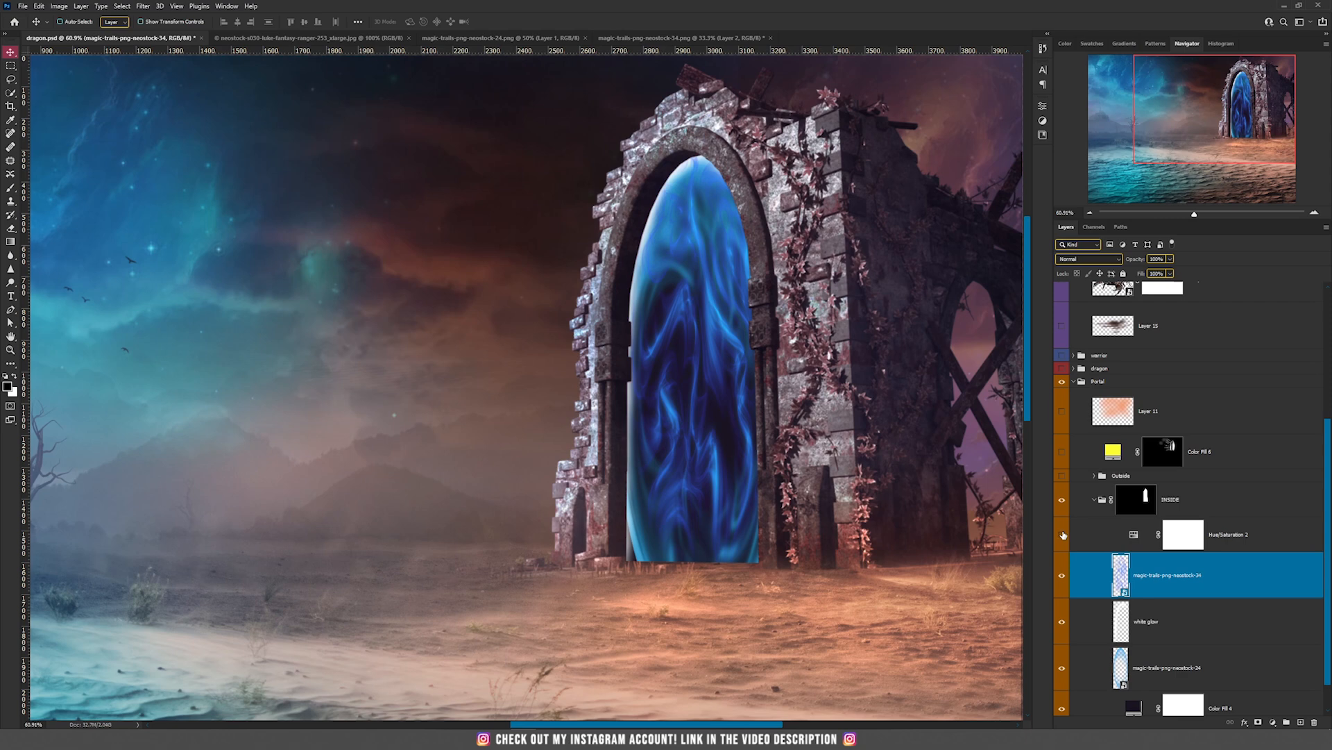
click(1062, 535)
click(1136, 536)
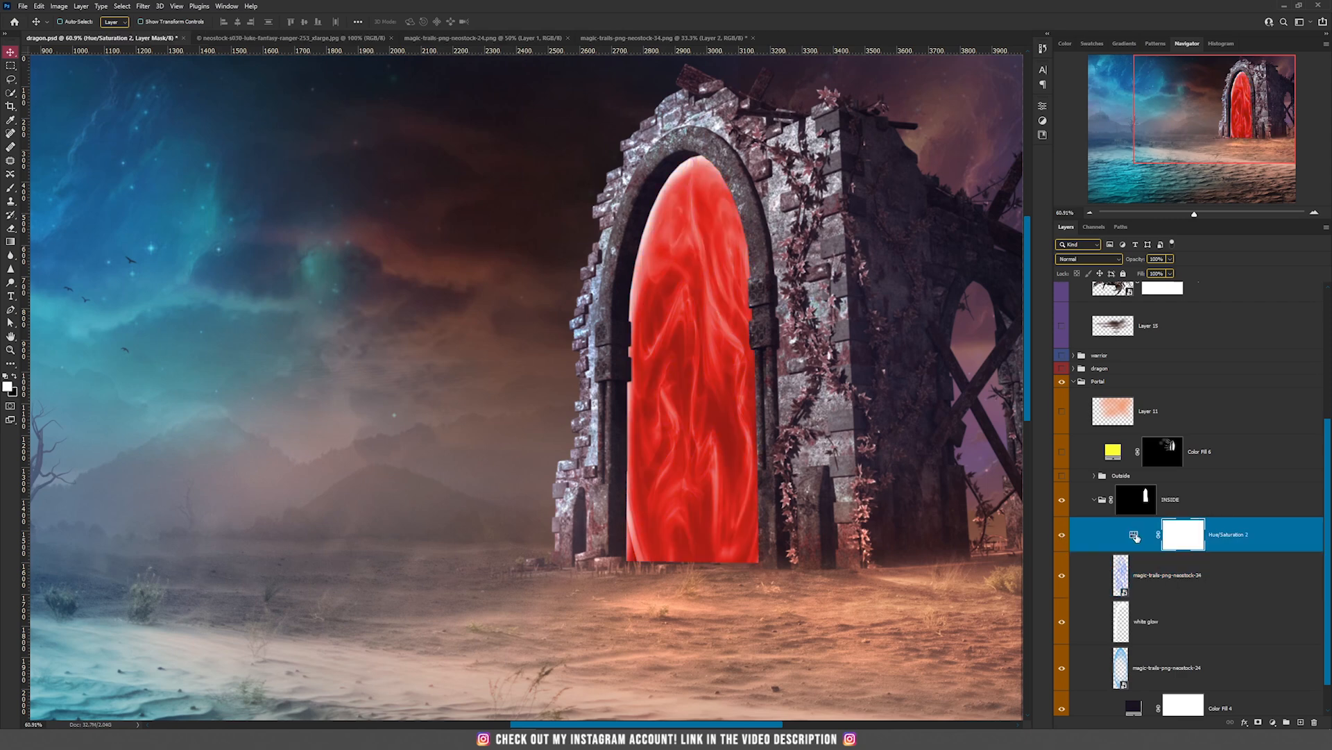
double_click(1134, 535)
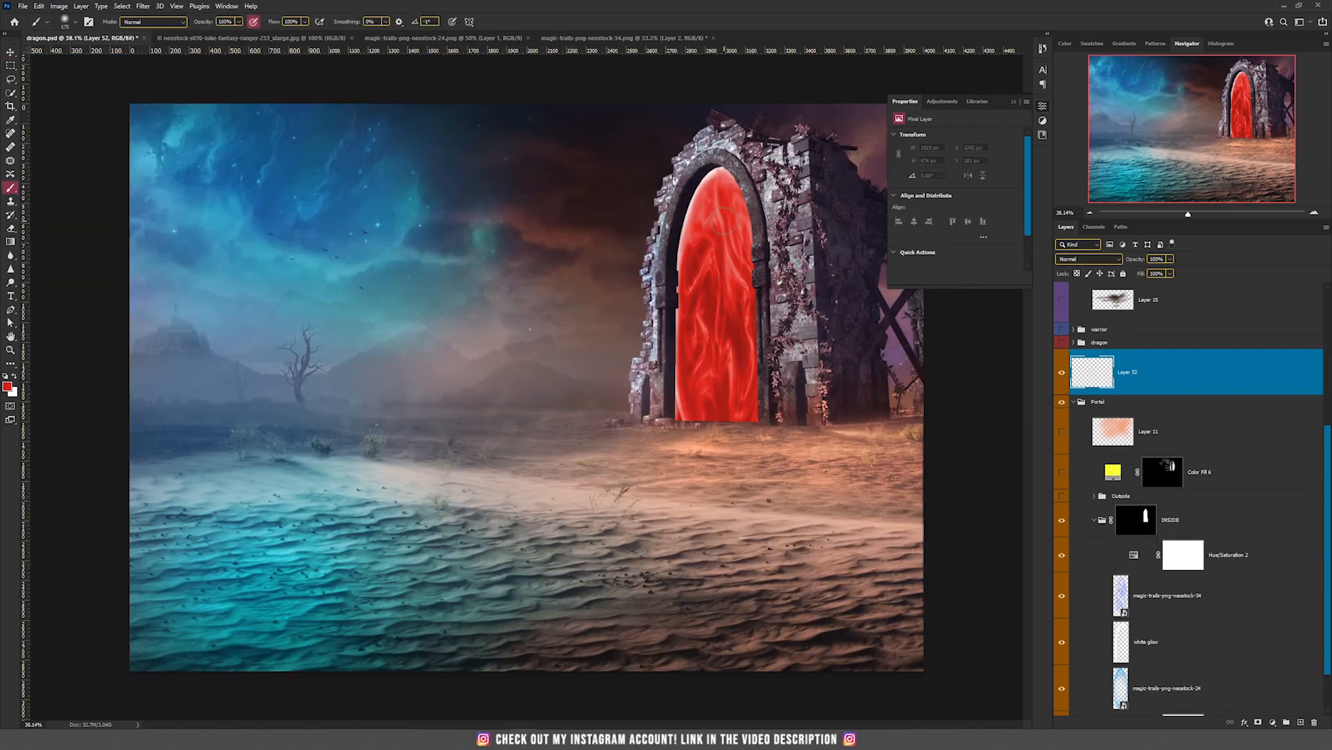
Step: Paint six red strokes fanning out from the arch opening over the sky on the temporary layer above Portal, and delete that layer
drag(687, 208, 295, 146)
drag(691, 277, 321, 260)
drag(687, 319, 282, 373)
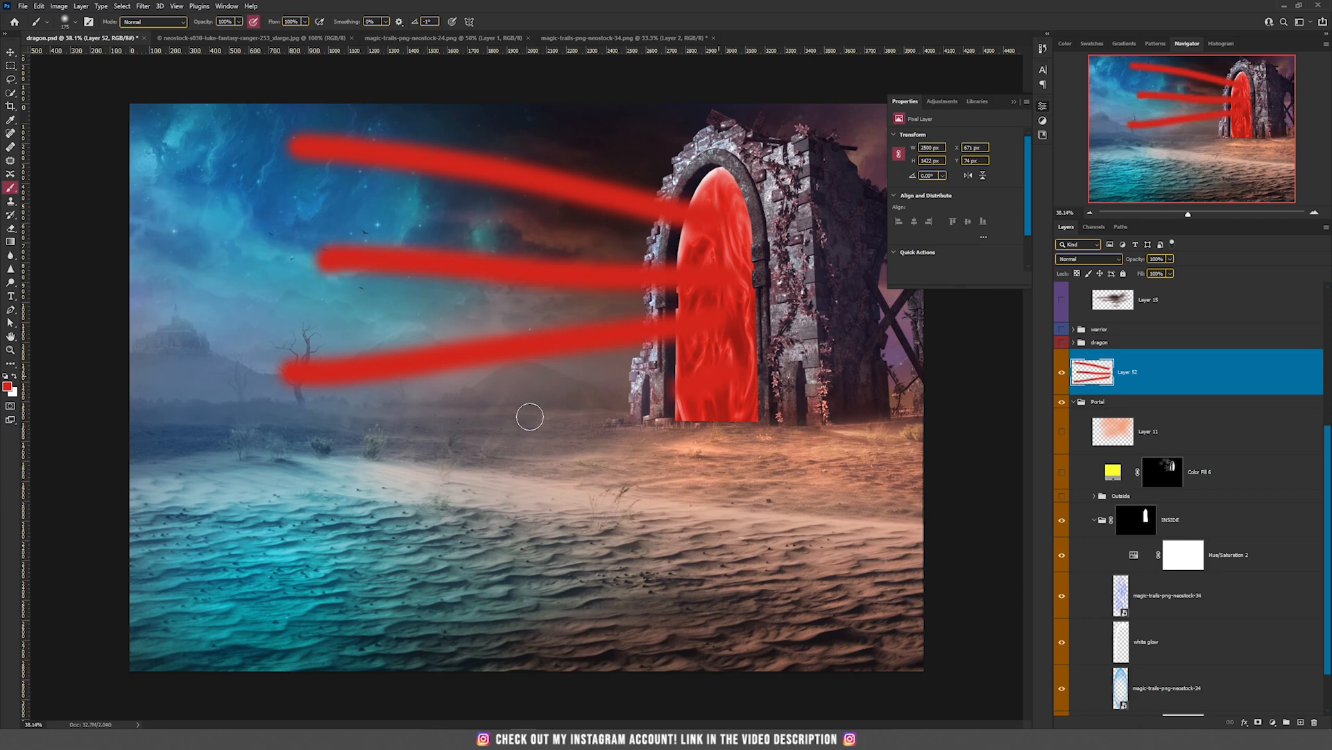
drag(684, 395, 358, 425)
drag(718, 179, 488, 108)
drag(684, 233, 350, 205)
key(v)
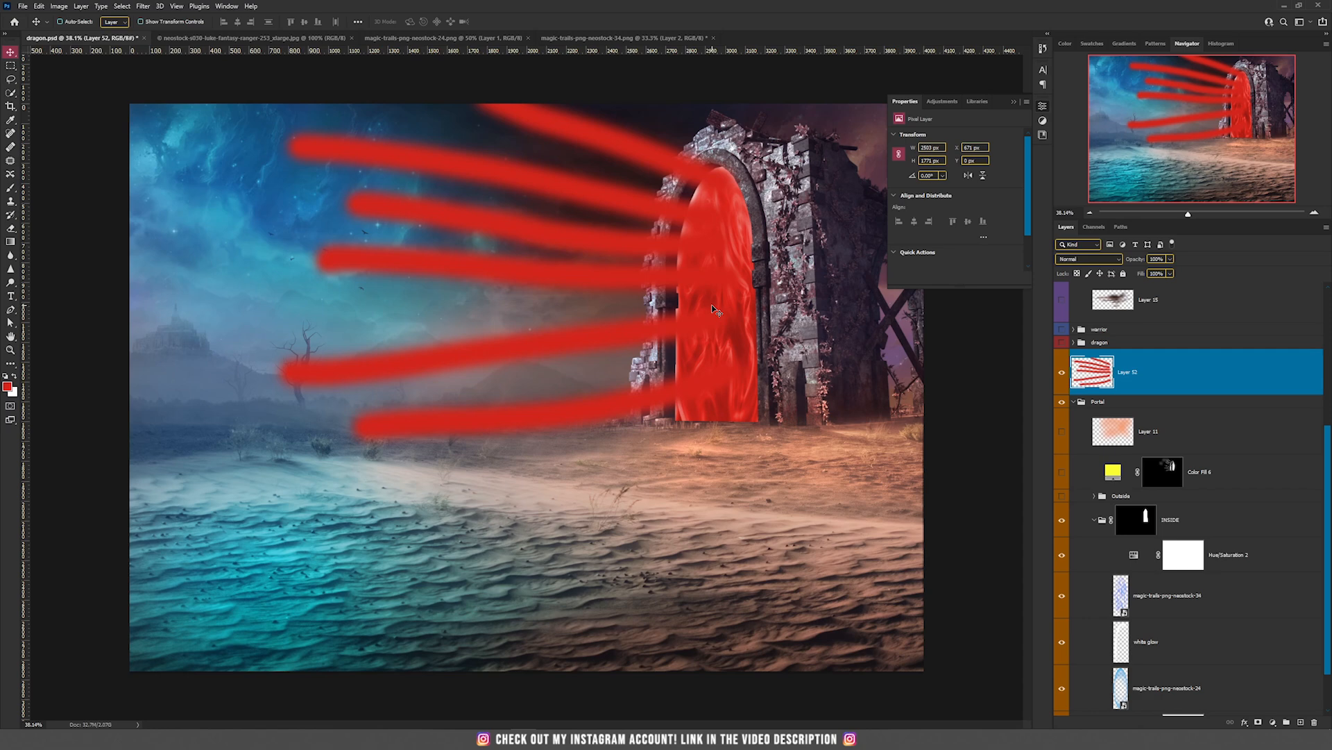
key(Delete)
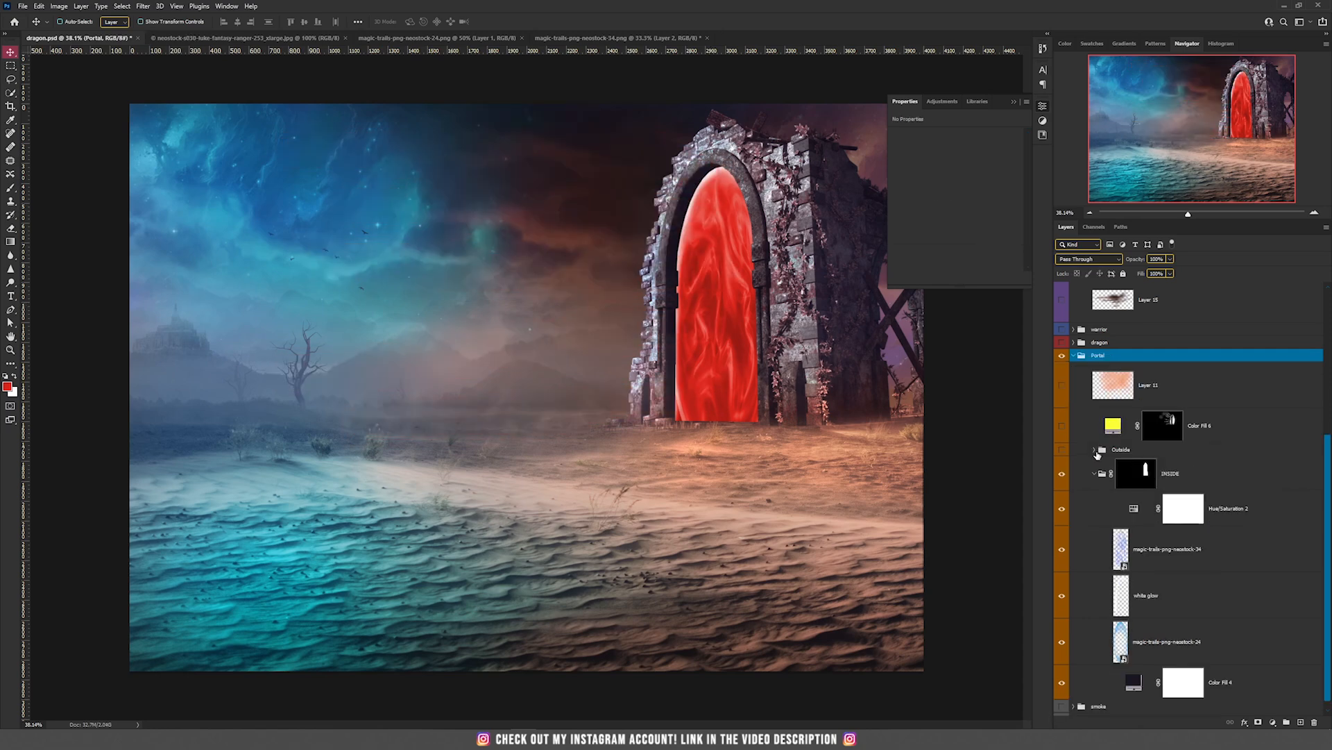
Step: Expand the Outside group and its nested Group 1, and hide the mandala-png-neostock-6 layer
click(1095, 450)
click(1134, 451)
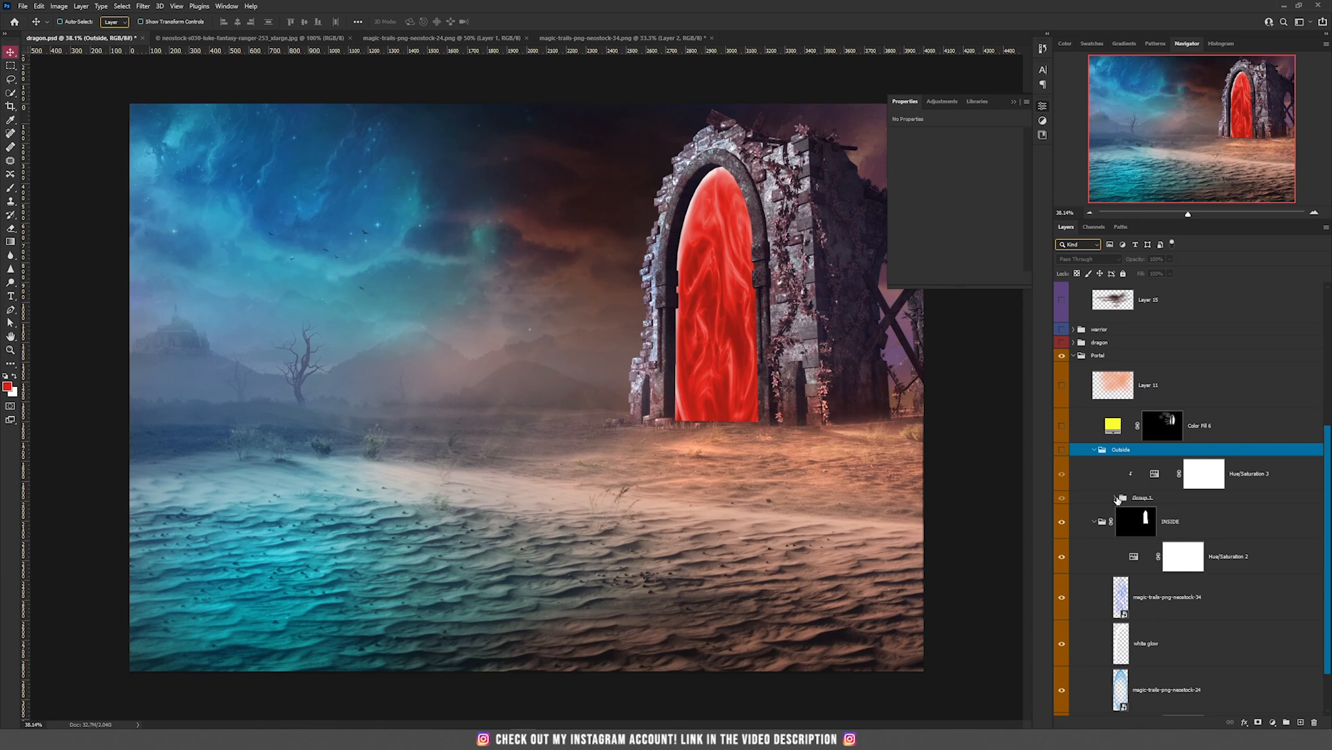
click(1115, 497)
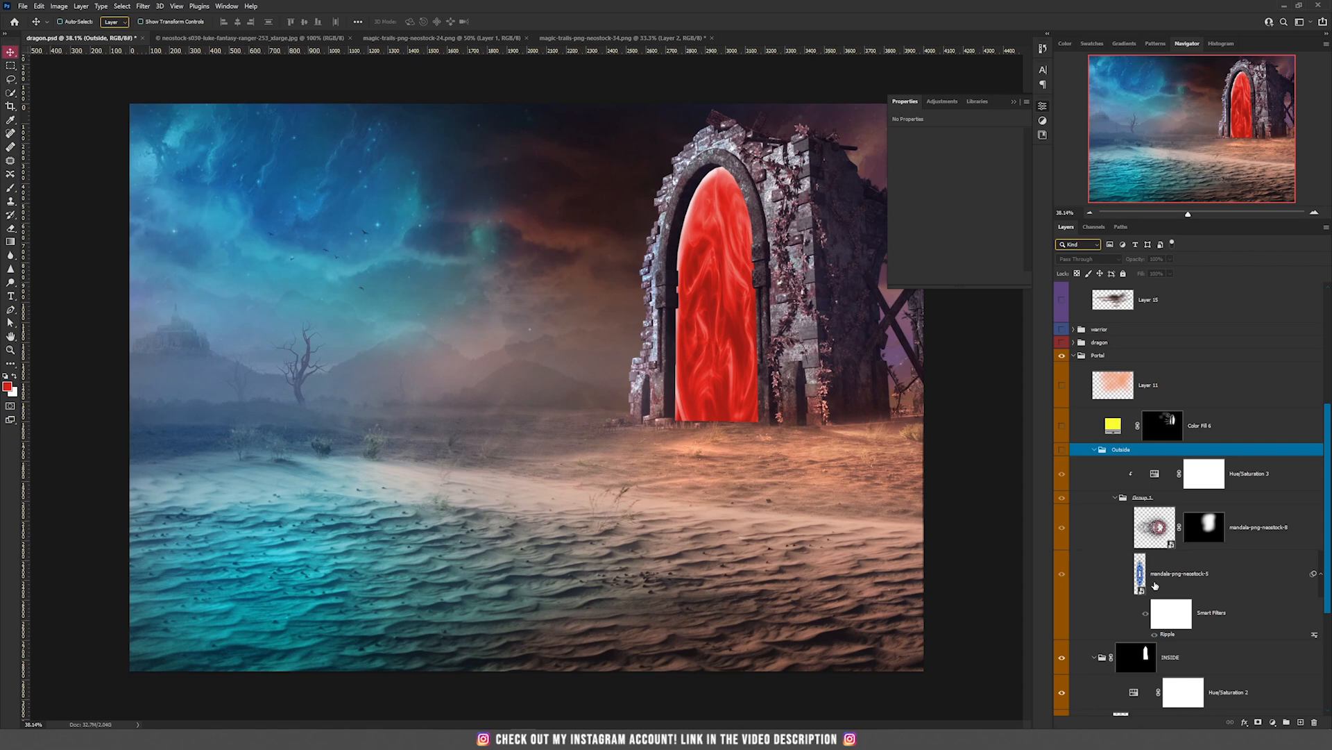
click(1063, 532)
Step: Place a black fill layer beneath the mandala in the mandala-png-neostock-5 smart object, and return to the arch in dragon.psd
click(1140, 573)
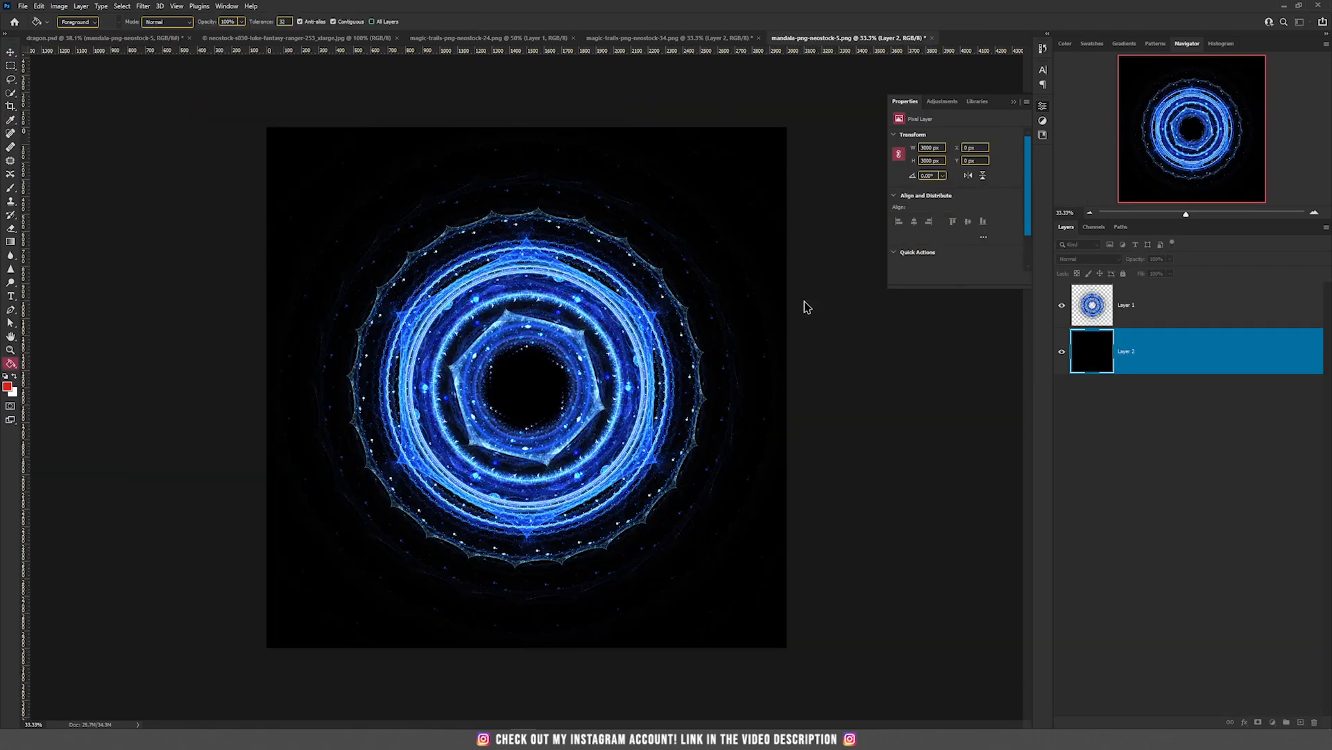
key(v)
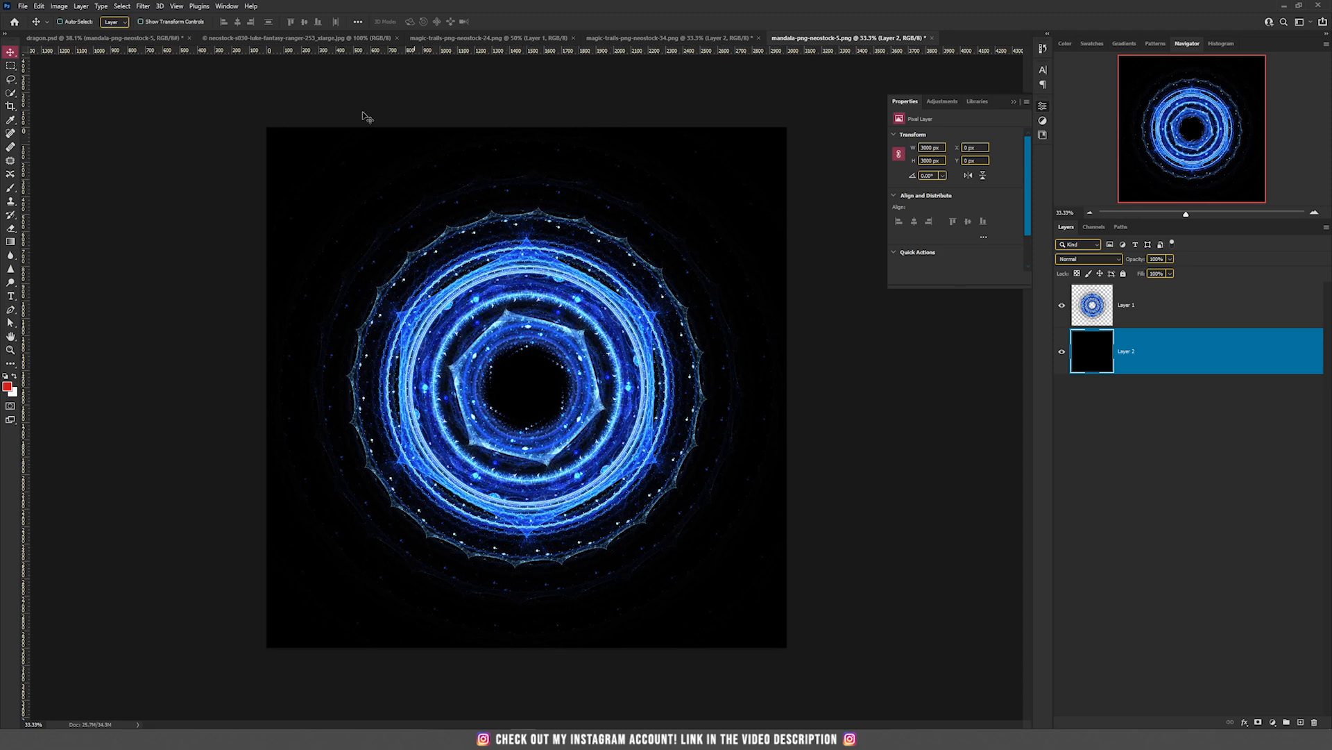
click(105, 38)
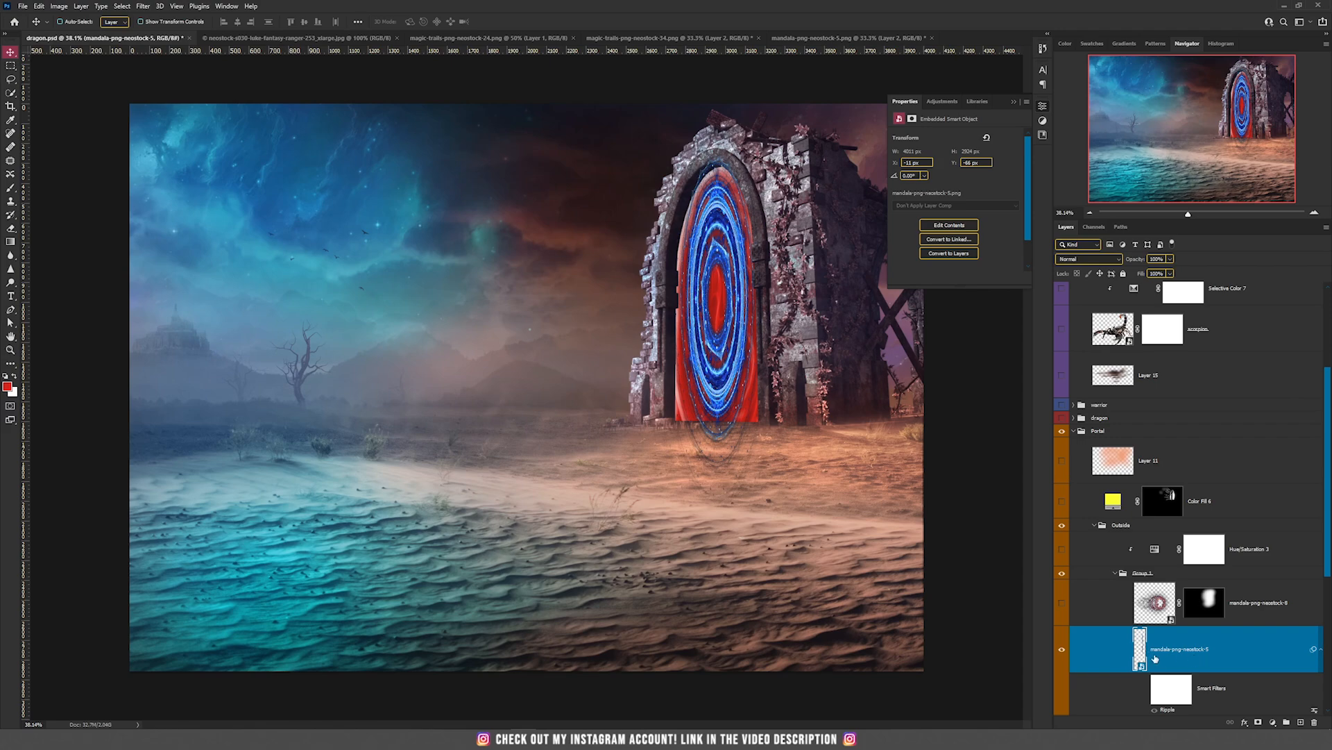
scroll(760, 262, up, 3)
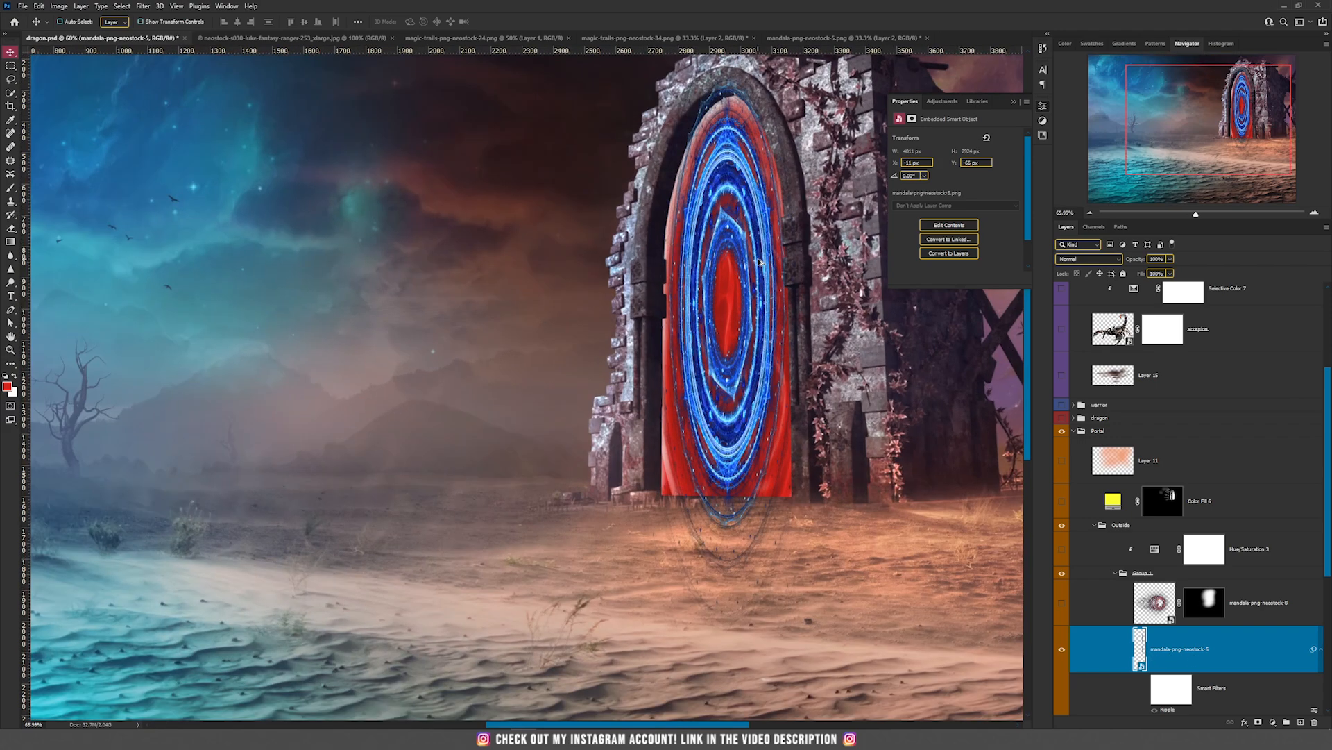
scroll(759, 263, up, 4)
scroll(760, 262, down, 2)
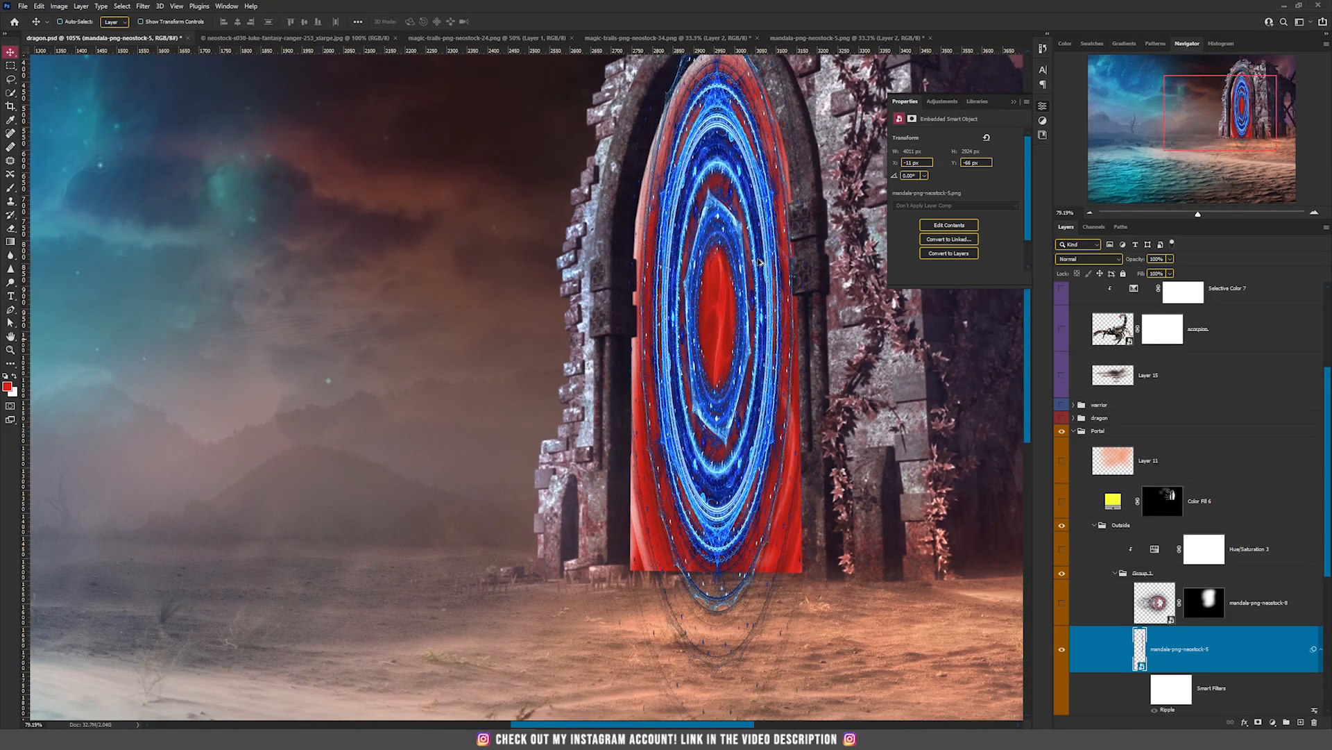
Step: Review the Ripple smart filter's settings on the mandala-png-neostock-5 layer and close them without changes
scroll(760, 263, down, 2)
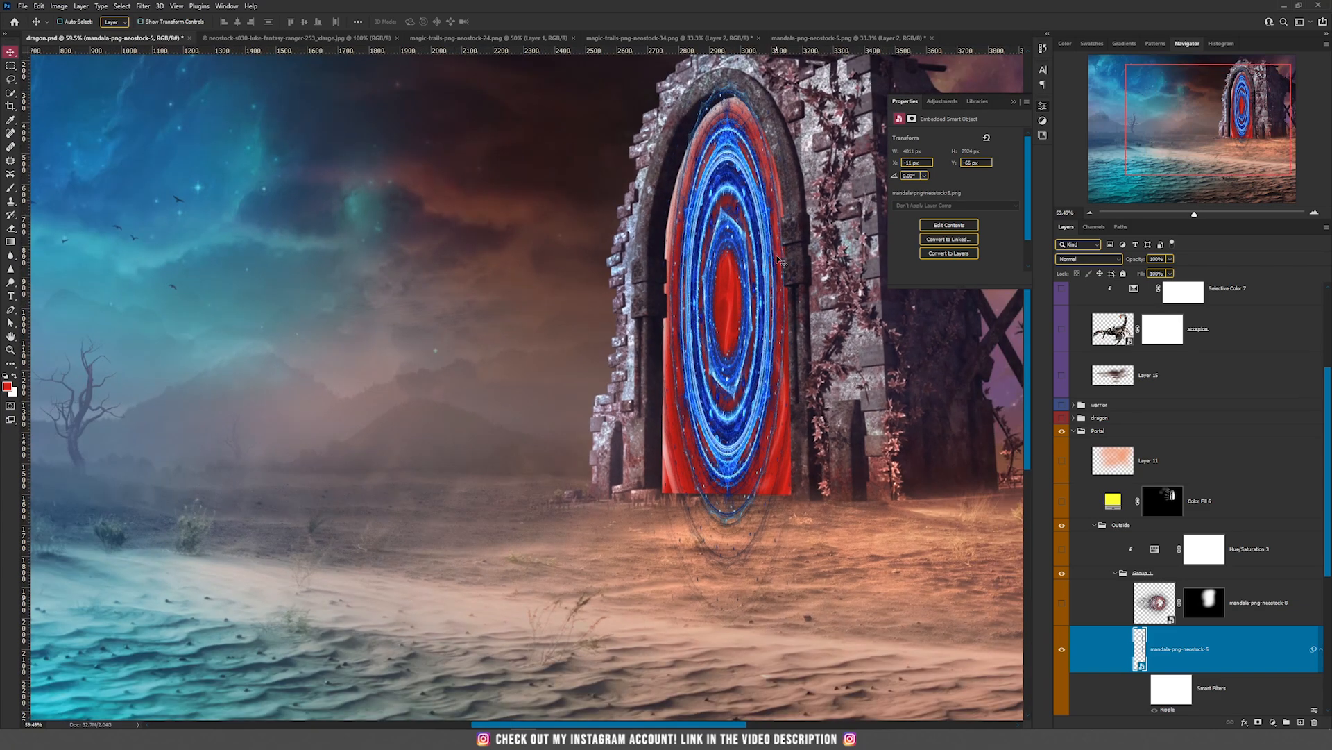
scroll(1191, 645, down, 1)
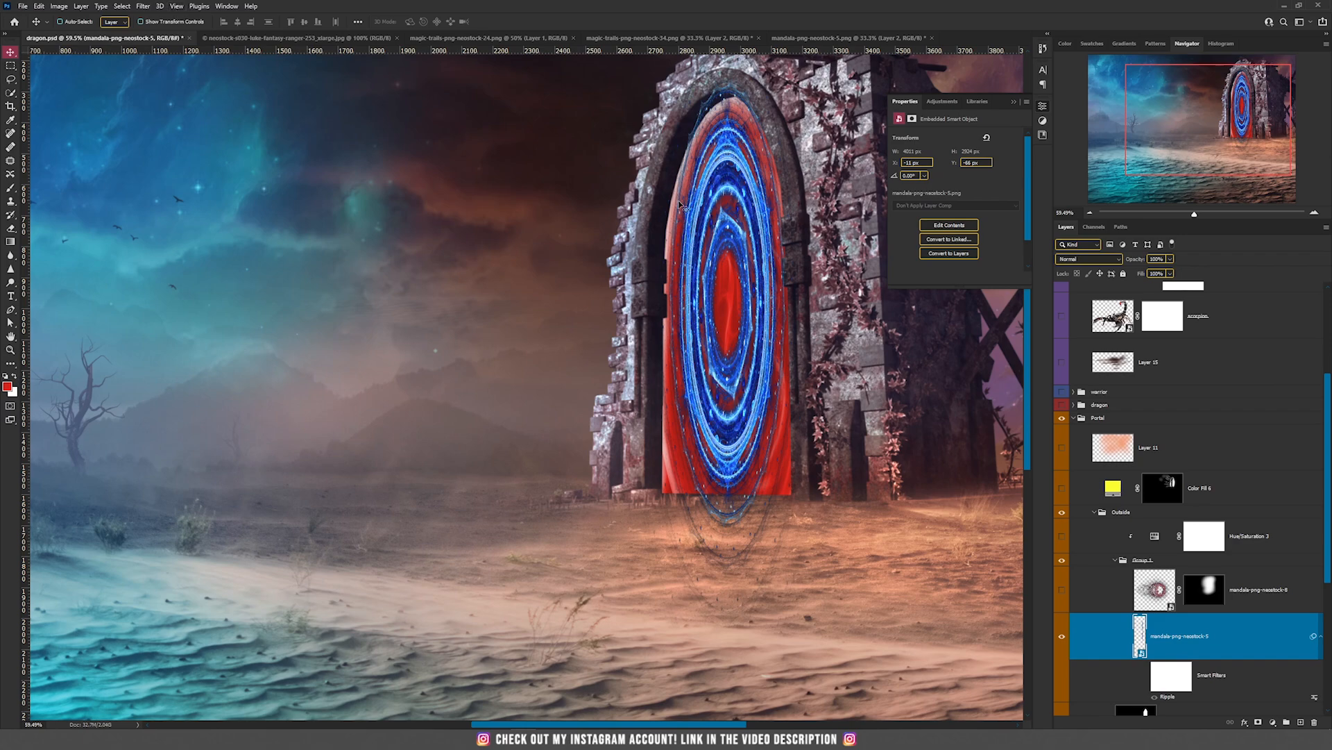
scroll(760, 245, up, 5)
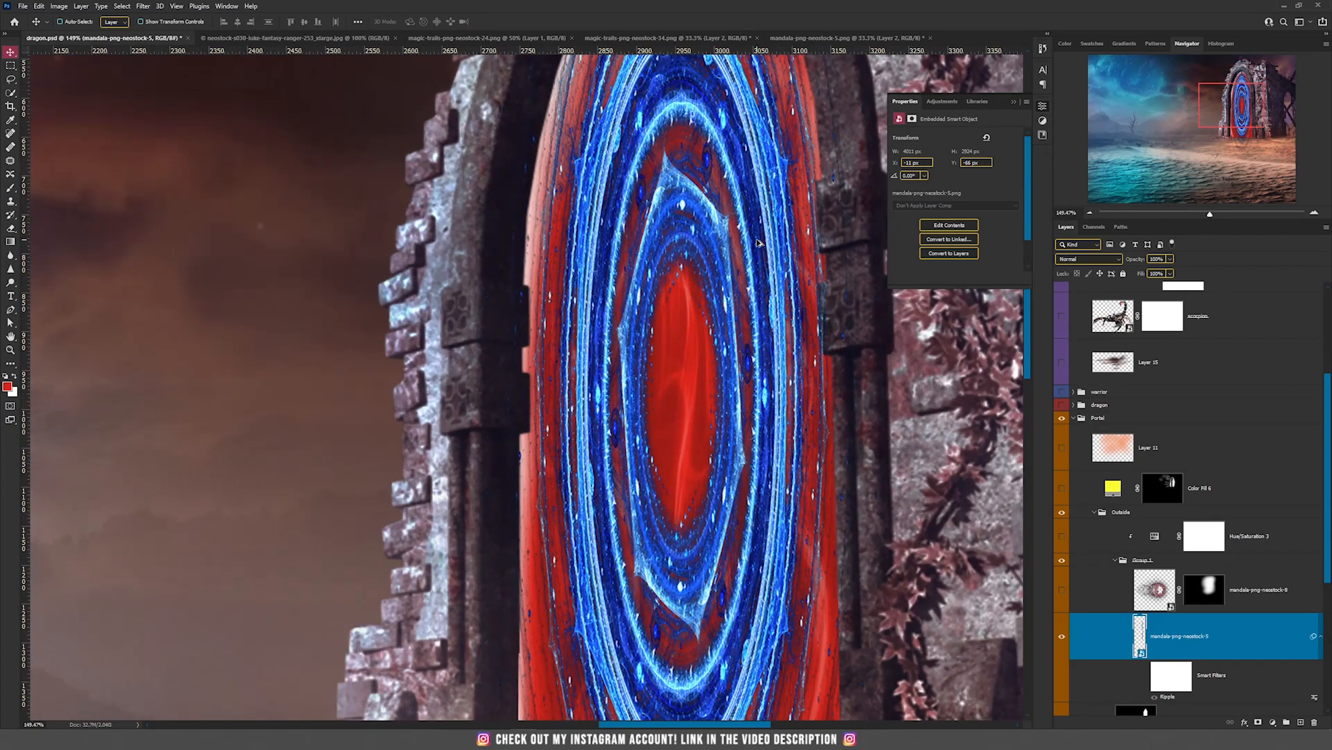
scroll(758, 243, down, 2)
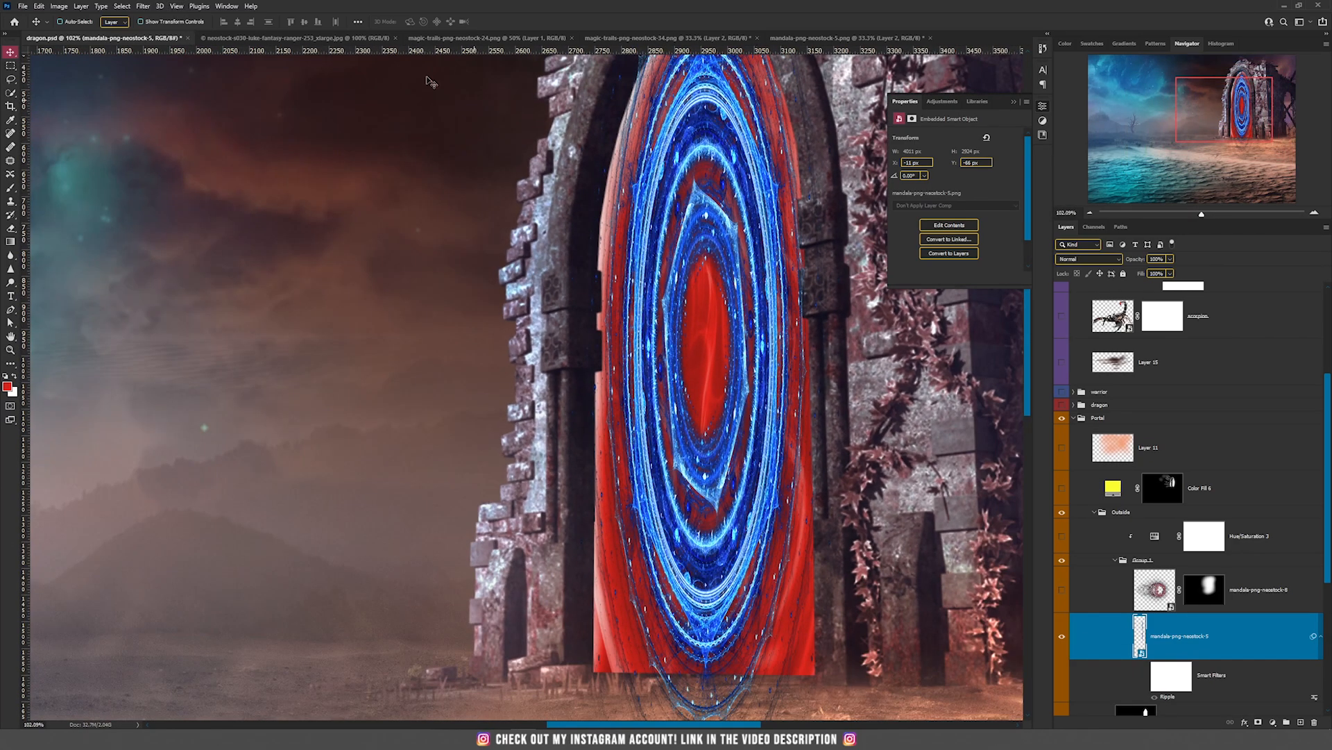
click(143, 8)
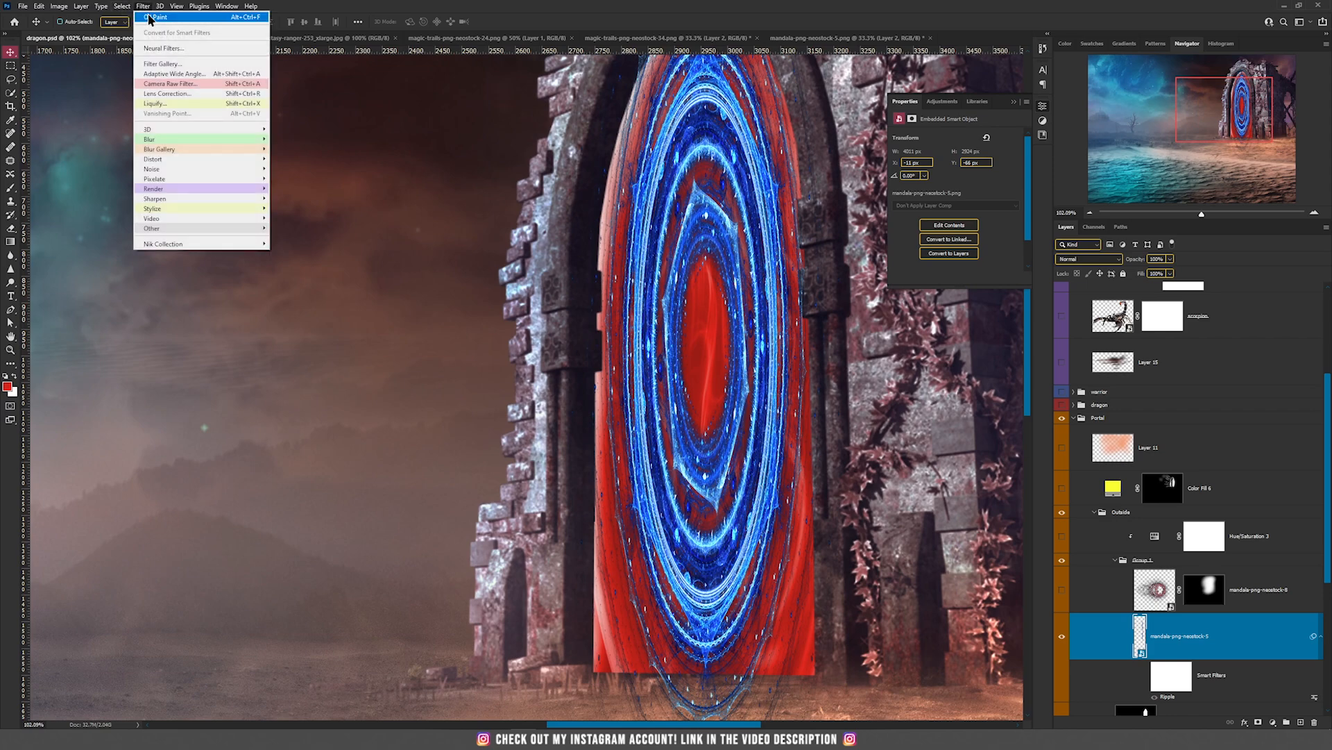
mouse_move(186, 160)
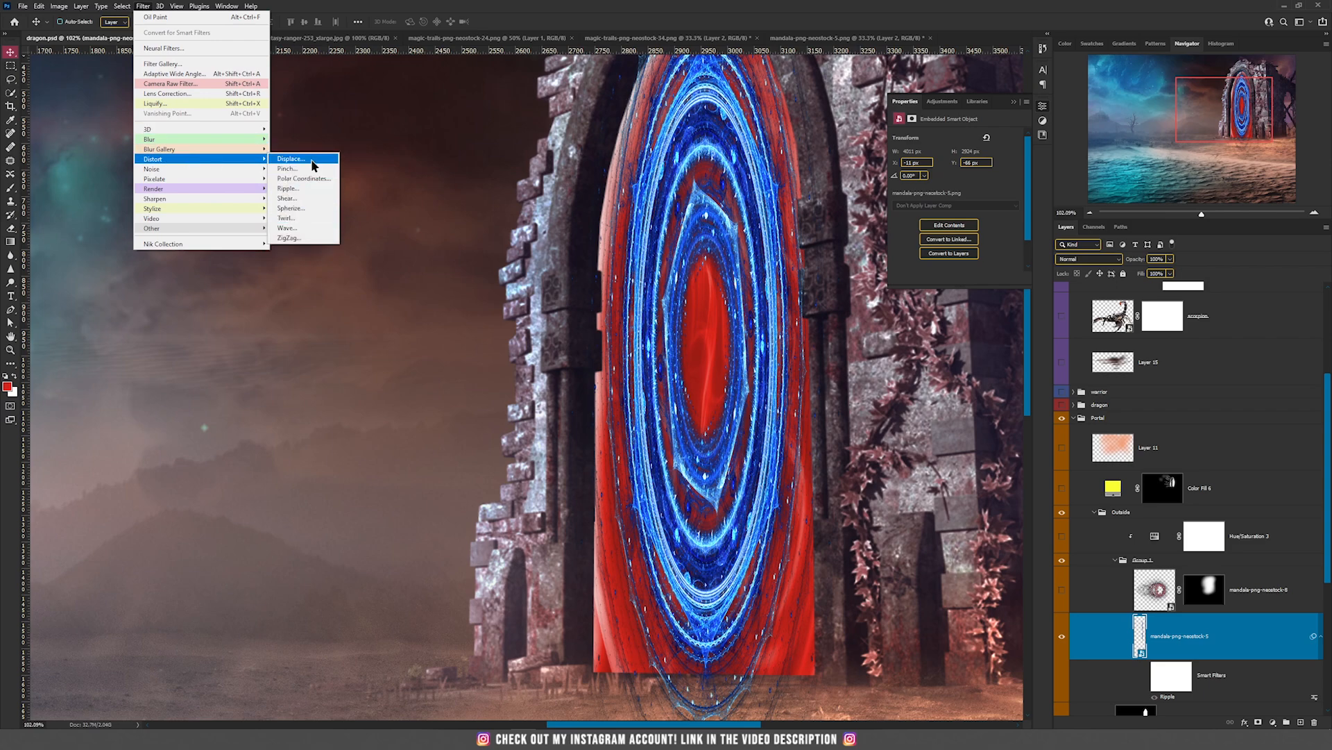
click(1146, 676)
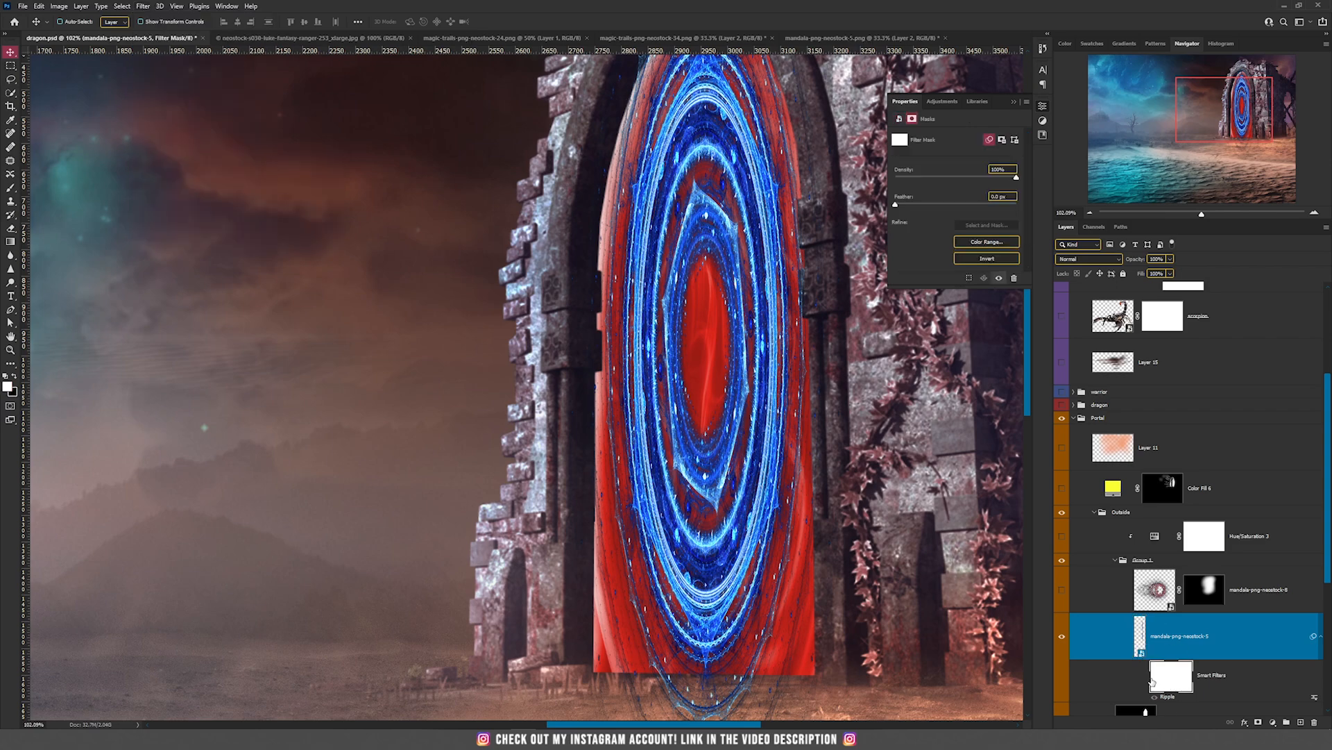
double_click(1166, 696)
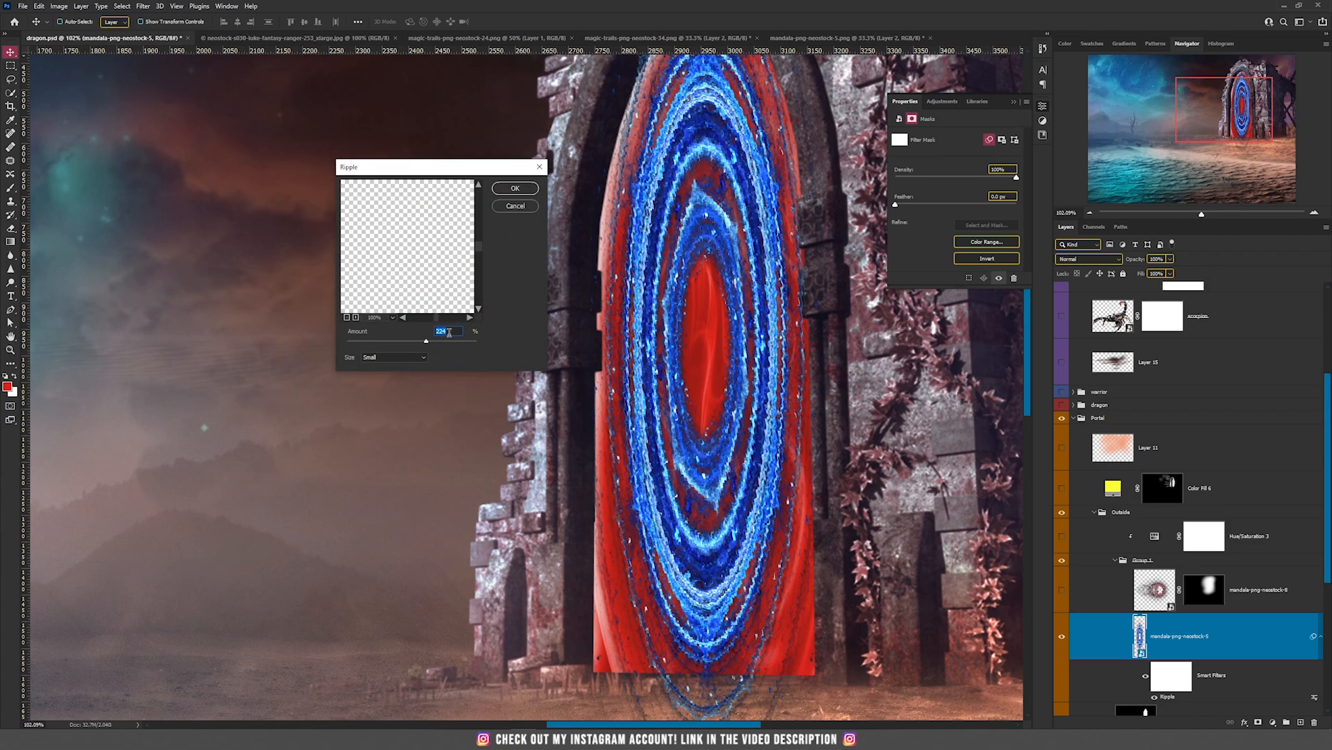
drag(463, 170, 399, 154)
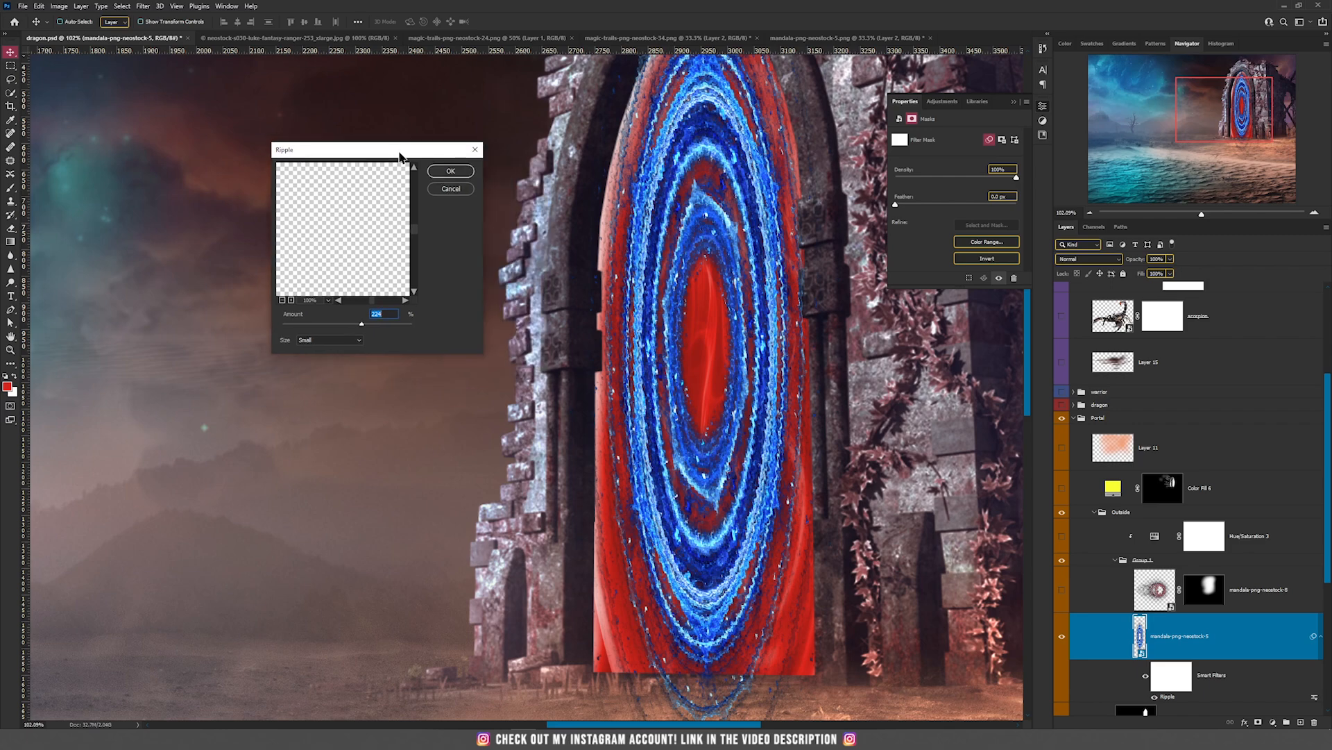
click(459, 194)
Step: Compare the blue mandala with its smart filters on and off, and leave the smart filters hidden
scroll(767, 353, up, 3)
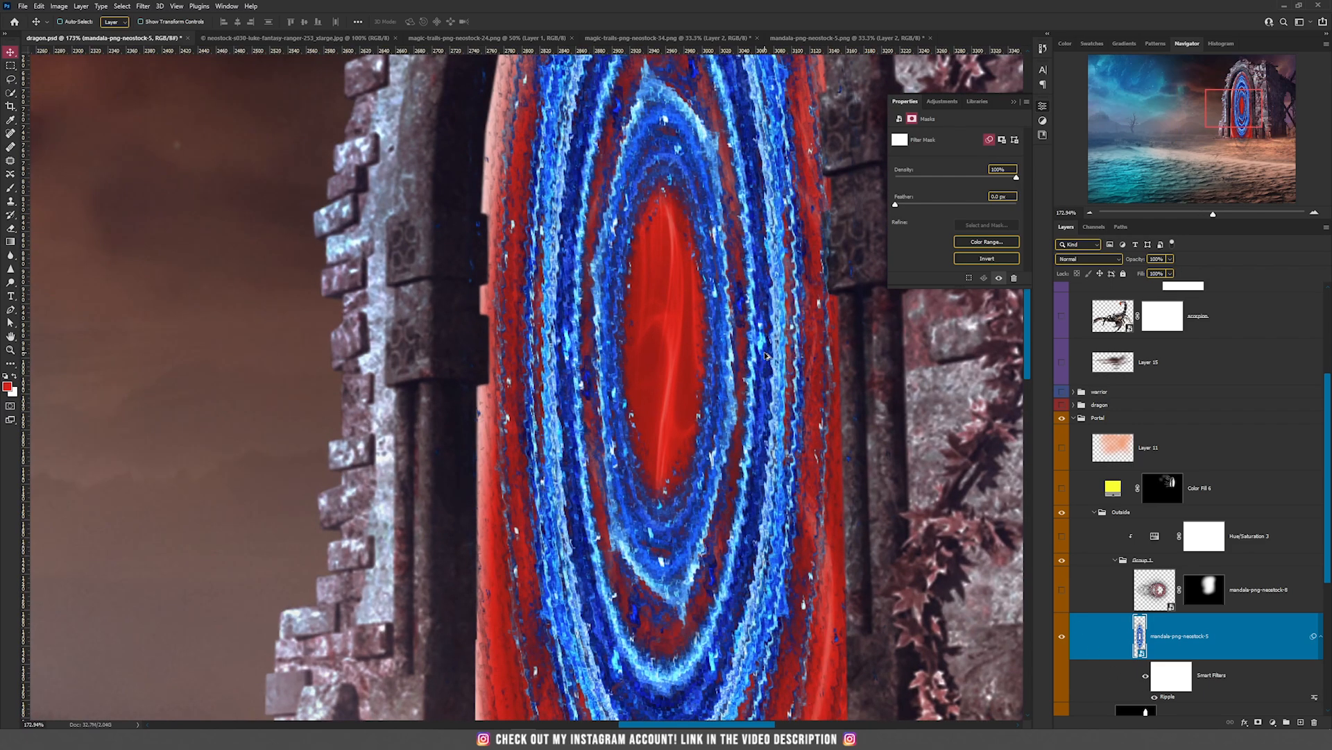
click(1146, 675)
click(1145, 675)
click(1145, 675)
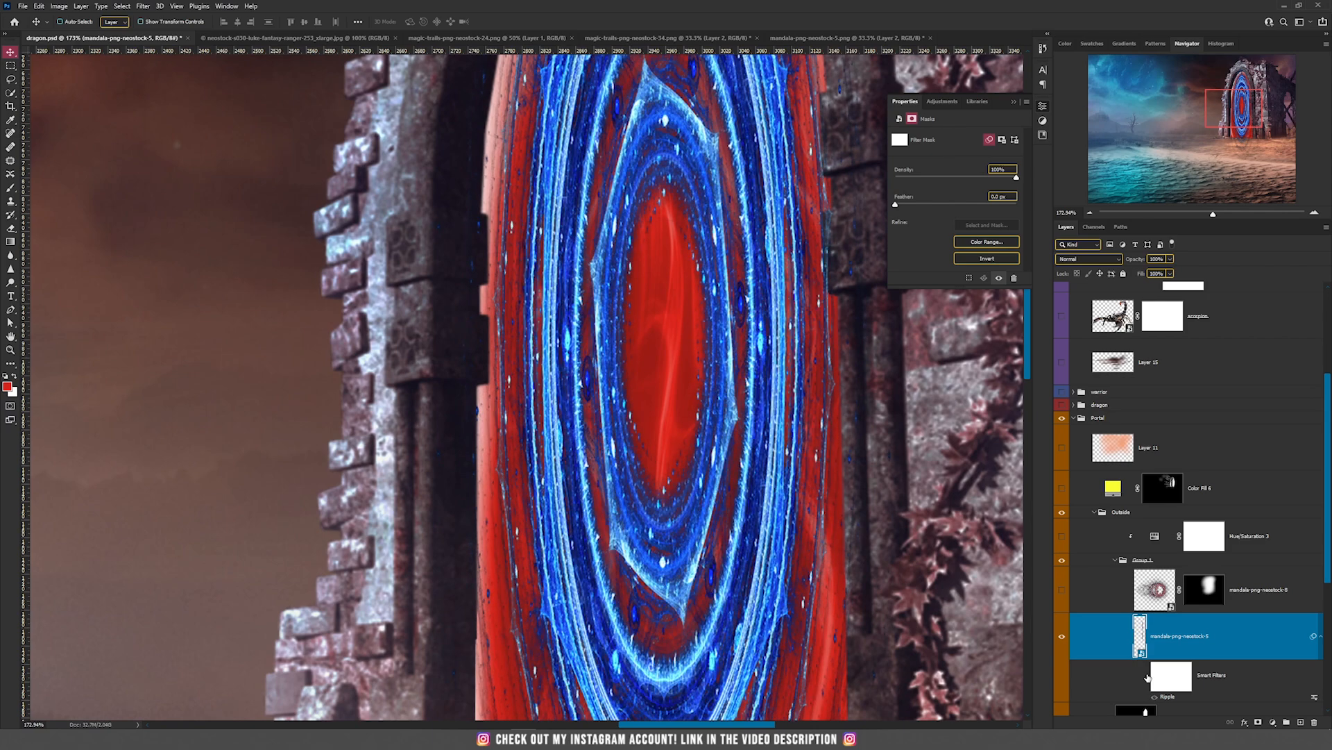
click(1146, 675)
scroll(805, 458, down, 1)
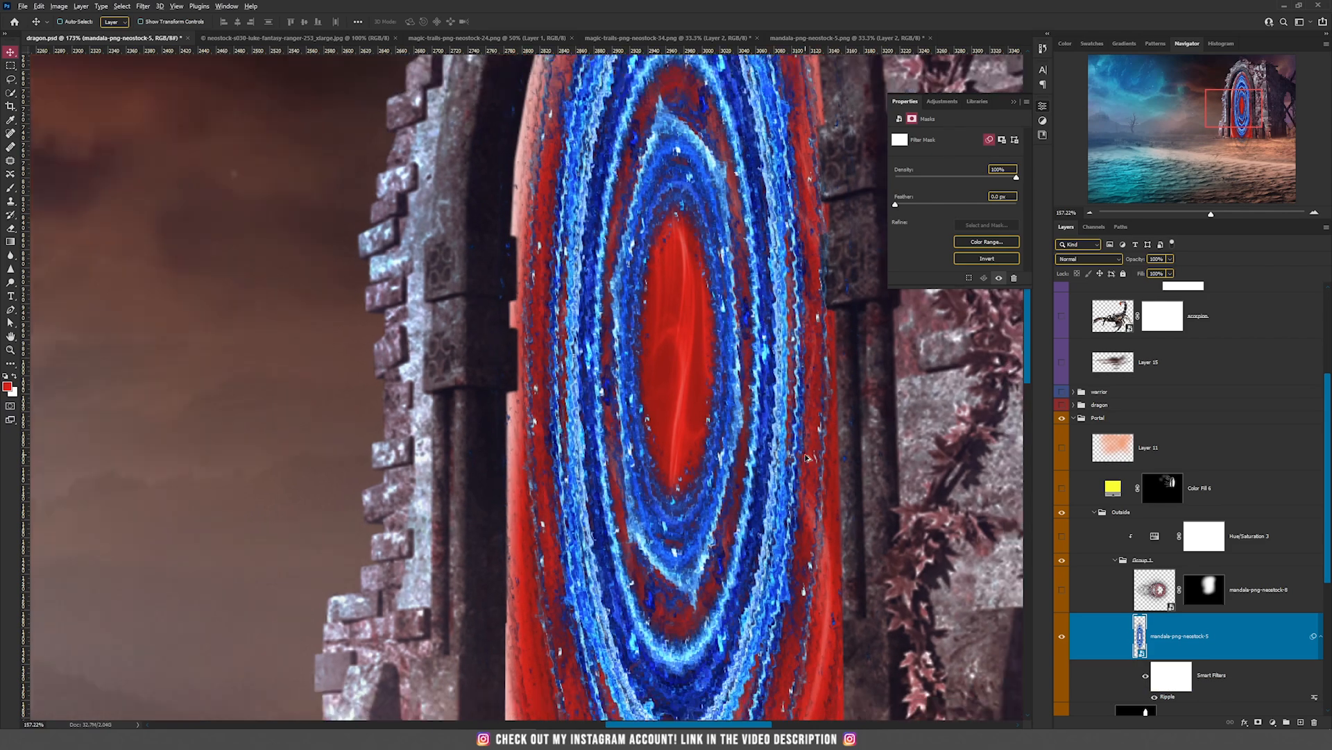
scroll(805, 458, down, 3)
click(1145, 676)
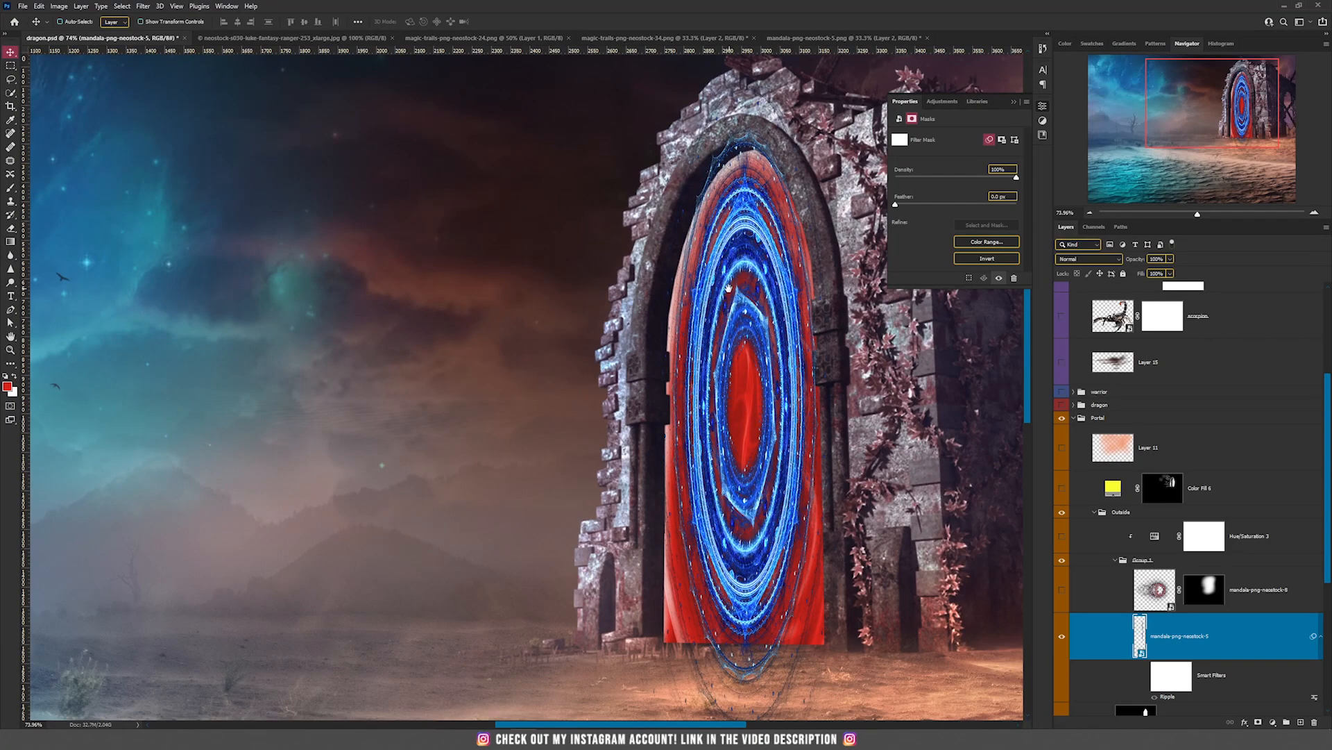
Step: Show the mandala-png-neostock-6 layer in Group 1 of the Outside group
drag(729, 288, 541, 334)
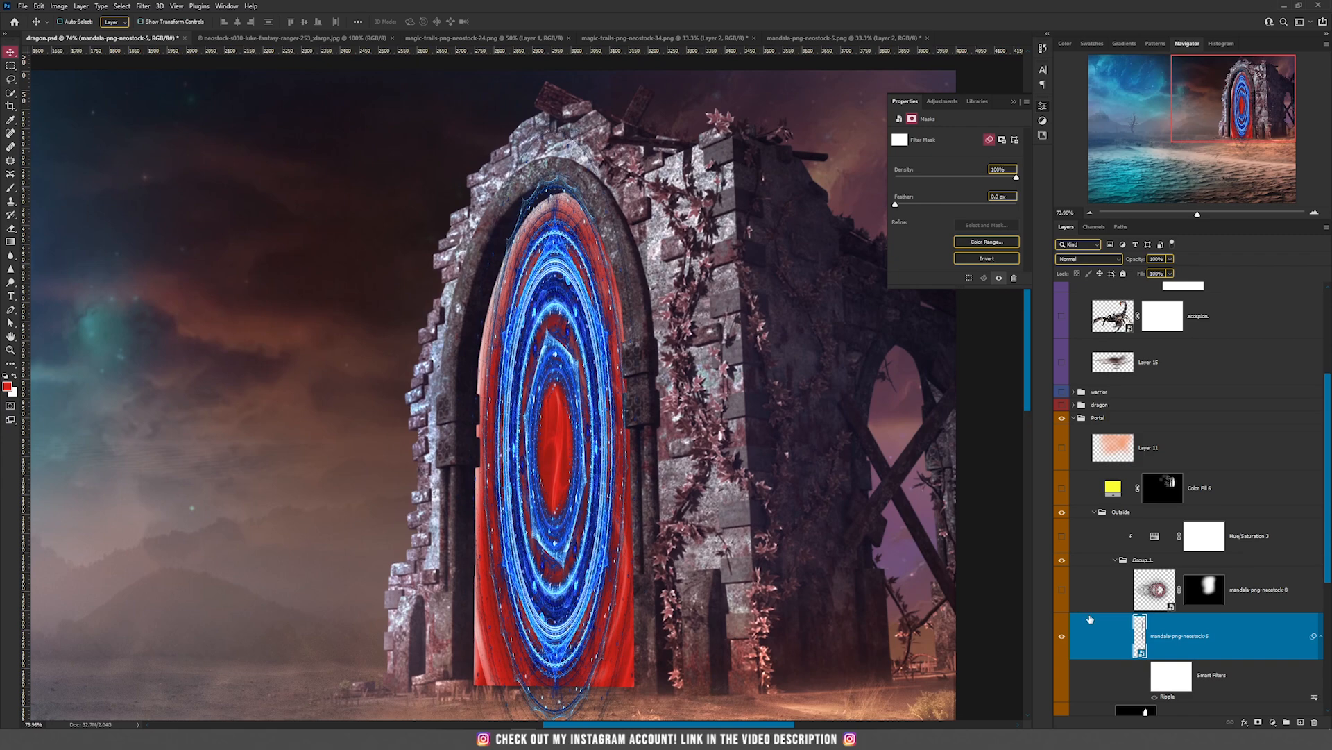
click(1062, 589)
scroll(992, 490, down, 2)
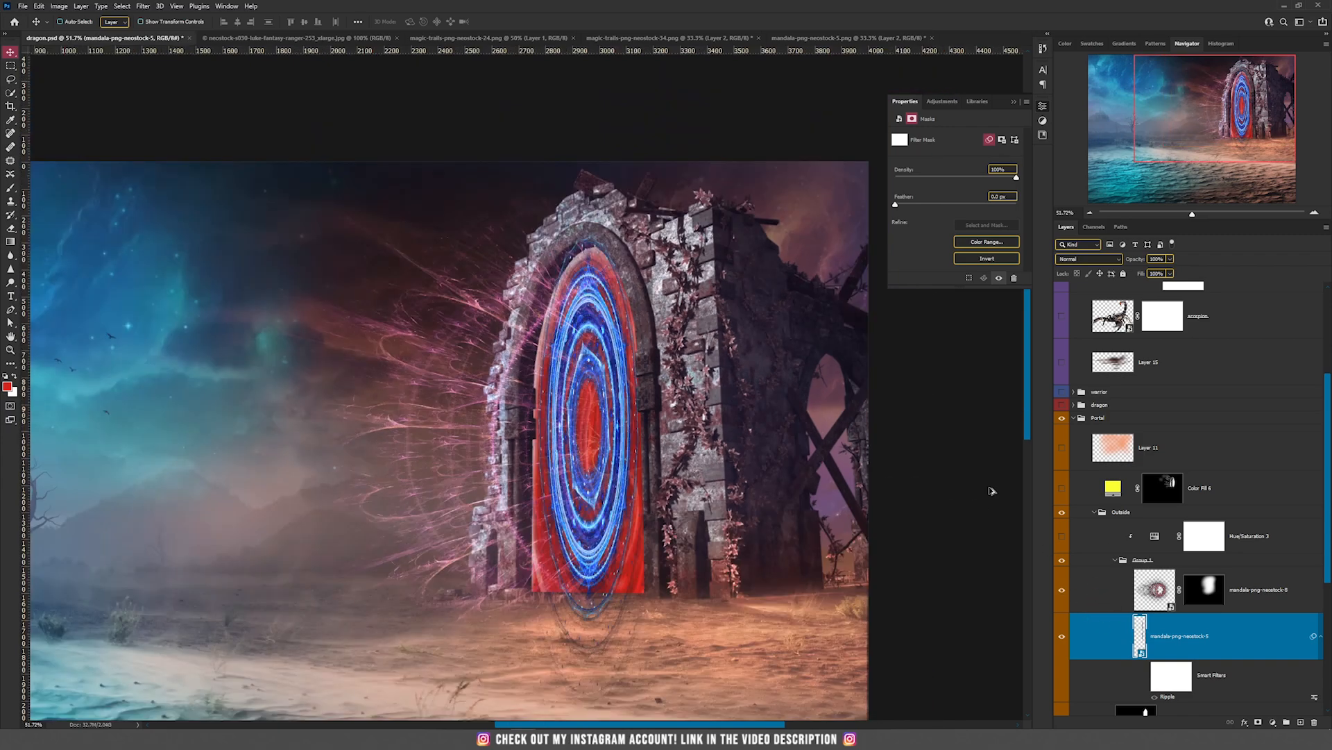
Step: Add a black-filled layer beneath the mandala in the mandala-png-neostock-6 smart object, and return to dragon.psd
double_click(1171, 595)
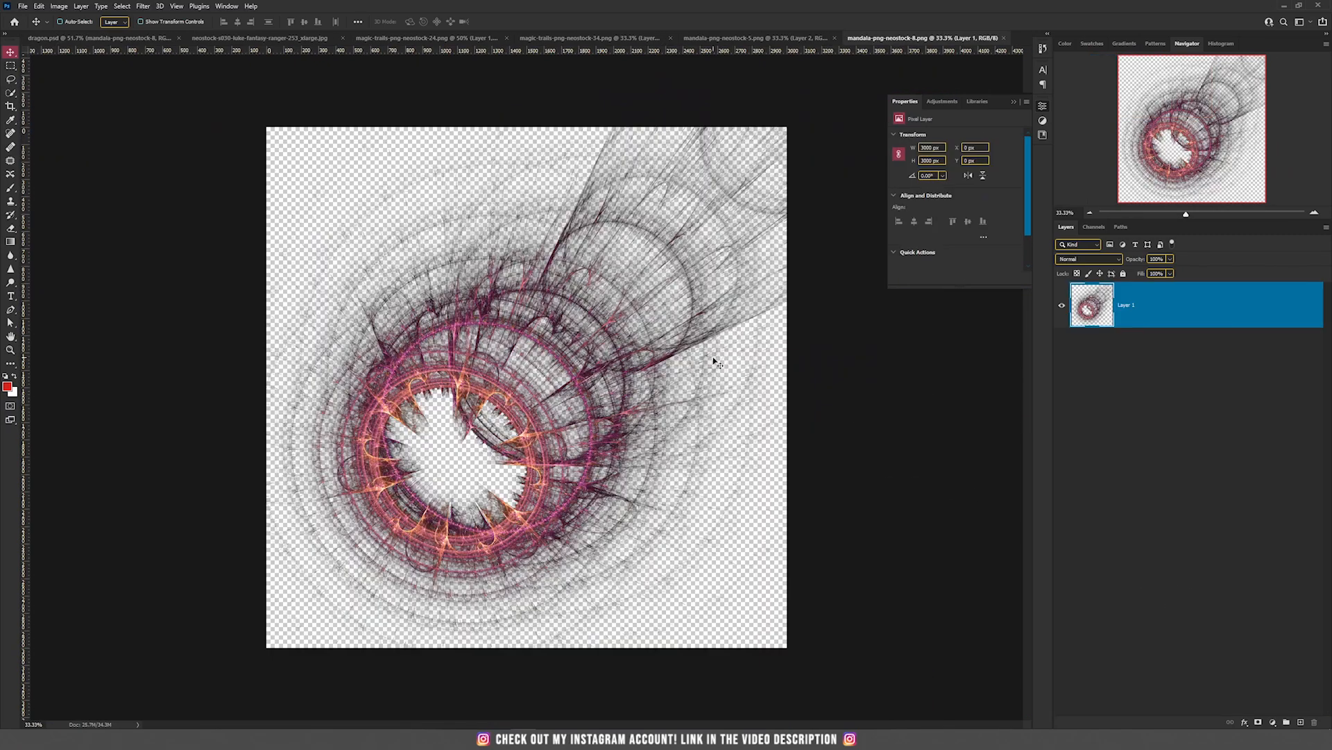
ctrl+click(1301, 721)
key(d)
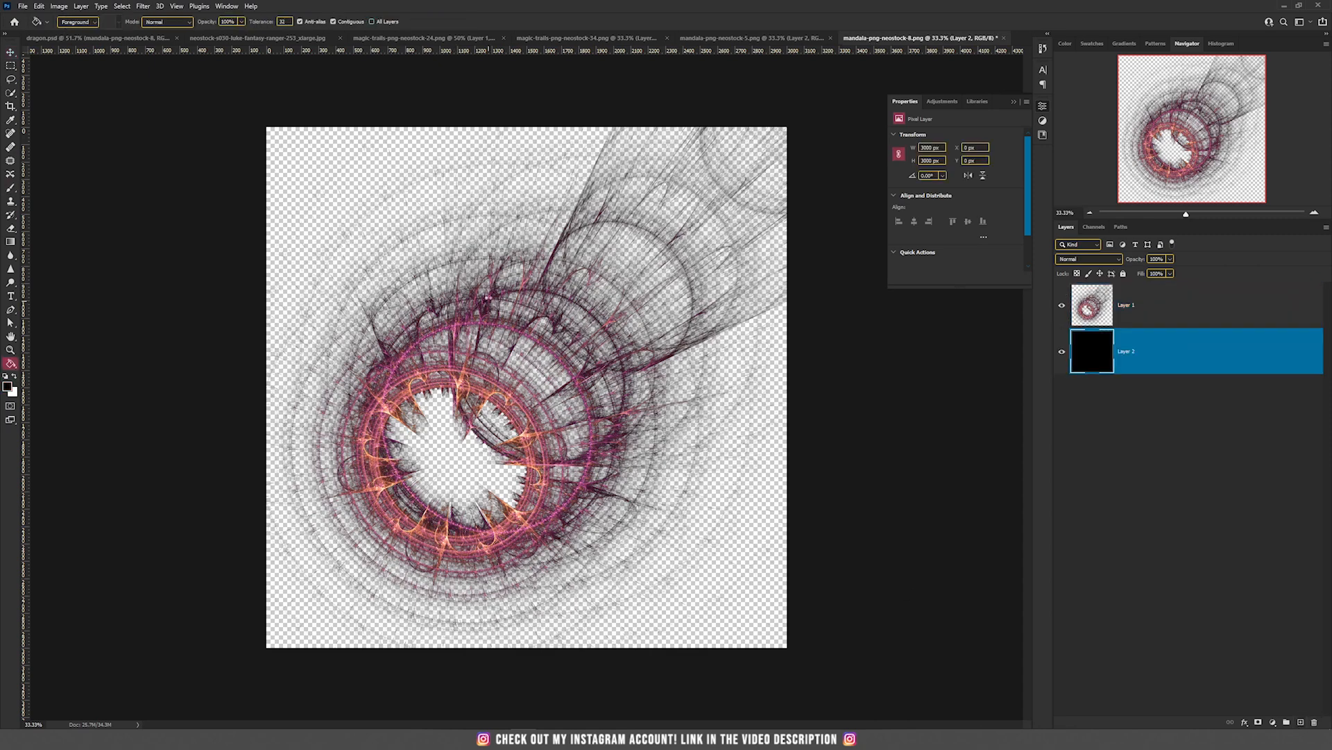
key(alt+BackSpace)
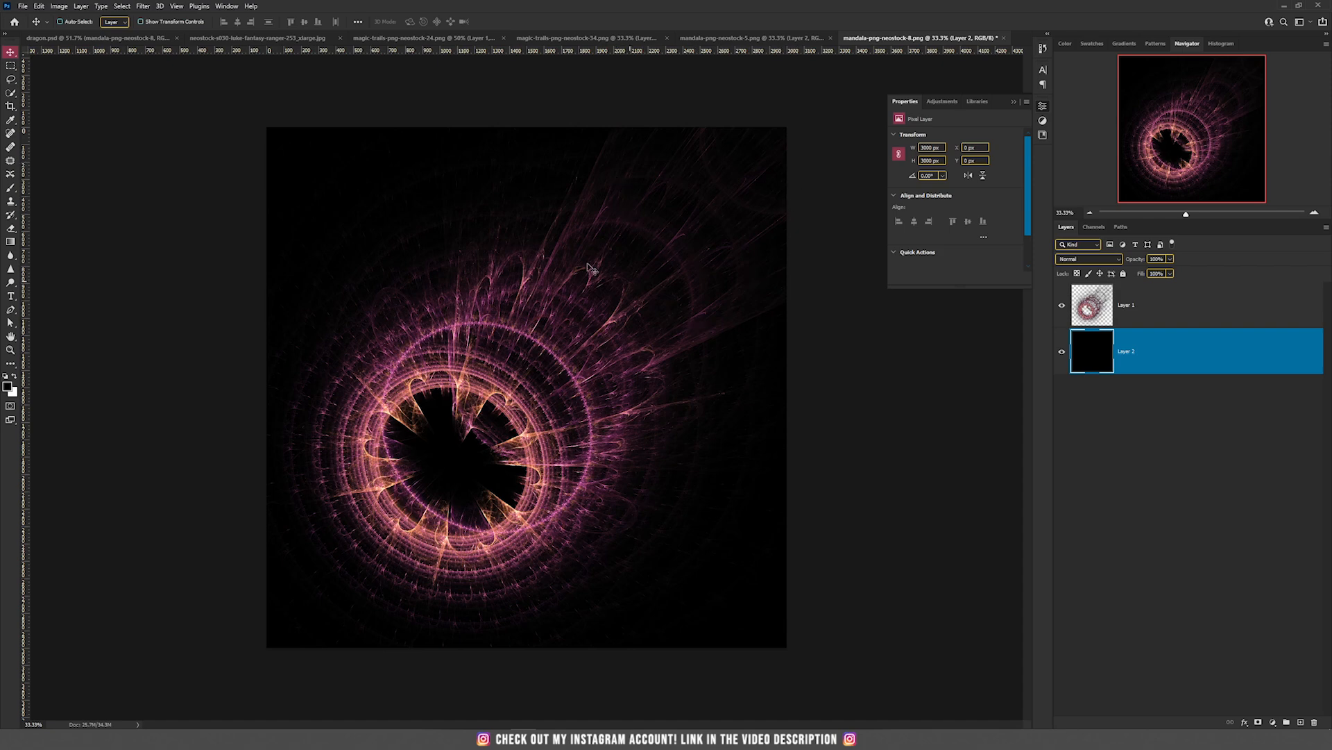
click(115, 39)
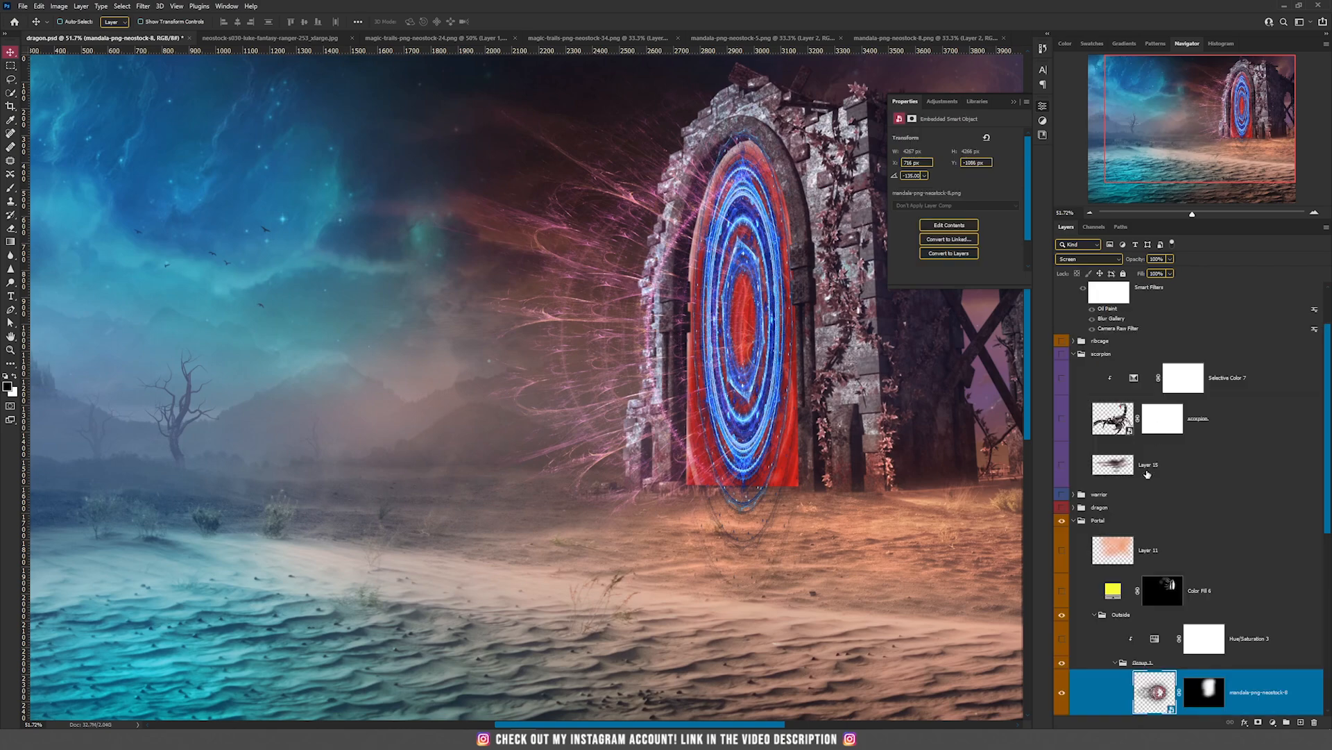
Step: Disable the layer mask of mandala-png-neostock-6 to view the whole mandala around the arch, and enable it again
scroll(1212, 661, down, 2)
shift+click(1212, 661)
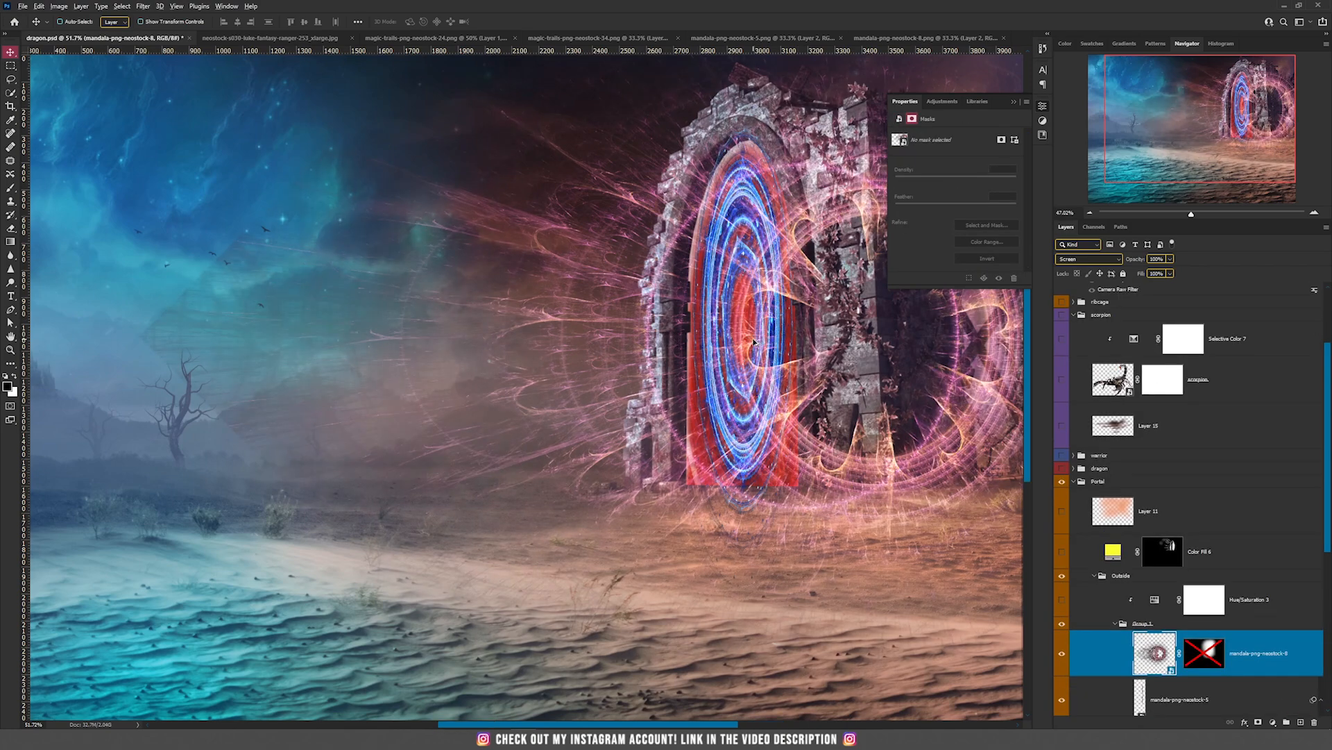
scroll(729, 326, down, 2)
drag(709, 314, 742, 340)
shift+click(1216, 663)
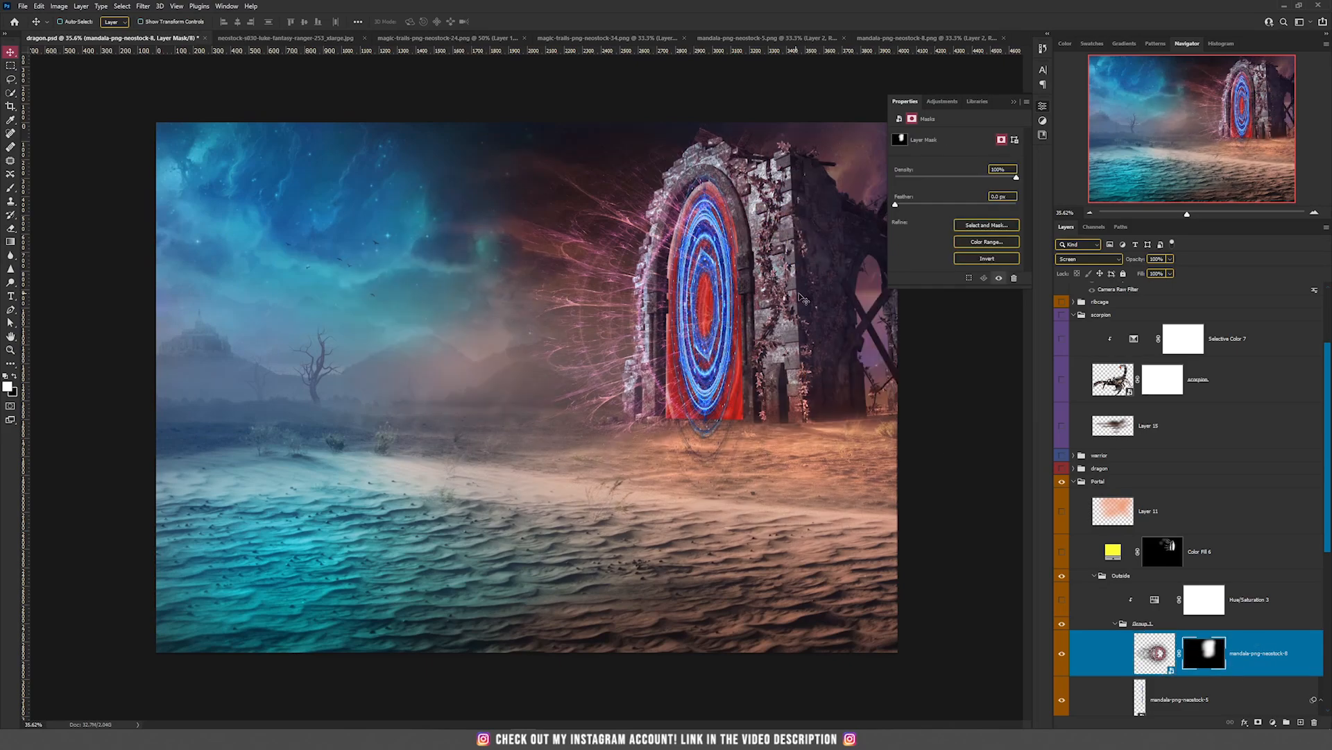
scroll(656, 238, up, 3)
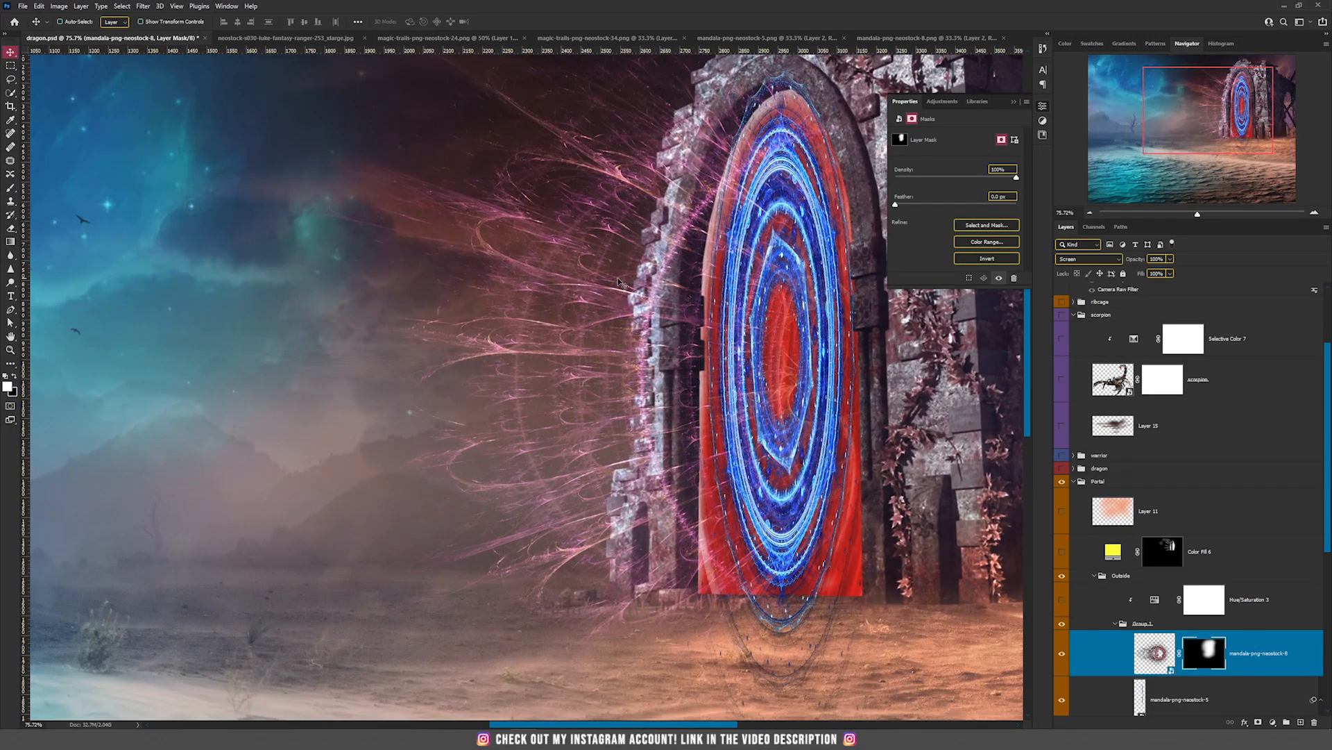
scroll(637, 298, down, 3)
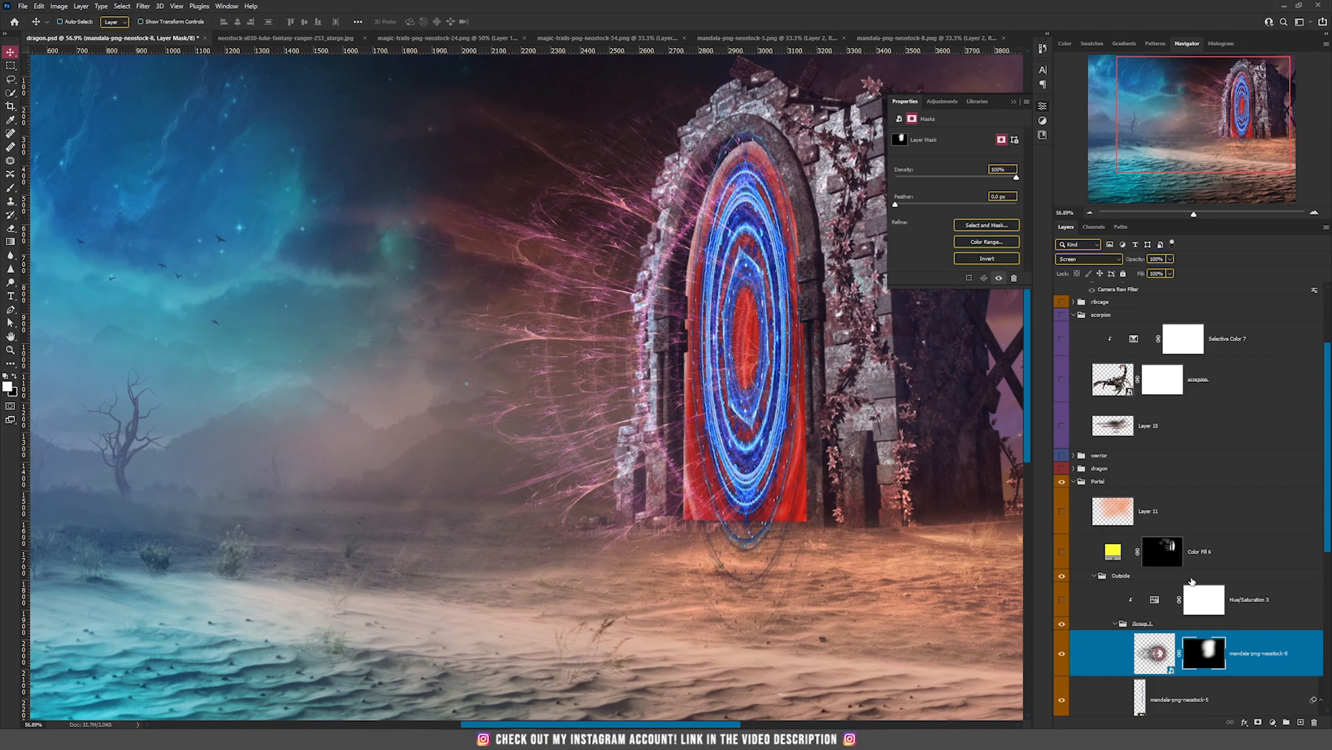
Step: Show the Hue/Saturation 3 adjustment clipped to Group 1 and open its properties
scroll(1193, 581, down, 2)
scroll(705, 336, down, 2)
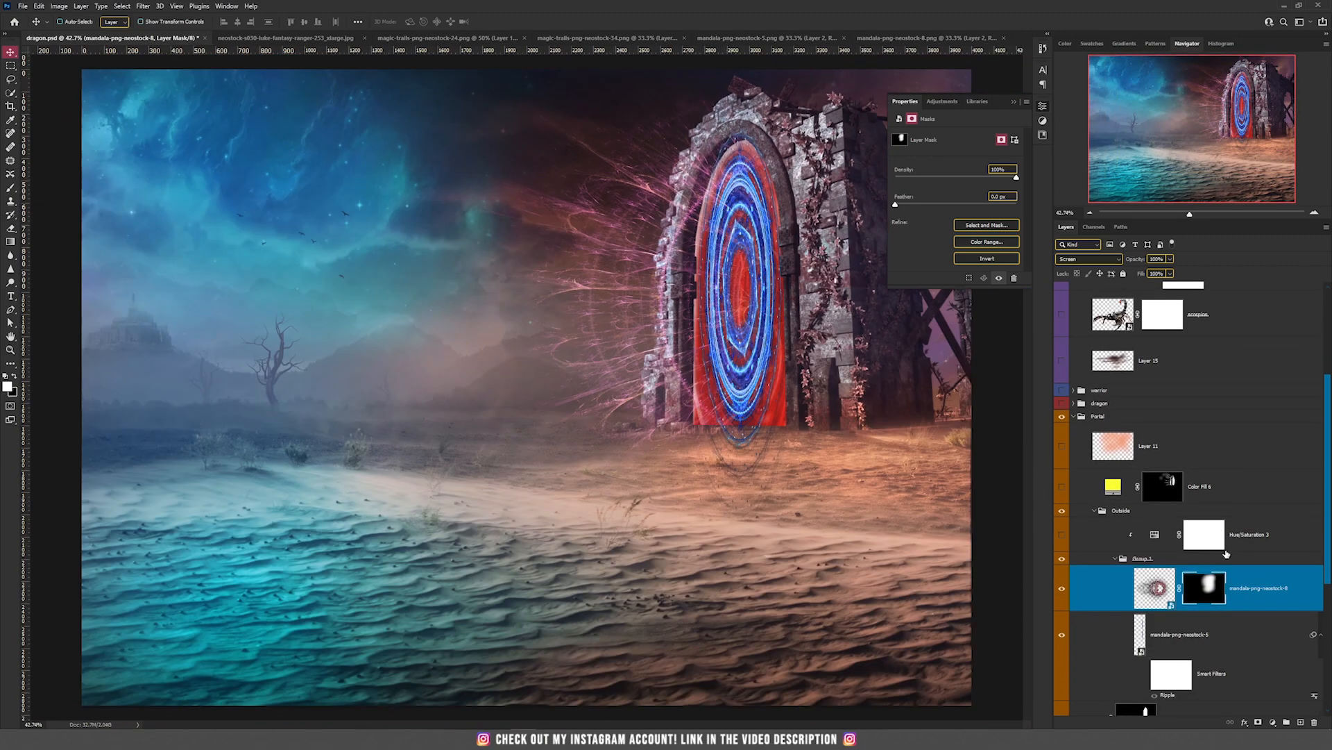
click(1062, 534)
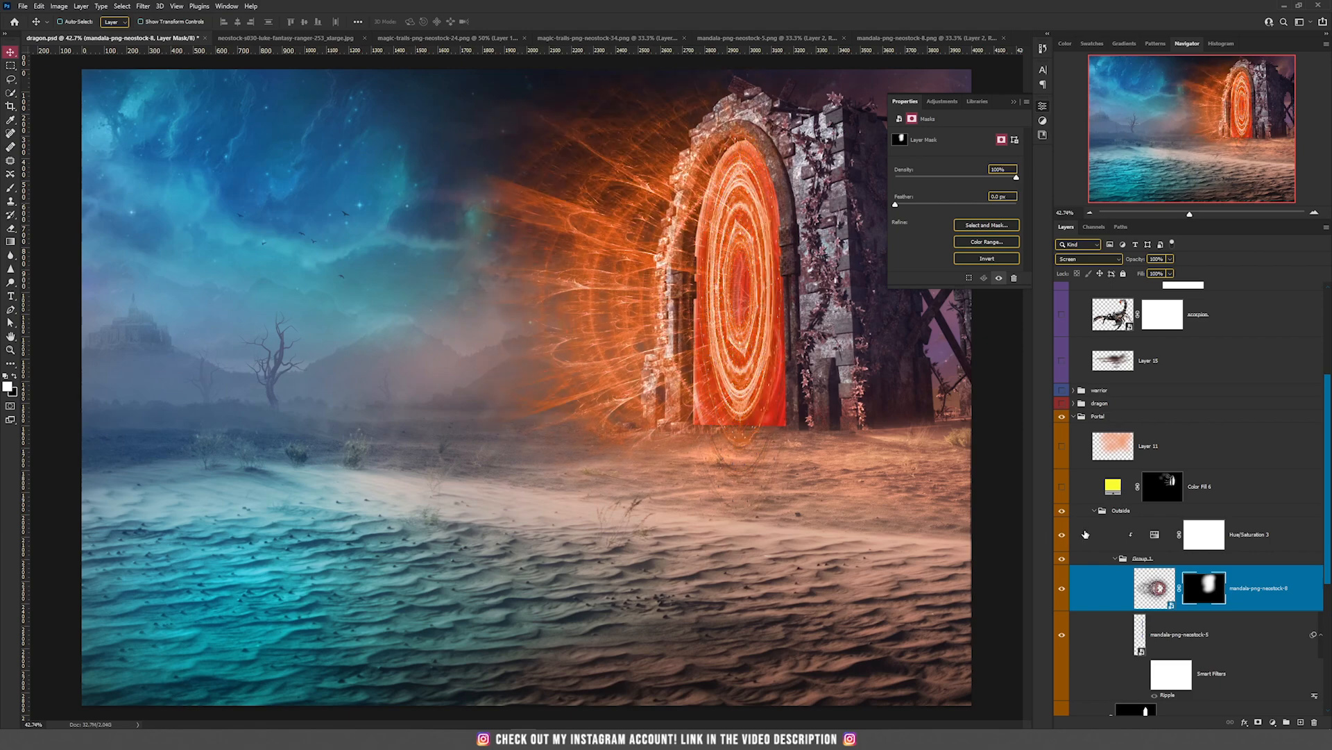
click(1154, 533)
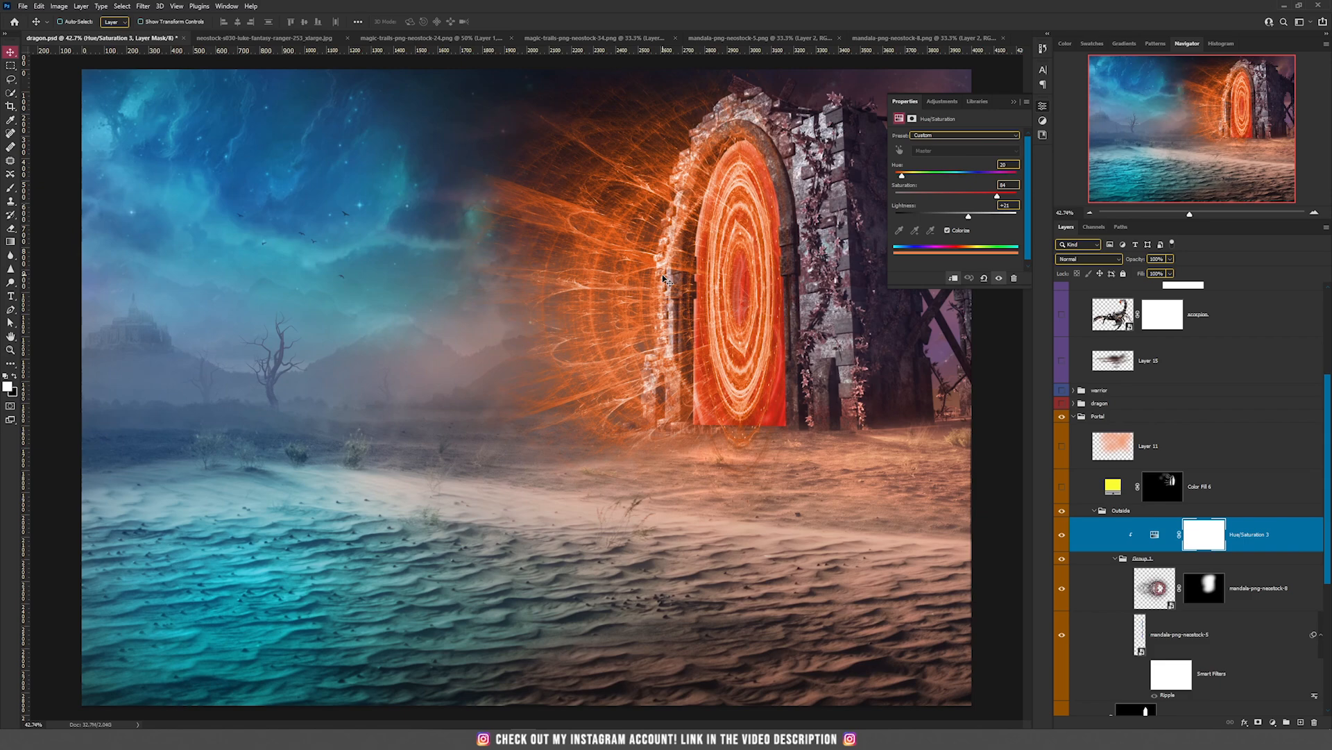
scroll(664, 278, down, 1)
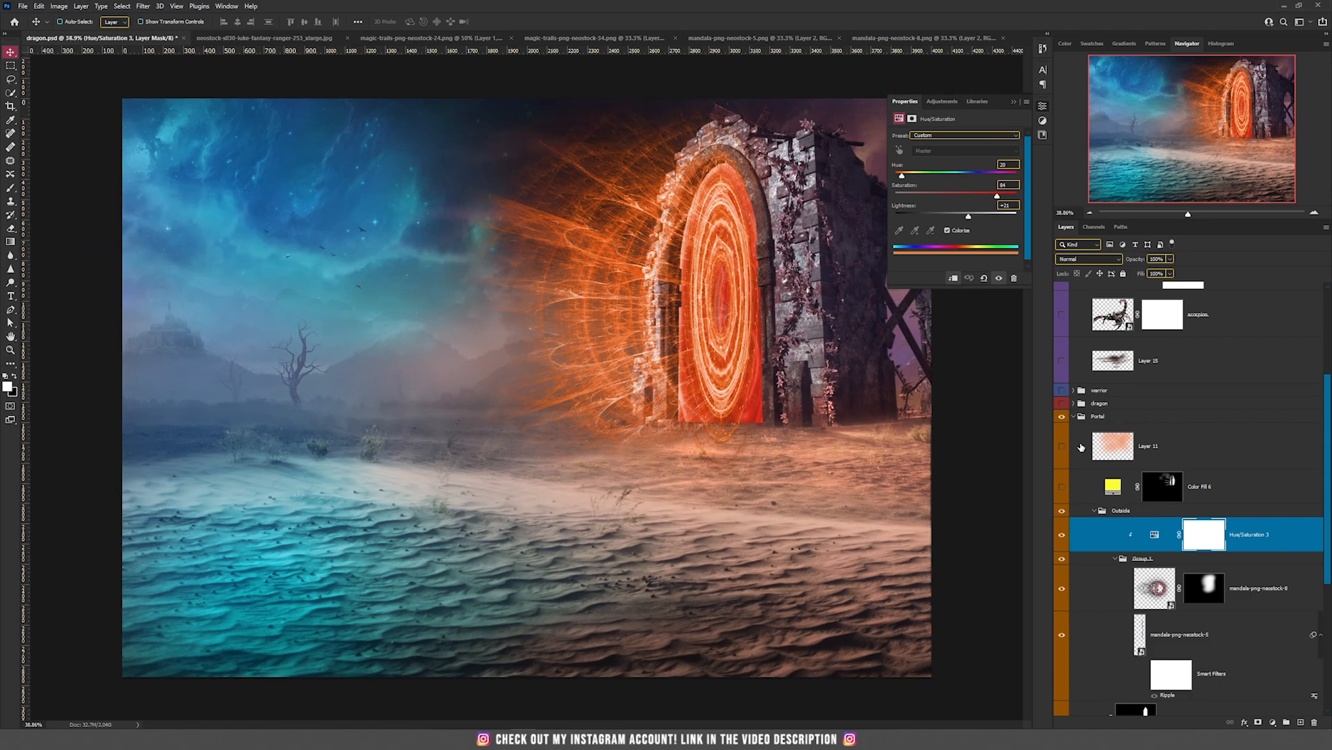
Step: Collapse the Outside and INSIDE groups, and show and select the yellow Color Fill 6 layer above them
click(1095, 511)
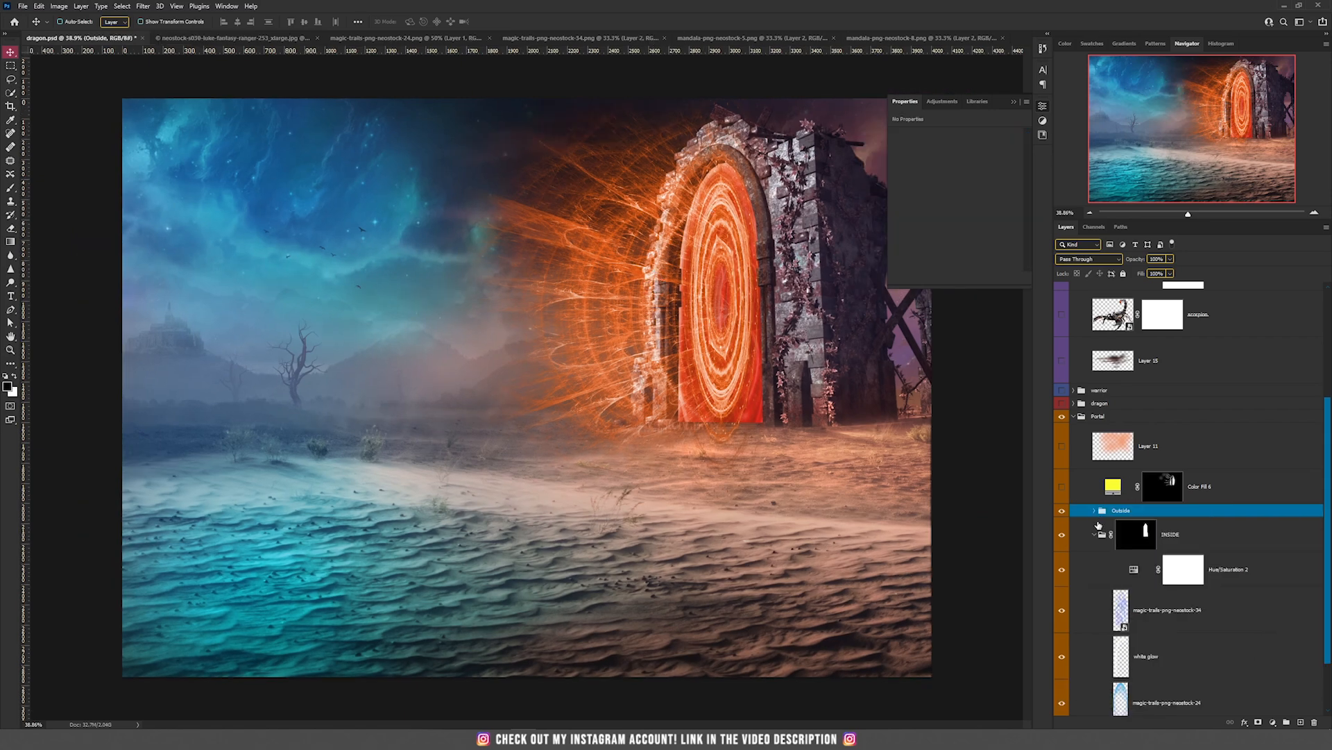
click(1096, 534)
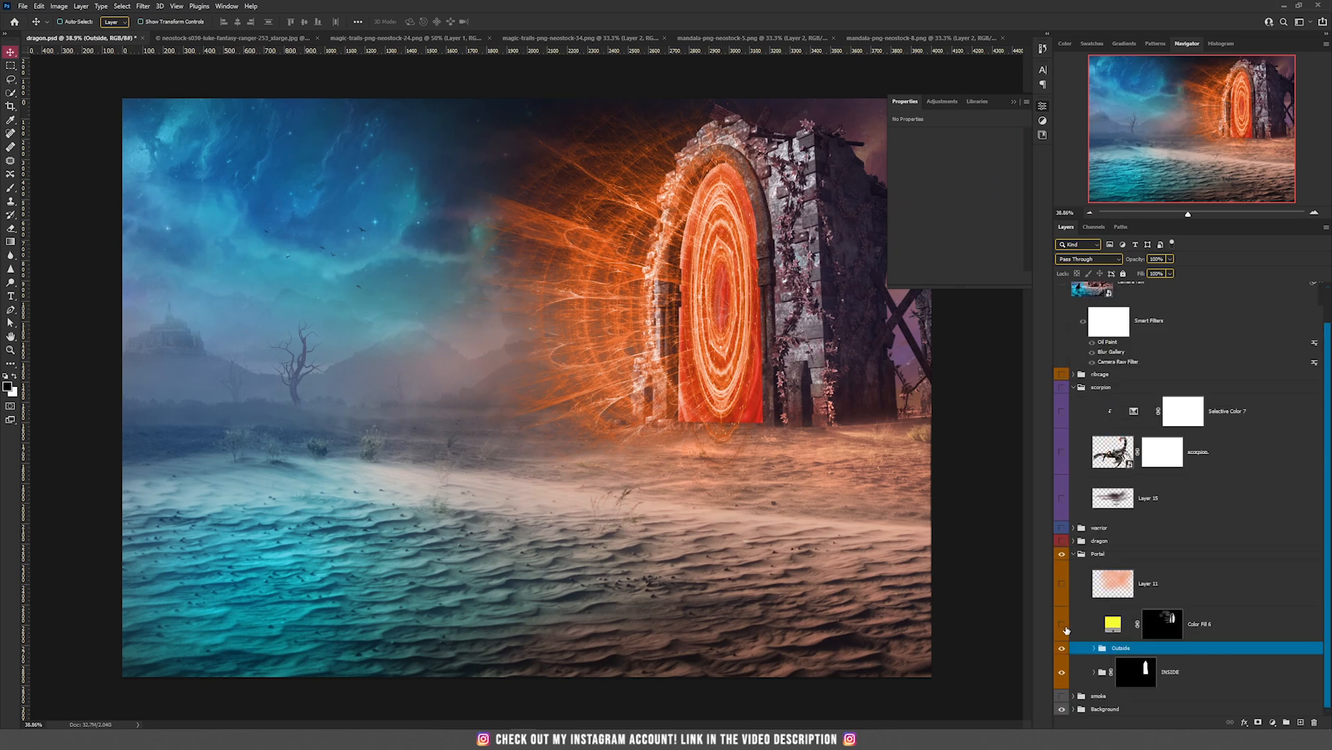
click(1062, 624)
click(1114, 627)
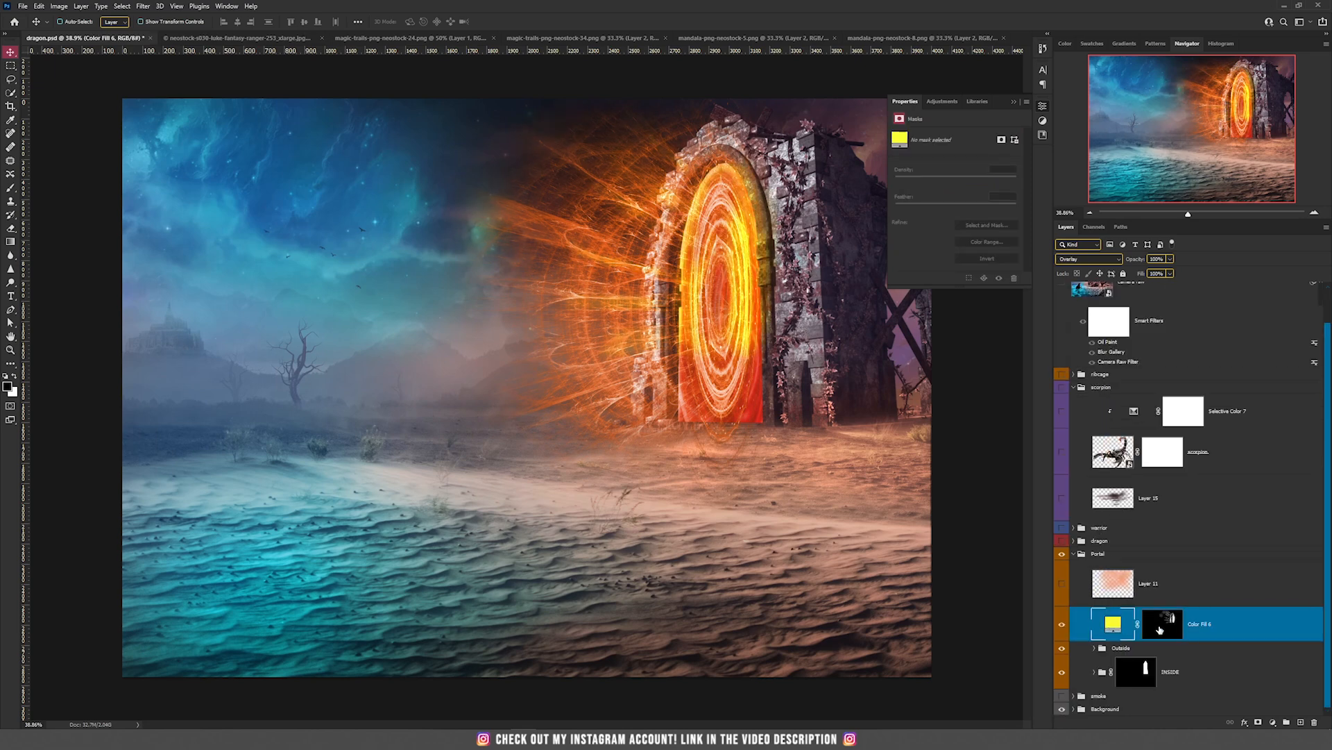
Step: Check the blend mode of Color Fill 6 and compare the arch with the yellow layer off and on
click(1107, 259)
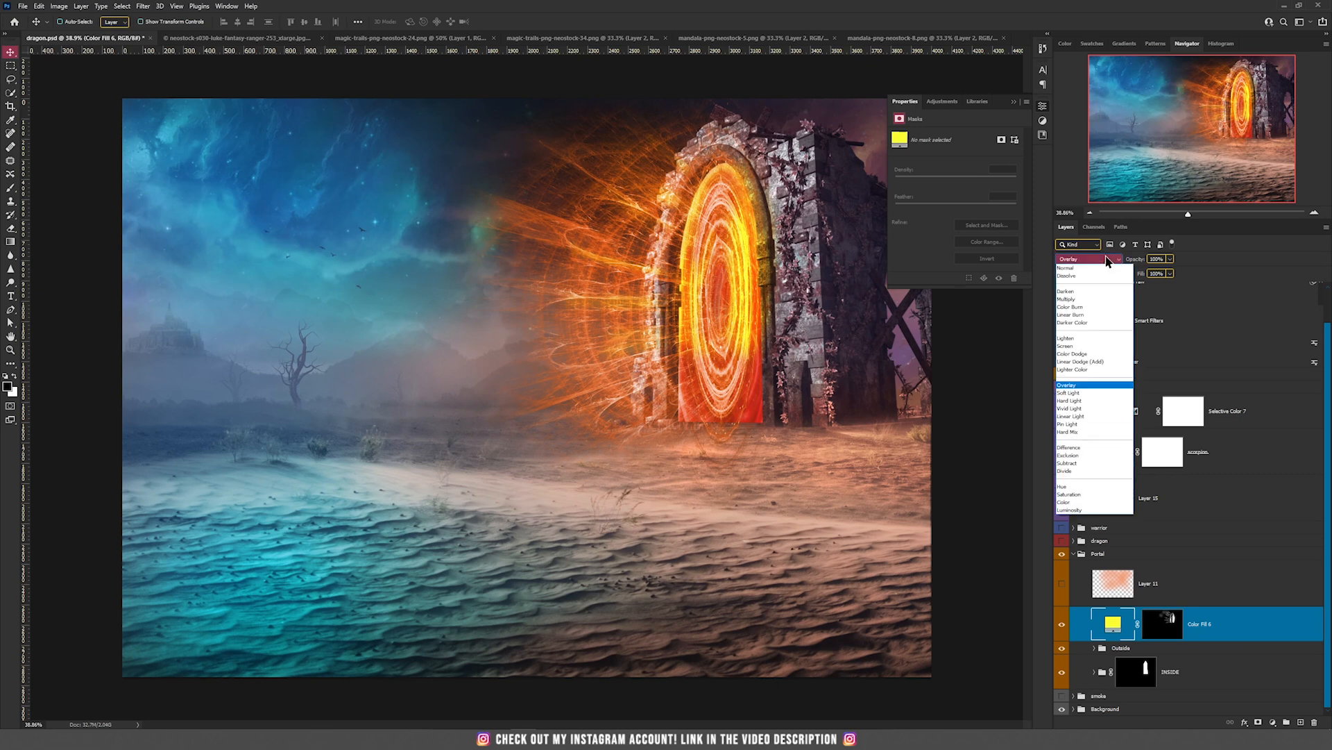
click(1096, 262)
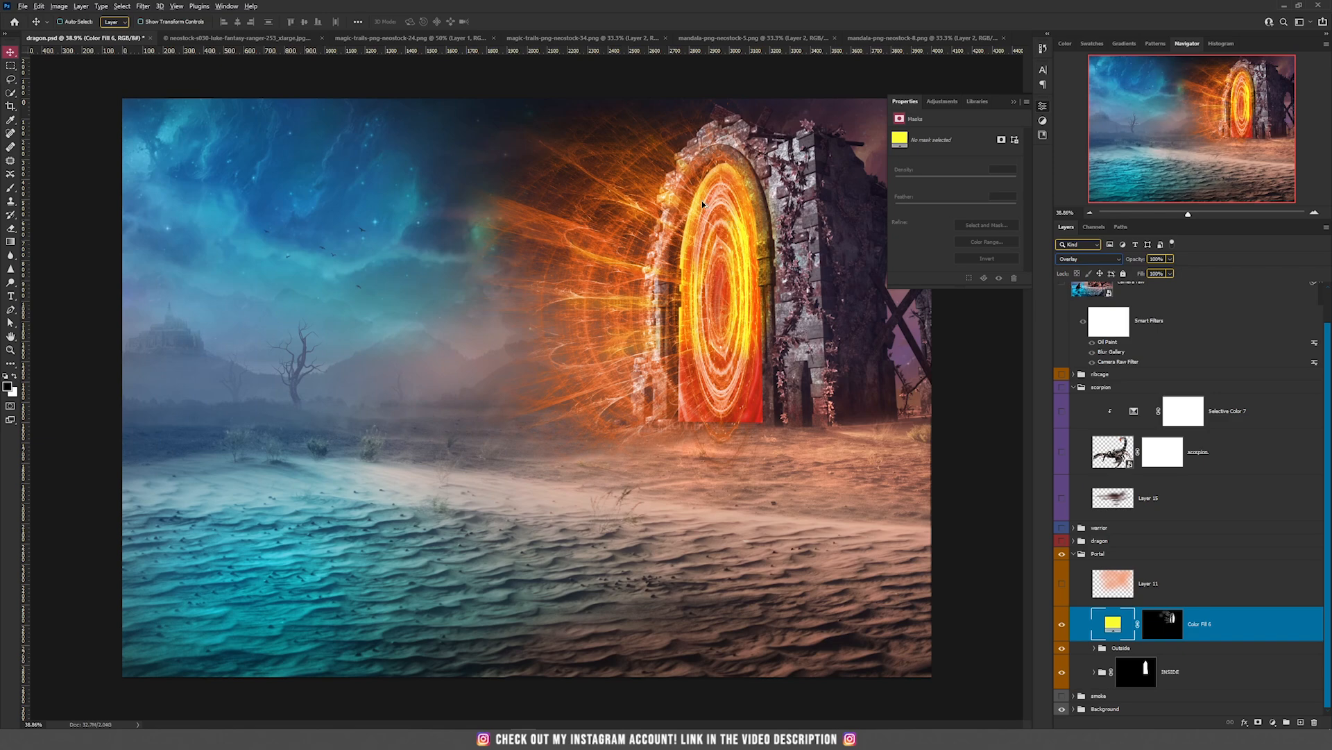
scroll(715, 210, up, 3)
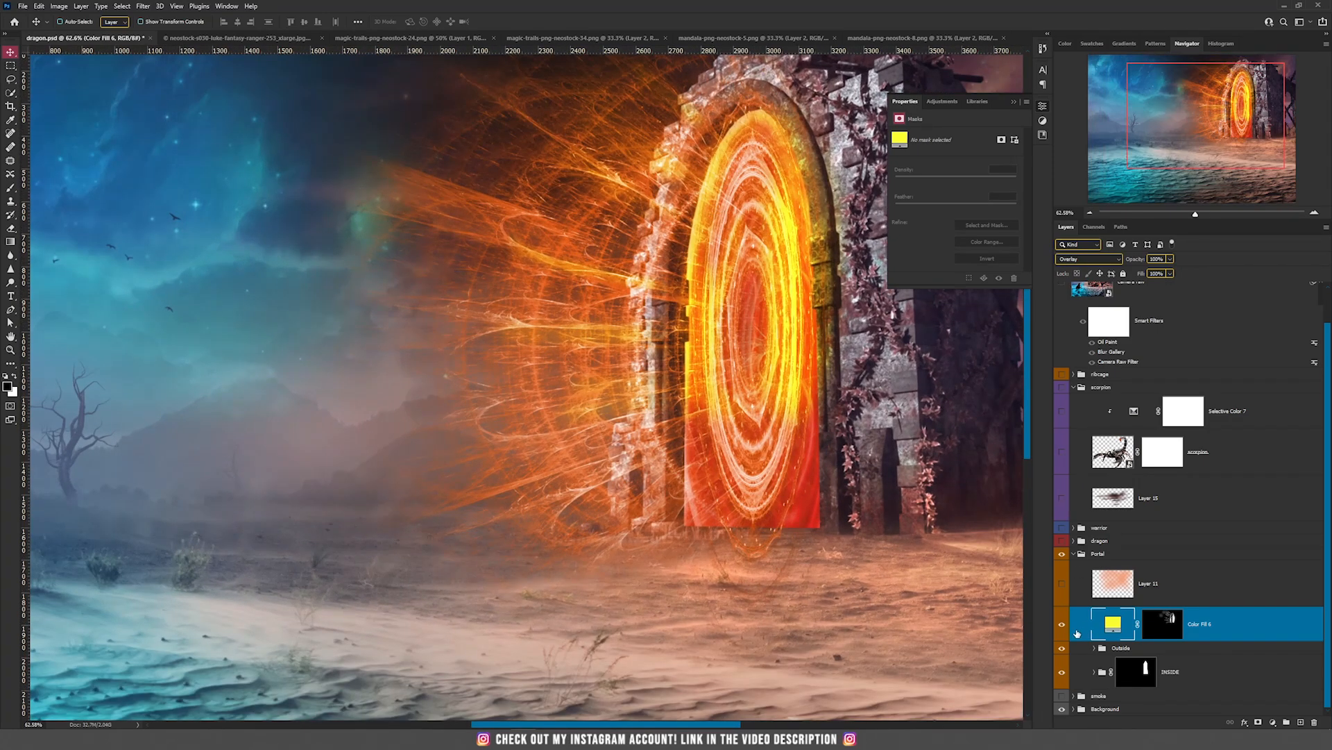
click(1062, 628)
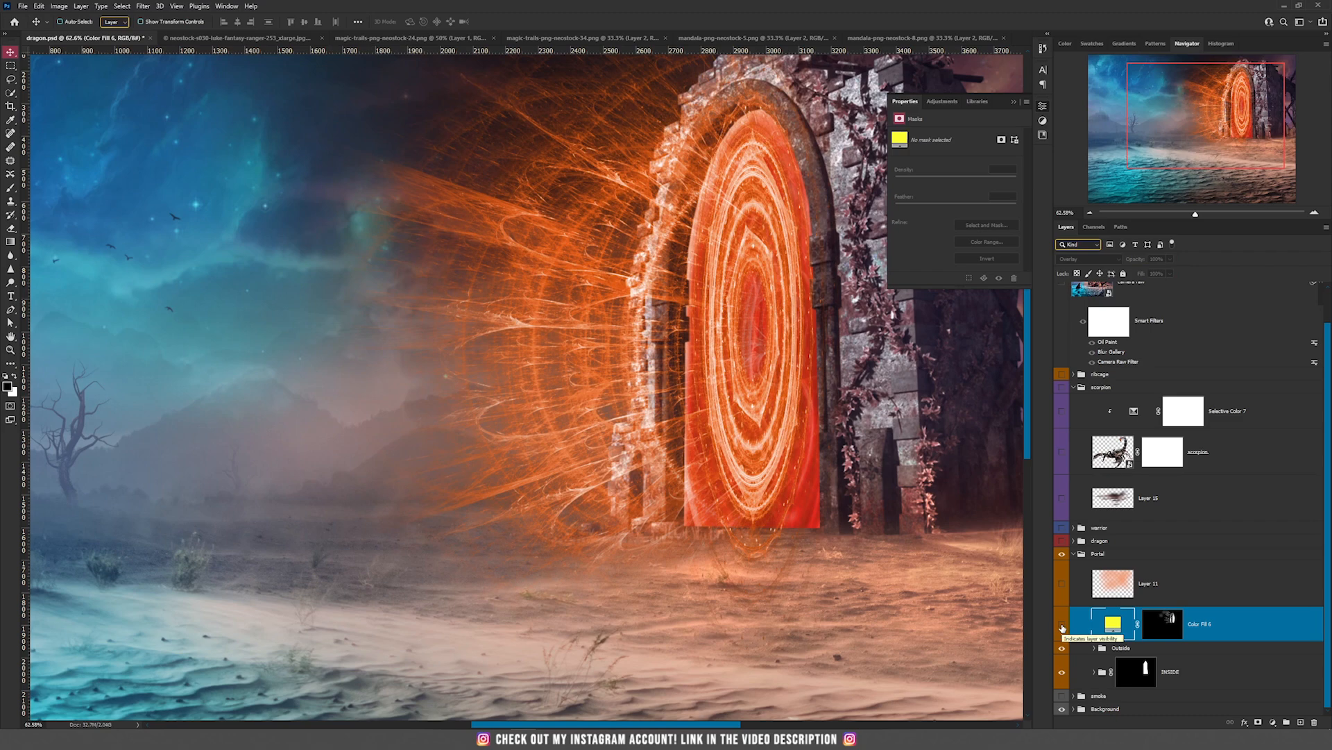
click(1063, 627)
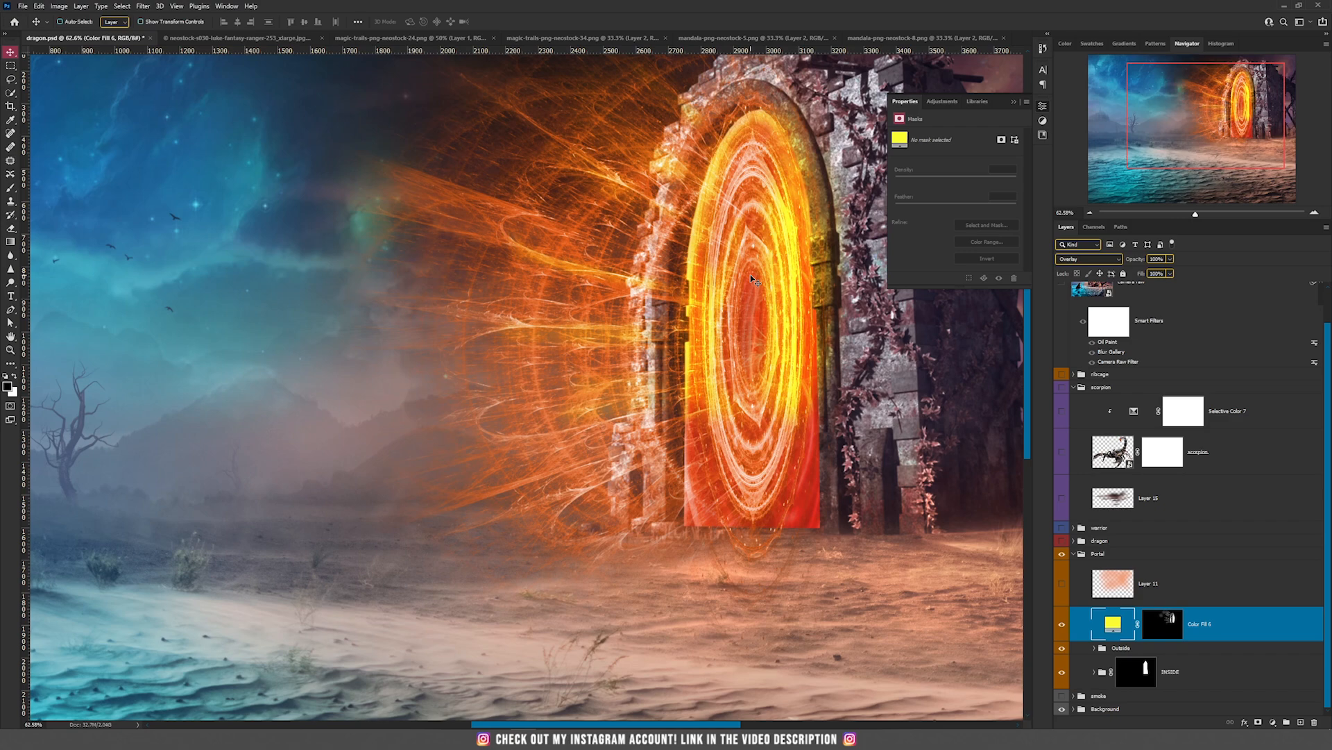
Step: Show and select the orange Layer 11 in the Portal group and check its blend mode, viewing the whole image
scroll(753, 280, down, 3)
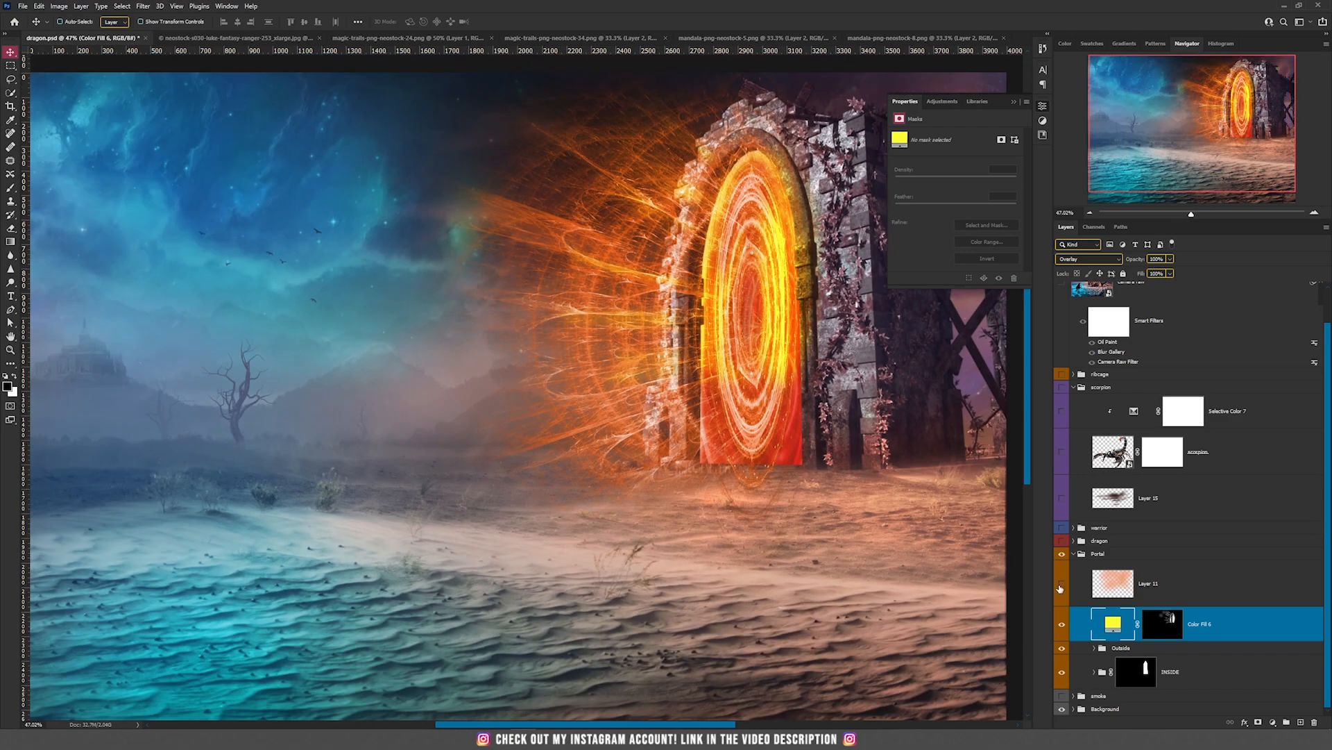
key(ctrl+0)
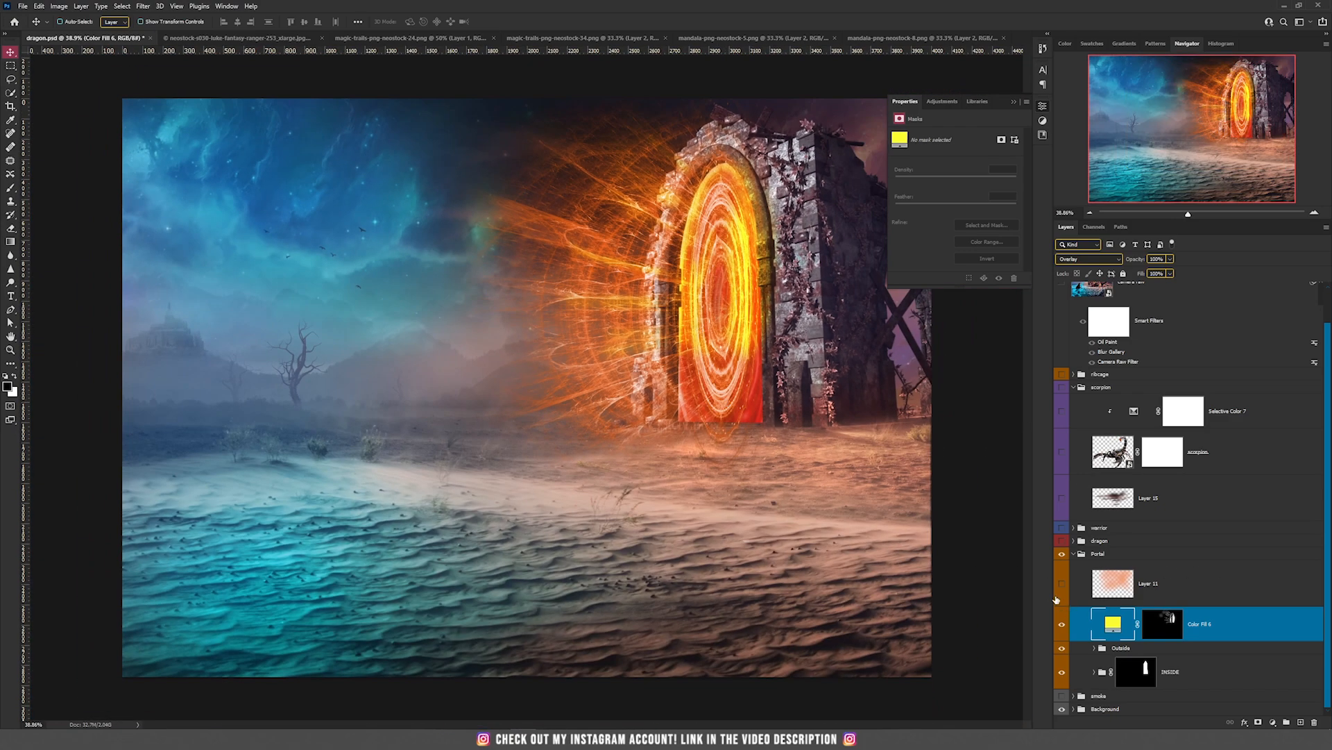
click(1062, 587)
click(1185, 585)
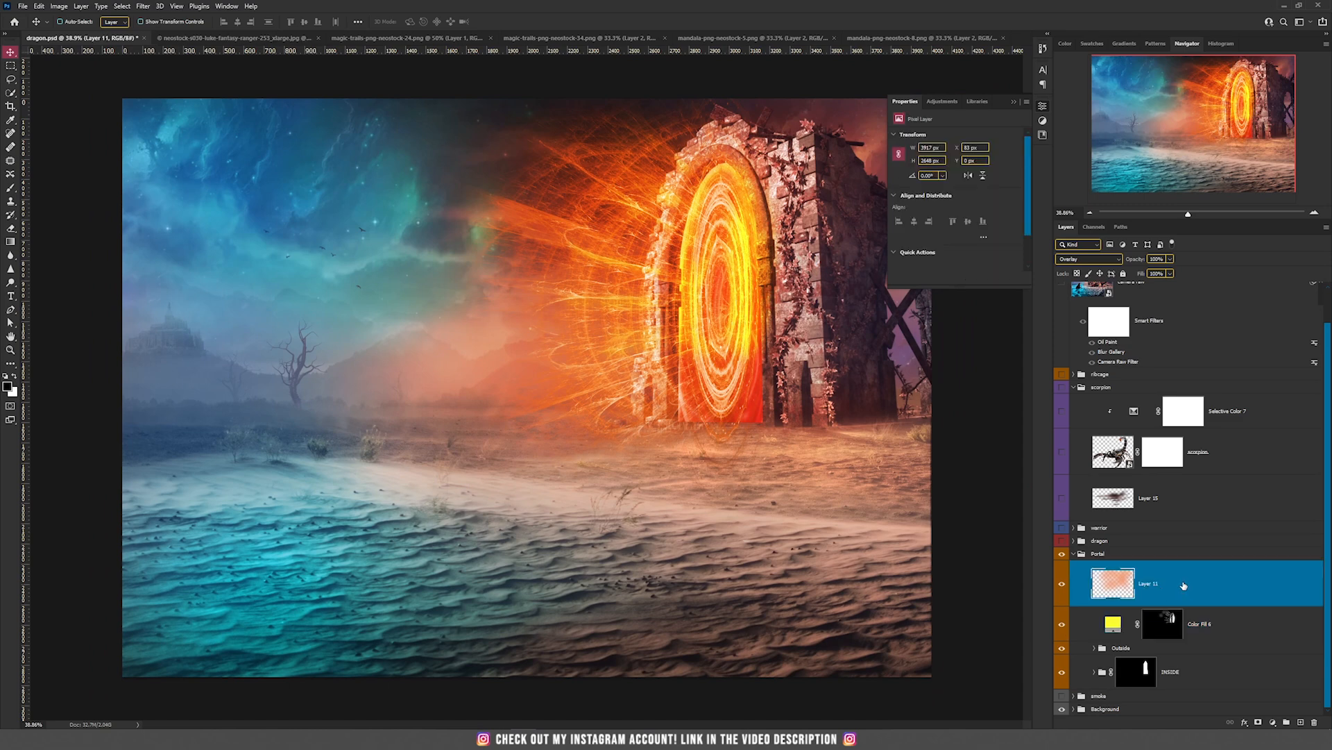
click(1084, 264)
click(1085, 264)
Step: Hide Layer 11 and add a new empty layer above it with the Overlay blend mode
click(1062, 583)
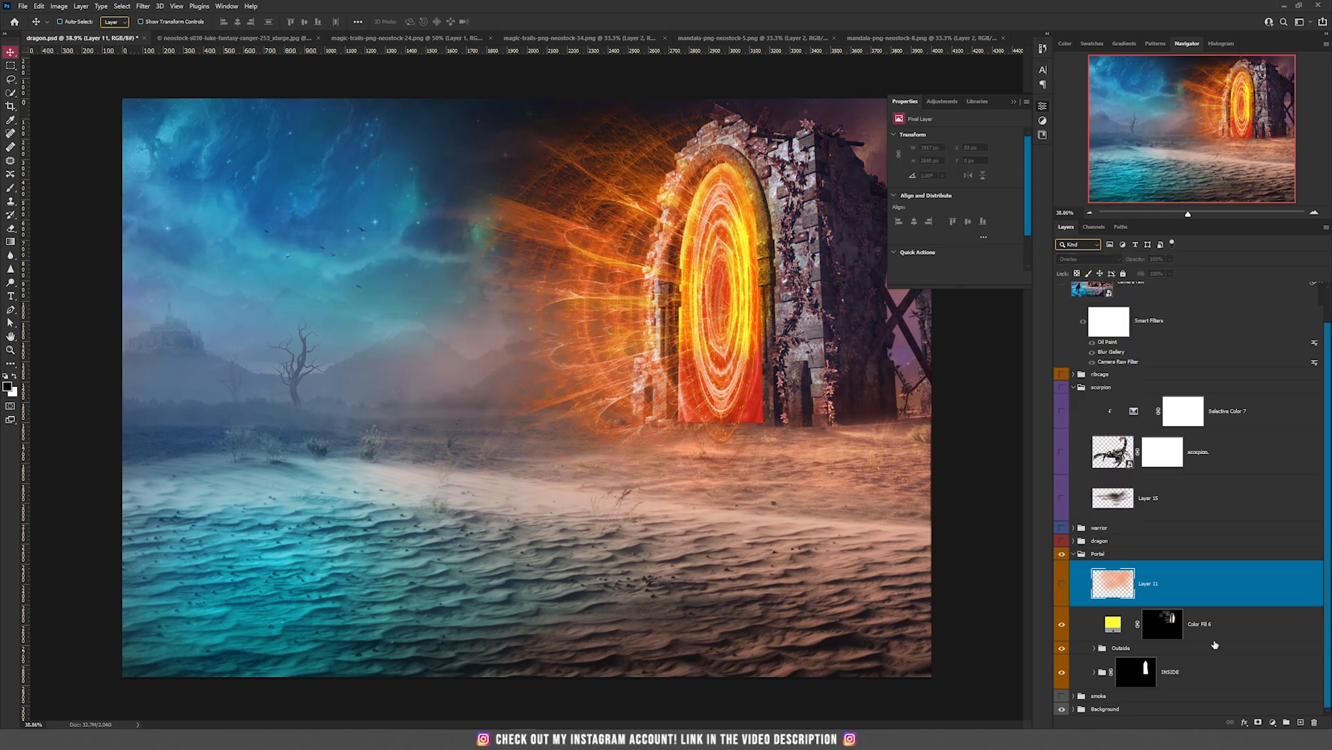
click(1301, 722)
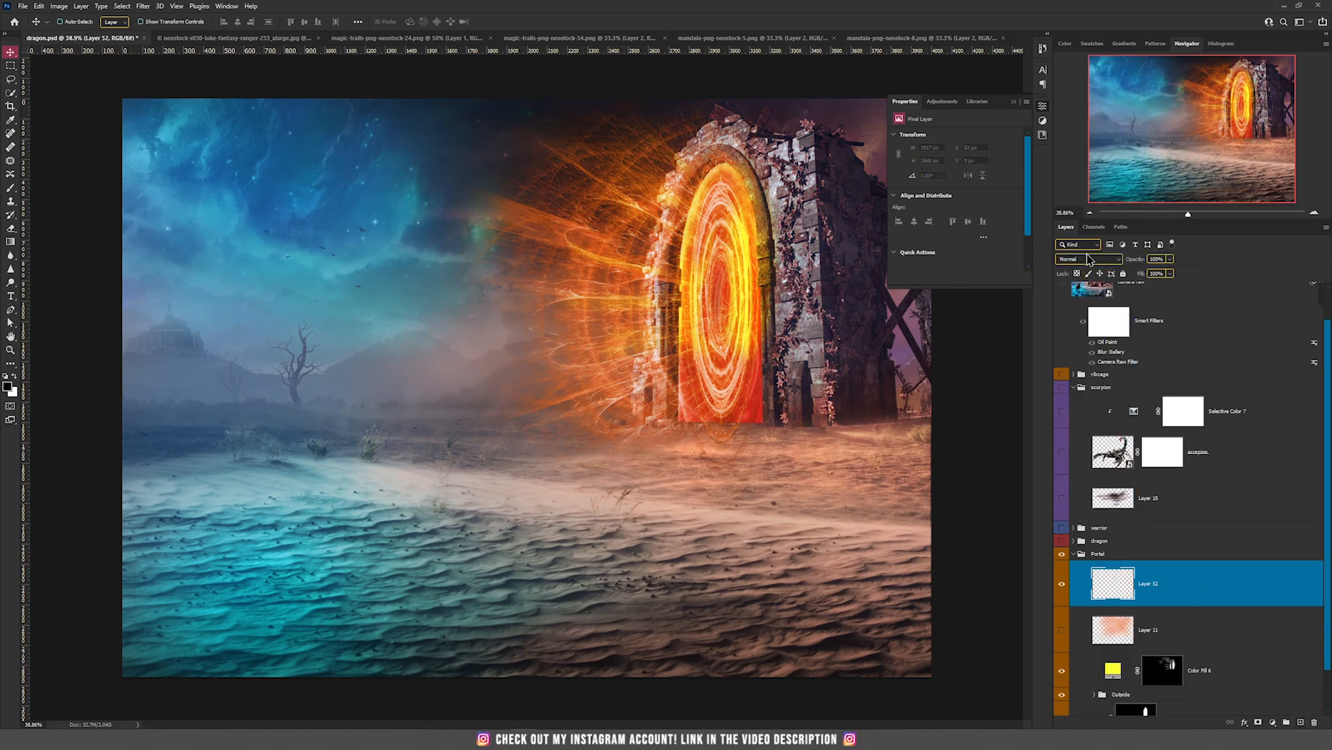
click(1088, 260)
click(1086, 369)
Step: Set up the Brush tool with an orange color sampled from the portal and adjust the brush flow
key(b)
alt+click(753, 384)
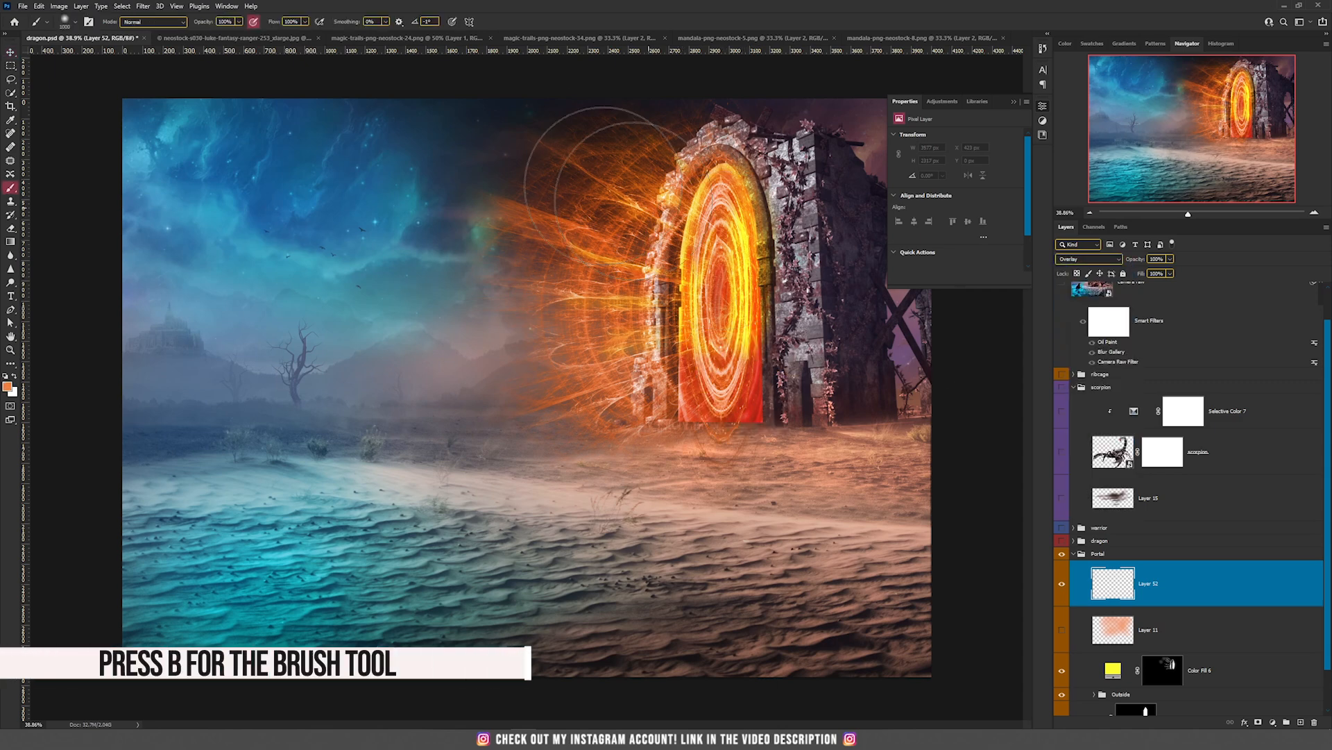
click(305, 22)
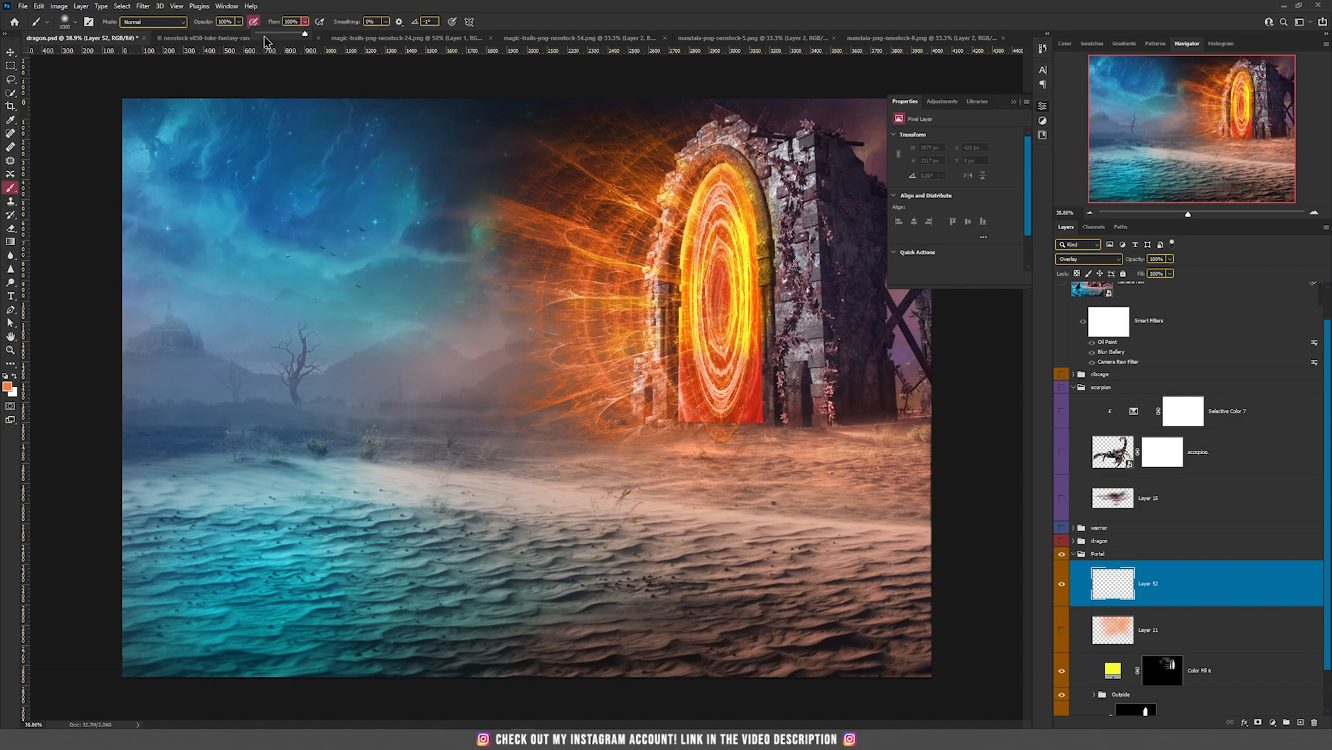
drag(263, 35, 261, 35)
click(316, 3)
Step: Paint a soft orange glow over the sky and arch around the portal on the new Overlay layer, using an enlarged brush
mouse_move(487, 174)
mouse_down()
mouse_move(513, 192)
mouse_move(469, 175)
mouse_move(508, 223)
mouse_move(456, 301)
mouse_move(367, 346)
mouse_move(640, 292)
mouse_move(673, 153)
mouse_move(792, 148)
mouse_move(781, 215)
mouse_move(826, 353)
mouse_move(873, 349)
mouse_move(863, 404)
mouse_move(561, 347)
mouse_move(524, 357)
mouse_move(493, 189)
mouse_move(310, 159)
mouse_move(455, 181)
mouse_up()
key(bracketright)
key(bracketright)
key(bracketright)
key(bracketright)
key(bracketright)
key(bracketright)
key(bracketright)
key(v)
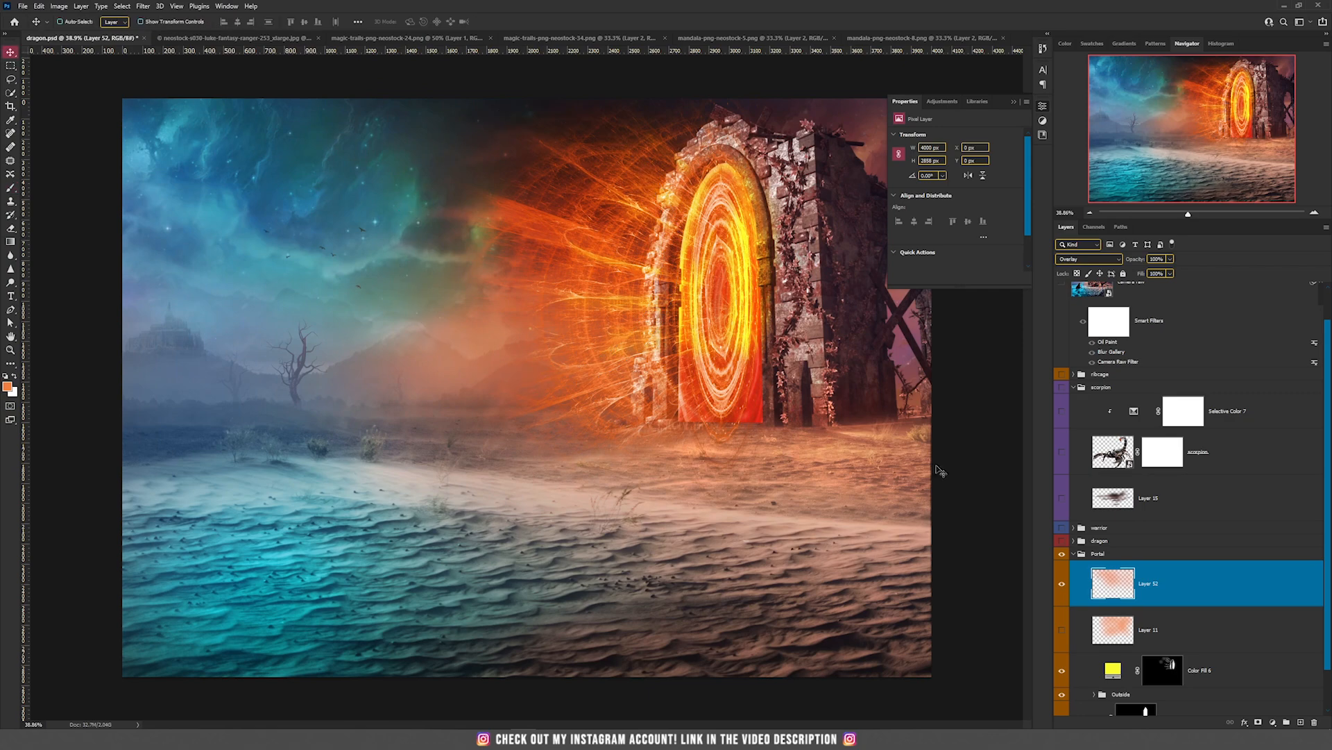
Step: Delete the freshly painted Overlay layer and show Layer 11 again
click(1315, 724)
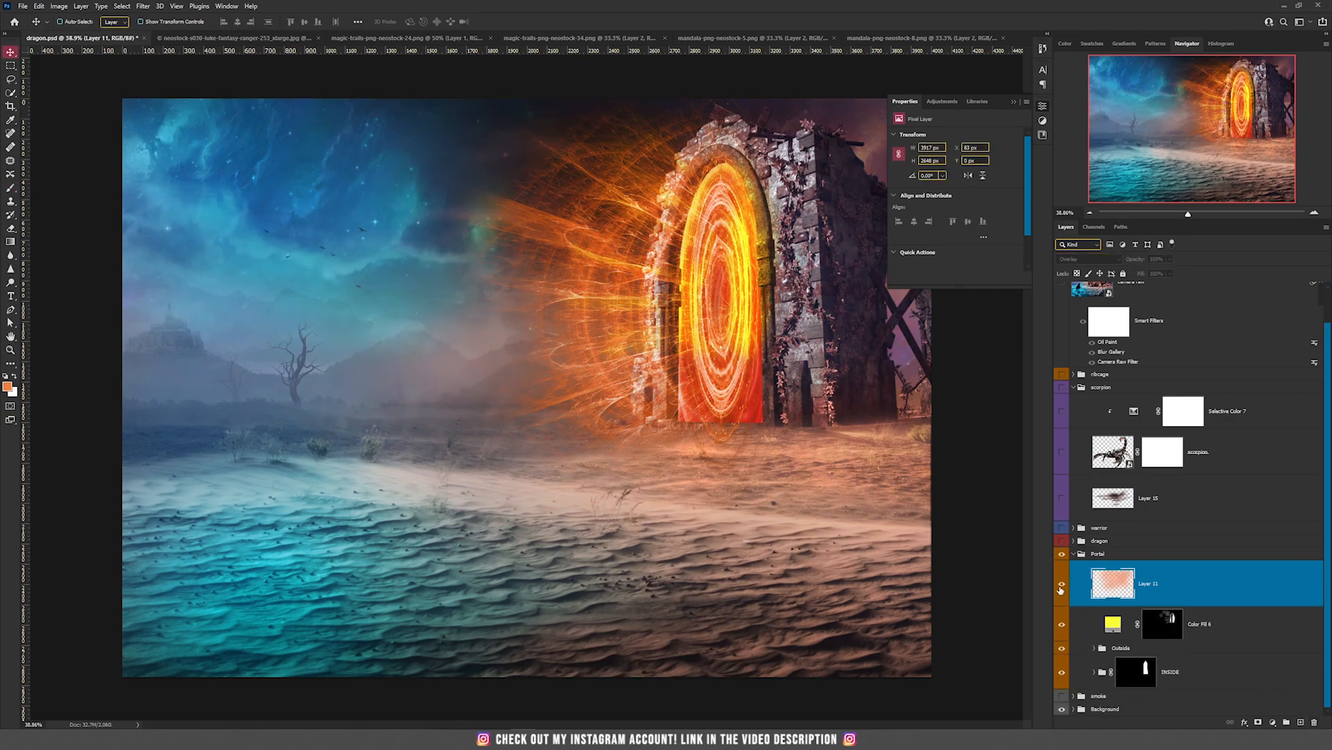
scroll(687, 401, down, 3)
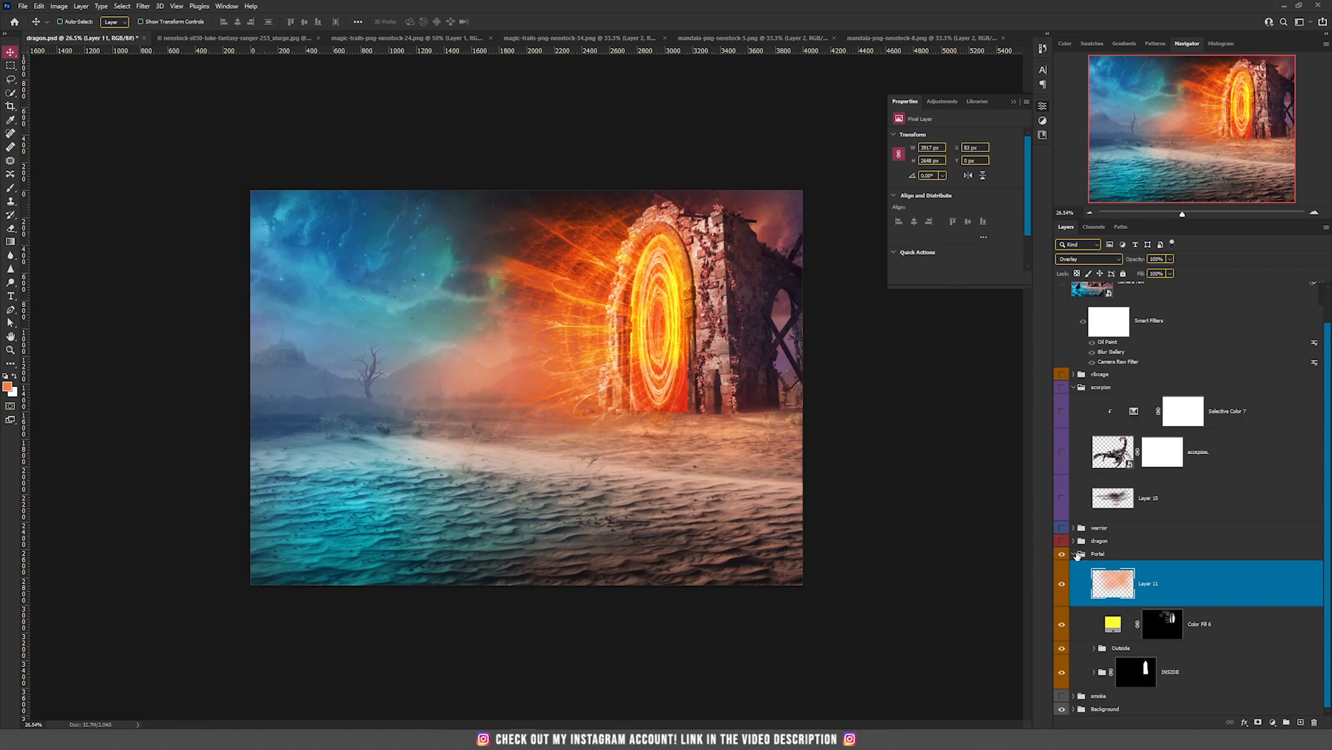
Step: Expand and show the smoke group, select epic-overlays-smoke-stock-png-neostock-20, and hide all four smoke layers inside the group
click(1075, 696)
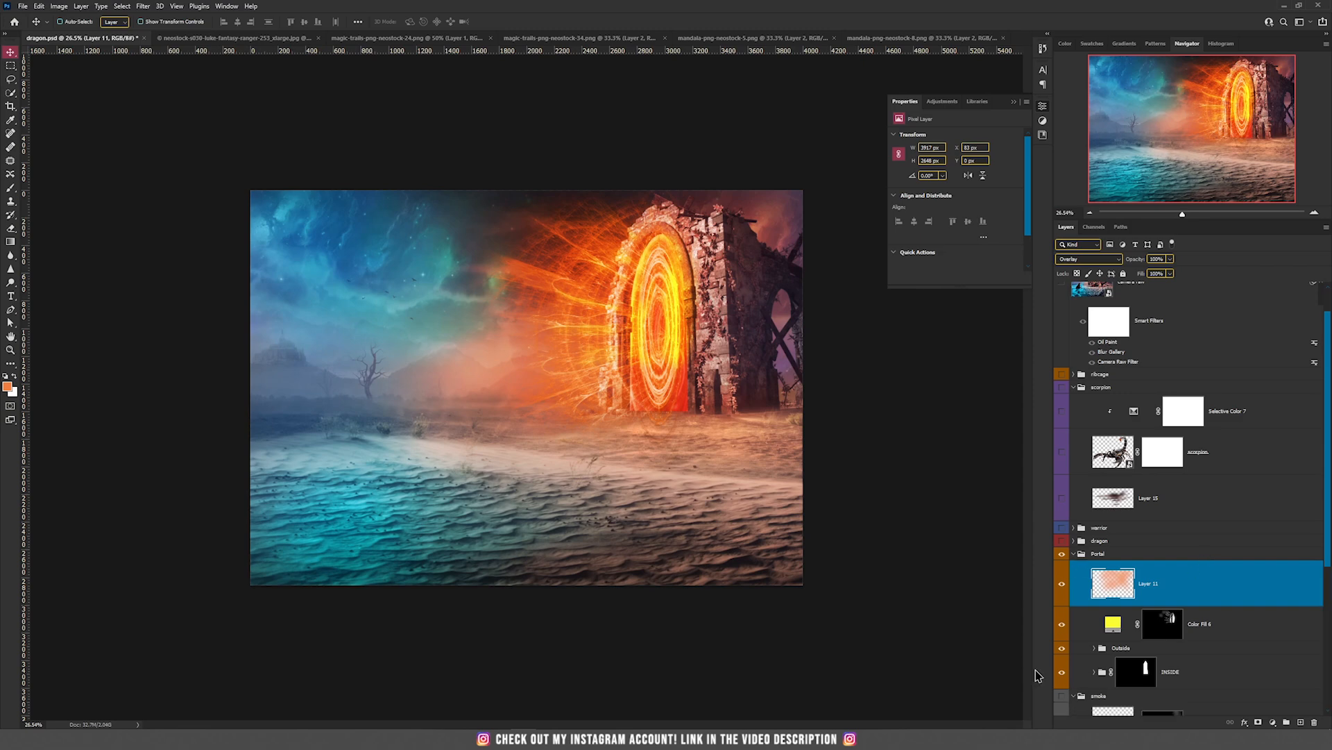
scroll(621, 397, up, 1)
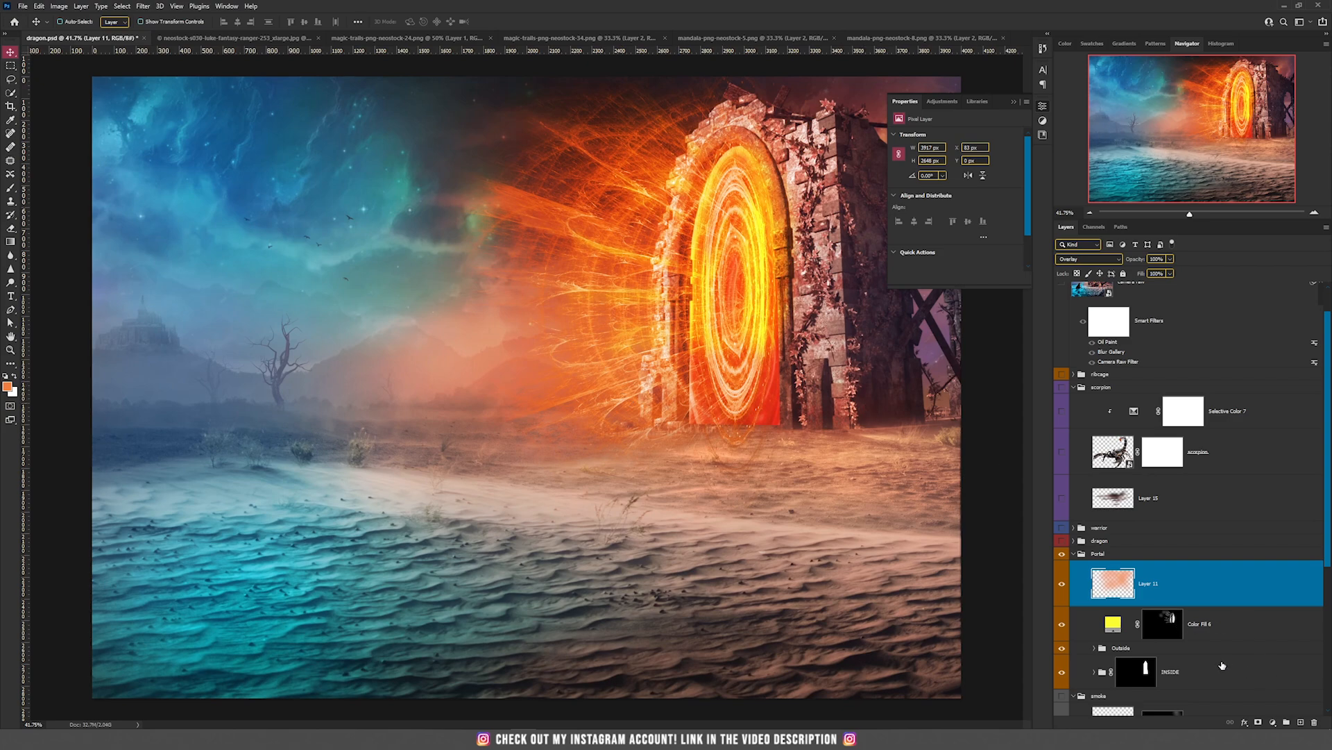
scroll(1223, 665, down, 4)
click(1095, 613)
scroll(1075, 609, down, 1)
click(1062, 571)
scroll(1063, 562, down, 2)
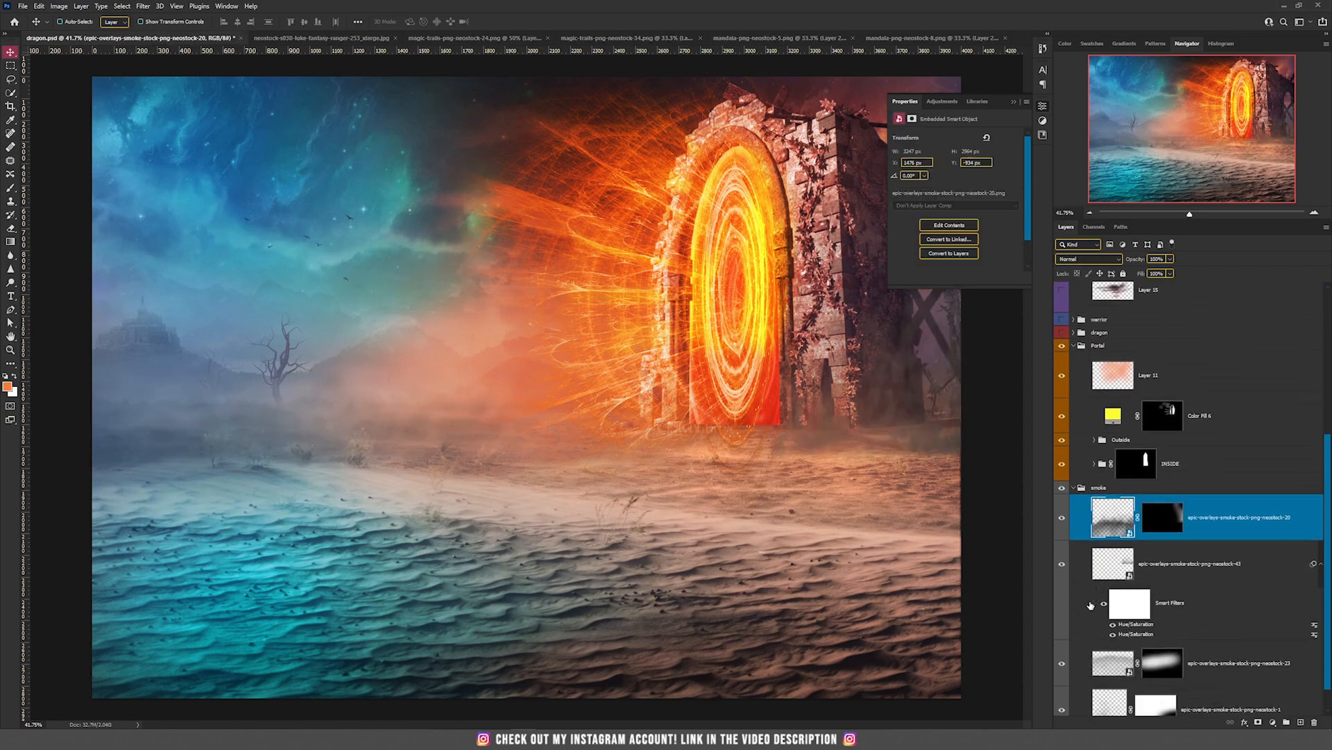
drag(1064, 559, 1062, 705)
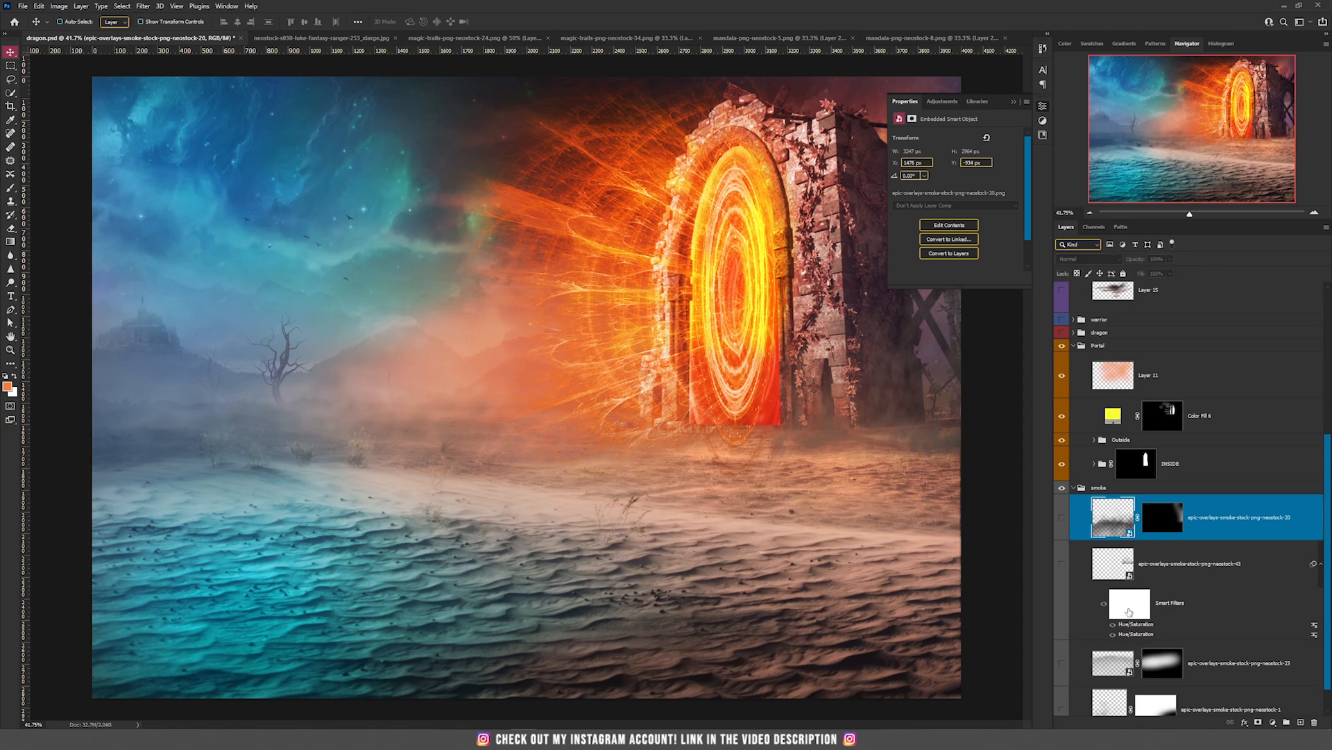
scroll(1103, 641, down, 1)
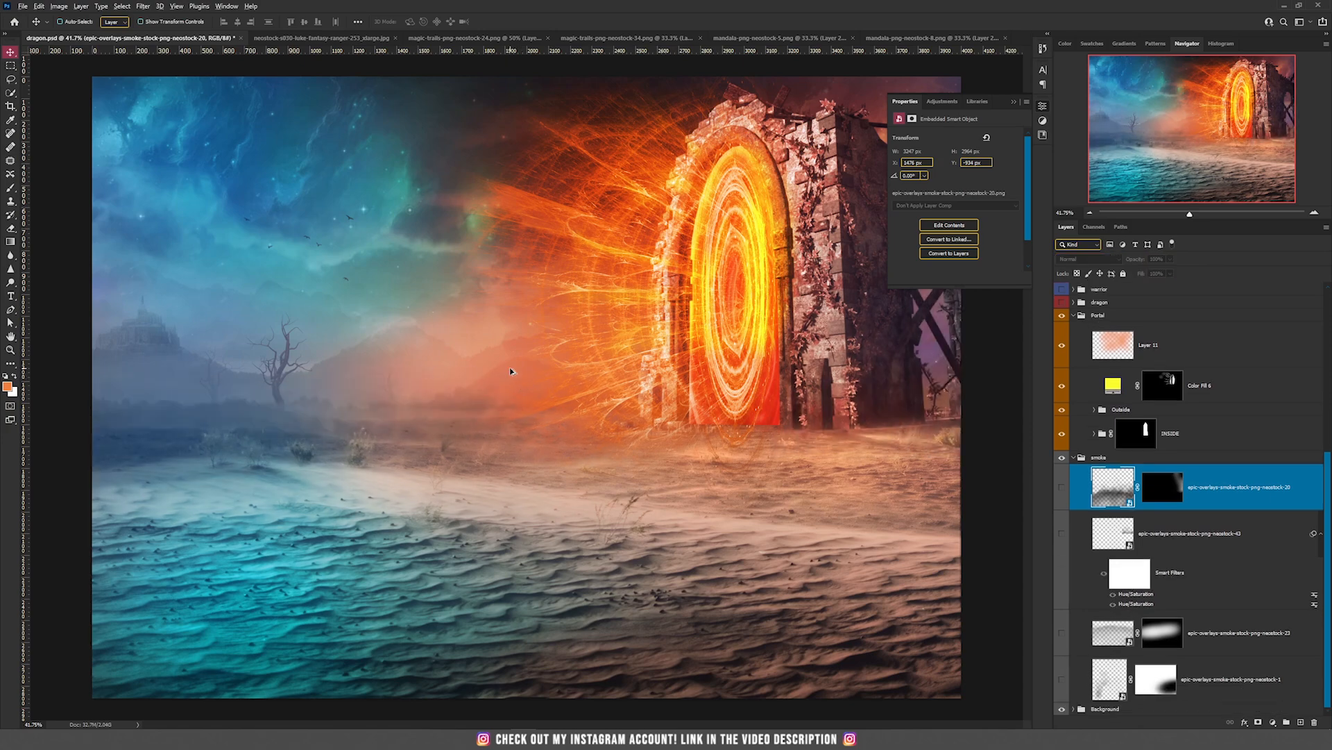
key(ctrl+minus)
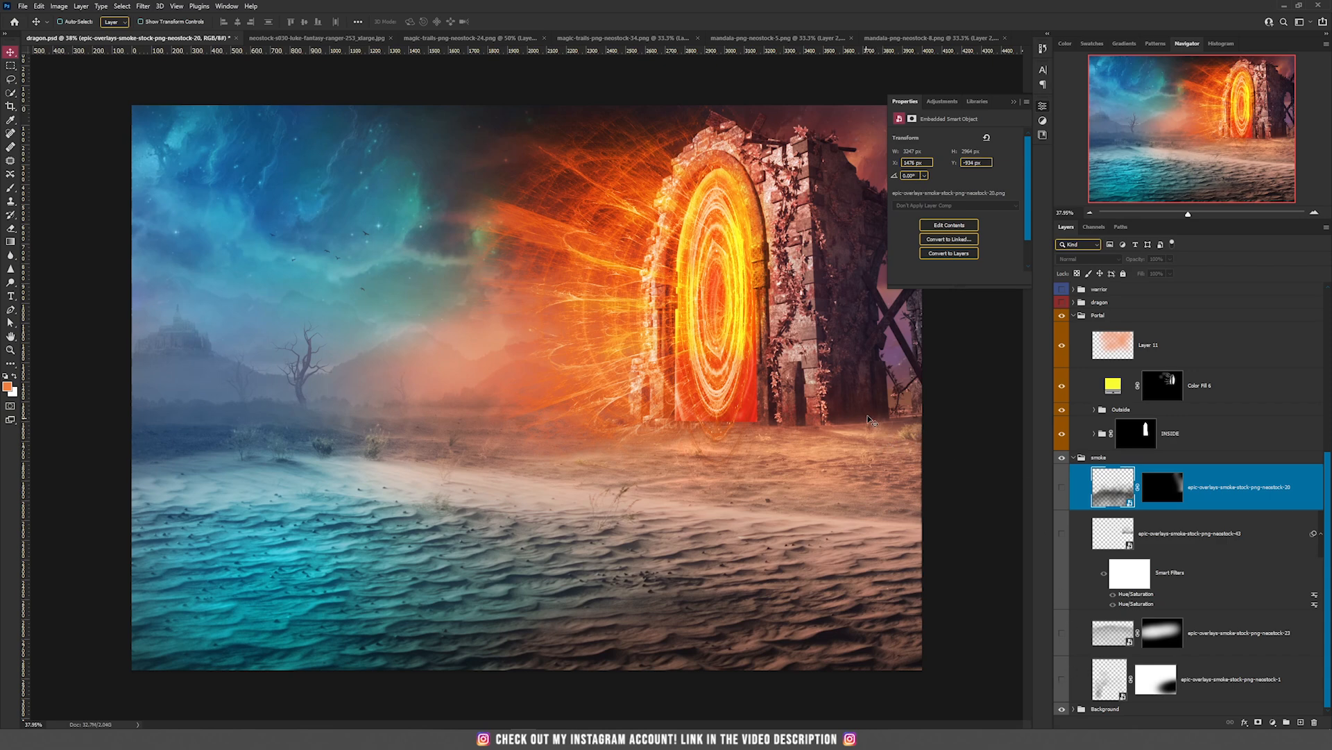
Step: Show the four smoke layers one by one, from epic-overlays-smoke-stock-png-neostock-1 at the base up to neostock-20
click(1062, 682)
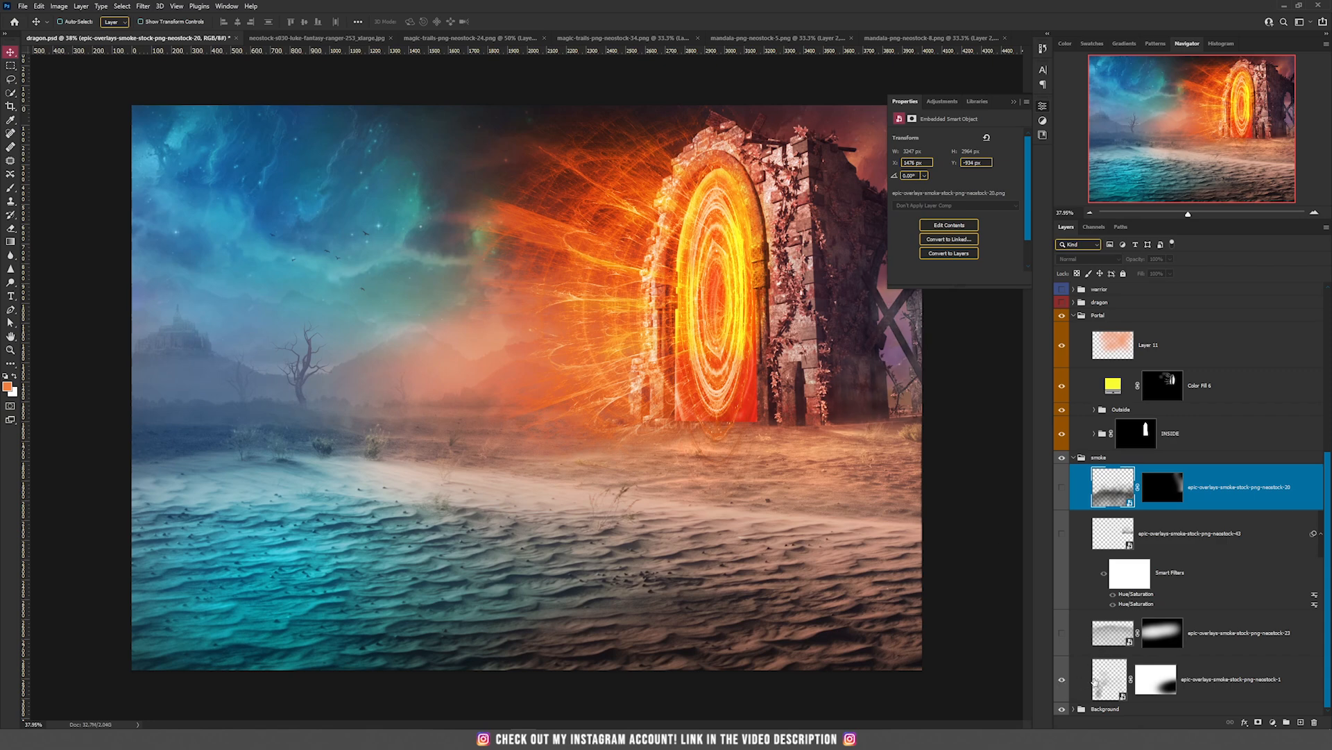
click(1115, 681)
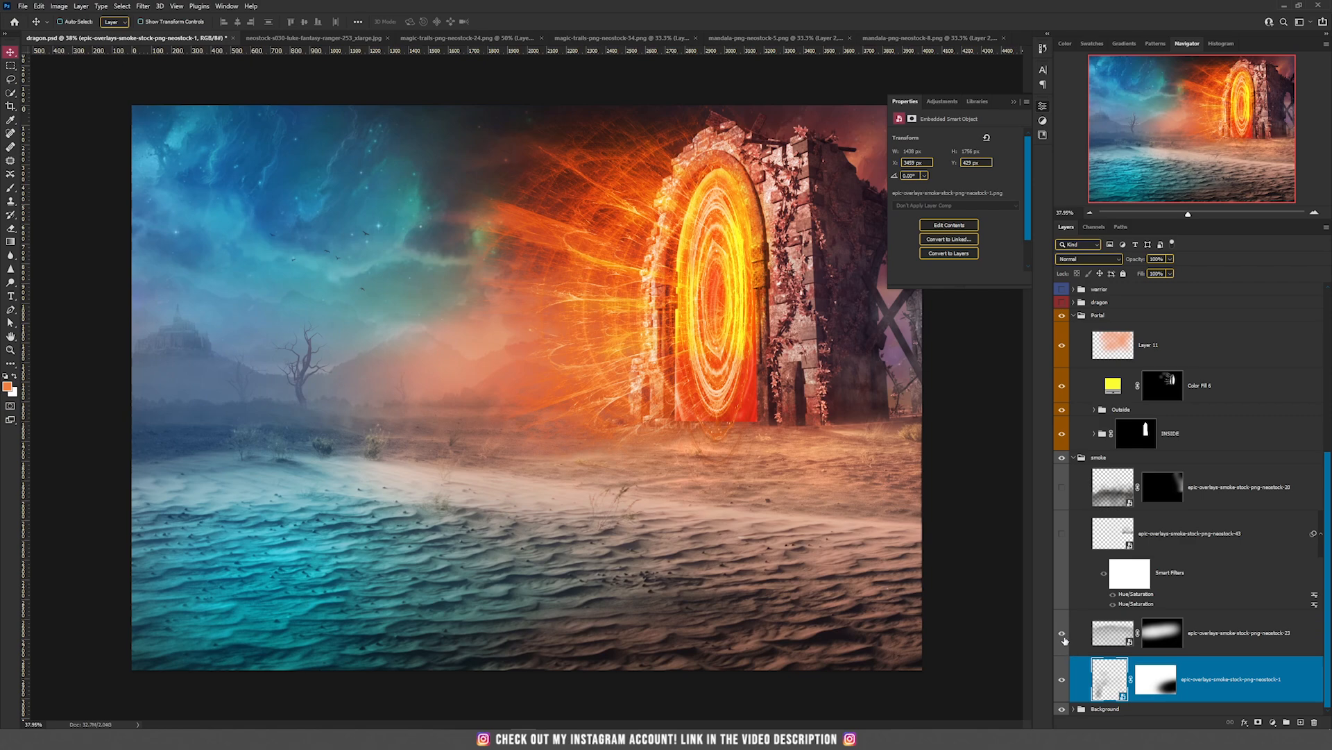
click(1061, 531)
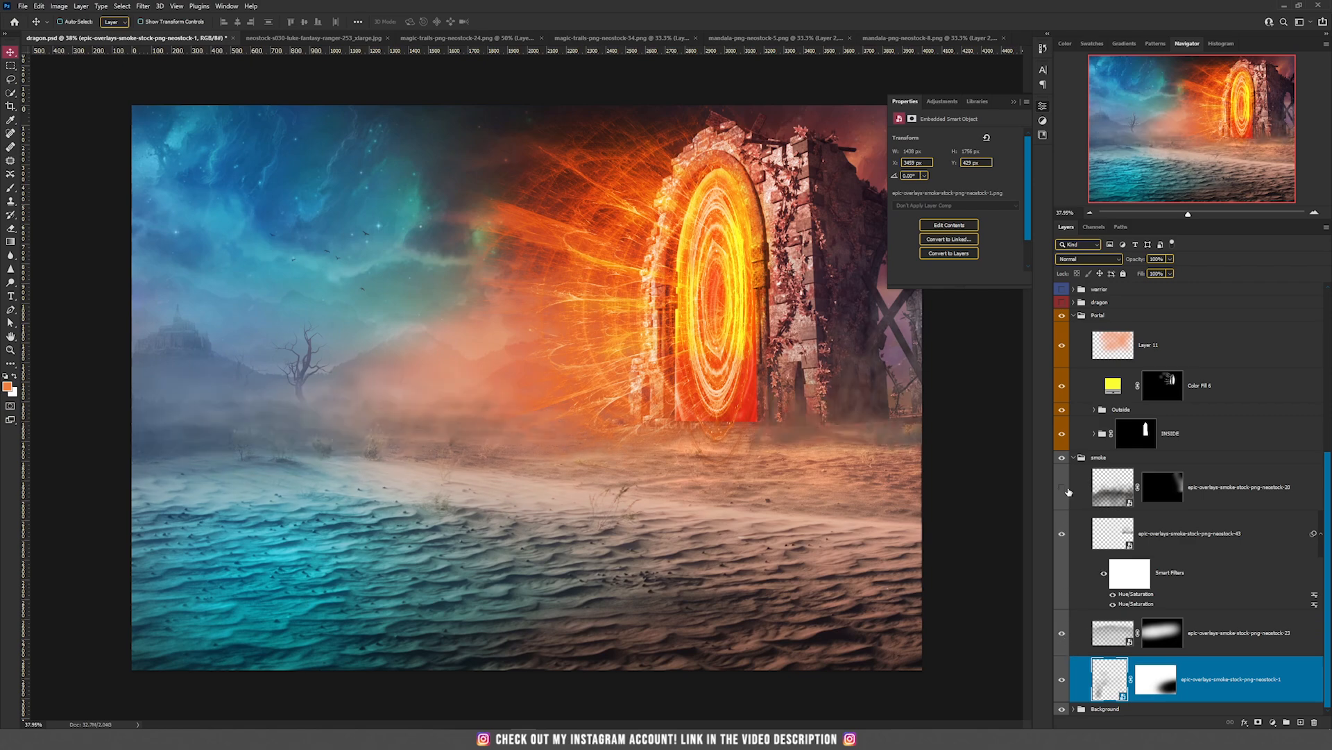
click(1061, 491)
Step: Open the contents of the epic-overlays-smoke-stock-png-neostock-20 smart object to examine the original smoke, and return to dragon.psd
double_click(1112, 486)
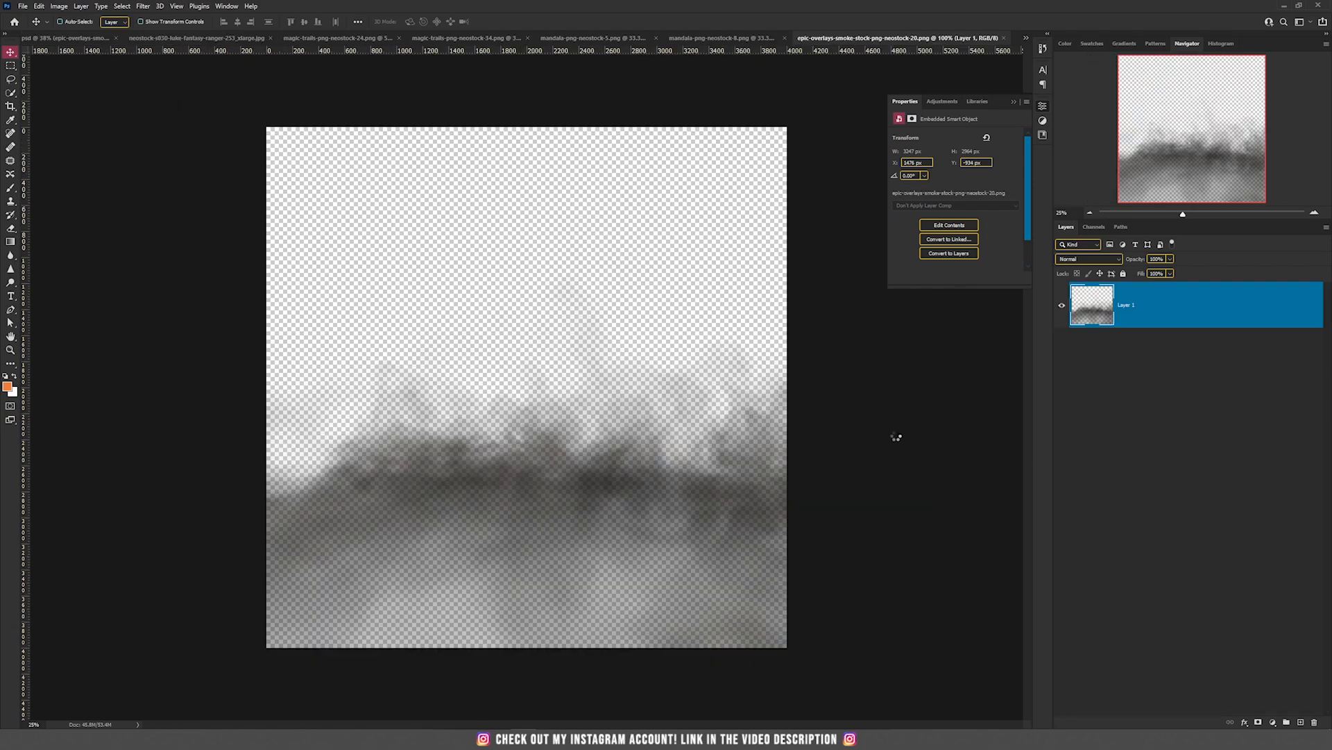
click(624, 439)
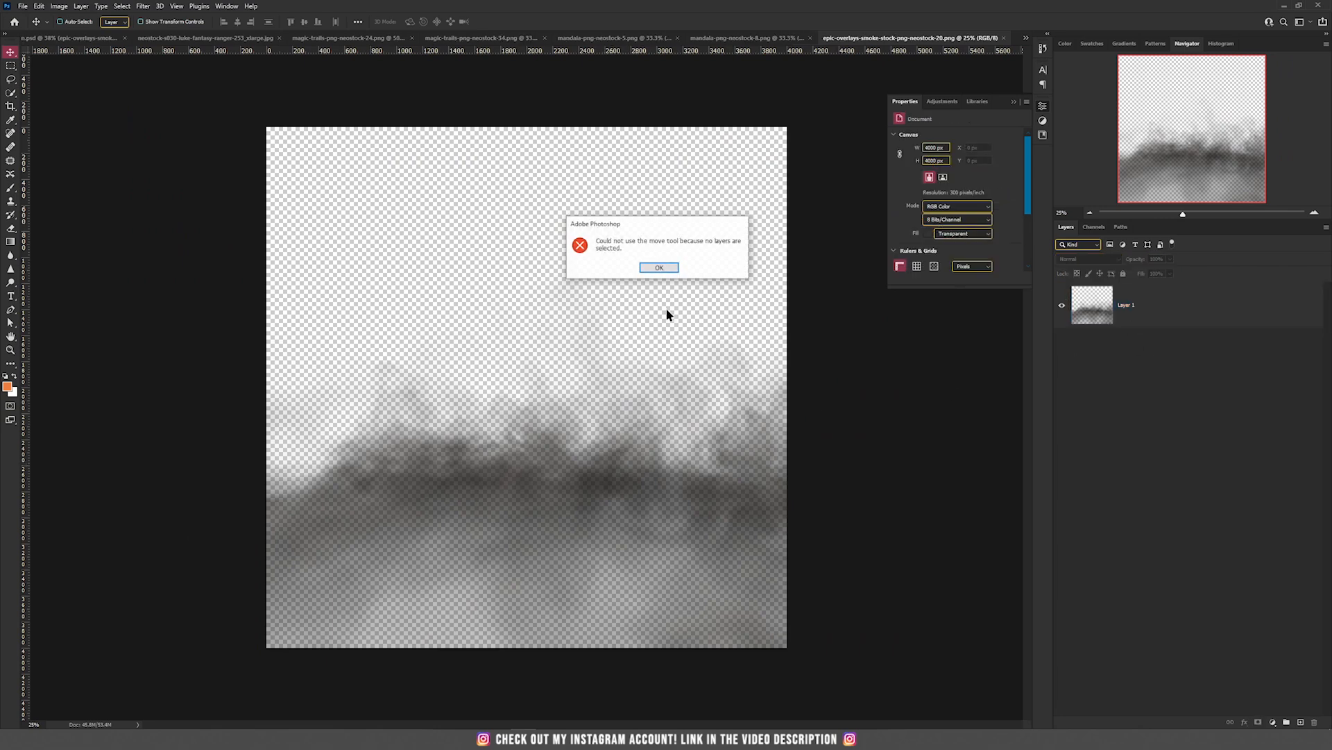
click(672, 269)
click(1097, 305)
drag(628, 378, 657, 372)
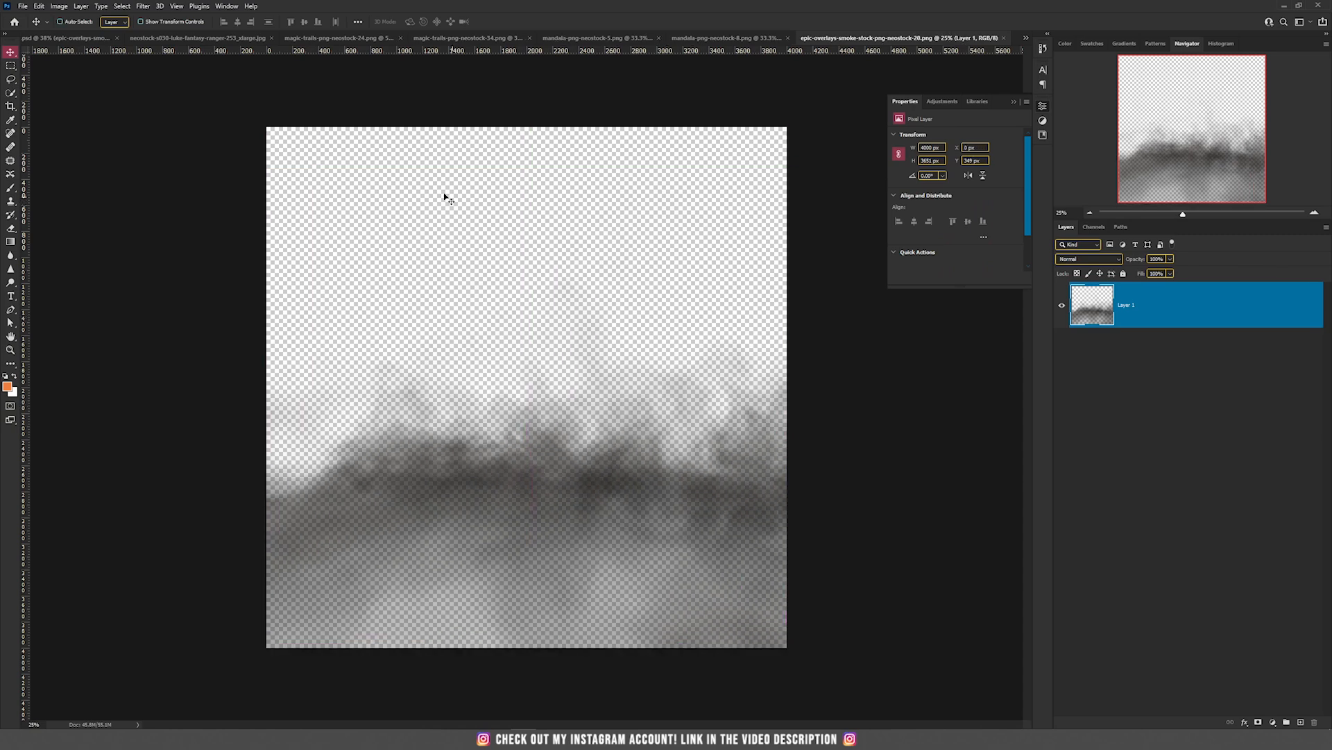
click(74, 39)
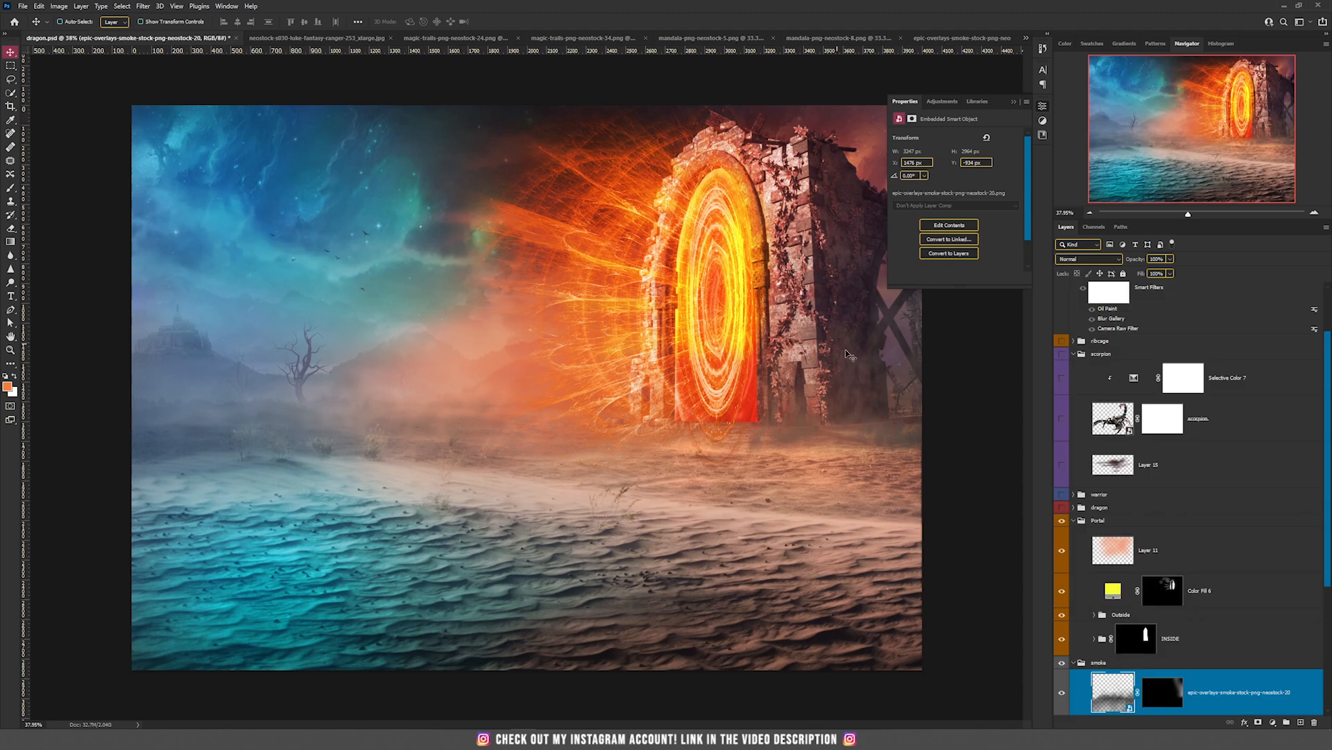
Step: Compare the scene with the whole smoke group switched off and on
scroll(1101, 553, down, 3)
click(1062, 558)
click(1062, 558)
click(1062, 558)
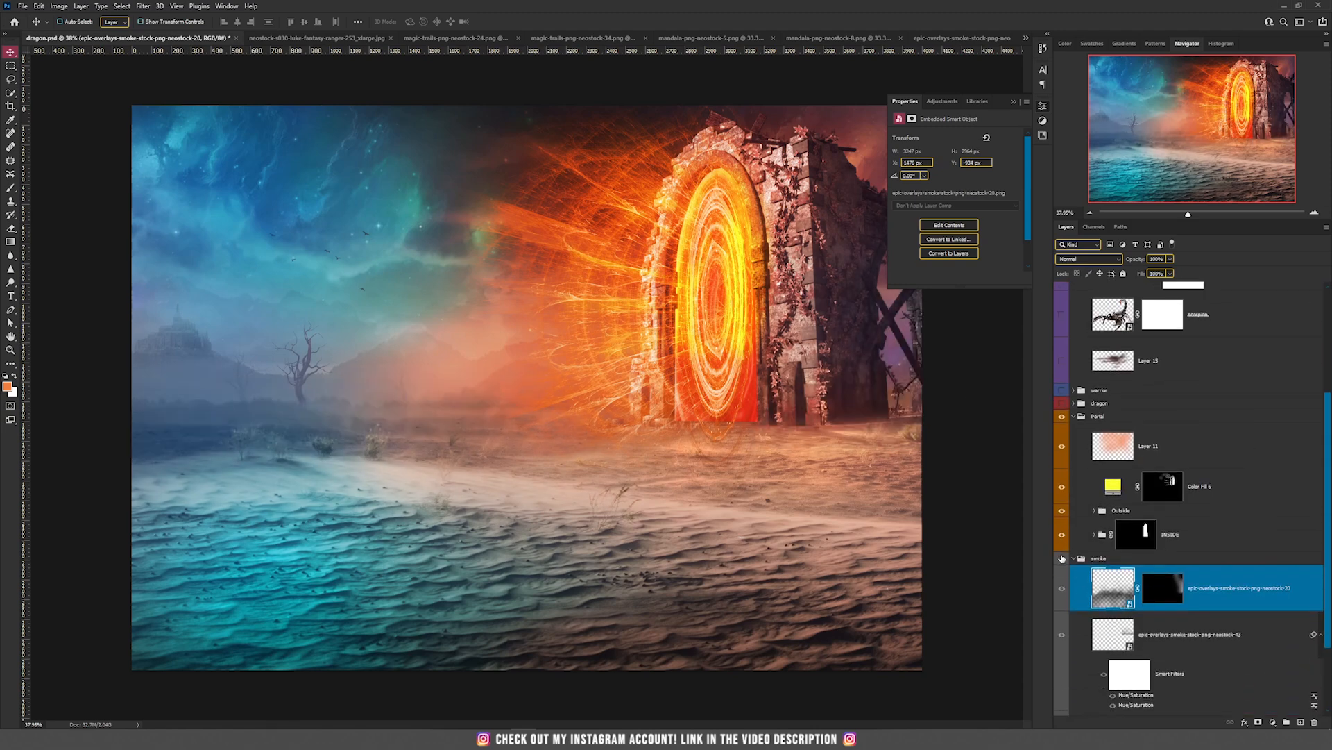
click(1061, 558)
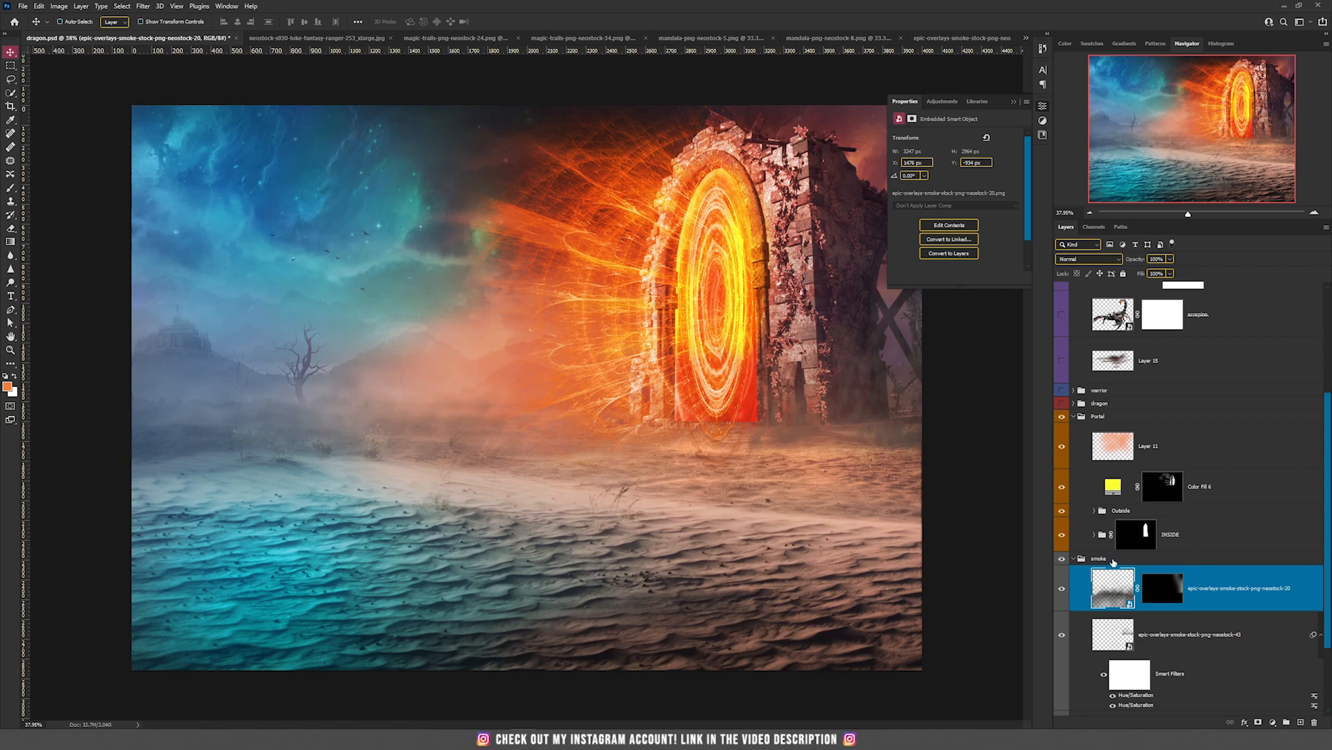
Step: Select the smoke group, collapse the Portal and smoke groups, and expand the dragon group
click(1111, 559)
click(1075, 416)
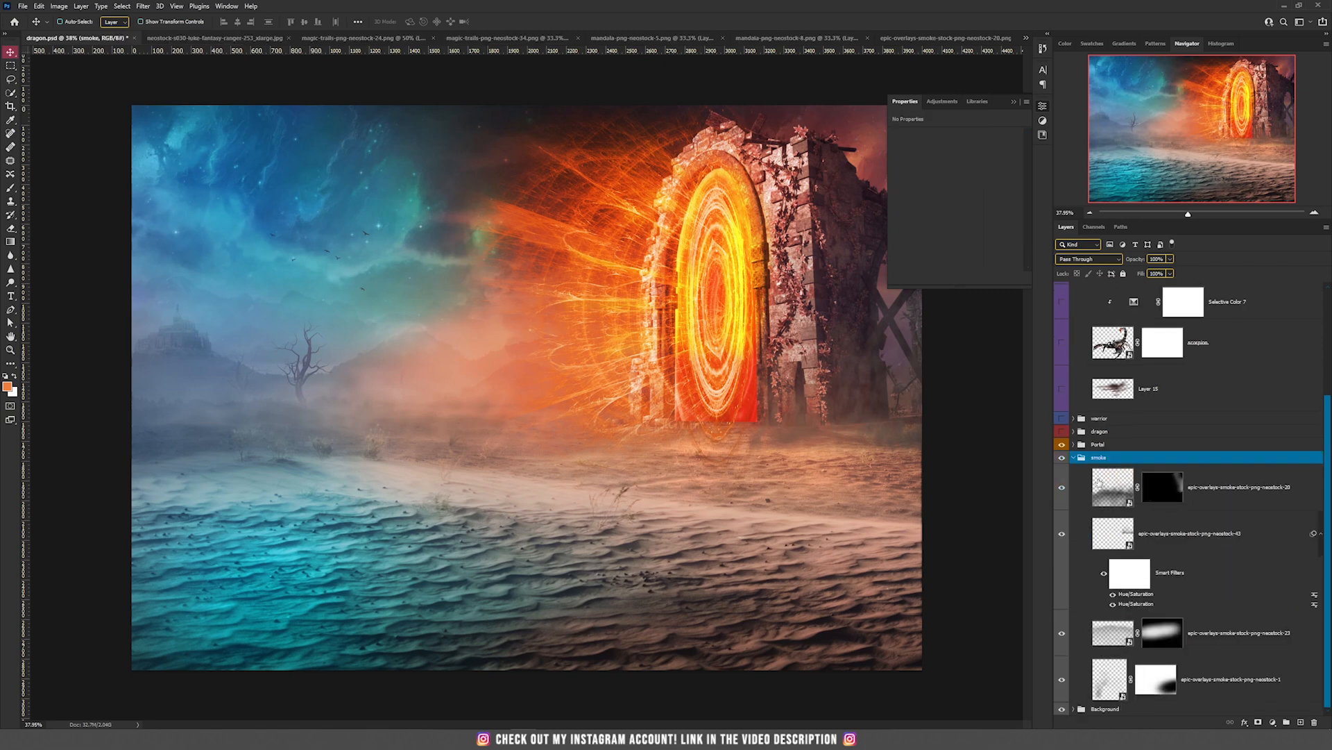
click(1073, 458)
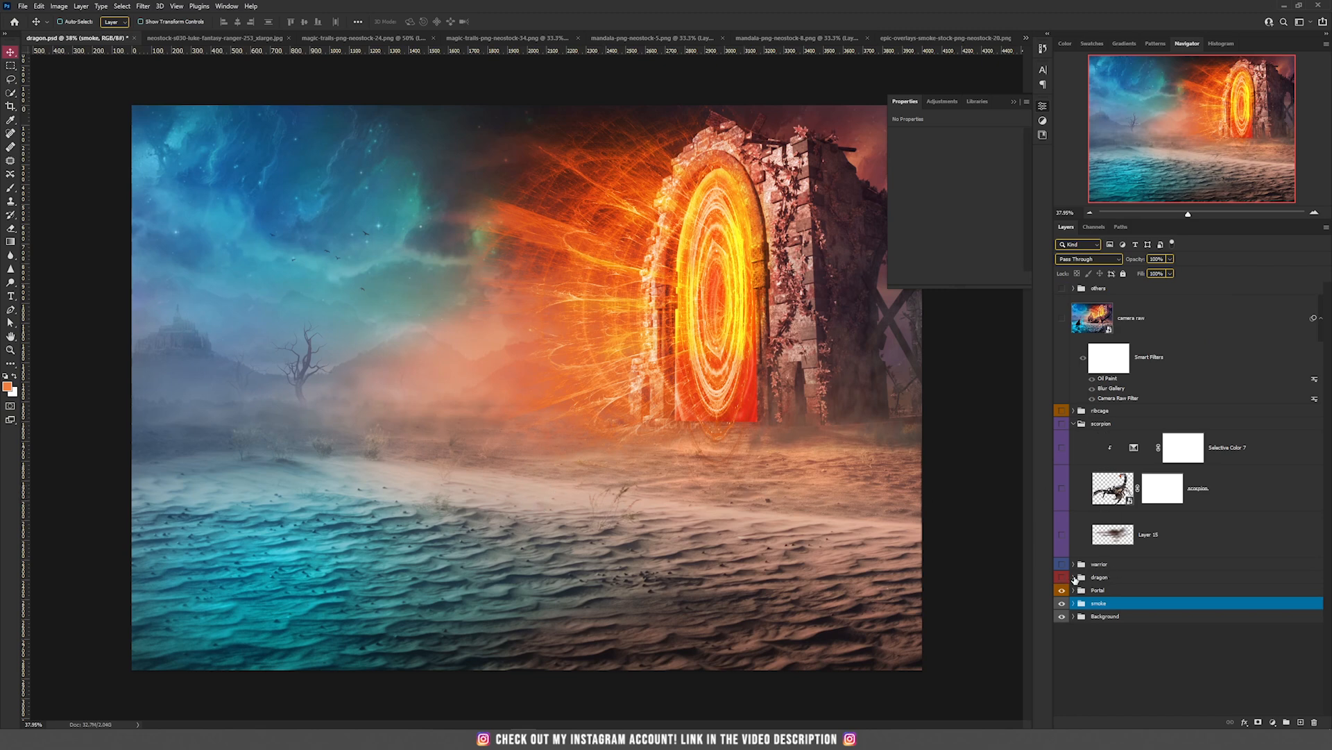
click(1074, 577)
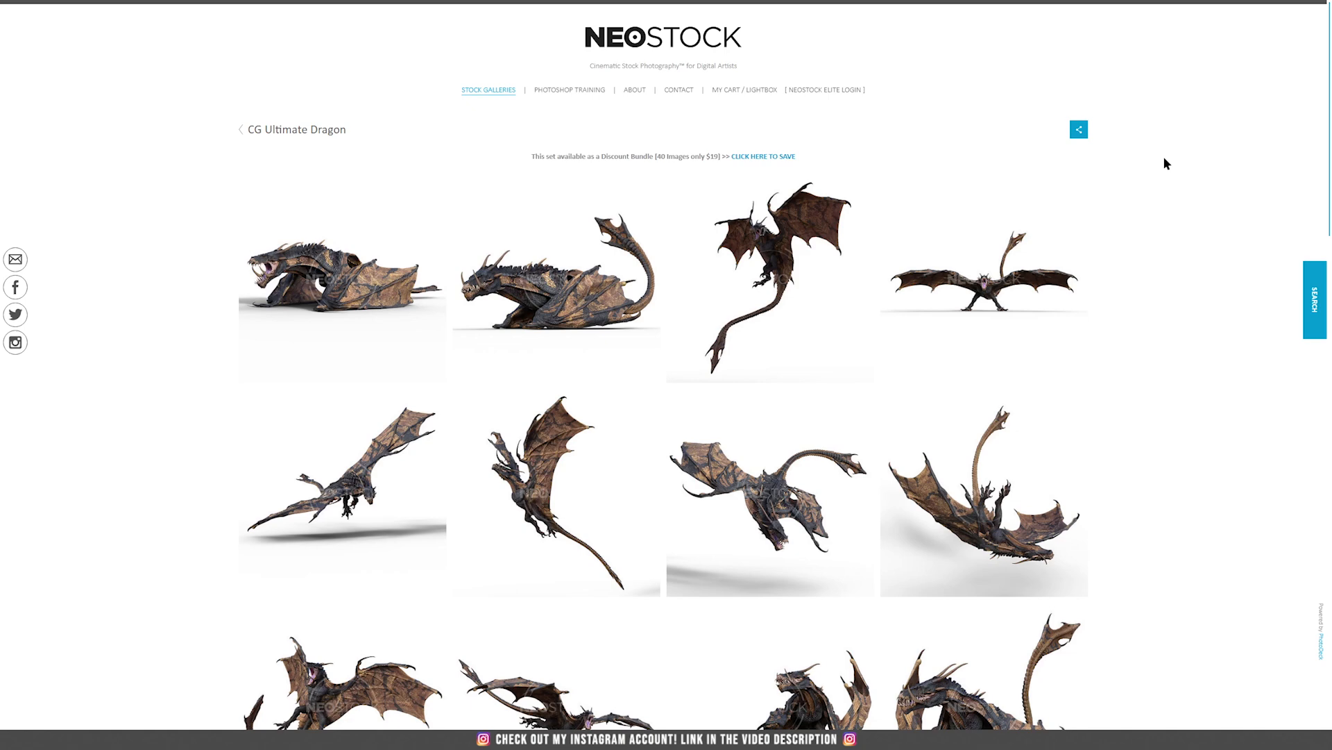
Step: Browse the dragon poses in the CG Ultimate Dragon gallery on the NEOSTOCK website
scroll(1164, 163, down, 2)
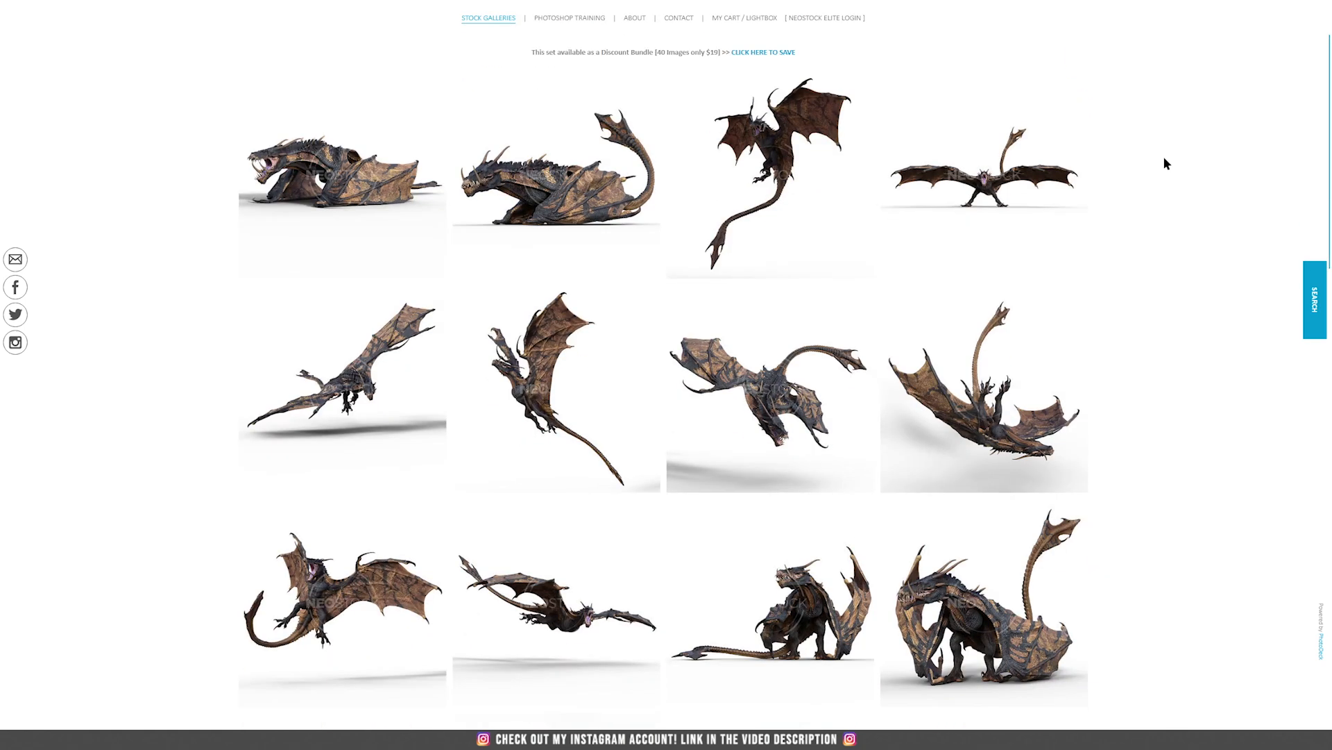
scroll(1165, 164, down, 1)
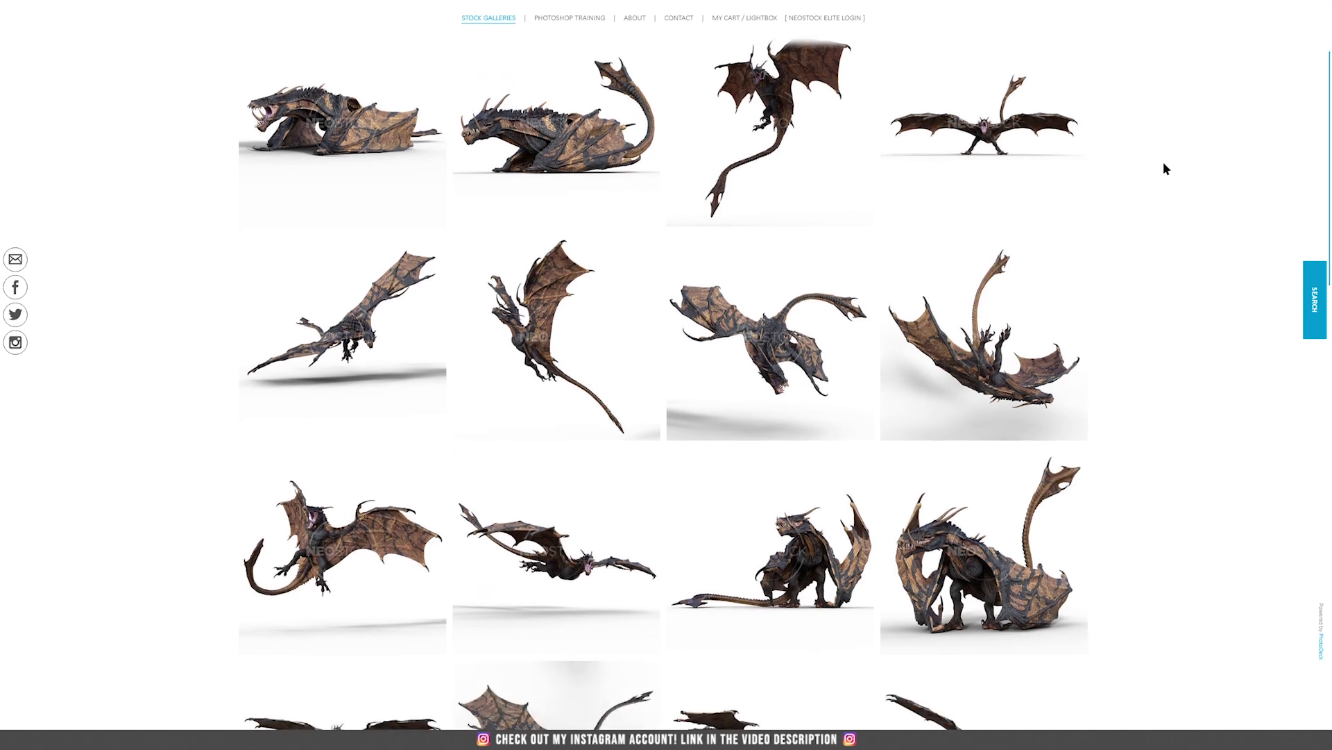
scroll(1164, 164, down, 1)
scroll(1164, 164, down, 1)
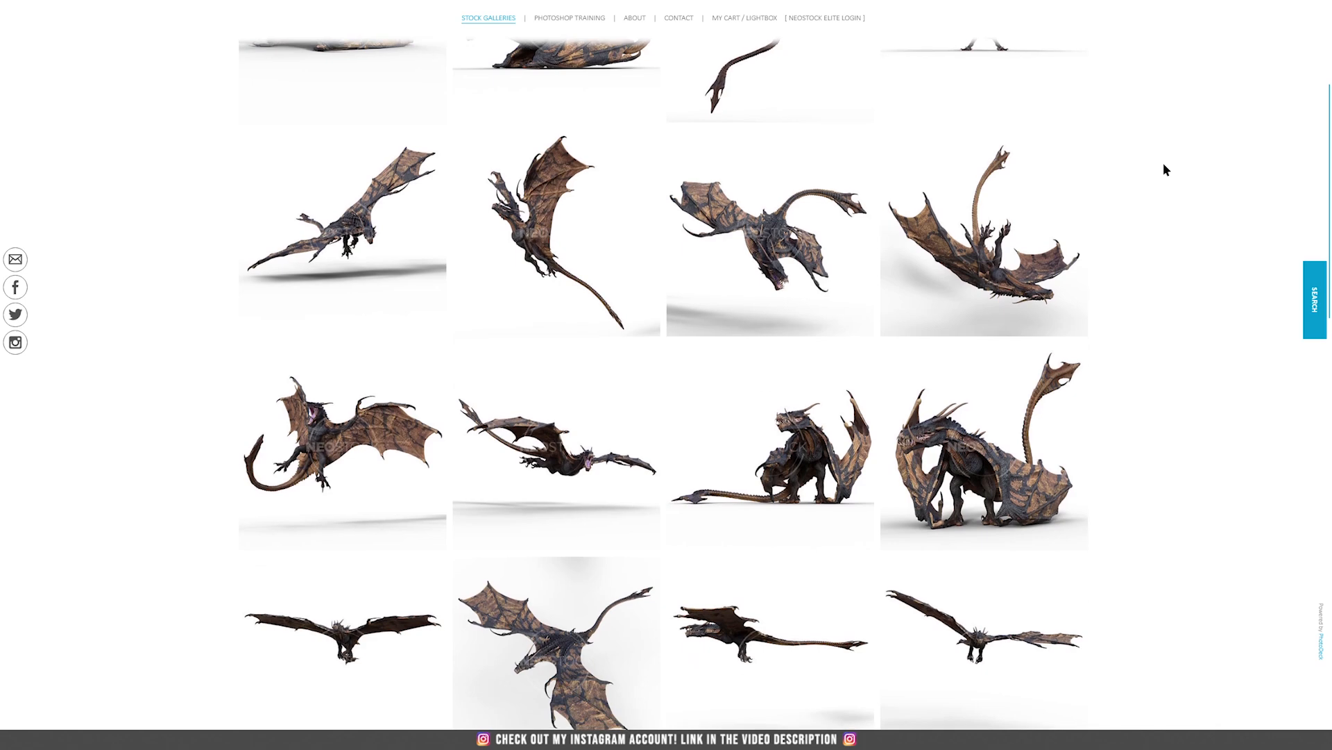
scroll(1164, 164, down, 3)
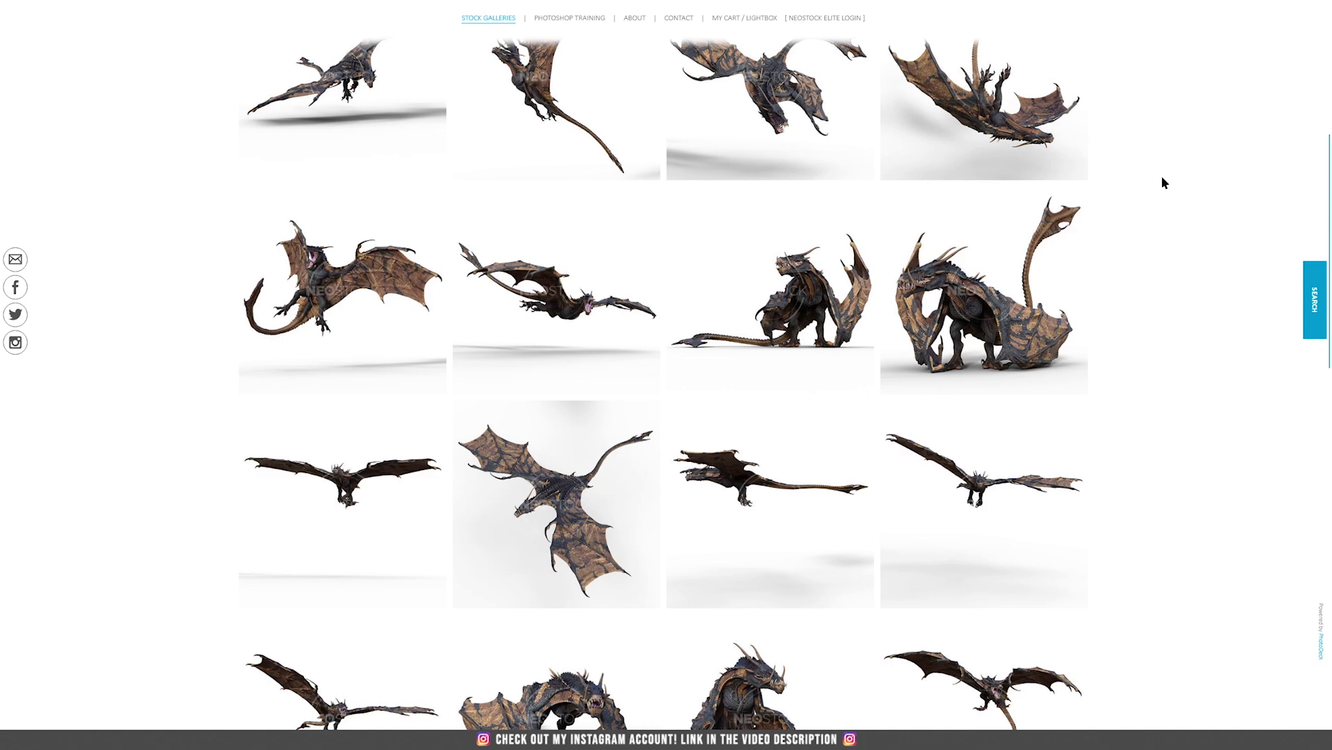
scroll(1162, 183, down, 2)
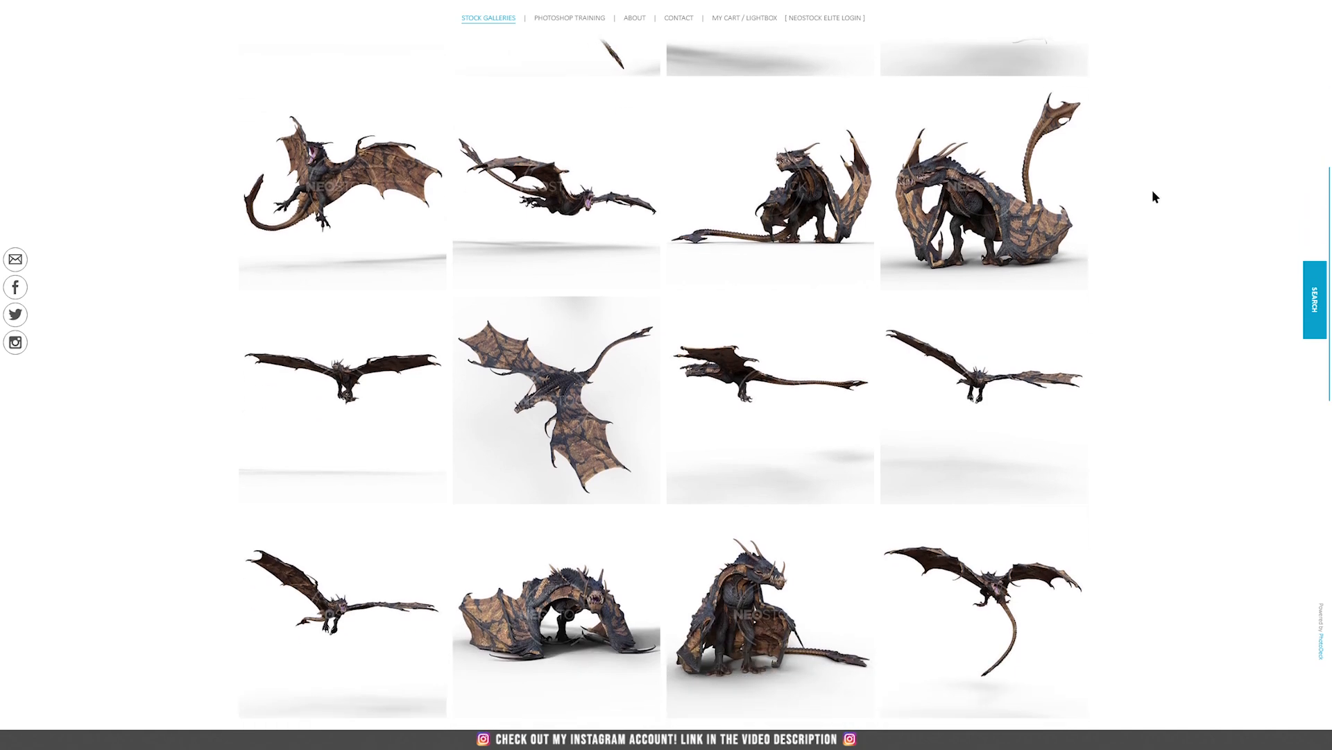
scroll(1154, 194, down, 2)
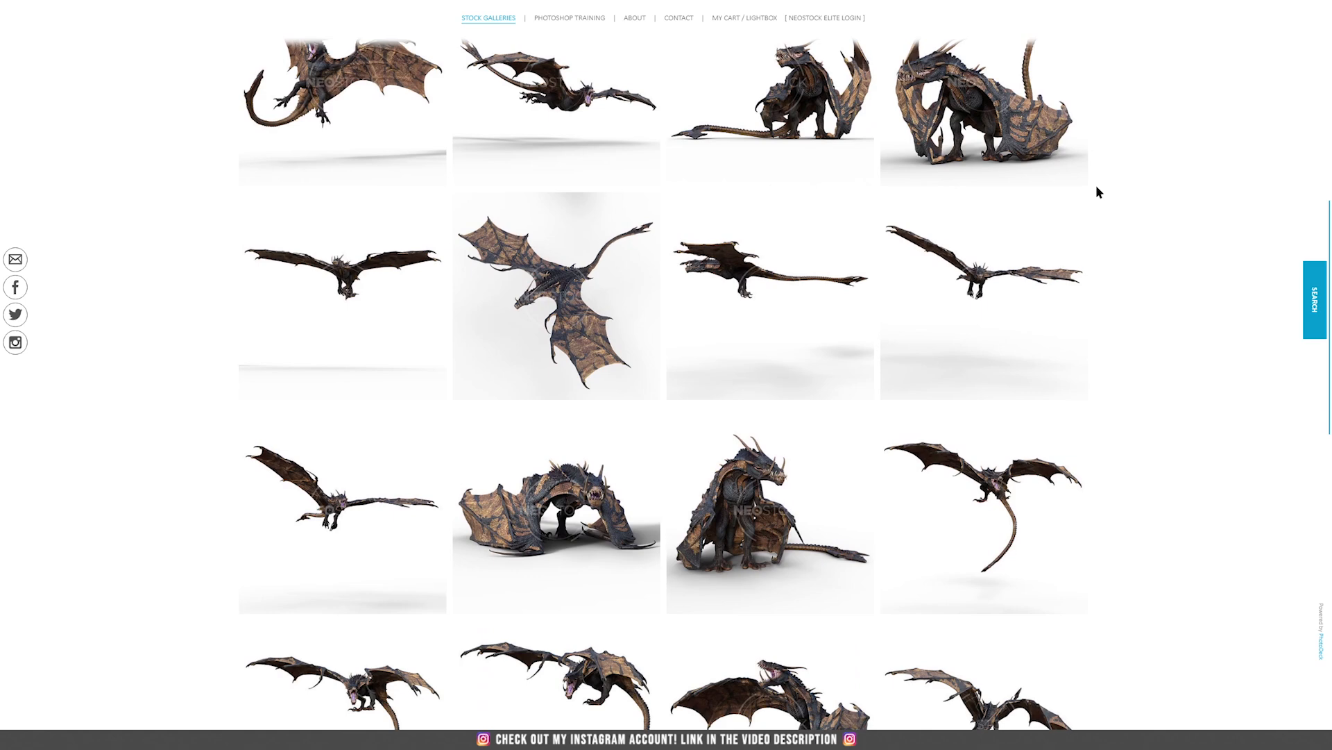
scroll(1097, 193, down, 1)
scroll(1109, 198, down, 1)
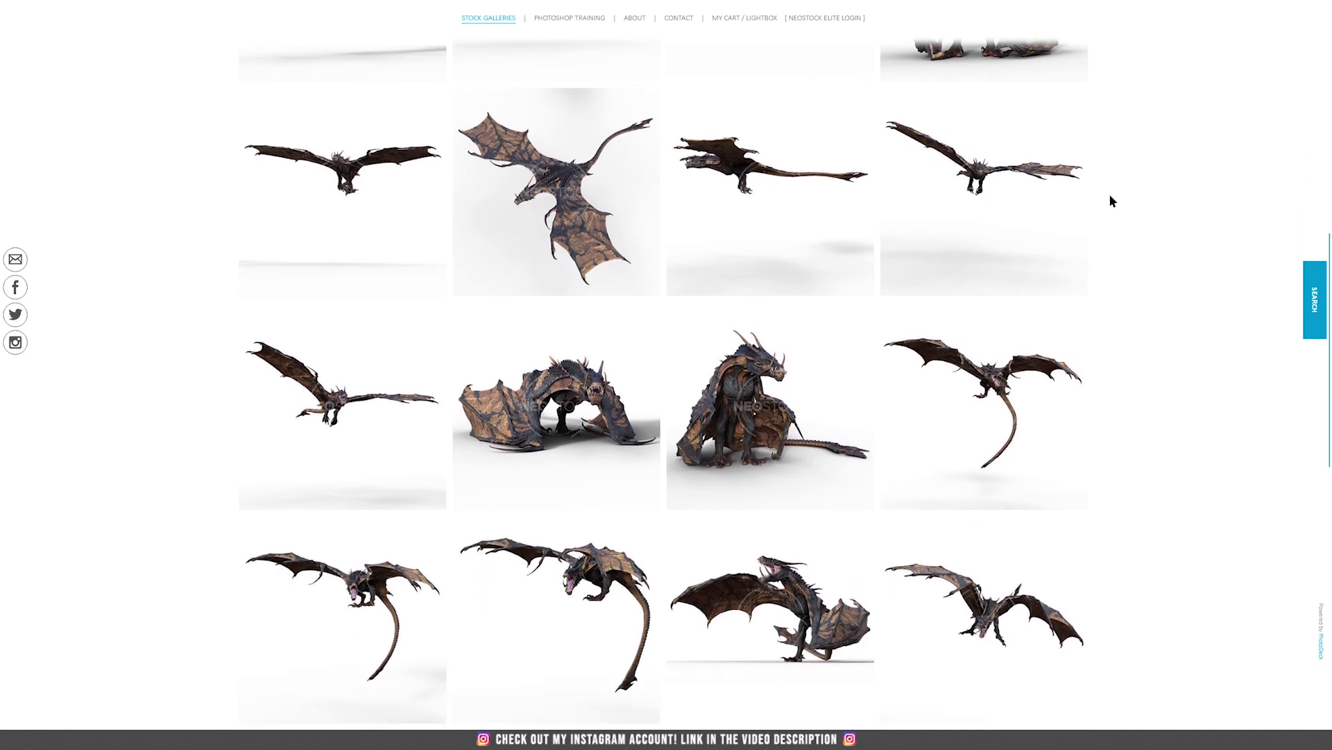
Step: Find the crouching dragon with raised wings further down the stock gallery, pick it, and return to dragon.psd
scroll(1111, 201, down, 3)
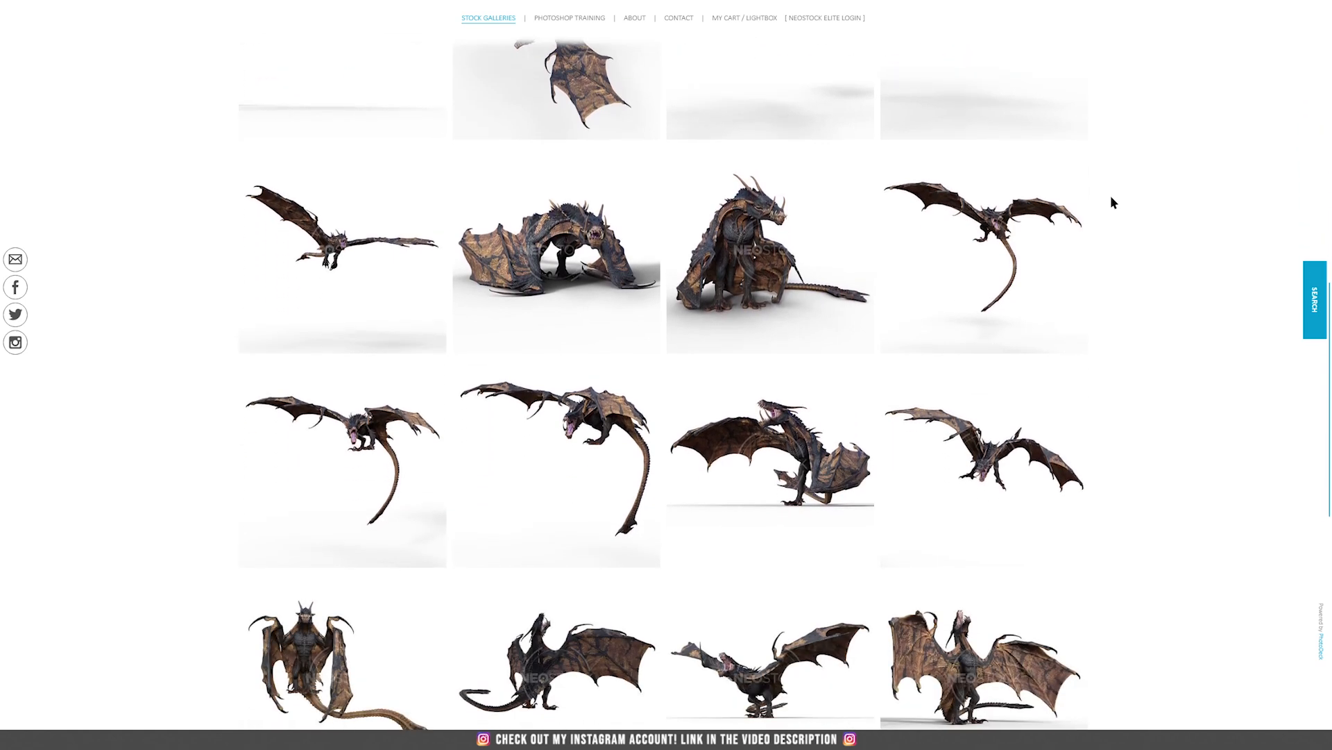
scroll(1111, 202, down, 1)
scroll(1112, 202, down, 3)
scroll(1148, 258, down, 2)
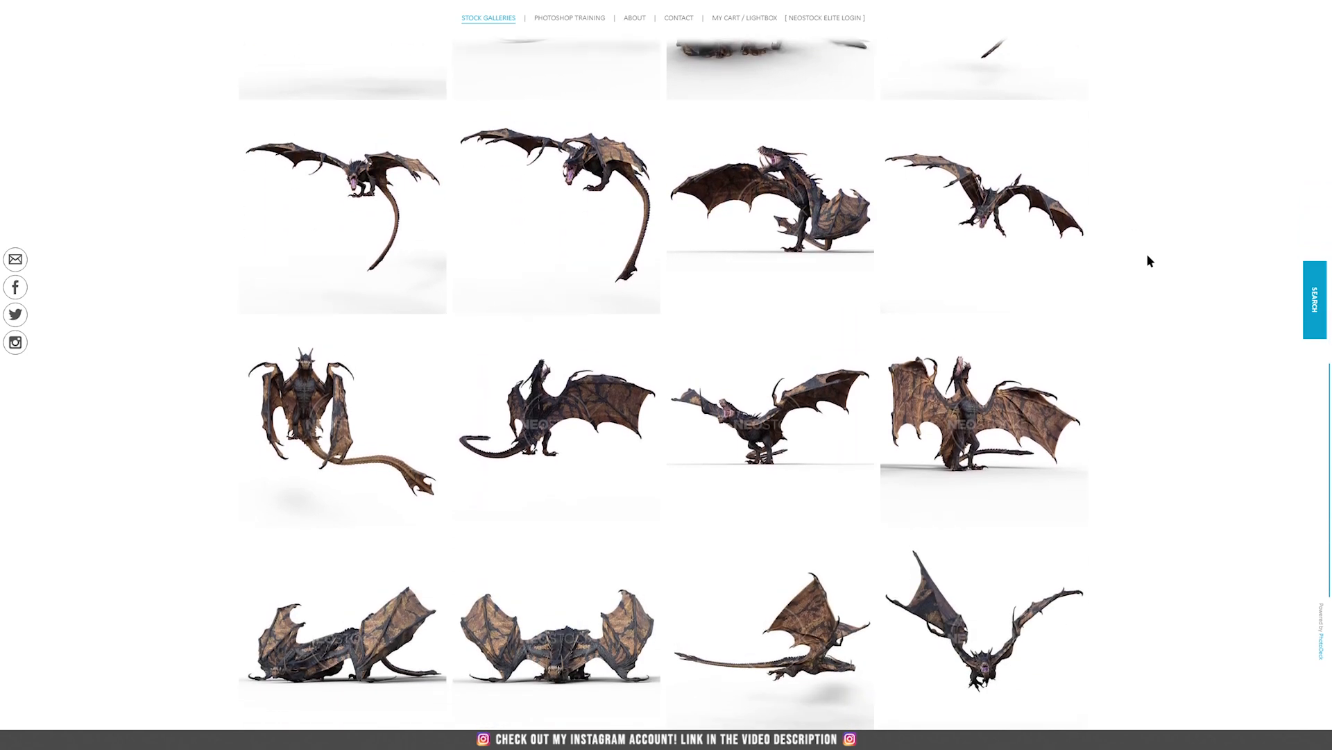
scroll(1093, 268, down, 2)
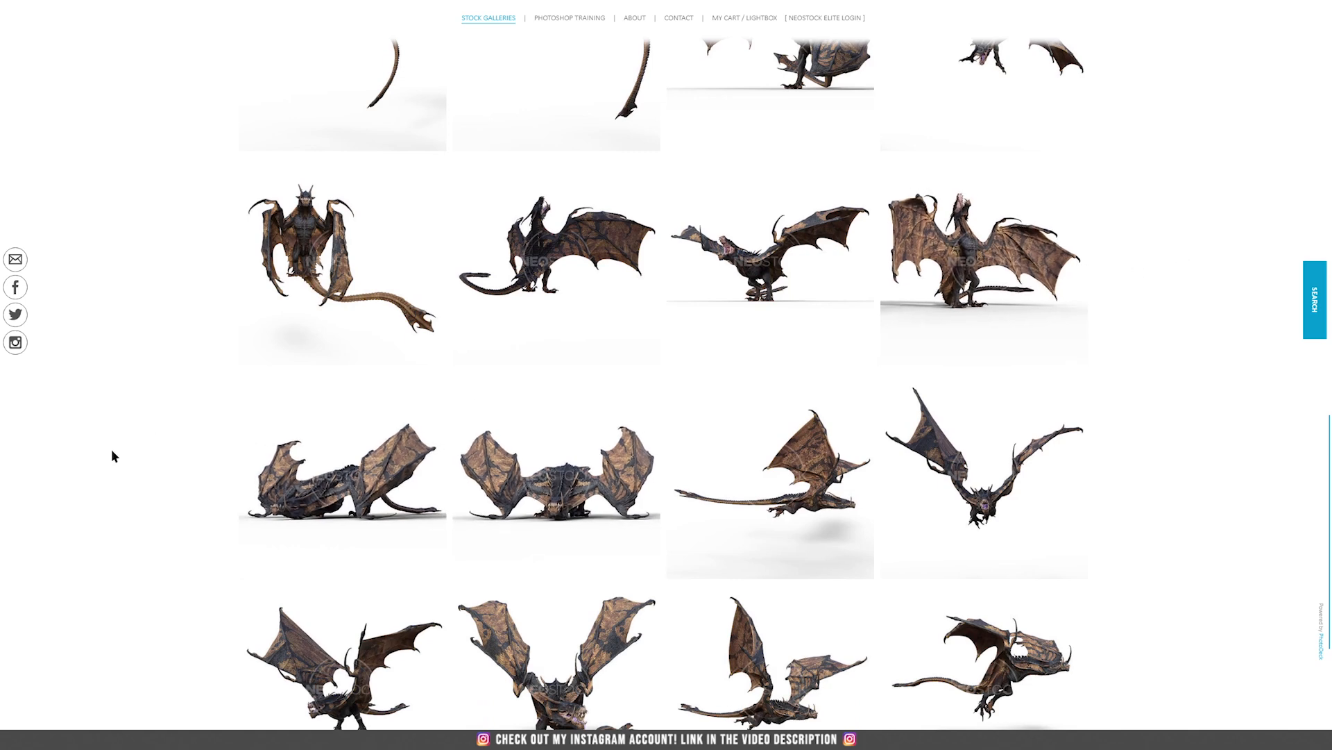
click(317, 479)
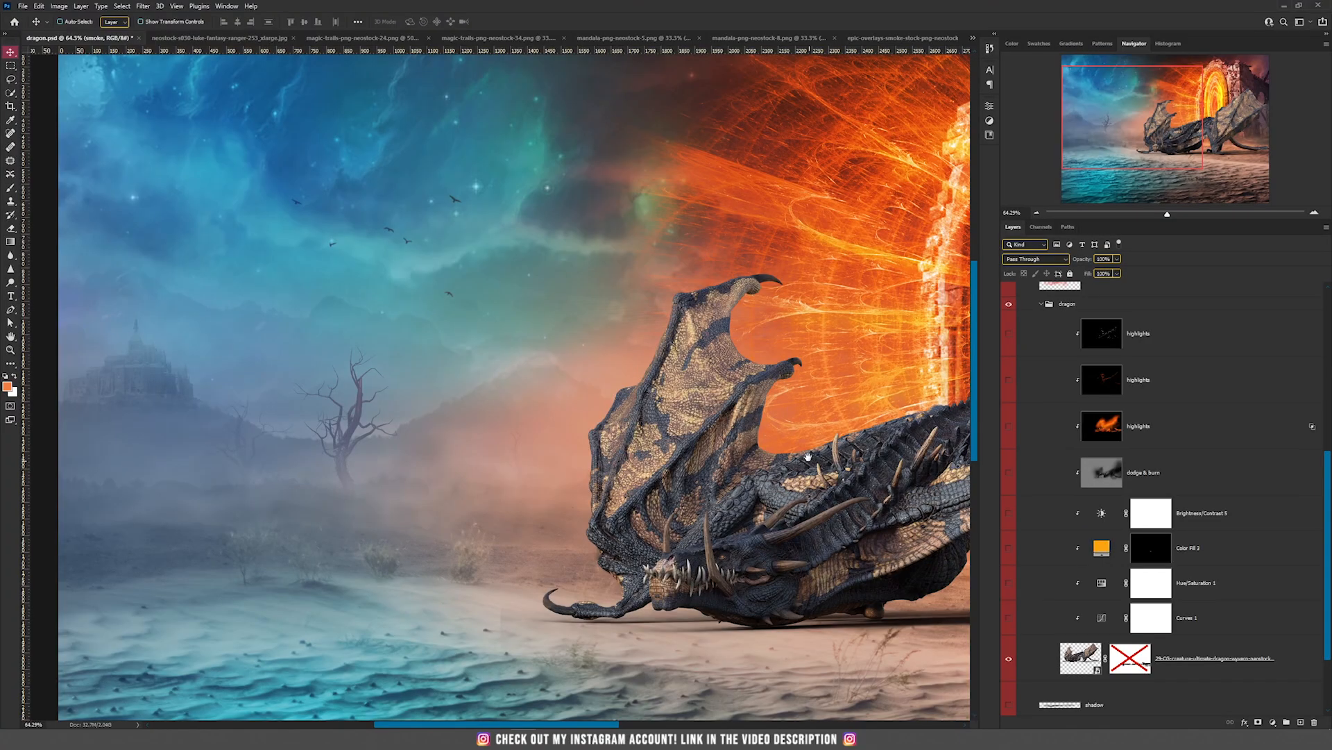
Step: Enable the disabled layer mask on the dragon layer to hide the stock image's own ground shadow
scroll(349, 381, up, 3)
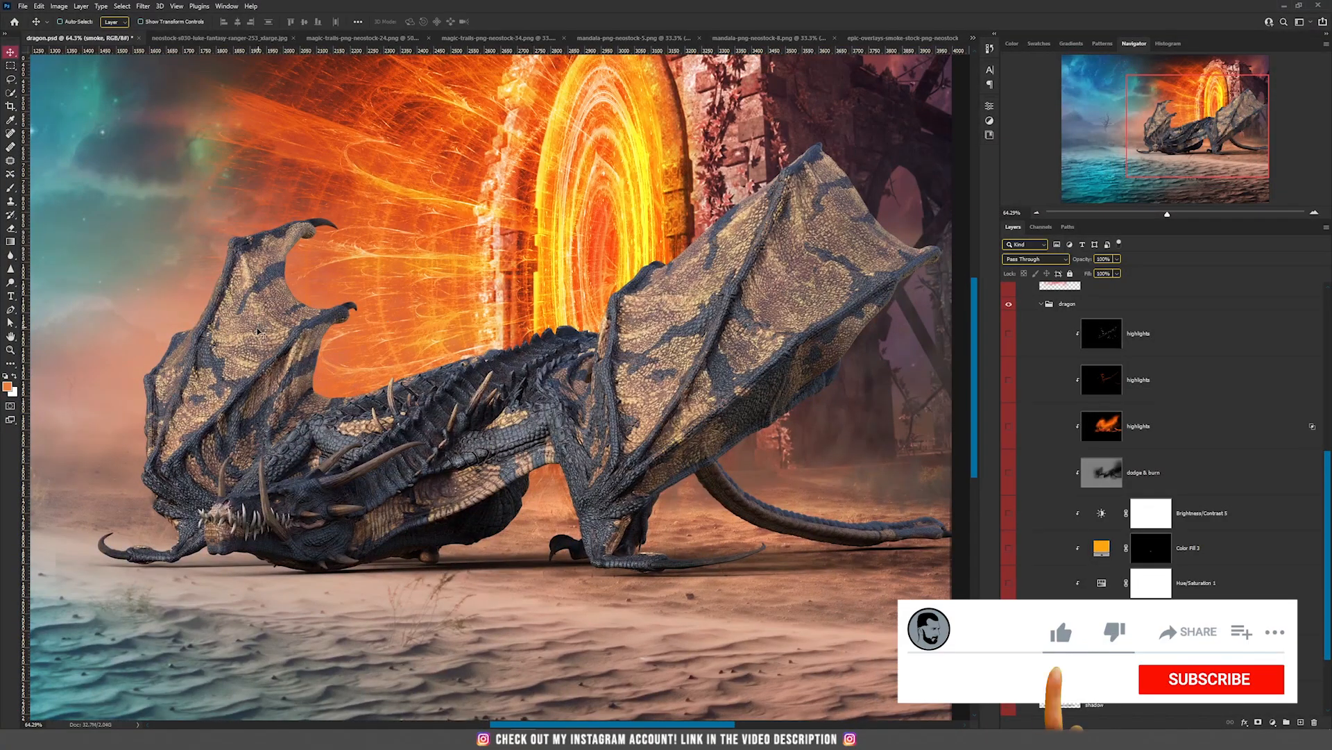
drag(494, 244, 525, 304)
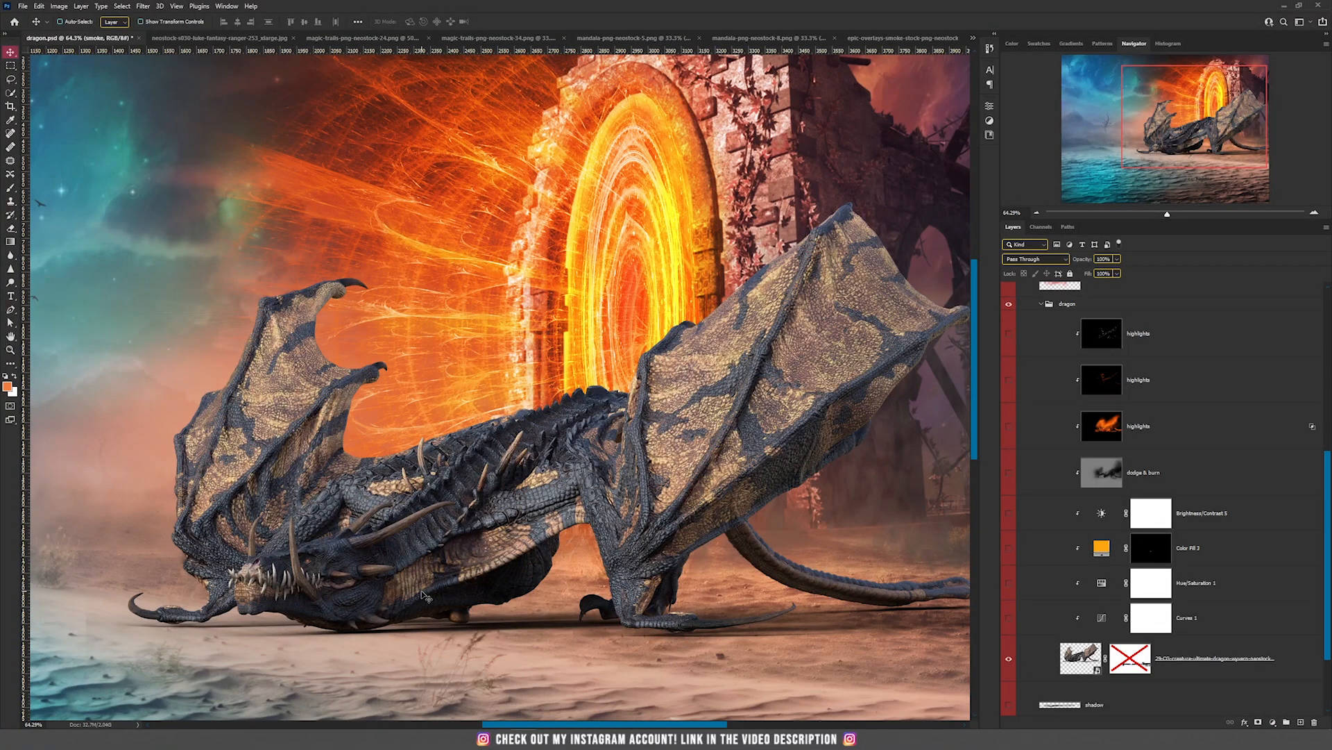
scroll(424, 595, up, 2)
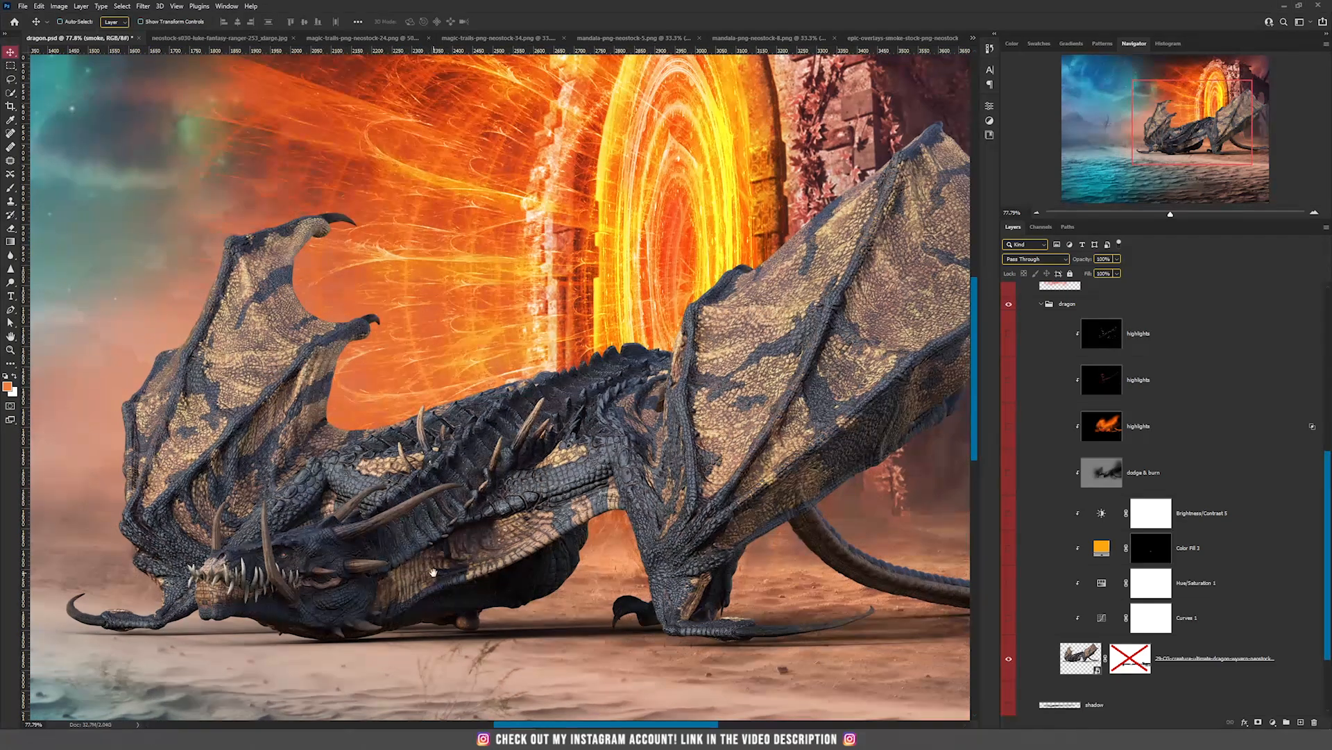
drag(424, 596, 528, 439)
shift+click(1130, 659)
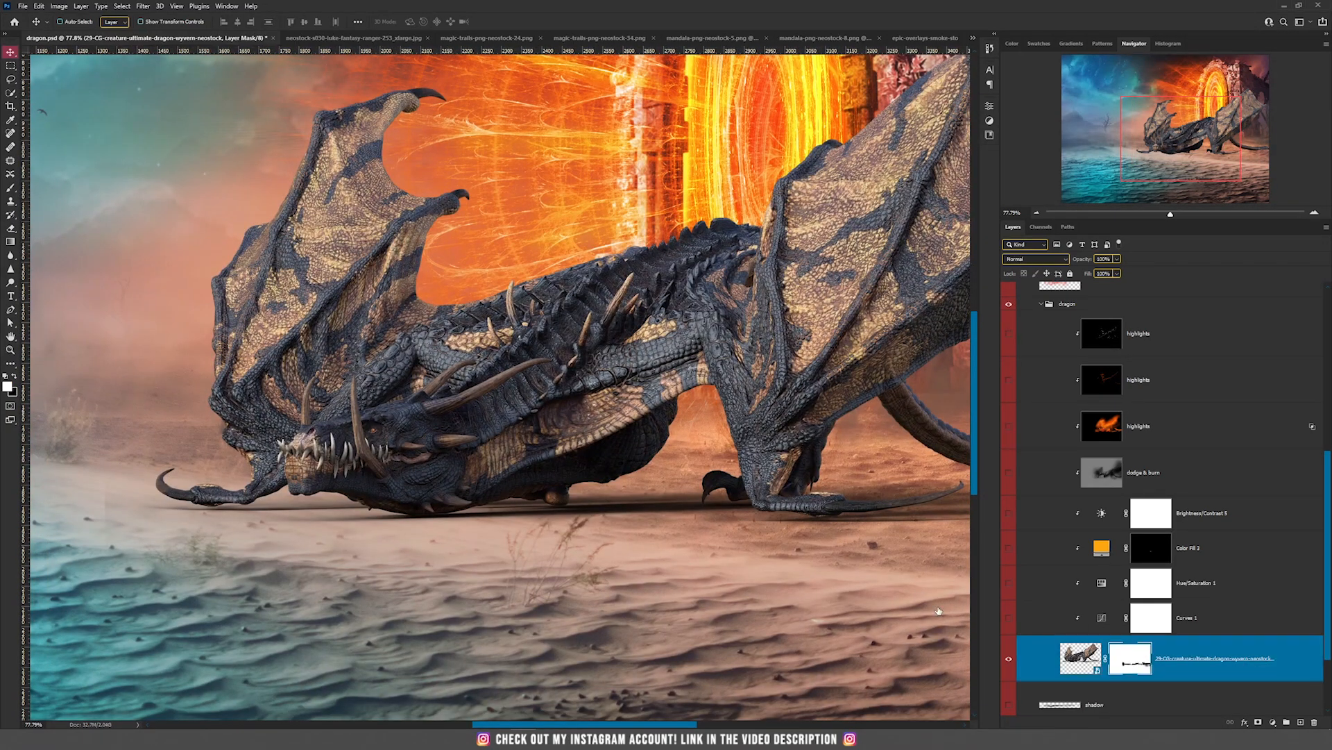
shift+click(1145, 666)
scroll(585, 512, down, 4)
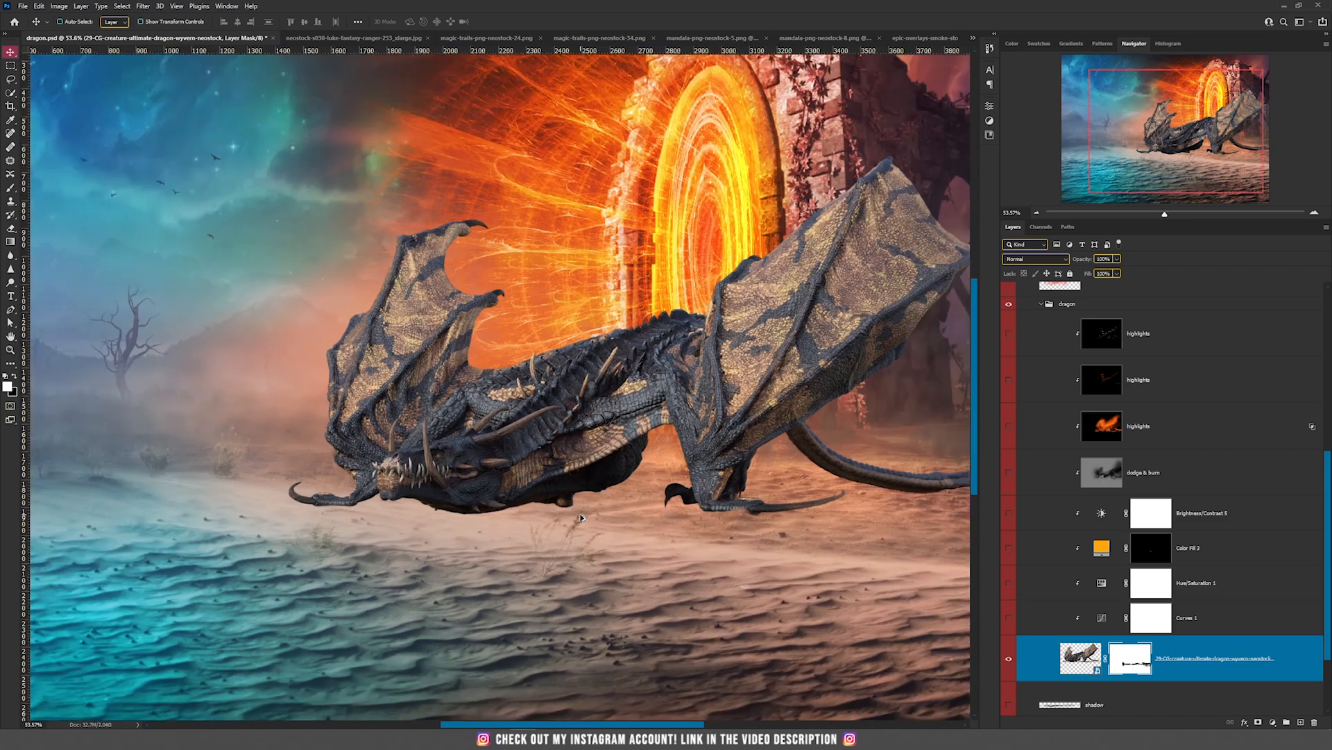
Step: Select the shadow layer below the dragon, make it visible, and examine how it grounds the dragon on the sand
click(1059, 704)
click(1009, 655)
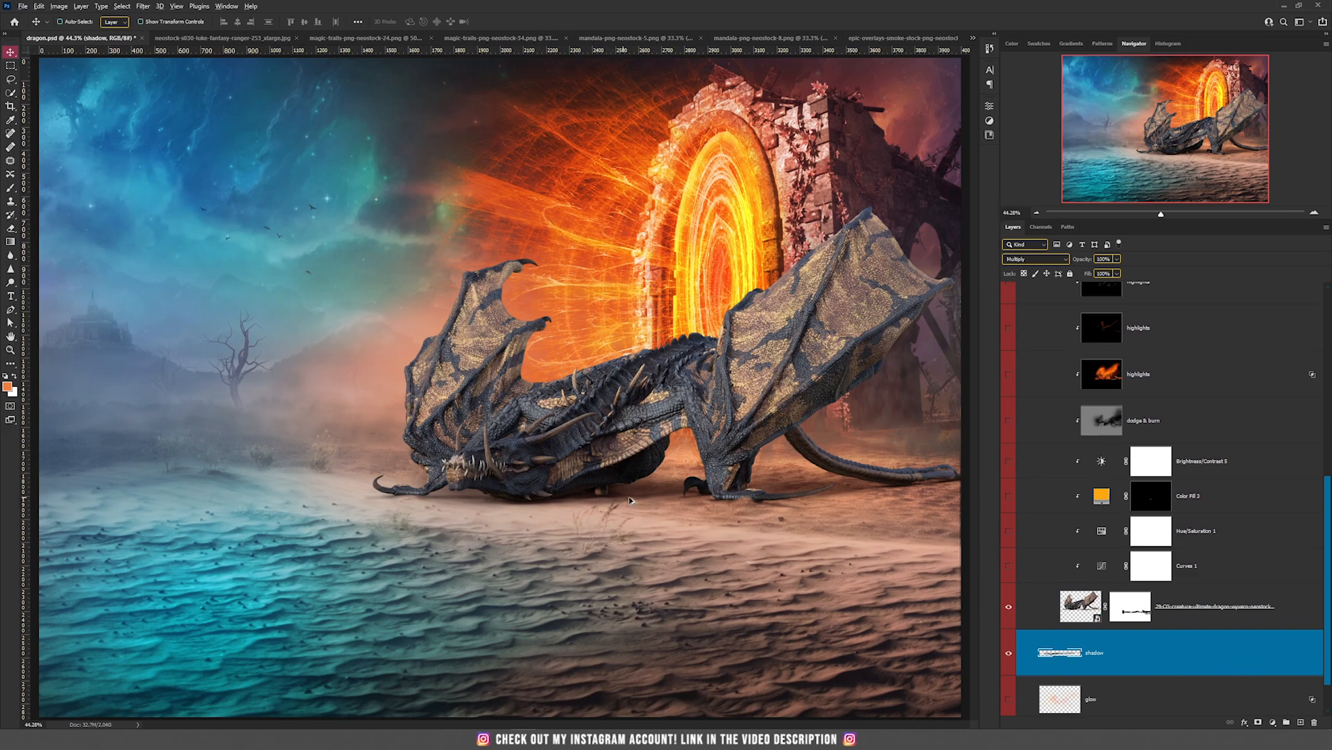
scroll(1098, 670, down, 1)
scroll(1104, 668, up, 2)
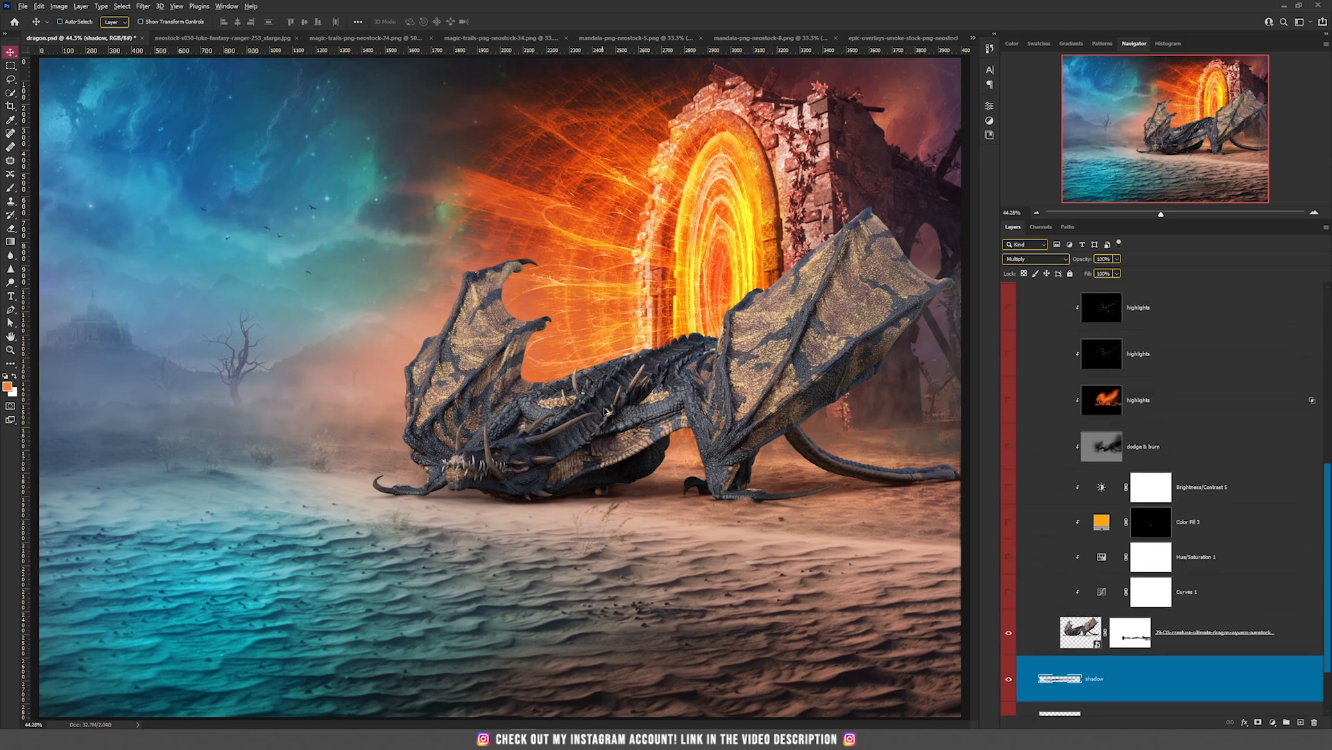
scroll(568, 433, down, 5)
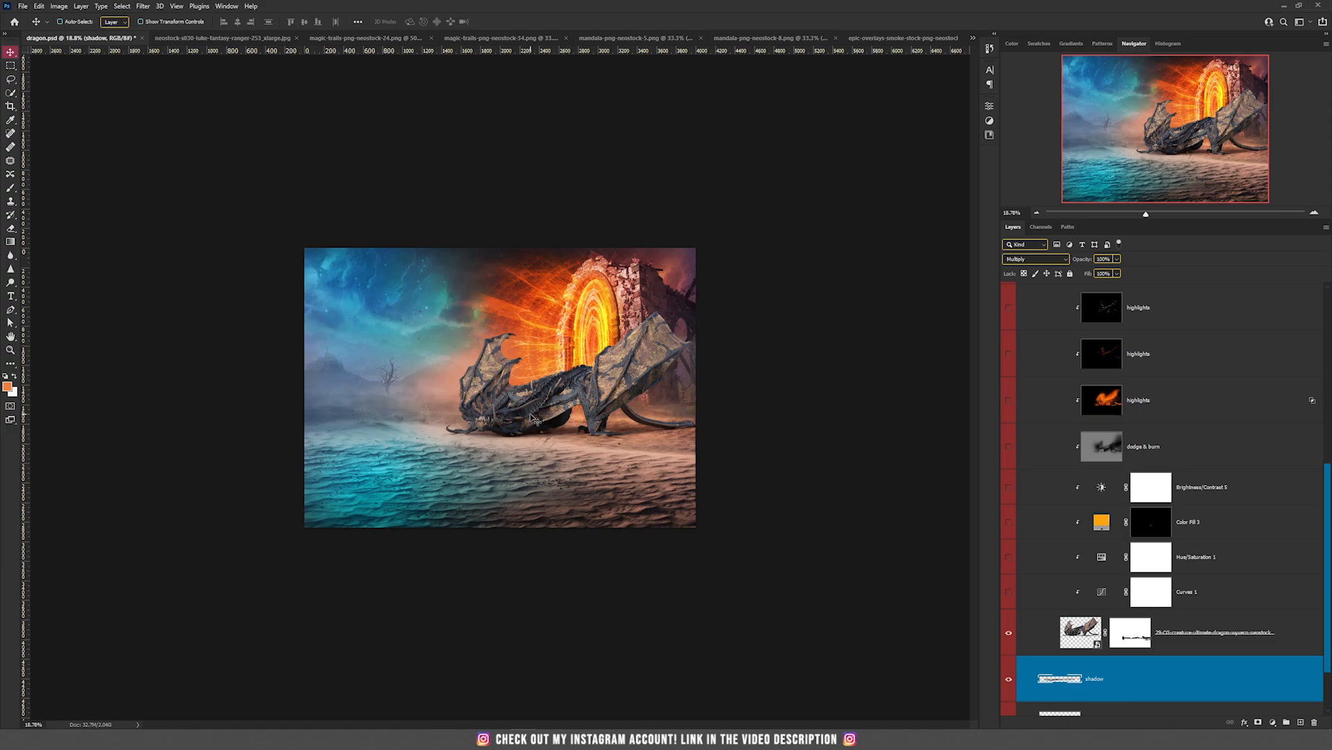
scroll(506, 407, up, 5)
scroll(505, 407, up, 2)
scroll(525, 422, up, 7)
scroll(463, 271, down, 3)
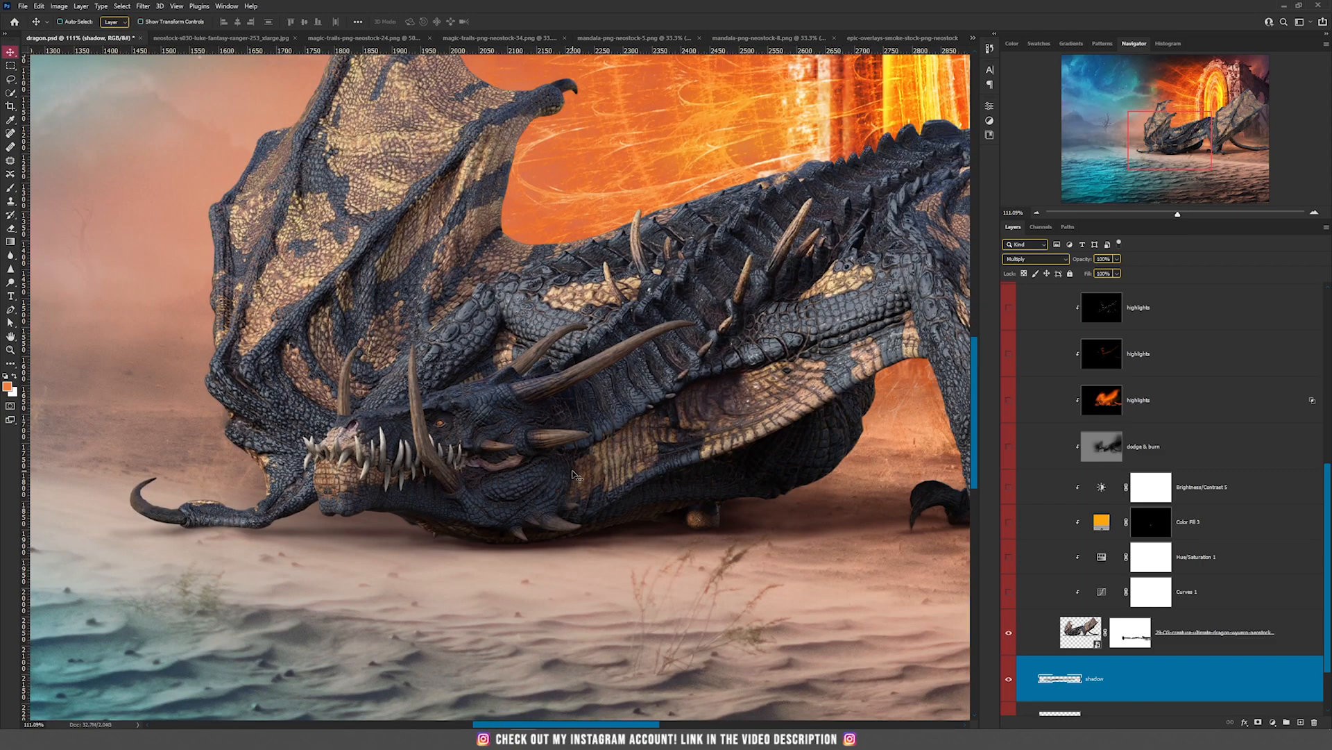
Step: Show the Curves 1 and Hue/Saturation 1 adjustments clipped to the dragon and open the settings of each
click(1010, 592)
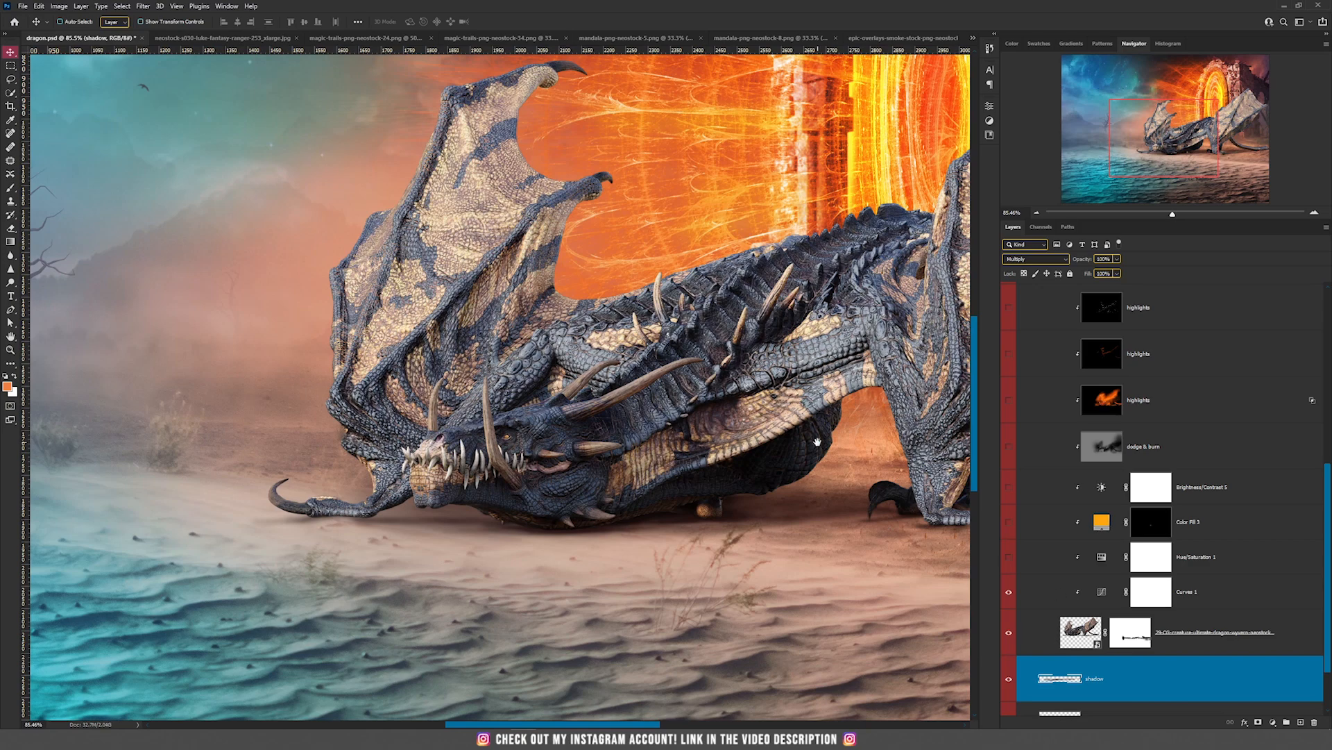
scroll(819, 462, down, 2)
drag(819, 462, 562, 492)
scroll(562, 491, down, 3)
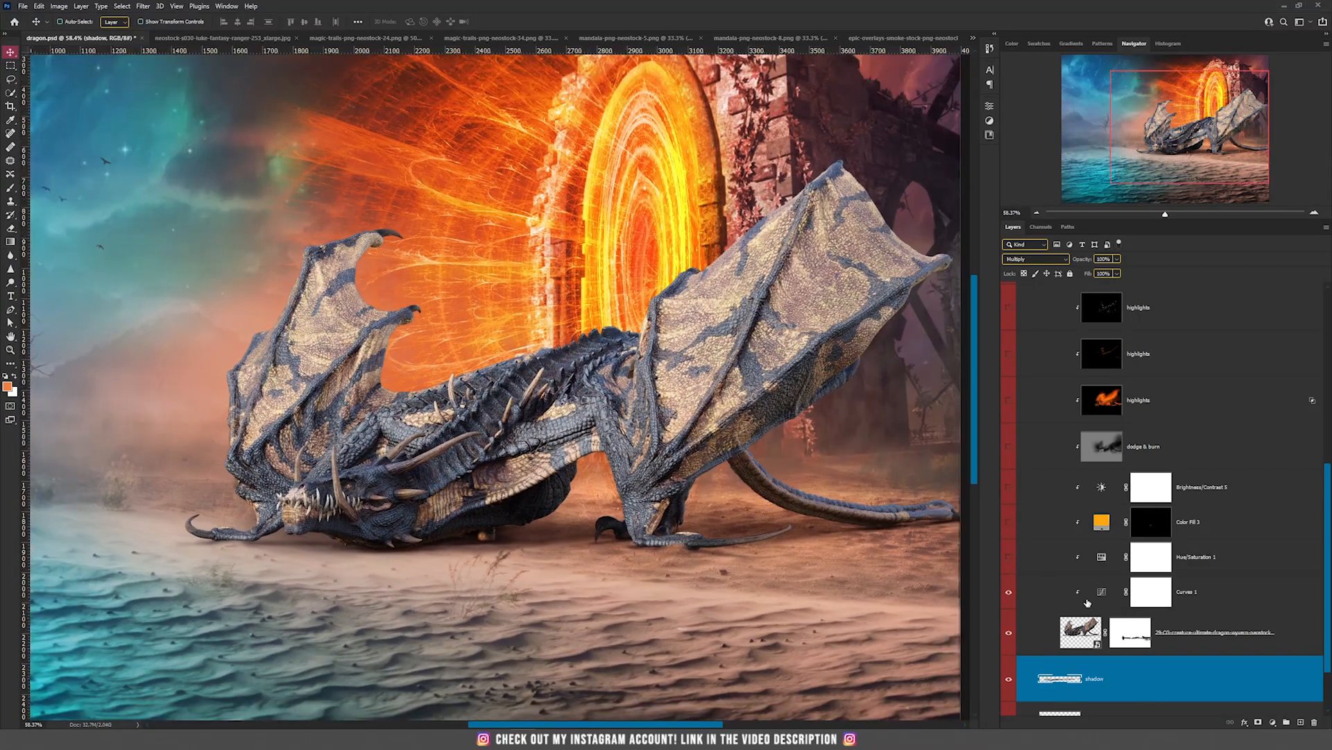
click(1102, 591)
double_click(1102, 592)
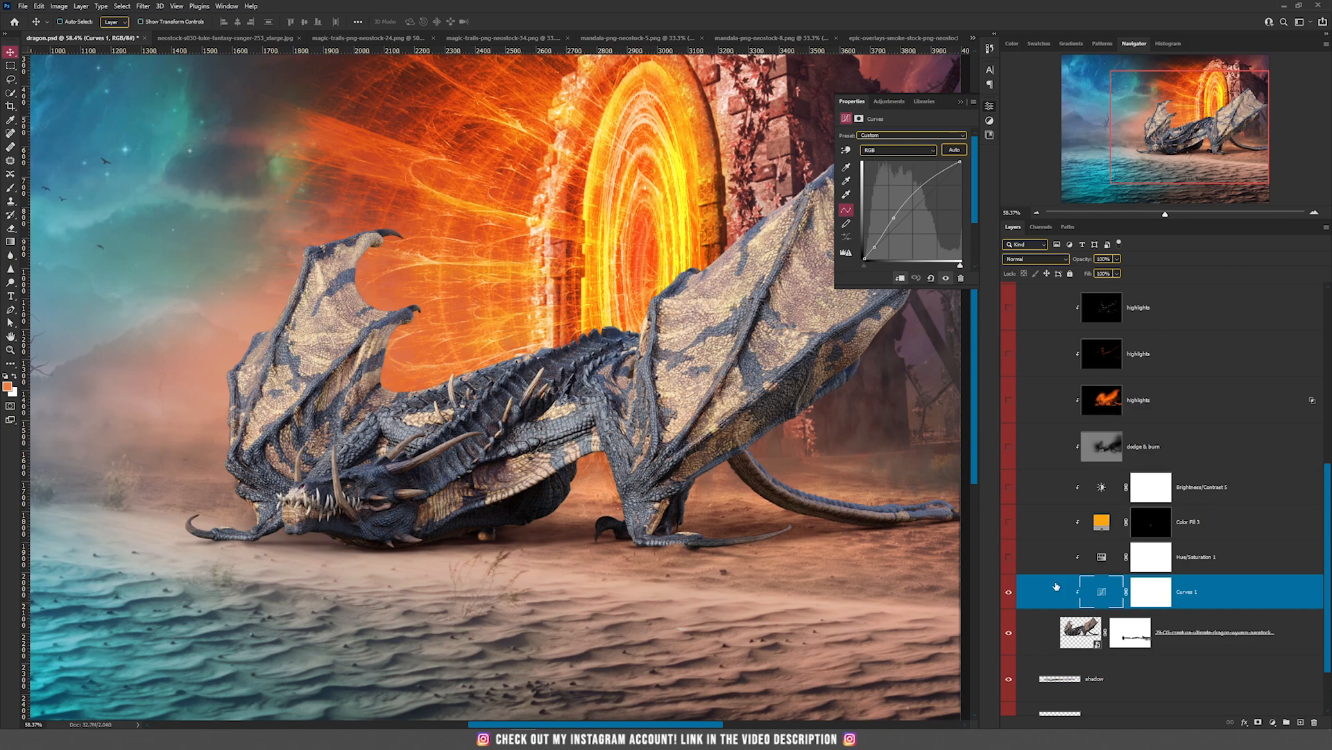
click(1010, 558)
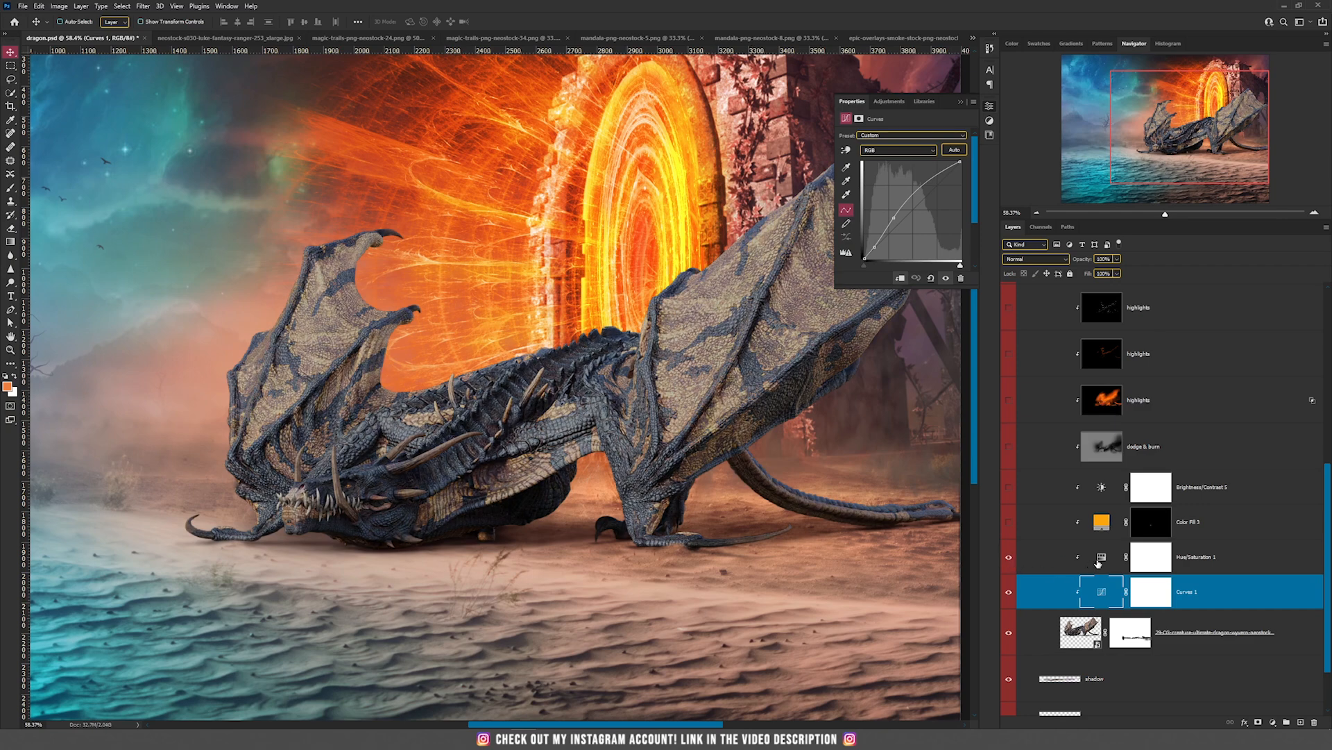
click(1098, 561)
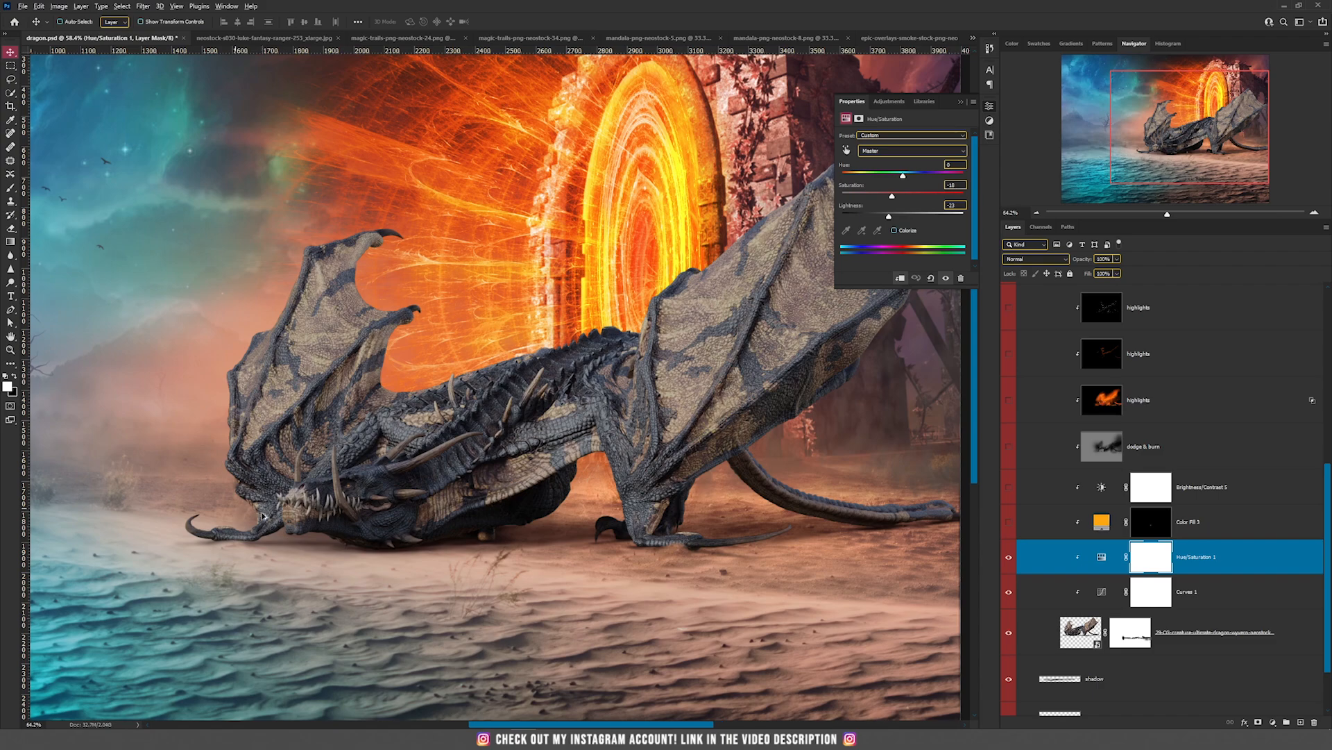
Step: Show the orange Color Fill 3 layer on the dragon's eye, select it, and check its blend mode
scroll(236, 511, up, 5)
scroll(370, 506, up, 2)
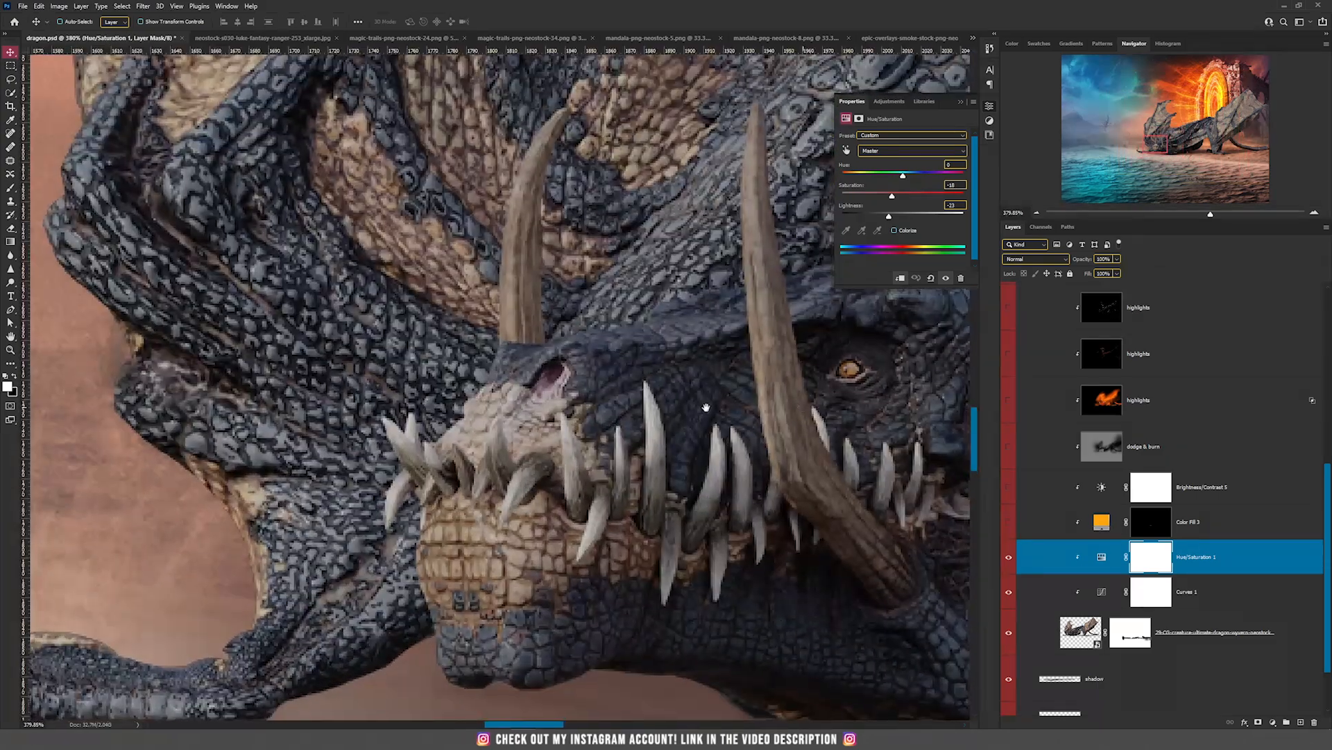
click(1009, 522)
click(1102, 521)
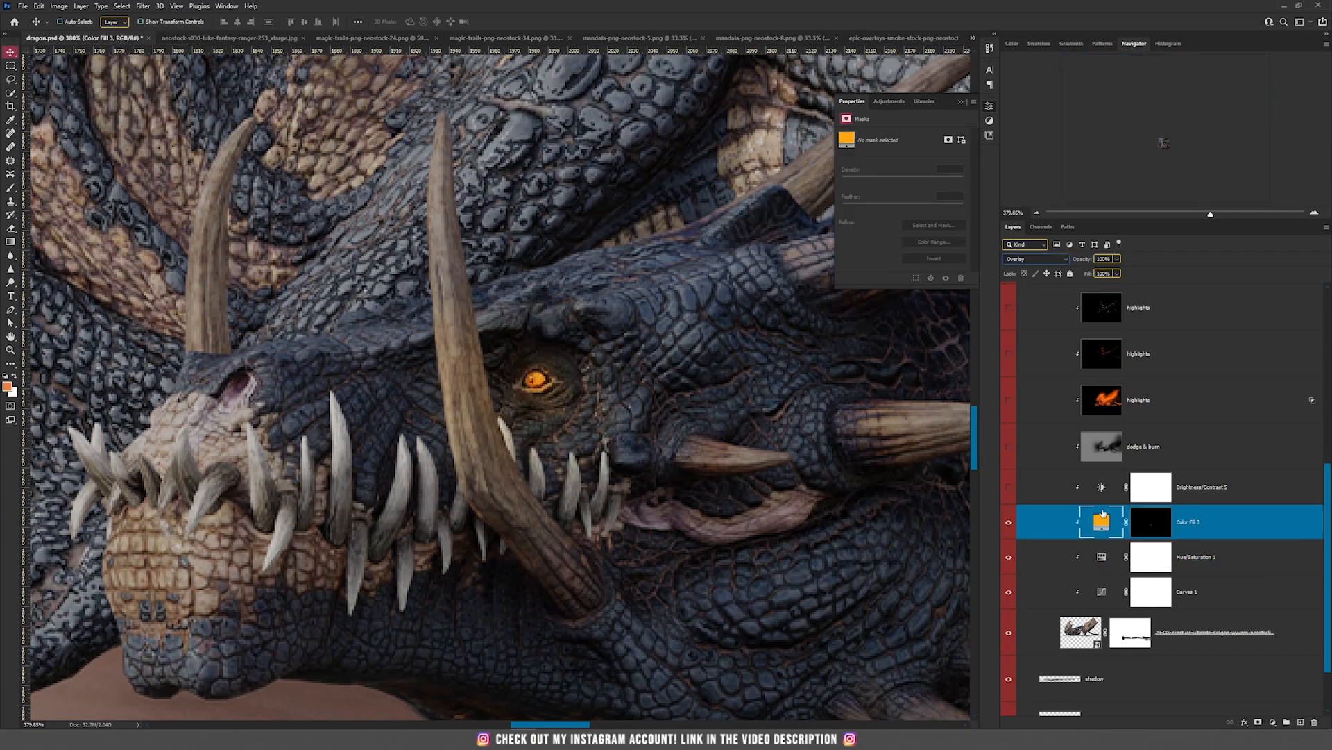
click(1032, 259)
click(1031, 259)
scroll(539, 367, down, 5)
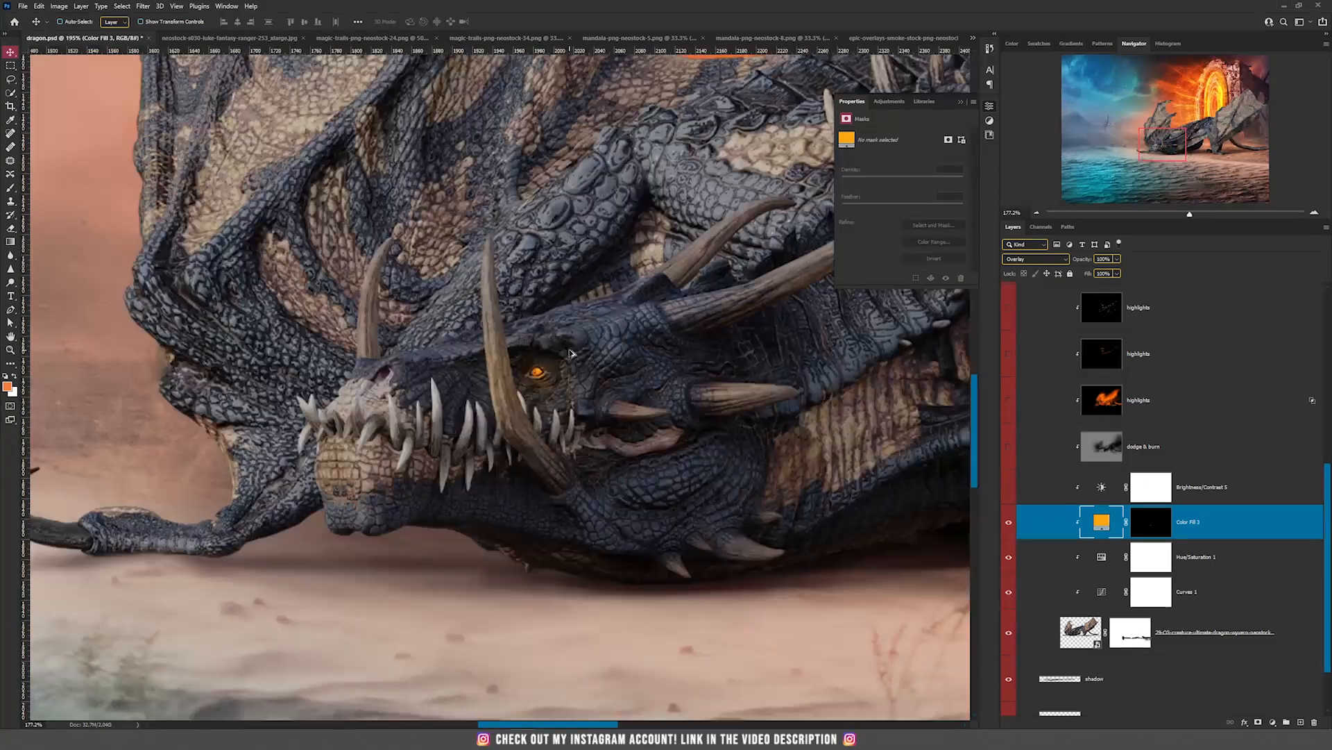
scroll(570, 352, up, 1)
scroll(570, 353, down, 1)
scroll(570, 353, down, 5)
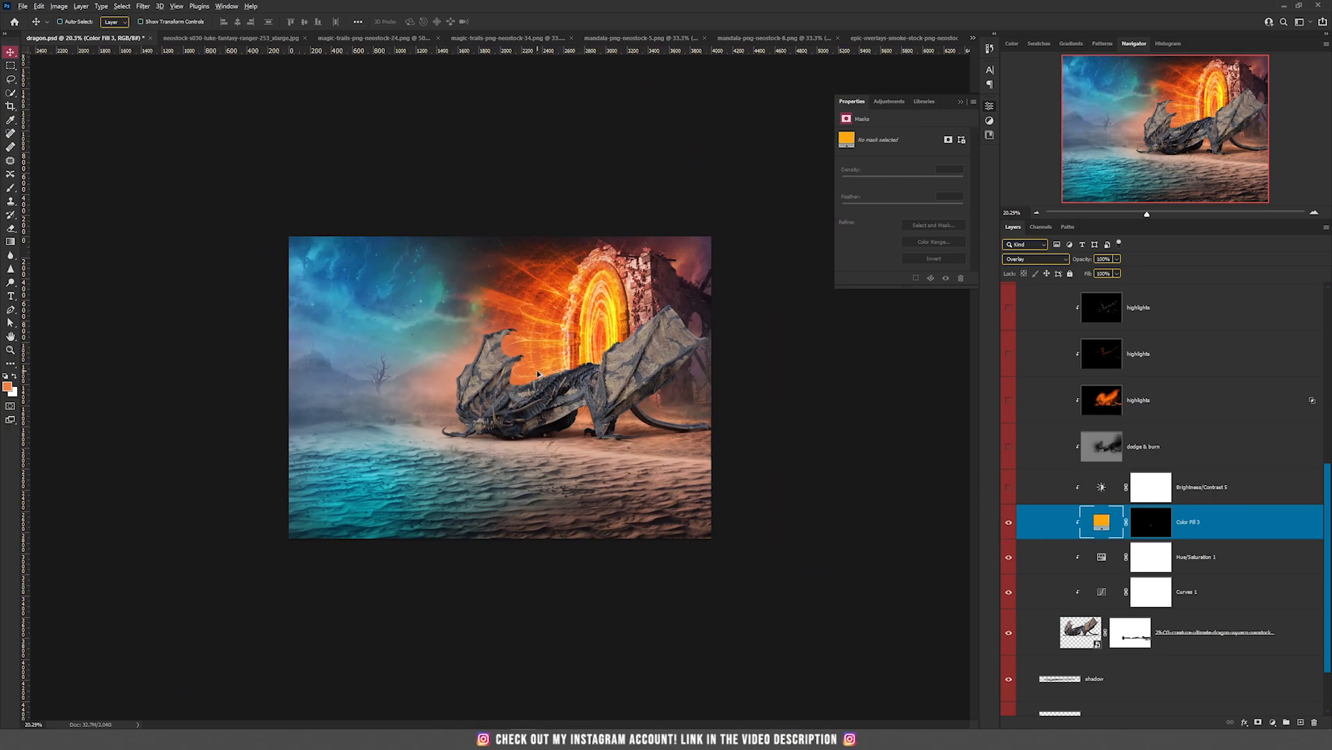
Step: Show the Brightness/Contrast 5 adjustment, open its settings, and compare the dragon with the adjustment off and on
scroll(538, 373, up, 5)
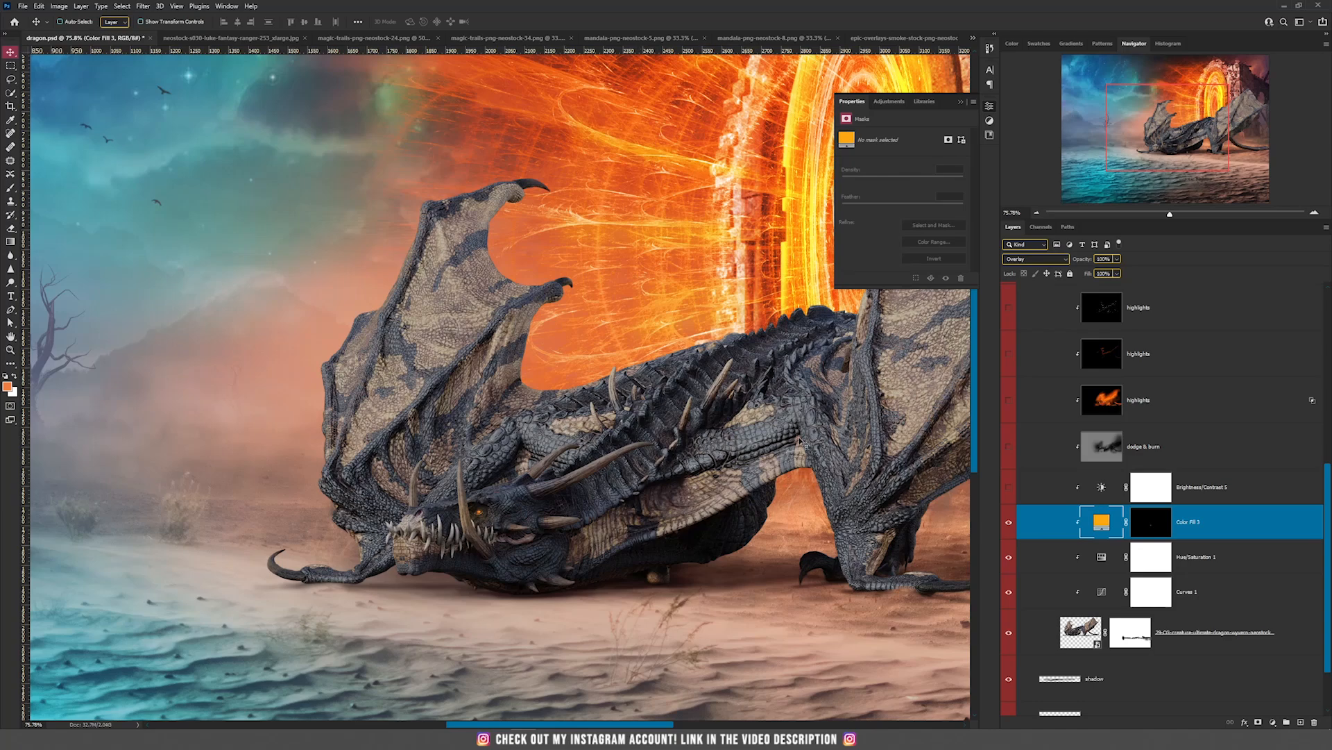
scroll(704, 453, down, 3)
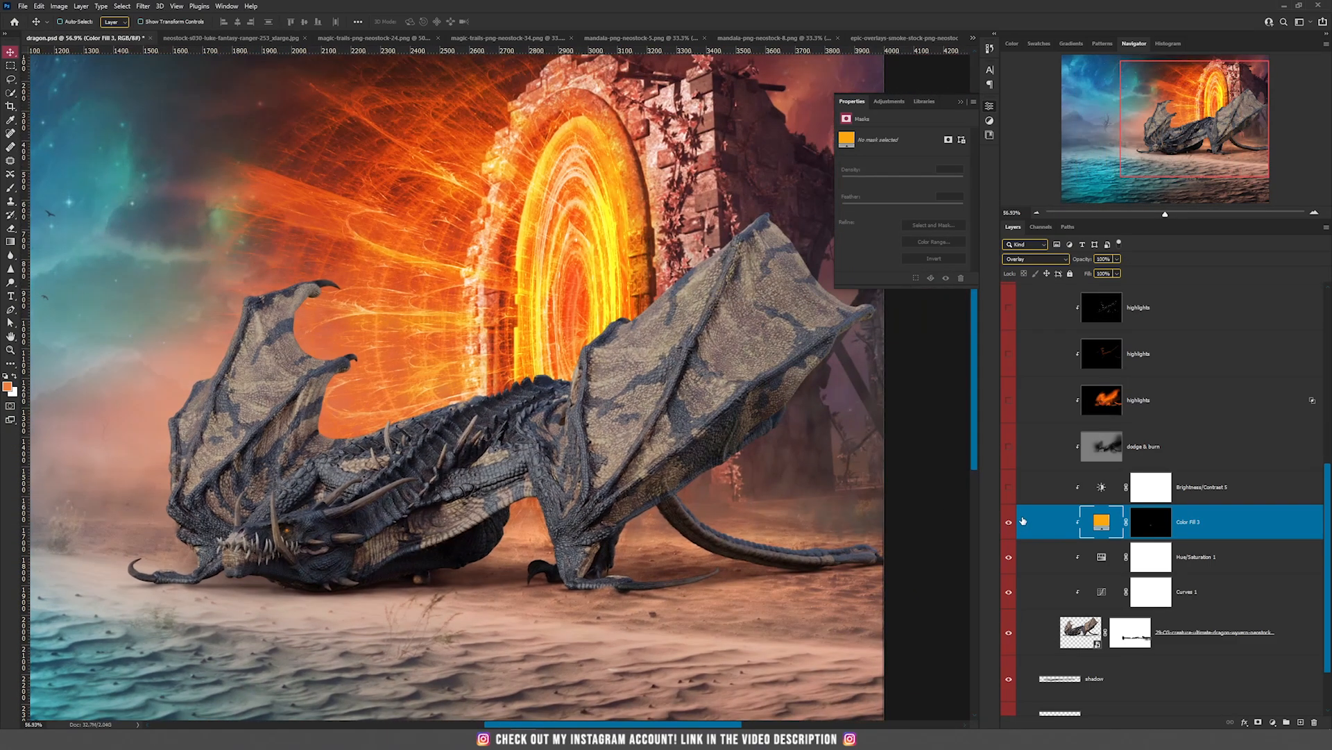
click(1009, 487)
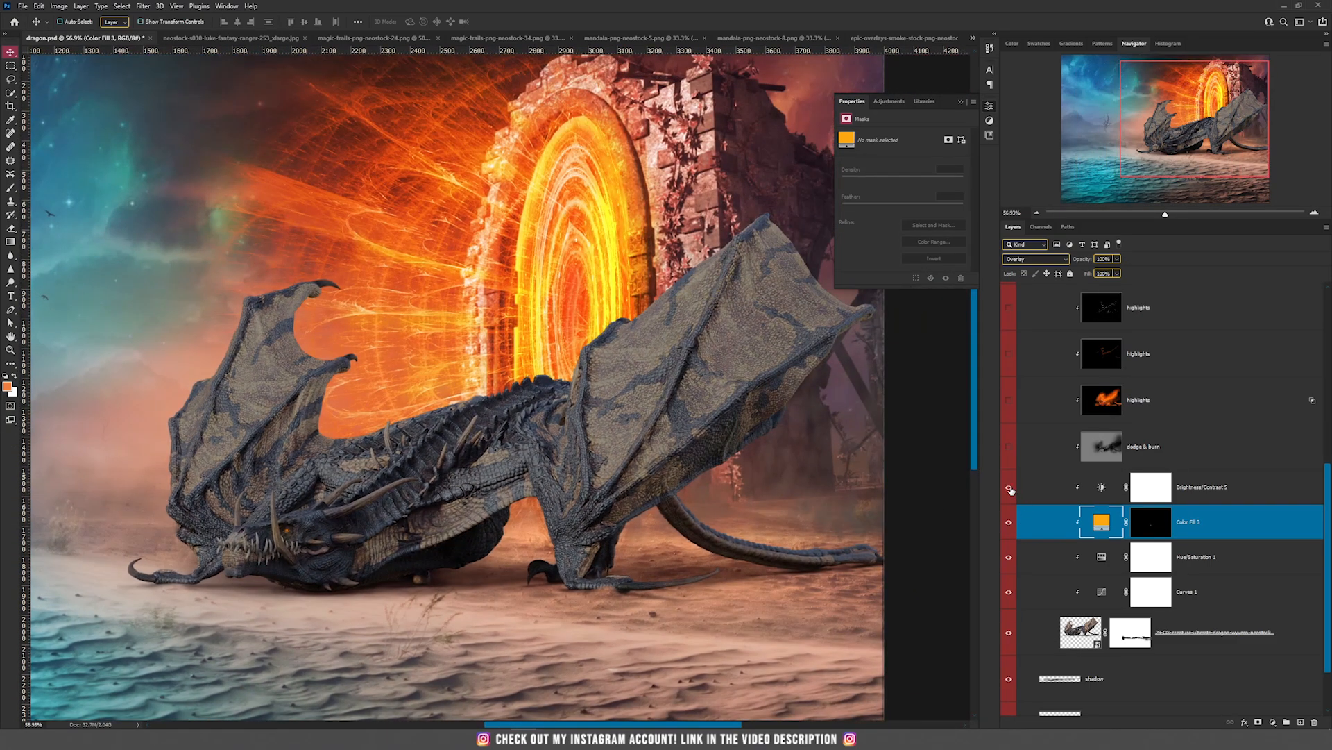
click(1100, 489)
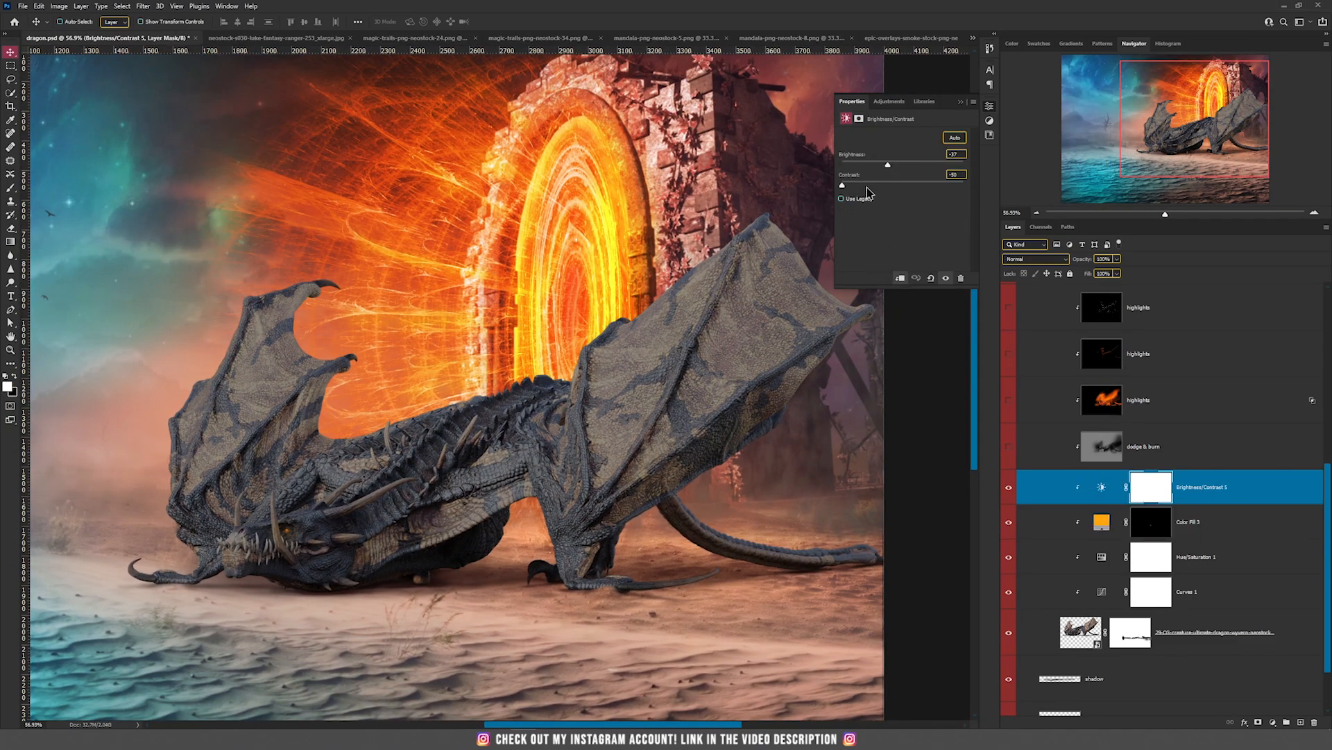
click(1009, 488)
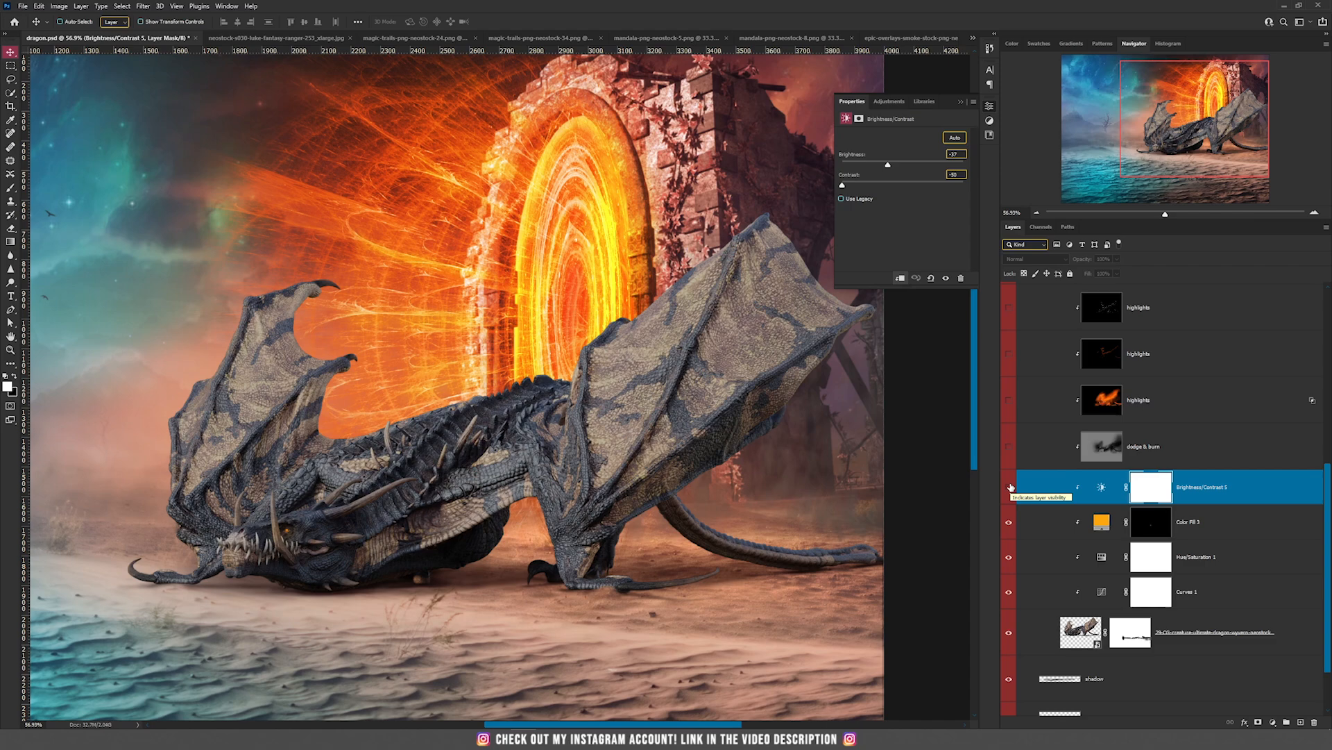
click(1010, 487)
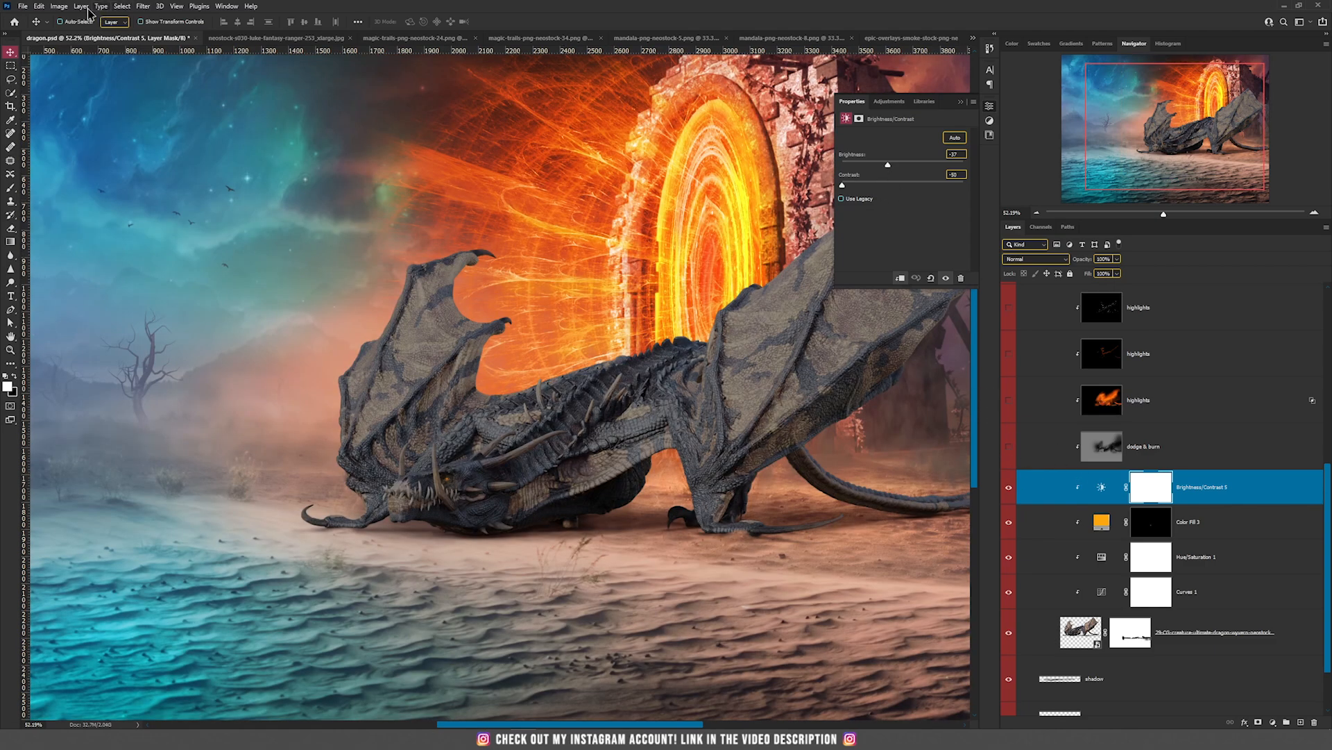
Step: Create a new layer clipped to the dragon in Linear Dodge (Add) mode, filled with the mode's neutral black
click(81, 7)
click(208, 20)
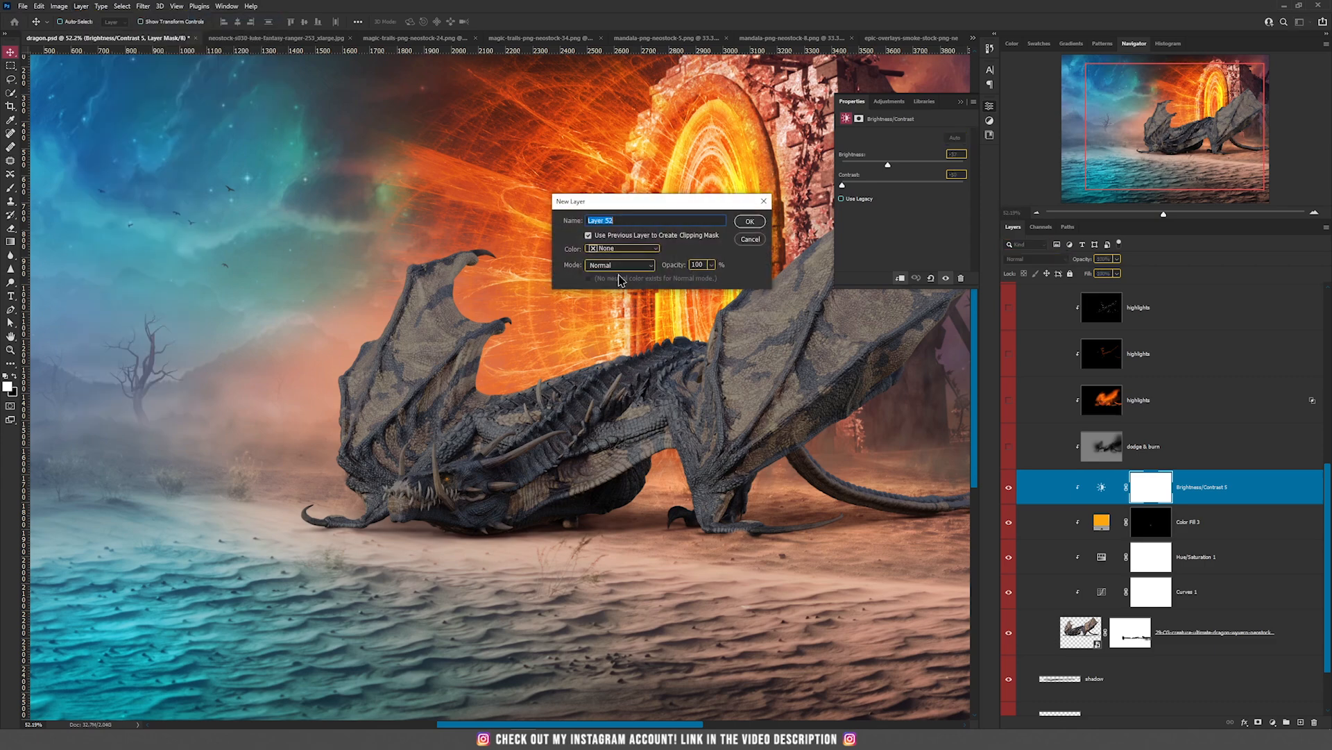
click(620, 264)
click(633, 381)
click(633, 278)
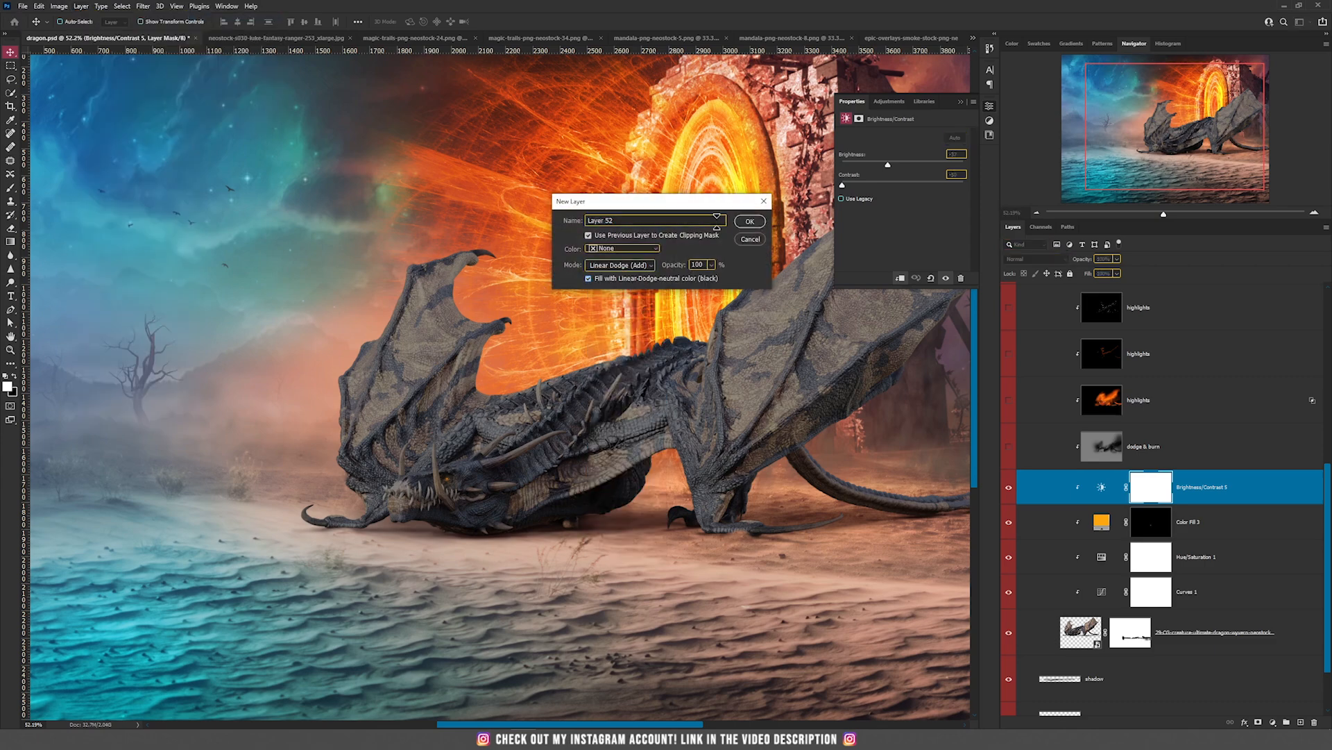
click(758, 222)
Step: Paint orange highlights sampled from the portal glow along the dragon's wing edge and back with a small soft brush at 0% hardness
key(b)
alt+click(617, 340)
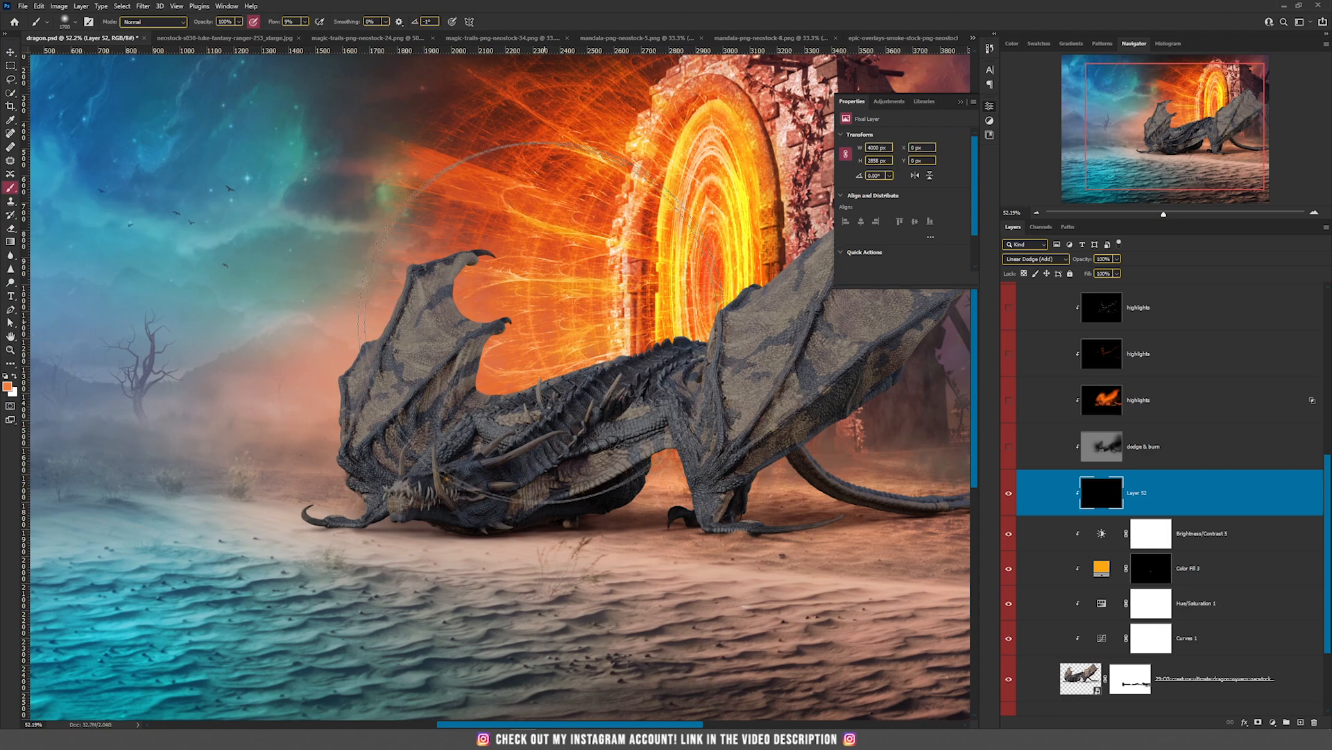
key(bracketleft)
key(bracketleft)
key(bracketleft)
key(bracketleft)
key(bracketleft)
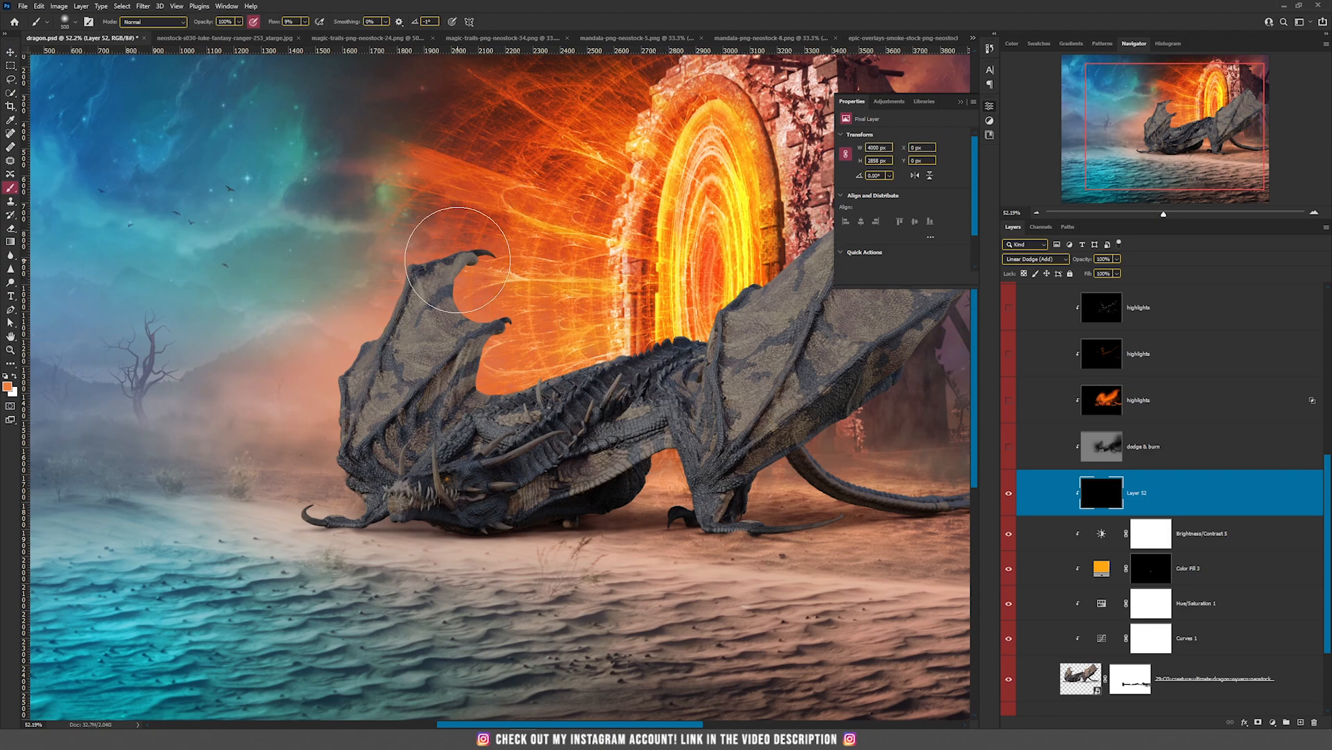
right_click(479, 284)
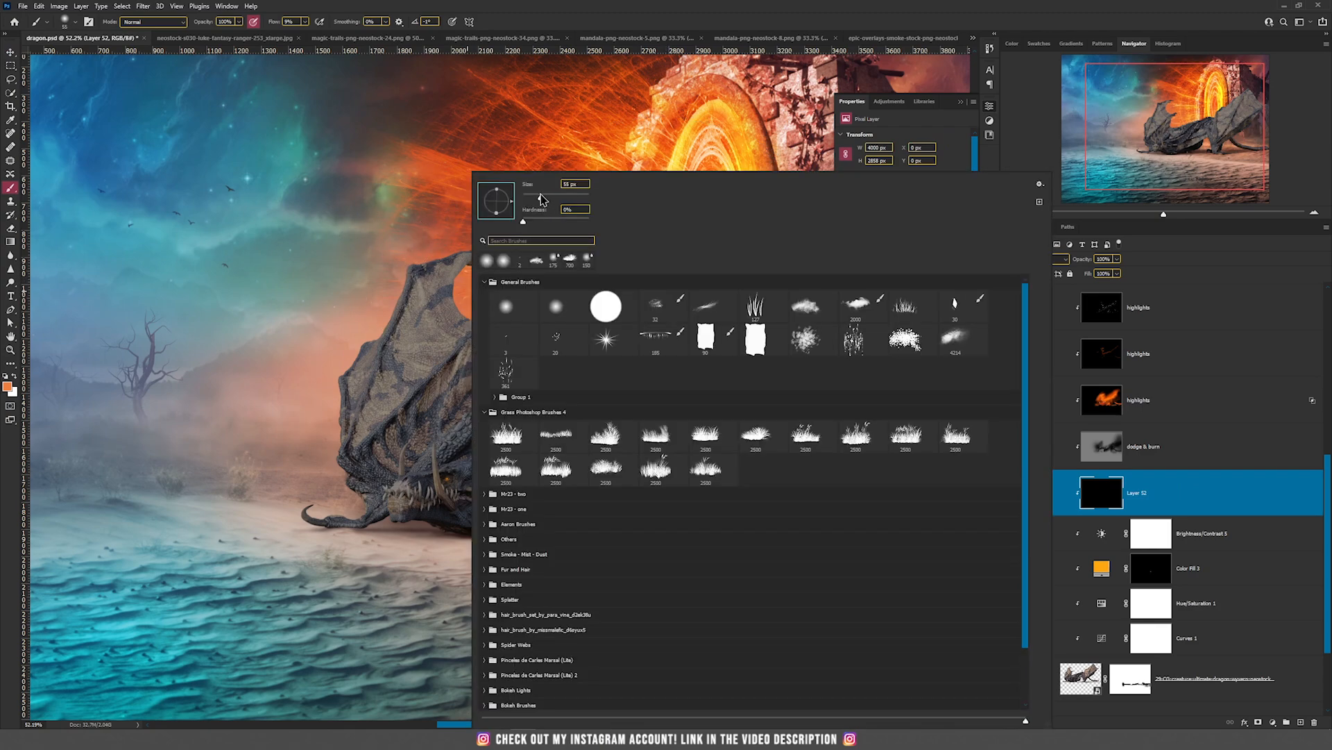
key(Return)
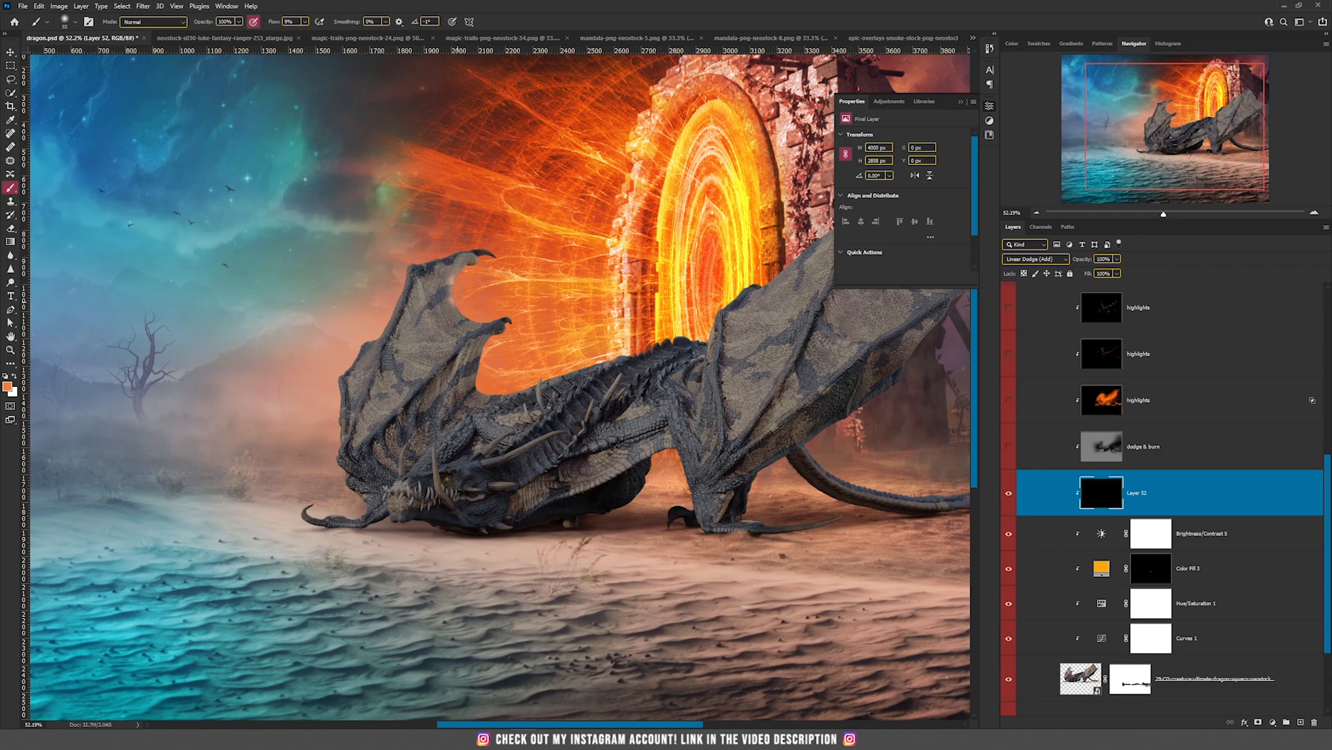
drag(463, 304, 658, 347)
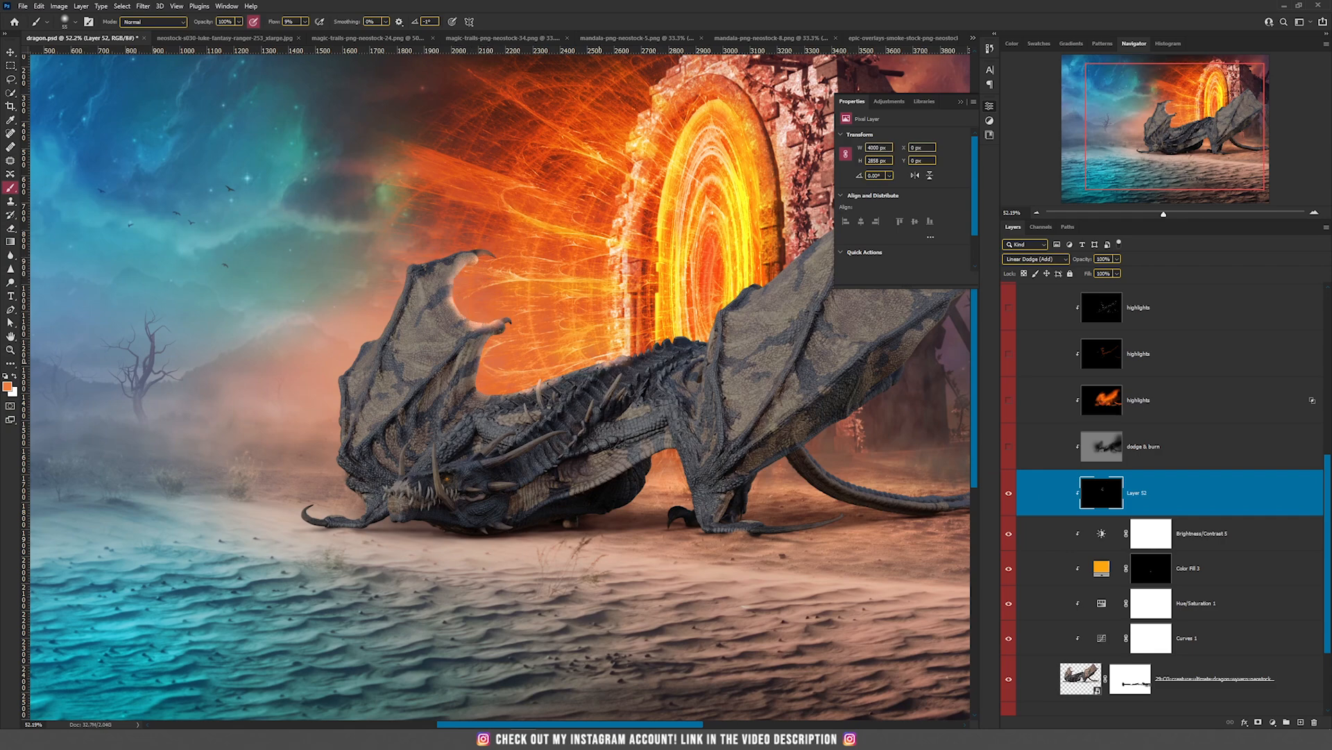
Step: Split the new highlight layer's Blend If black slider for Underlying Layer to 0 / 105
scroll(474, 297, up, 4)
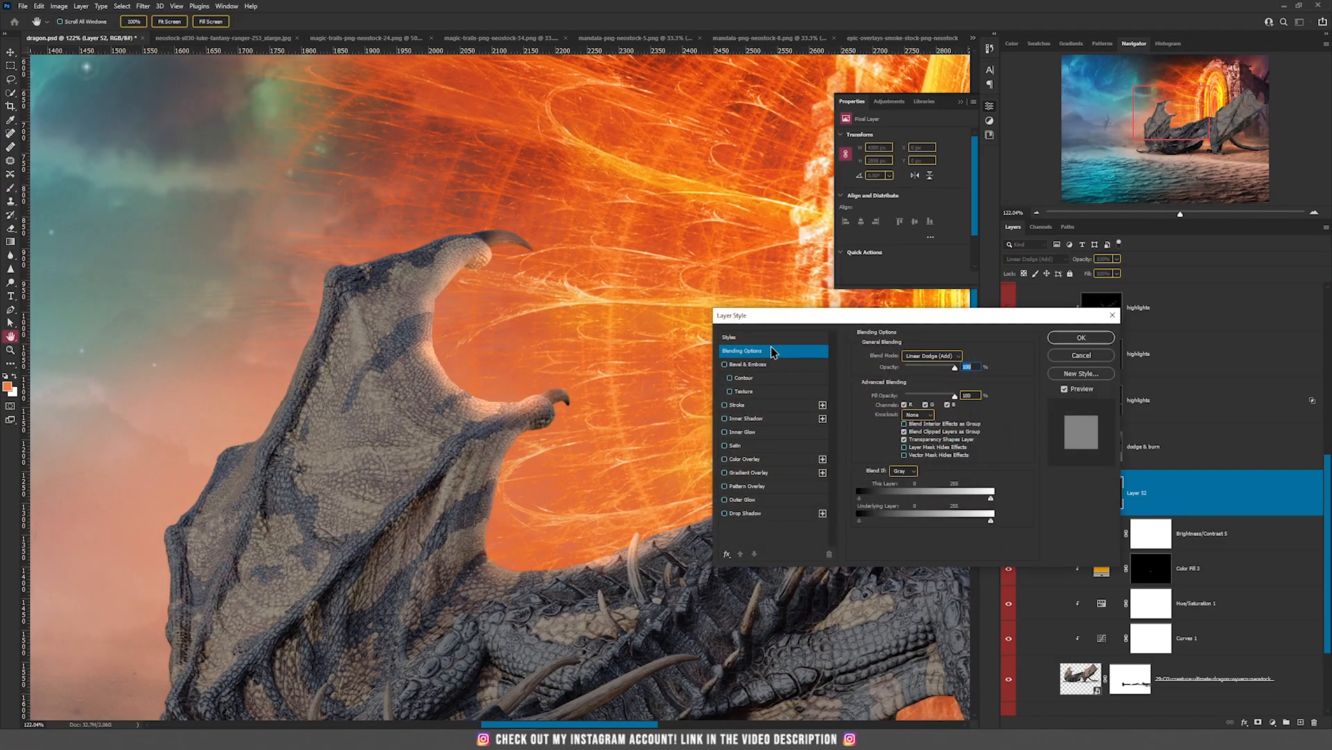
drag(861, 520, 915, 520)
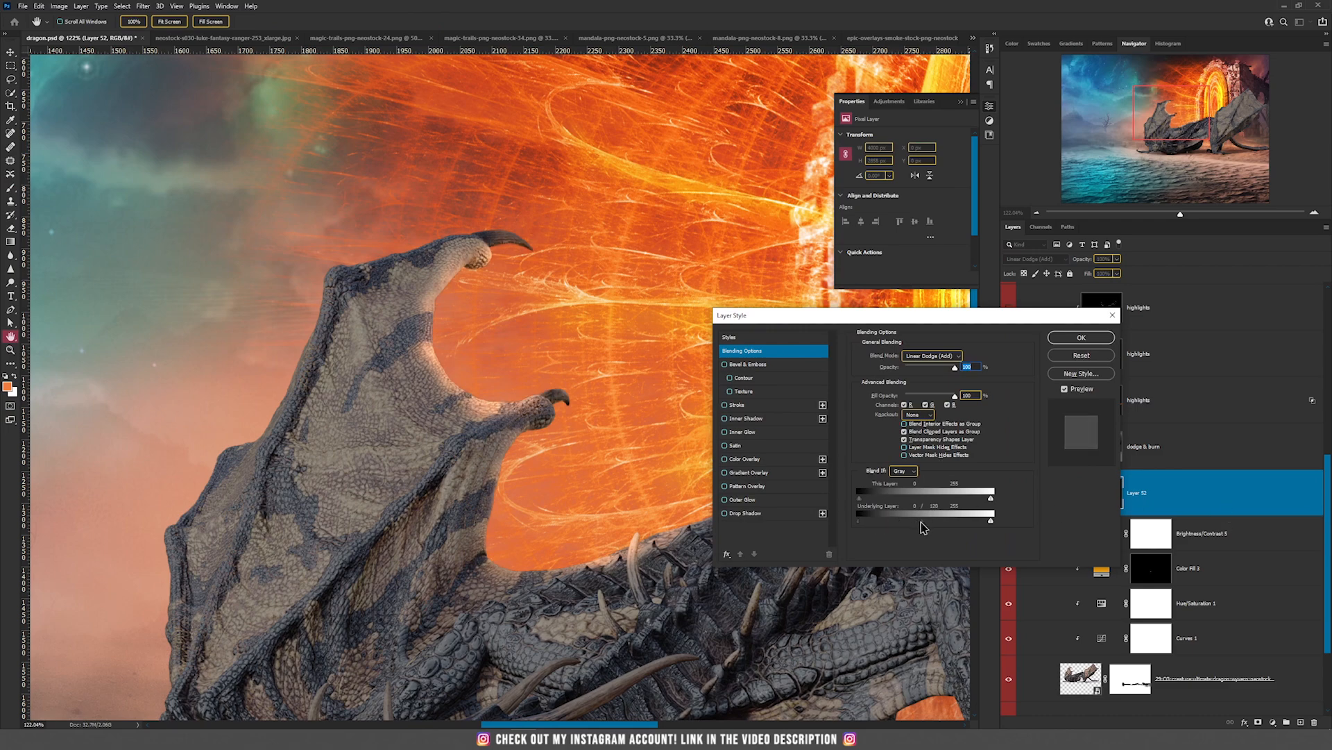
click(1081, 337)
Step: Paint more orange rim light on the wing tip just below the upper claw
key(b)
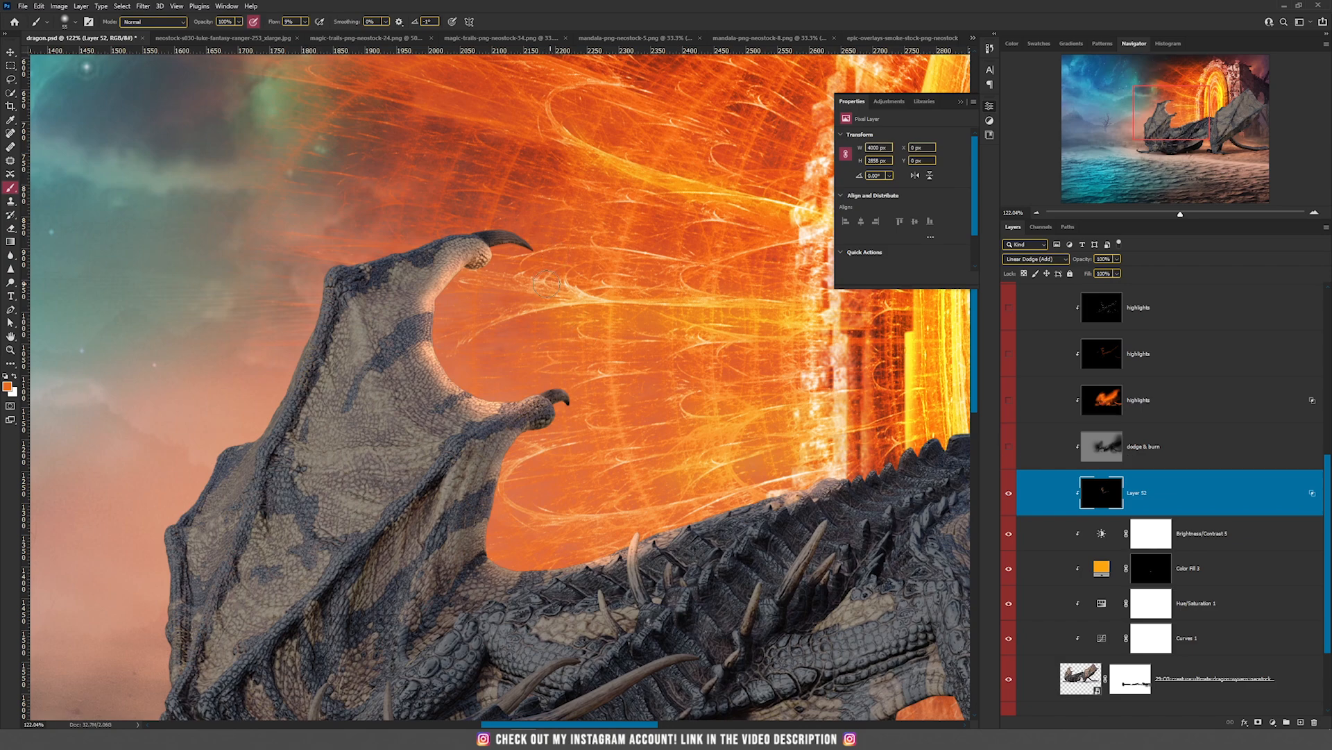
scroll(495, 275, up, 5)
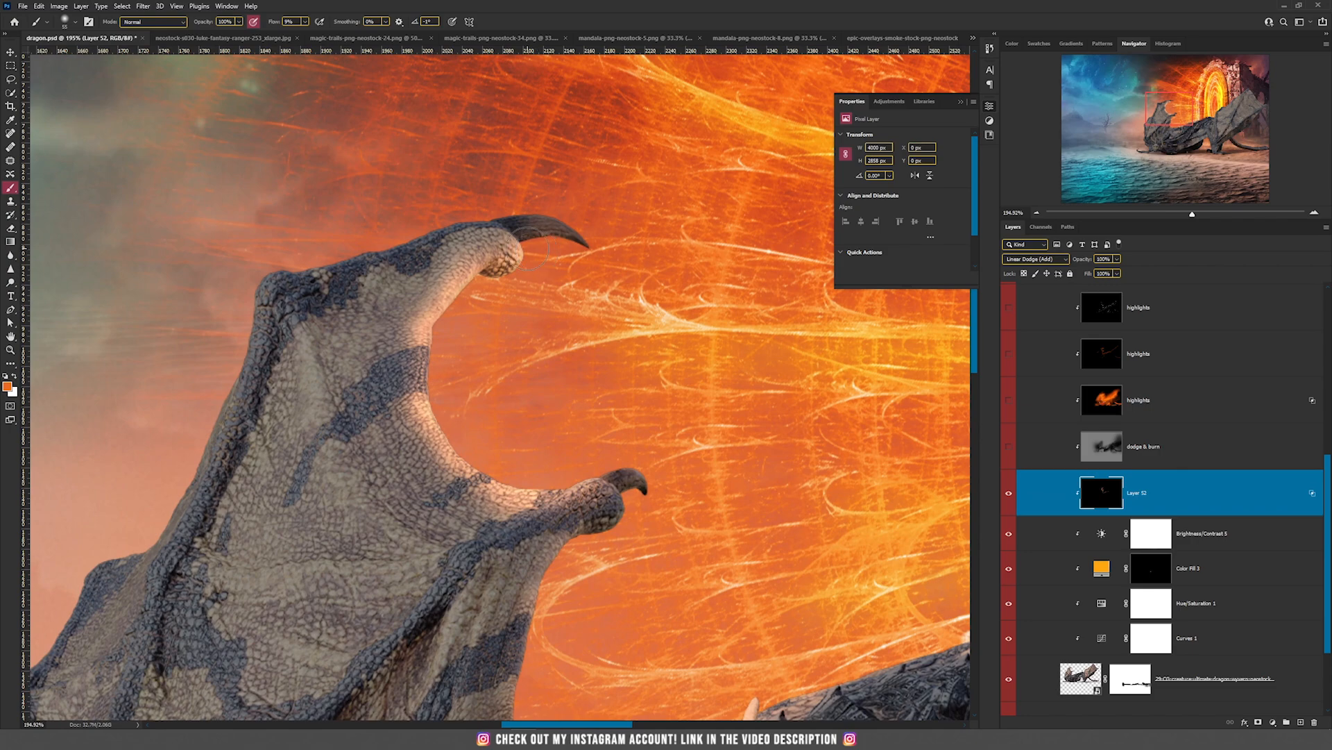
drag(479, 281, 498, 274)
scroll(499, 273, down, 8)
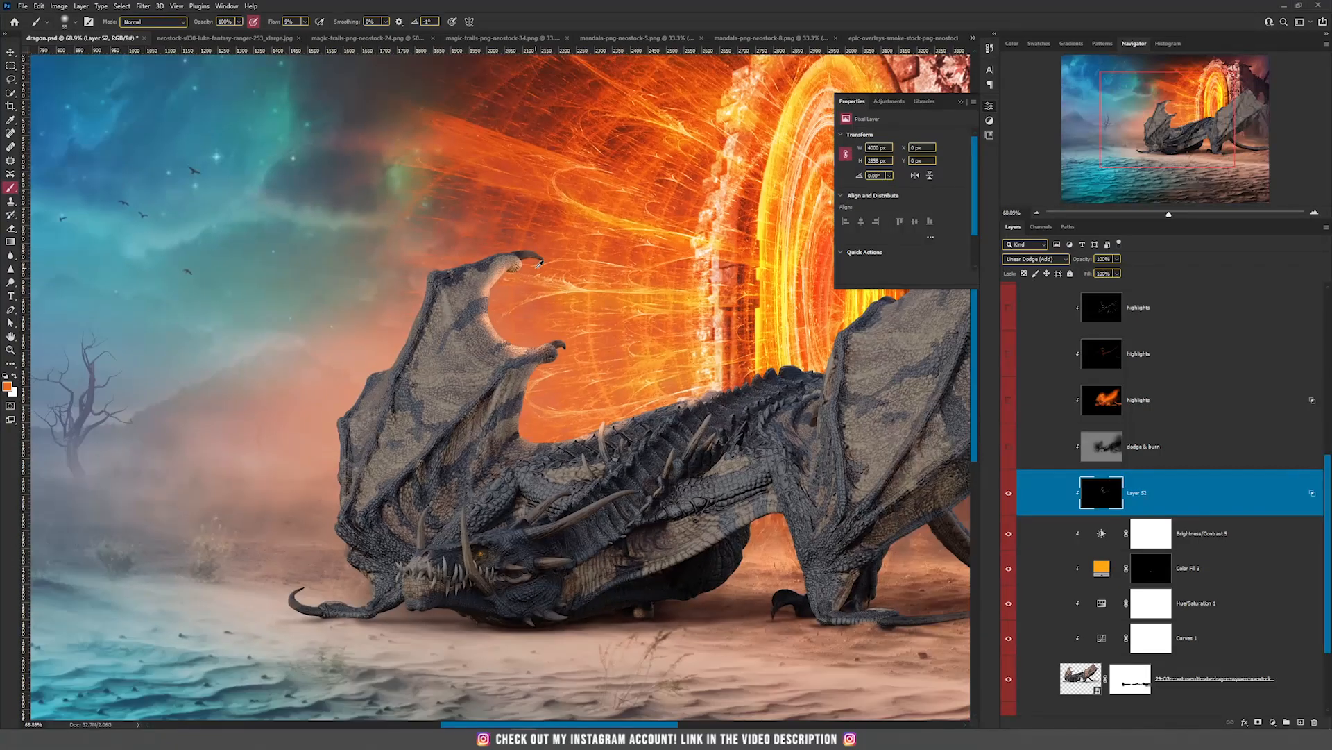
Step: Hide the new highlight layer and select the dodge & burn layer above it
drag(534, 271, 410, 316)
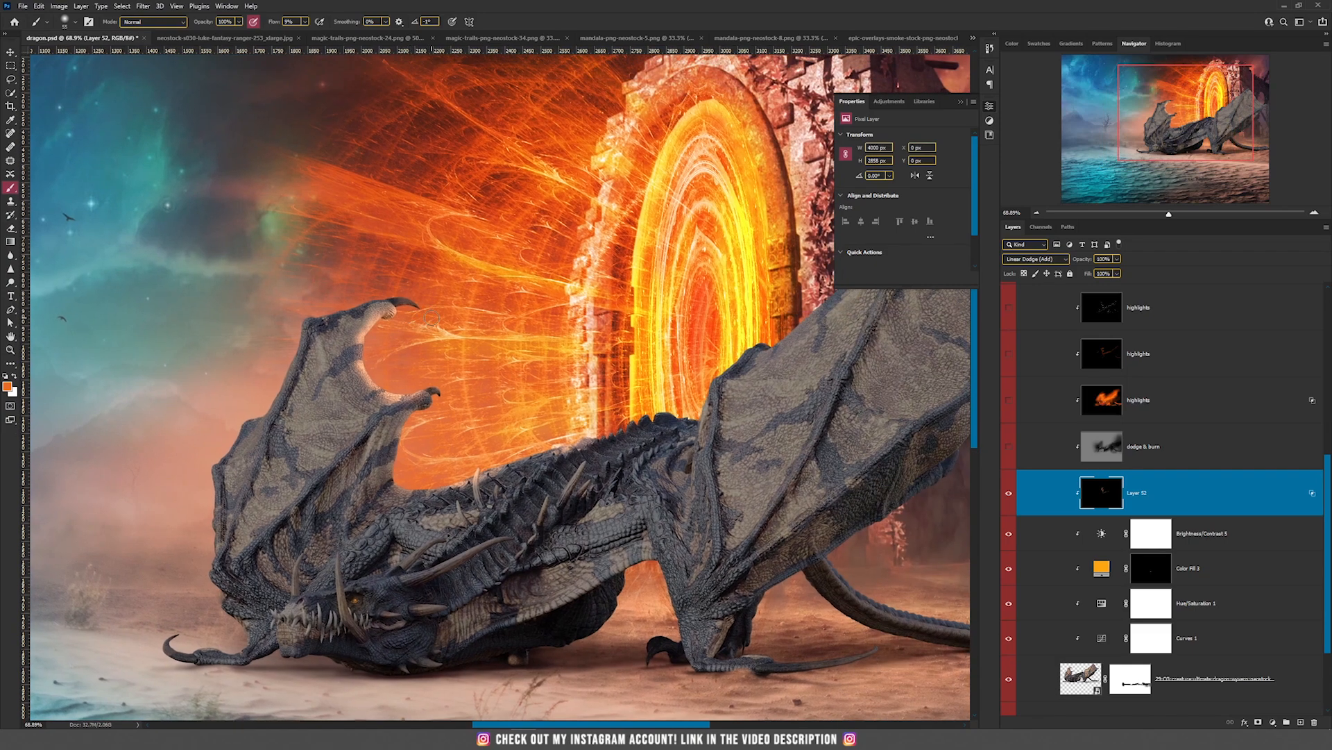
click(1009, 494)
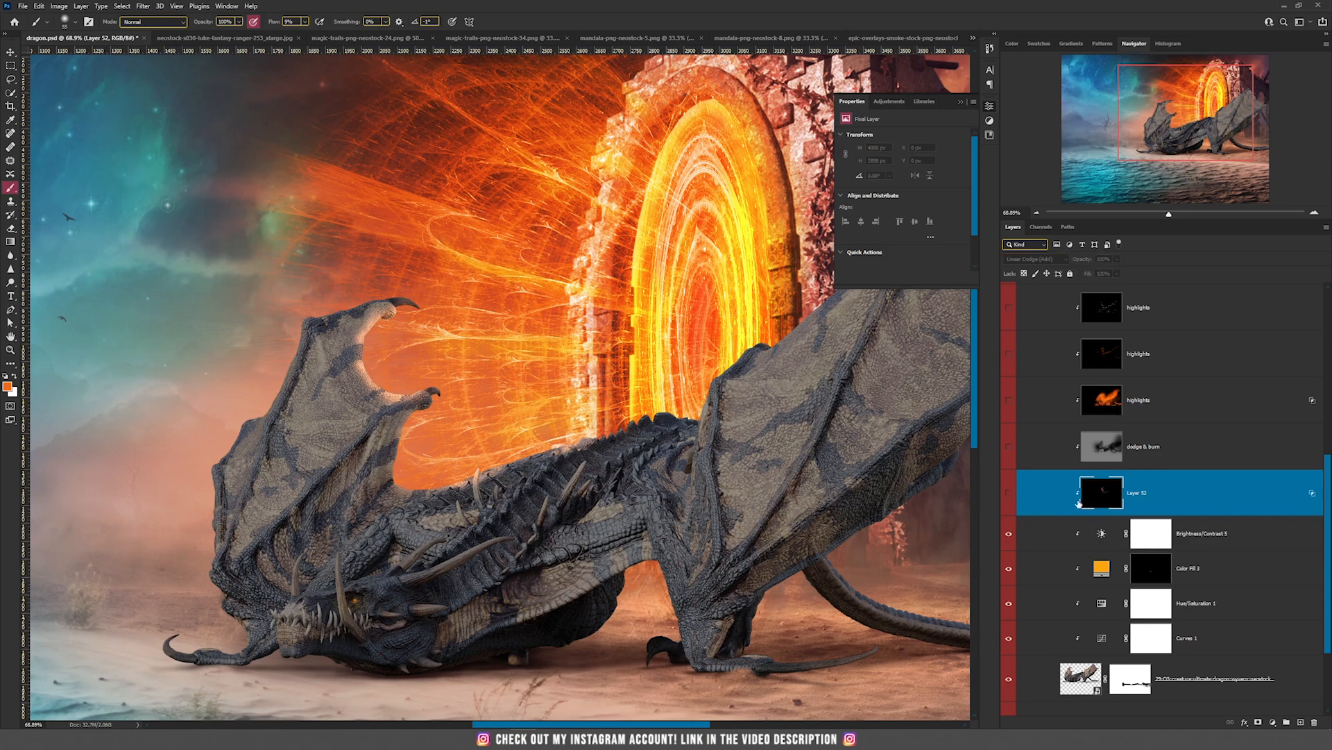
click(1169, 460)
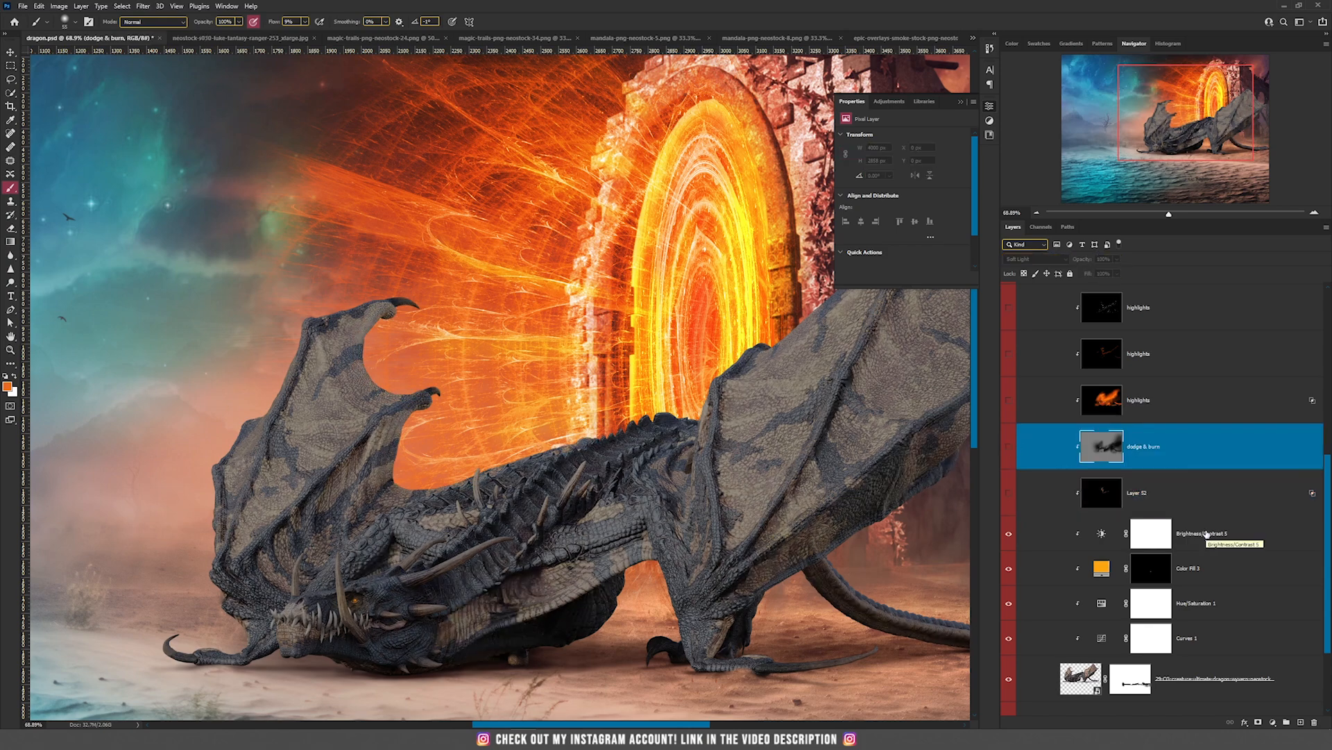
Step: Create a clipped Soft Light layer filled with neutral 50% gray above Brightness/Contrast 5
click(1207, 534)
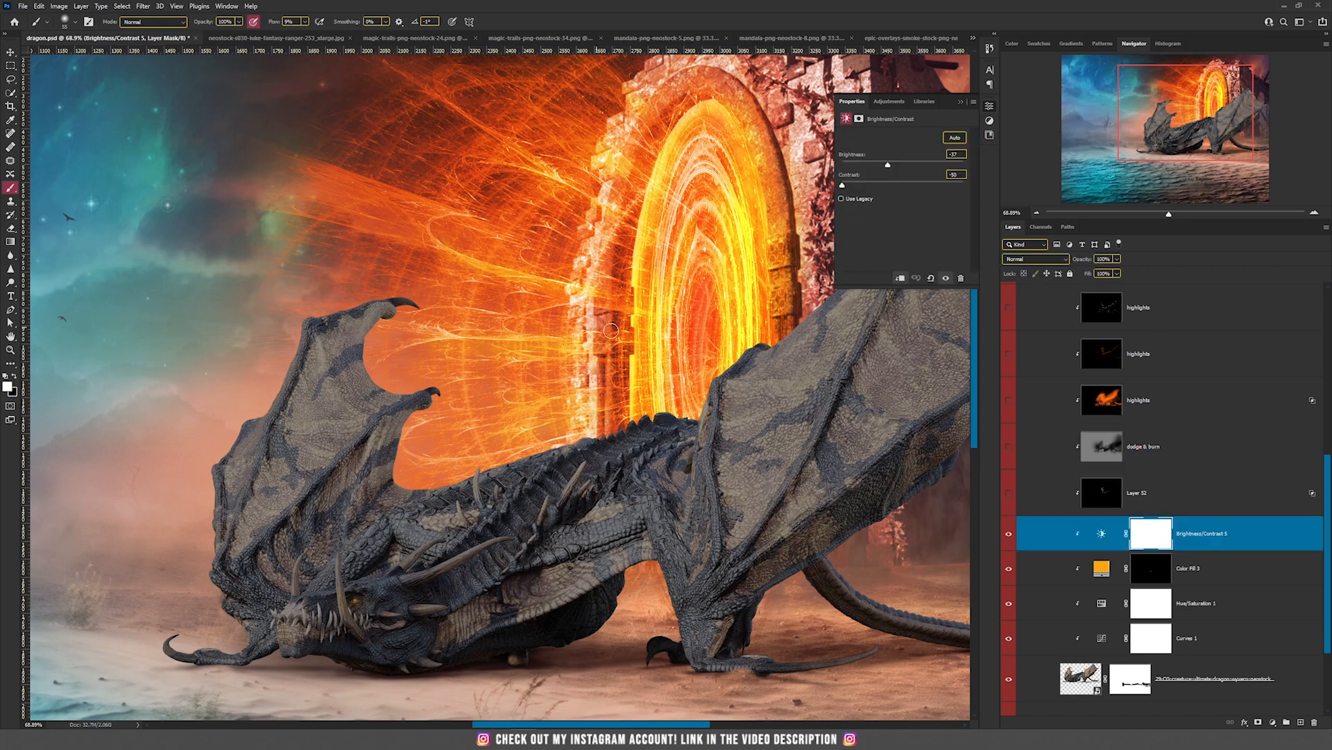
click(81, 6)
mouse_move(128, 17)
click(249, 17)
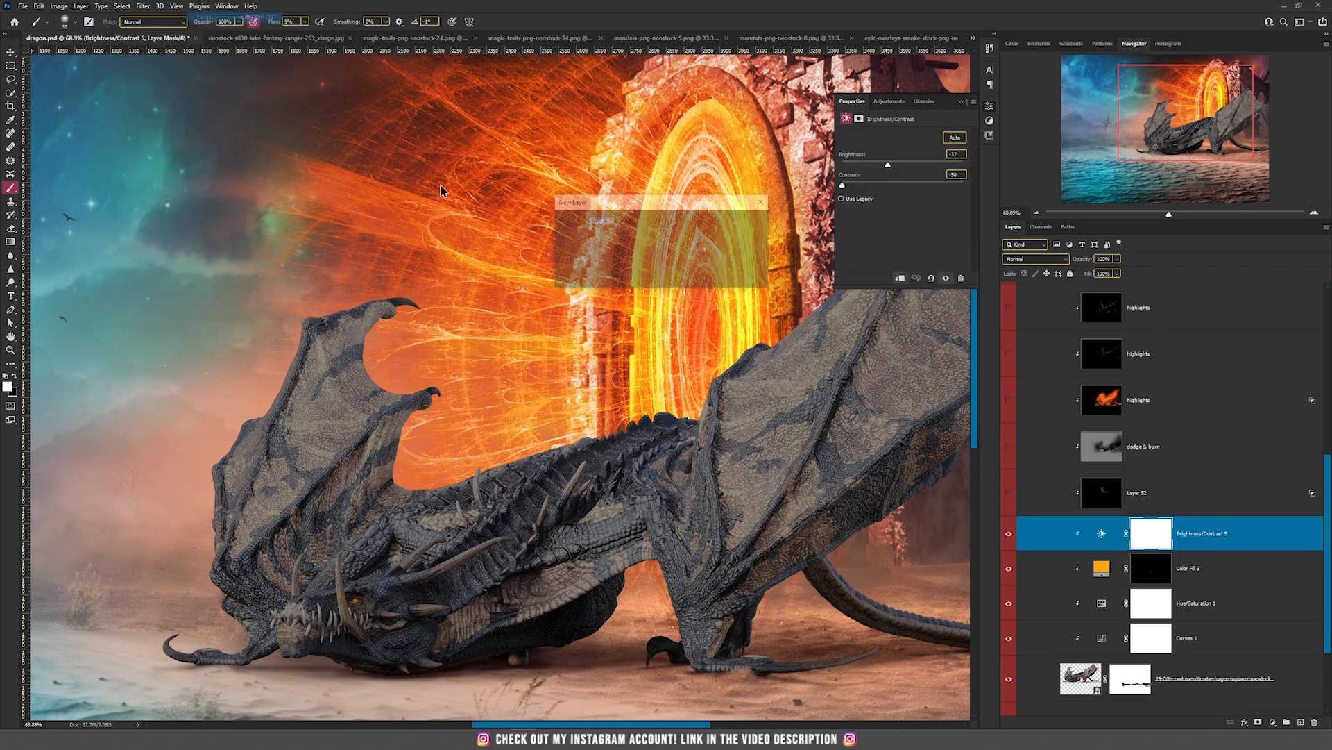
click(620, 264)
click(604, 409)
click(633, 278)
click(749, 222)
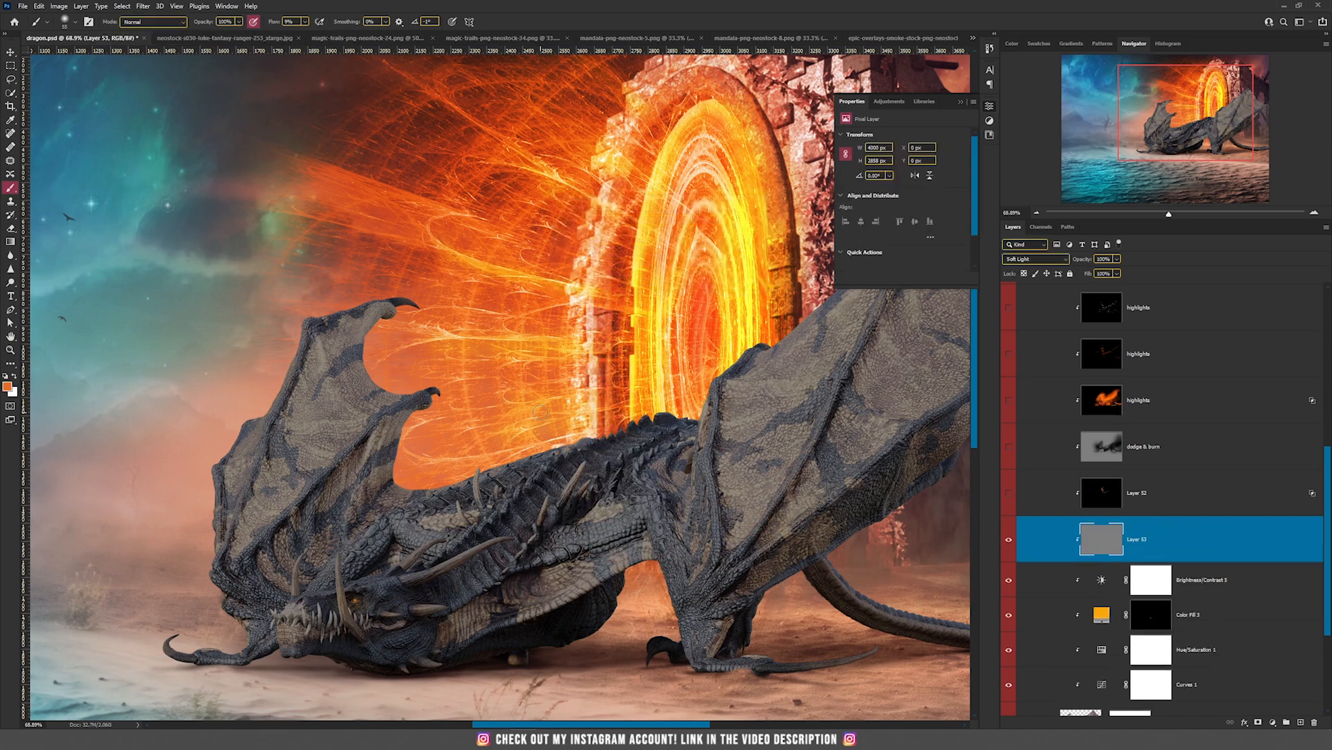
Step: Darken the dragon's head, body and wings with black brush strokes on the new Soft Light layer
click(14, 376)
mouse_move(316, 347)
mouse_down()
mouse_move(386, 355)
mouse_move(227, 542)
mouse_move(278, 590)
mouse_move(208, 653)
mouse_move(294, 639)
mouse_move(319, 583)
mouse_move(479, 479)
mouse_move(666, 424)
mouse_move(639, 444)
mouse_up()
mouse_move(347, 585)
mouse_down()
mouse_move(602, 597)
mouse_move(418, 657)
mouse_move(425, 622)
mouse_move(386, 602)
mouse_move(402, 565)
mouse_move(673, 545)
mouse_move(662, 639)
mouse_move(946, 633)
mouse_move(627, 519)
mouse_up()
mouse_move(671, 323)
mouse_down()
mouse_move(743, 202)
mouse_move(509, 288)
mouse_move(653, 128)
mouse_move(401, 246)
mouse_move(417, 387)
mouse_move(566, 177)
mouse_move(542, 177)
mouse_up()
drag(427, 221, 612, 203)
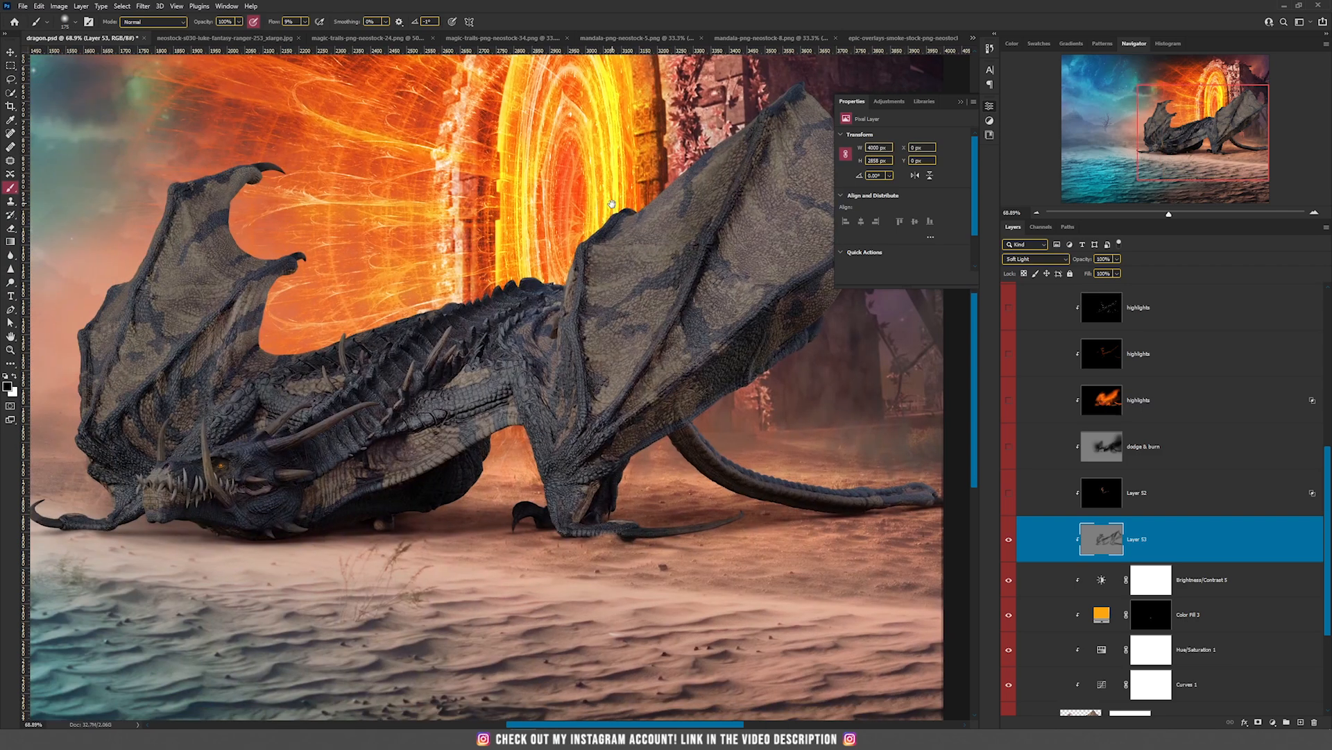
mouse_move(132, 210)
mouse_down()
mouse_move(143, 270)
mouse_move(191, 303)
mouse_move(235, 247)
mouse_move(267, 349)
mouse_up()
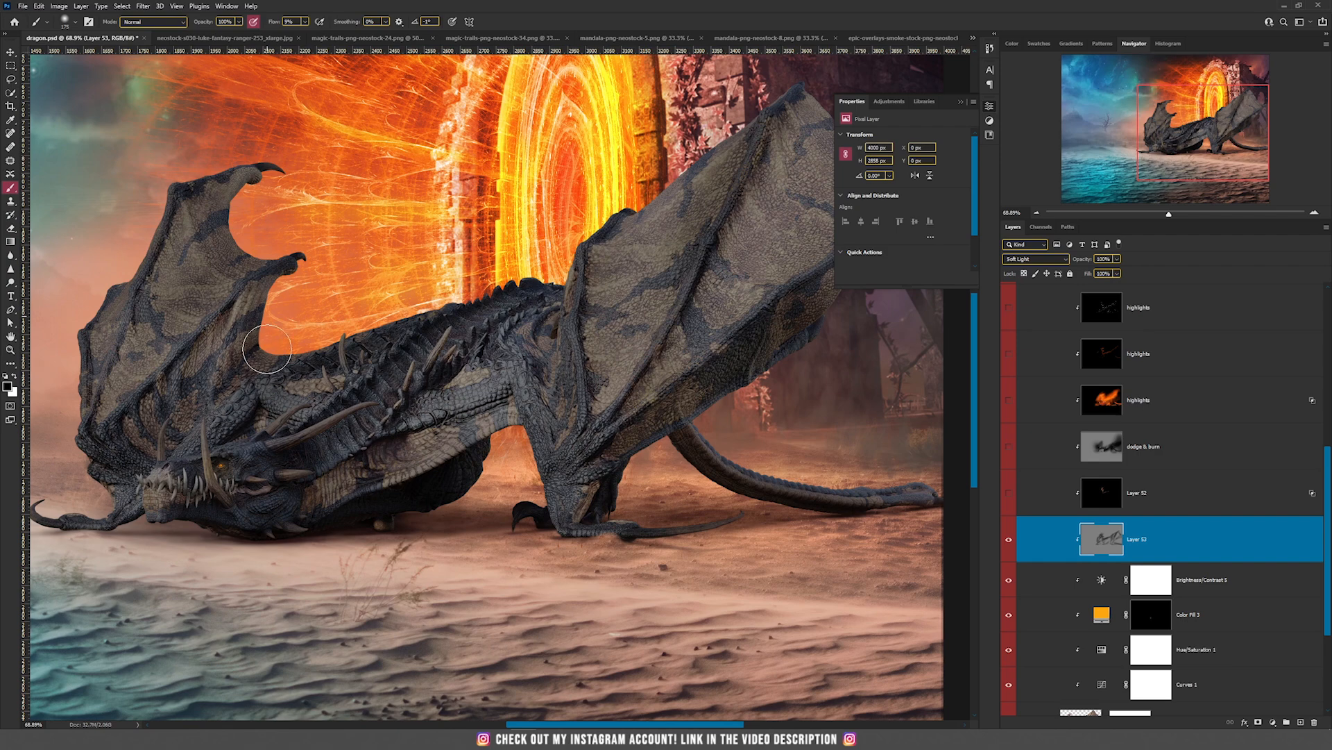
Step: Show Layer 52 and compare the raised wing's edge with Layer 53 hidden and visible
key(v)
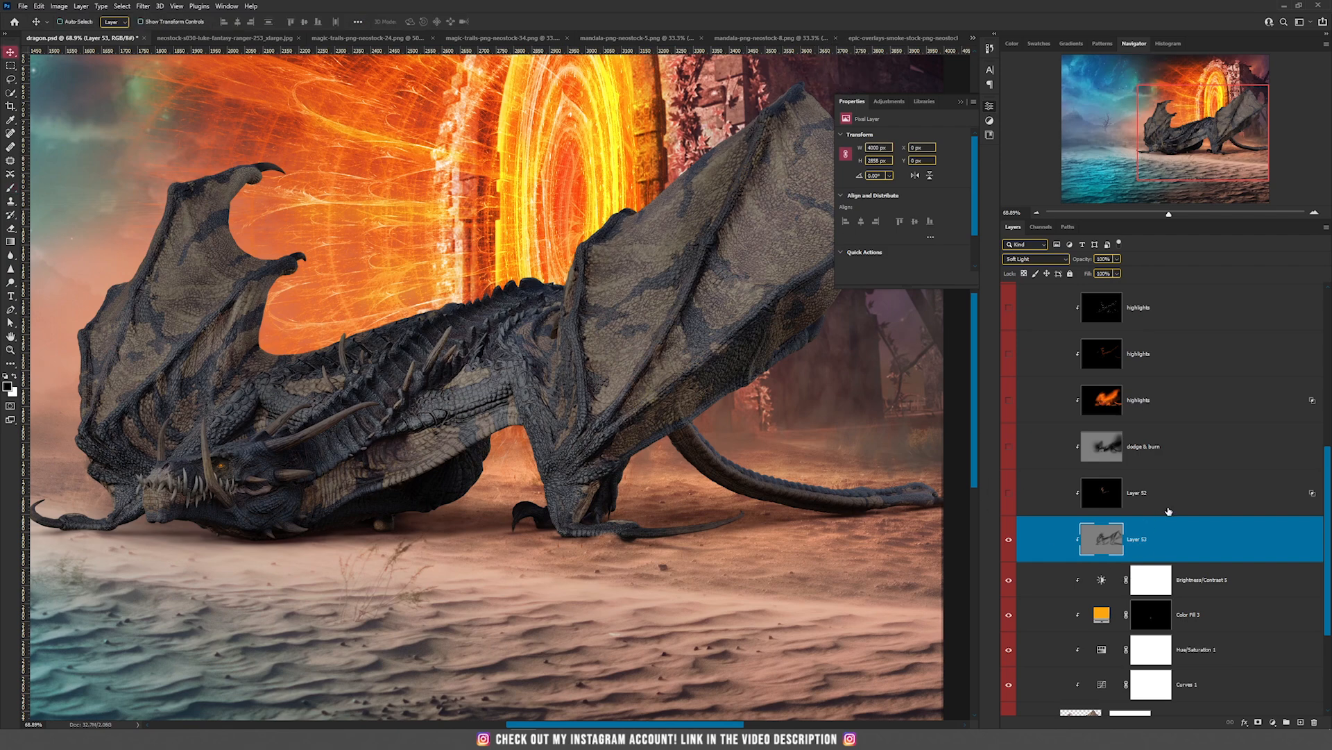
click(1009, 493)
scroll(211, 172, up, 3)
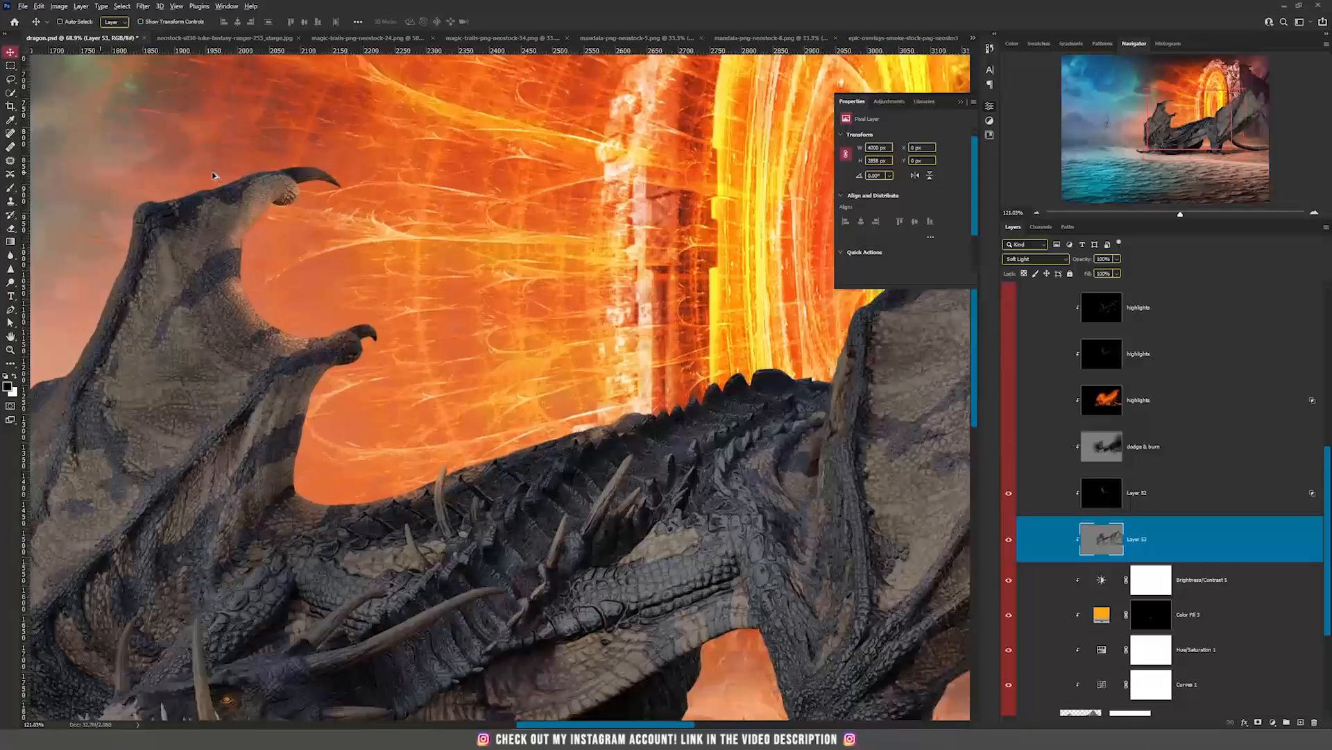
scroll(211, 172, up, 3)
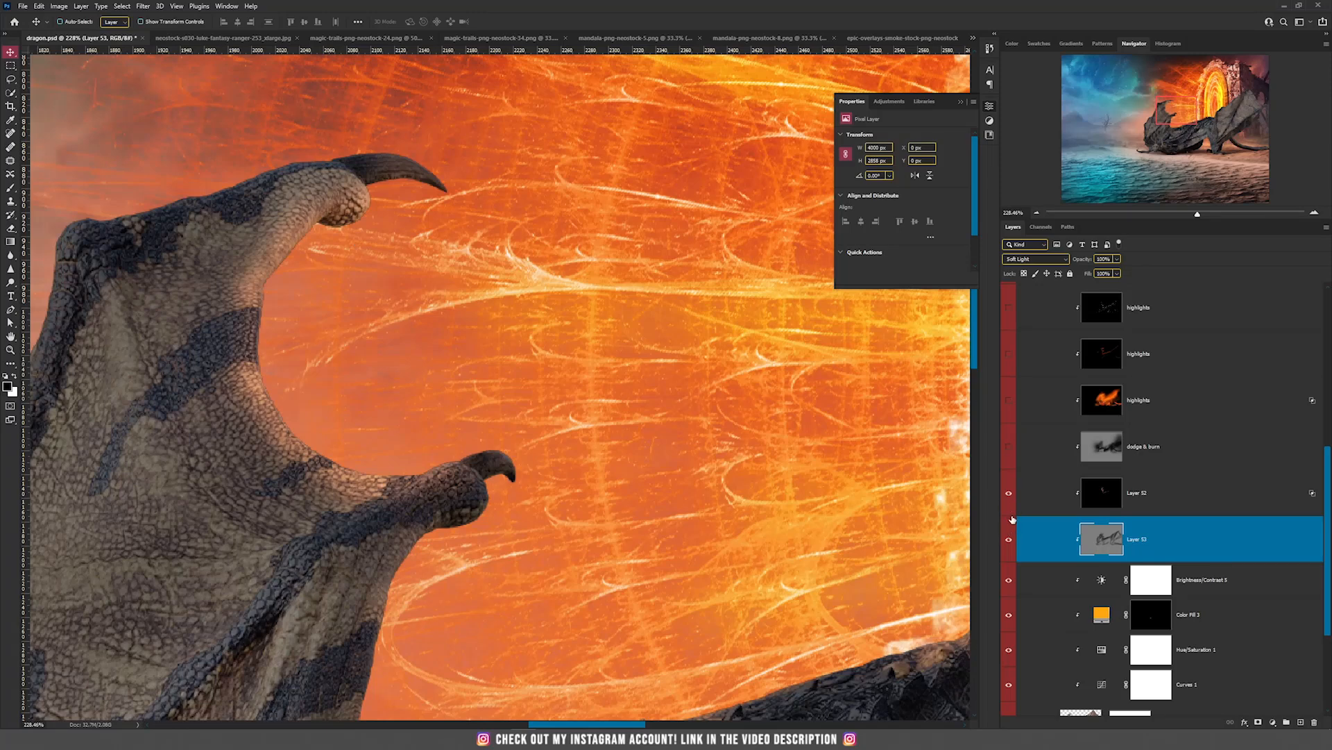
click(1010, 539)
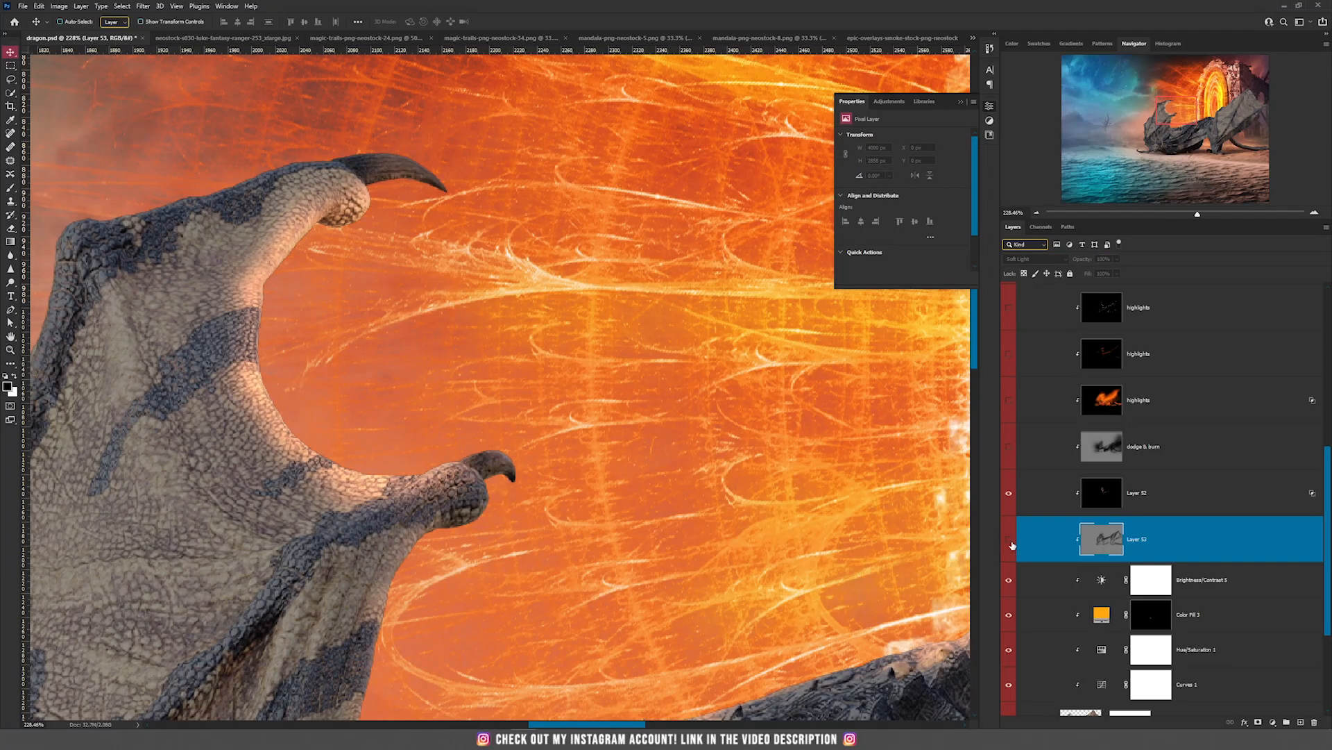
click(1010, 540)
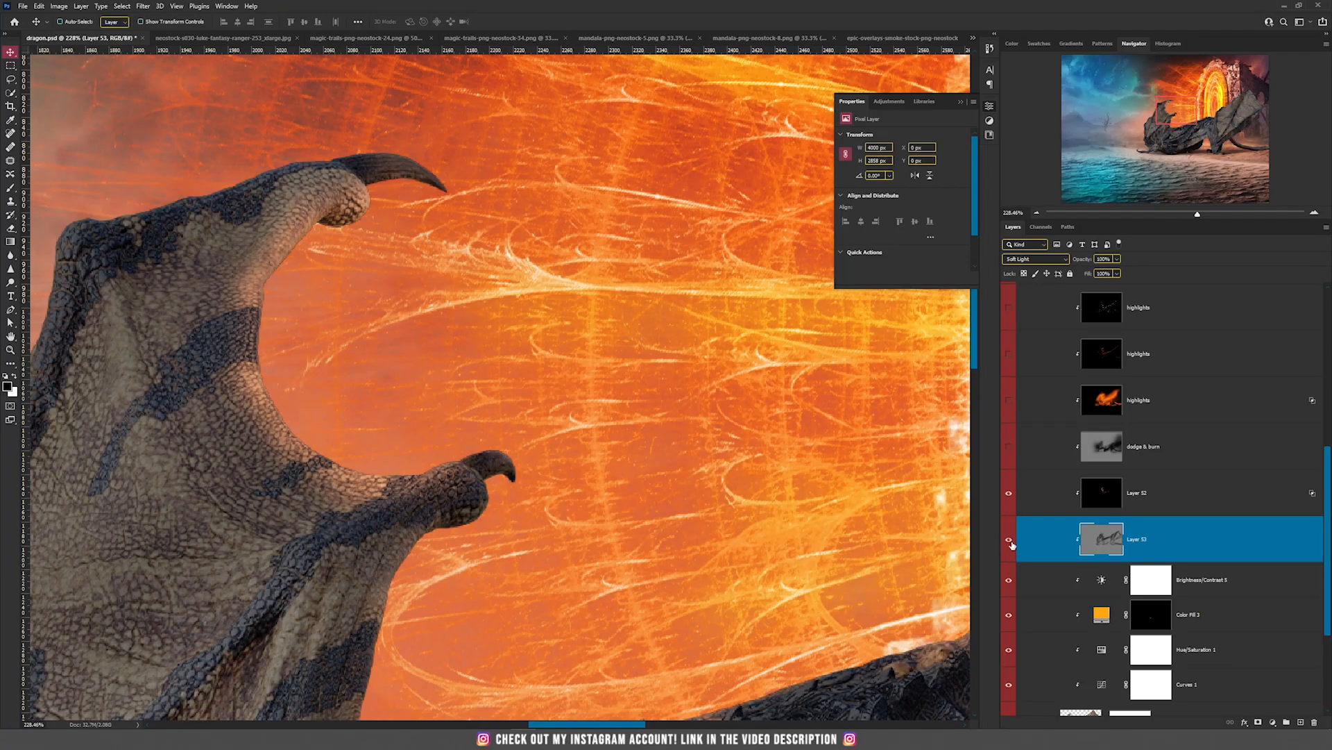
Step: Paint a glow along the raised wing's inner edge on Layer 52 in saturated orange ff4900, based on a sampled background colour
click(1104, 505)
key(b)
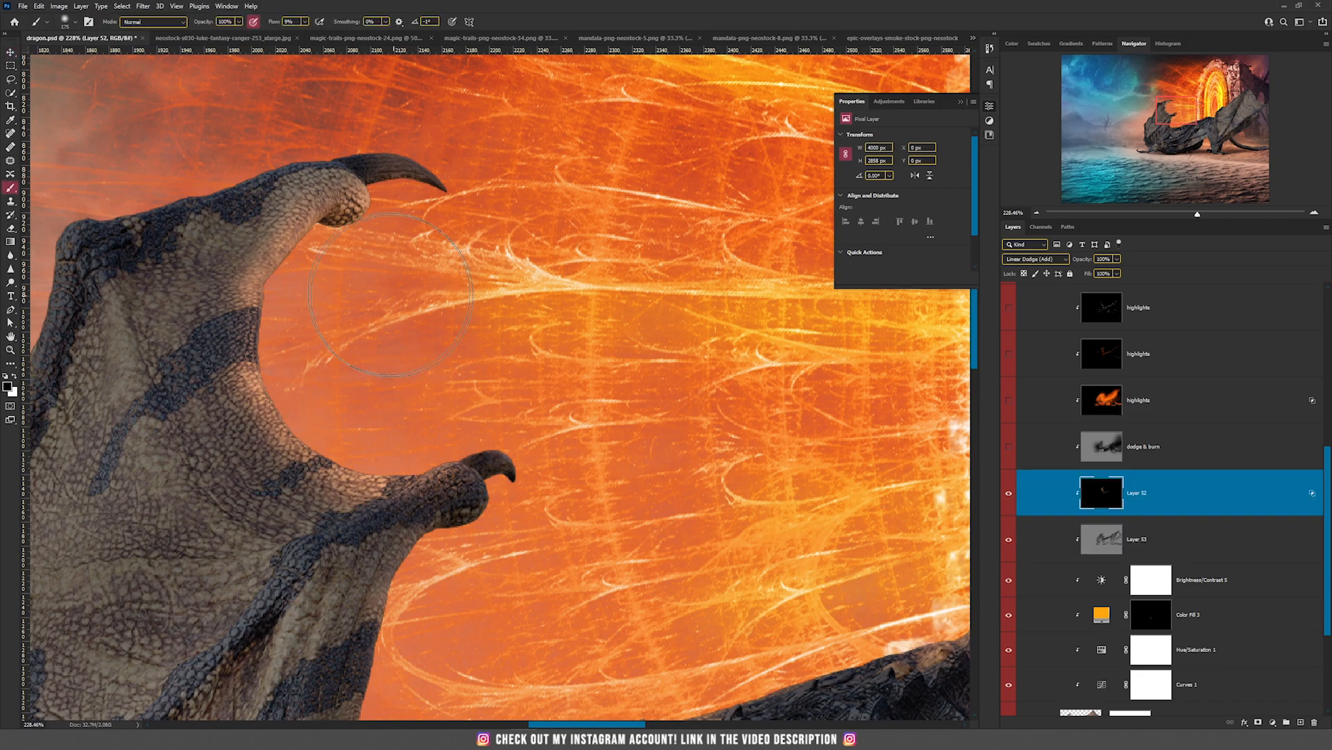
alt+click(413, 385)
click(8, 387)
drag(971, 415, 1062, 391)
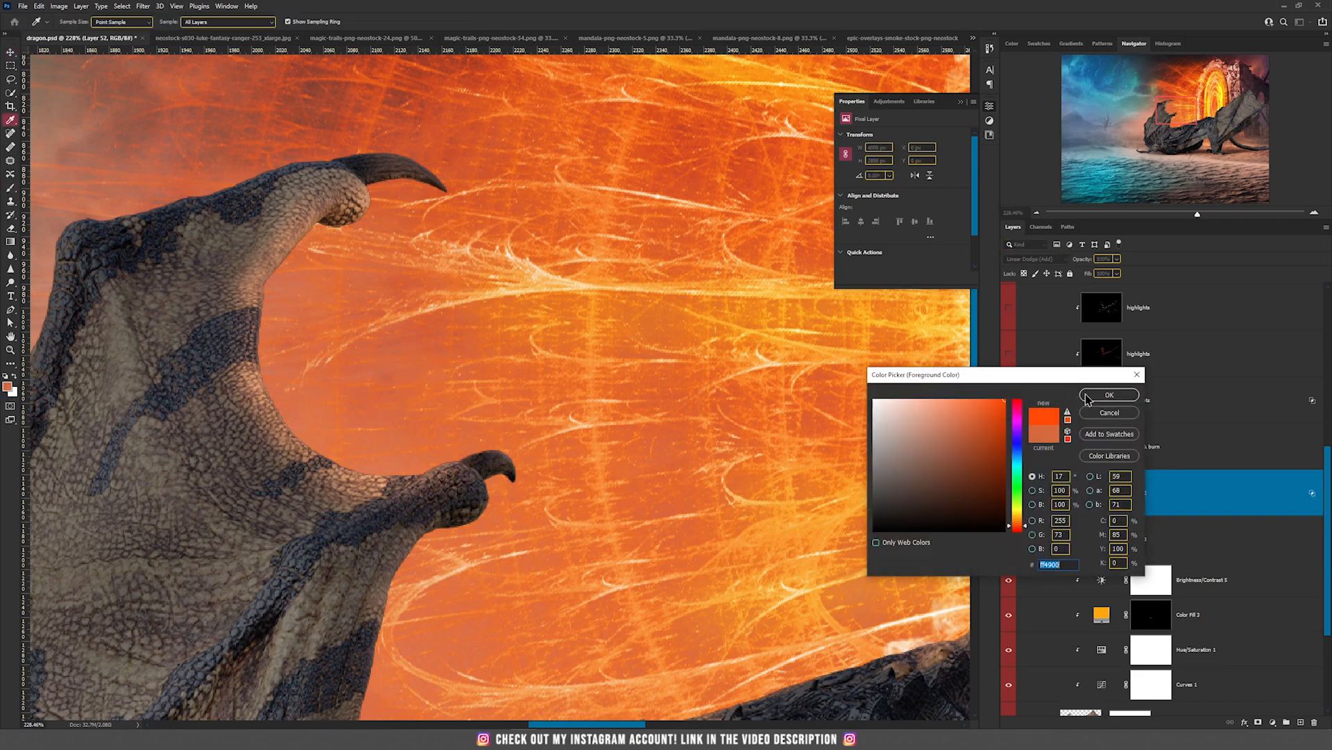
click(1088, 395)
mouse_move(262, 376)
mouse_down()
mouse_move(286, 423)
mouse_move(323, 405)
mouse_move(337, 434)
mouse_move(460, 443)
mouse_move(545, 416)
mouse_move(474, 457)
mouse_move(347, 414)
mouse_move(300, 266)
mouse_move(435, 183)
mouse_move(495, 184)
mouse_move(383, 208)
mouse_move(415, 183)
mouse_move(555, 246)
mouse_up()
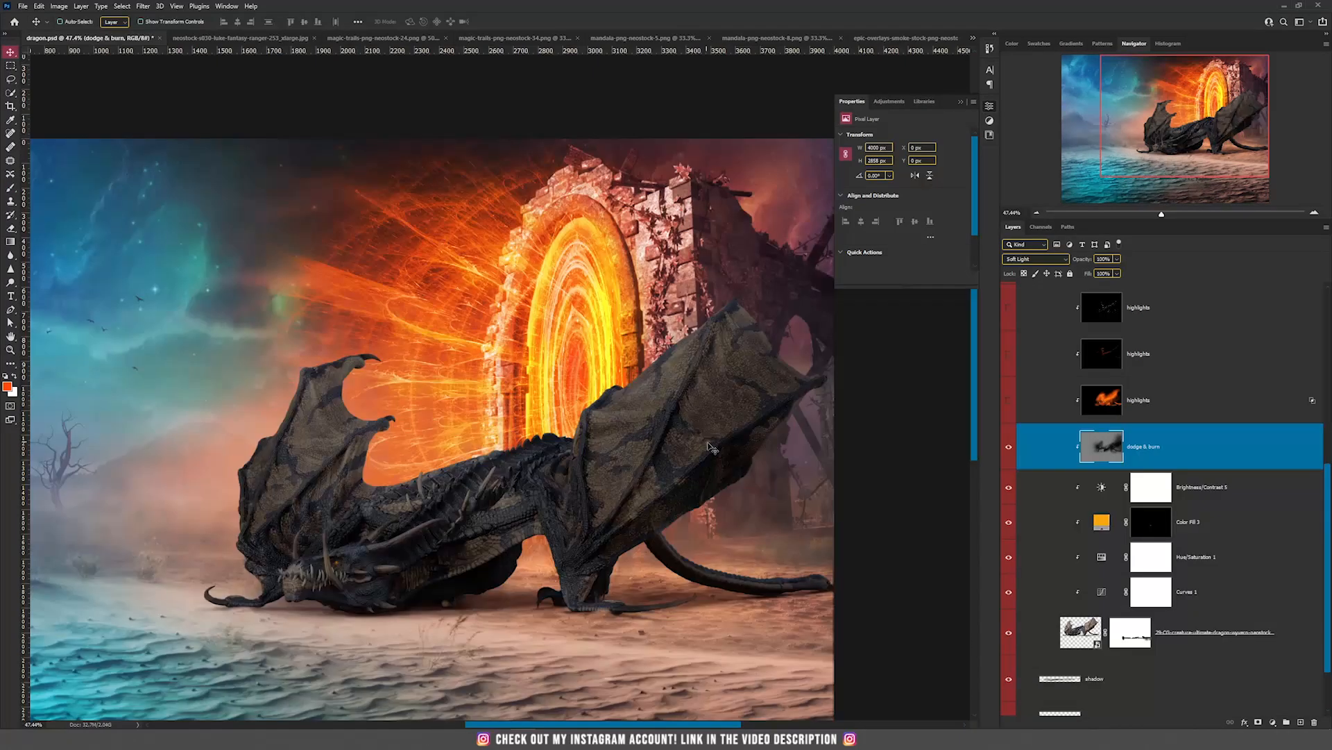
Step: Show the three highlights layers above the dodge & burn layer, one after another from the lowest up
click(1008, 401)
click(1116, 408)
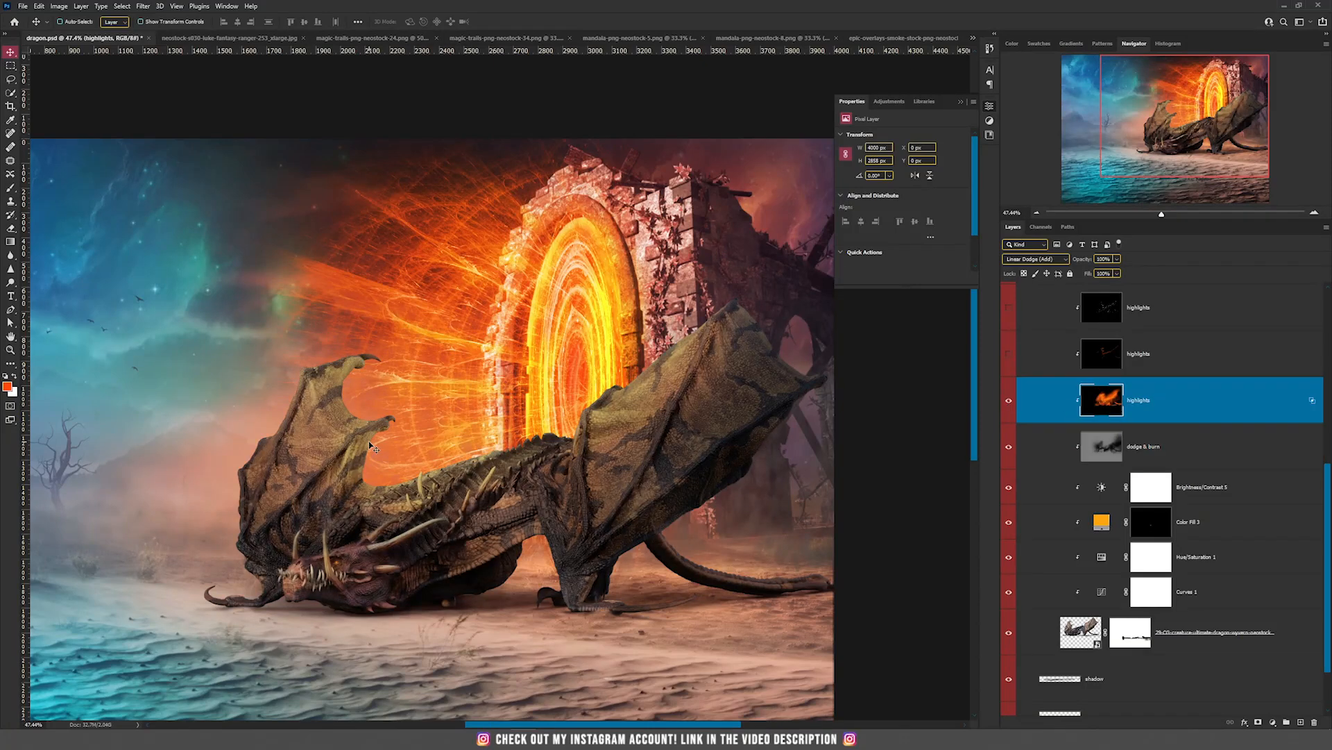
scroll(315, 448, up, 1)
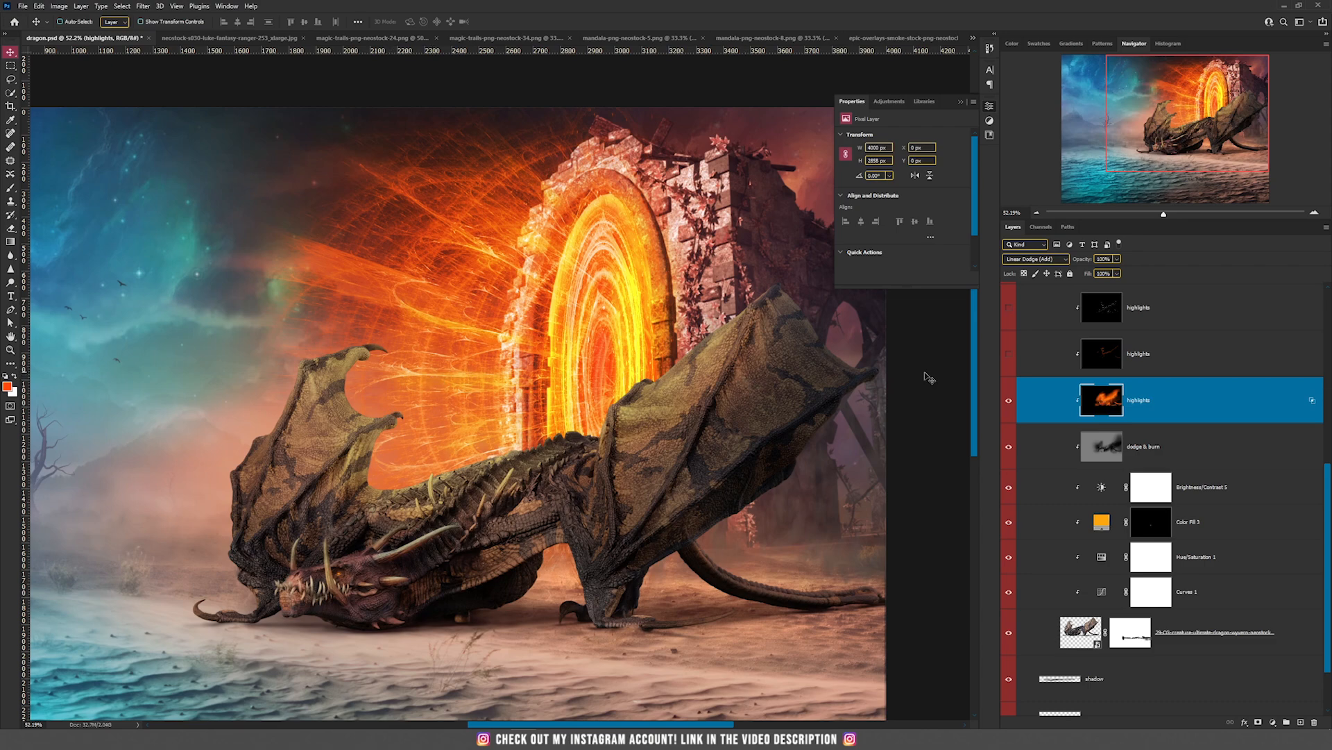
click(1008, 354)
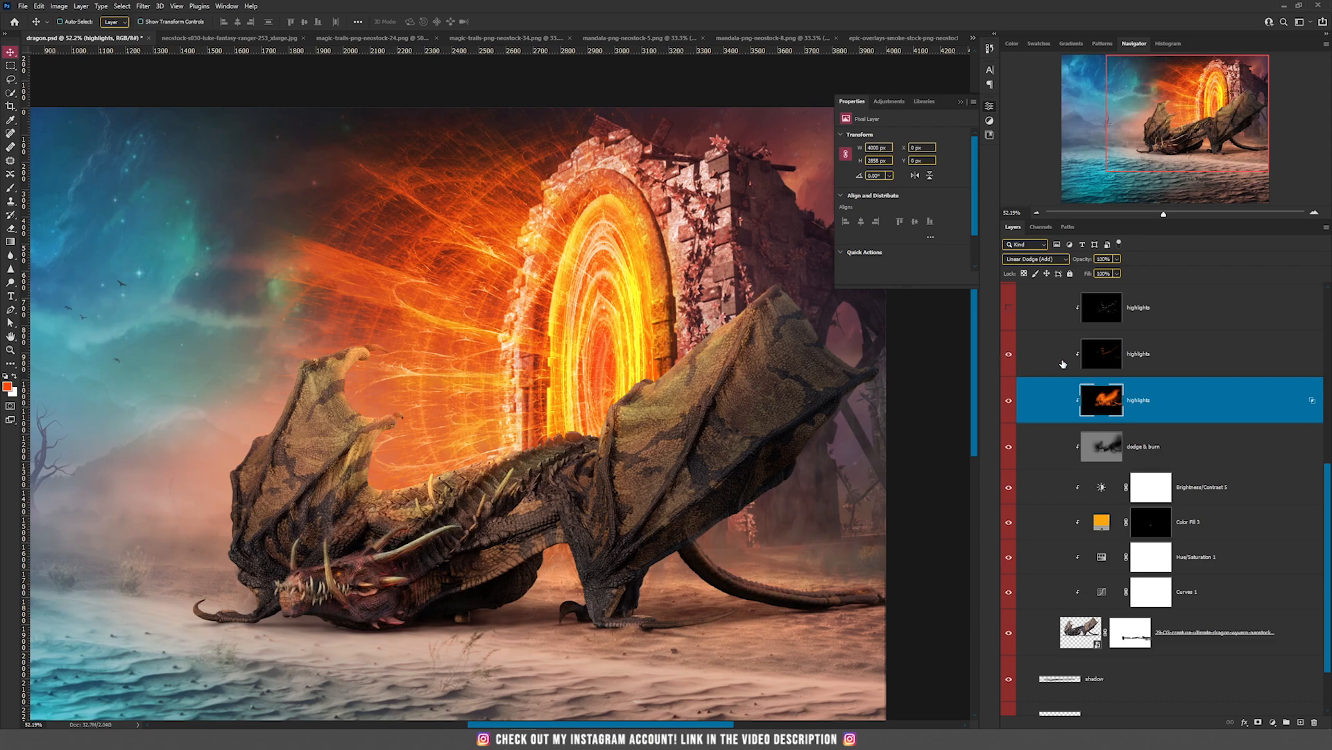
click(1106, 365)
drag(332, 397, 403, 385)
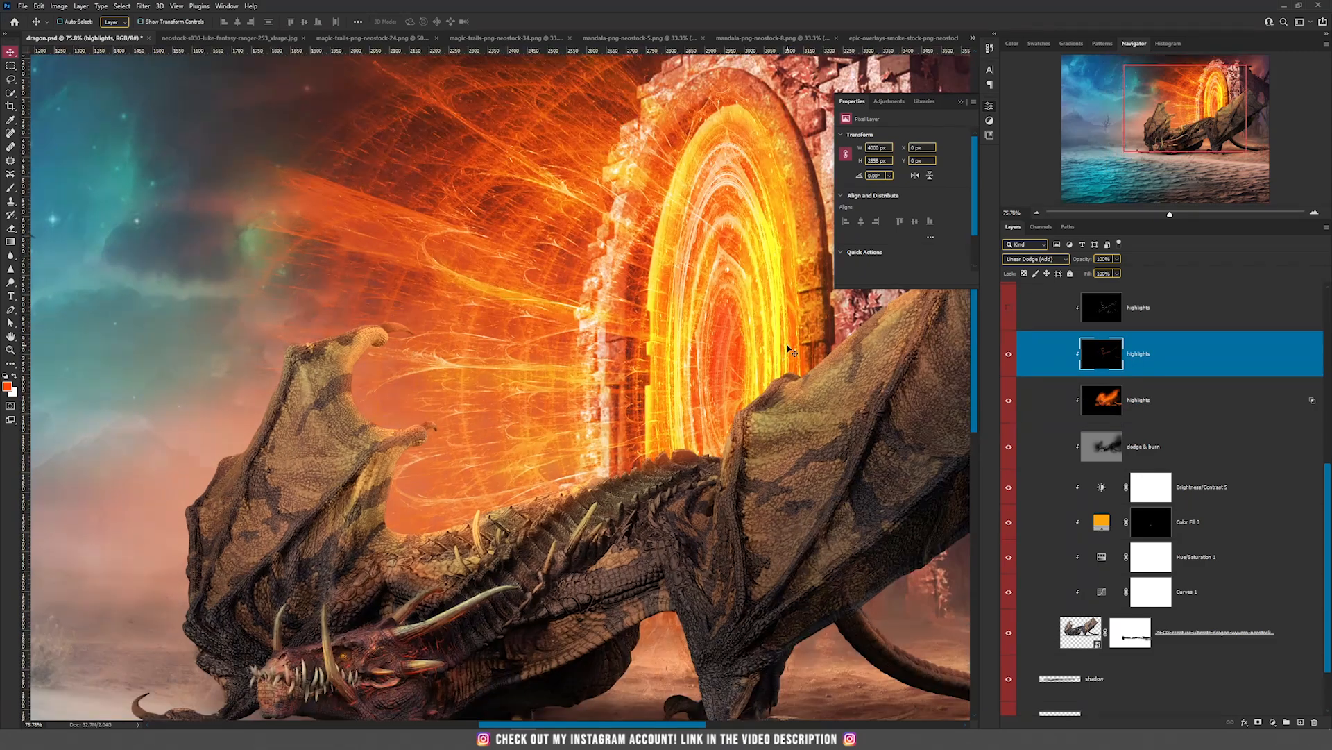
drag(643, 427, 593, 423)
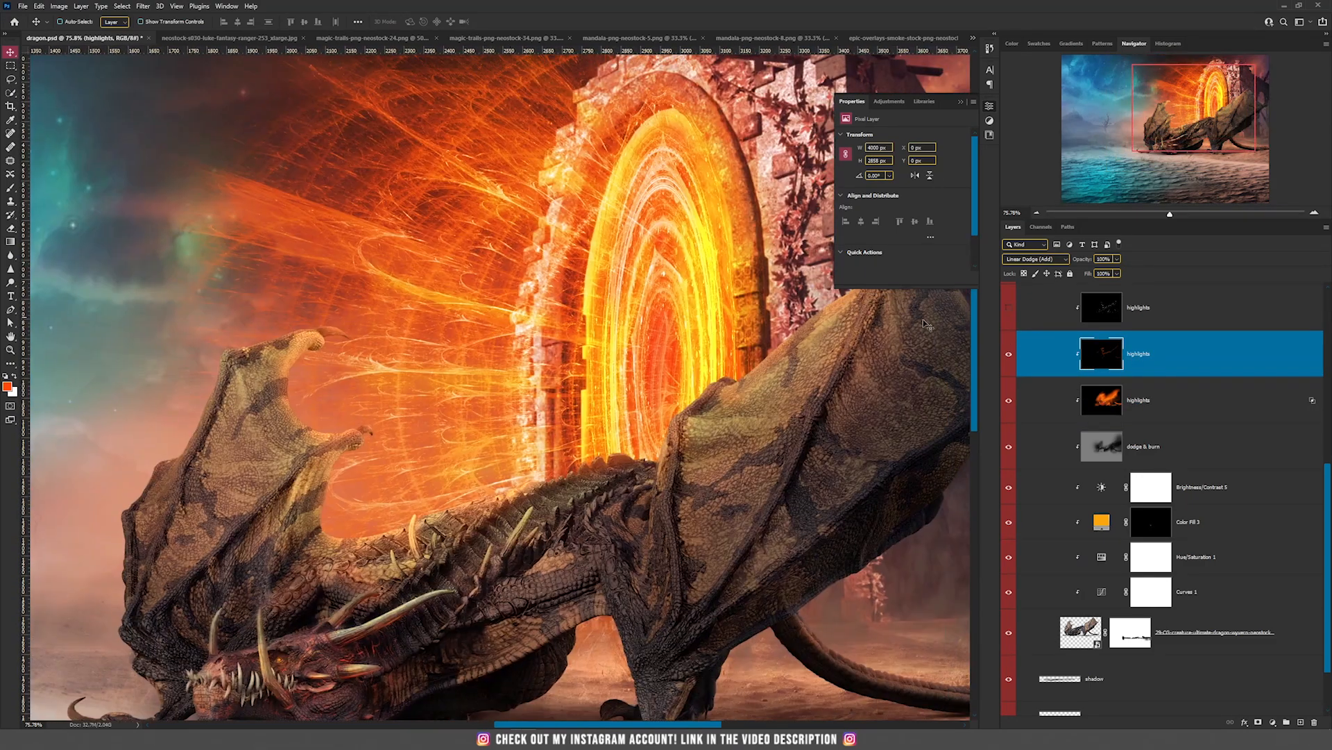
click(1008, 308)
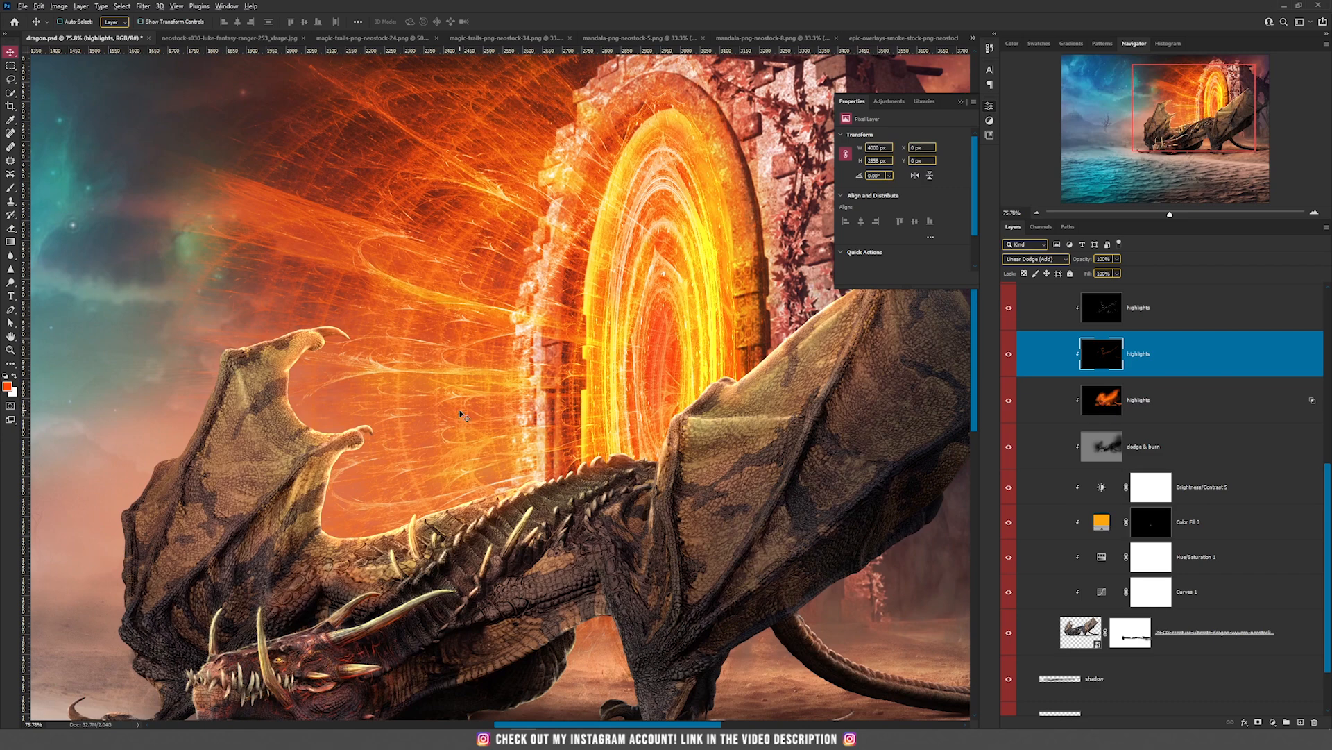
Step: Select the topmost highlights layer in the dragon group and hide it
scroll(460, 414, down, 2)
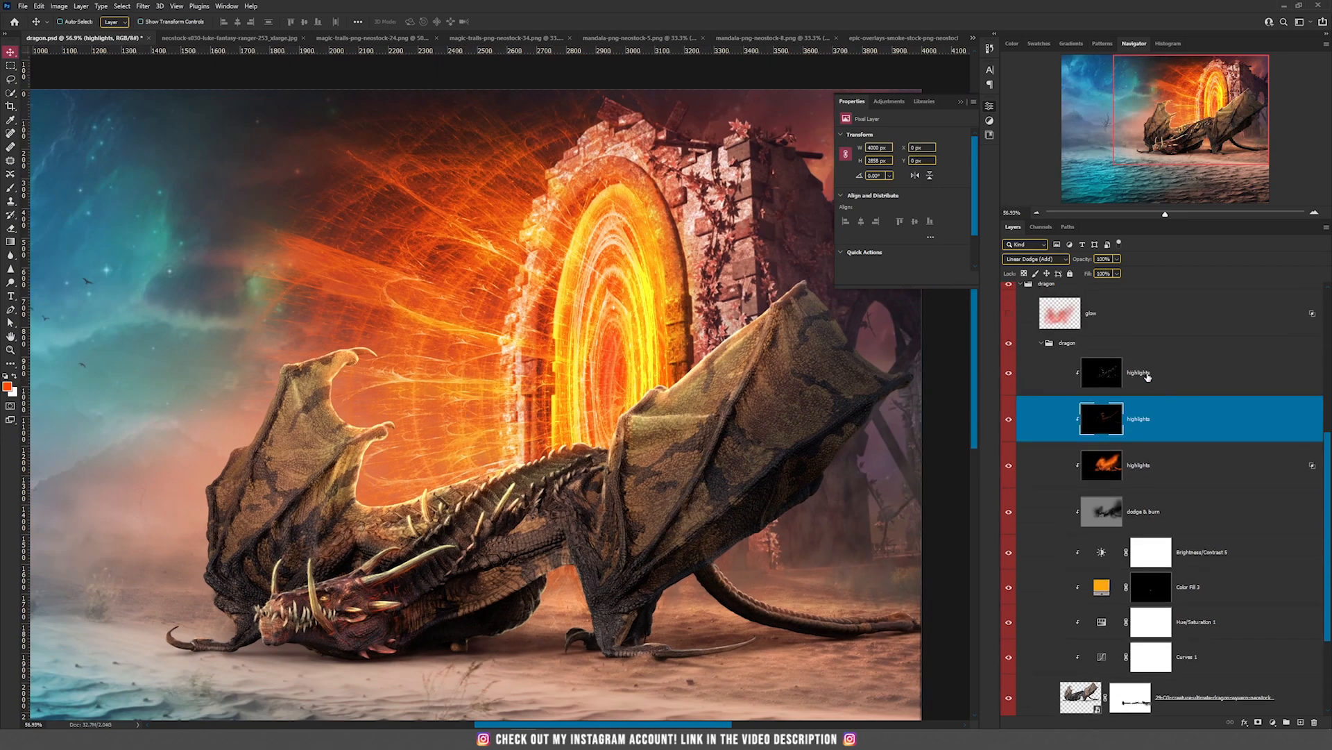
key(alt+bracketright)
scroll(335, 386, up, 5)
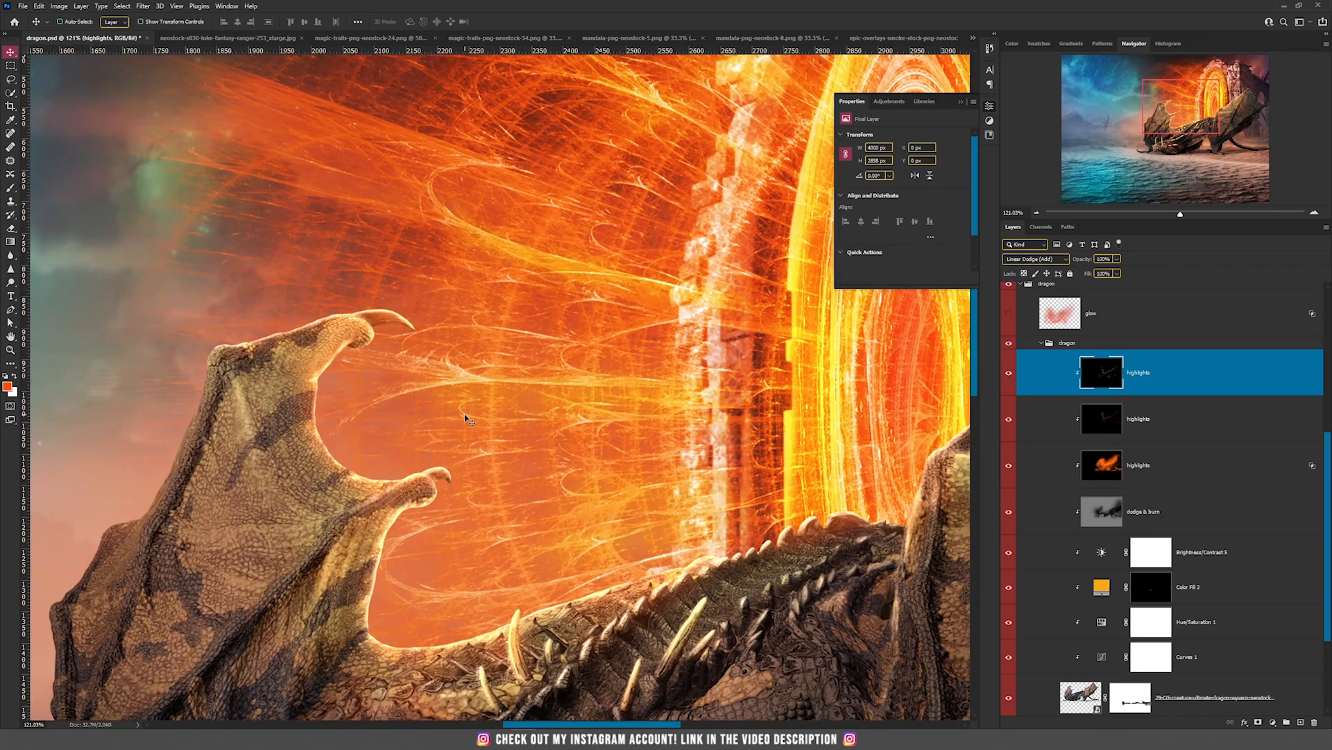
click(1010, 373)
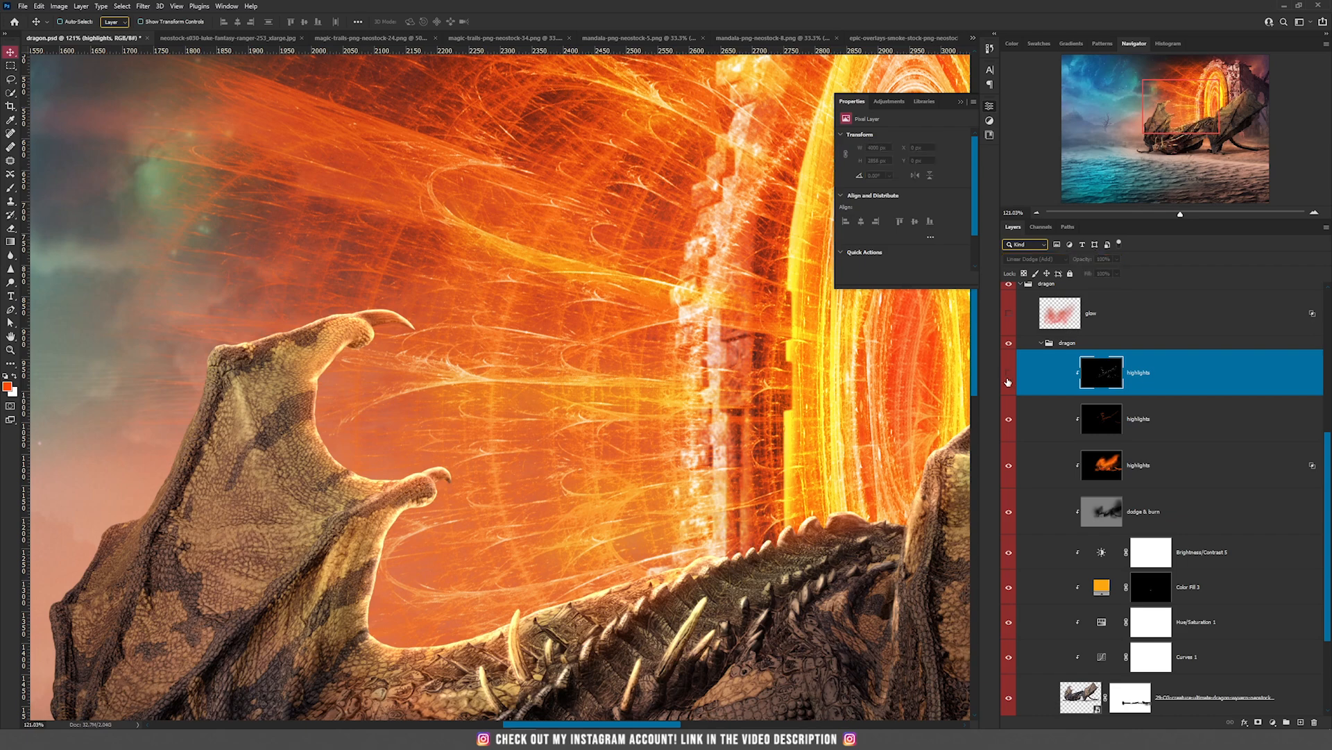
Step: Add a Linear Dodge (Add) layer filled with neutral black above the hidden highlights layer and clip it to the dragon
click(82, 7)
mouse_move(104, 18)
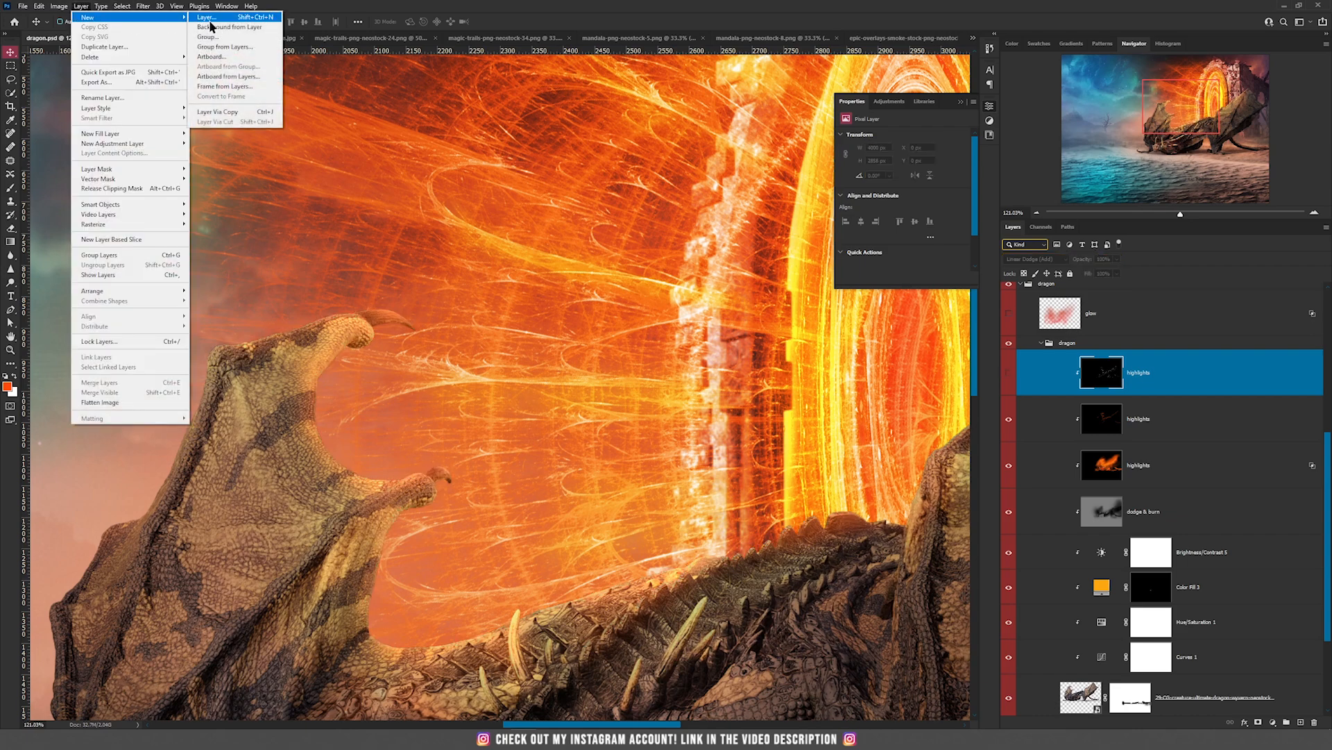
click(211, 18)
click(620, 264)
click(643, 381)
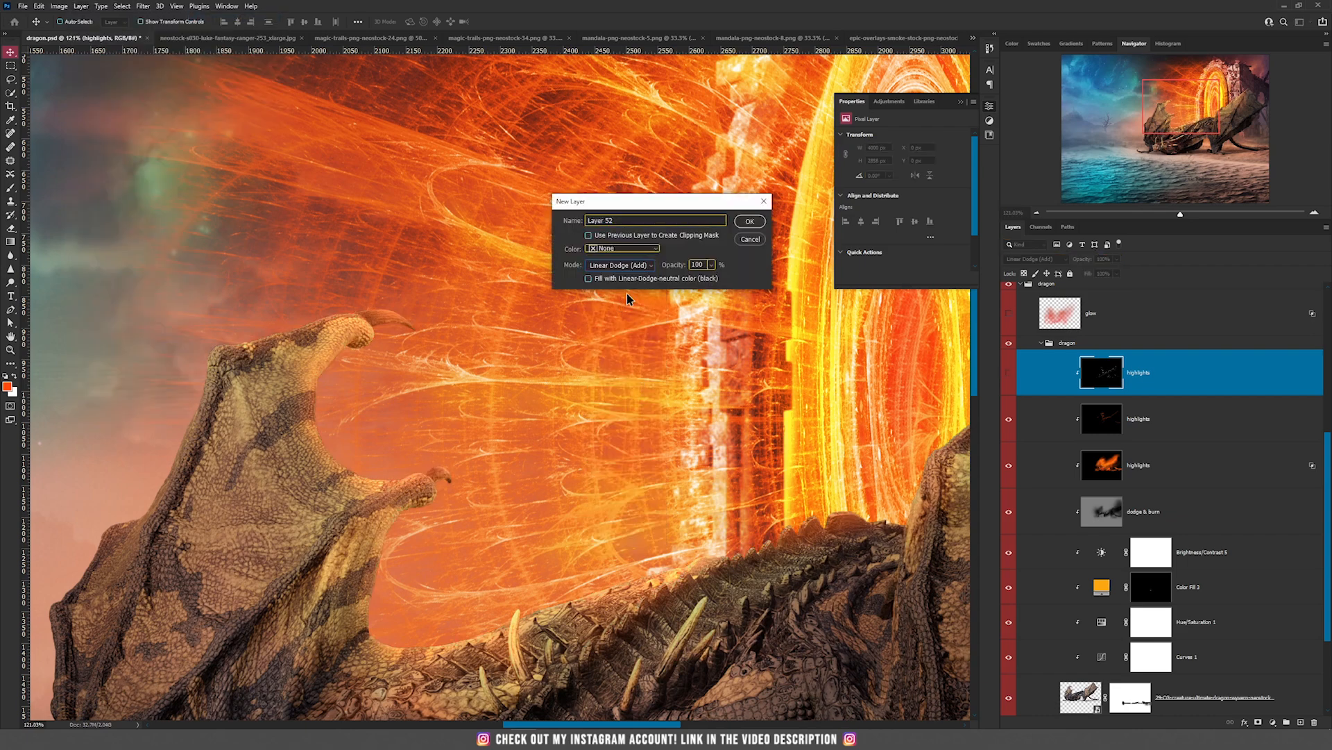
click(750, 221)
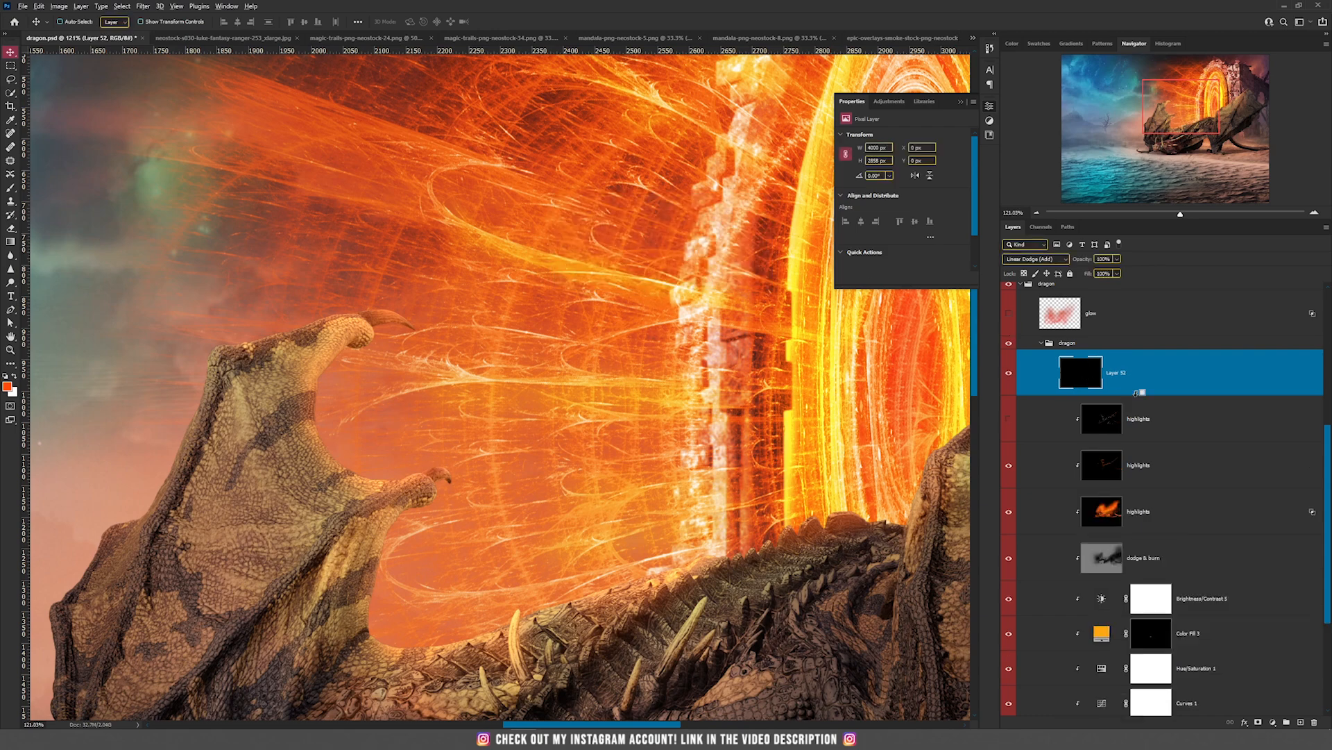
alt+click(1136, 393)
Step: Paint thin white rim light with a smaller brush on the raised wing's upper claw and outer edge
key(b)
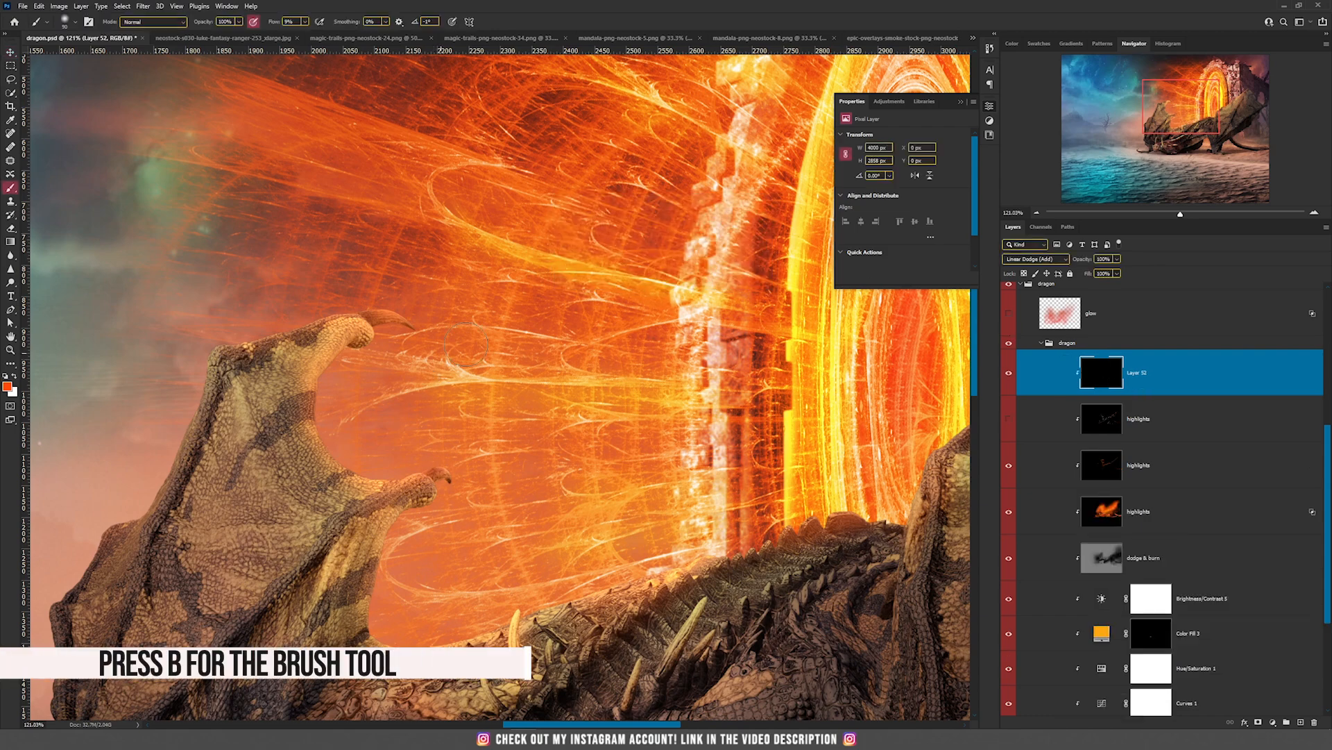
key(x)
key(bracketleft)
key(bracketleft)
drag(352, 363, 455, 326)
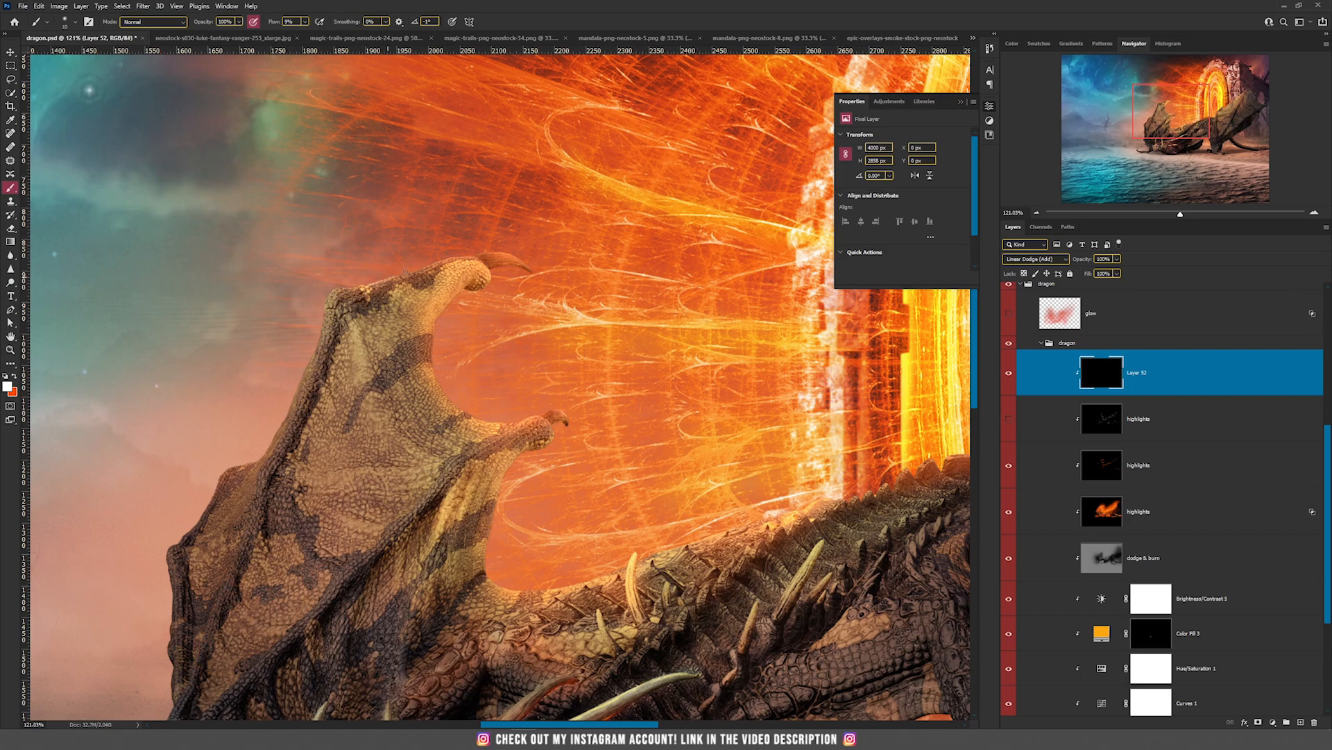
drag(442, 264, 458, 263)
drag(474, 255, 518, 259)
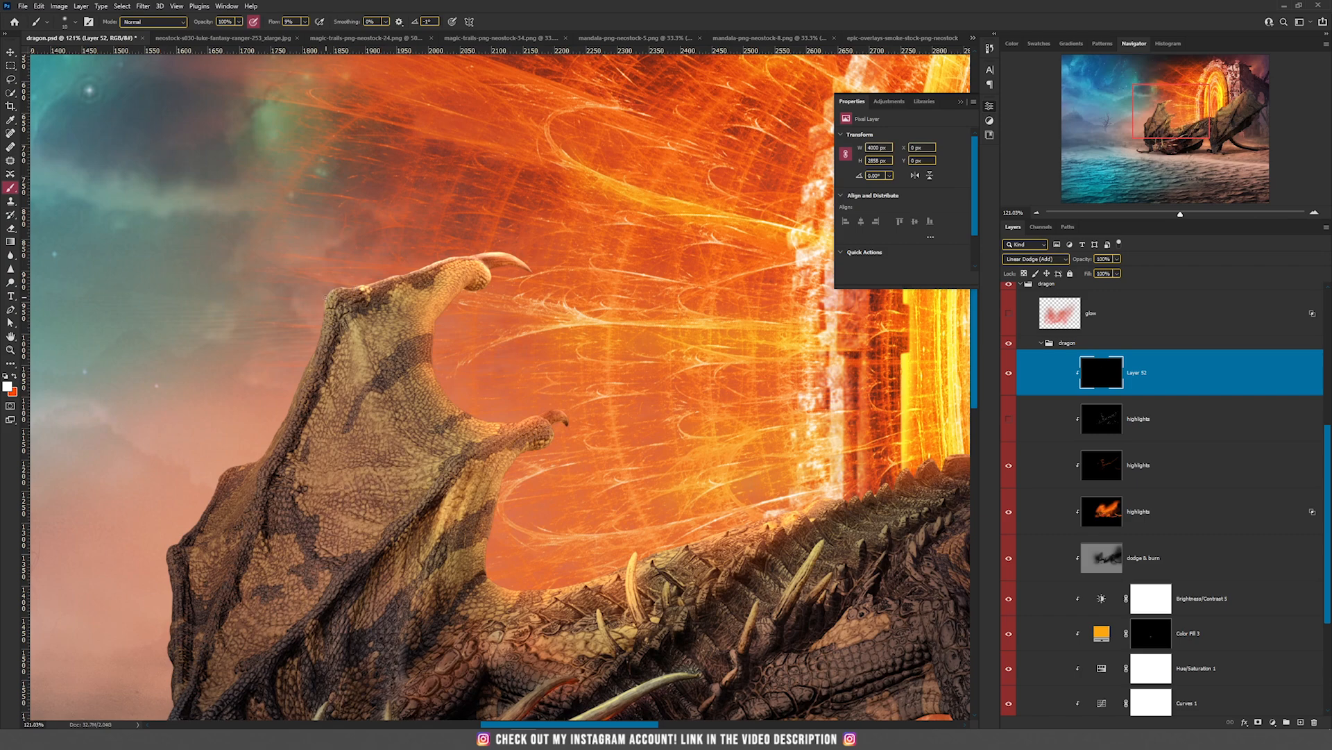
mouse_move(322, 336)
mouse_down()
mouse_move(263, 453)
mouse_move(231, 468)
mouse_move(245, 465)
mouse_move(182, 537)
mouse_up()
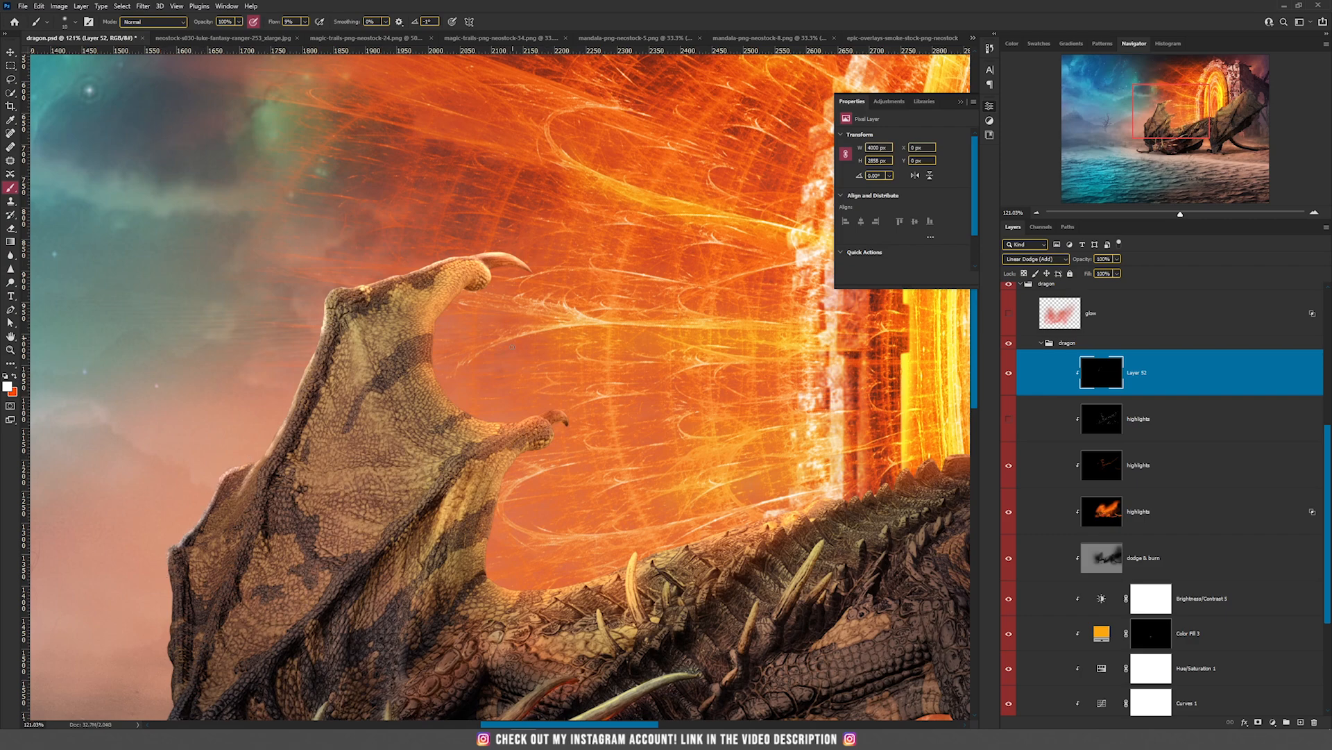
Step: Paint white rim light on the lower claw and along the wing's inner edge down to the dragon's back
drag(537, 419, 560, 411)
mouse_move(515, 425)
mouse_down()
mouse_move(485, 447)
mouse_move(483, 424)
mouse_up()
mouse_move(428, 337)
mouse_down()
mouse_move(434, 380)
mouse_move(474, 420)
mouse_up()
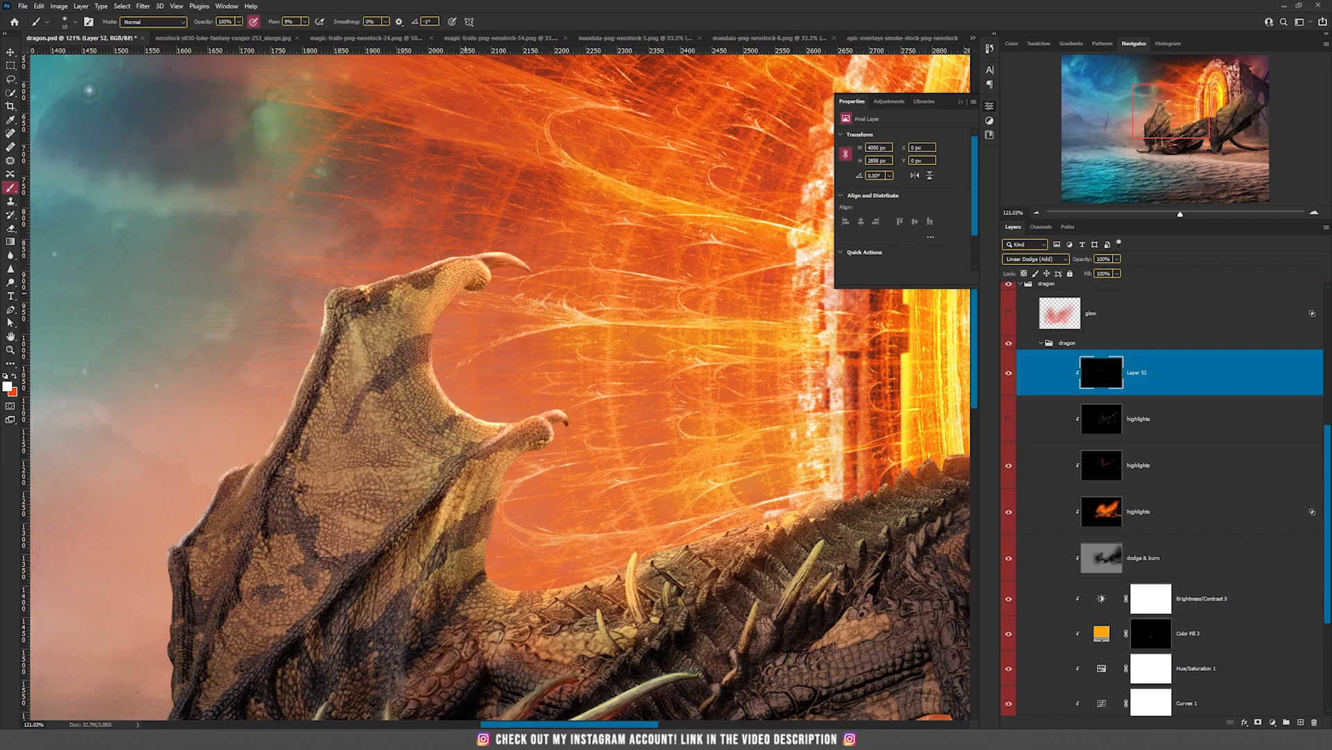
drag(435, 310, 455, 292)
mouse_move(545, 443)
mouse_down()
mouse_move(513, 459)
mouse_move(492, 540)
mouse_up()
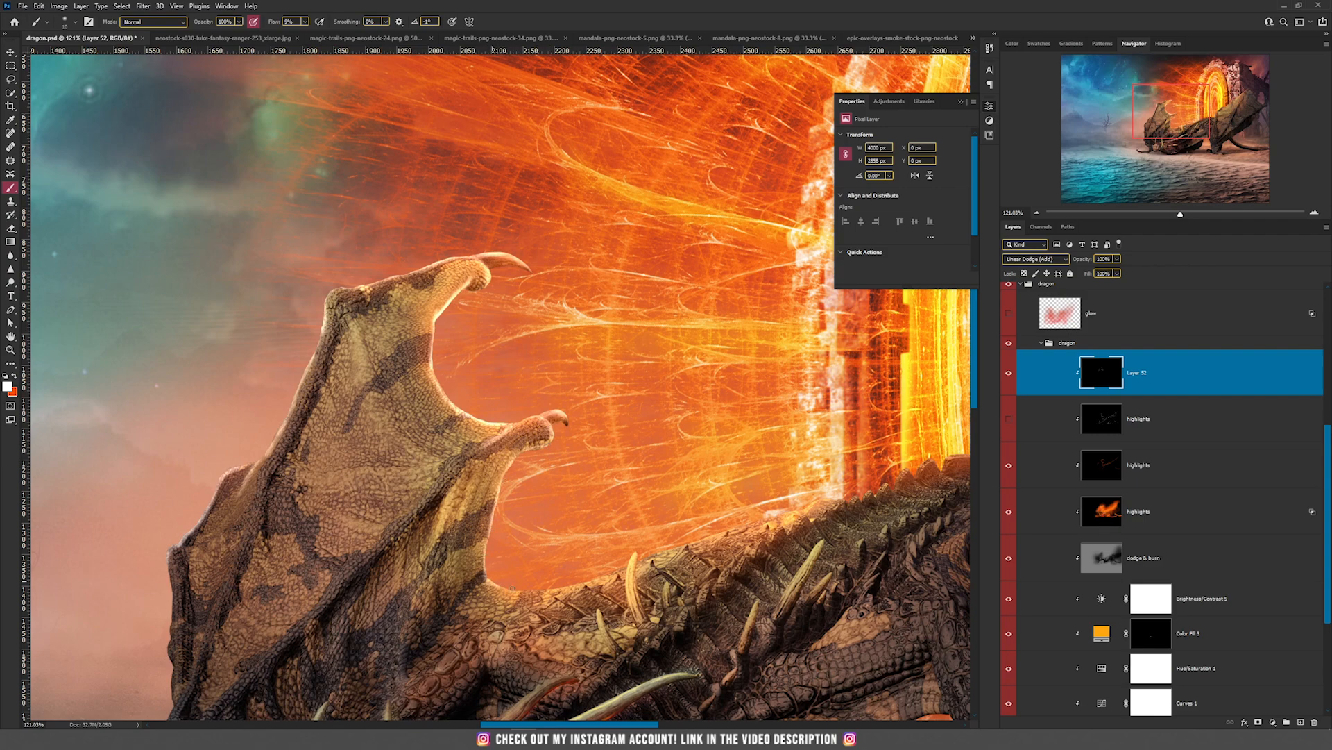
drag(510, 591, 535, 589)
drag(552, 353, 568, 353)
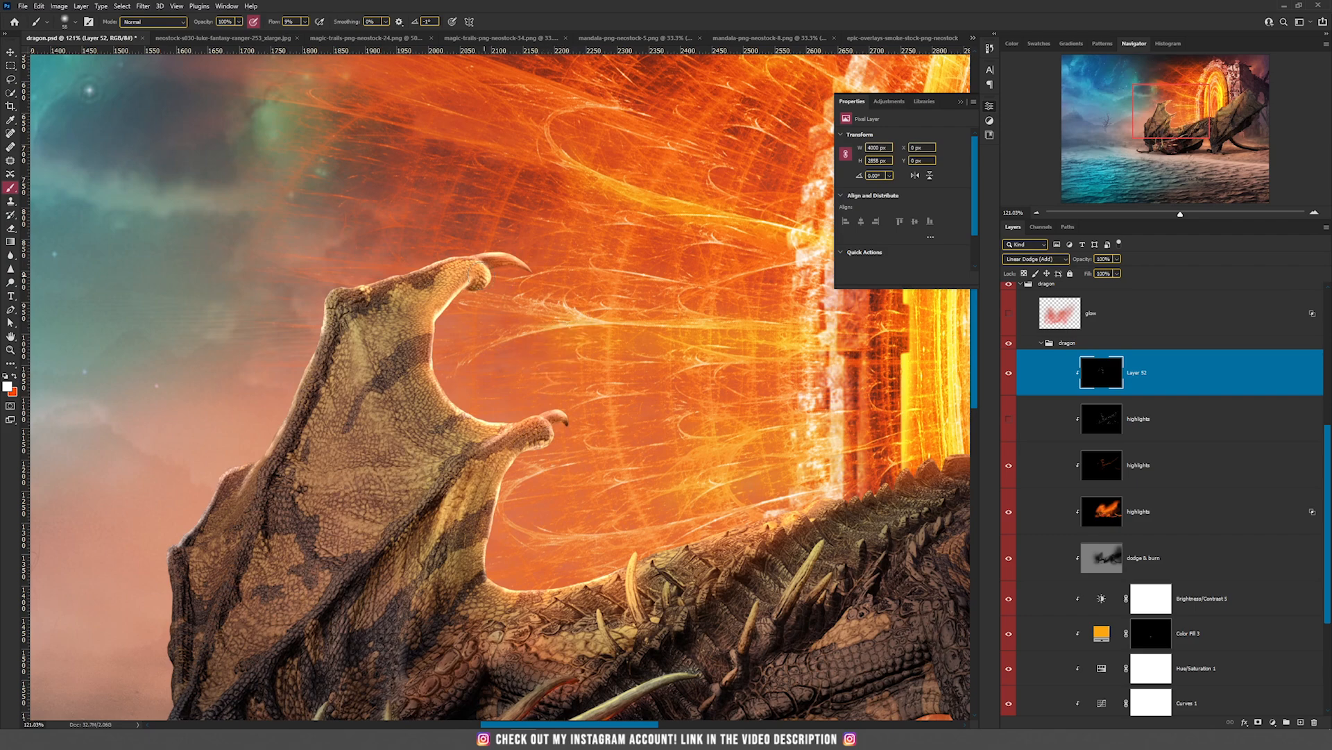
Step: Lower the brush opacity to 23% and paint softer highlights beside the raised wing's inner and outer edges
click(239, 22)
drag(217, 38, 200, 36)
drag(462, 278, 436, 324)
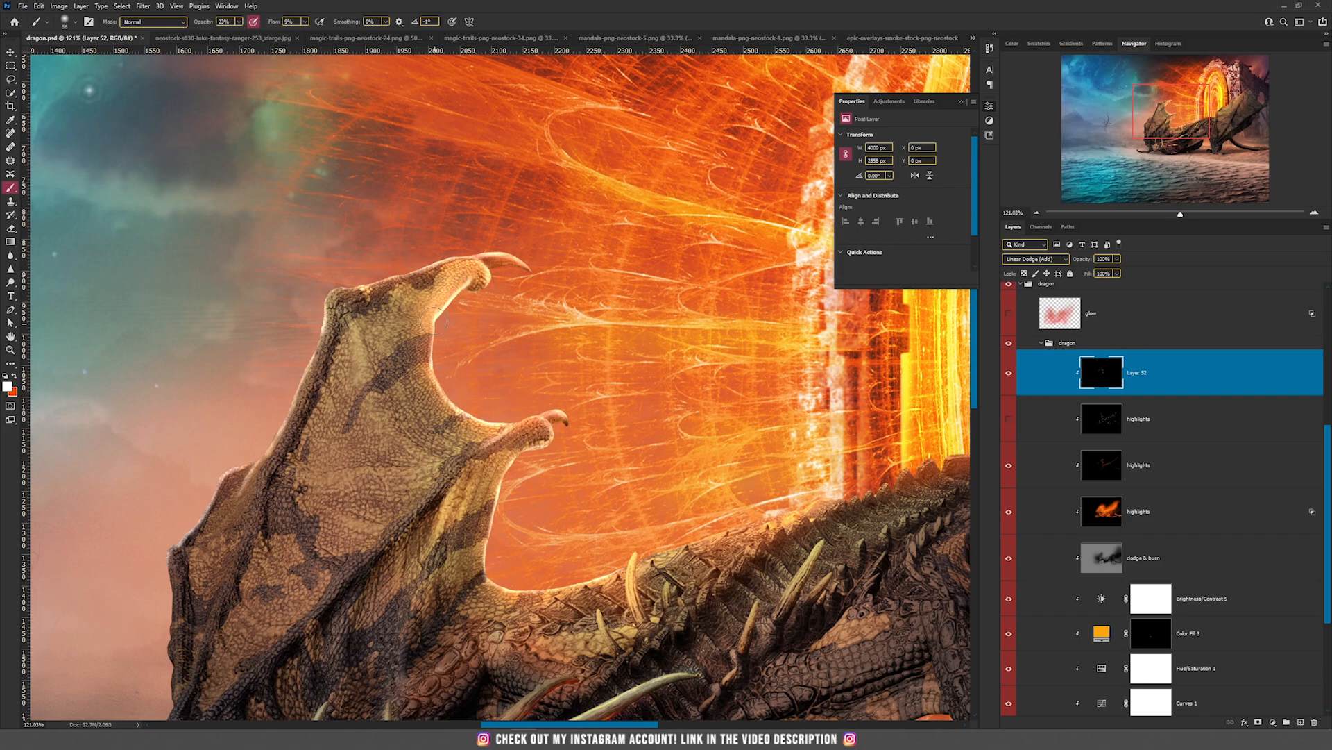
drag(508, 422, 510, 576)
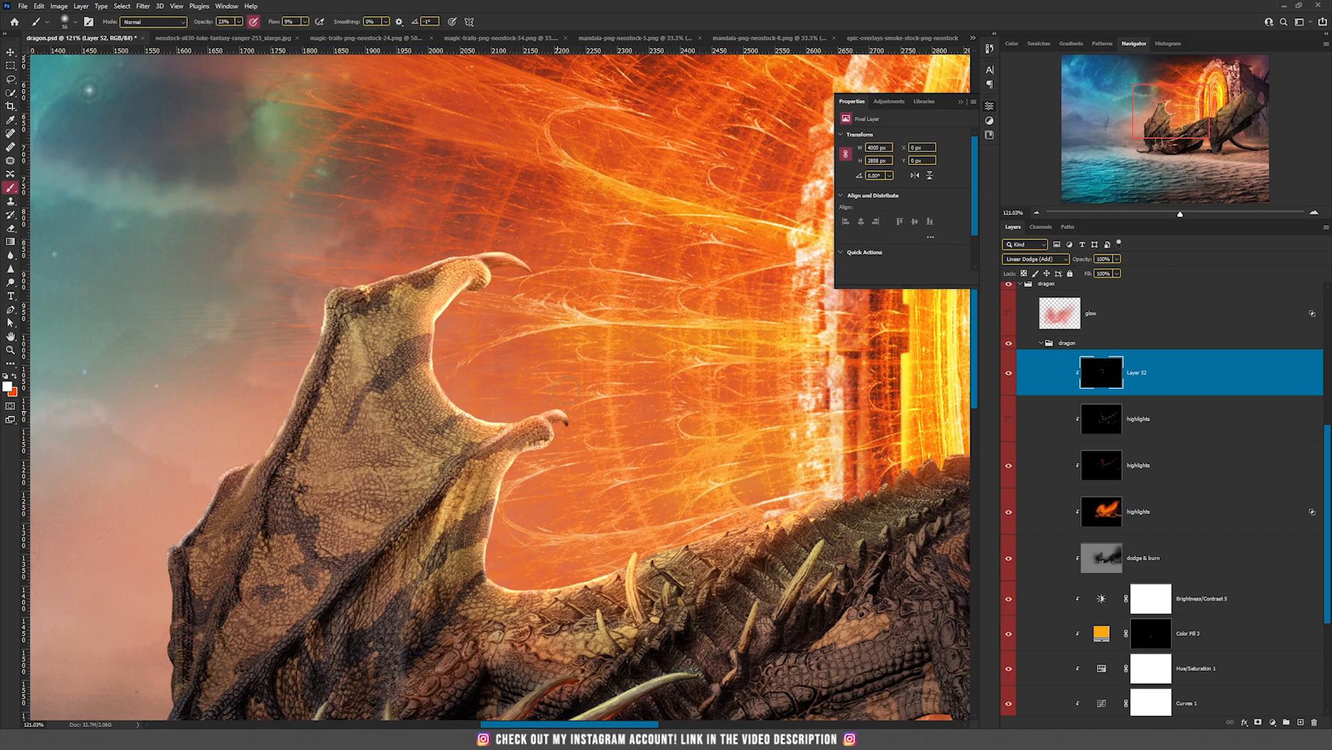
mouse_move(378, 279)
mouse_down()
mouse_move(341, 300)
mouse_move(300, 416)
mouse_move(307, 387)
mouse_move(273, 443)
mouse_move(225, 478)
mouse_up()
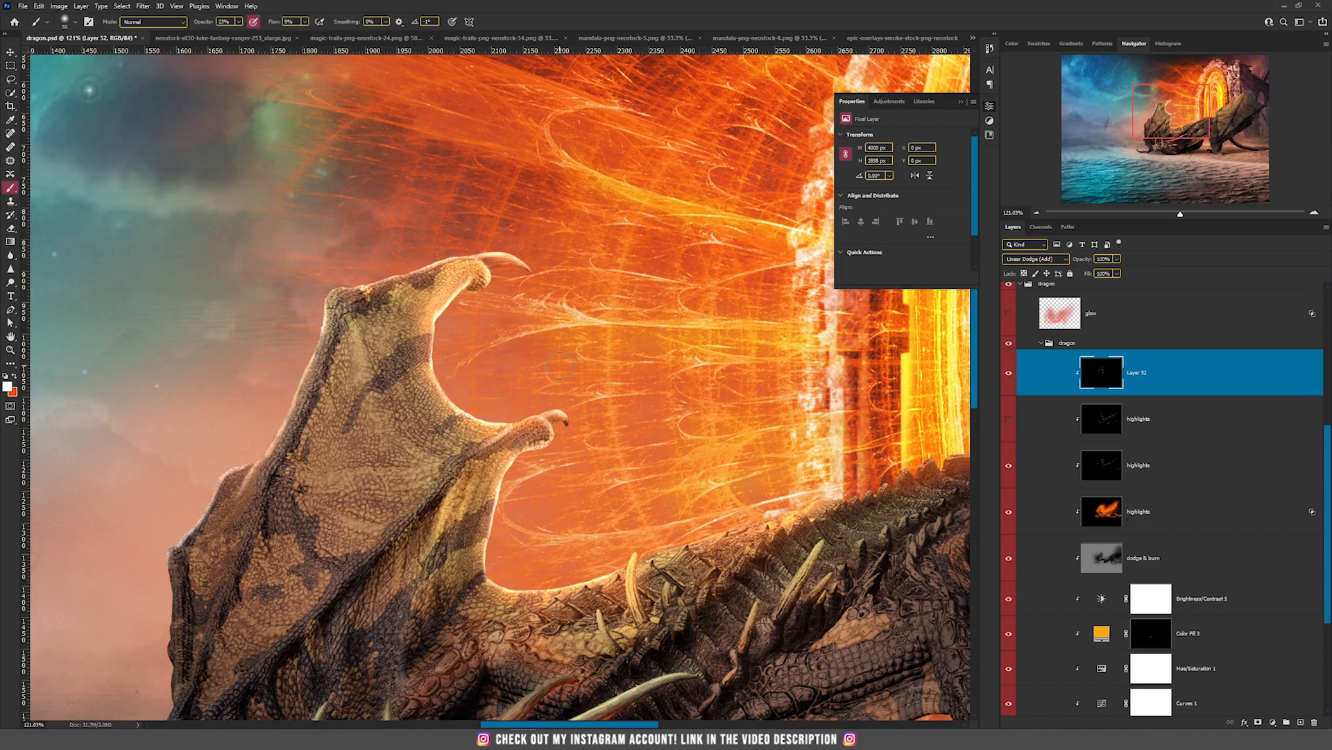
Step: Delete the newly painted rim light layer and show the prepared highlights layer beneath it
scroll(549, 305, down, 5)
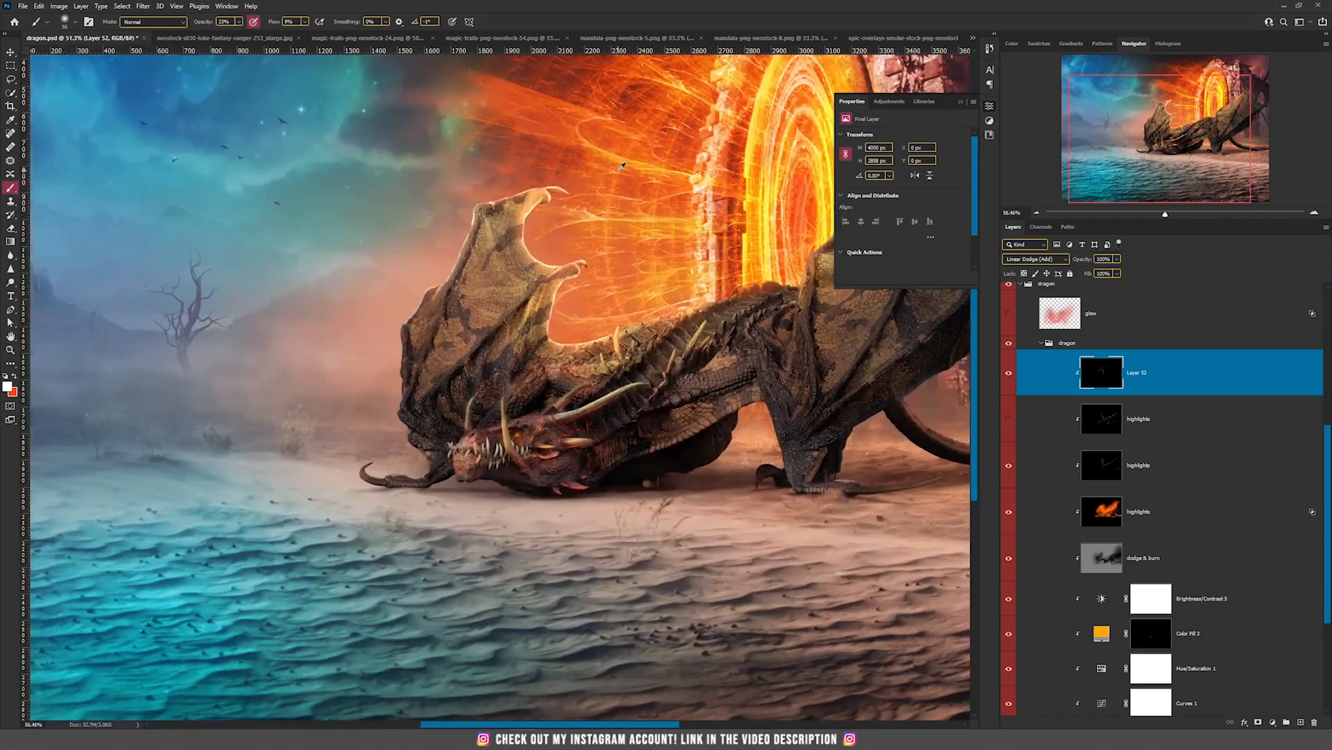
scroll(622, 166, up, 1)
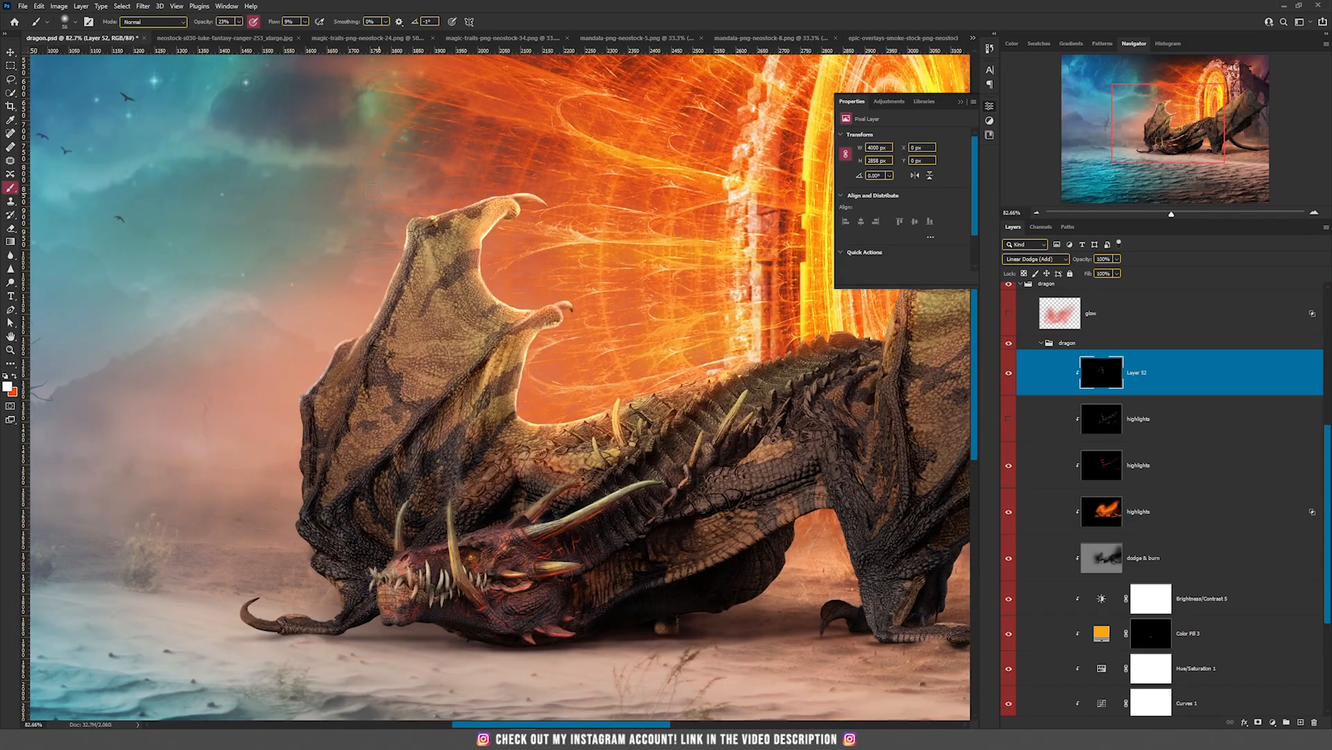
key(Delete)
key(v)
scroll(542, 517, down, 1)
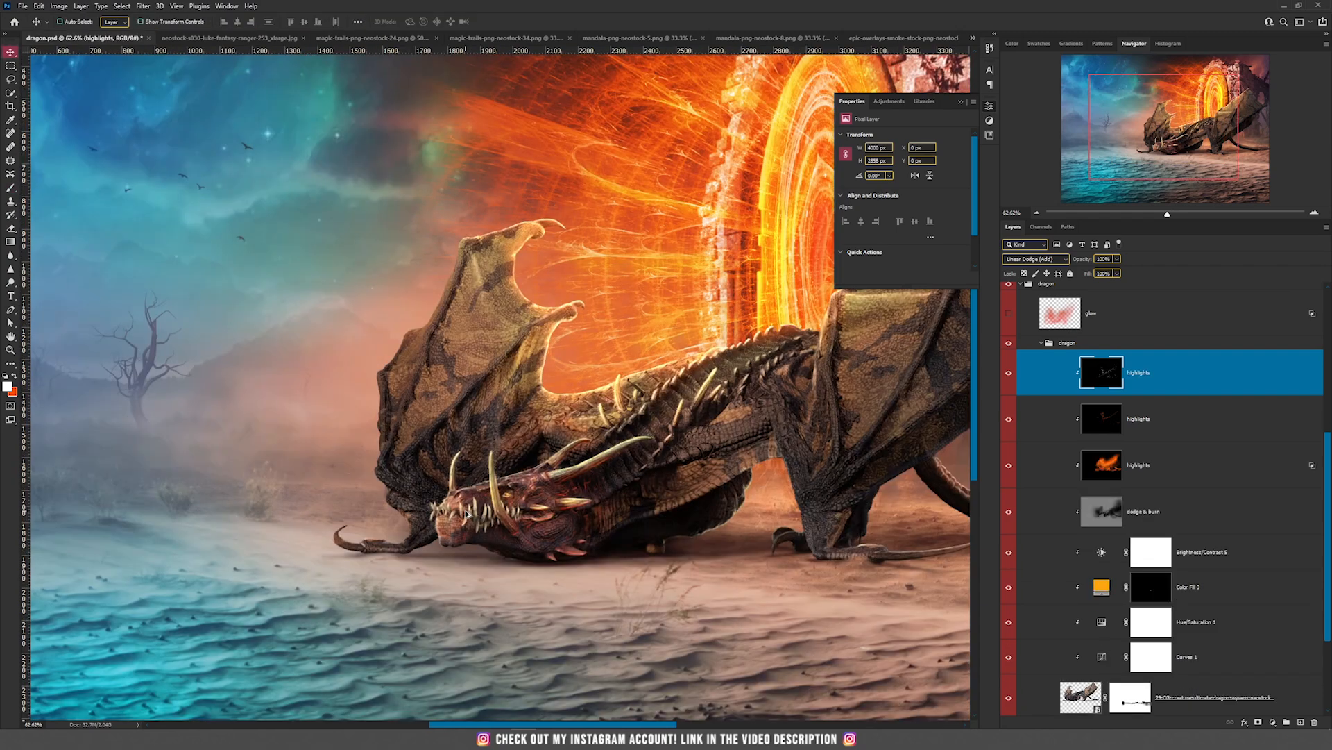
Step: Close the floating Properties panel, and hide and select the highlights layer with the red skin glow
scroll(527, 524, up, 4)
scroll(524, 530, up, 2)
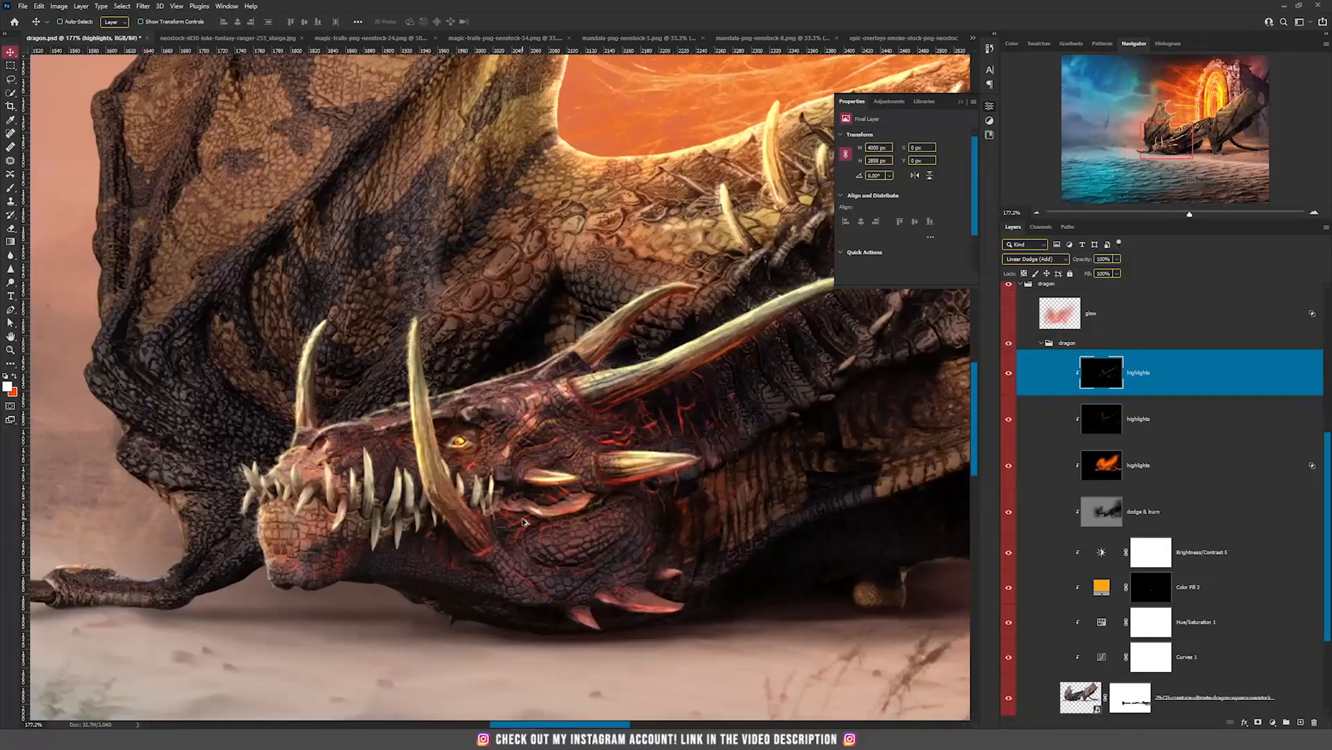
click(962, 102)
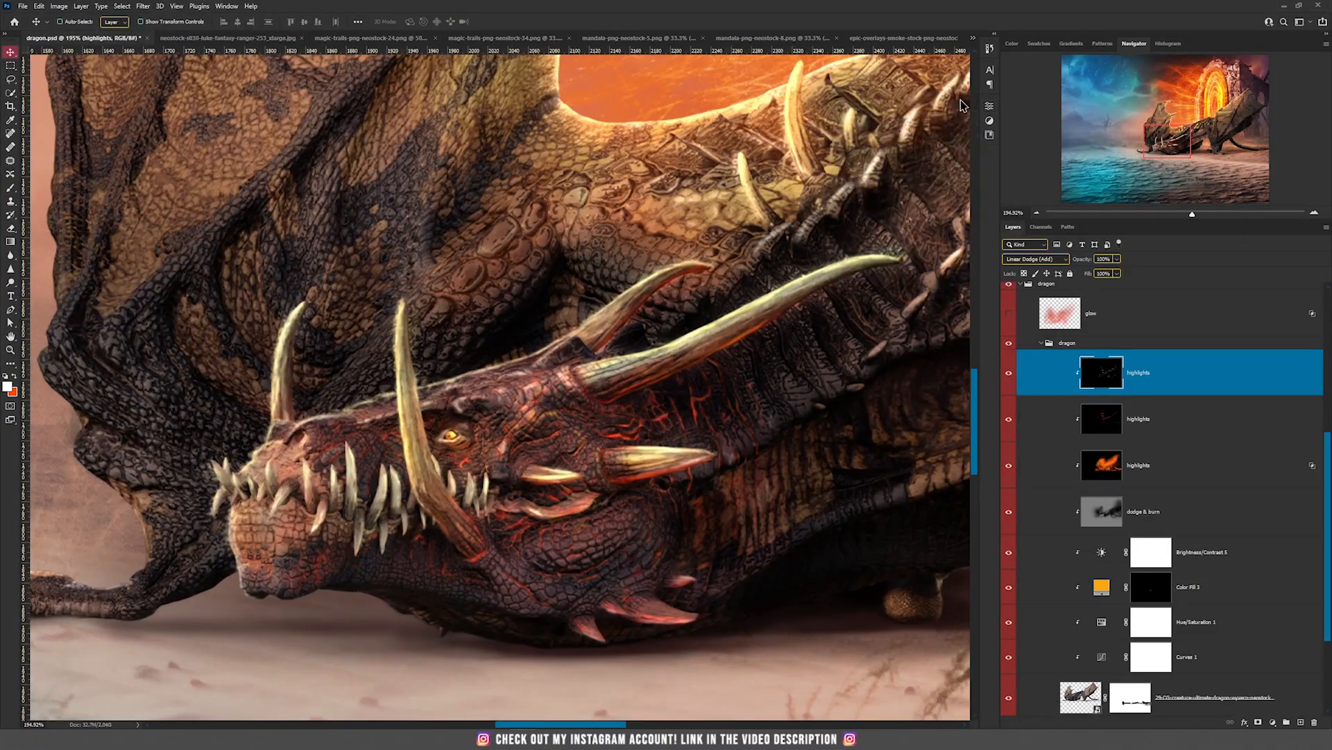
click(1008, 419)
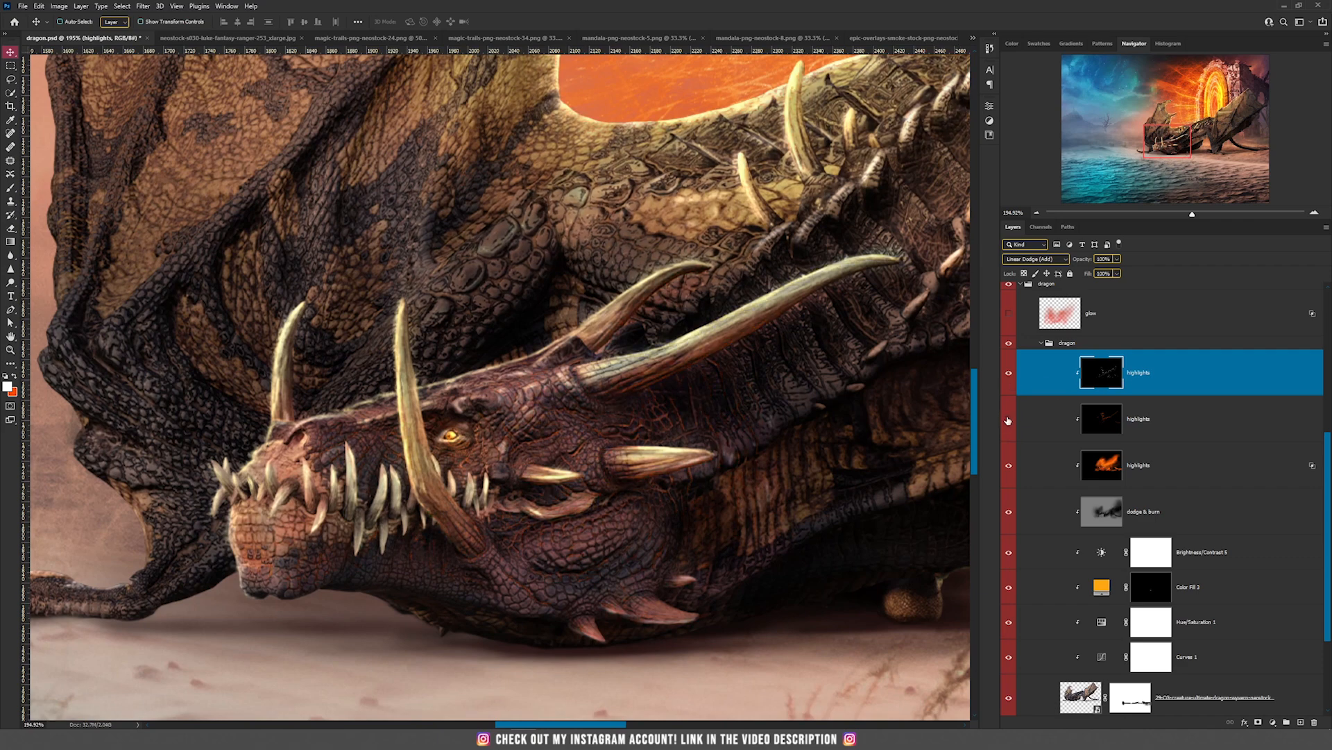
click(1191, 435)
scroll(637, 455, up, 2)
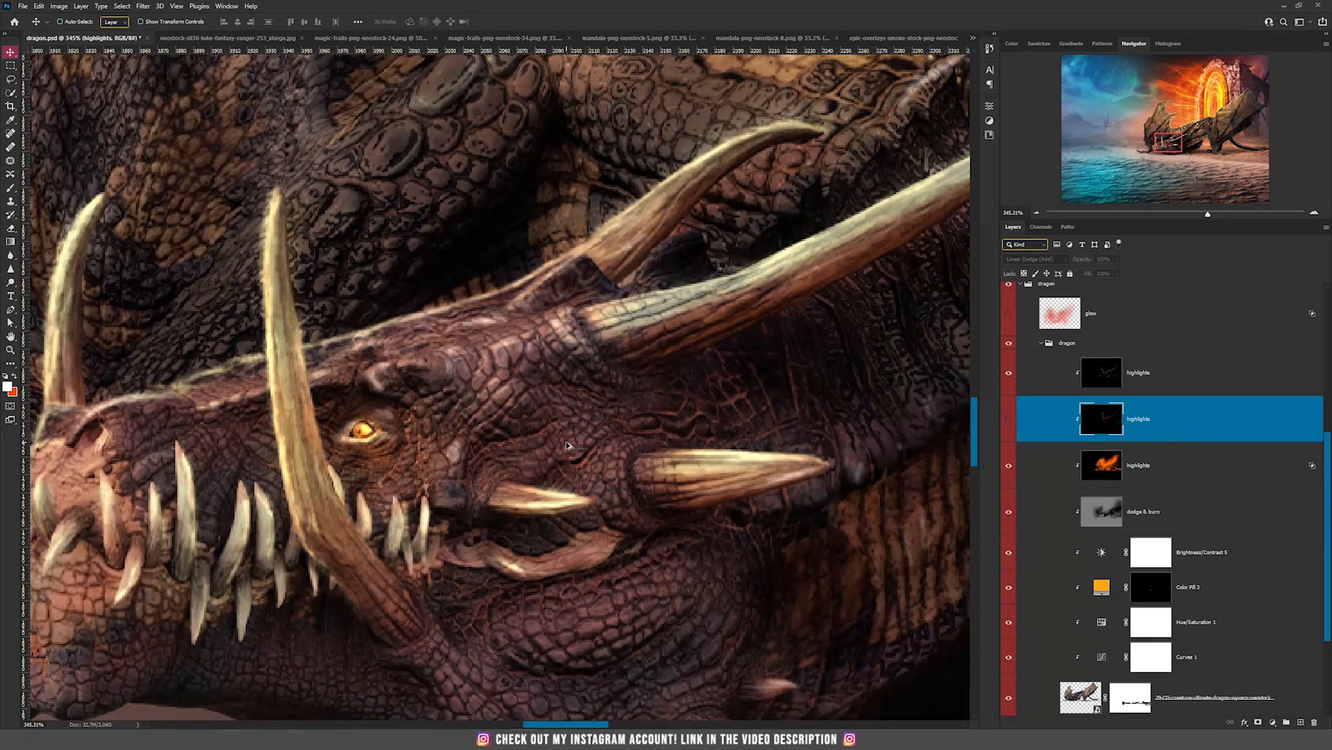
scroll(574, 373, up, 1)
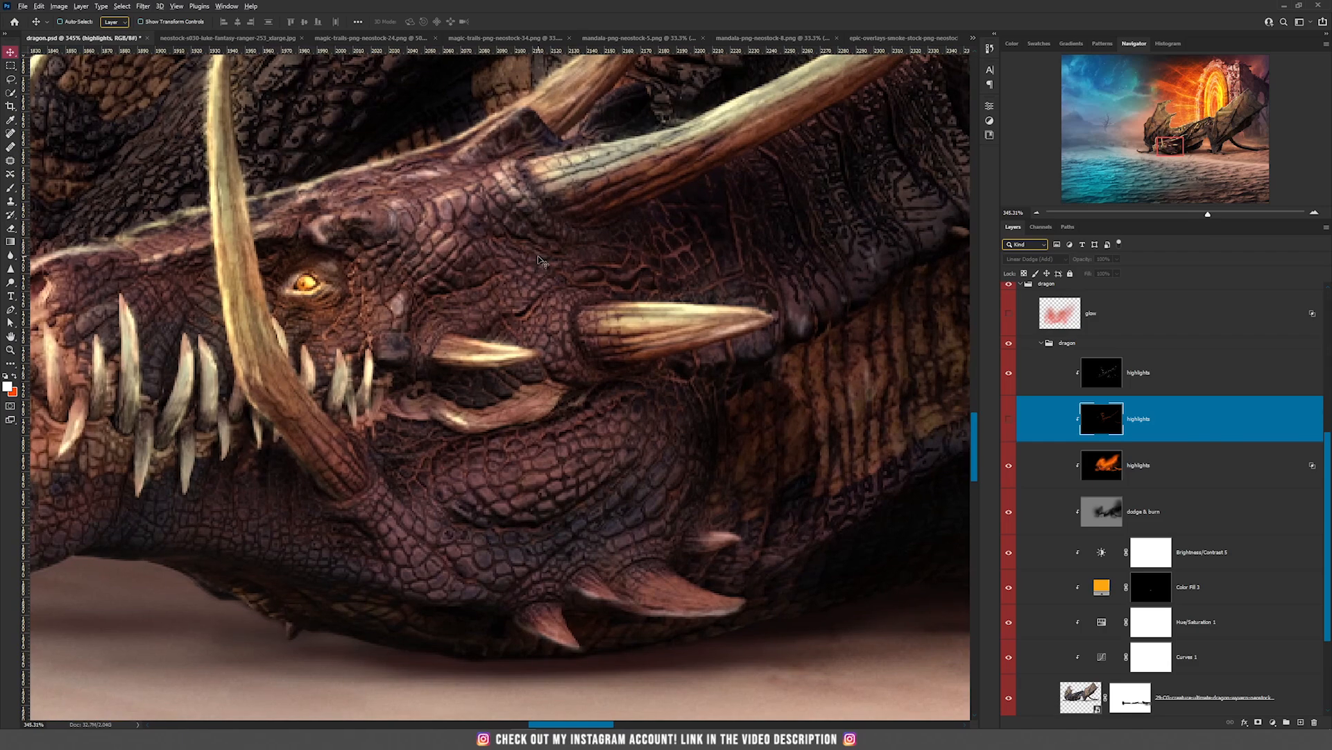
scroll(542, 261, down, 1)
scroll(545, 262, down, 5)
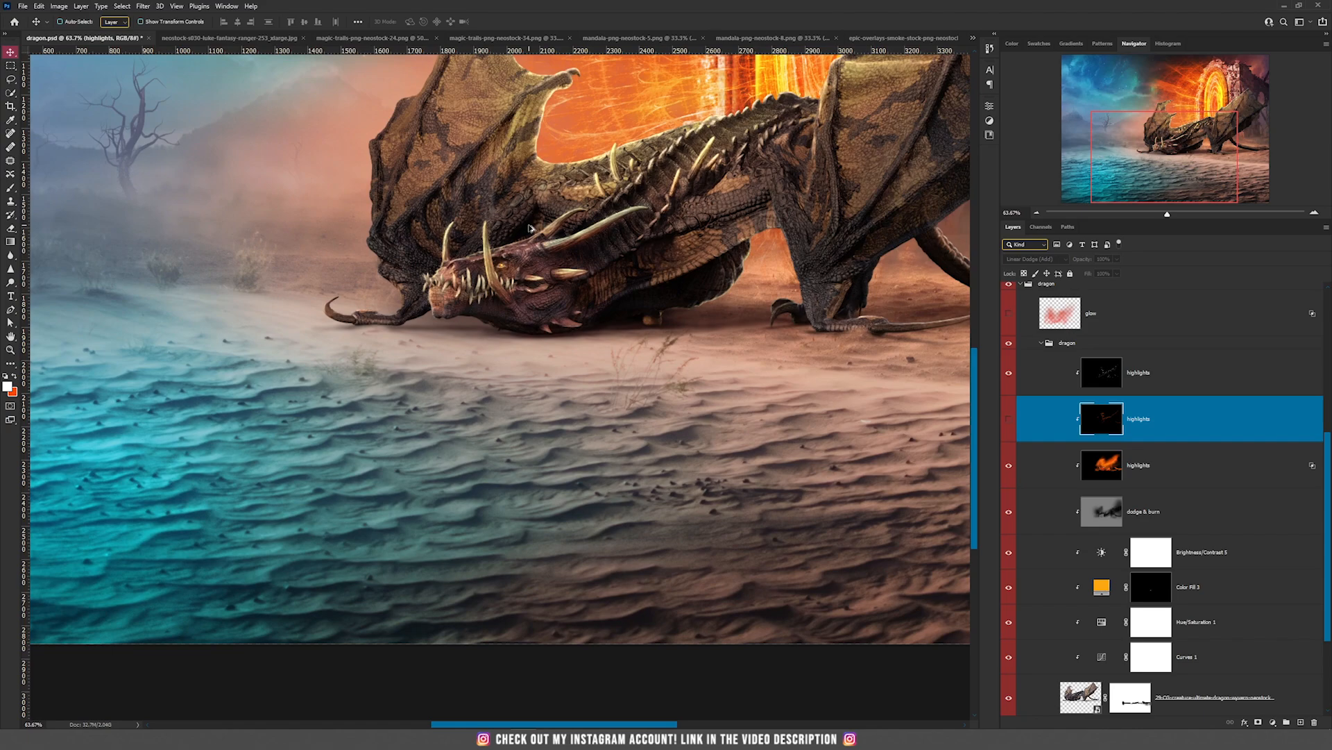
scroll(529, 227, down, 2)
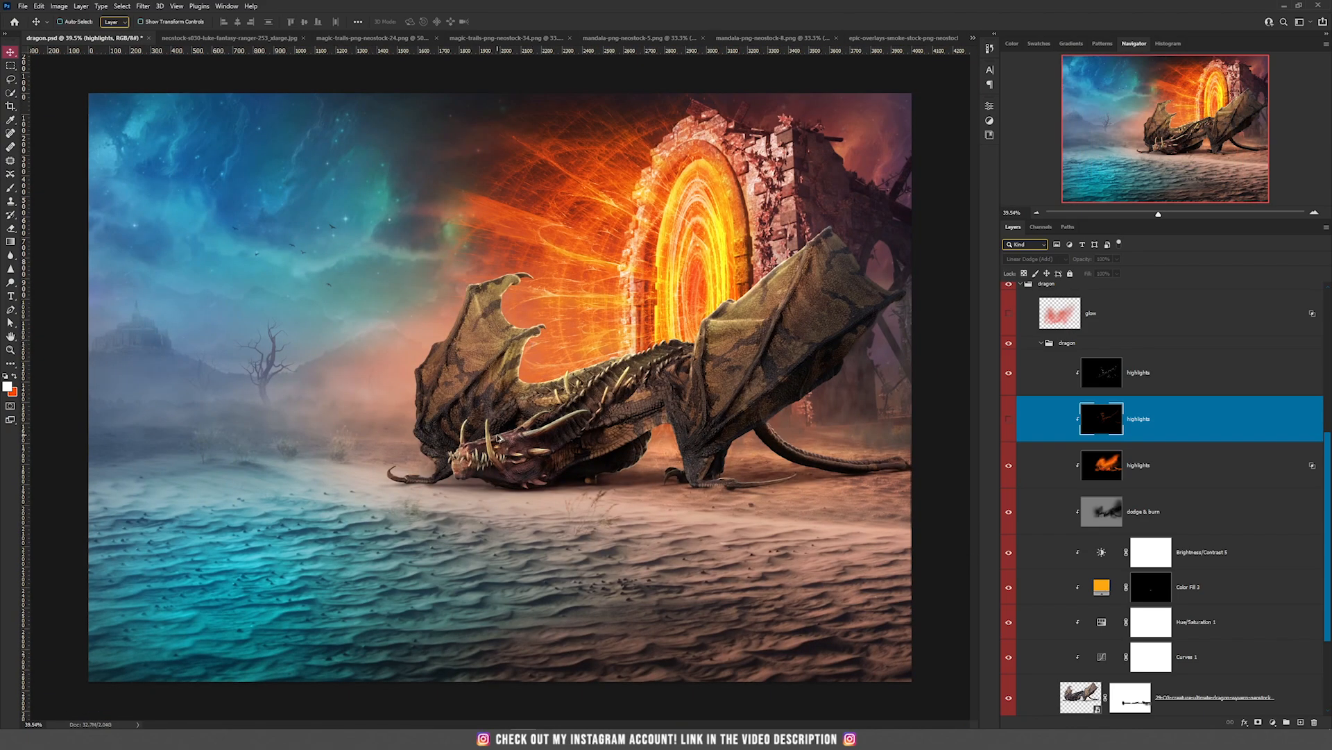
scroll(500, 438, up, 7)
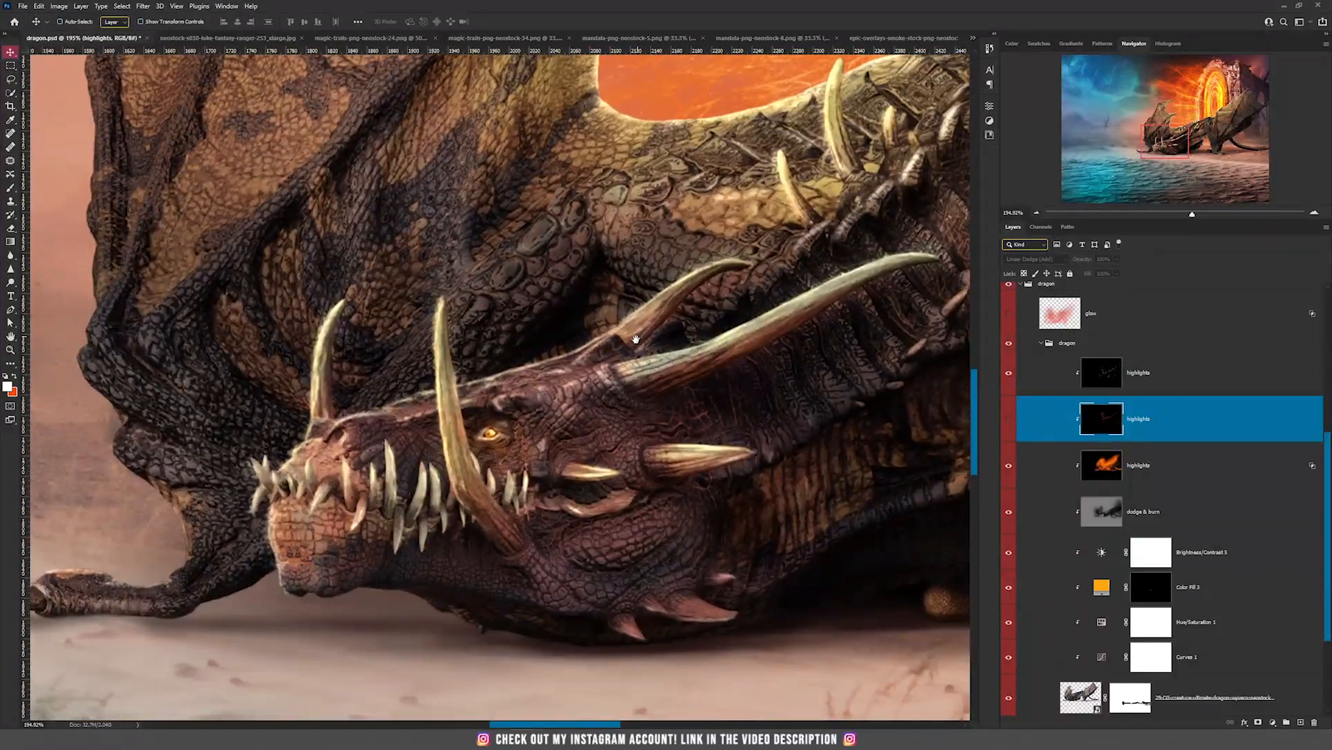
Step: Add a clipped Linear Dodge (Add) layer filled with neutral black above the hidden red highlights layer
click(86, 6)
mouse_move(108, 17)
click(236, 19)
click(620, 264)
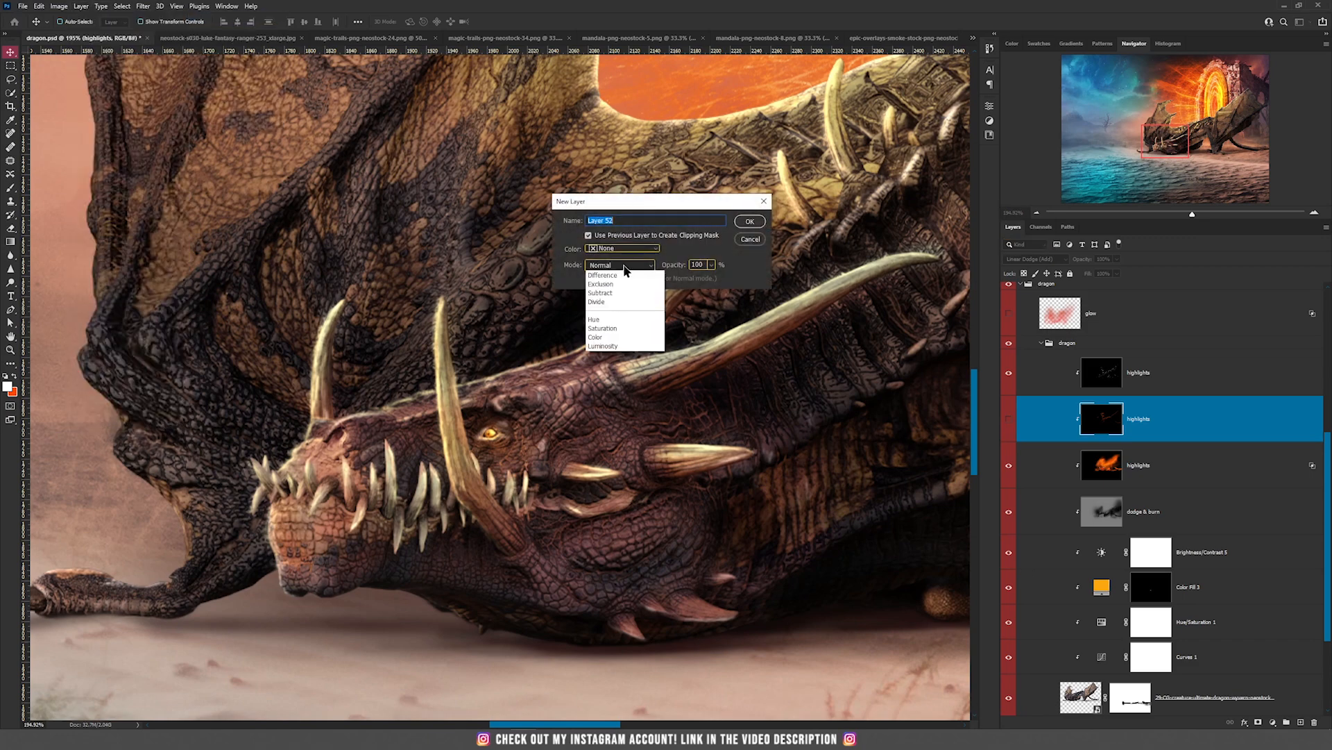
click(629, 381)
click(664, 278)
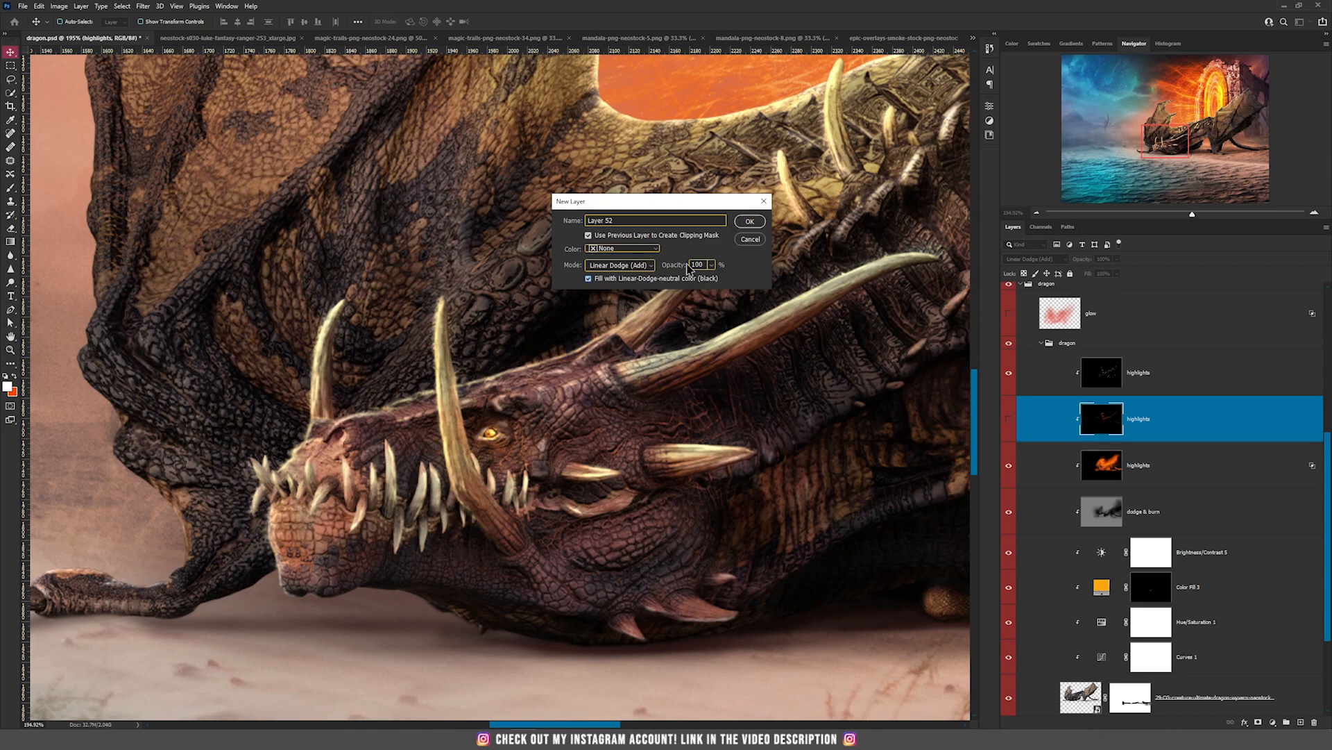
click(750, 221)
scroll(639, 526, down, 1)
Step: Swap the foreground and background colors and change the orange foreground to a bright red
click(15, 375)
click(7, 386)
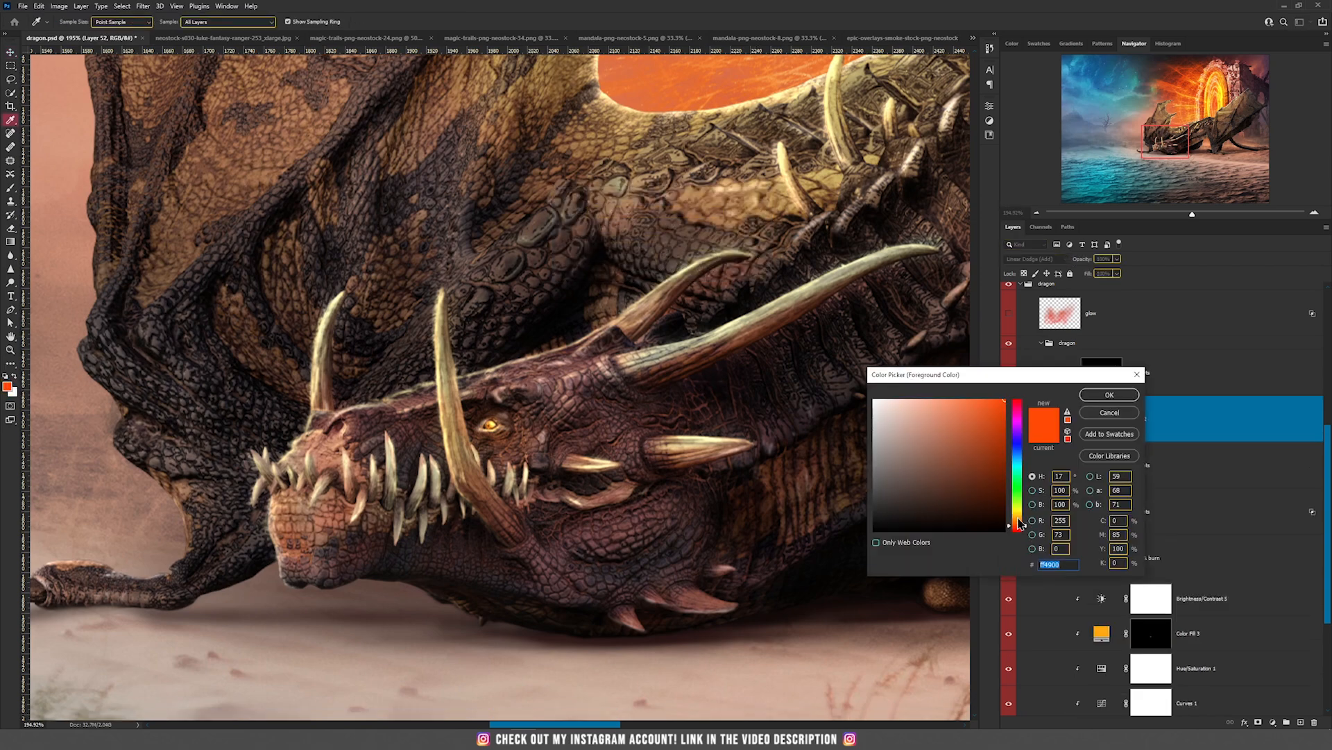
drag(1023, 533, 1022, 537)
click(1110, 395)
key(v)
Step: Paint thin red glowing cracks into the skin behind the dragon's eye with a much smaller brush at 100% opacity
scroll(638, 423, up, 6)
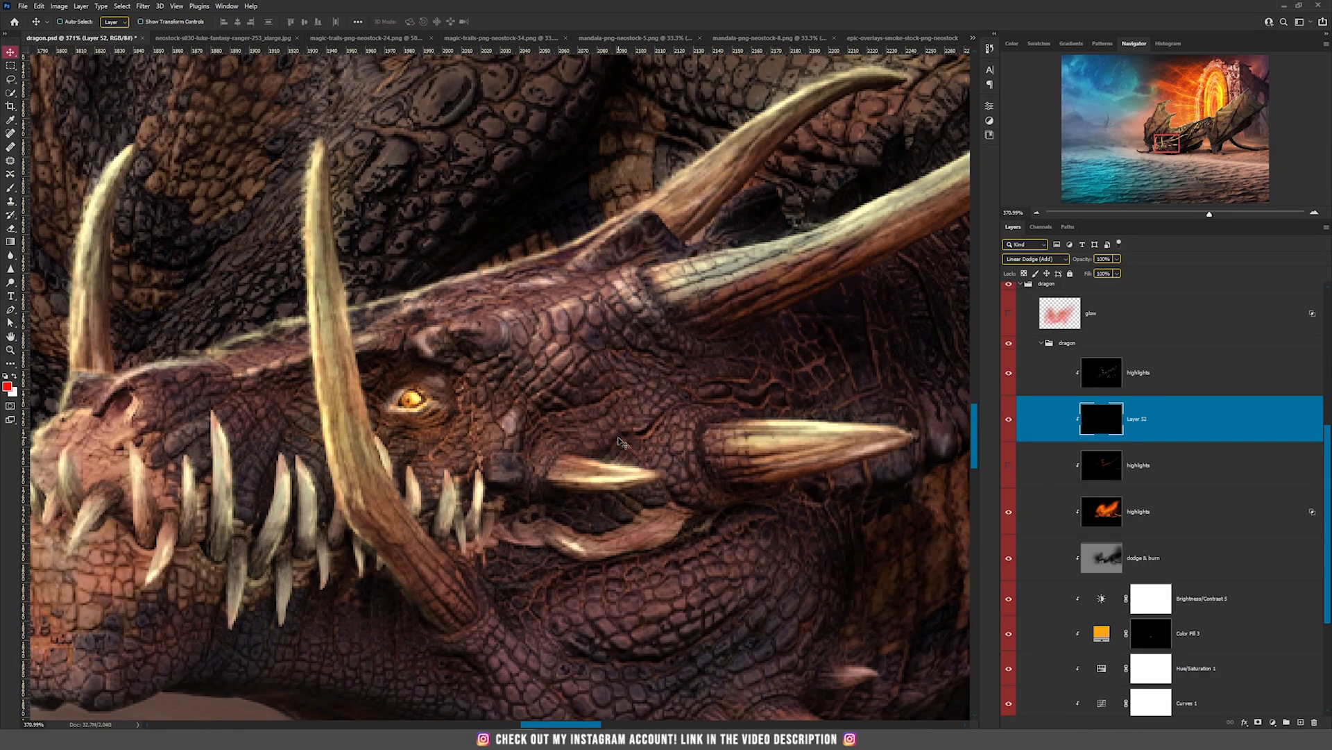
key(b)
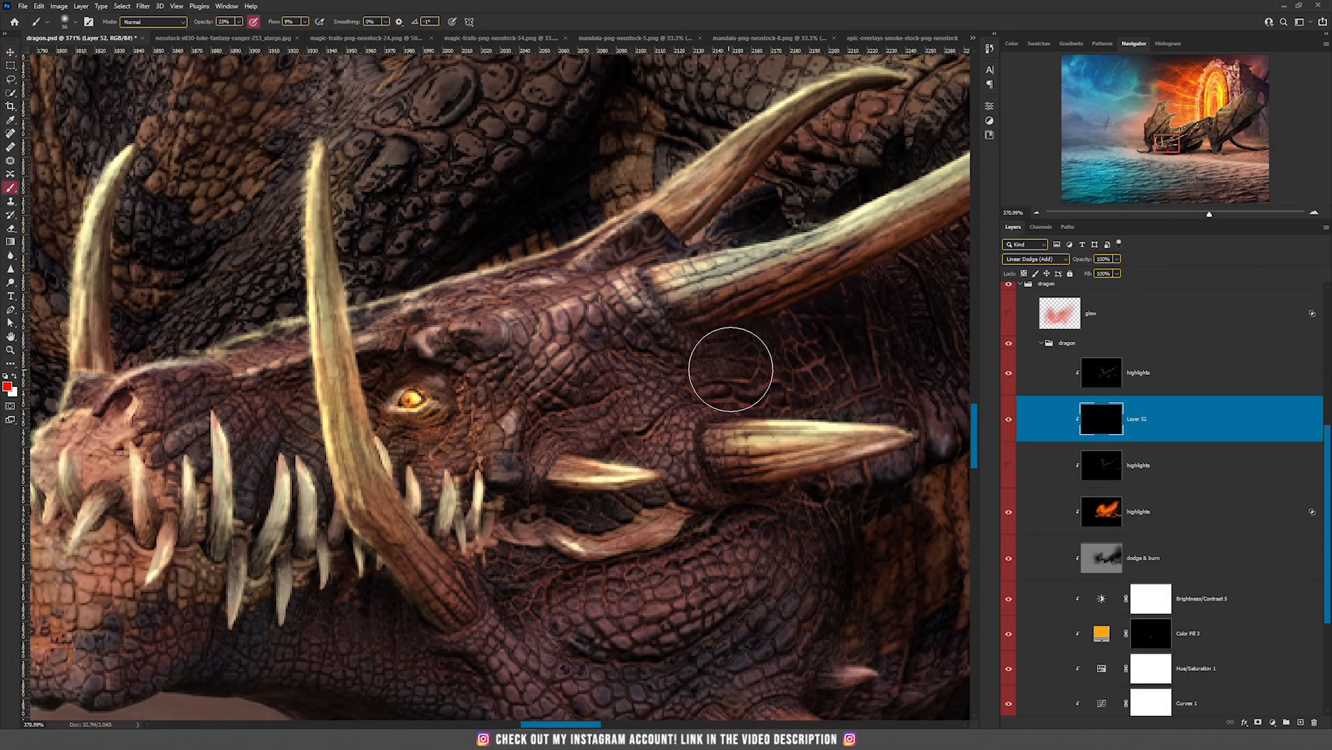
drag(729, 336, 678, 327)
key(0)
mouse_move(717, 375)
mouse_down()
mouse_move(748, 382)
mouse_move(757, 366)
mouse_move(798, 373)
mouse_move(828, 359)
mouse_up()
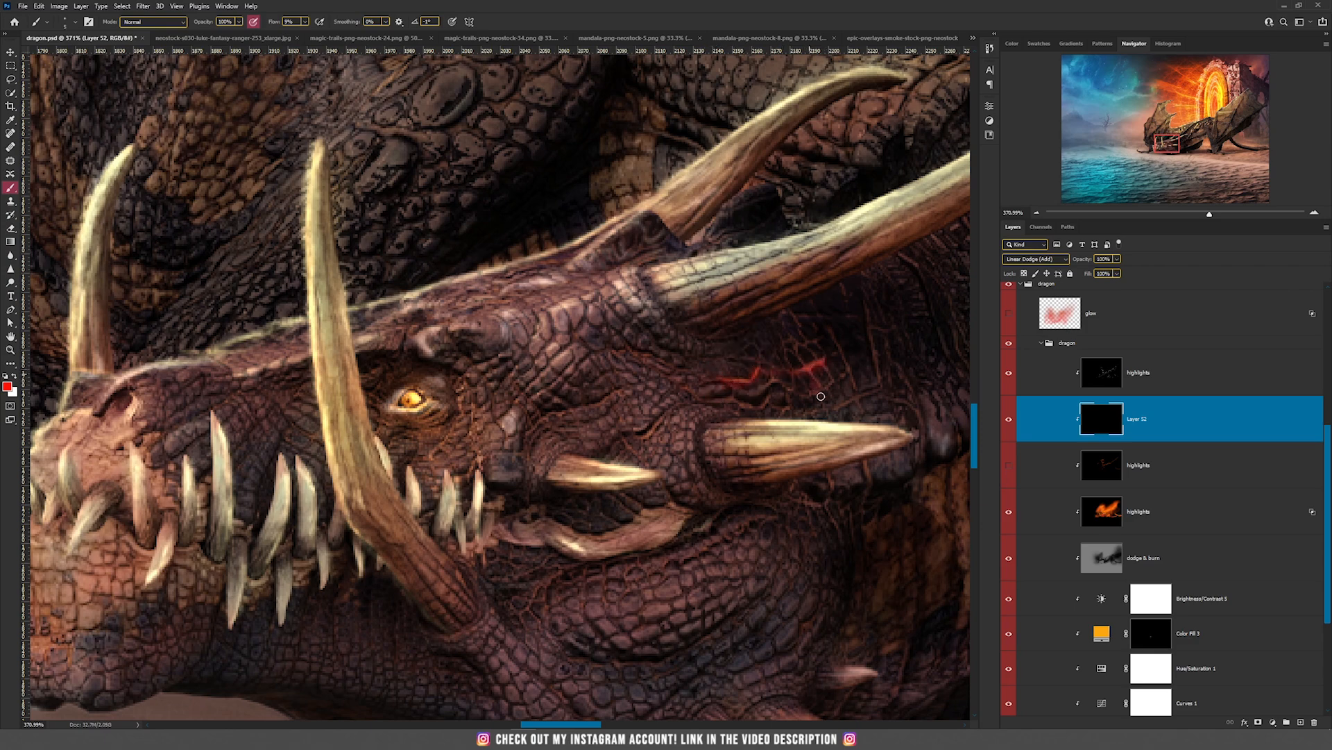
drag(711, 392, 662, 374)
drag(626, 393, 579, 397)
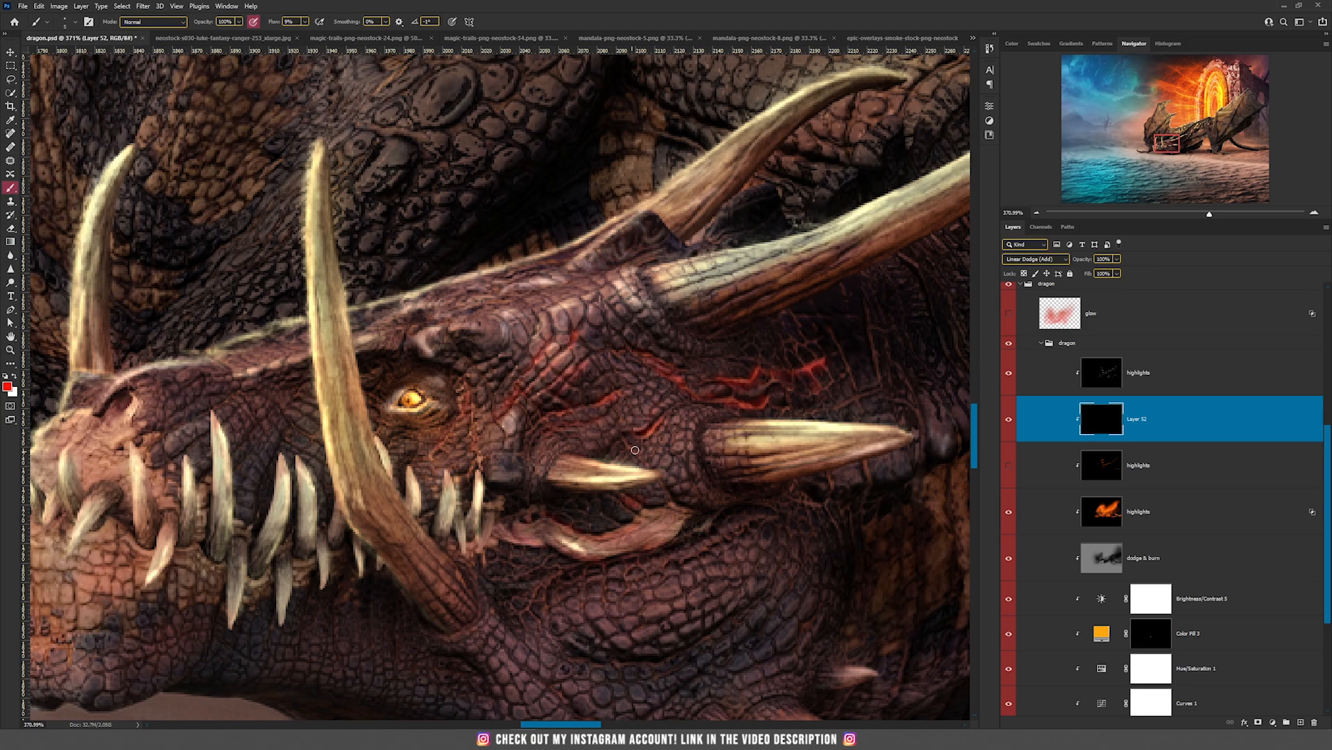
Step: Paint red light under the long horn and cheek spikes and into the skin creases of the jaw and neck
drag(745, 365, 610, 440)
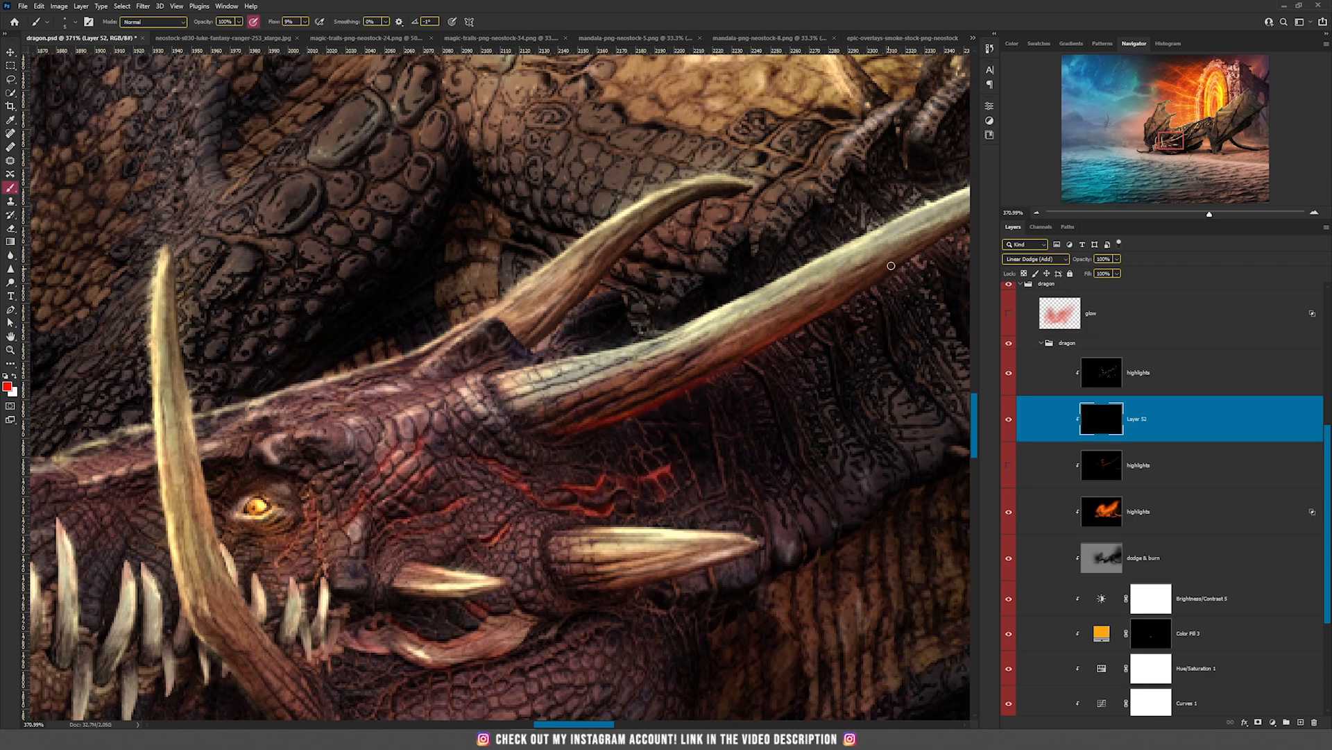
drag(905, 254, 852, 285)
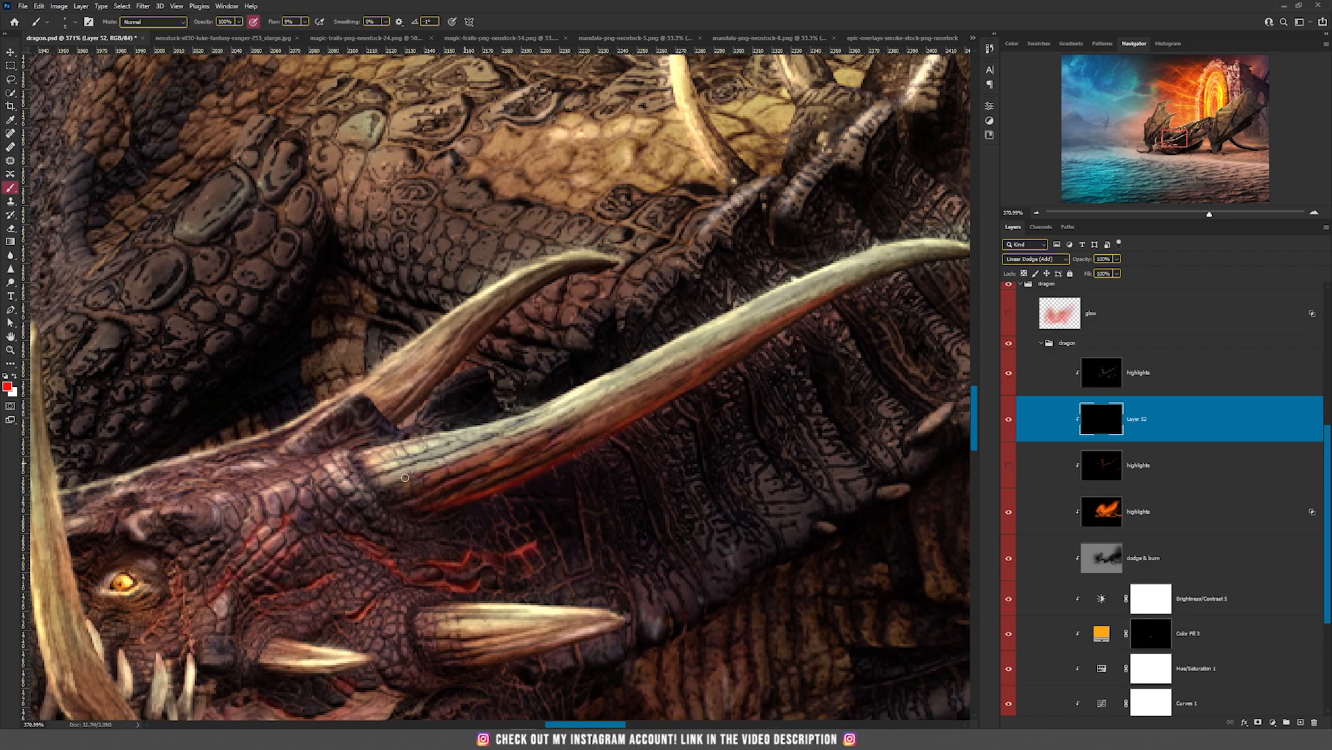
drag(578, 362, 679, 211)
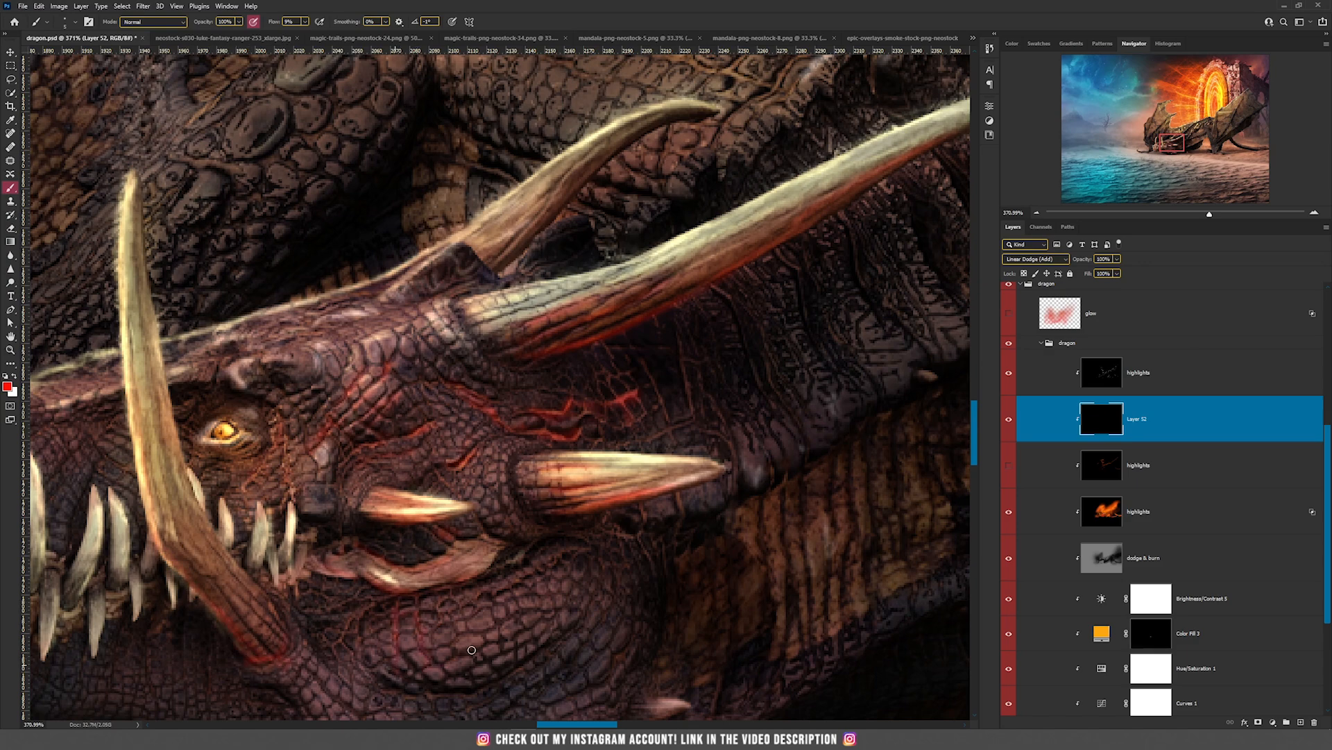
drag(771, 491, 779, 630)
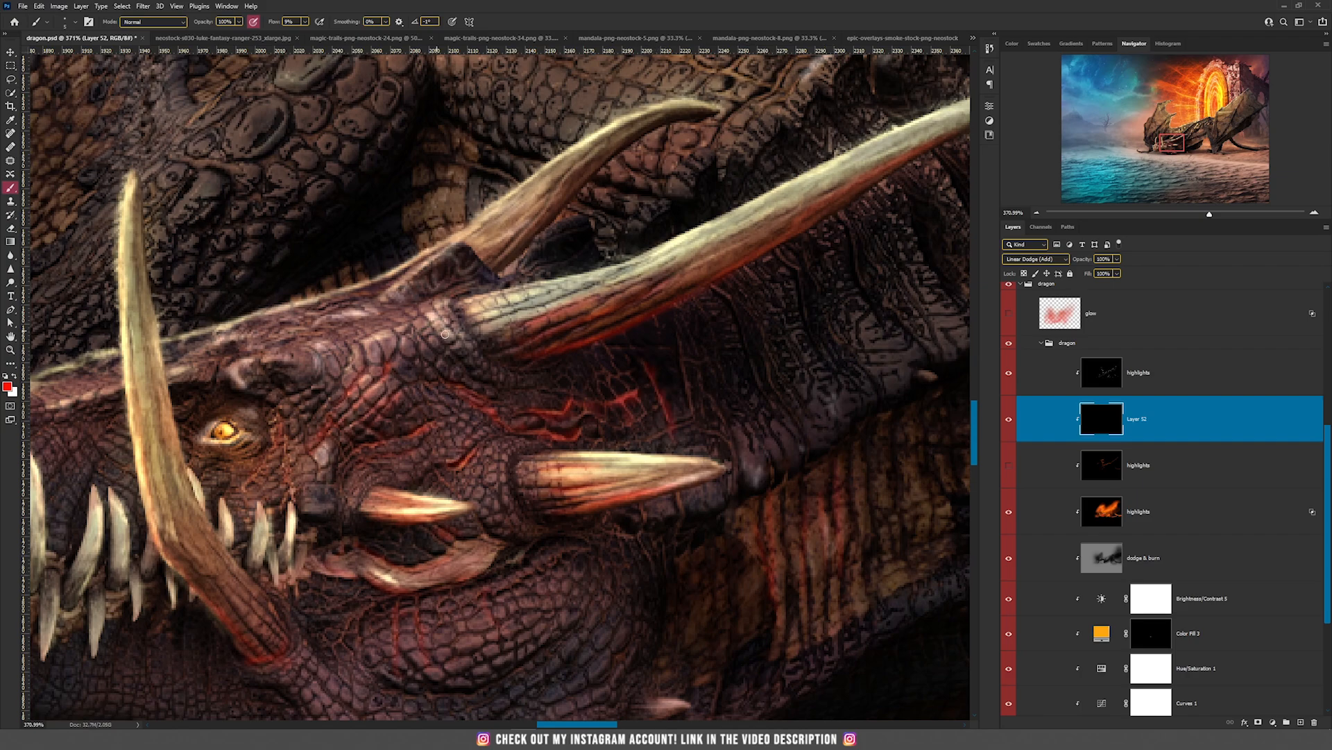
Step: Delete the red-painted layer and show the prepared red highlights layer again
scroll(491, 363, down, 10)
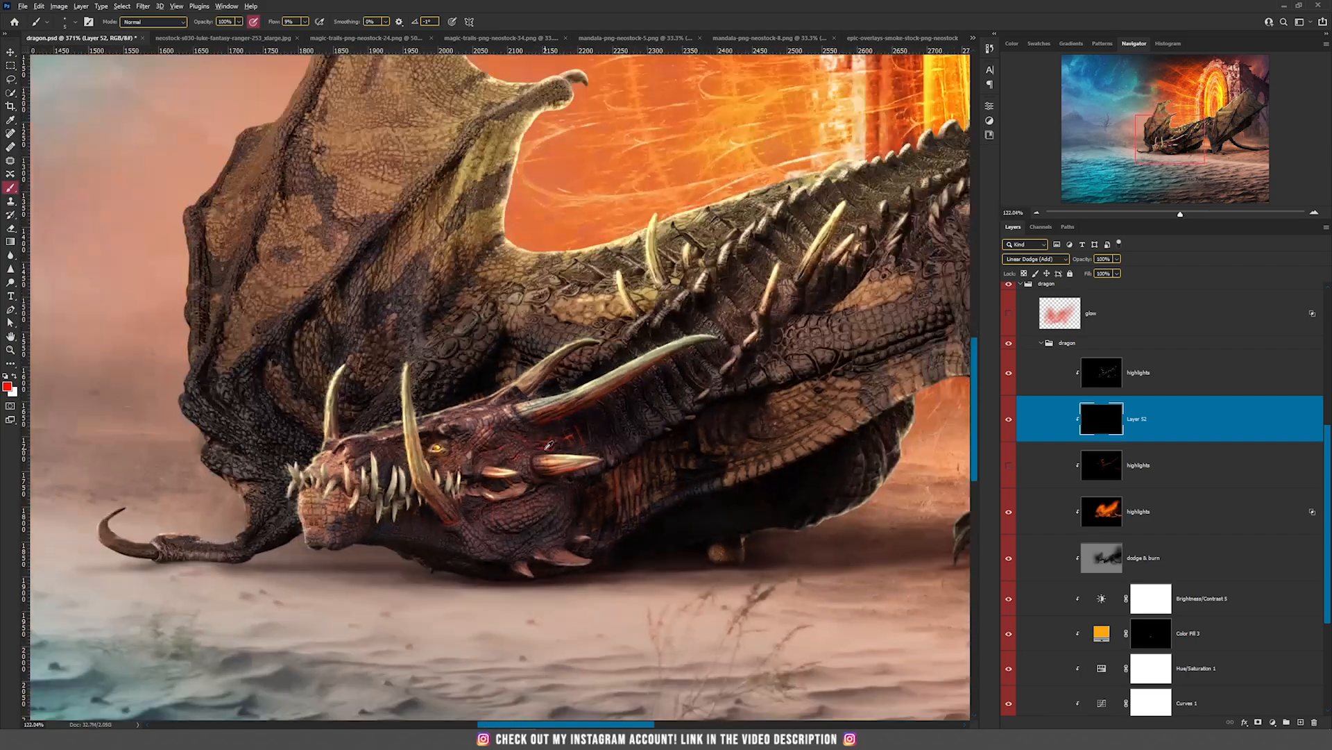
scroll(548, 444, down, 1)
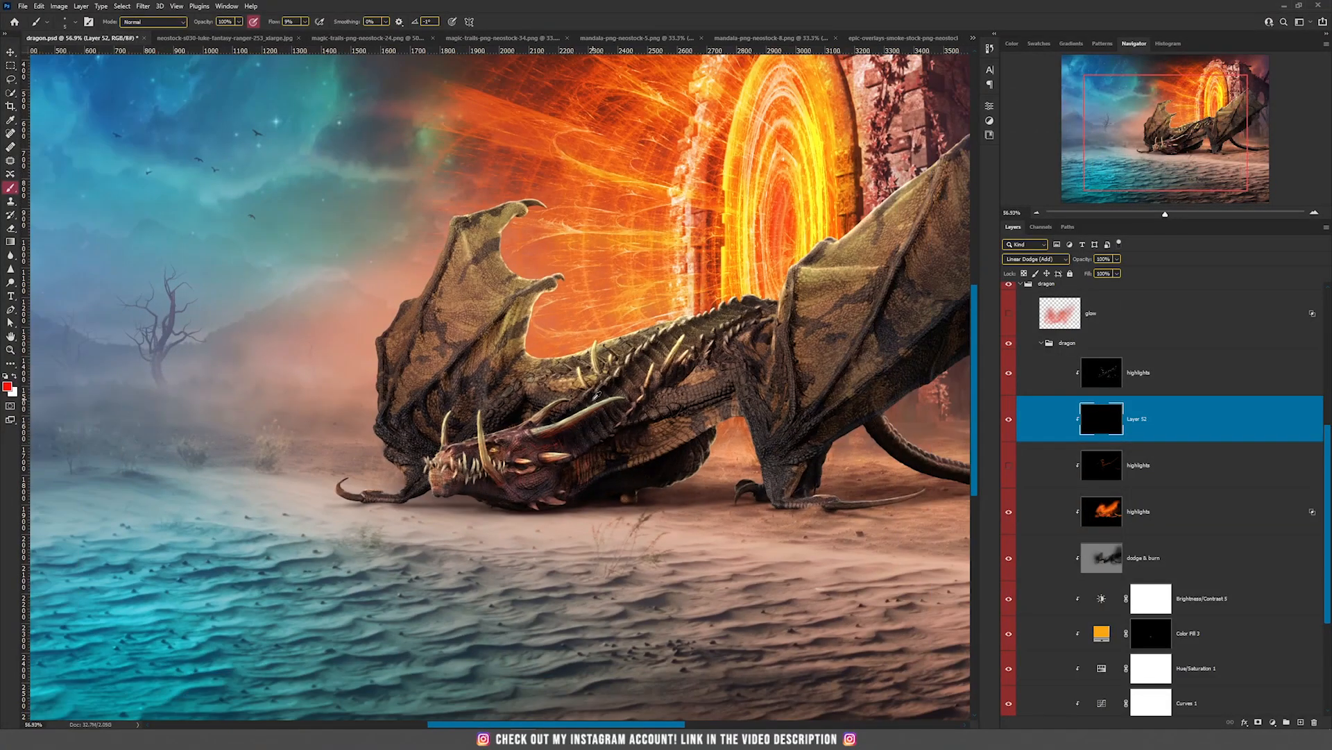
key(v)
scroll(628, 437, up, 3)
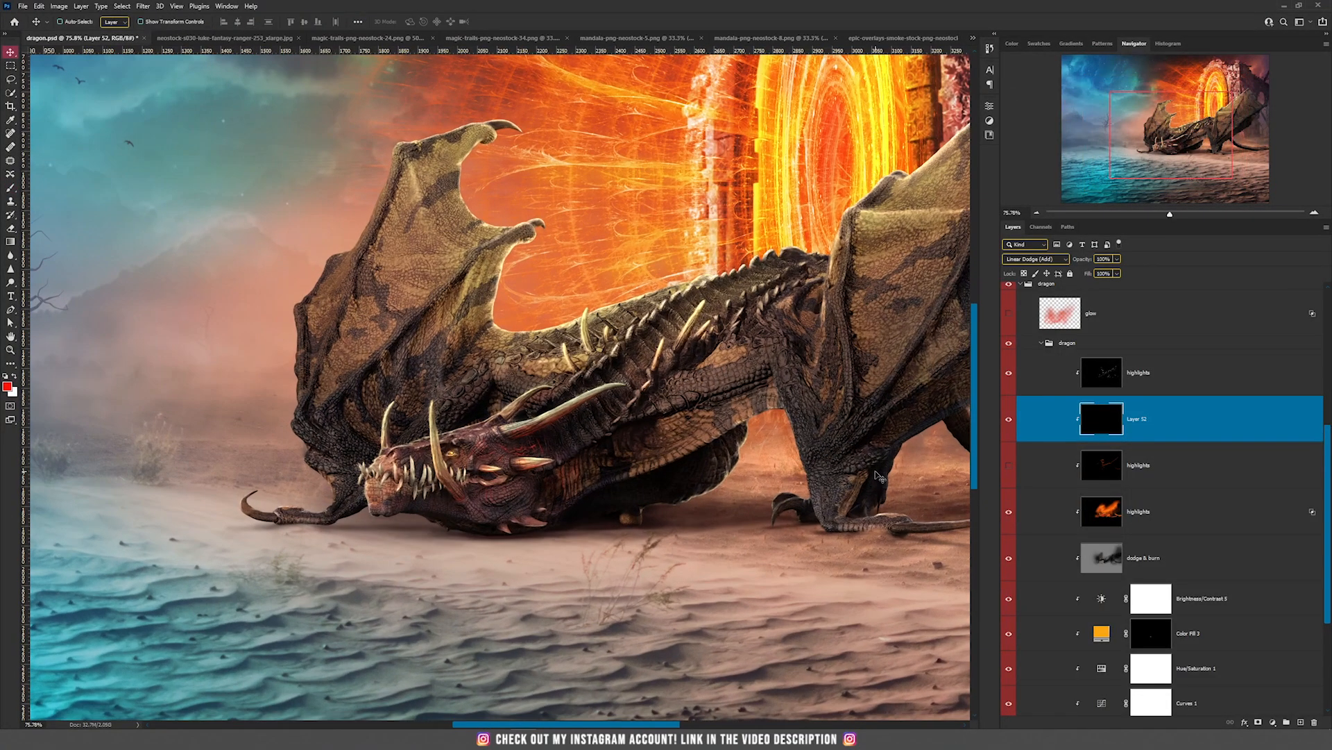
key(Delete)
click(1009, 420)
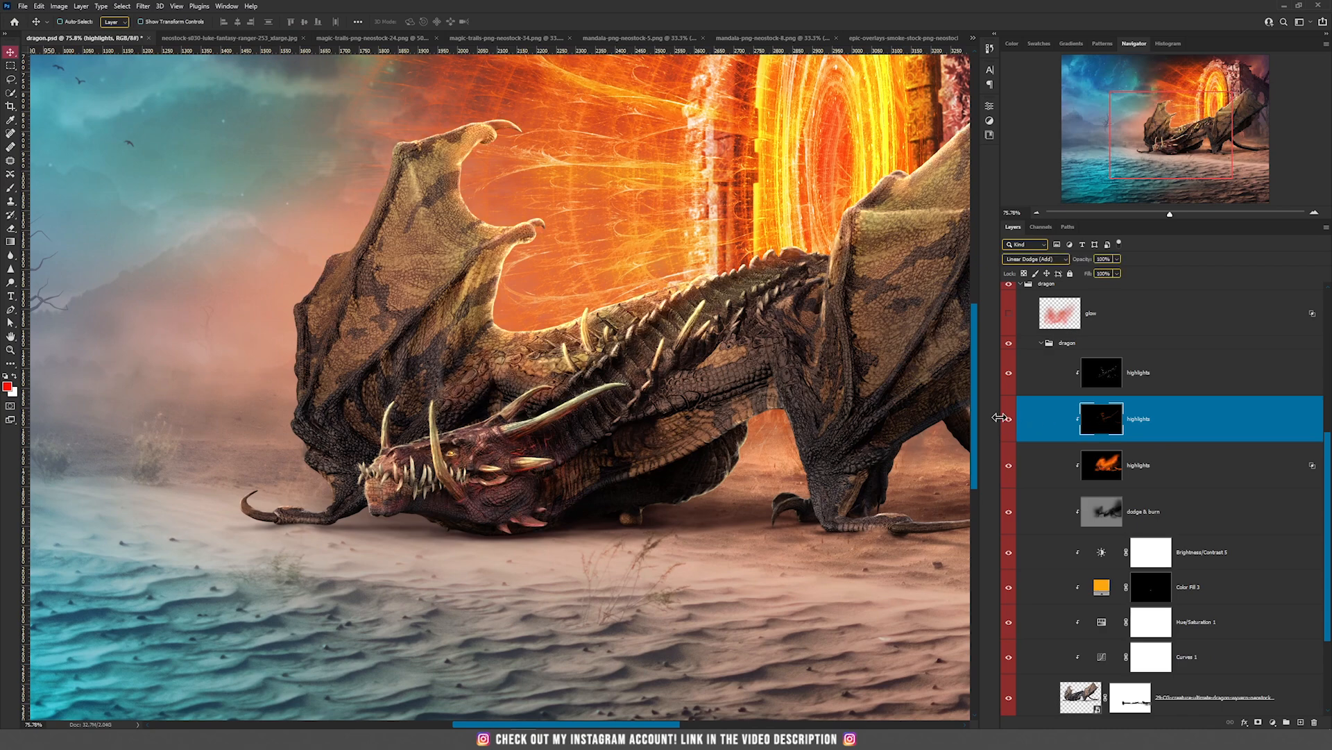
Step: Compare the dragon's head with and without the red highlights layer, close up and in the full image
click(1008, 421)
click(1009, 422)
drag(446, 484, 701, 477)
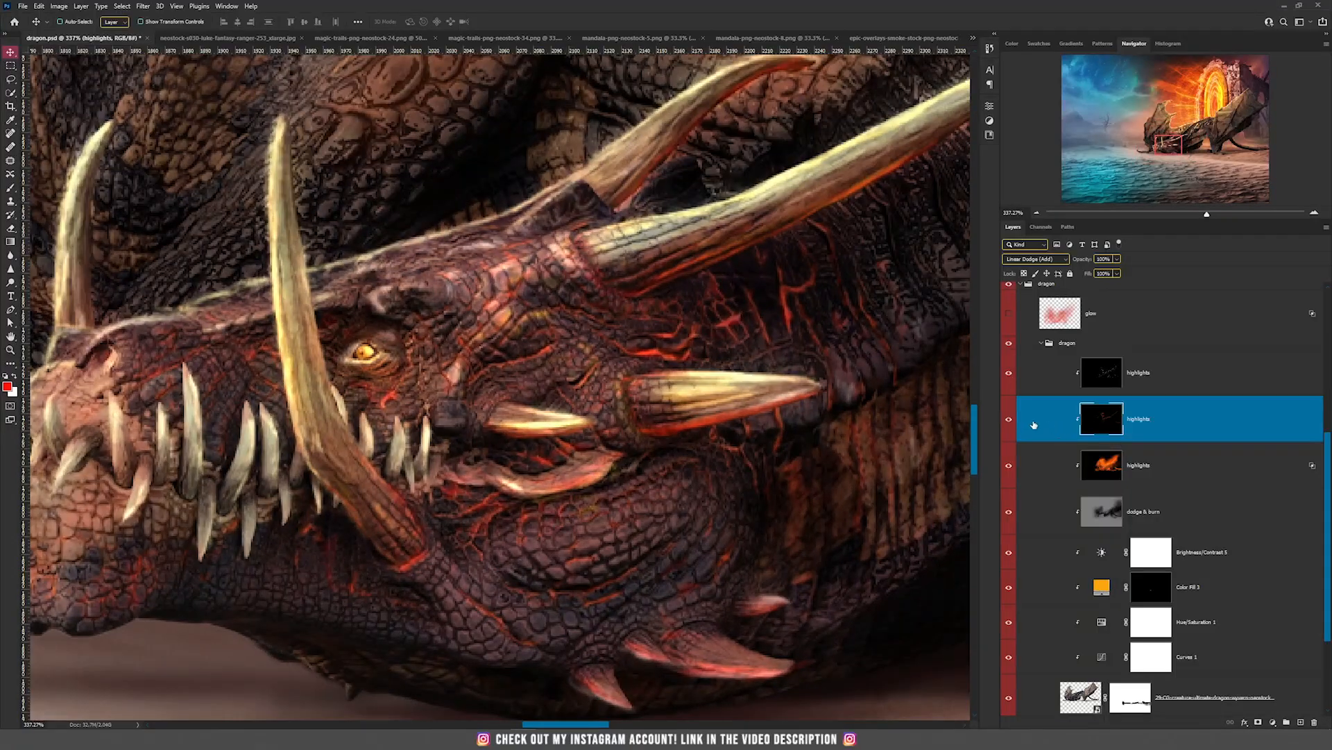
click(1010, 420)
click(1010, 420)
key(ctrl+0)
scroll(1039, 396, up, 1)
Step: Collapse the inner dragon group and select the glow layer below the shadow, previewing its effect and leaving it hidden
click(1039, 411)
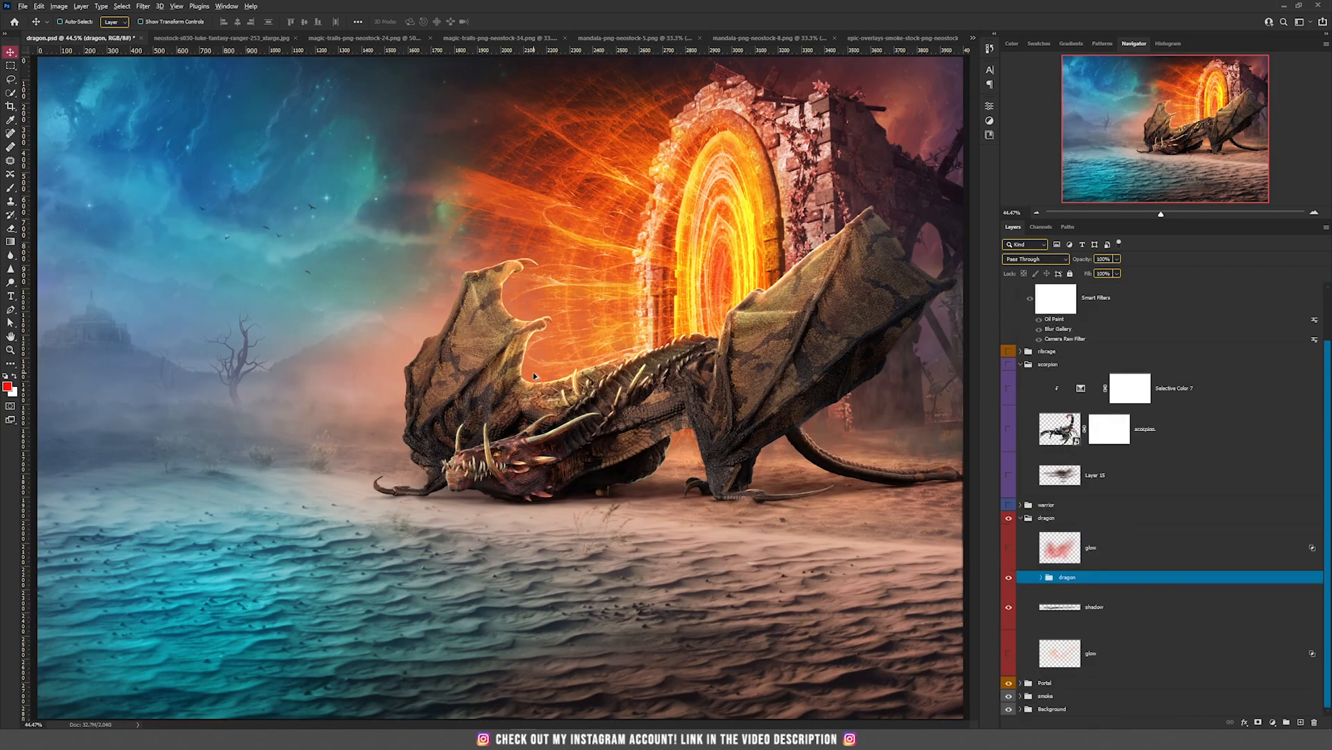
click(1027, 659)
click(1009, 658)
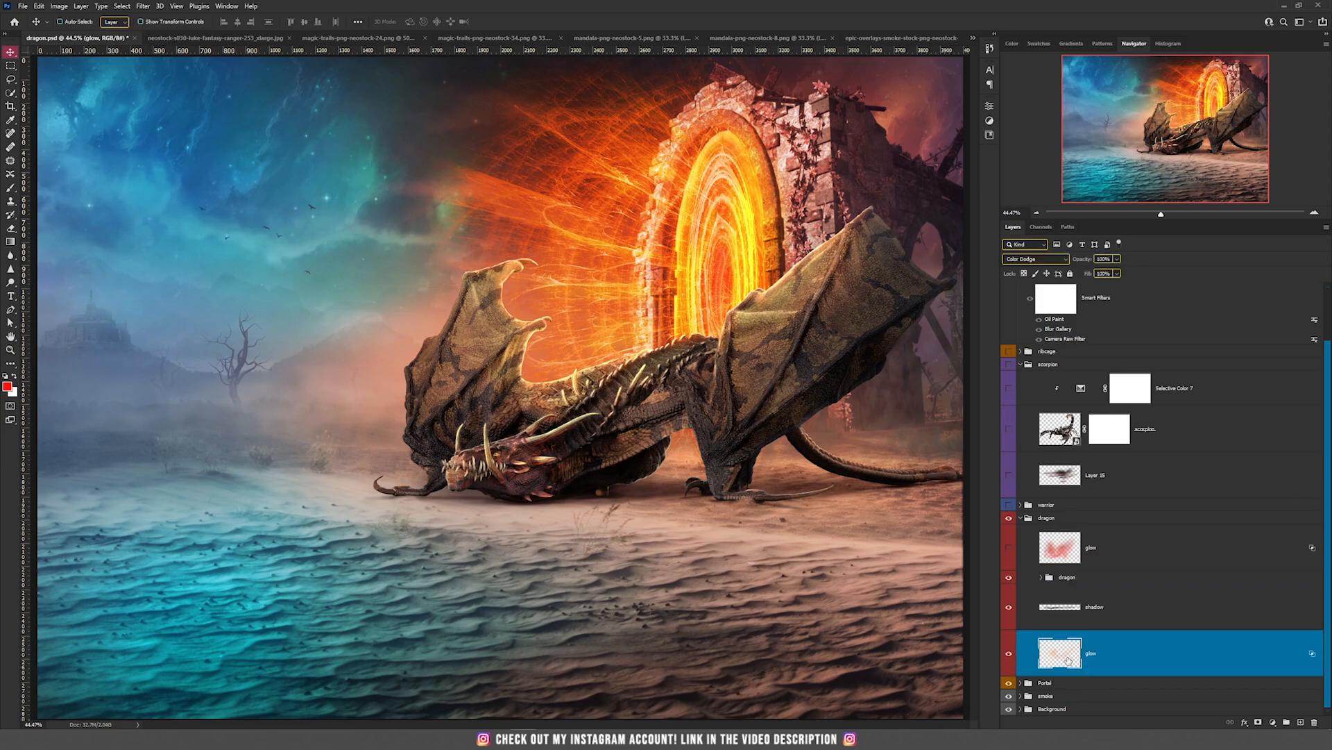
click(1010, 656)
click(1010, 656)
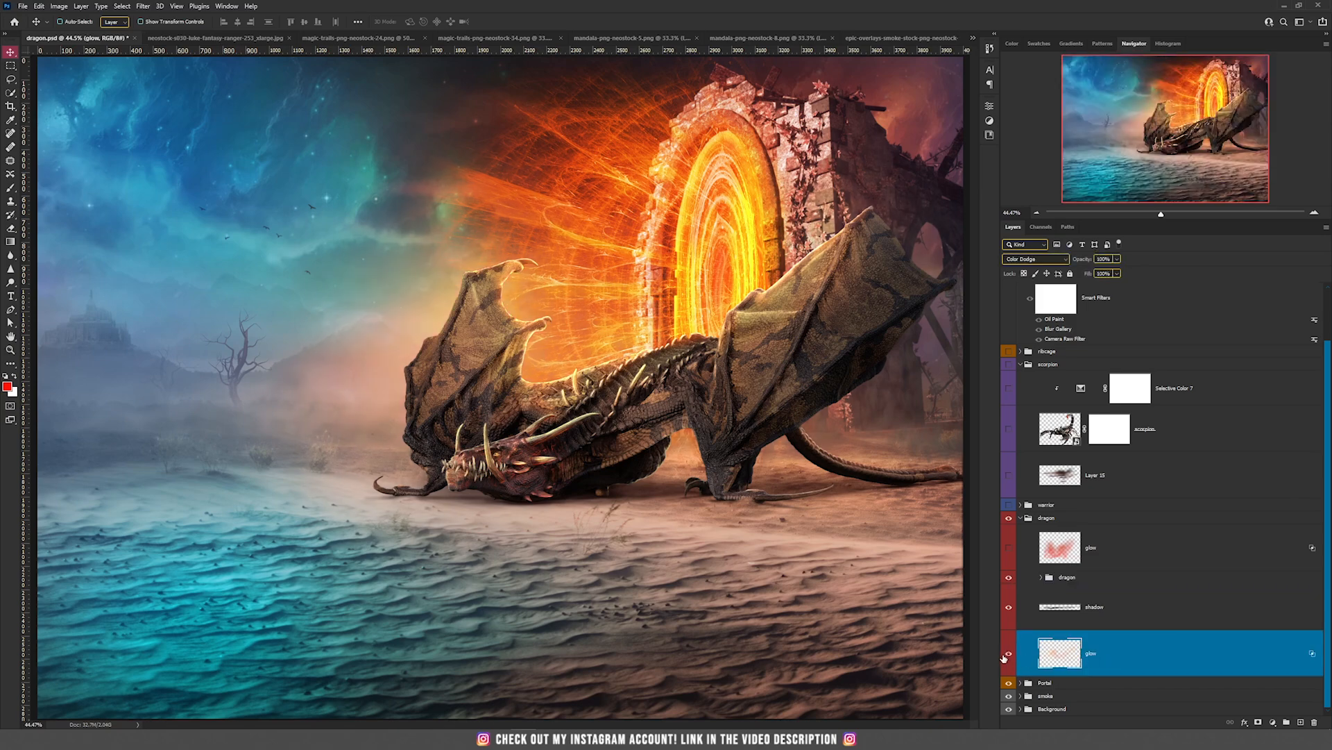
click(1010, 656)
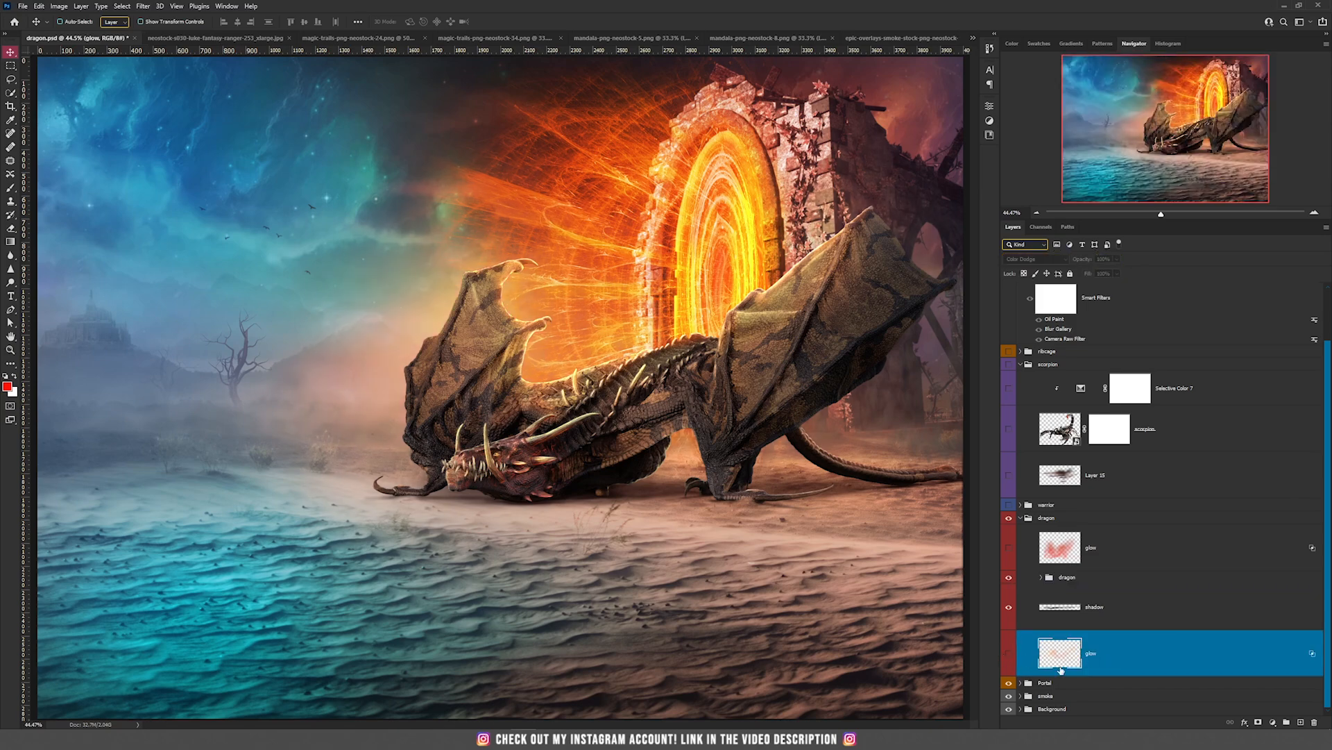
Step: Add a new layer above the hidden lower glow layer and set its blend mode to Color Dodge
click(1302, 722)
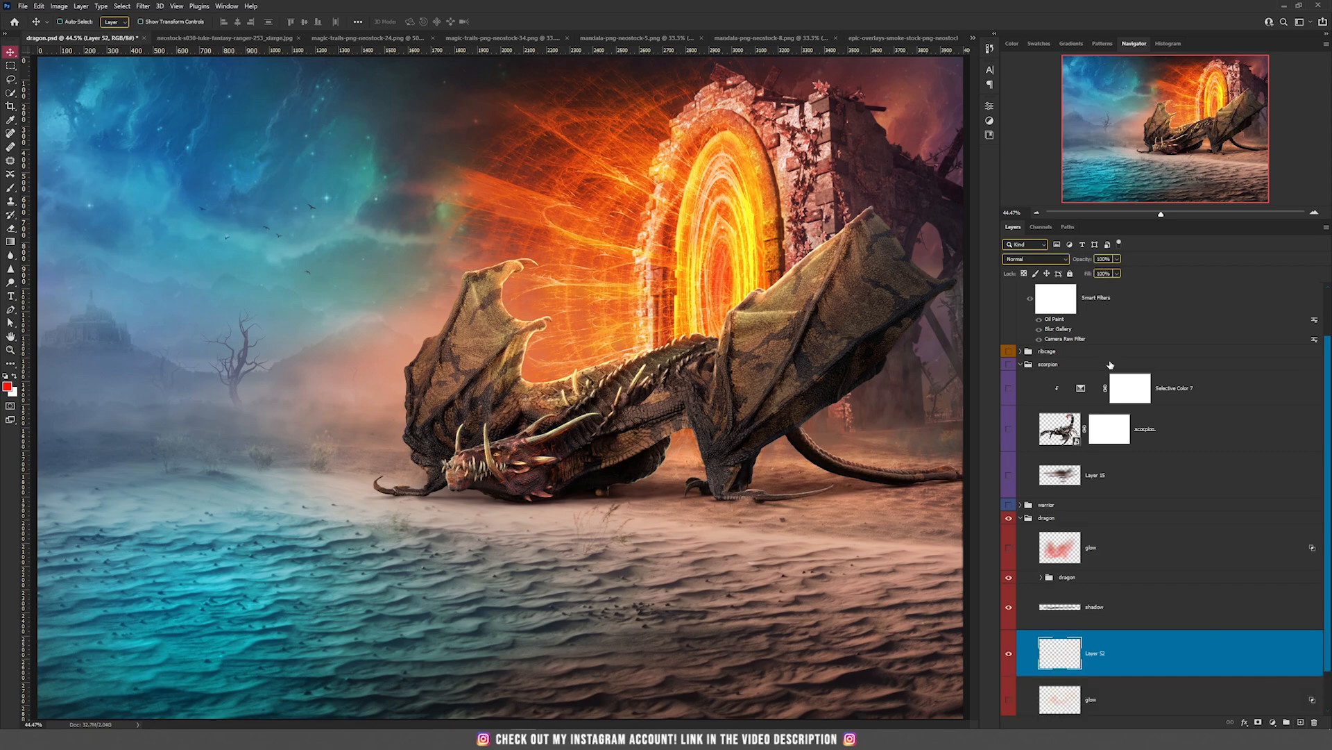
click(1035, 259)
click(1034, 359)
Step: Sample a yellow-orange from the portal and brush a large soft glow behind the raised wing and the dragon's back
key(b)
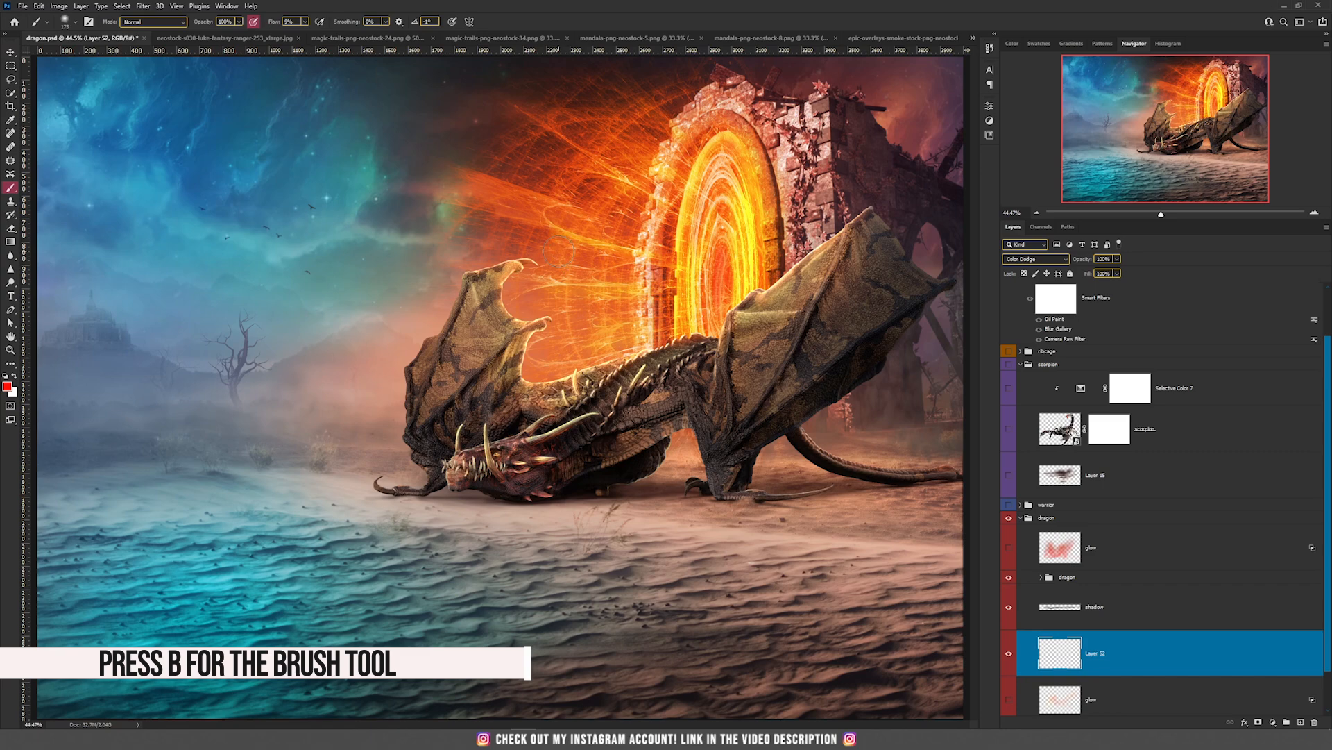
alt+click(698, 179)
mouse_move(562, 221)
mouse_down()
mouse_move(534, 278)
mouse_move(499, 253)
mouse_move(513, 285)
mouse_move(494, 297)
mouse_move(576, 347)
mouse_move(715, 313)
mouse_move(861, 222)
mouse_move(548, 340)
mouse_move(413, 326)
mouse_up()
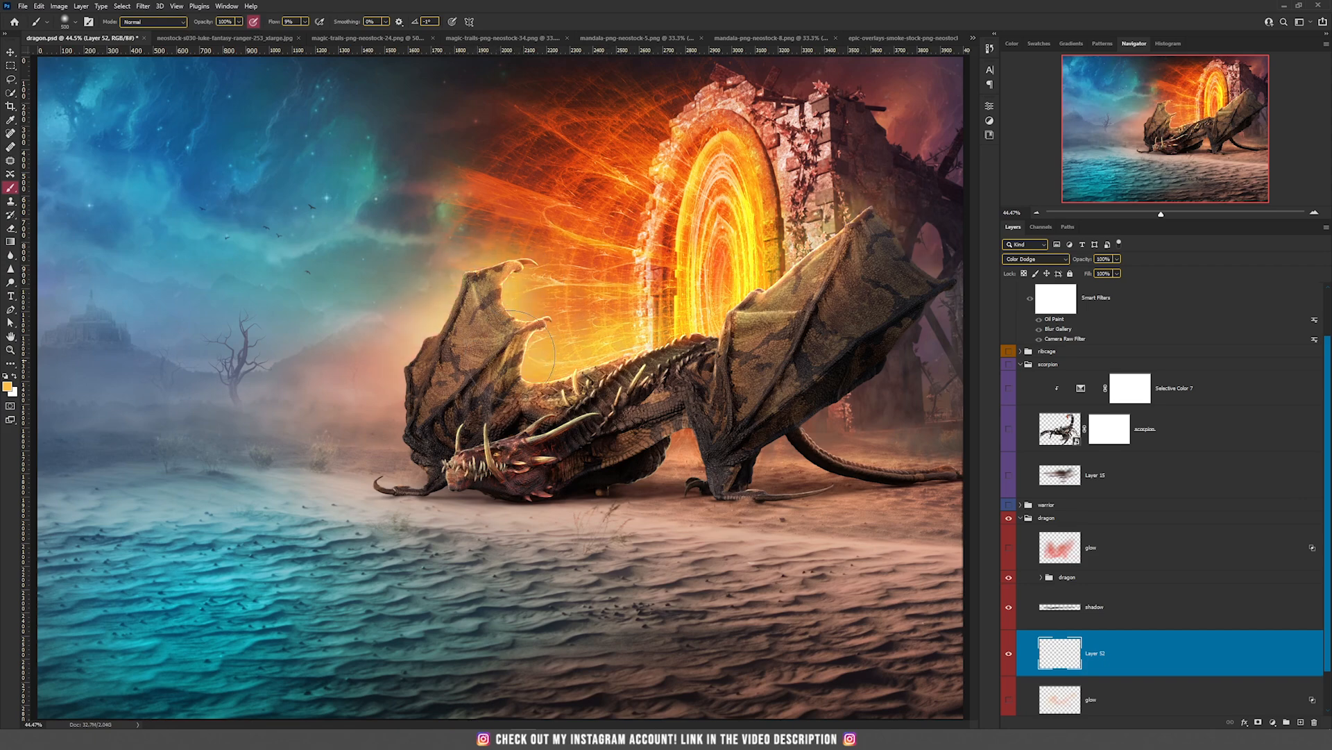
key(v)
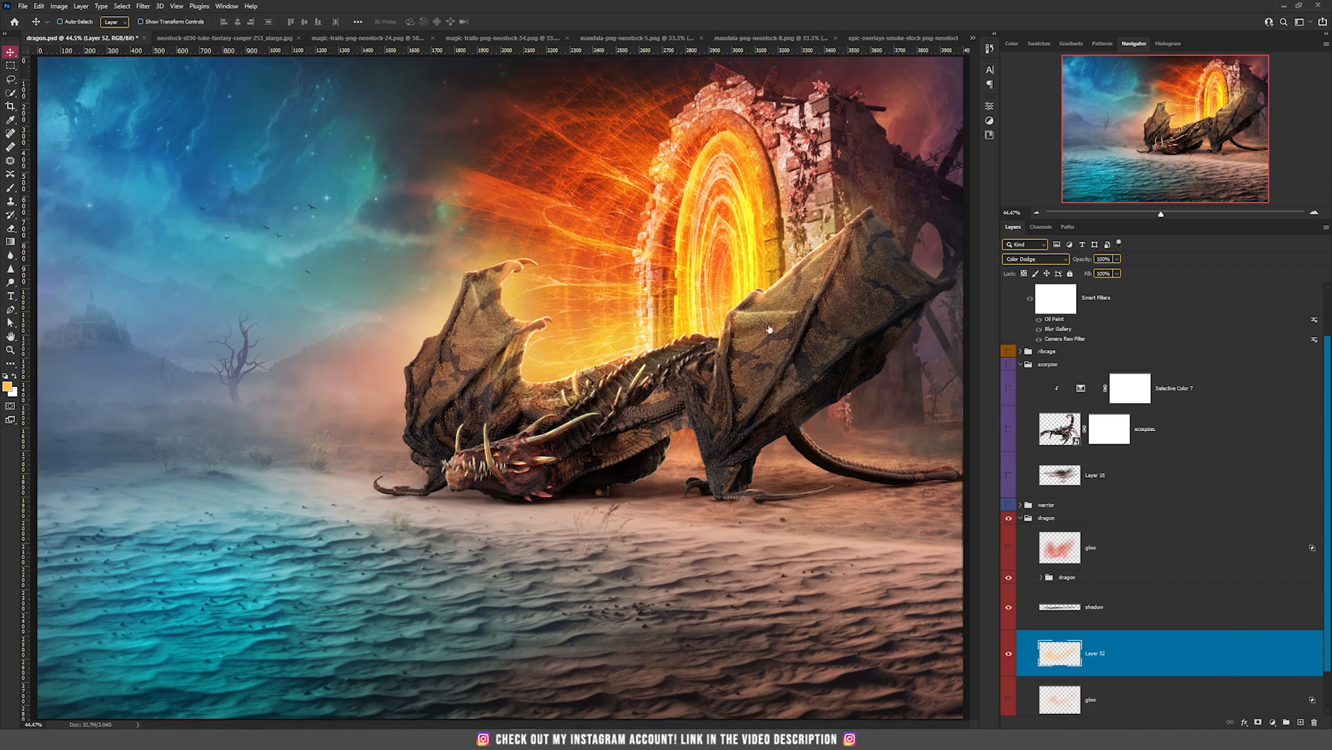
Step: Split the black Underlying Layer slider in the new glow layer's Blend If settings so the glow fades out over dark areas
double_click(1180, 652)
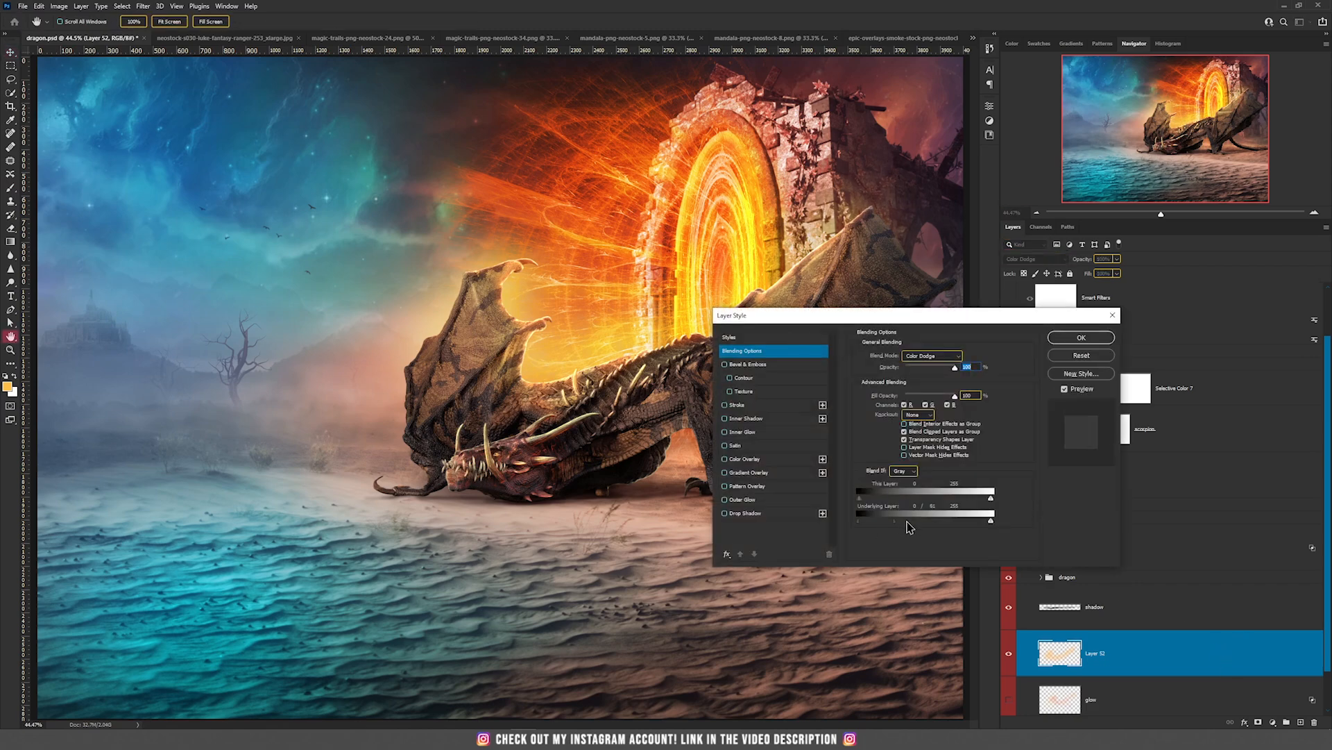
drag(930, 527, 961, 529)
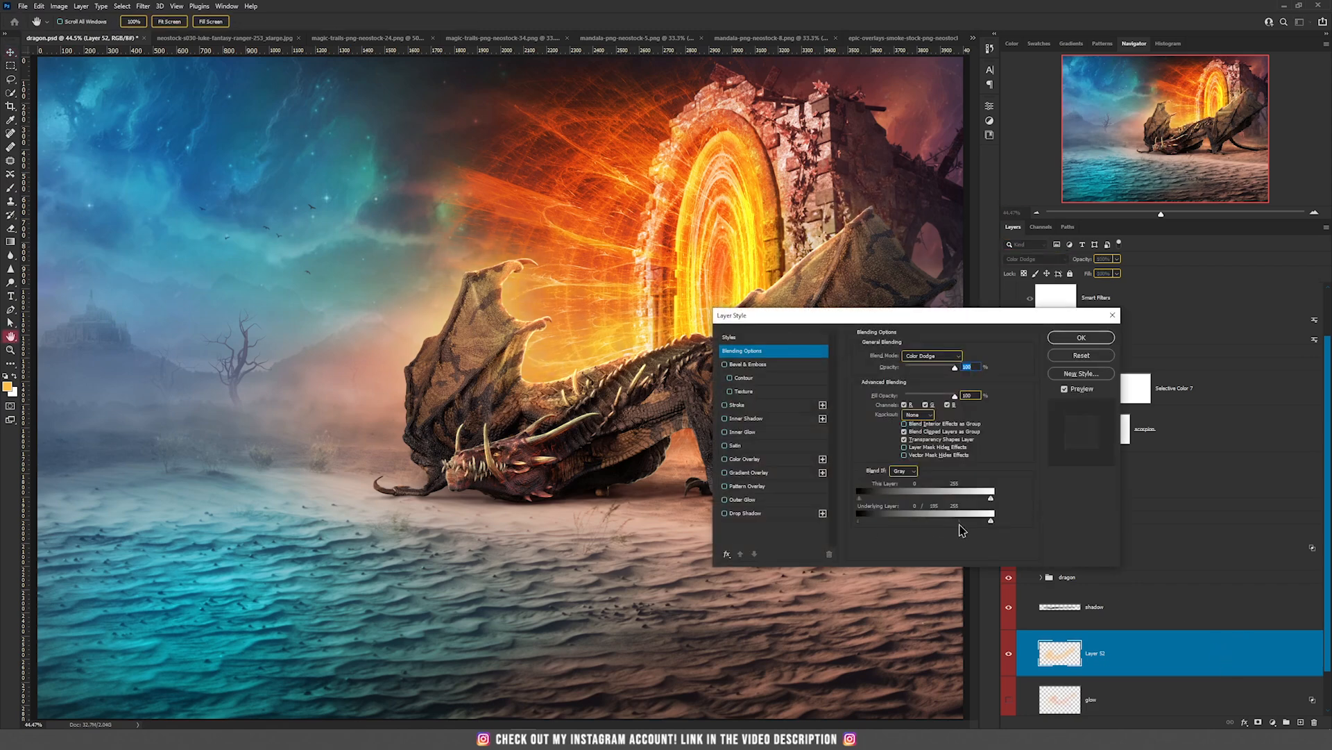
click(1081, 336)
key(b)
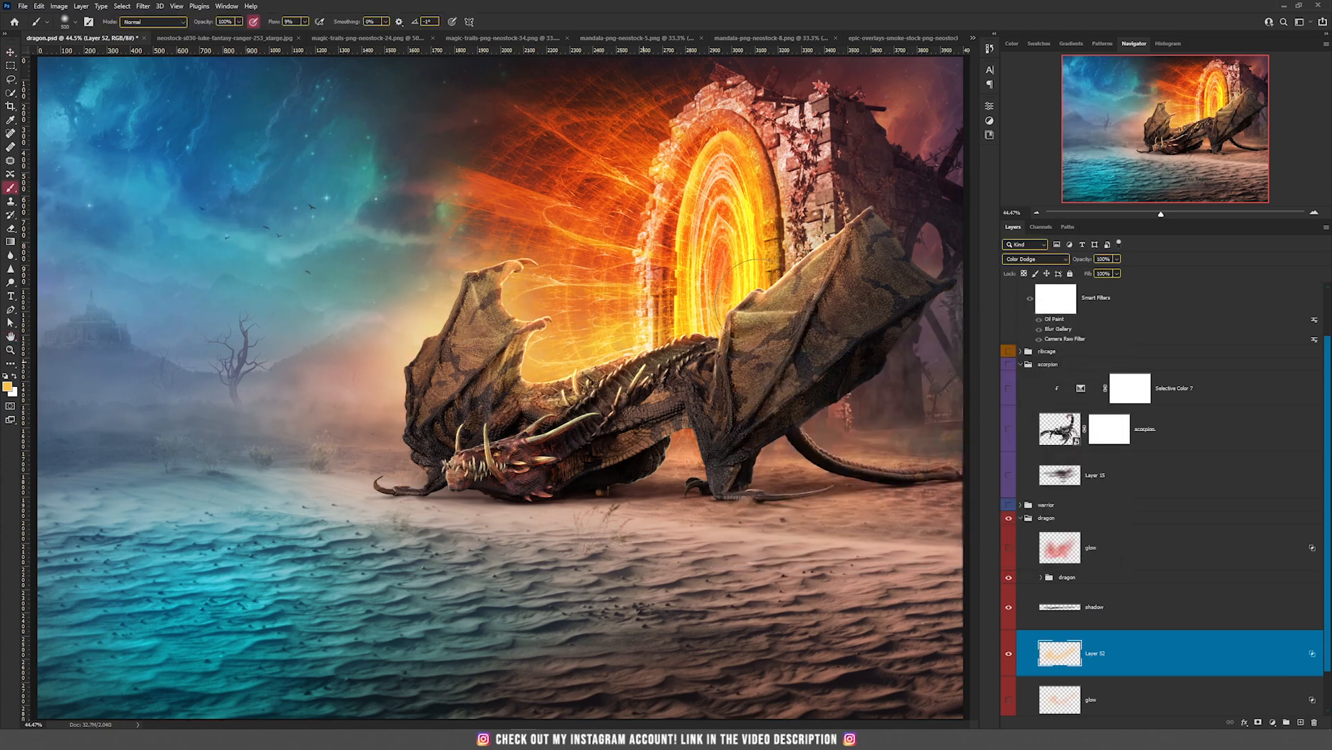
key(v)
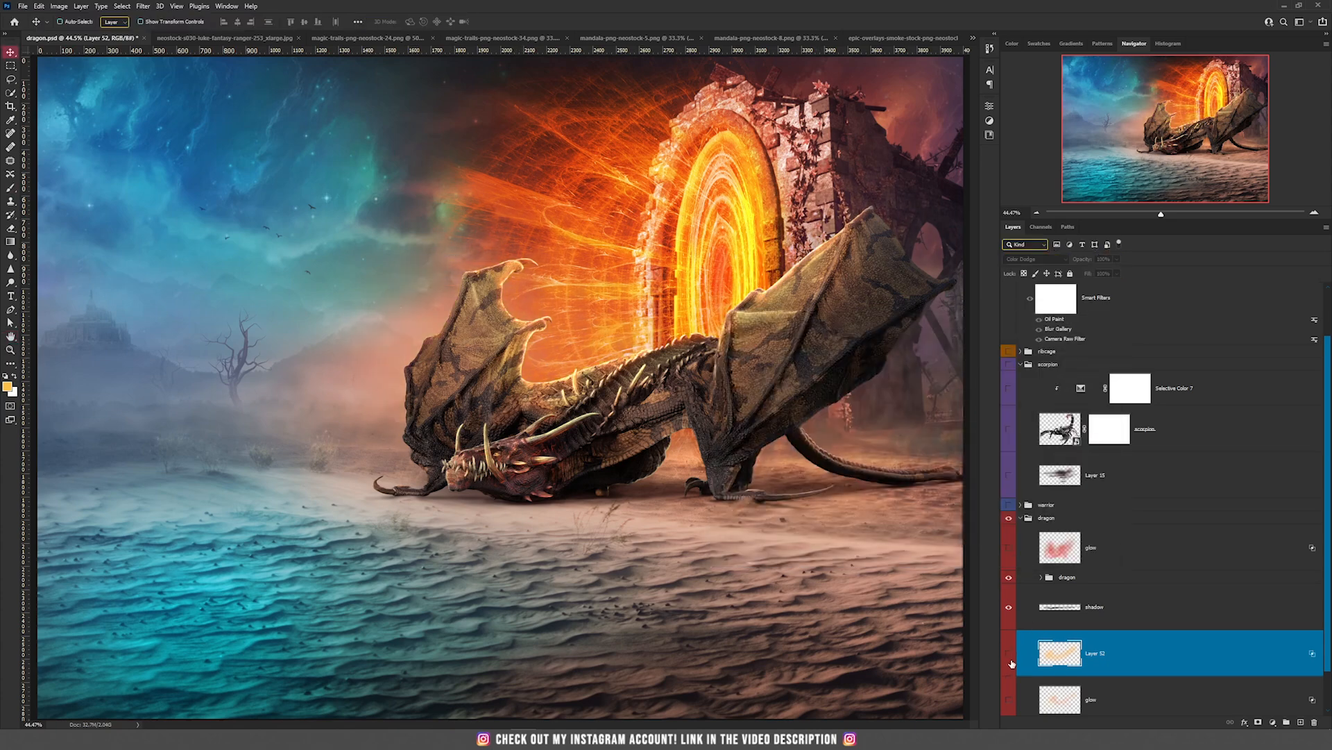
Step: Remove the newly painted lower glow layer, show both original glow layers, and select the upper one
click(1013, 663)
key(ctrl+e)
click(1050, 548)
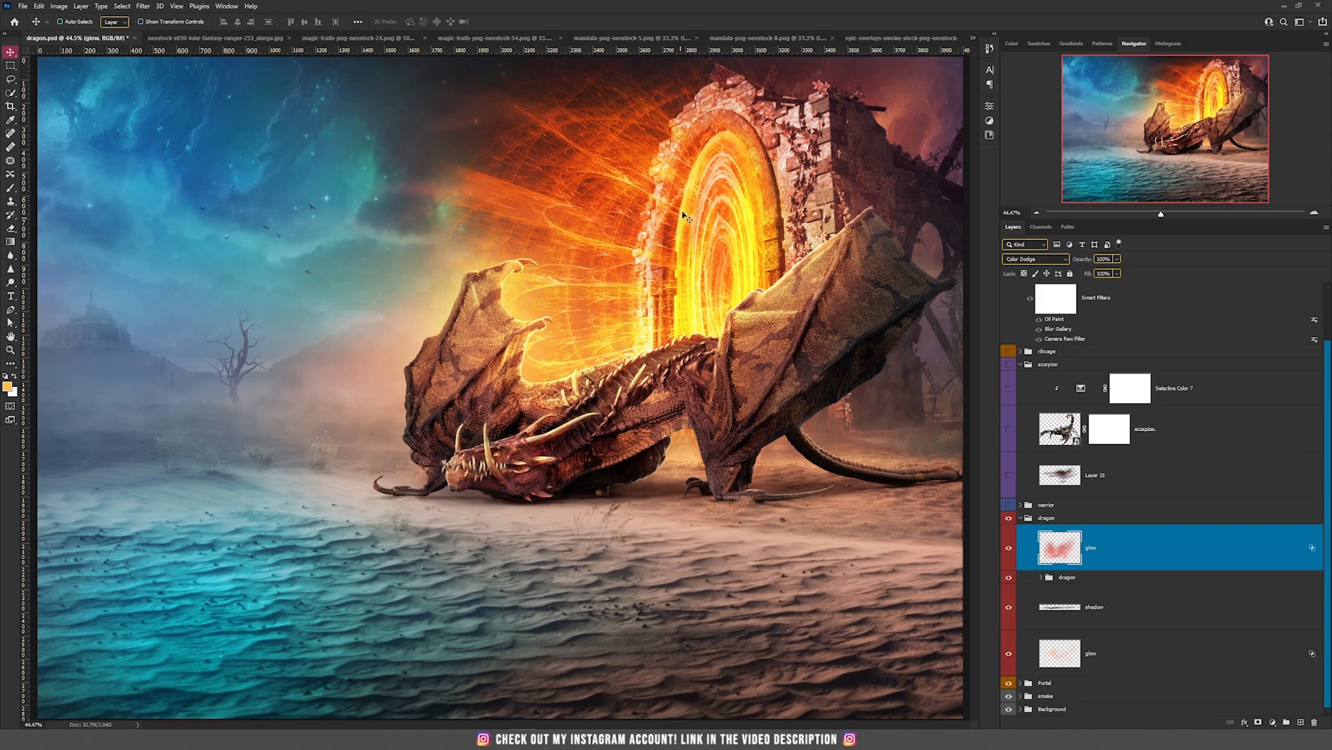
Step: Compare the dragon with and without the upper glow layer, in the full image and close up, leaving it hidden
scroll(687, 312, down, 2)
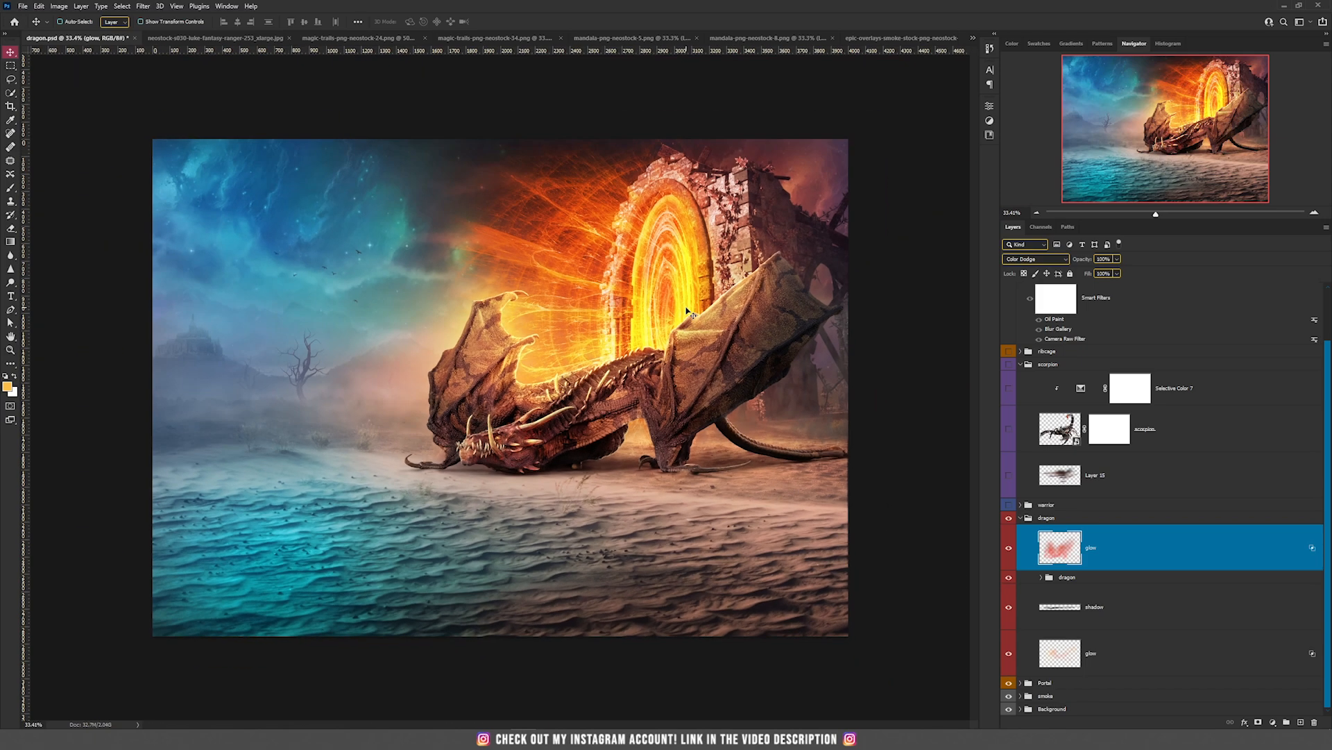
click(1009, 547)
scroll(651, 329, up, 2)
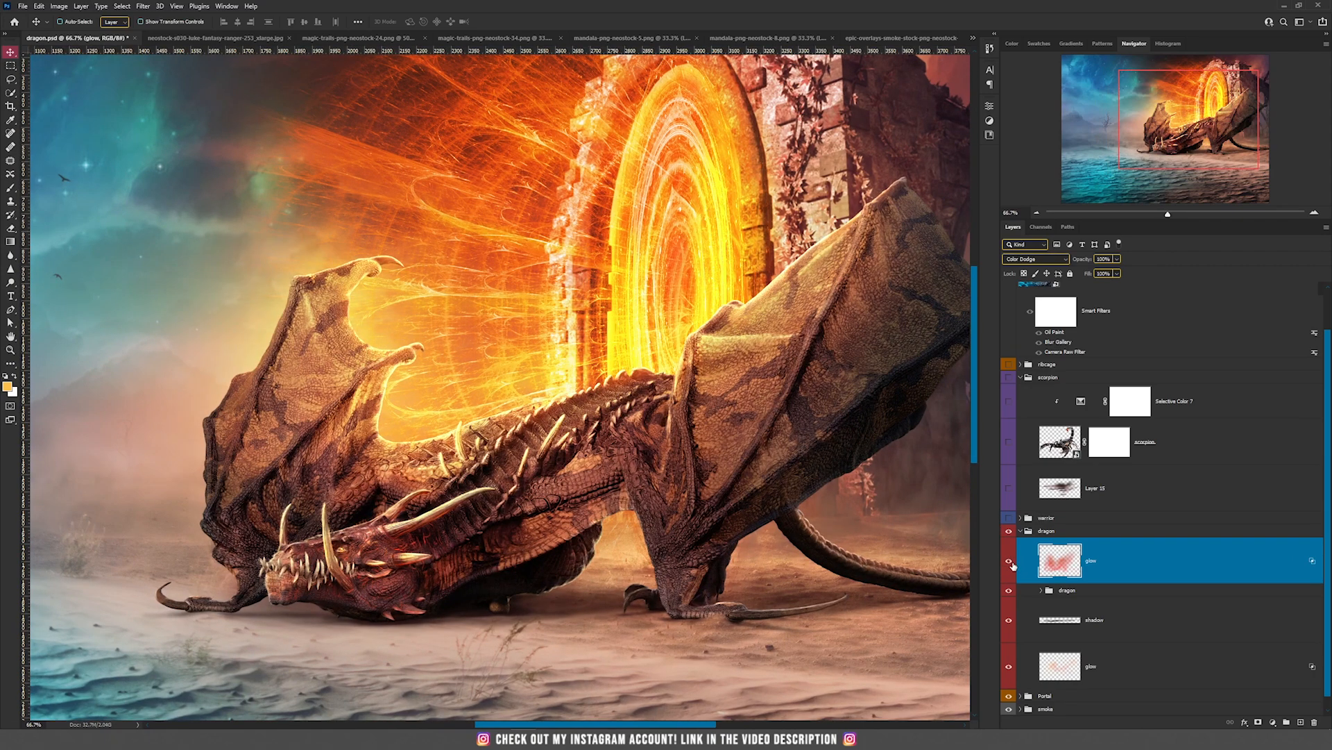
click(1009, 560)
scroll(1090, 627, down, 1)
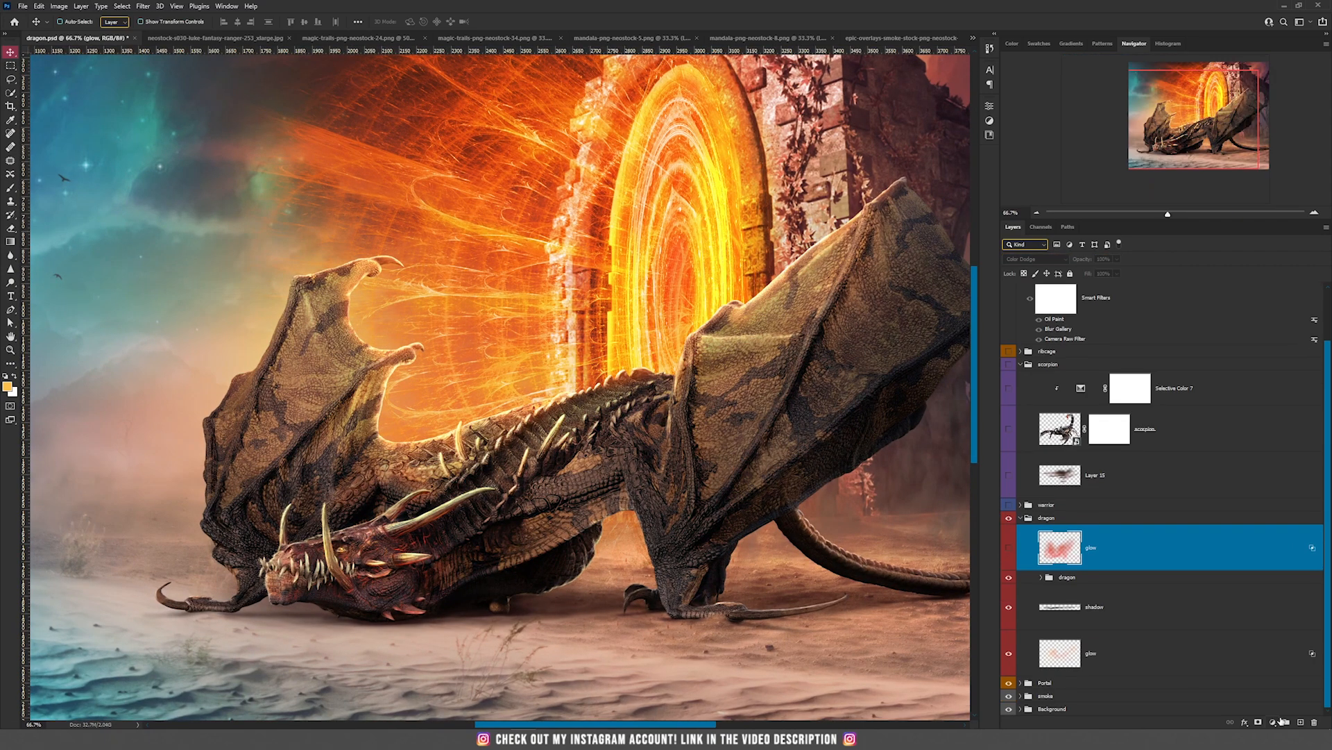
Step: Add a new layer above the hidden upper glow layer and set its blend mode to Color Dodge
click(1301, 722)
click(1031, 259)
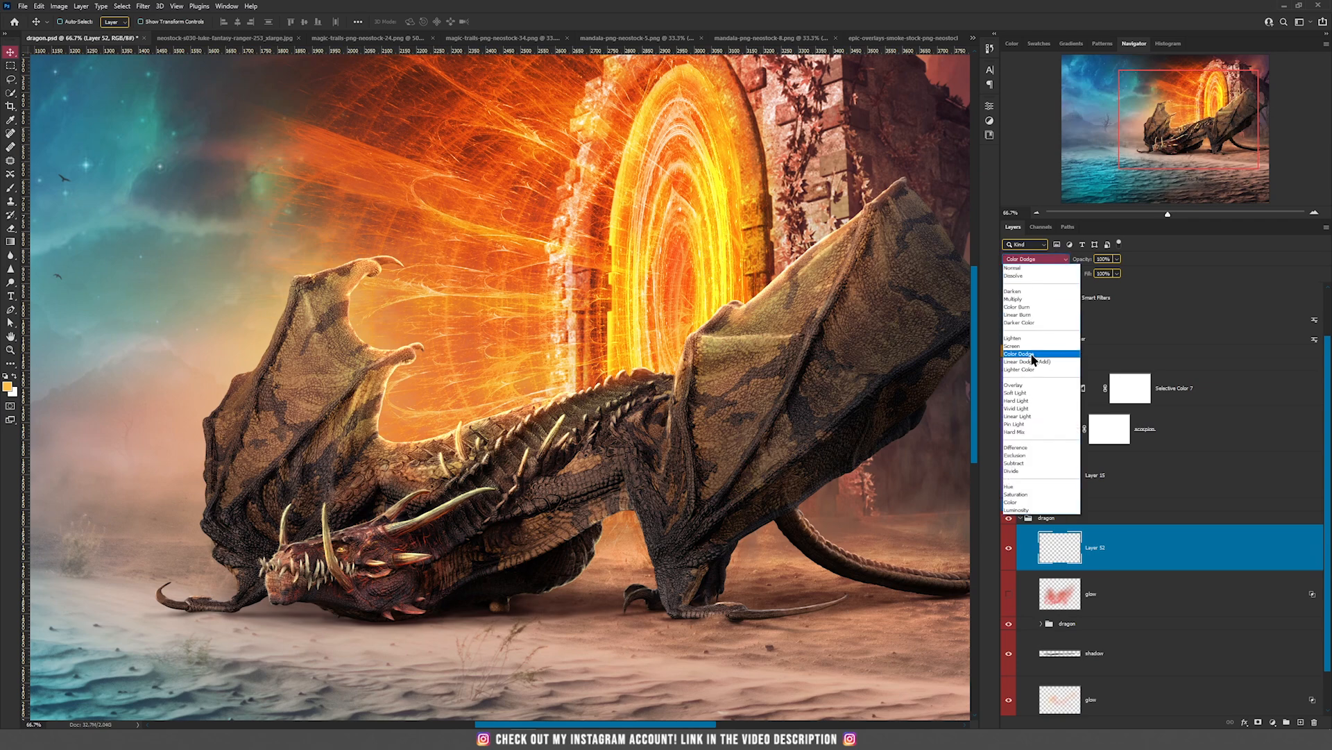
click(1025, 346)
Step: Sample an orange from the portal, brush a soft glow over the dragon's wings and back, and limit it on dark tones with Blend If
key(b)
alt+click(684, 282)
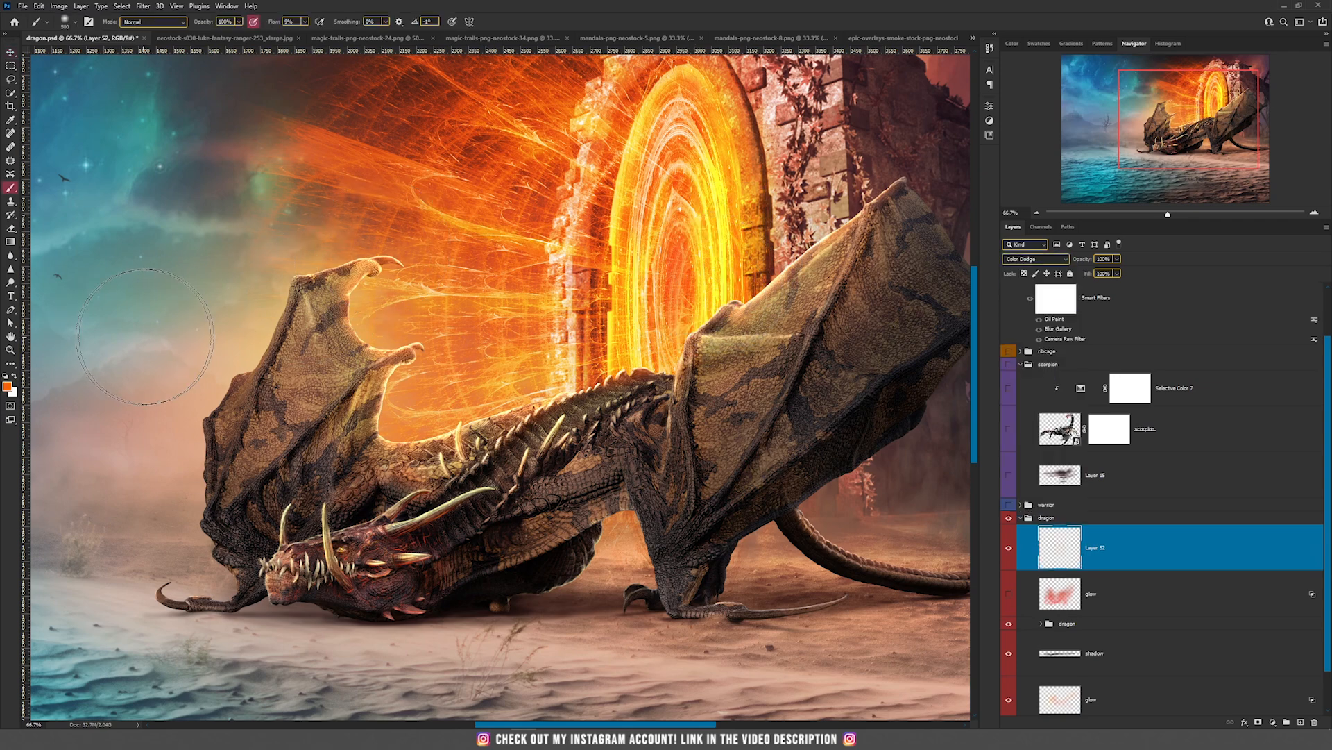
click(7, 386)
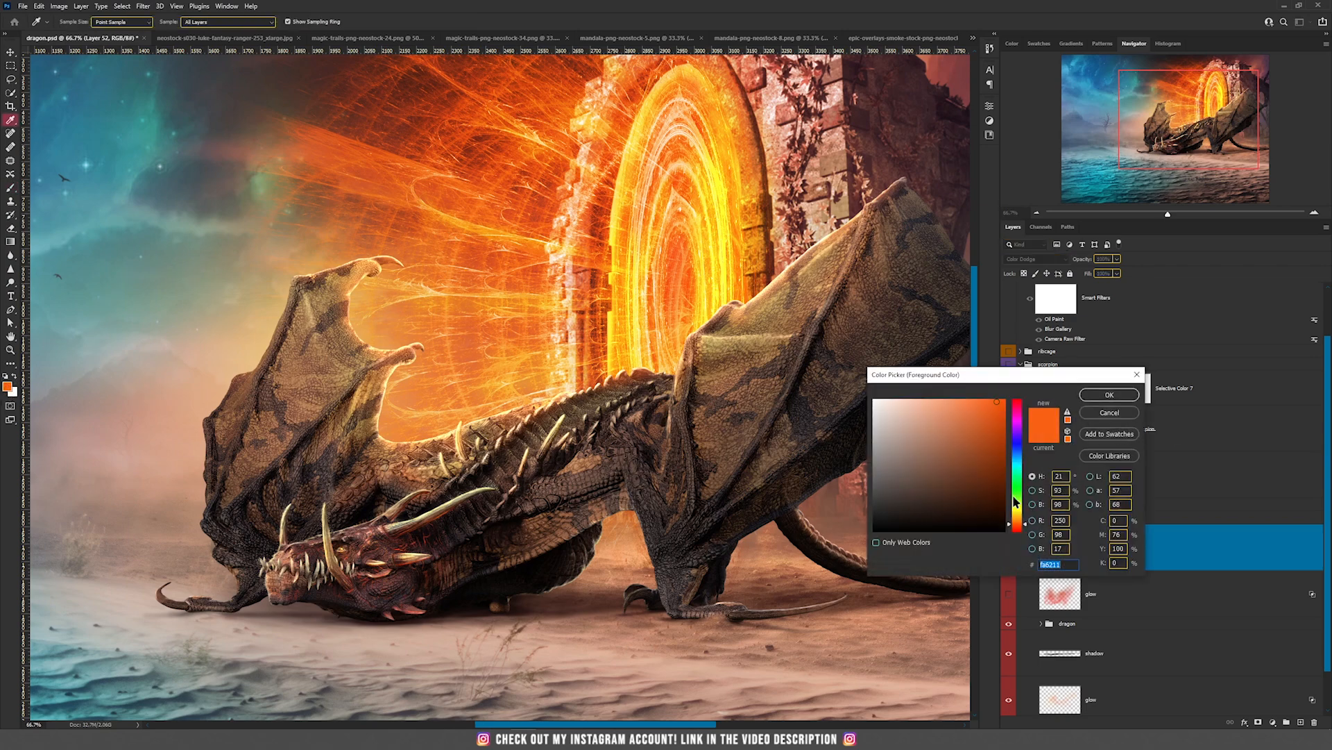
click(1109, 394)
mouse_move(326, 299)
mouse_down()
mouse_move(354, 298)
mouse_move(368, 451)
mouse_move(603, 420)
mouse_move(854, 274)
mouse_move(870, 208)
mouse_move(301, 313)
mouse_move(266, 236)
mouse_up()
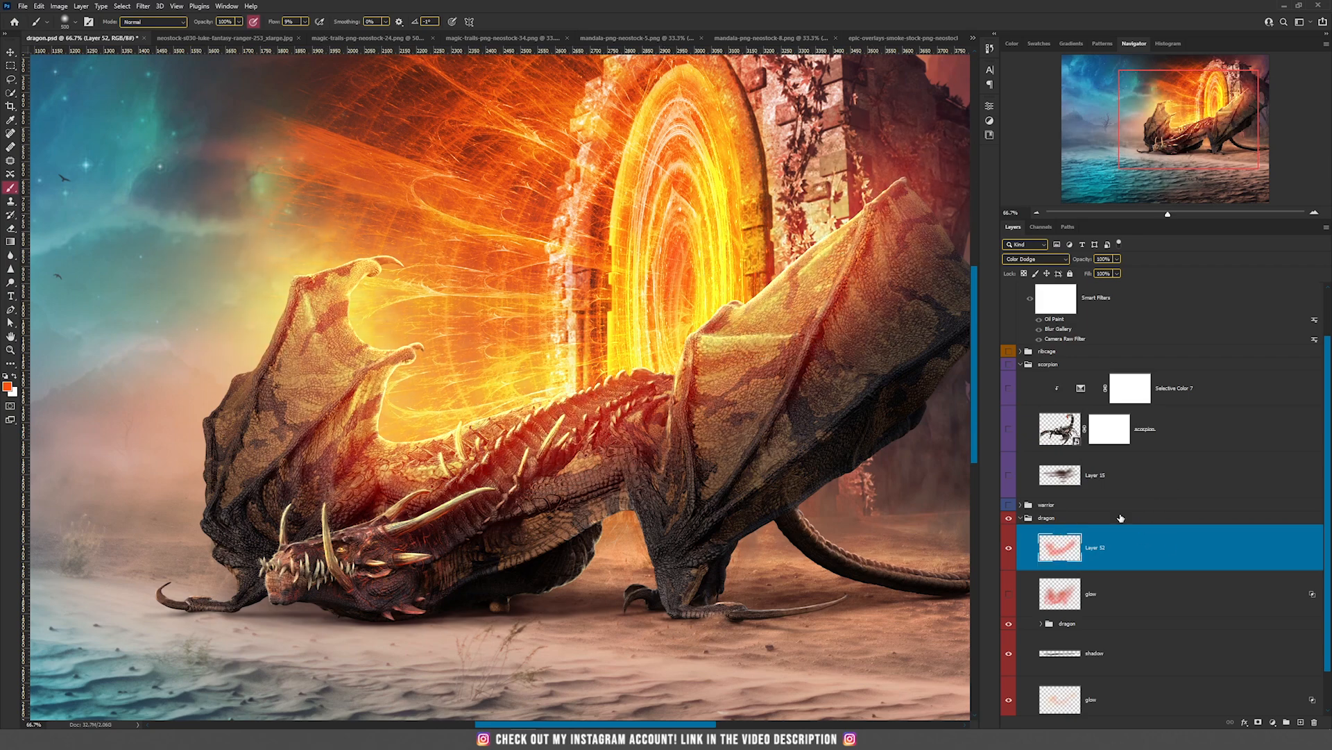
drag(859, 523, 930, 525)
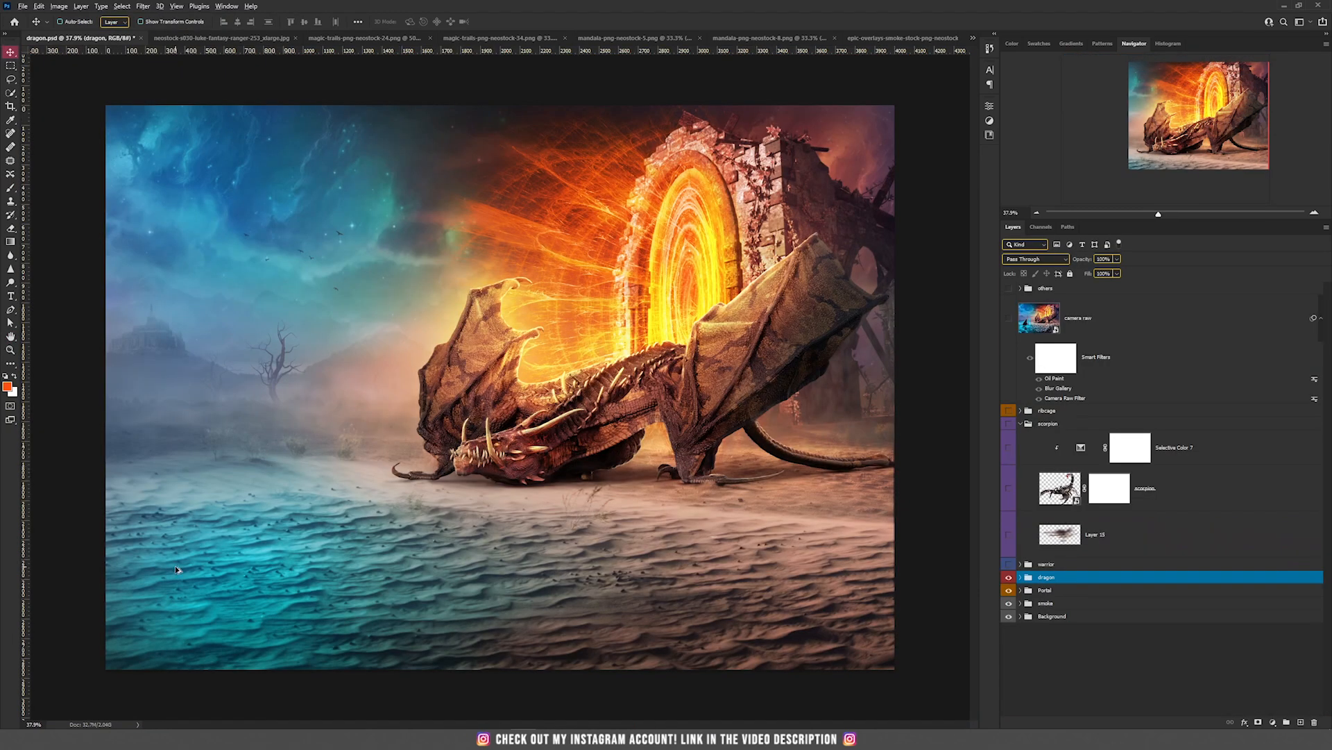
Step: Expand the warrior group, show its base cloaked warrior layer, and review the stock ranger photo it comes from
scroll(269, 538, up, 5)
drag(375, 413, 541, 327)
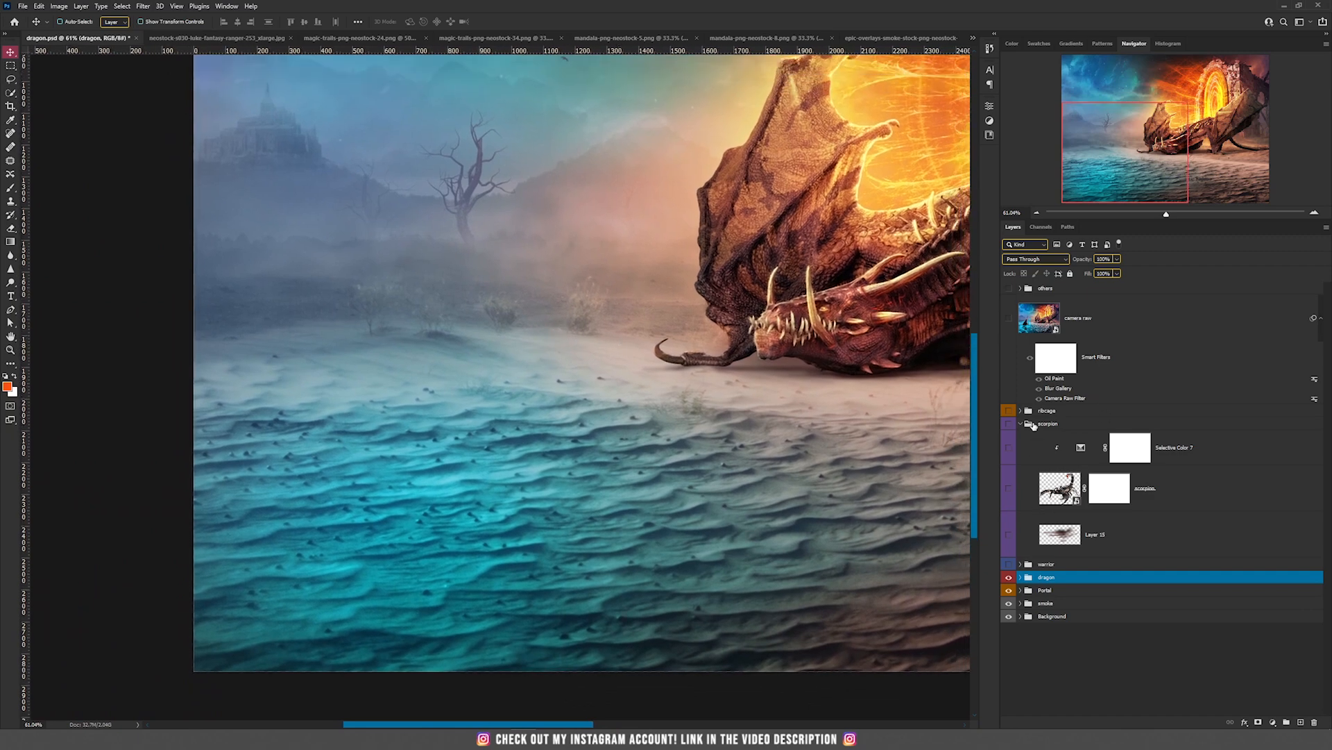
click(1020, 565)
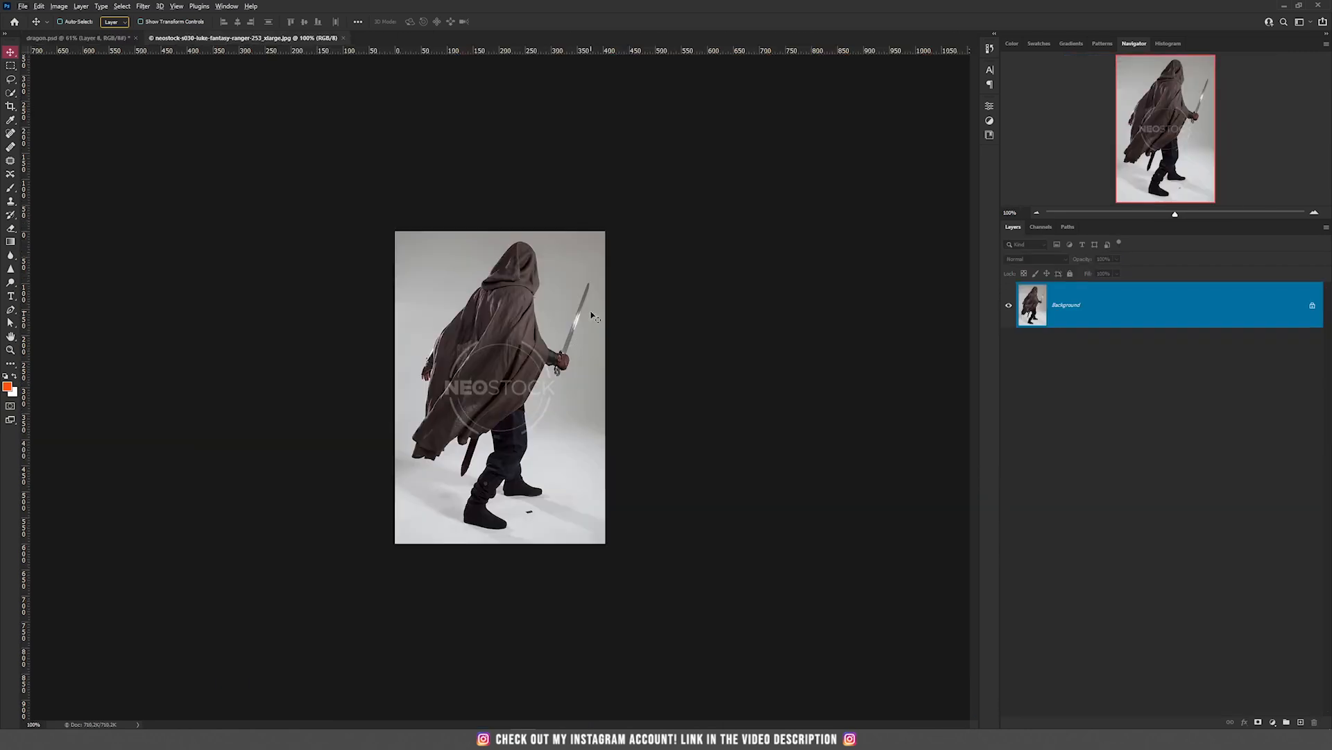
scroll(527, 300, up, 3)
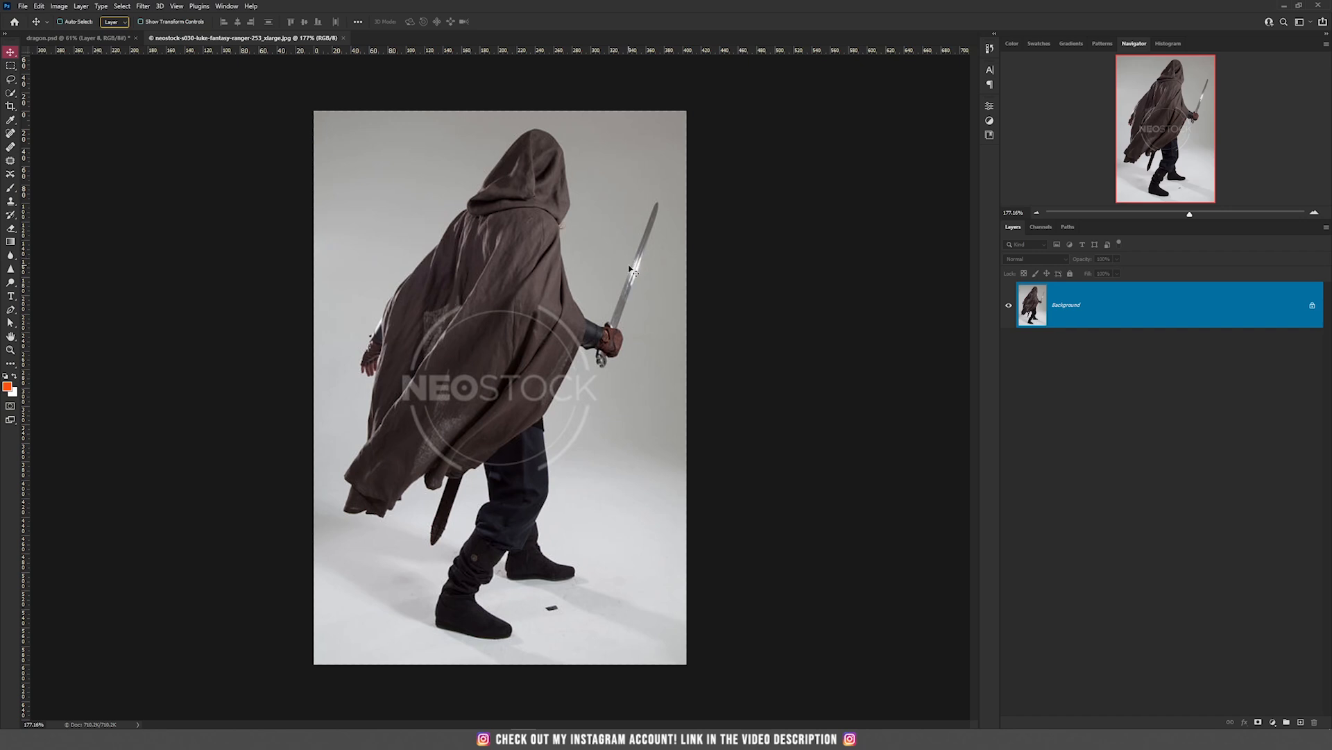
click(109, 41)
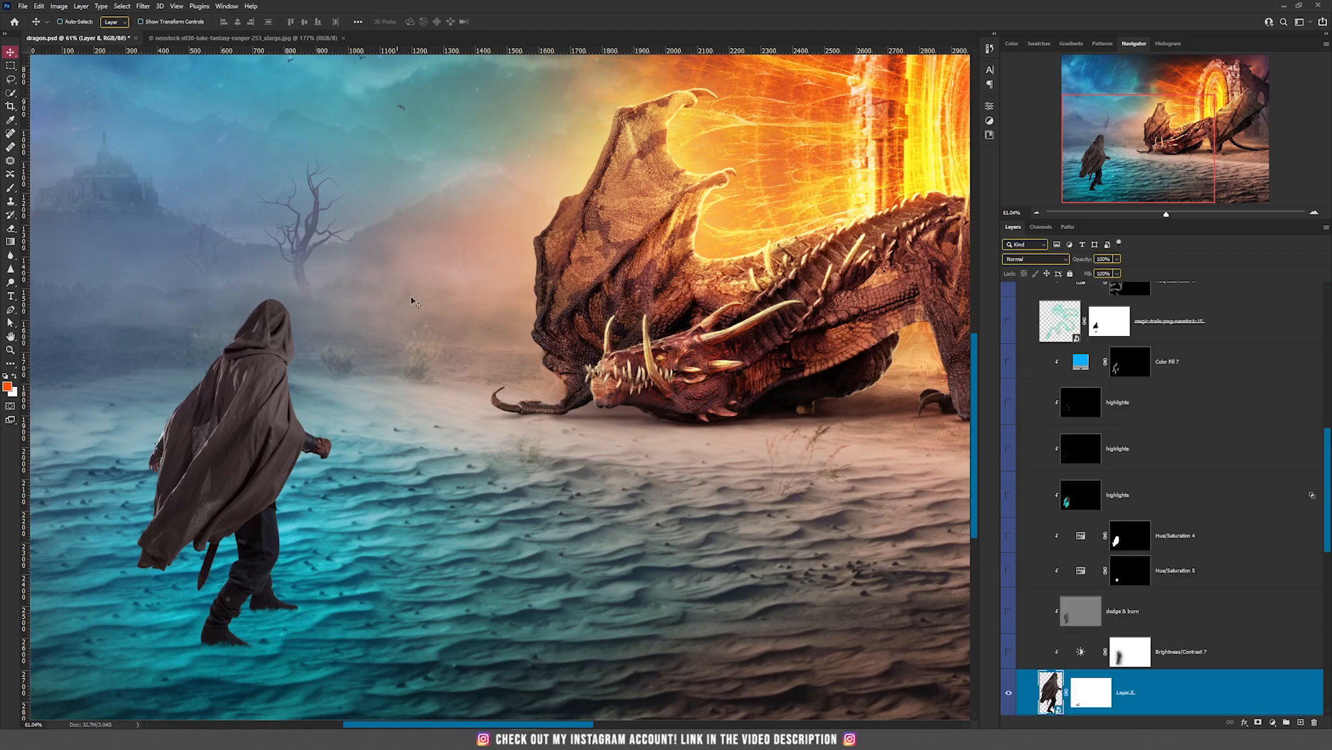
Step: Compare the warrior's boots close up with the layer mask disabled and enabled
scroll(194, 463, up, 1)
scroll(191, 463, up, 4)
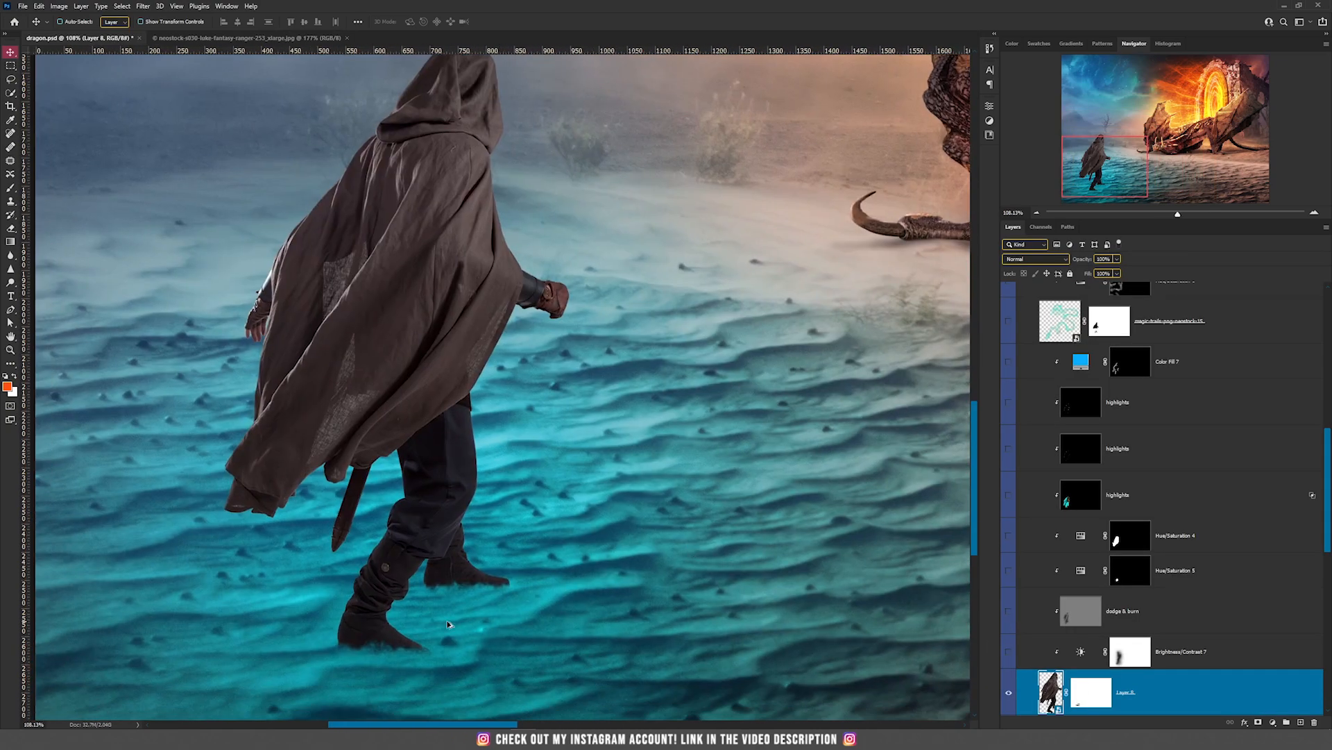
scroll(425, 626, up, 4)
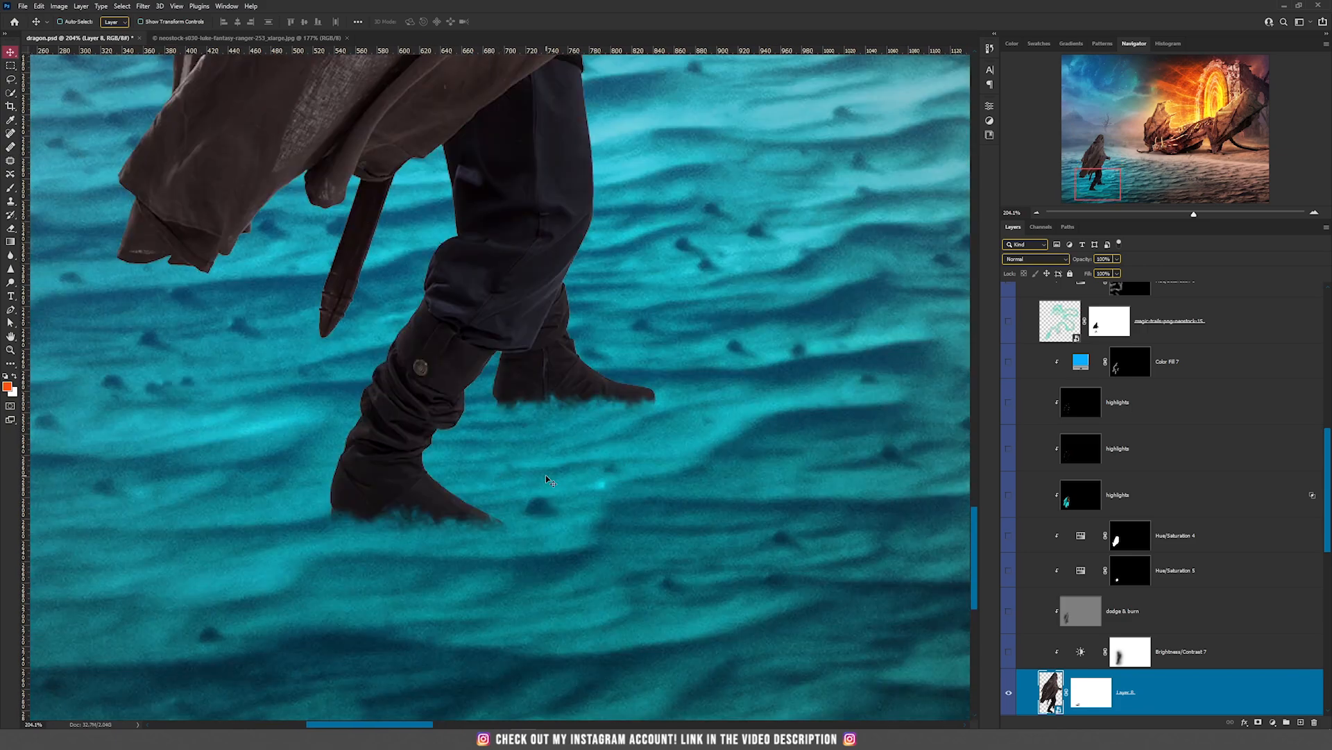
click(1095, 698)
shift+click(1095, 700)
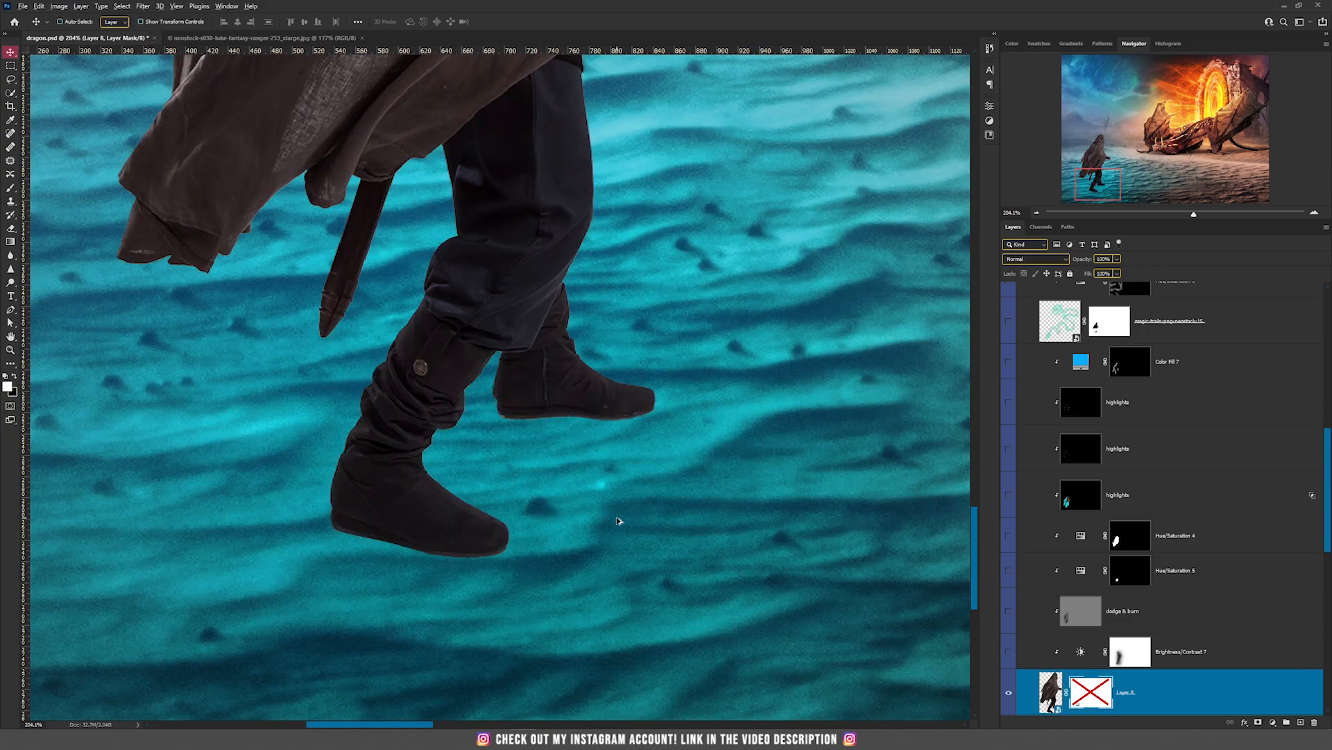
shift+click(1091, 699)
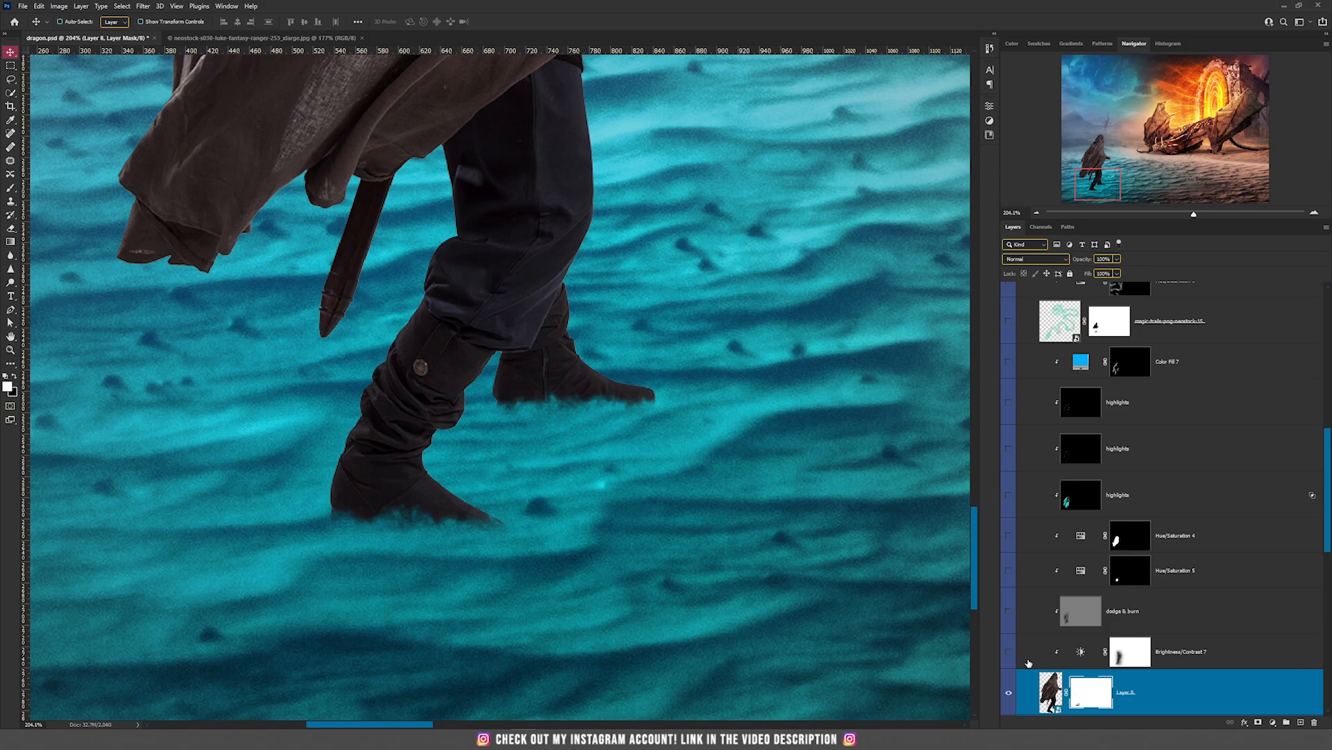
Step: Show the staff image layer inside the staff group so the warrior holds the staff
scroll(684, 394, down, 5)
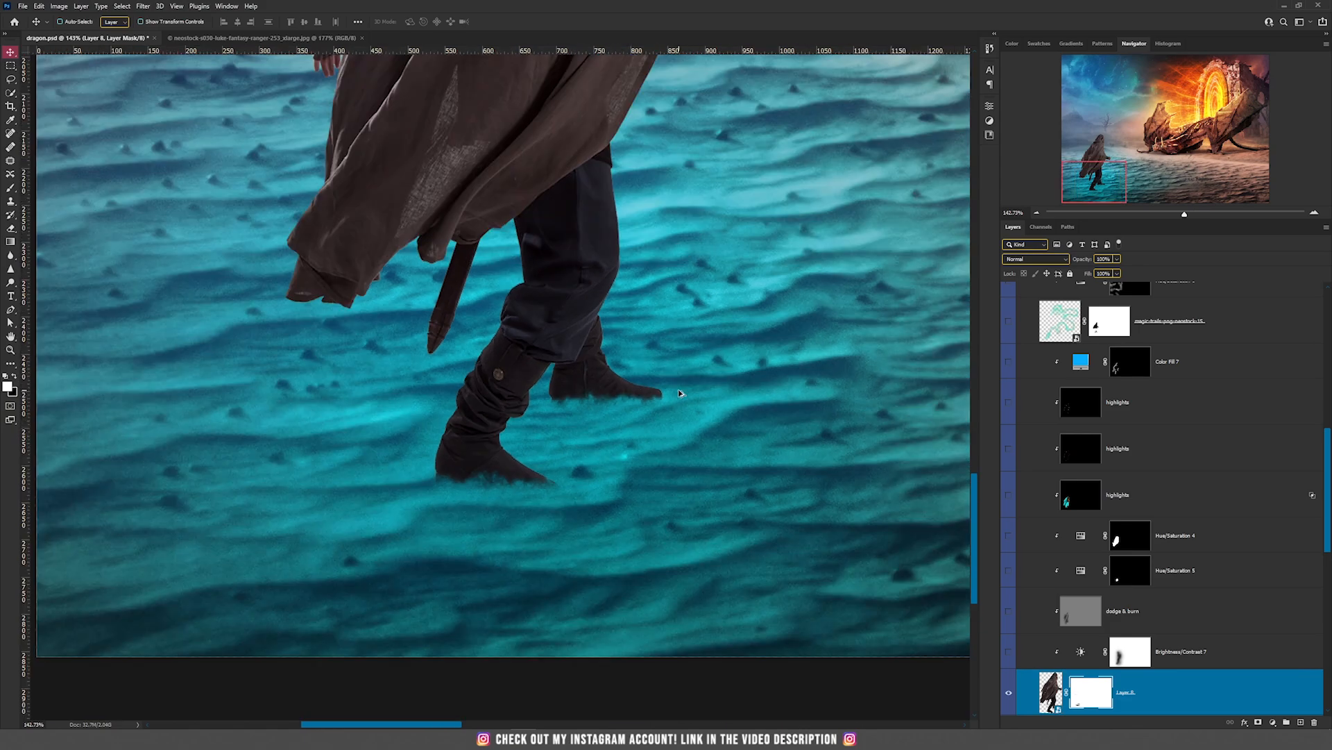
scroll(680, 393, down, 1)
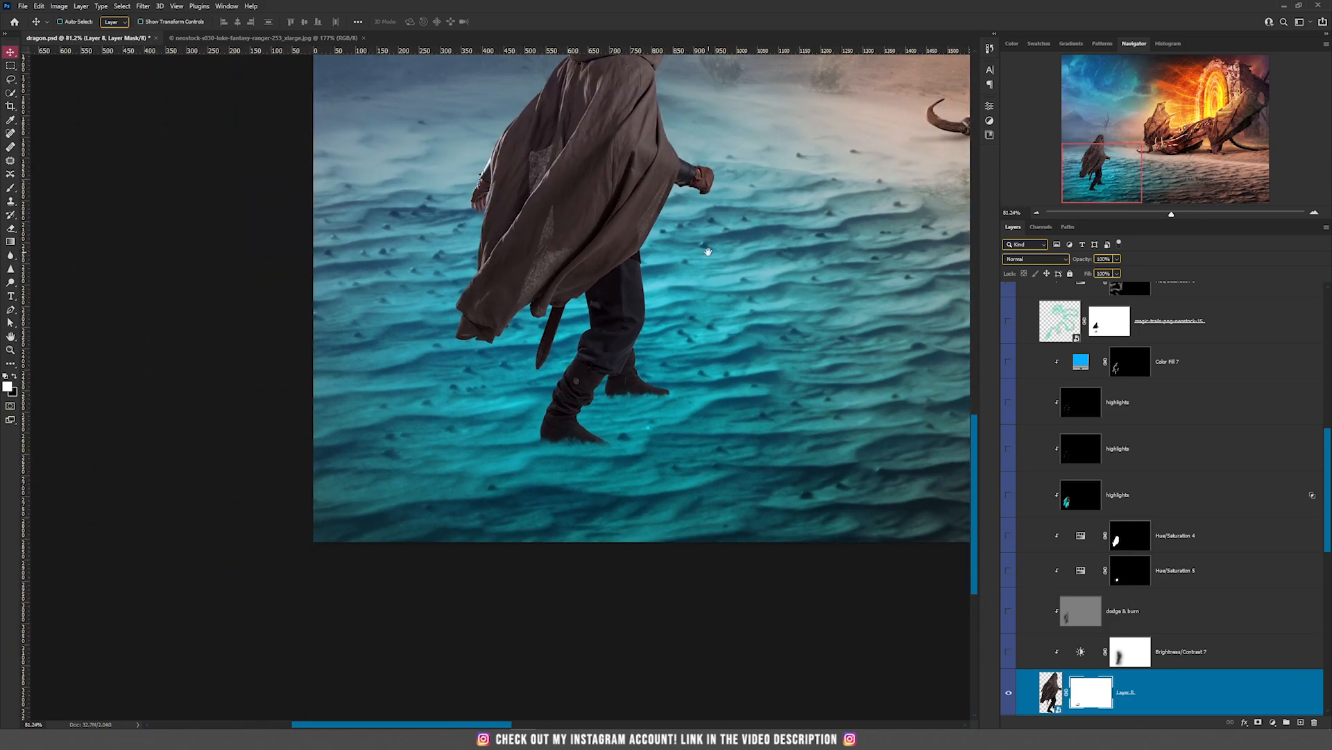
drag(707, 251, 593, 421)
scroll(593, 425, down, 1)
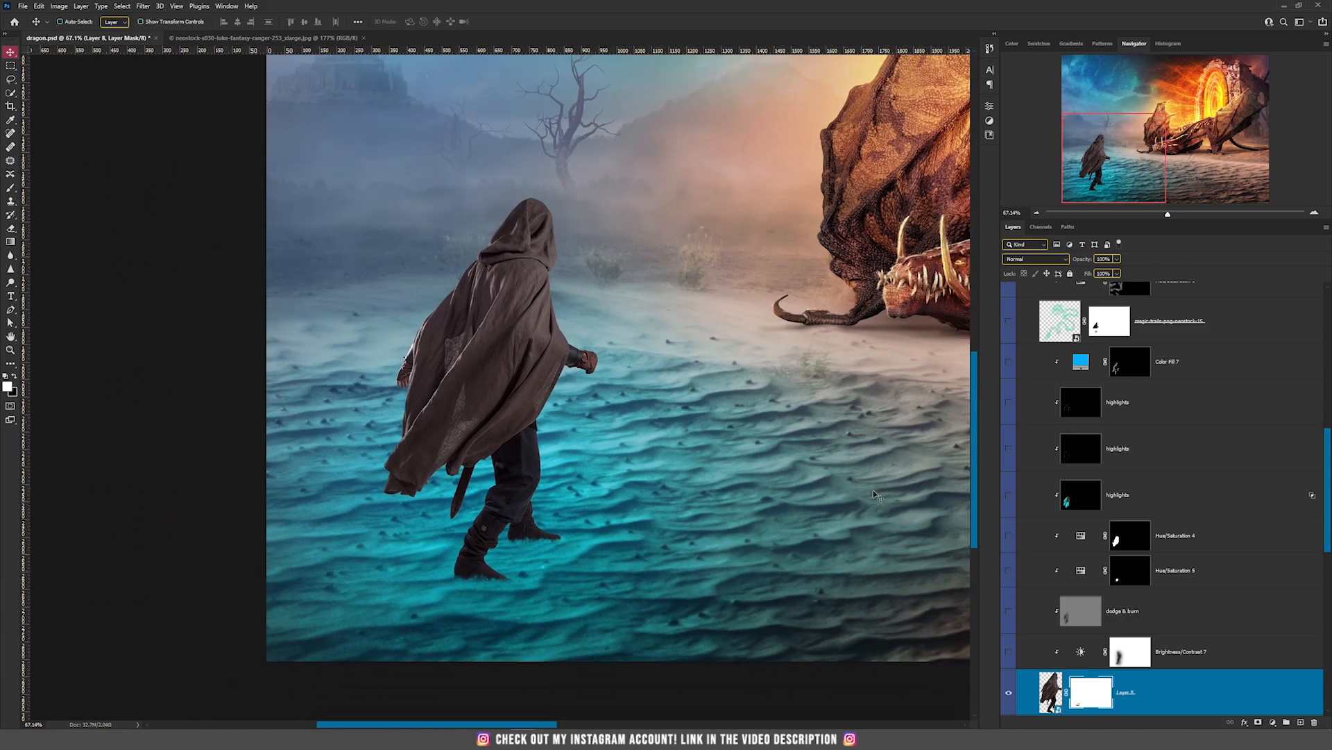
scroll(1161, 578, down, 10)
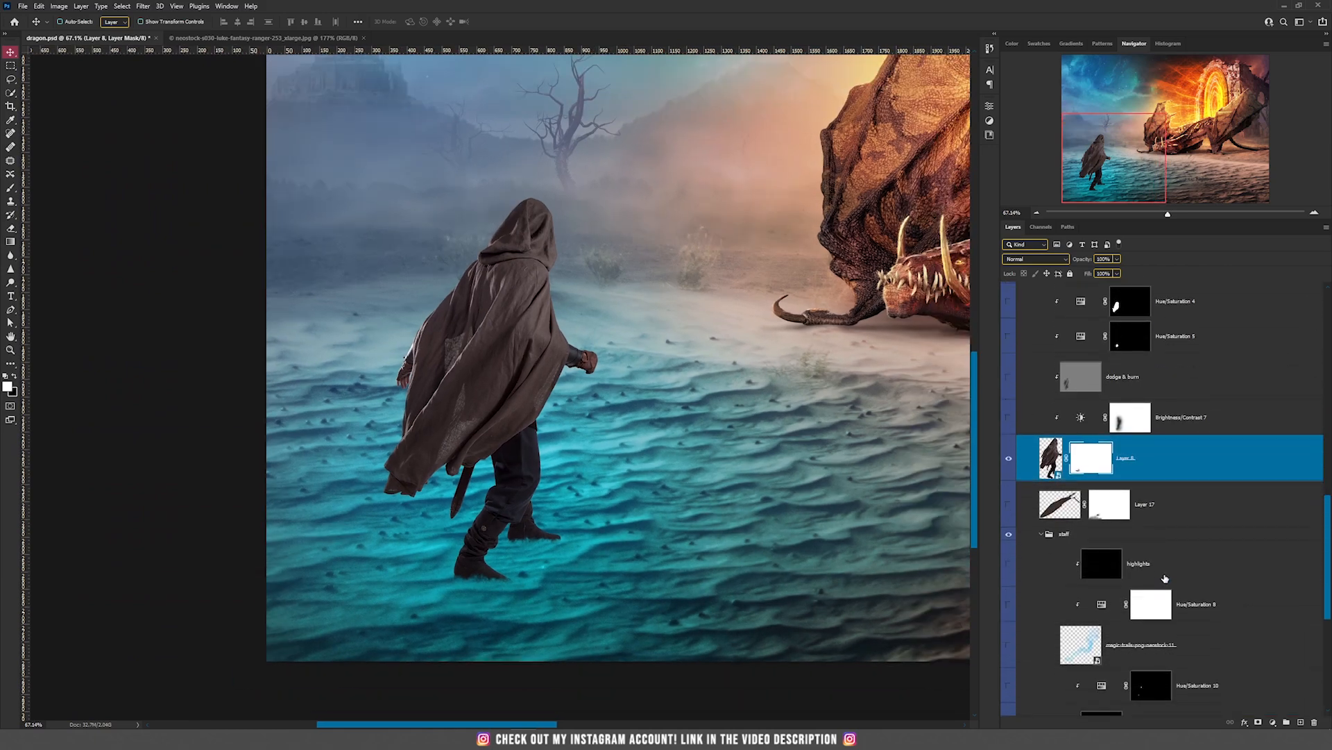
scroll(1171, 580, down, 2)
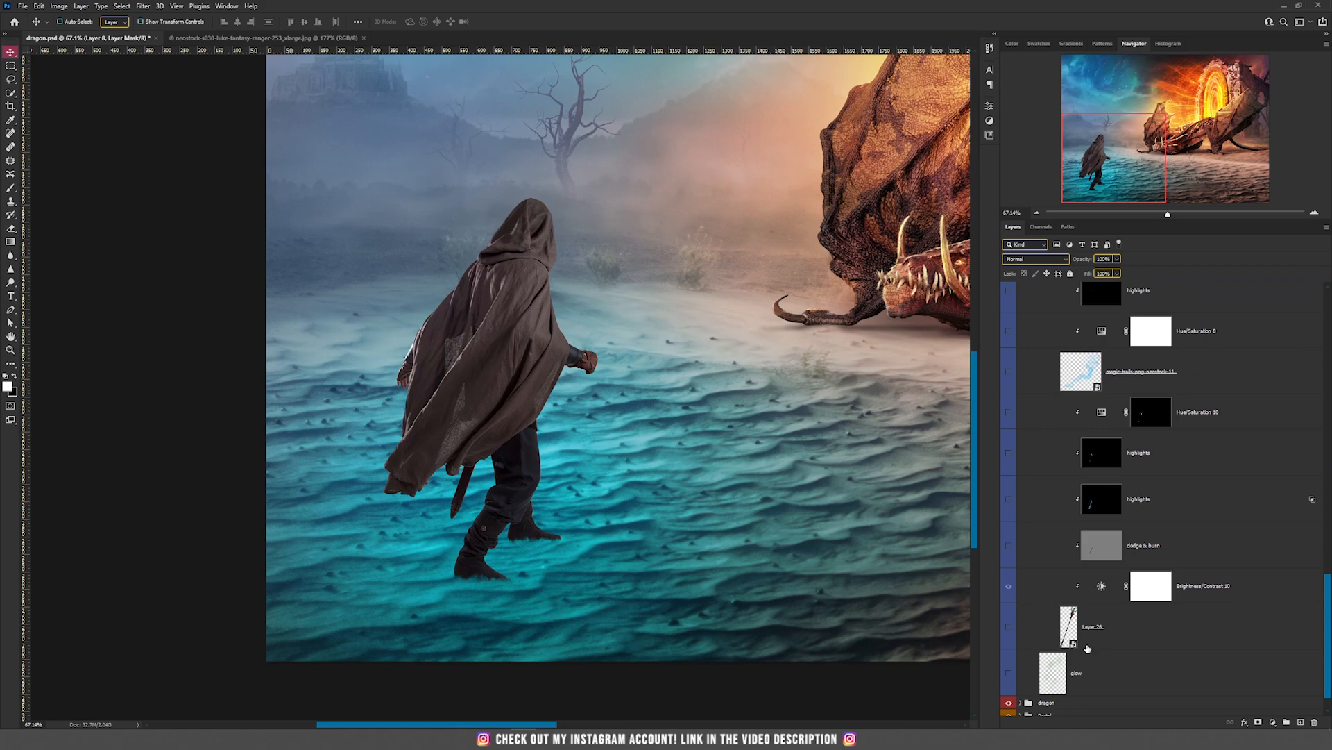
click(1009, 628)
scroll(618, 321, up, 3)
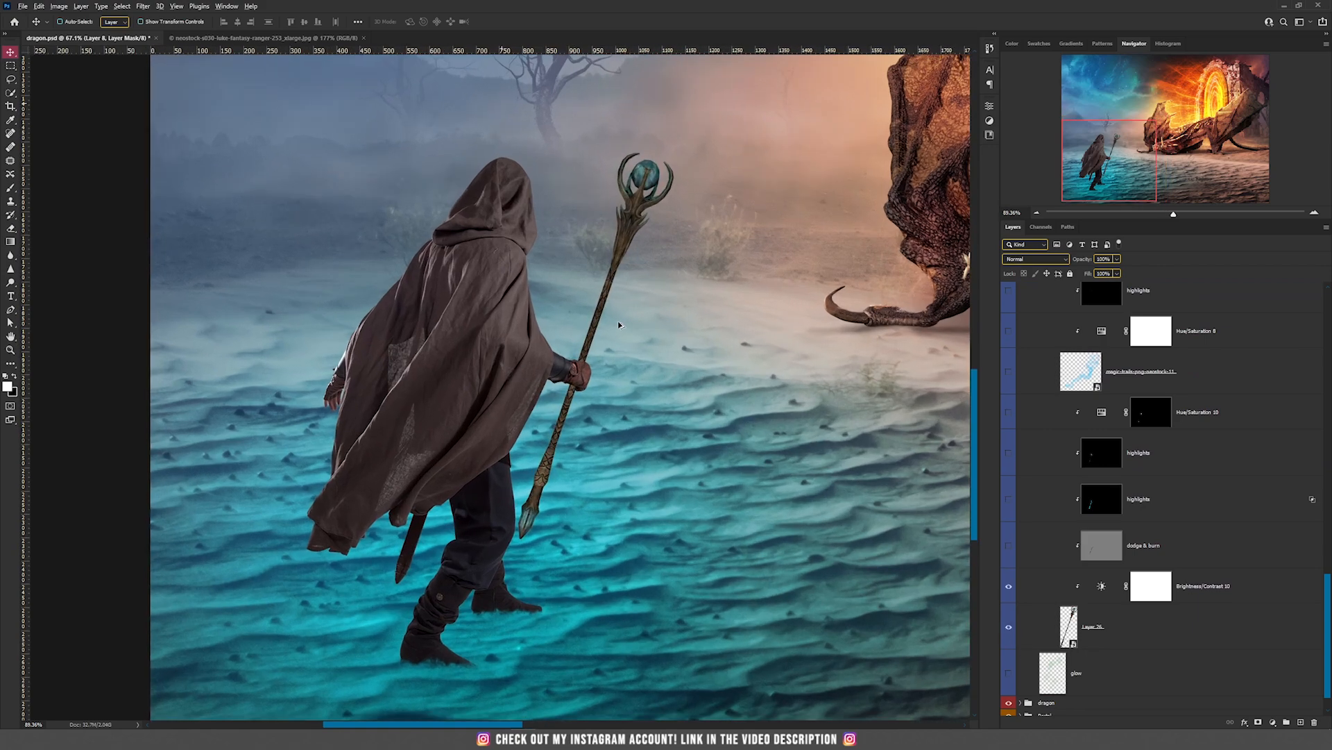
scroll(617, 336, down, 3)
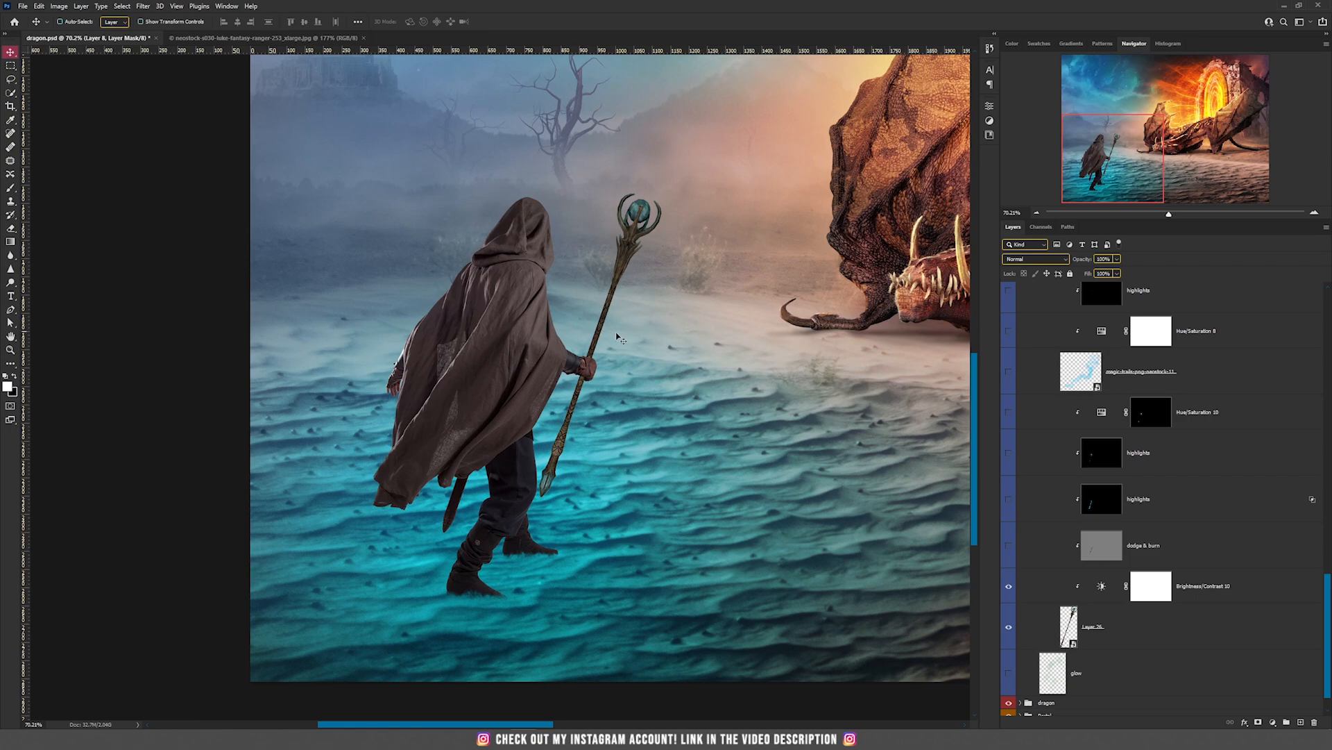
Step: Show the green magic trails layer around the warrior and disable its layer mask to view the whole trail
scroll(609, 335, down, 3)
scroll(197, 477, up, 2)
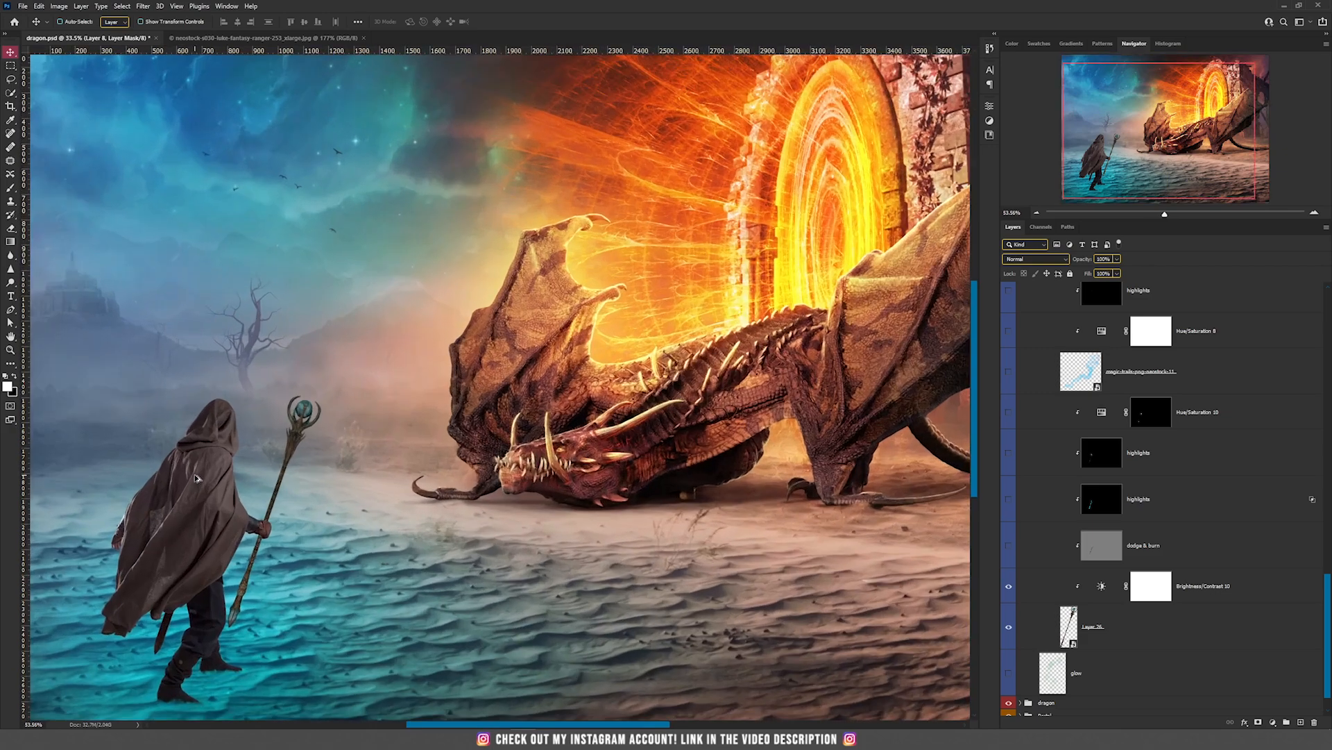
scroll(261, 444, up, 2)
scroll(326, 436, up, 2)
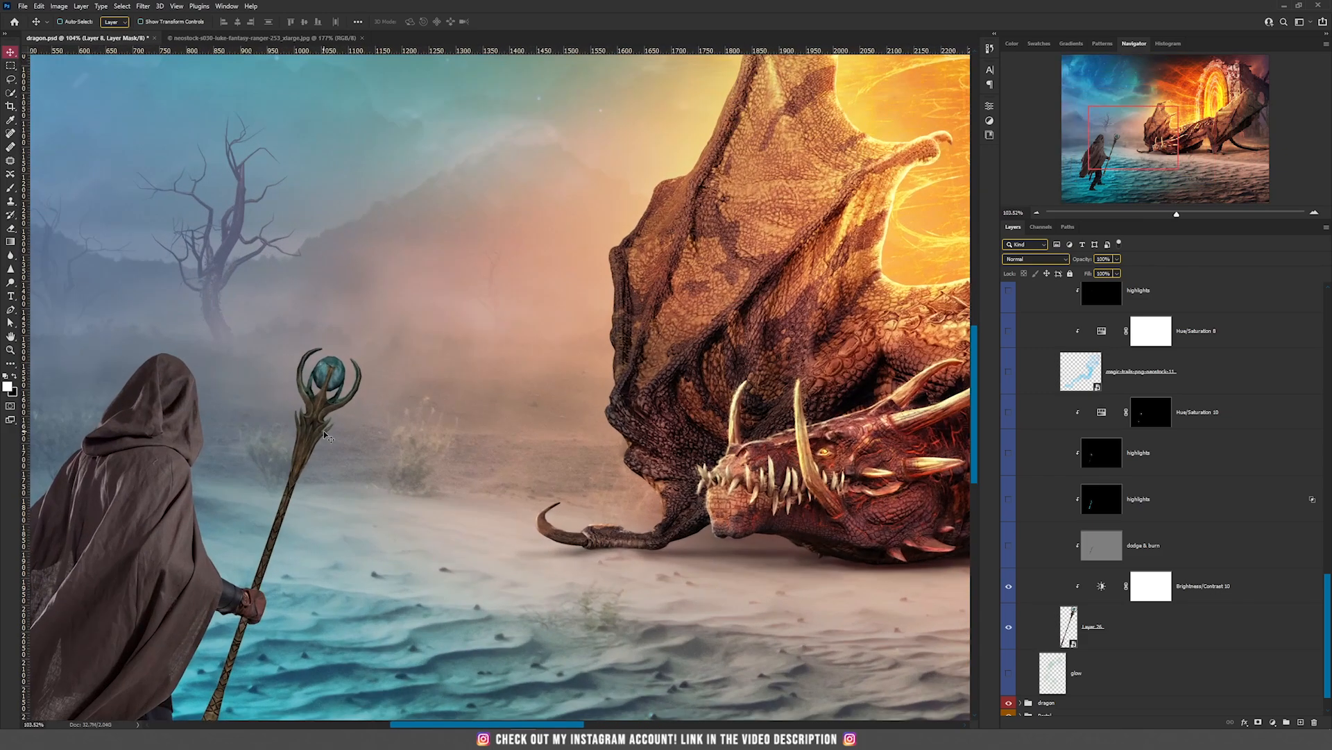
drag(327, 436, 559, 457)
scroll(1136, 499, up, 5)
scroll(1136, 500, up, 3)
click(1009, 438)
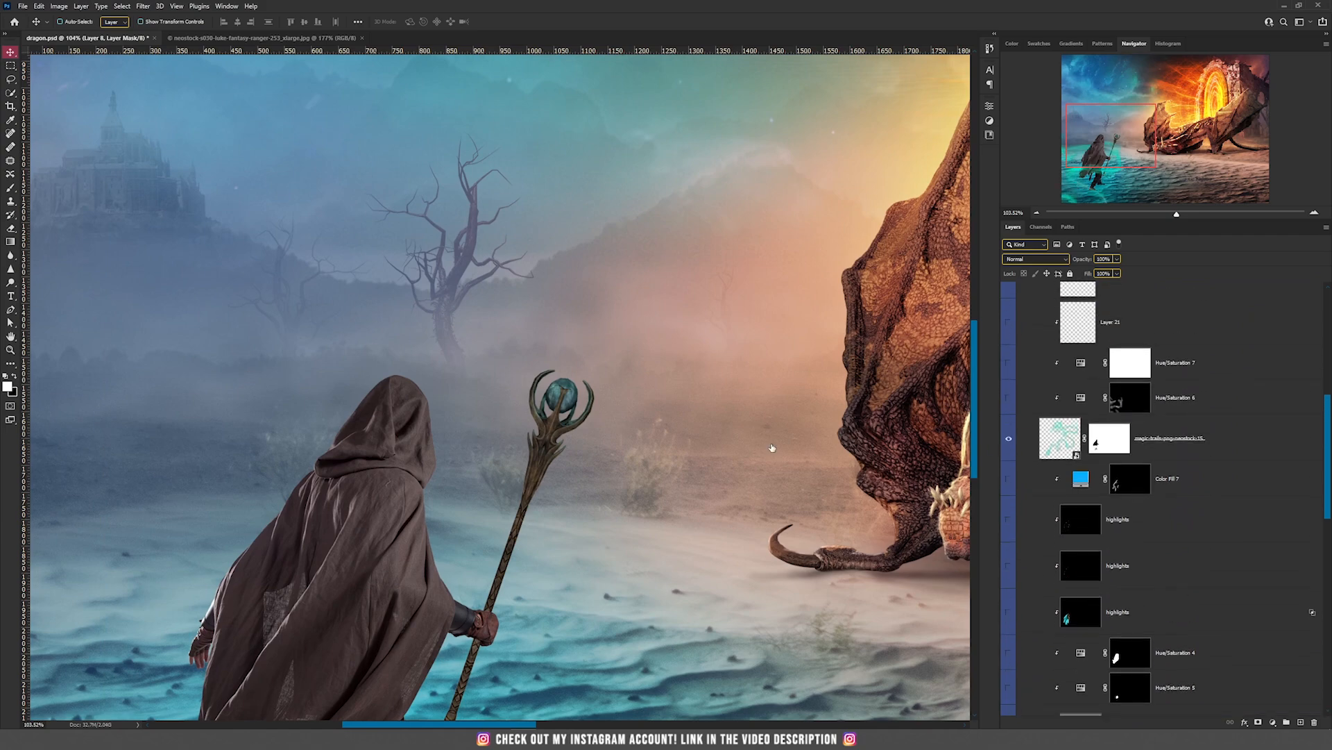
scroll(833, 465, down, 3)
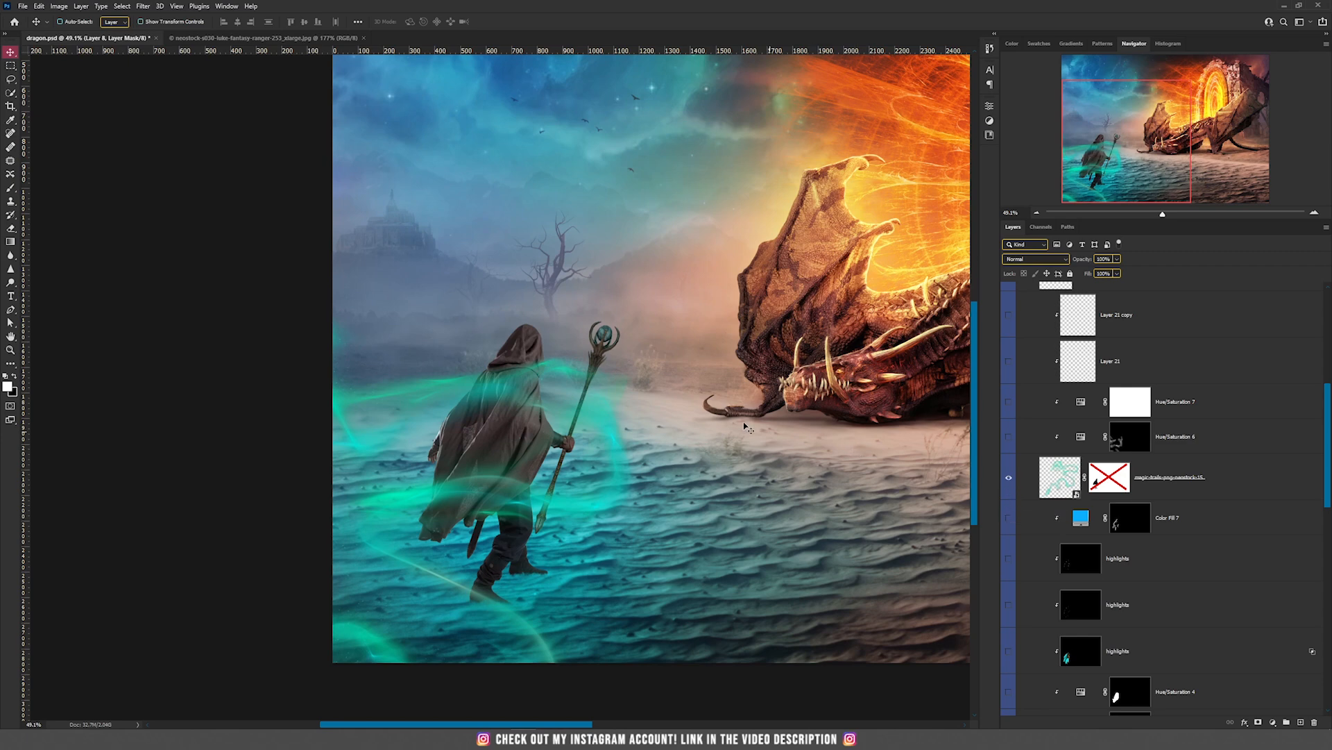
scroll(501, 445, up, 3)
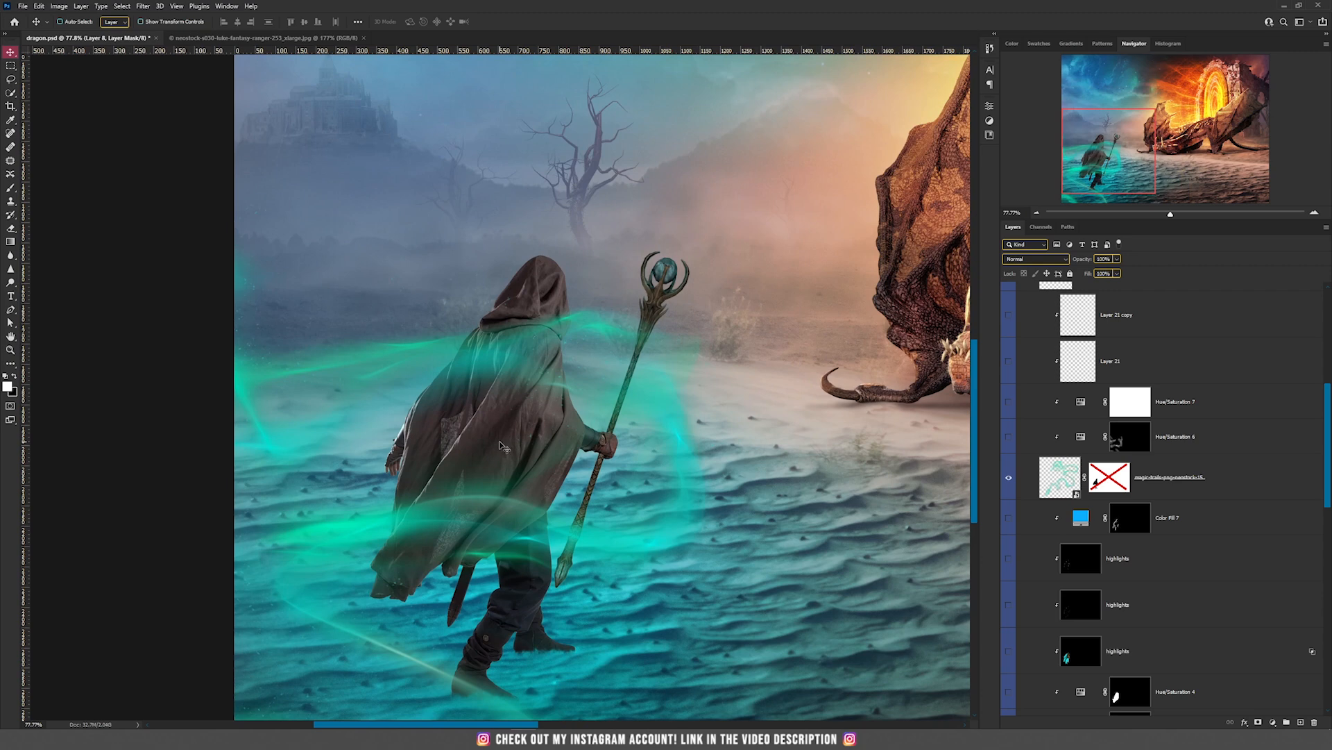
Step: Select the magic trails layer, try moving it toward the dragon, and undo the move
click(1060, 478)
drag(506, 501, 789, 402)
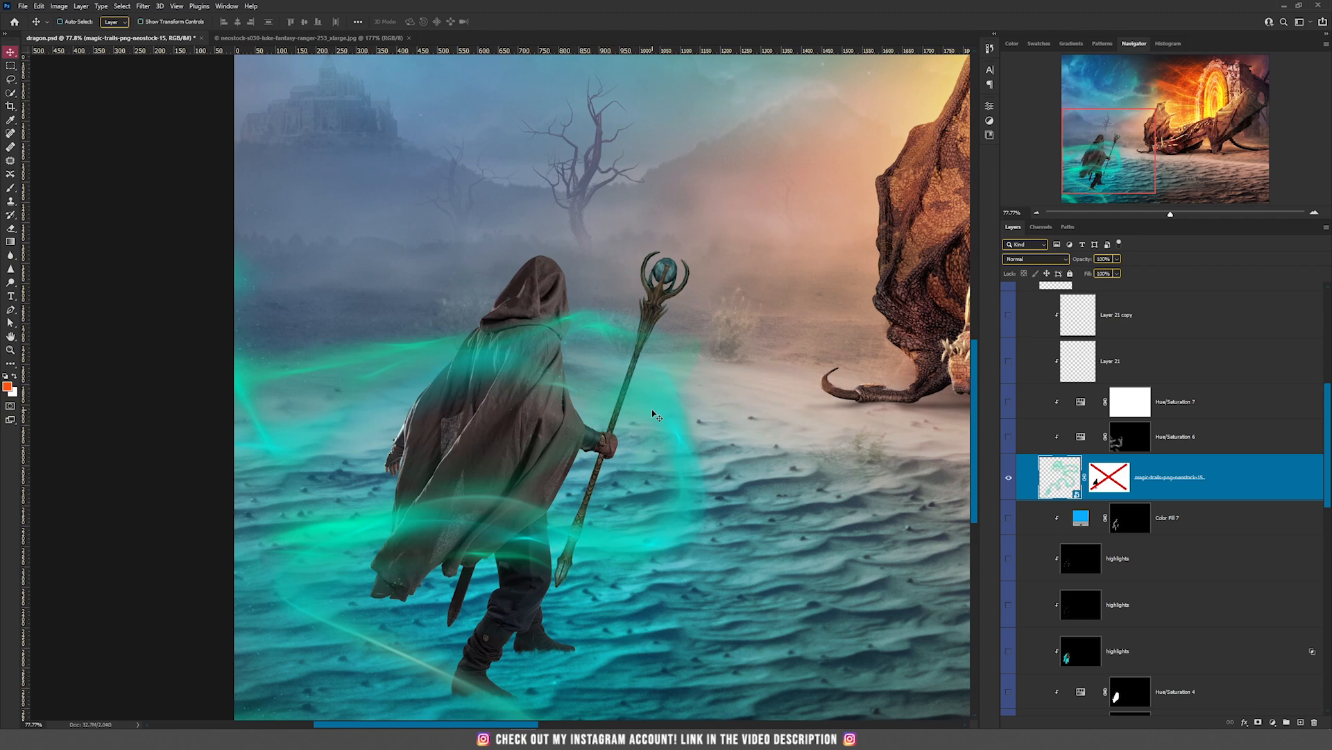
drag(715, 416, 850, 350)
key(ctrl+z)
scroll(752, 396, down, 3)
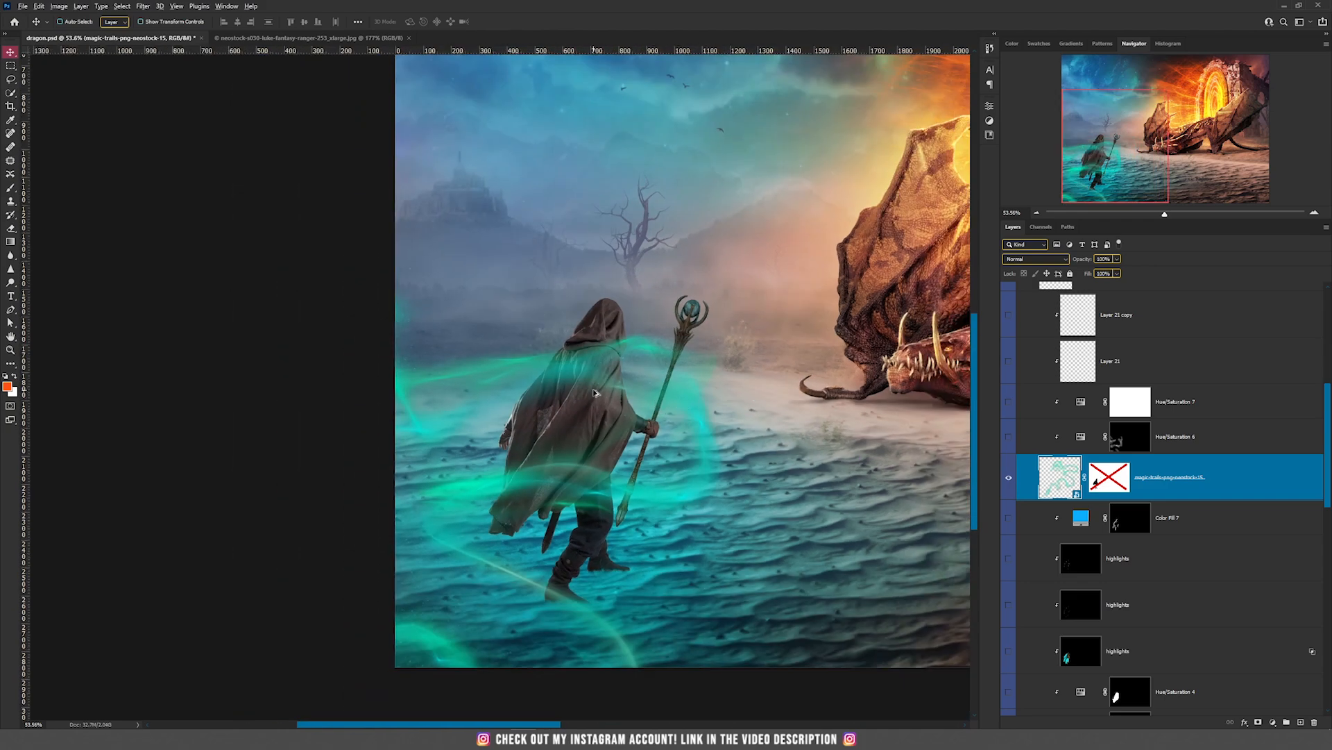
Step: Re-enable the magic trails layer's mask so it hides the trails across the warrior's back, comparing the masked and unmasked looks
scroll(594, 393, up, 4)
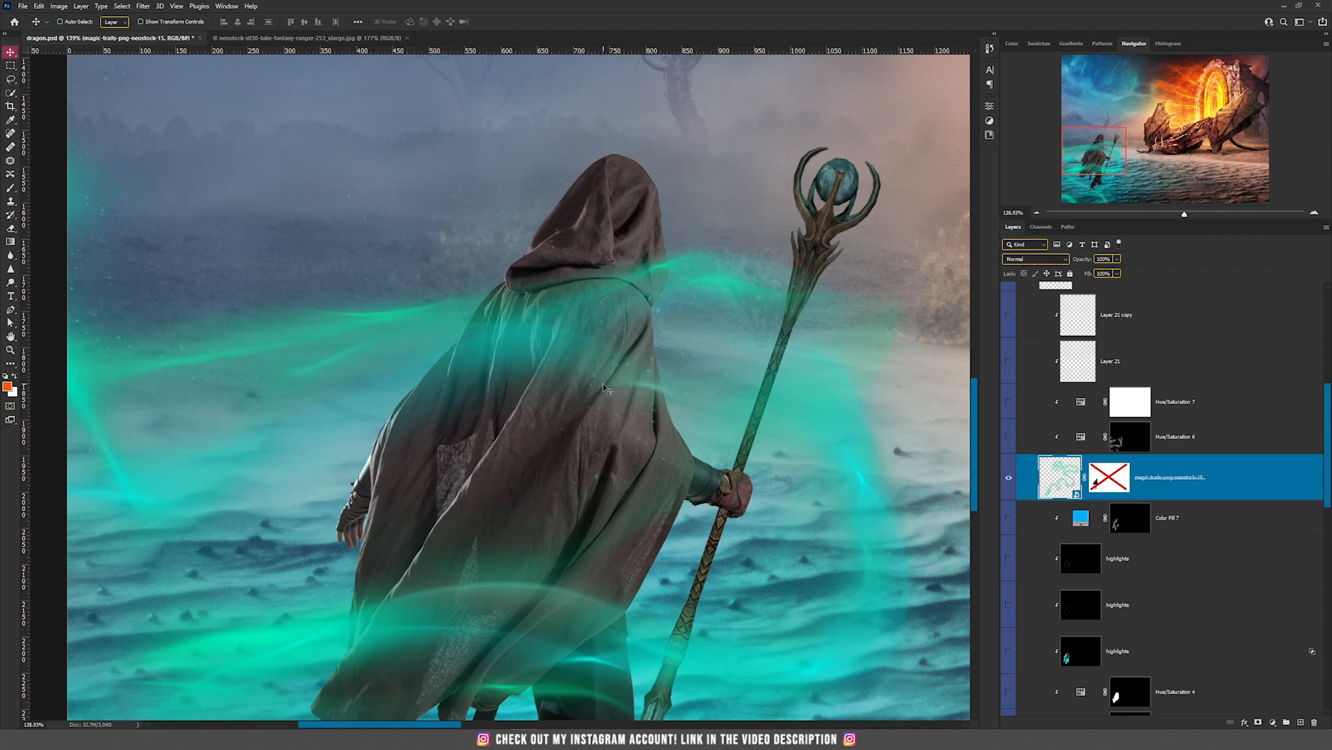
scroll(602, 383, down, 3)
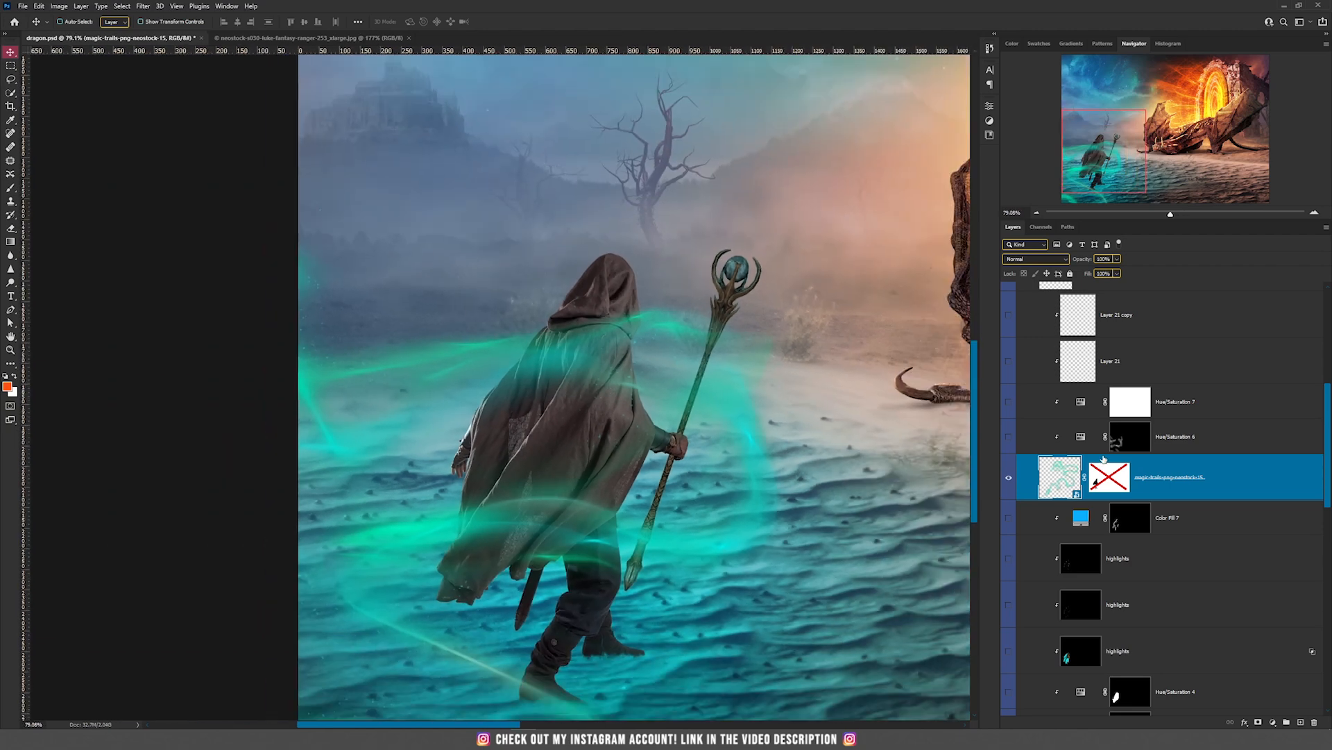
shift+click(1114, 480)
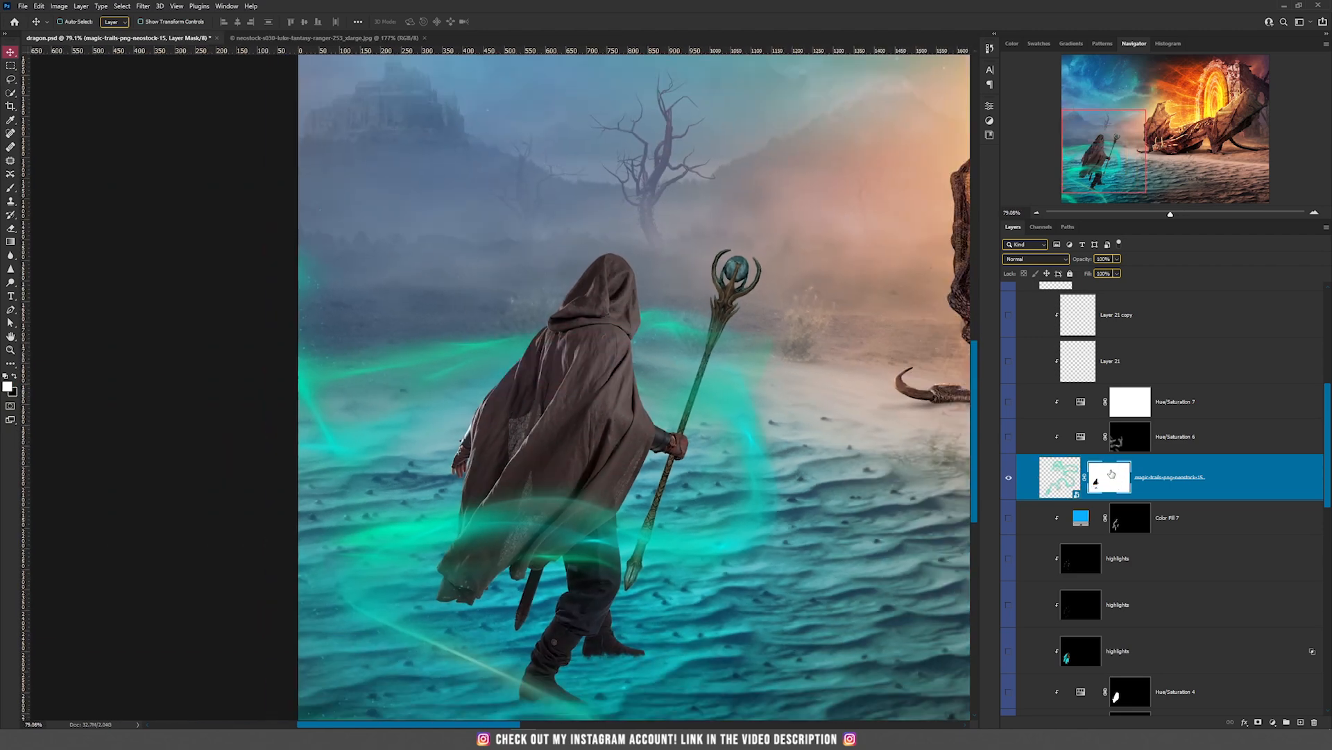
shift+click(1114, 479)
shift+click(1114, 480)
scroll(658, 389, down, 3)
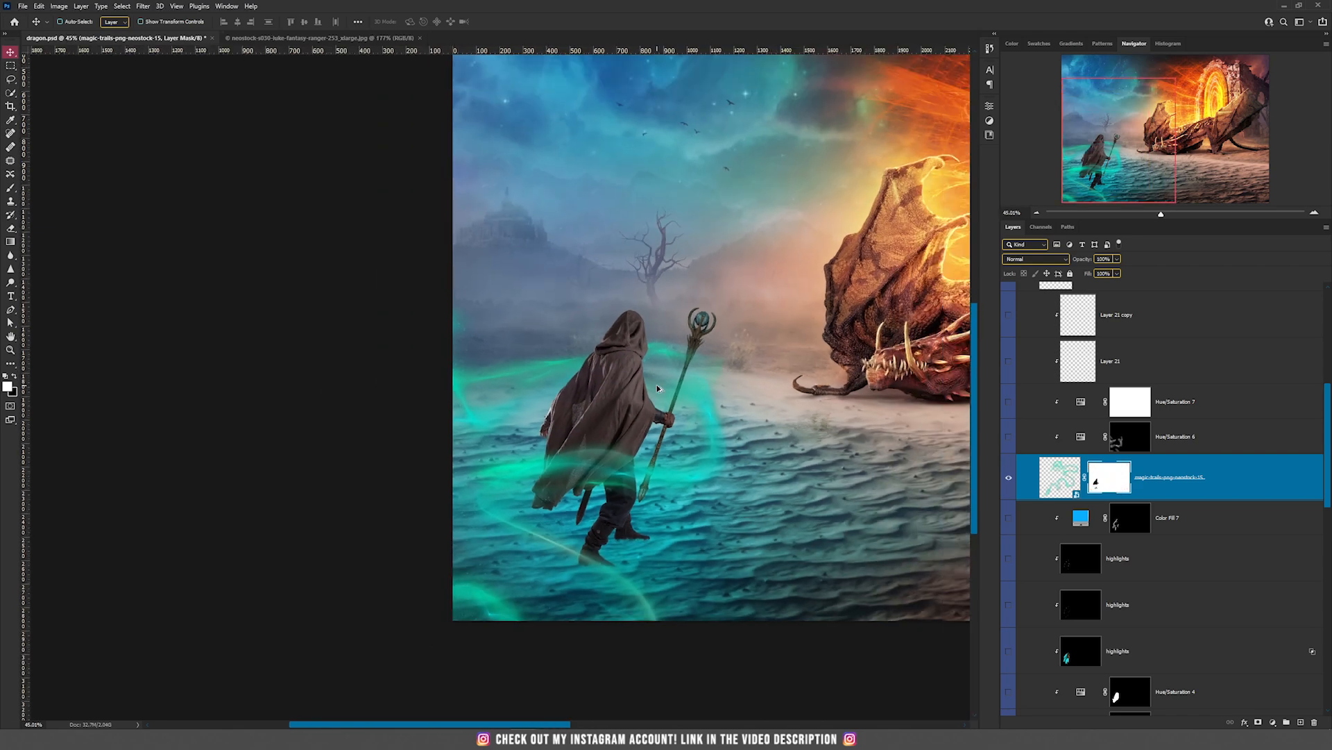
Step: Show the Hue/Saturation 6 and Hue/Saturation 7 adjustments clipped to the magic trails and open the settings of Hue/Saturation 7
scroll(635, 409, up, 3)
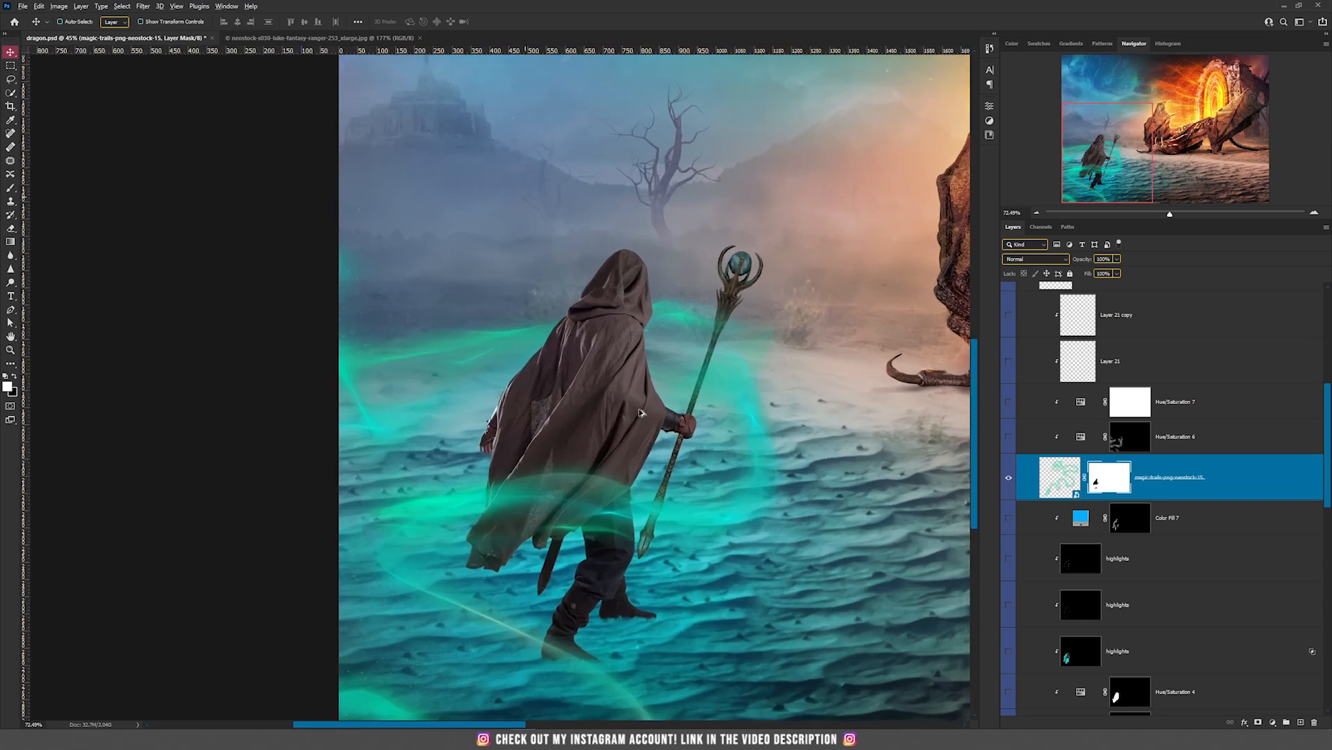
scroll(1134, 476, down, 3)
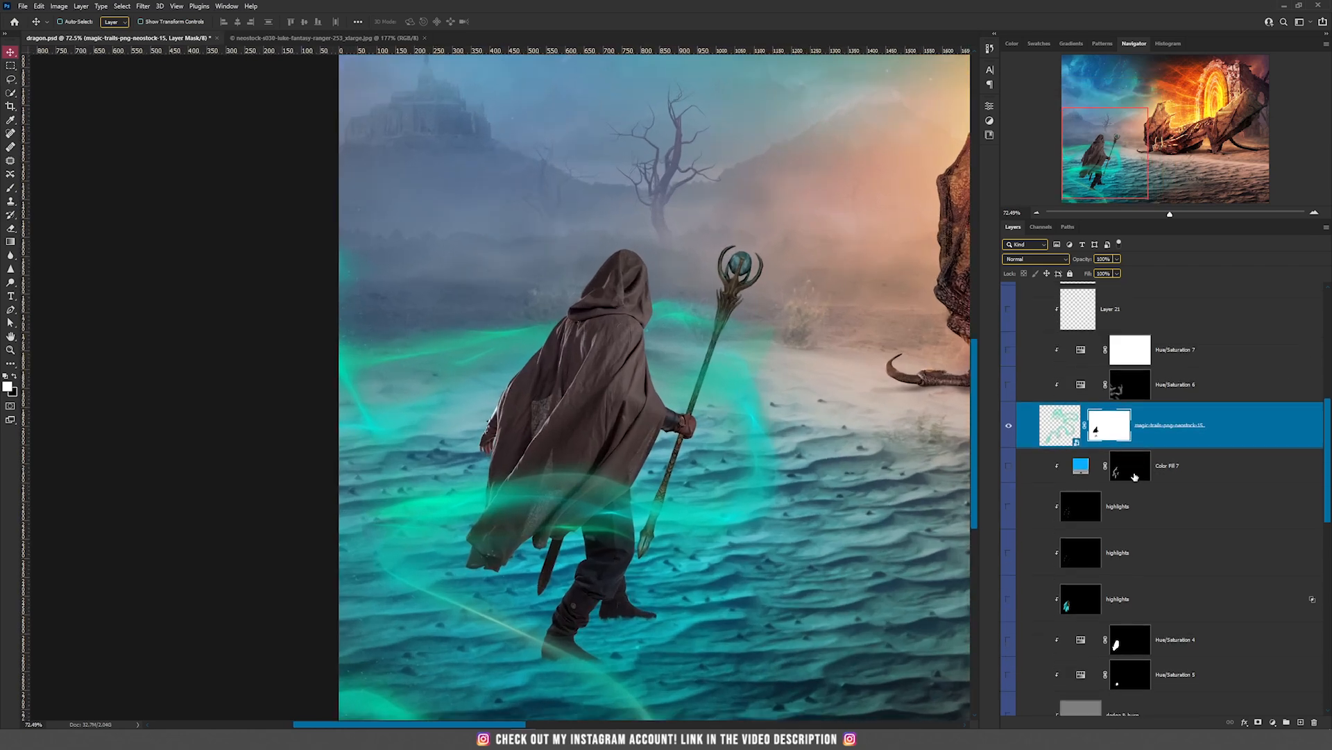
scroll(1087, 441, up, 3)
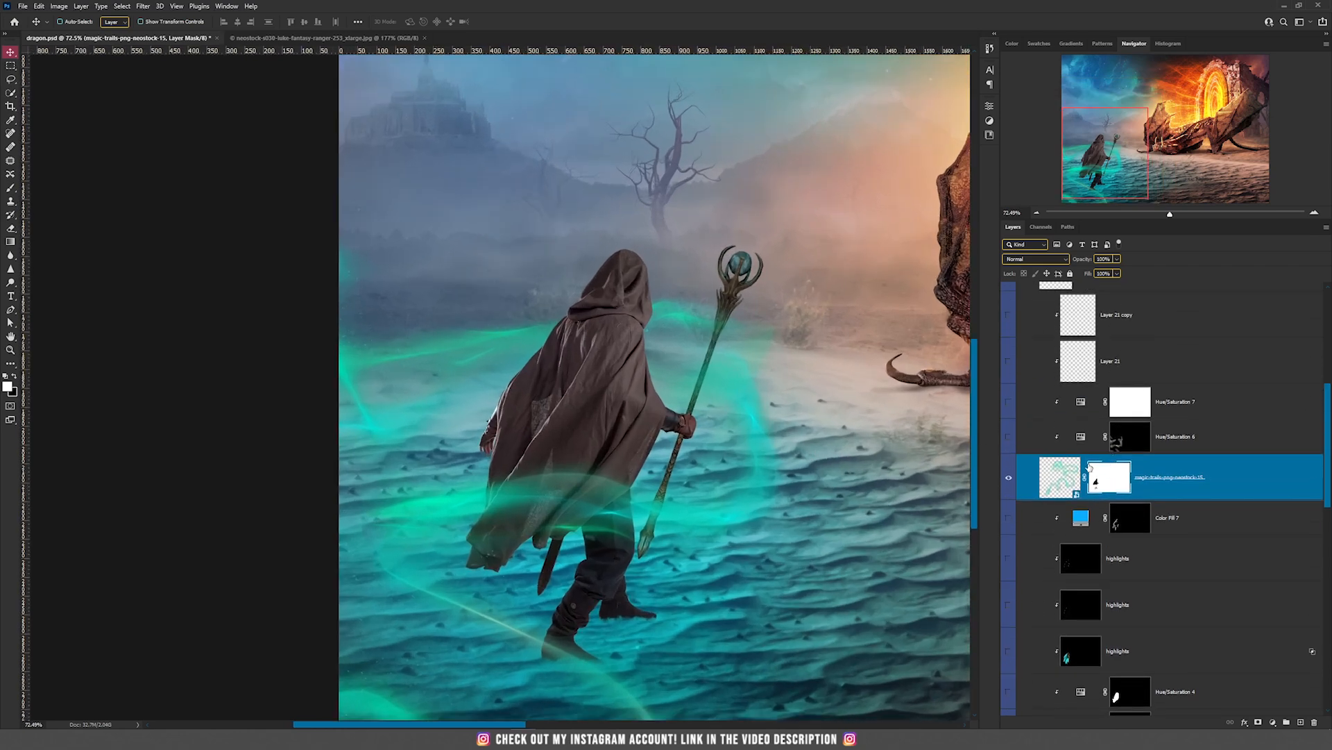
drag(1010, 407, 1013, 443)
click(1086, 437)
double_click(1081, 402)
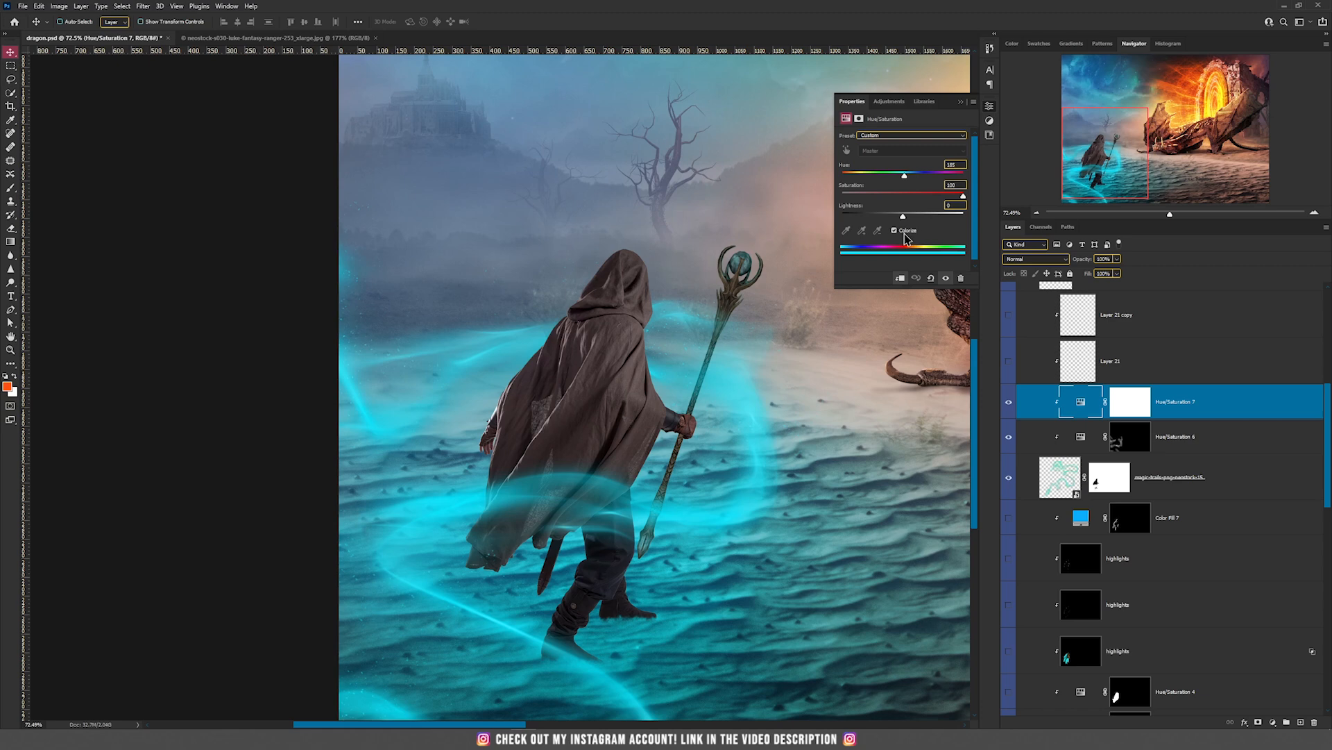
Step: Hide Hue/Saturation 7 and examine the Hue/Saturation 6 effect on the trails with its visibility and layer mask toggled off and on
click(1010, 403)
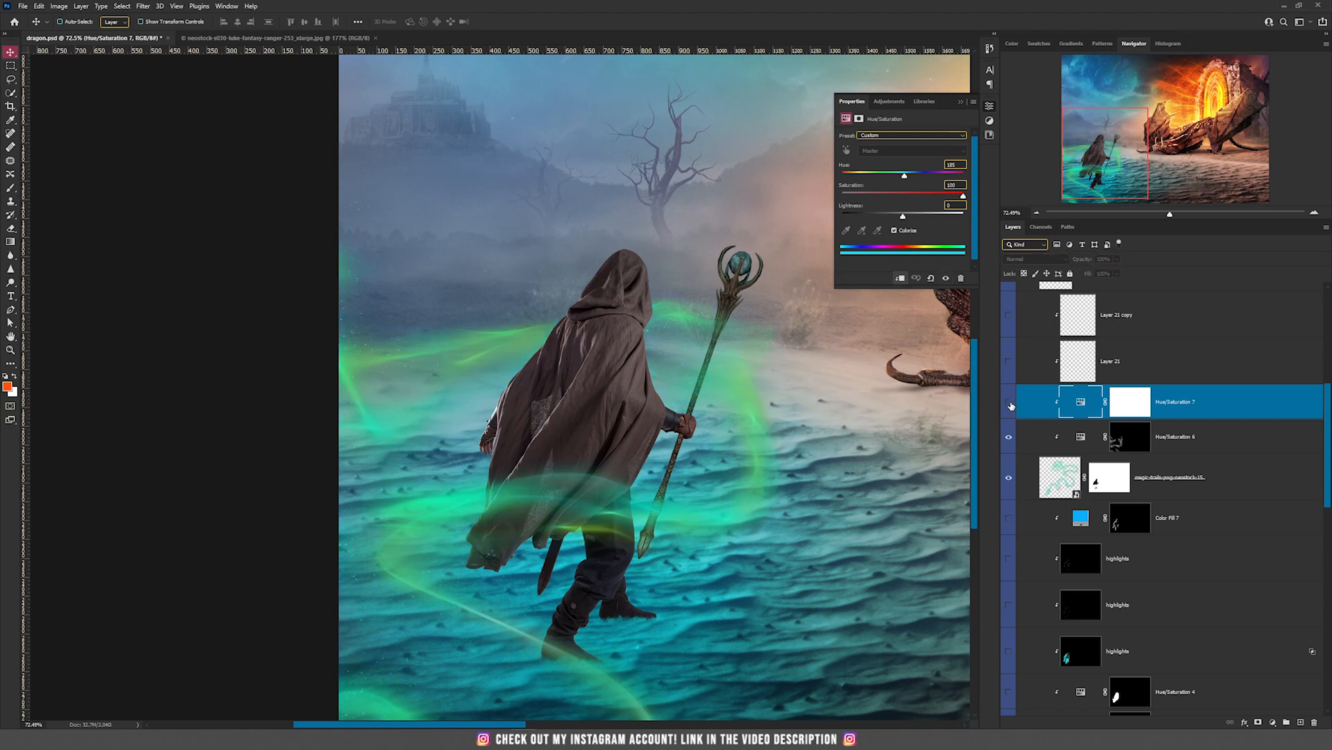
click(1080, 437)
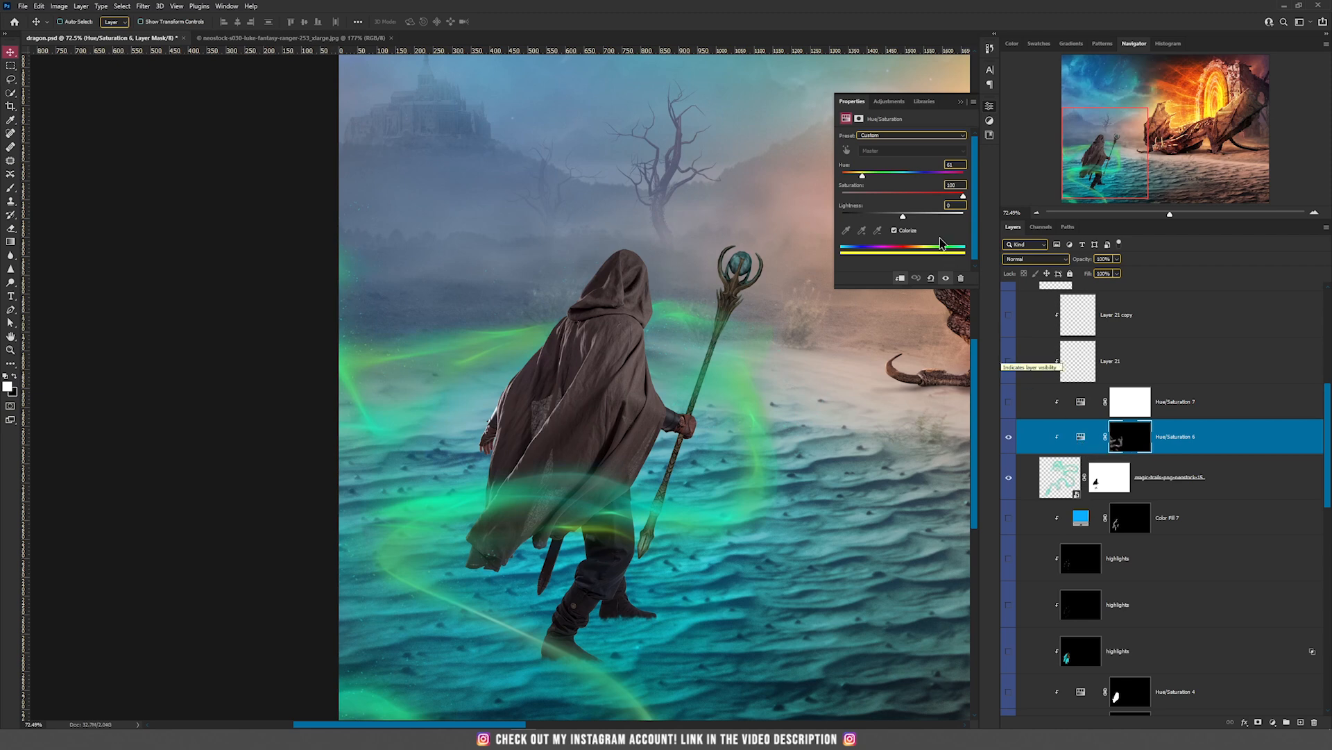
click(1009, 439)
click(1009, 439)
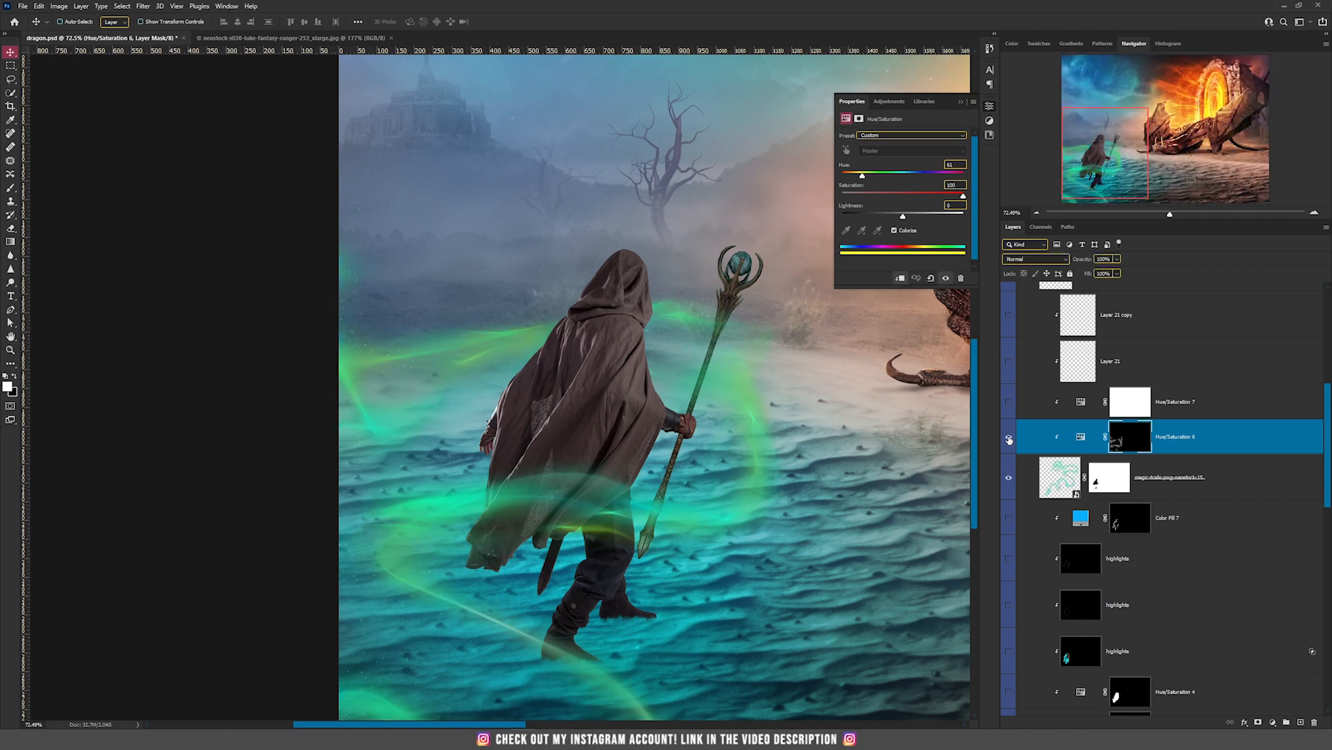
shift+click(1134, 443)
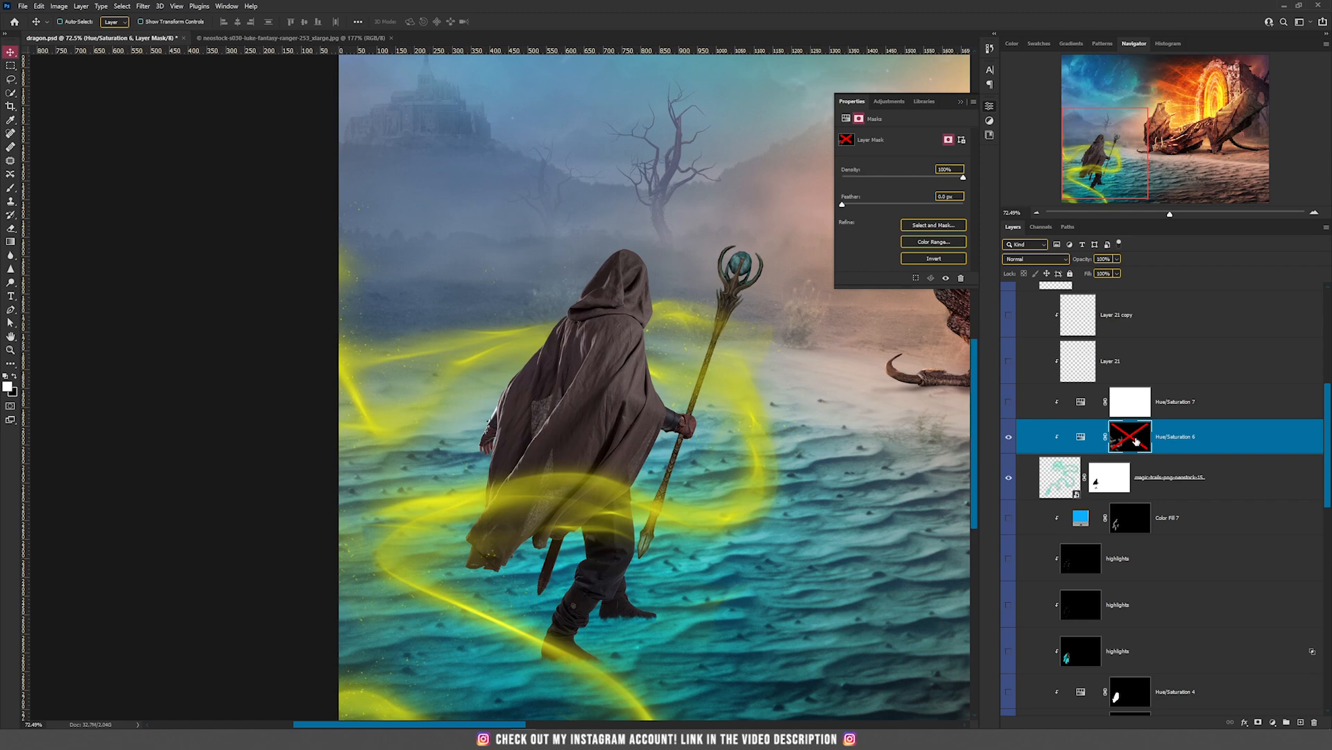
shift+click(1136, 441)
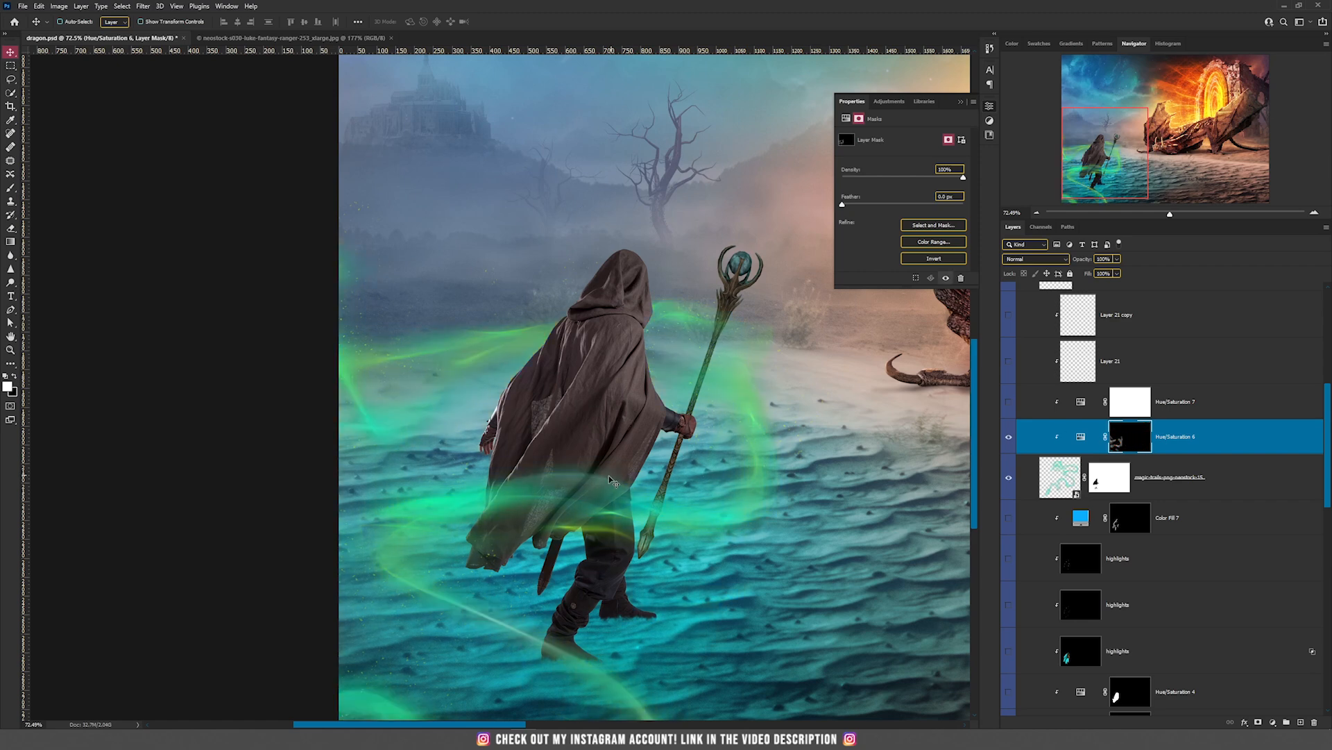
Step: Show the Hue/Saturation 7 adjustment again to colour the magic trails cyan, and select it
drag(698, 375, 674, 432)
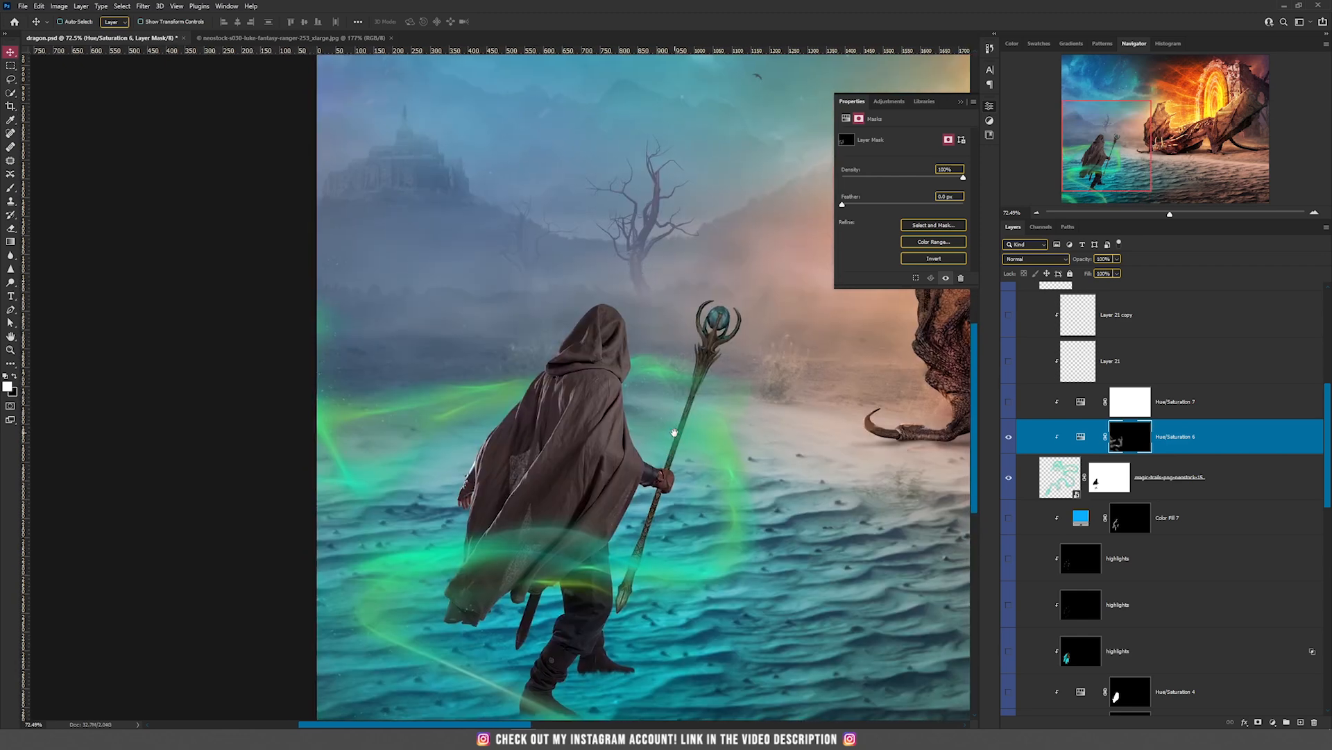
click(1006, 401)
click(1091, 410)
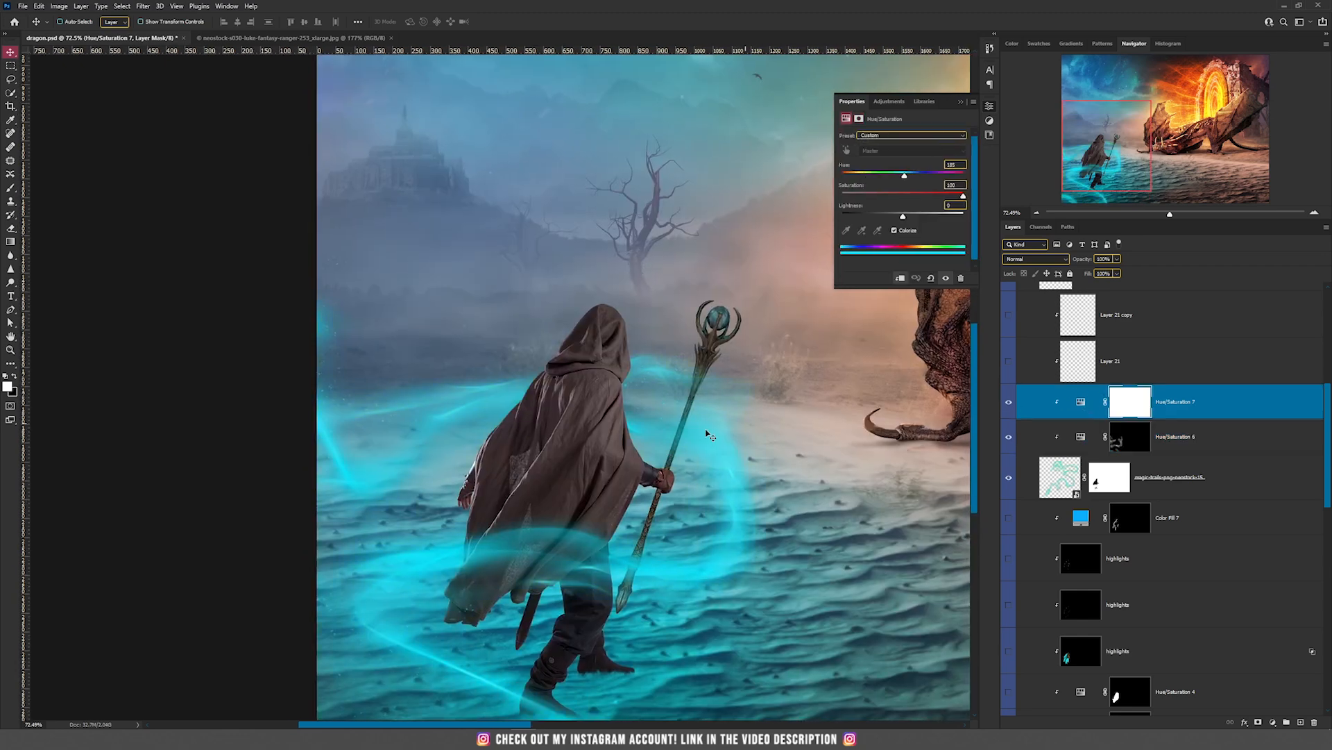
scroll(624, 458, down, 2)
scroll(625, 459, down, 1)
Step: Show the Layer 17 shadow beneath the warrior, select it, and inspect the shadow on the ground around the boots
scroll(1174, 552, down, 5)
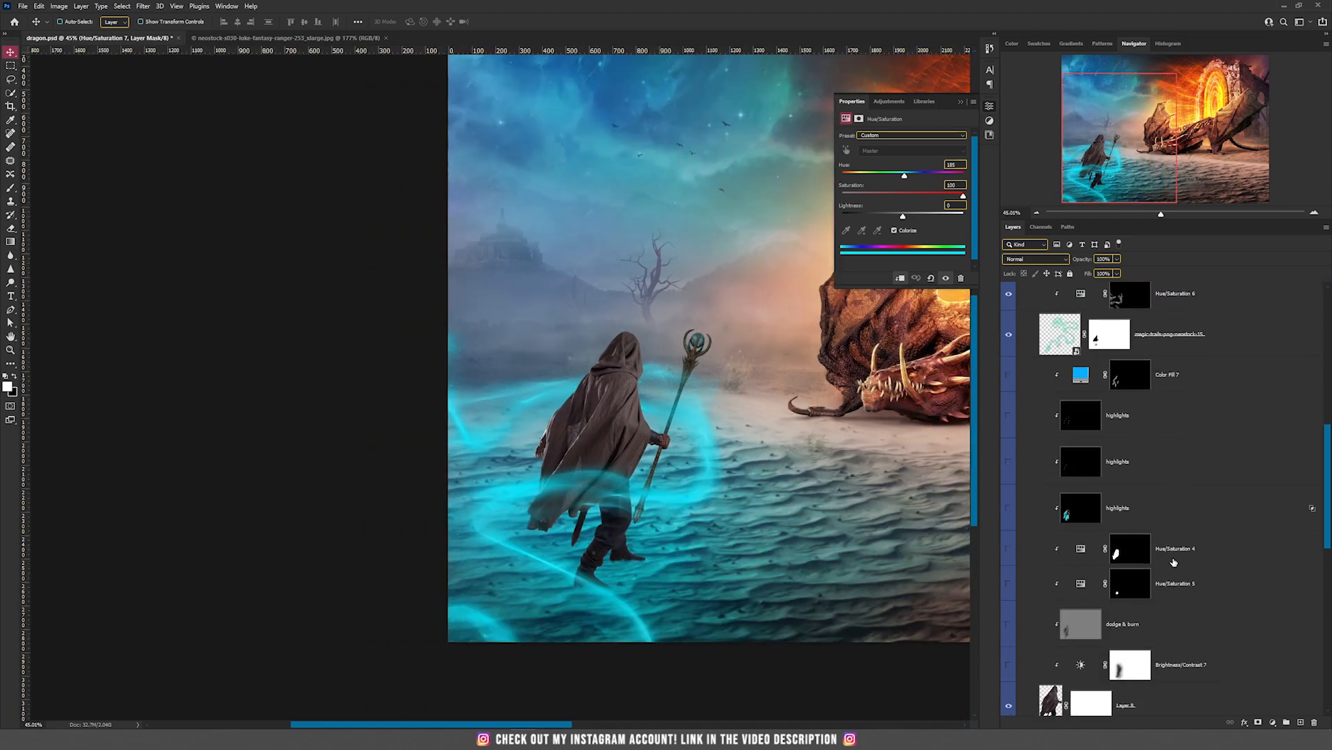
scroll(1138, 589, down, 3)
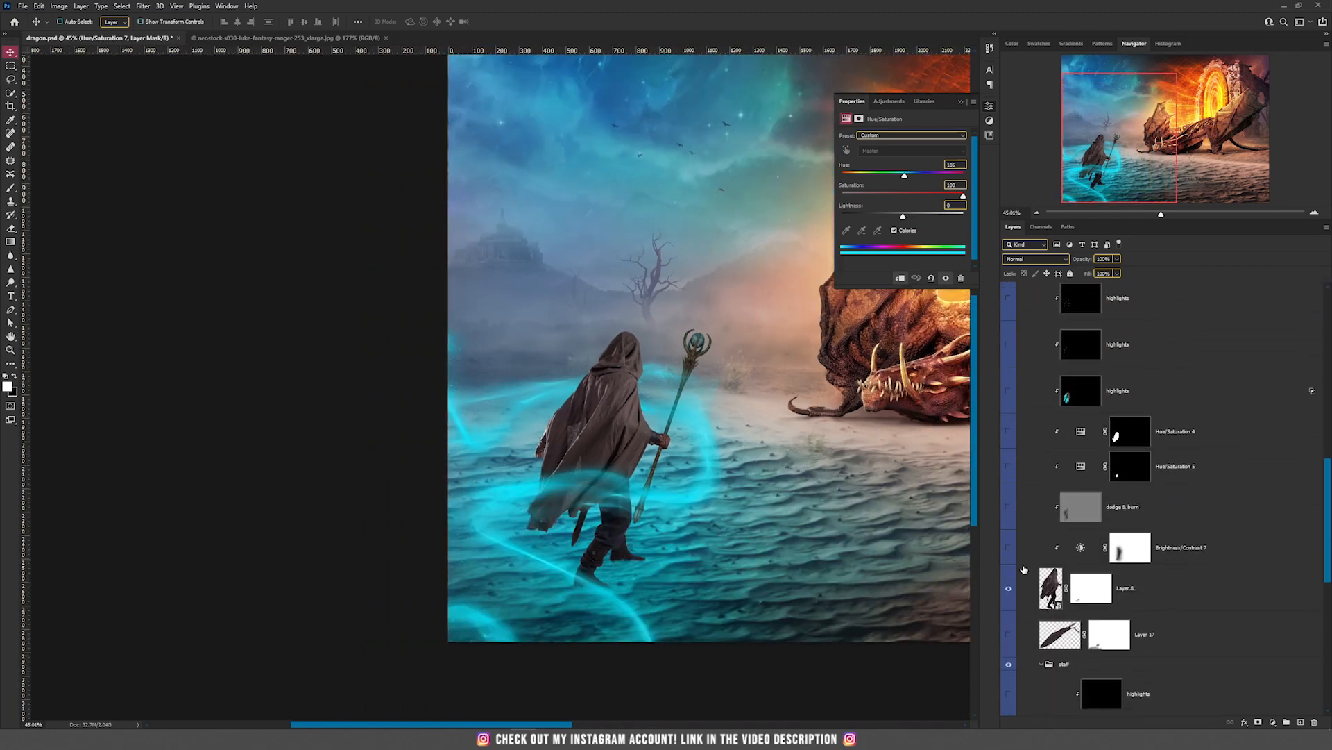
scroll(694, 561, up, 3)
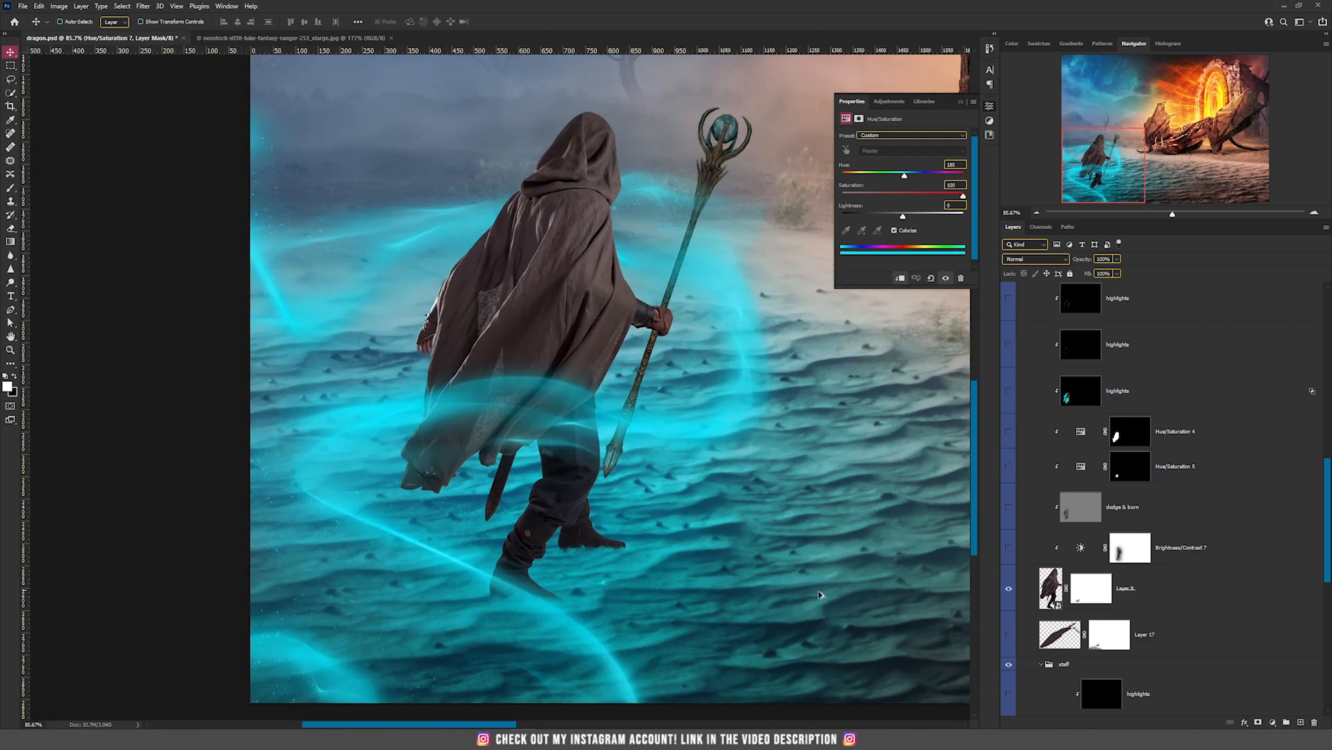
click(1008, 637)
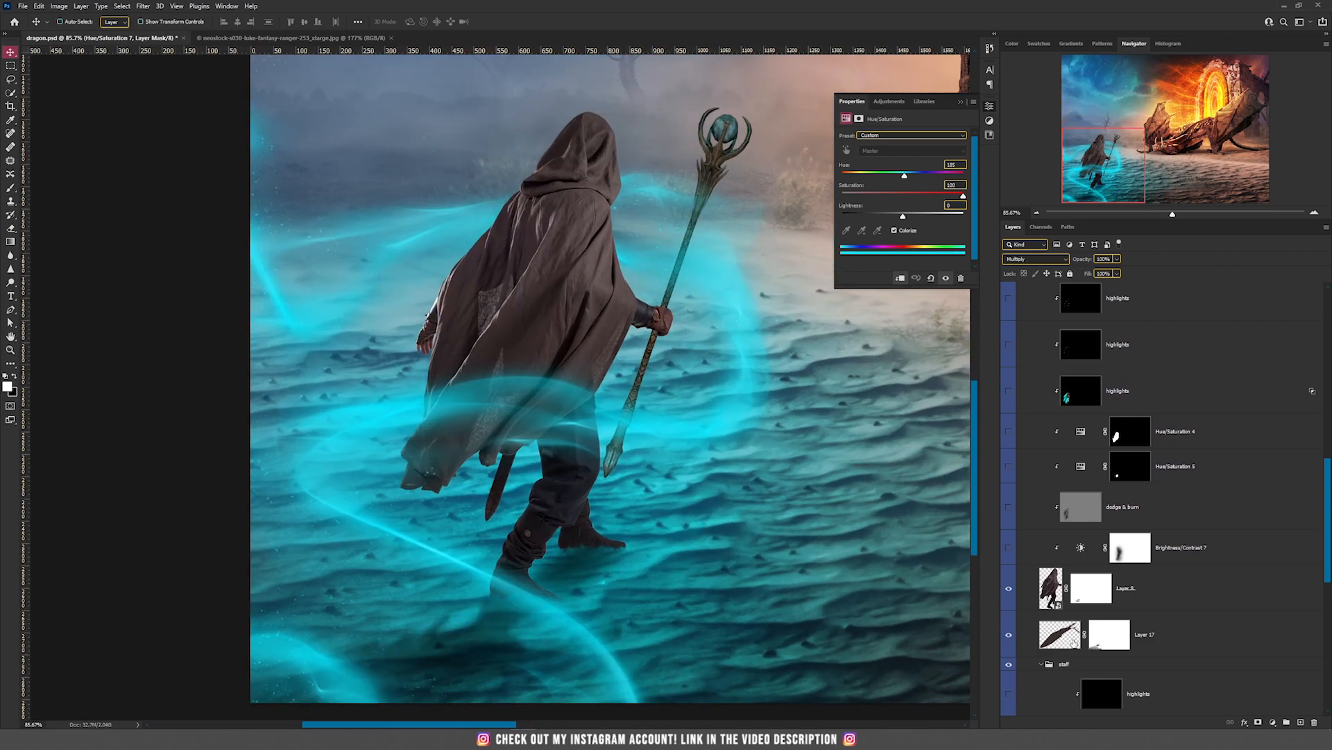
click(1145, 634)
scroll(674, 578, down, 2)
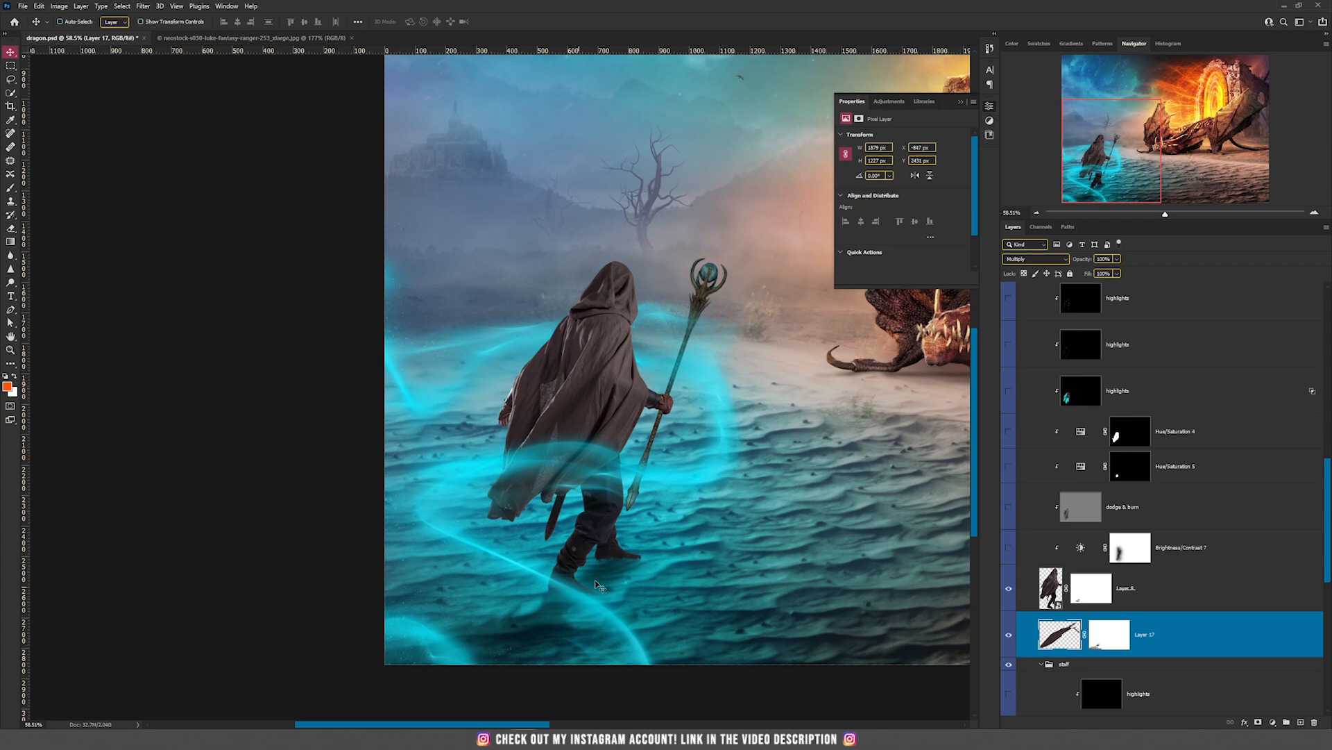
scroll(596, 583, up, 2)
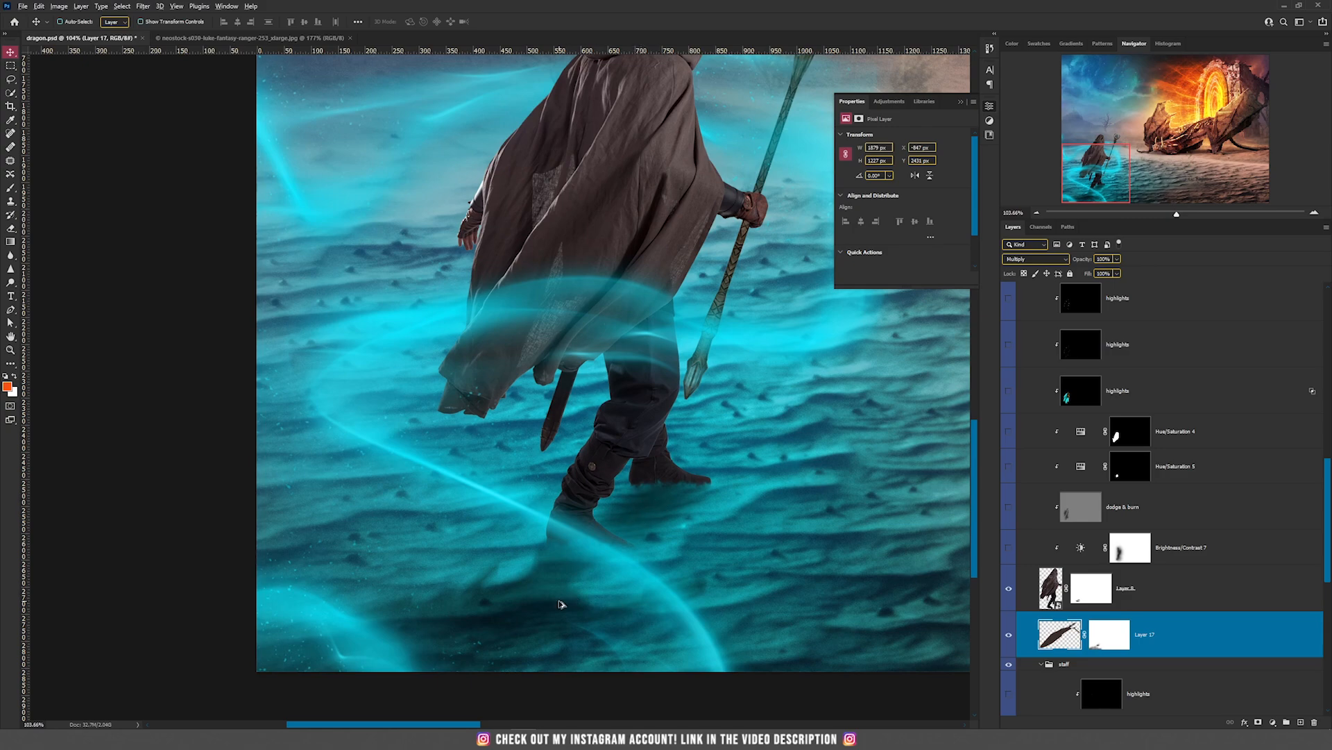
scroll(558, 604, up, 2)
scroll(530, 610, up, 2)
scroll(514, 610, down, 4)
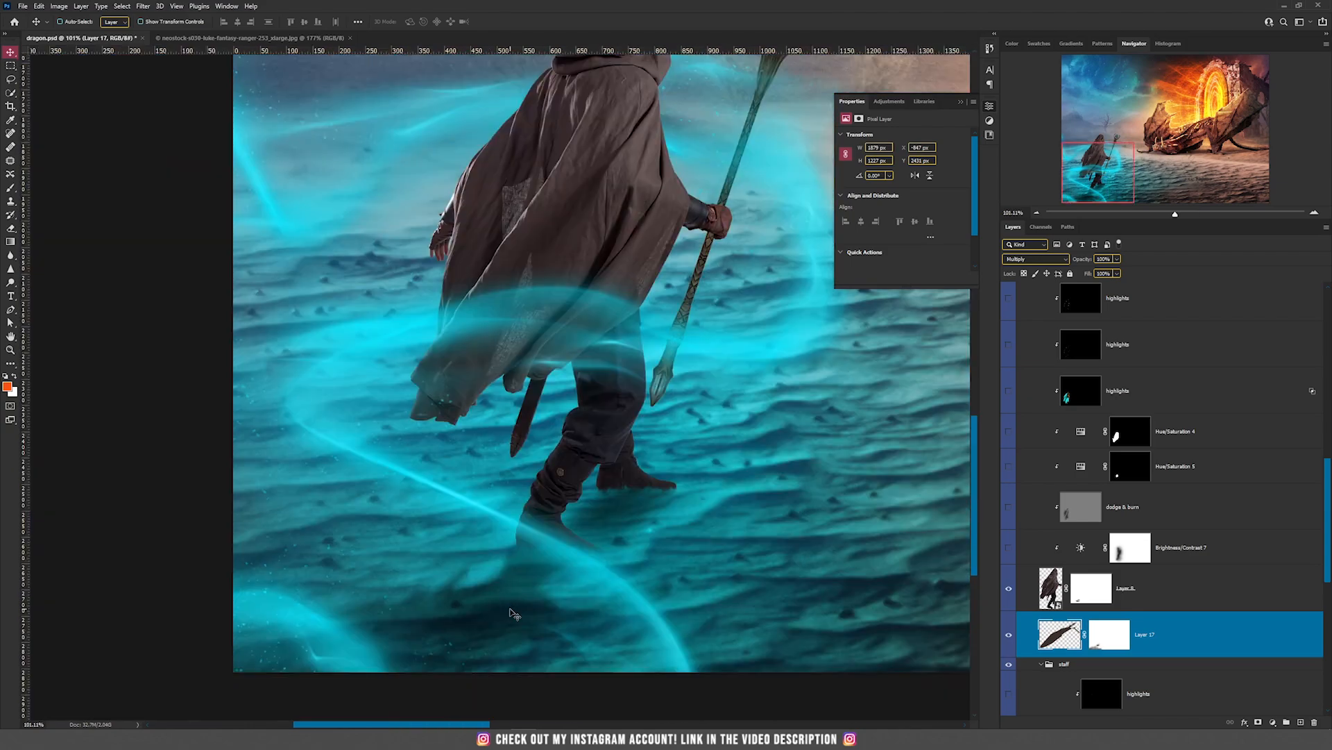
scroll(514, 613, down, 1)
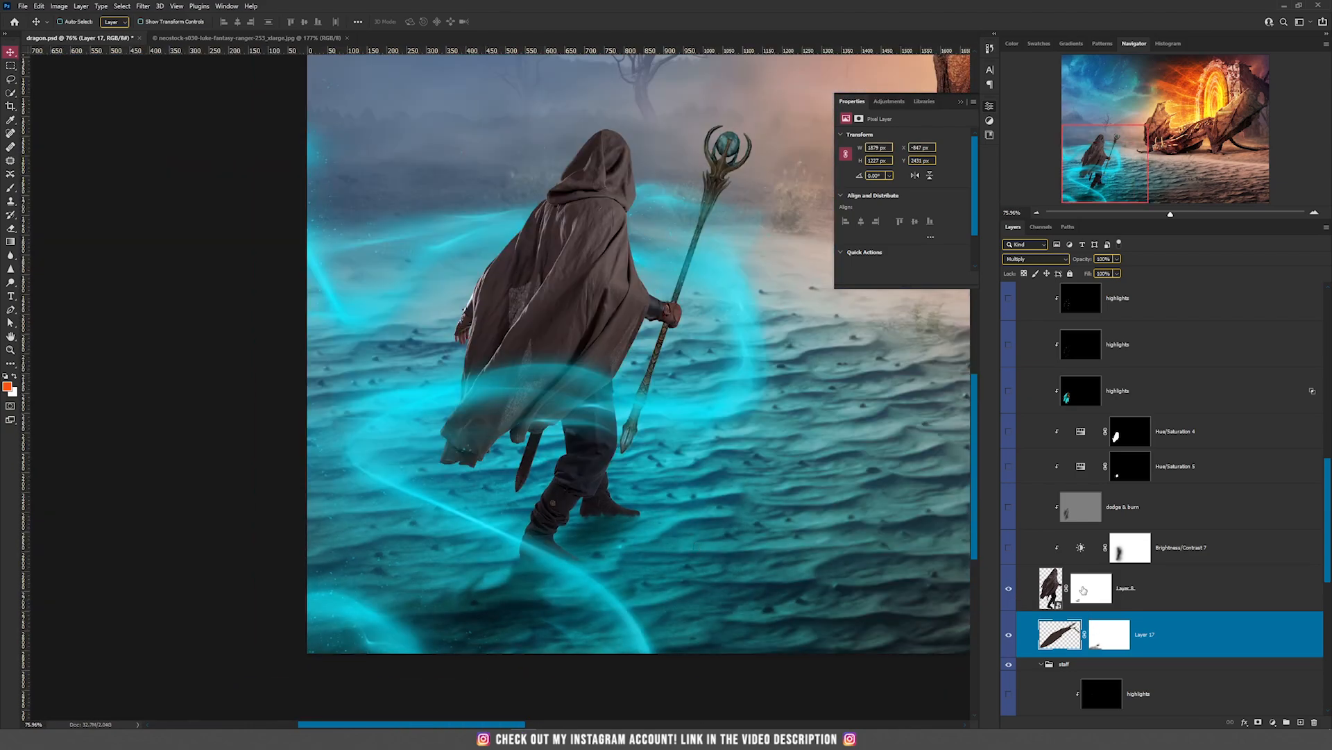
scroll(633, 376, down, 3)
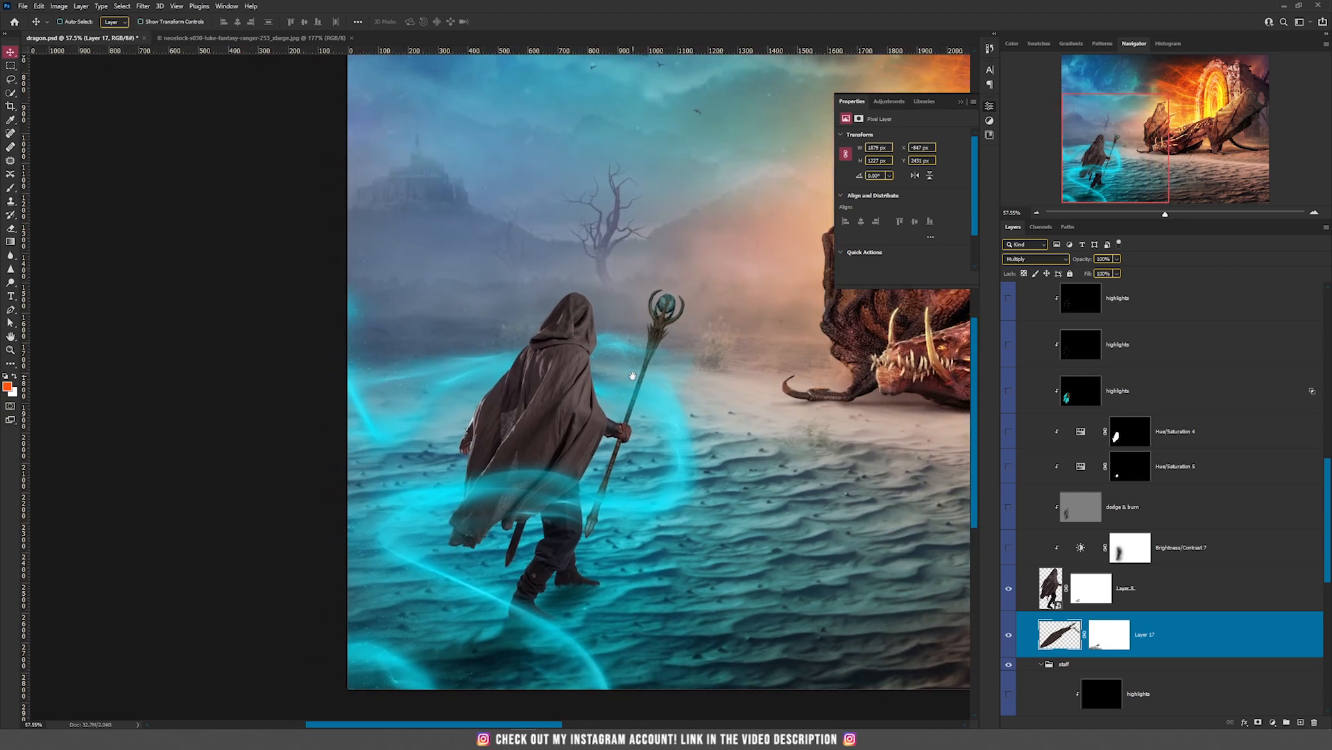
Step: Show the Brightness/Contrast 7 adjustment to darken the warrior, and compare it with its layer mask disabled and enabled
click(1009, 548)
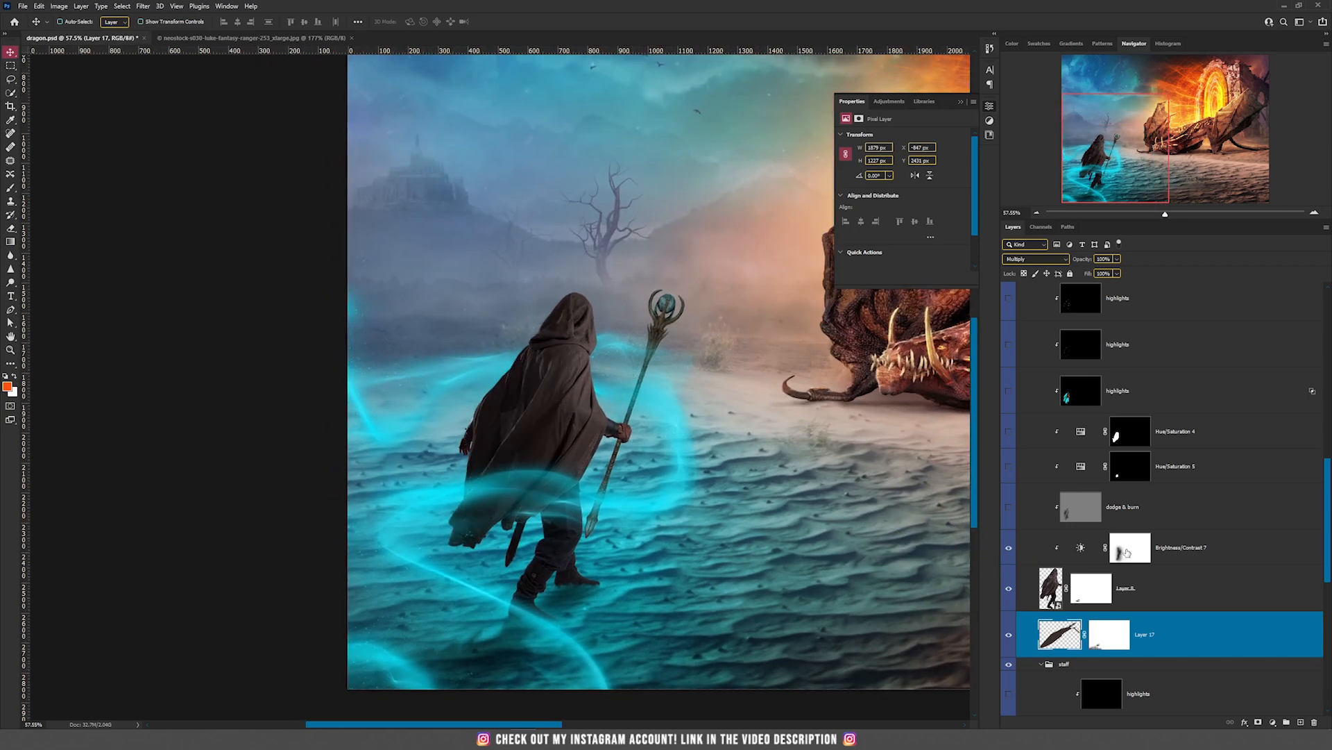
click(1080, 549)
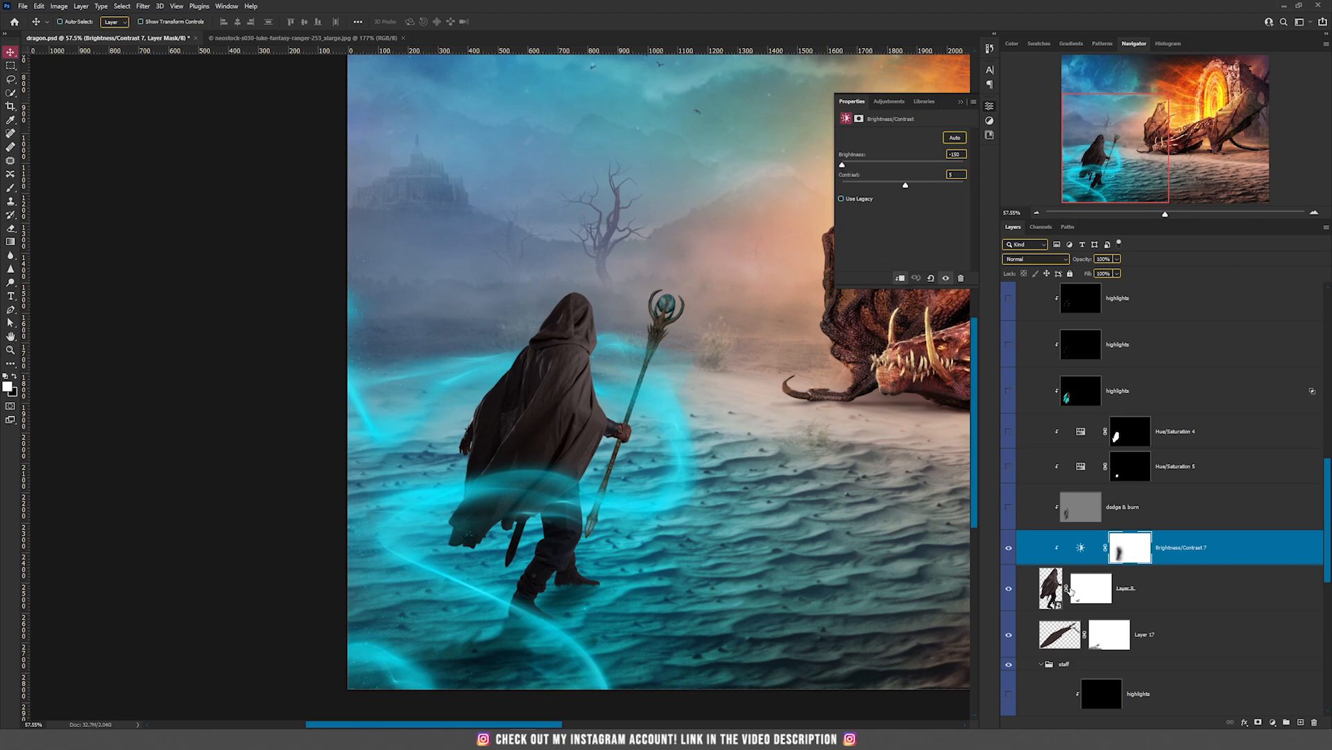
shift+click(1127, 550)
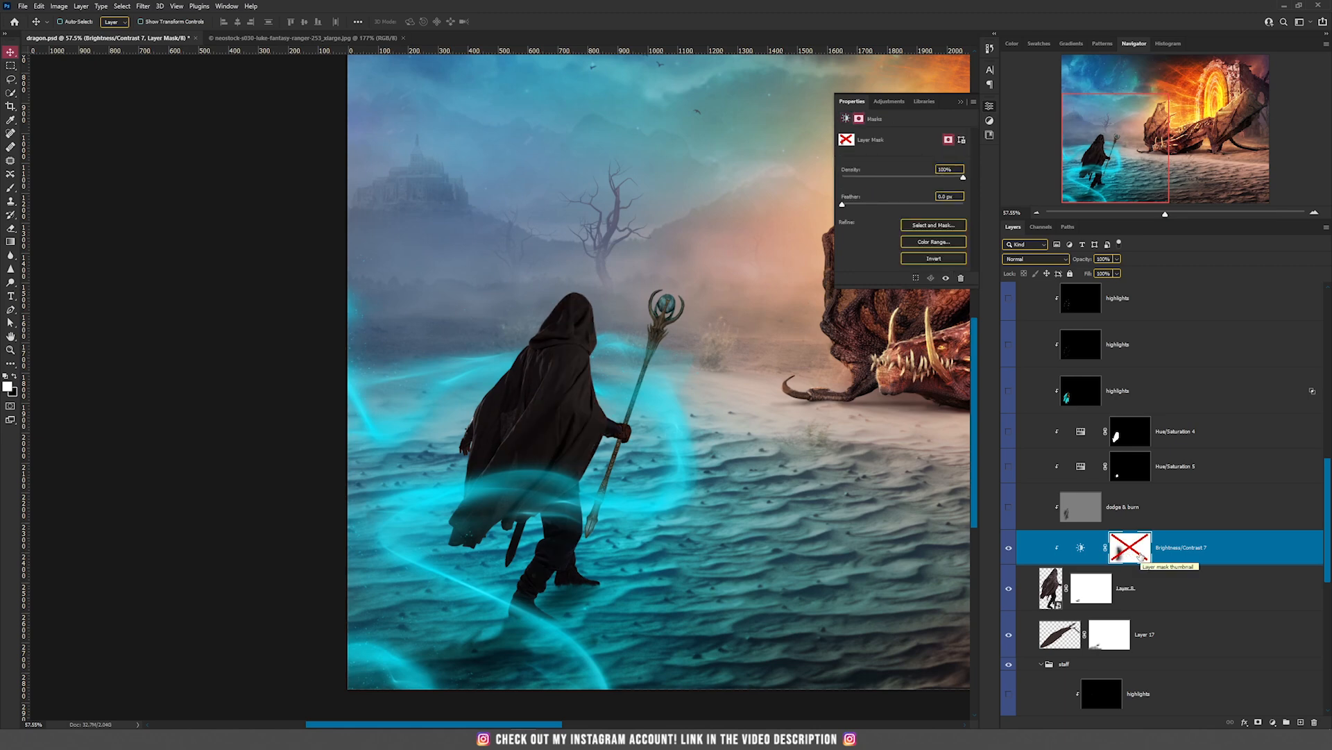
click(1088, 554)
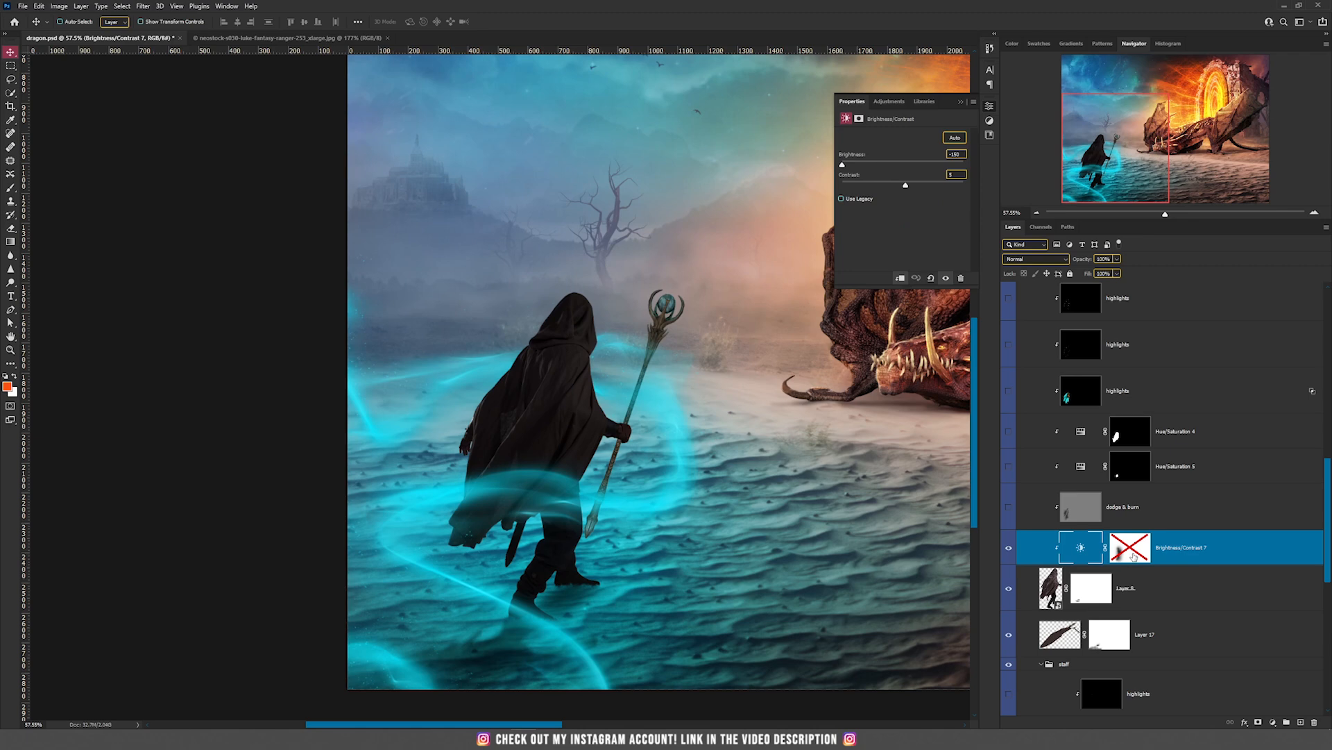
shift+click(1133, 555)
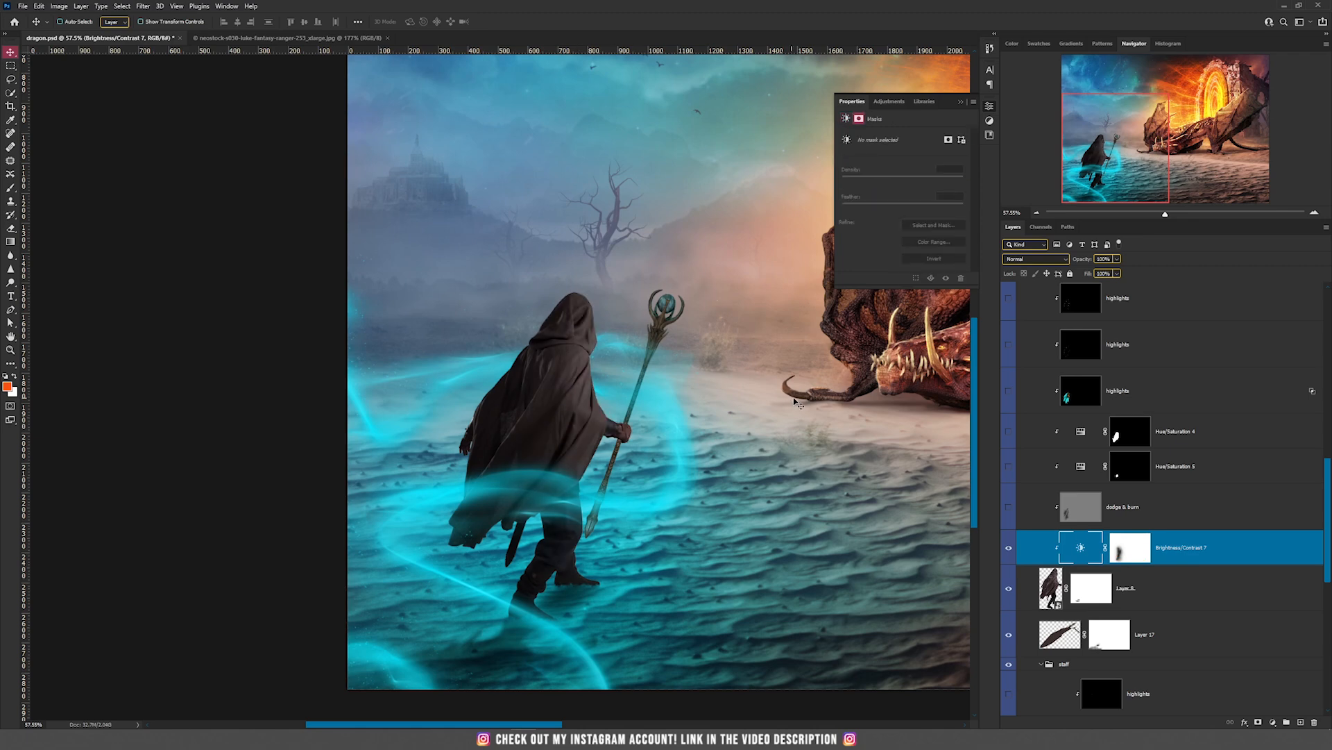
Step: Show the warrior's dodge & burn layer, select it, and compare the cloak with the layer hidden and visible
click(1008, 506)
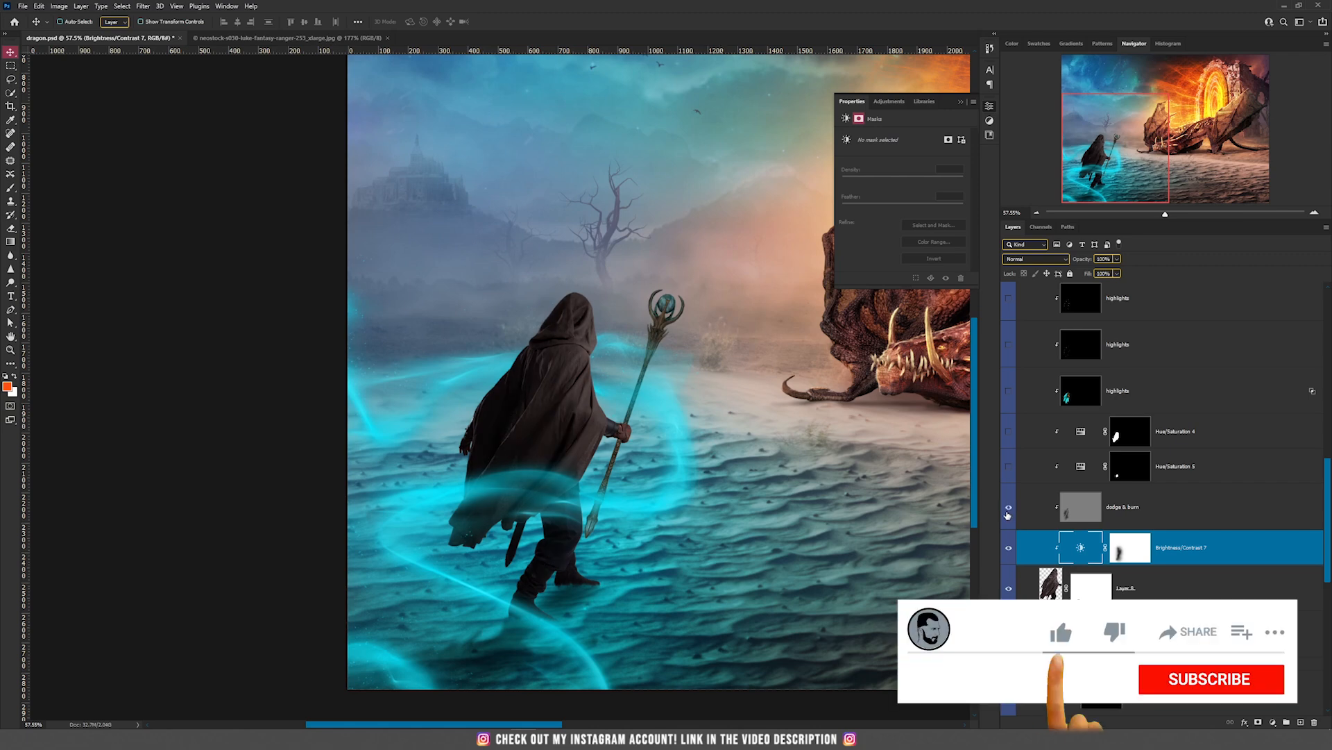
click(1125, 506)
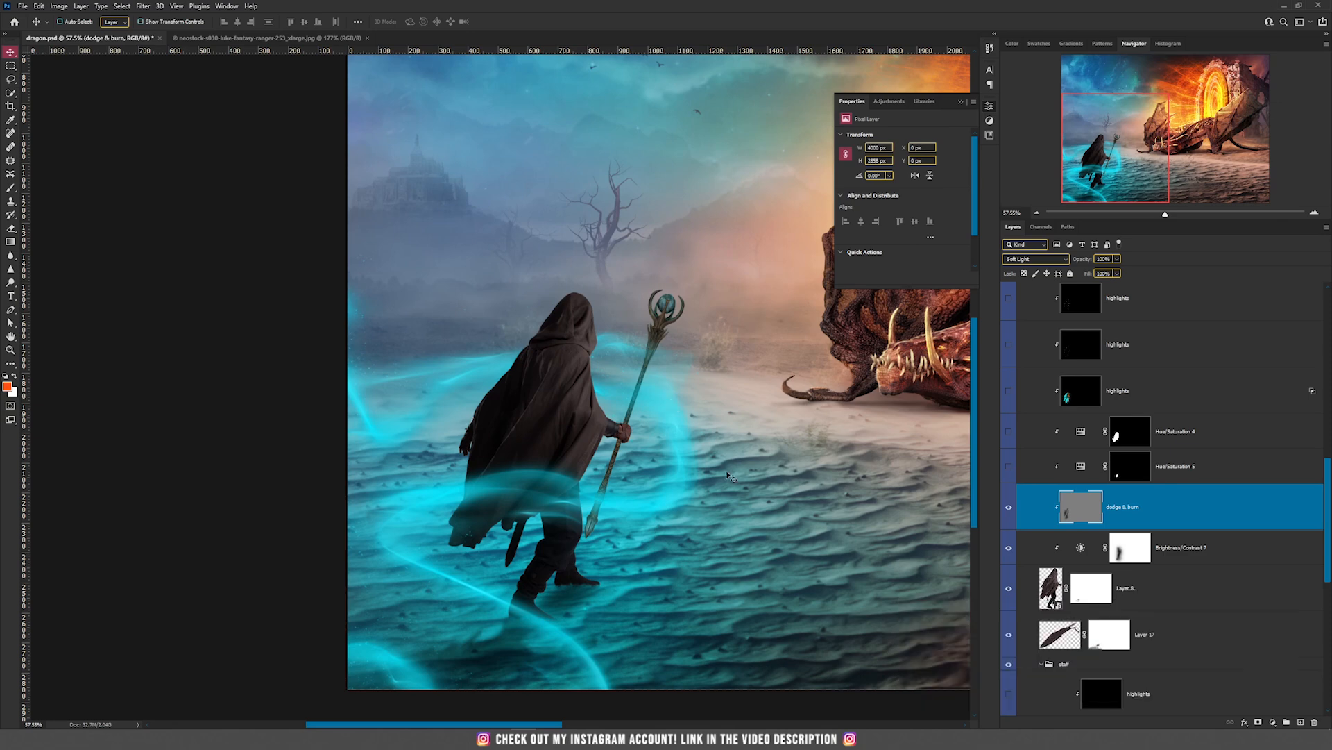
click(1010, 508)
click(1010, 509)
Step: Show the Hue/Saturation adjustment directly above the dodge & burn layer and view its settings with the warrior's legs close up
scroll(1049, 513, up, 2)
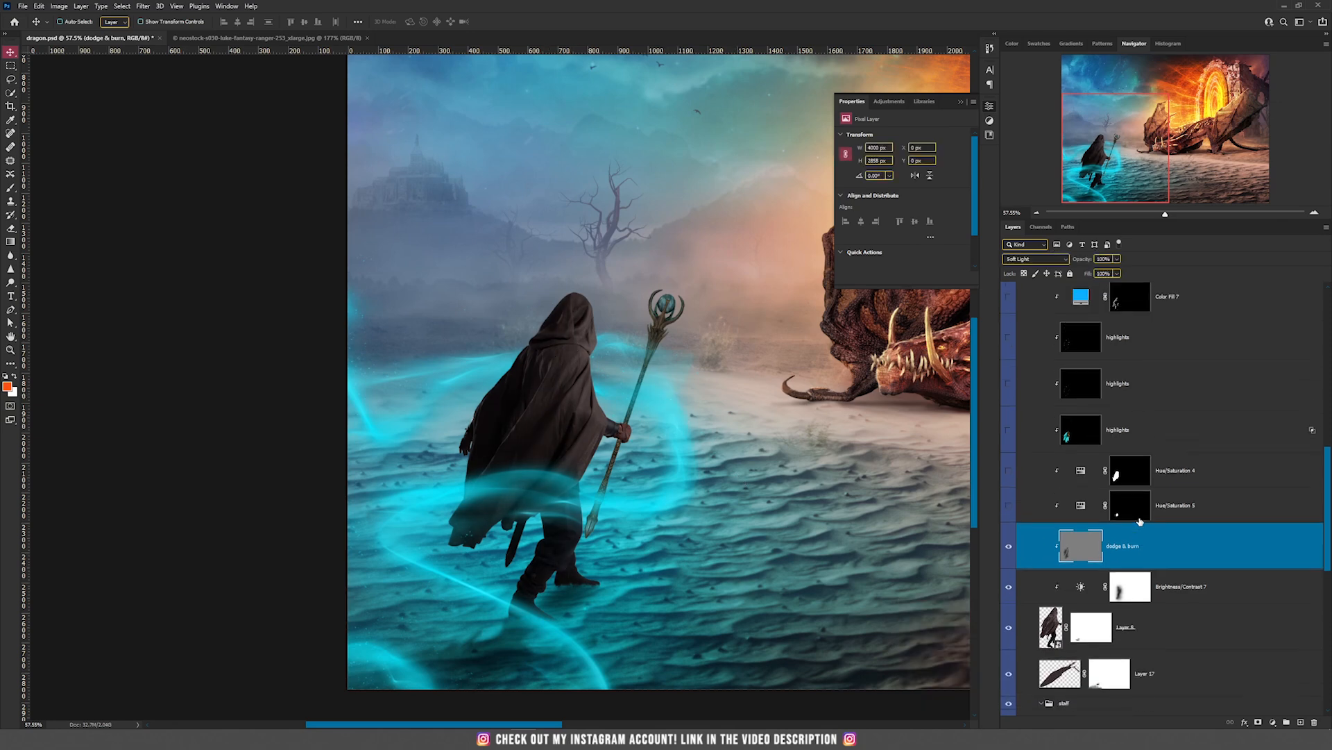
scroll(580, 564, up, 1)
scroll(579, 563, up, 2)
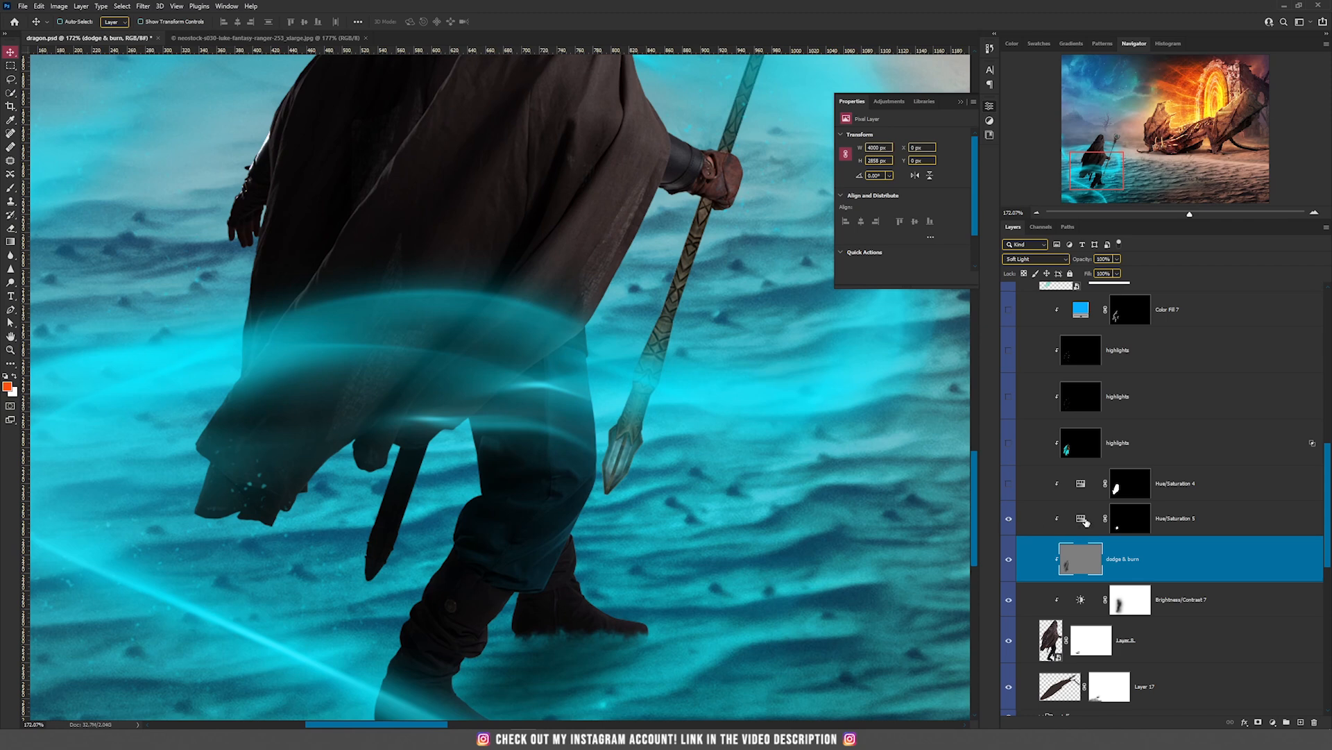
click(1086, 522)
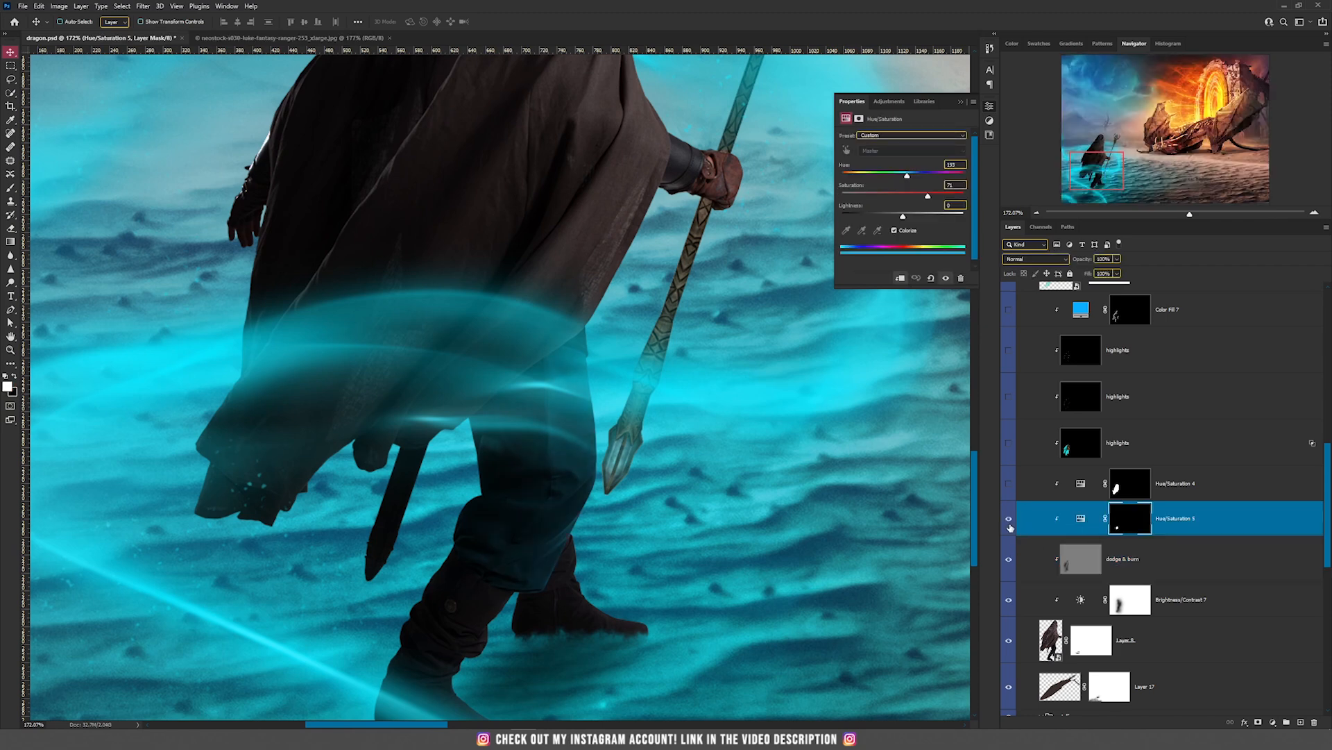
click(1083, 520)
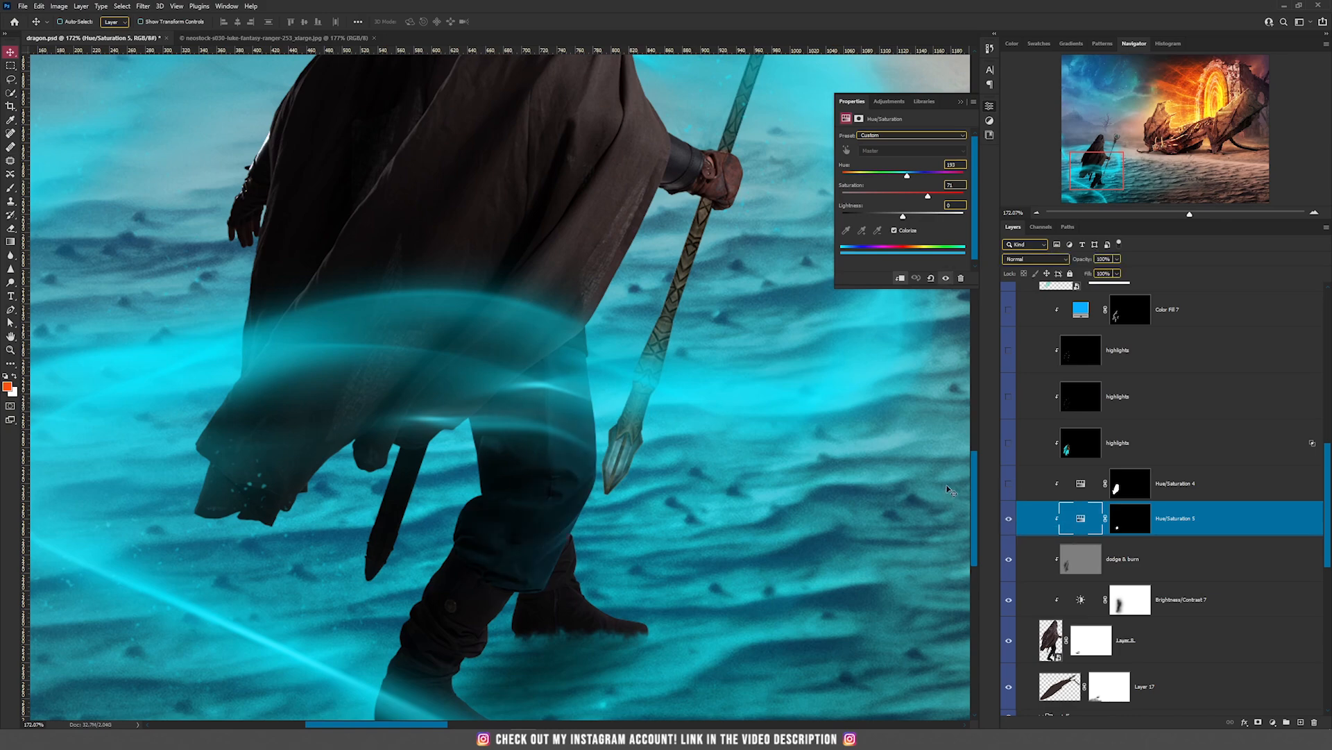
Step: Show the Hue/Saturation 4 adjustment that tints the cloak reddish, select it, and view the whole warrior
scroll(596, 412, down, 6)
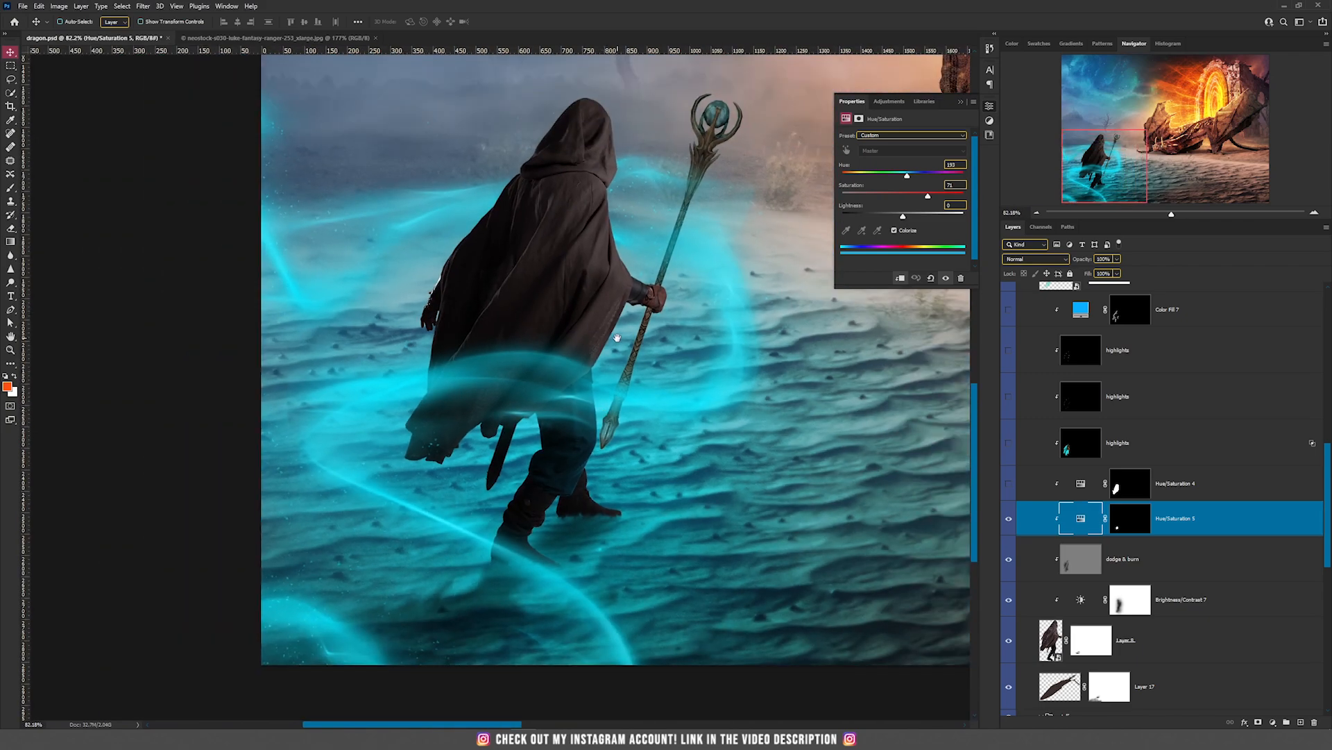
drag(616, 340, 596, 435)
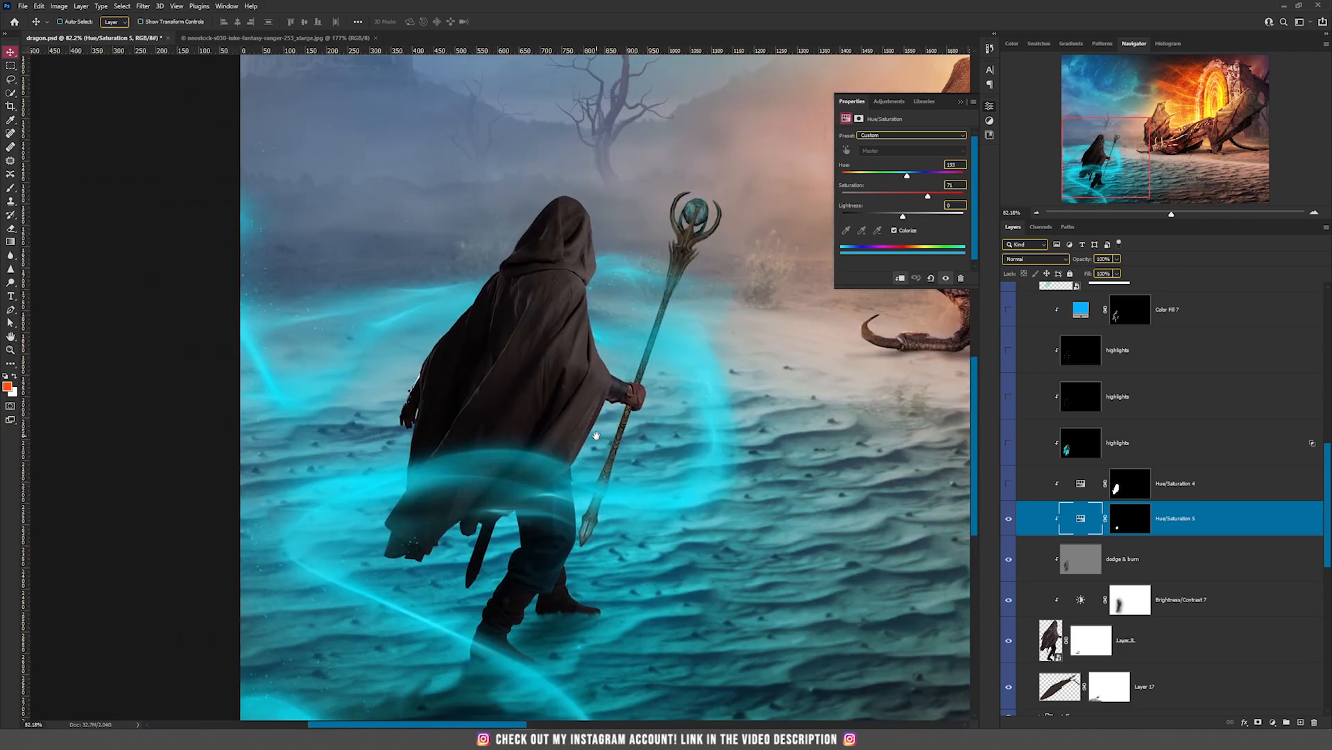
click(1009, 490)
click(1085, 491)
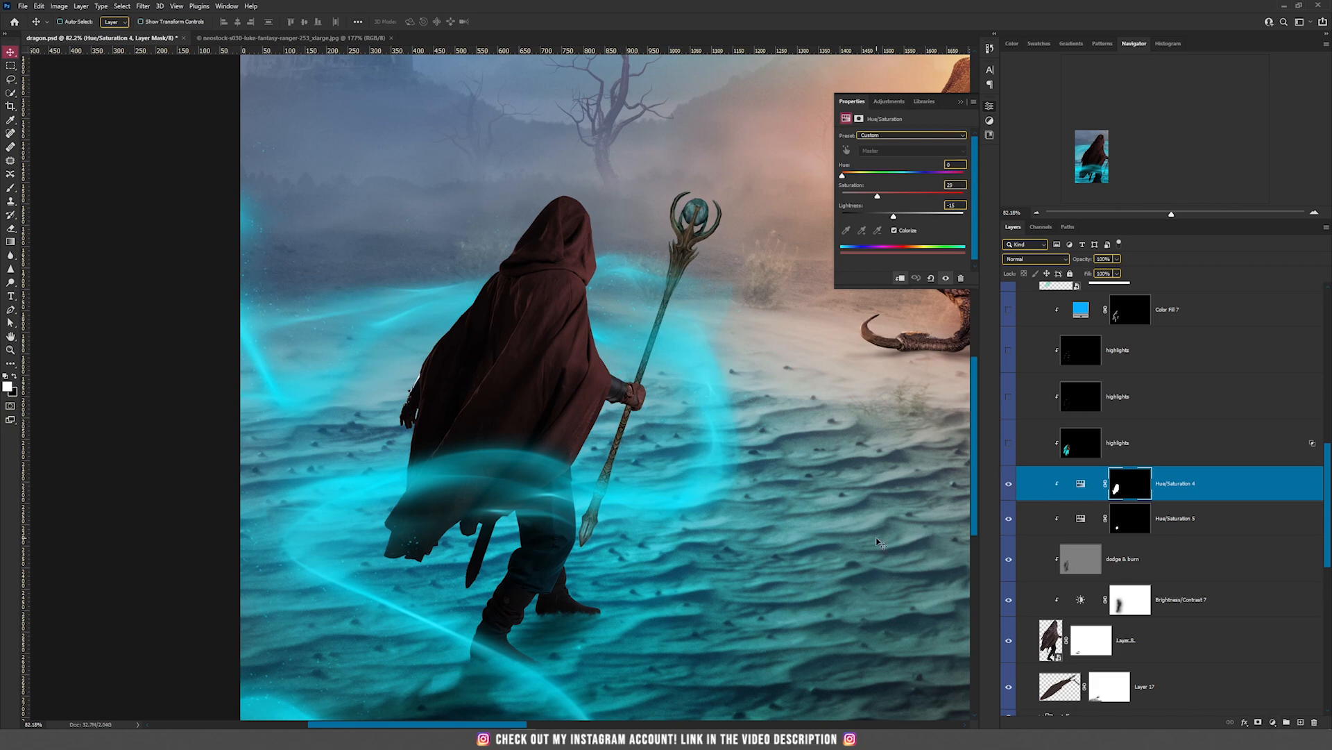
Step: Trace a closed Pen tool path around the warrior's front trouser leg below the cloak hem and convert it to a selection
key(p)
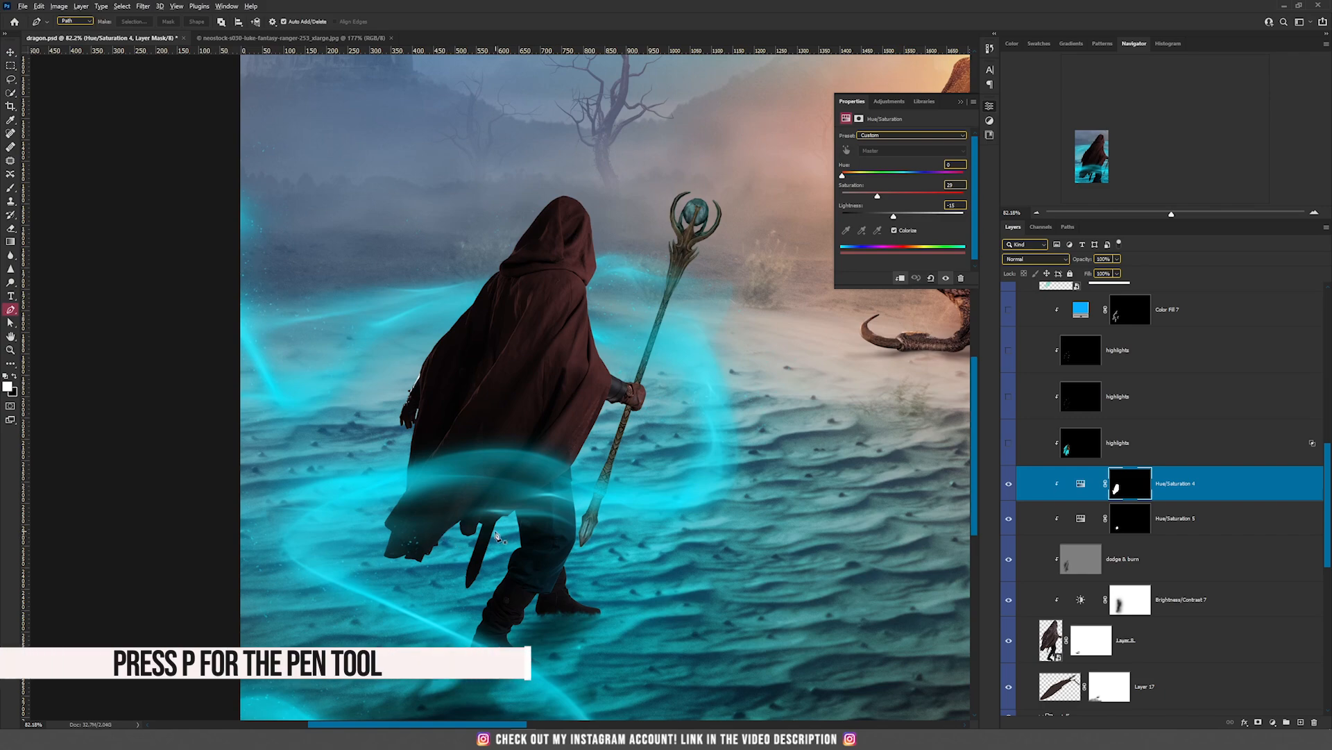
scroll(458, 519, up, 8)
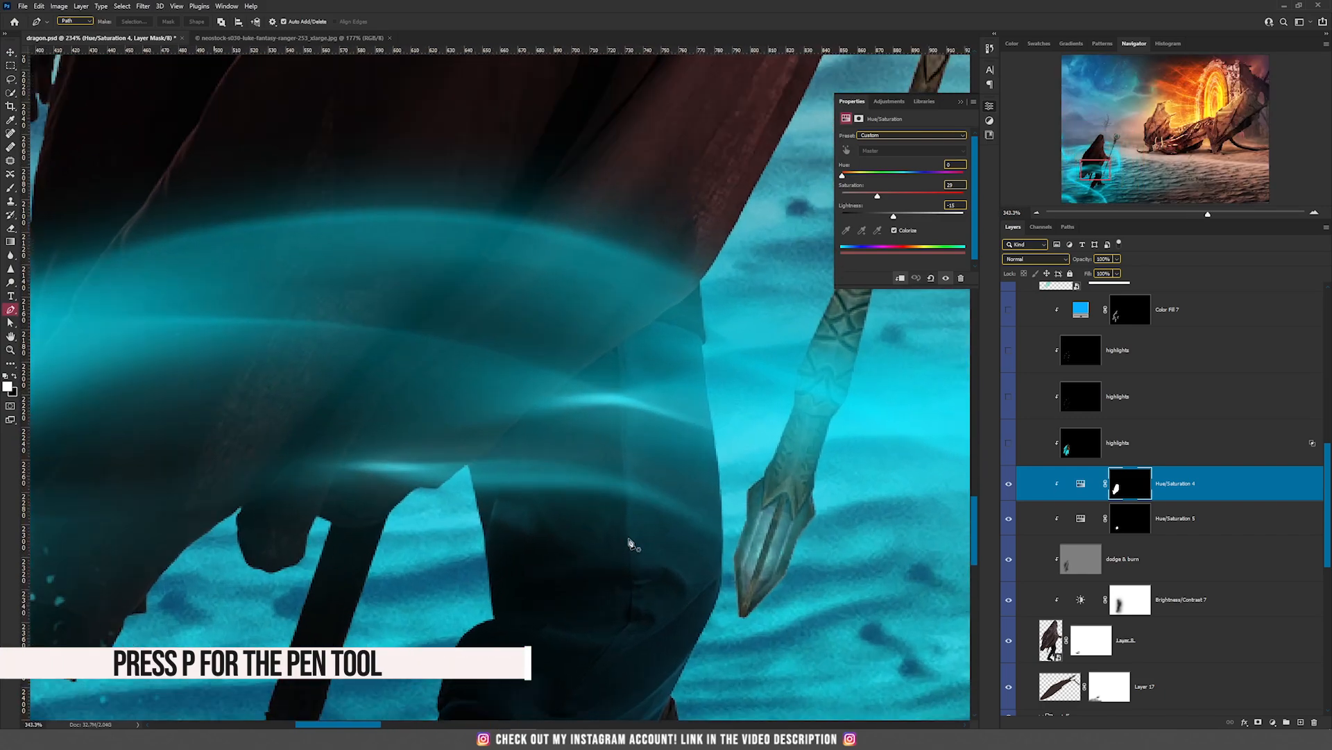
click(463, 470)
drag(566, 381, 590, 365)
drag(648, 327, 658, 322)
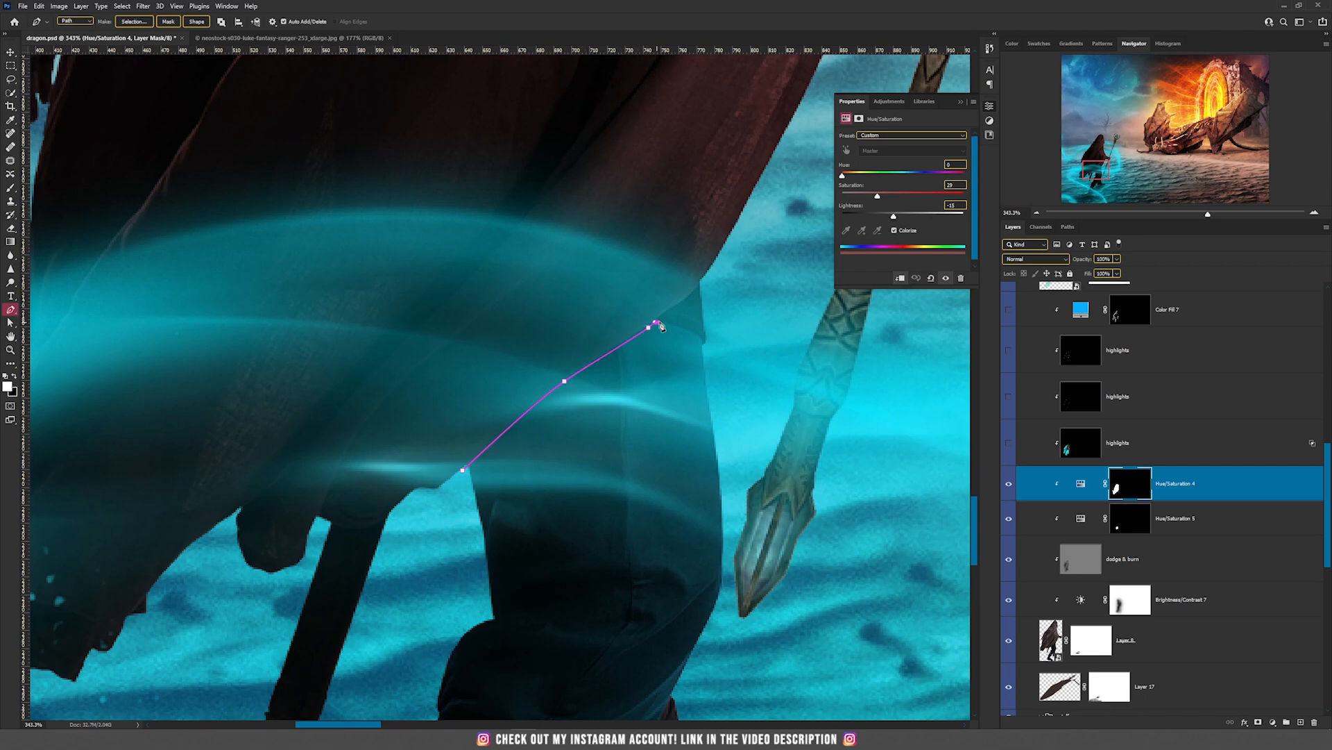
scroll(722, 361, down, 5)
click(724, 279)
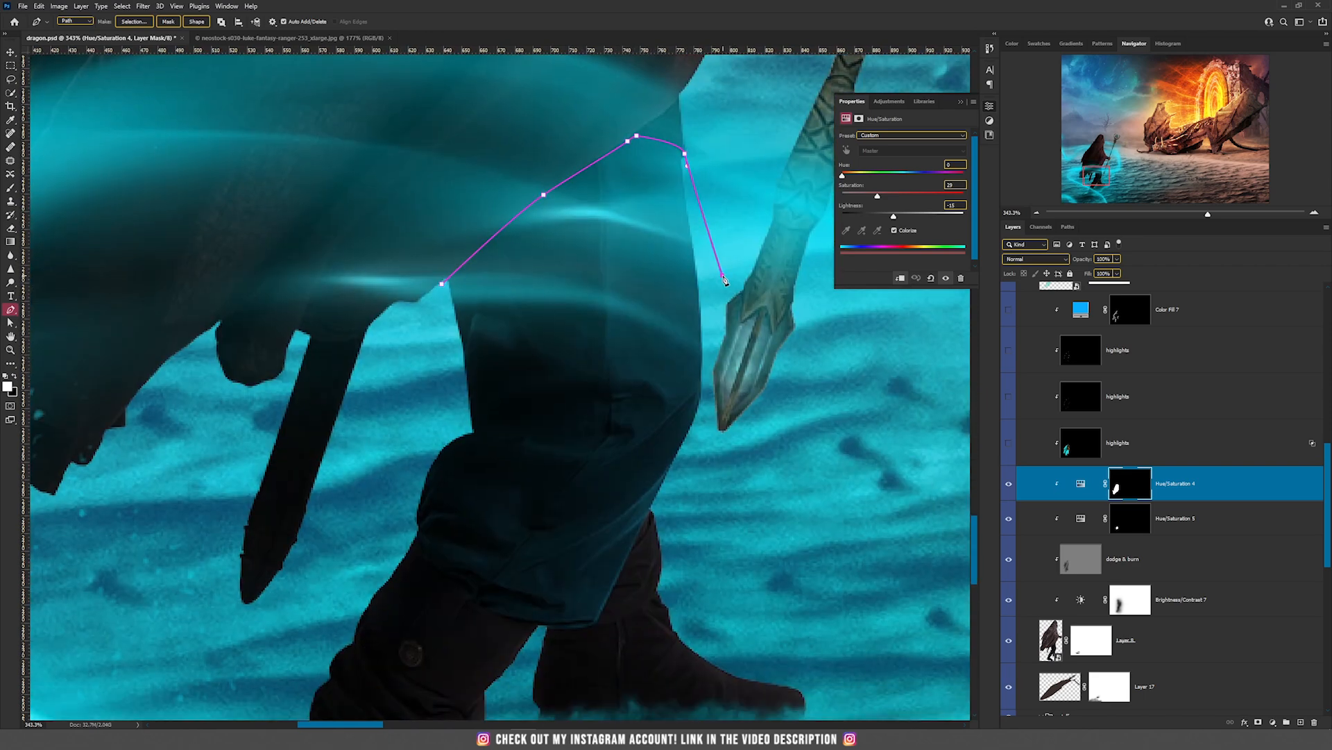
click(705, 463)
click(656, 498)
mouse_move(650, 516)
mouse_down()
mouse_move(586, 625)
mouse_move(482, 607)
mouse_move(422, 556)
mouse_move(412, 524)
mouse_move(412, 393)
mouse_up()
click(597, 623)
drag(415, 360, 429, 306)
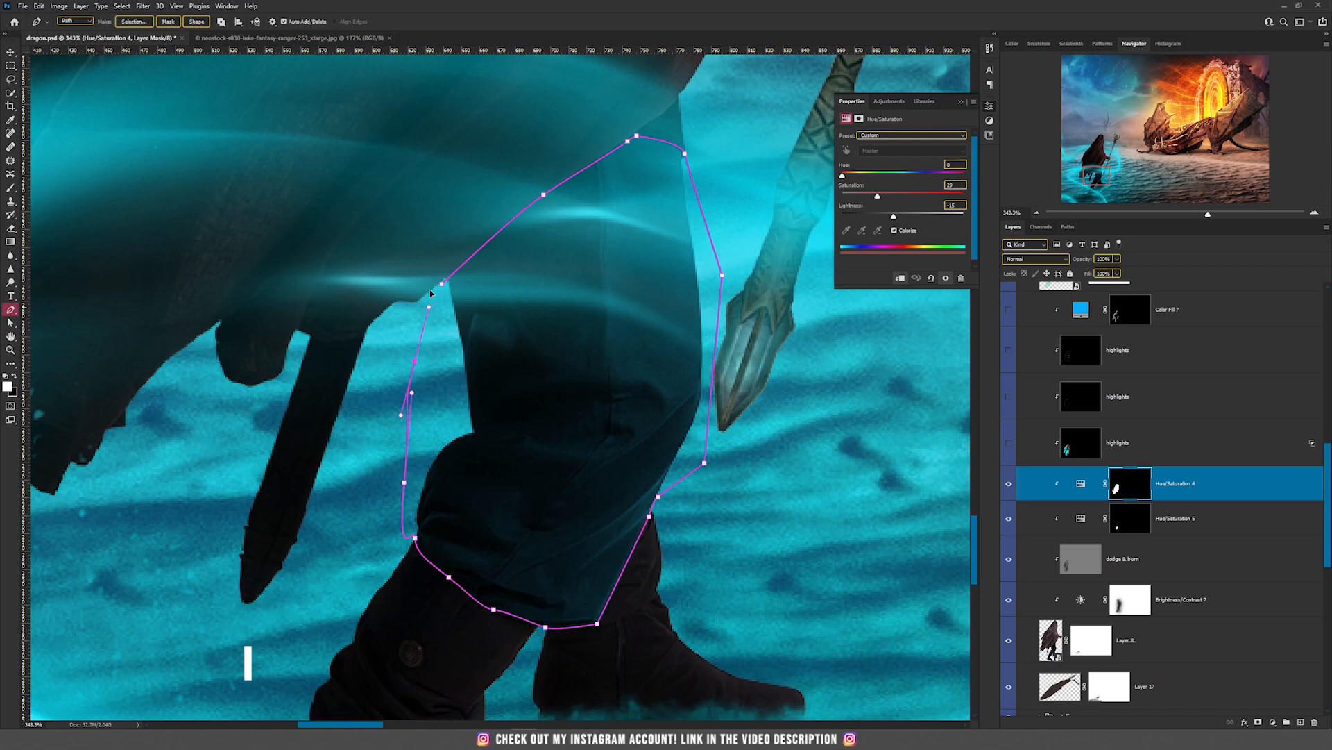
click(441, 283)
key(ctrl+Return)
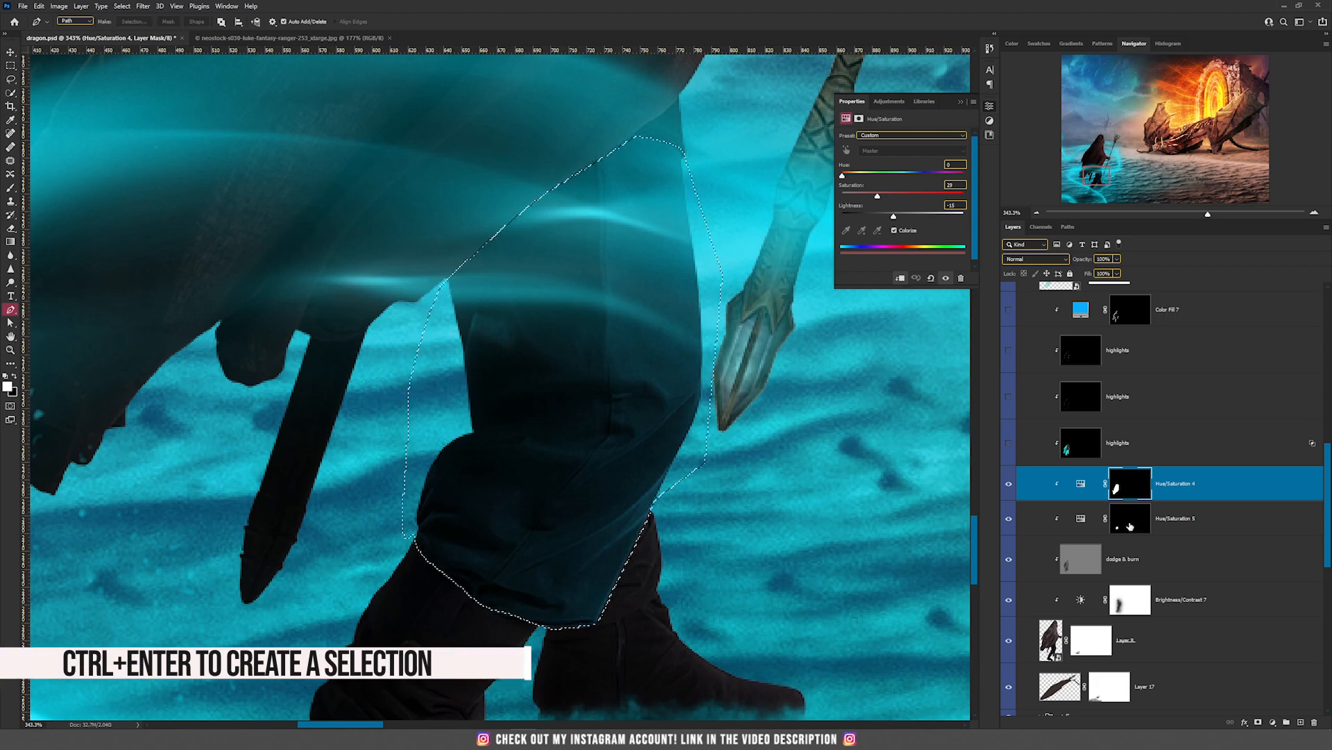
Step: Add a Hue/Saturation adjustment limited to the trouser leg selection, colorized with hue 144 and saturation 100
click(1273, 722)
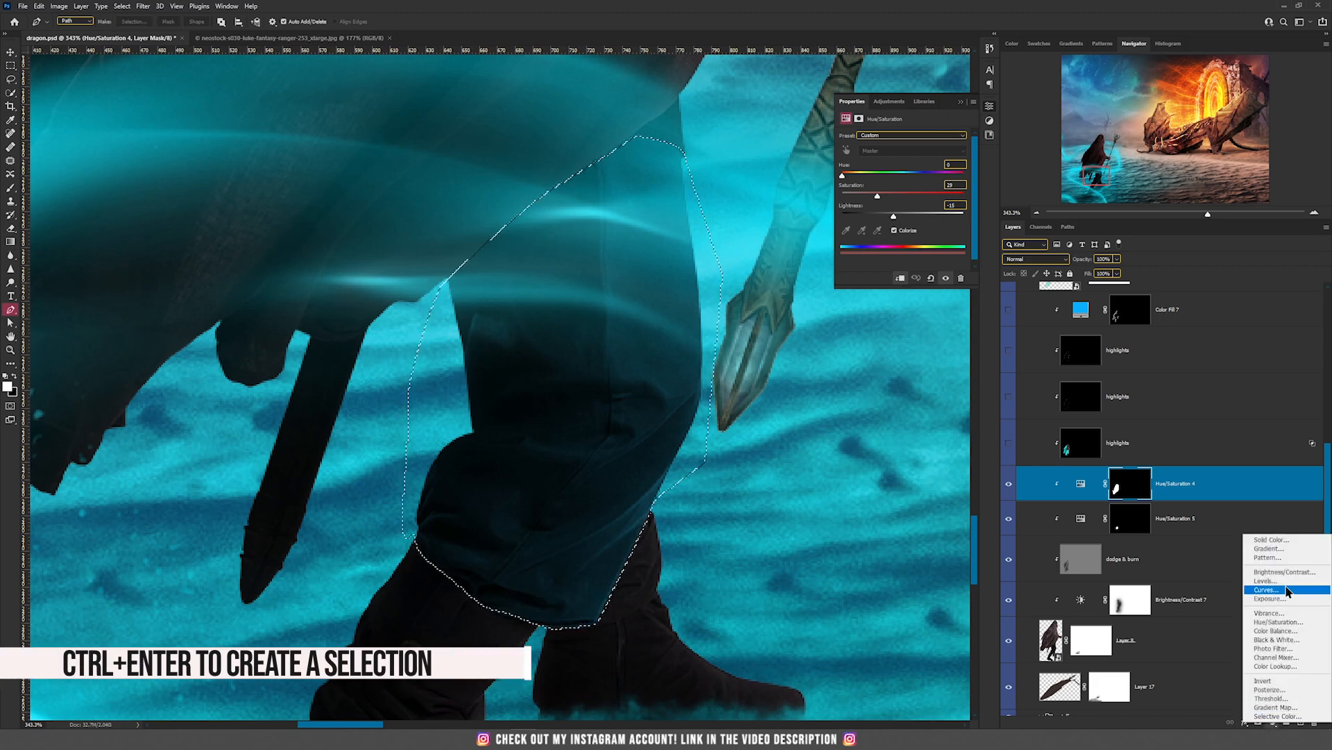
click(1290, 622)
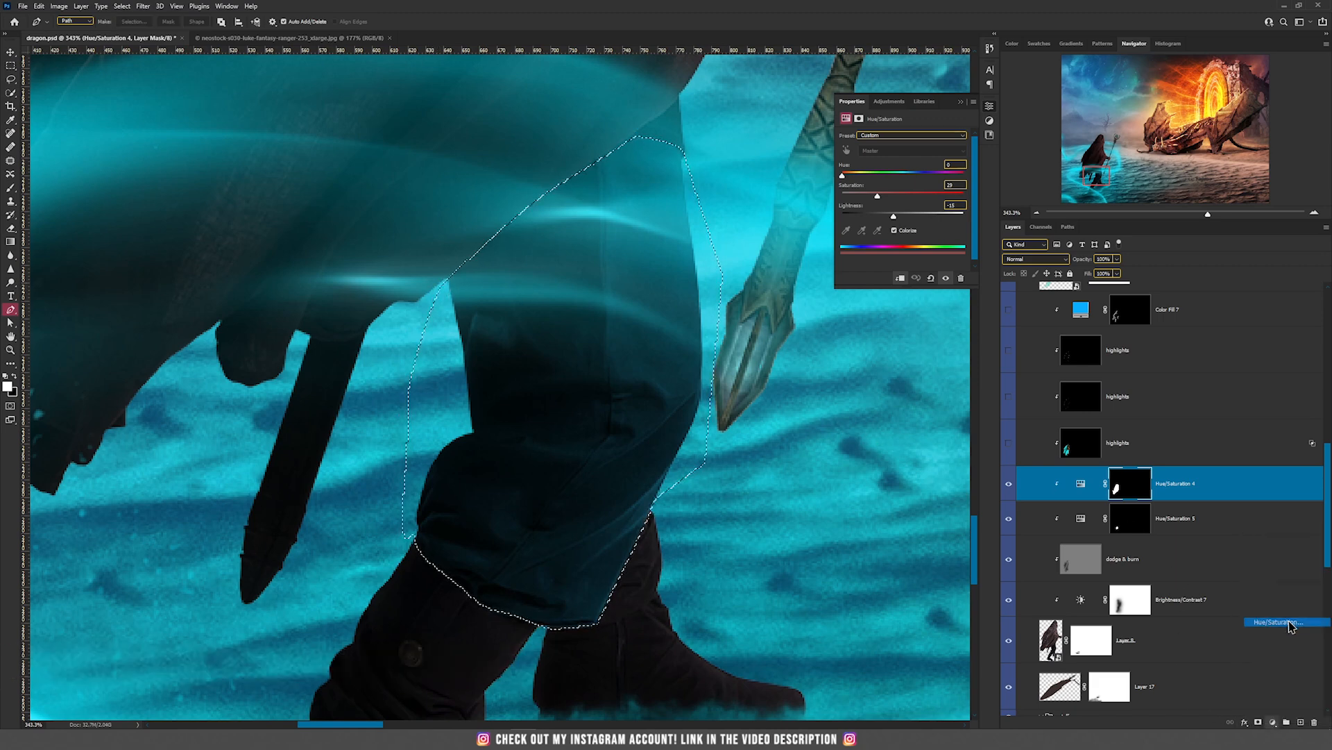
click(905, 229)
drag(907, 197, 986, 197)
mouse_move(864, 175)
mouse_down()
mouse_move(943, 177)
mouse_move(854, 182)
mouse_up()
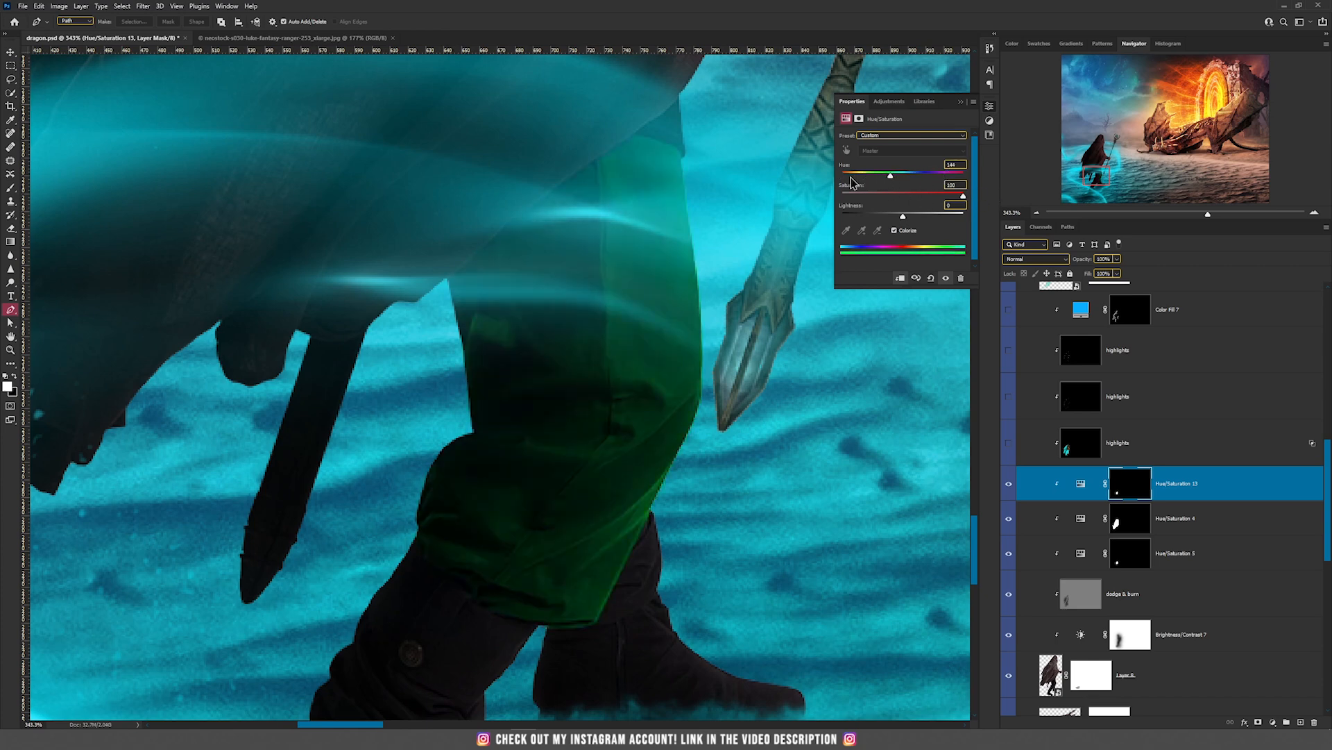
Step: Delete the trial green Hue/Saturation adjustment on the trouser leg and return to the Move tool
scroll(562, 548, down, 6)
key(v)
key(Delete)
drag(577, 361, 549, 392)
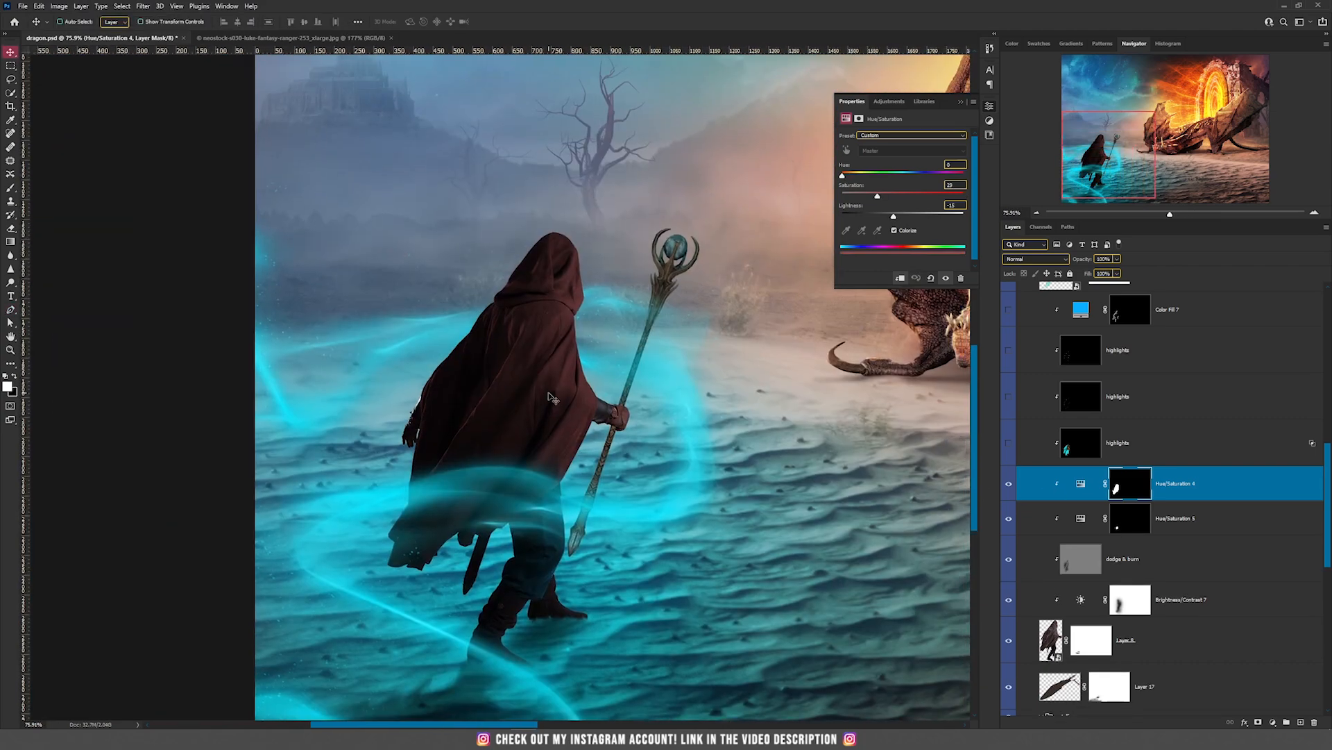
Step: Show the highlights layer directly above Hue/Saturation 4, select it, and compare the warrior with it hidden and visible
click(1009, 444)
click(1086, 446)
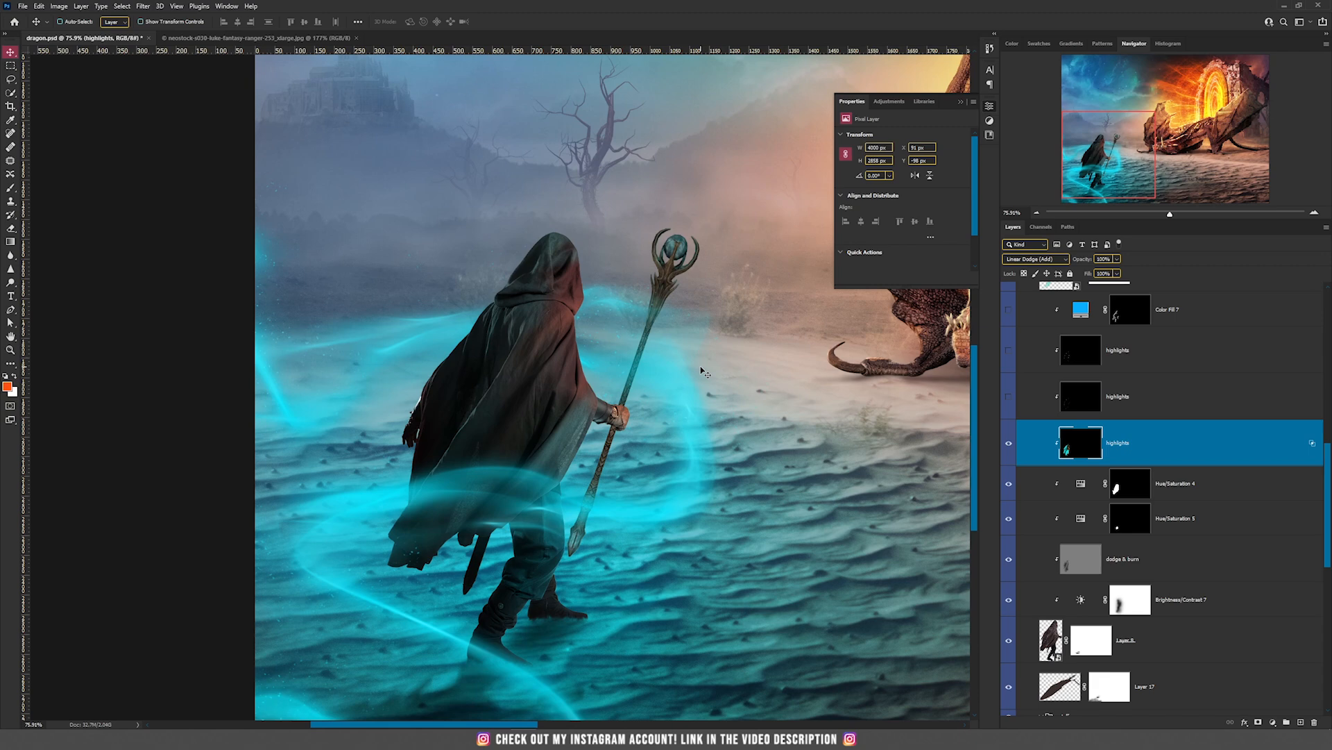
click(1009, 442)
click(1009, 443)
Step: Show and select the middle highlights layer, and view the warrior together with the dragon
click(1086, 396)
drag(670, 347, 548, 376)
drag(777, 372, 466, 359)
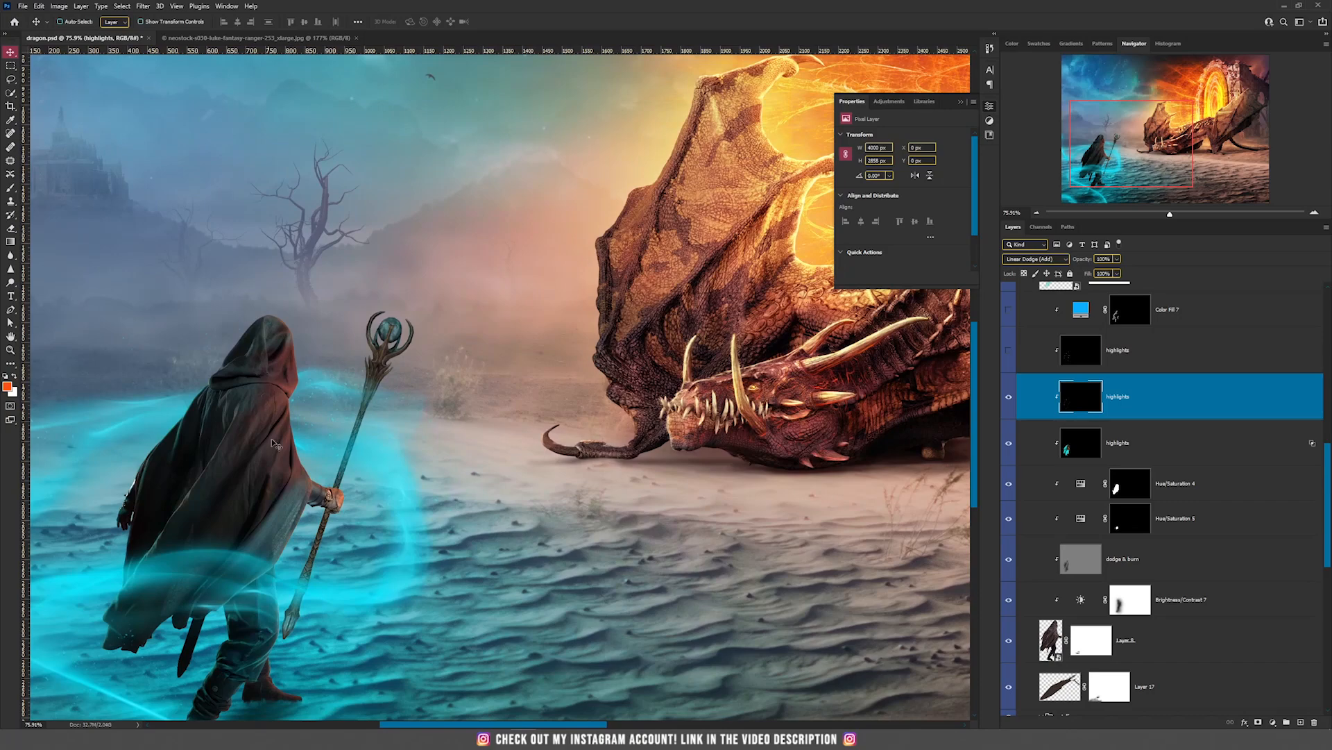
Step: Show and select the uppermost highlights layer, and examine the rim light on the dragon's wing and the warrior
click(1009, 350)
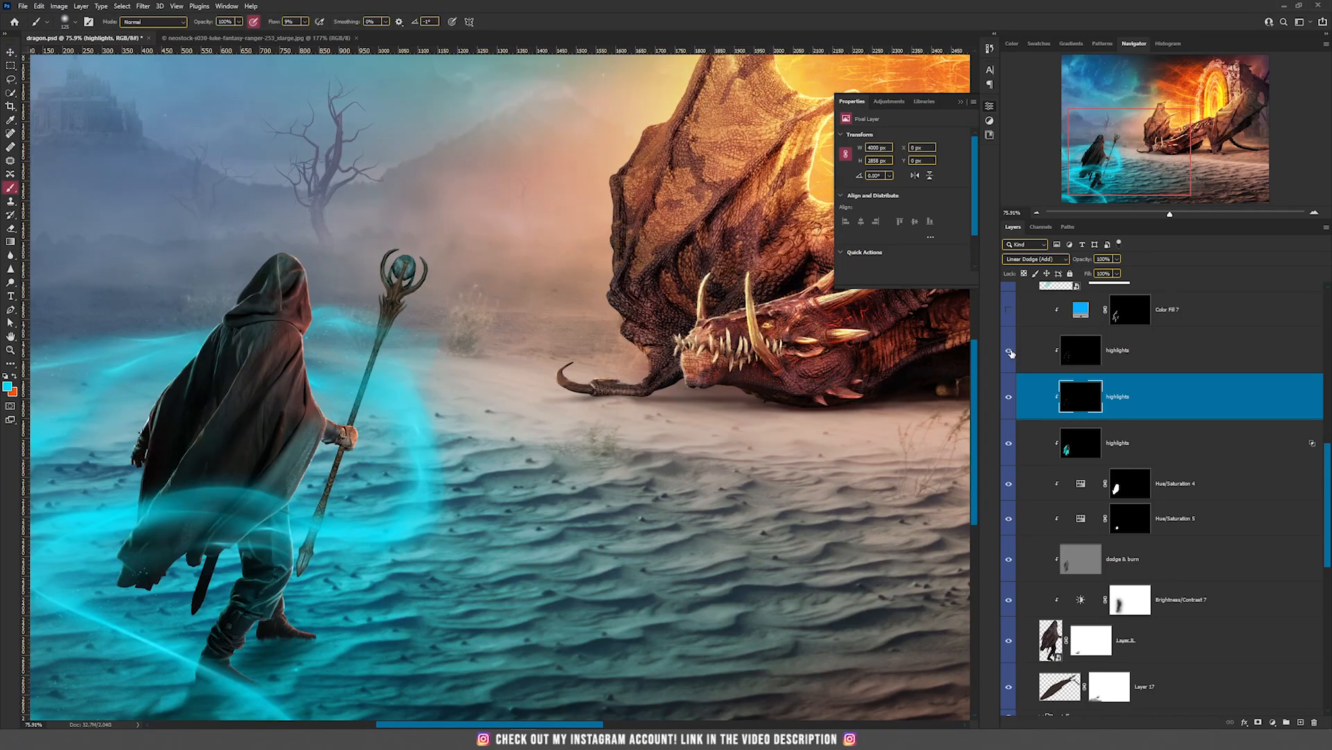
key(alt+v)
key(Escape)
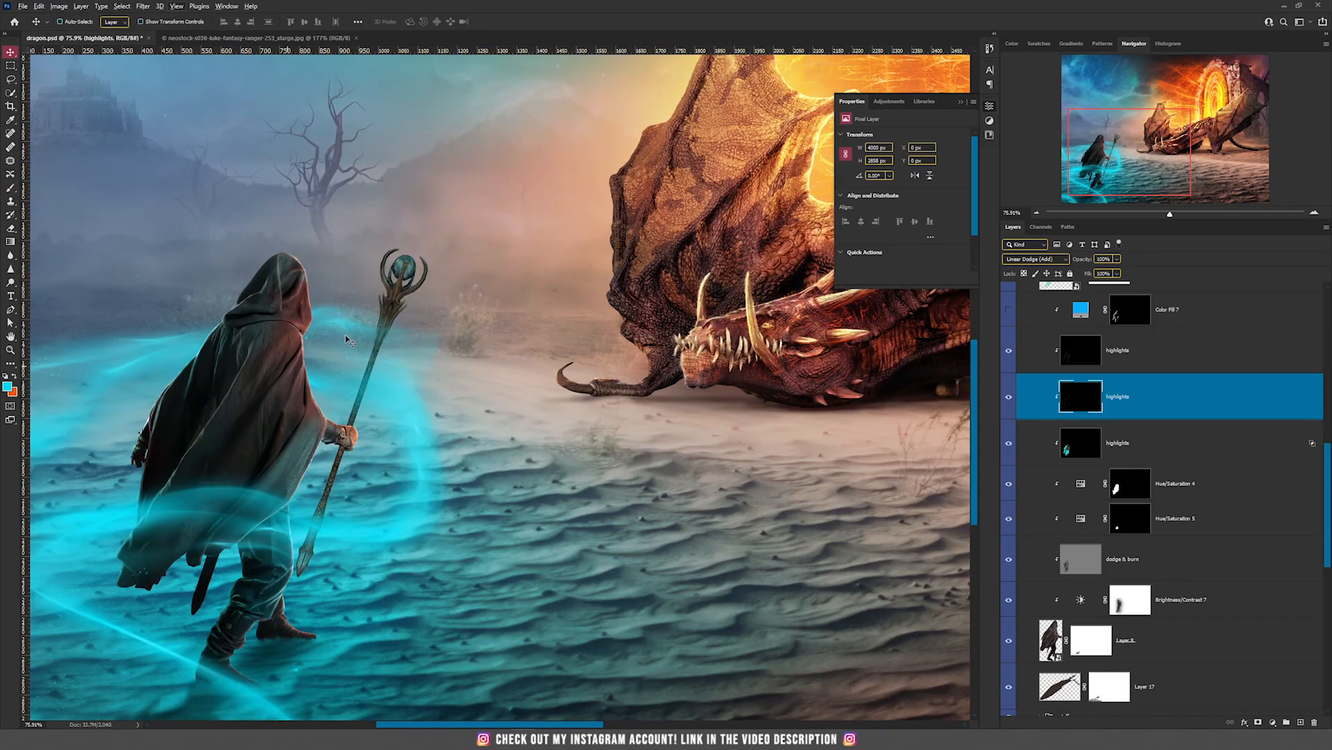
scroll(331, 305, up, 3)
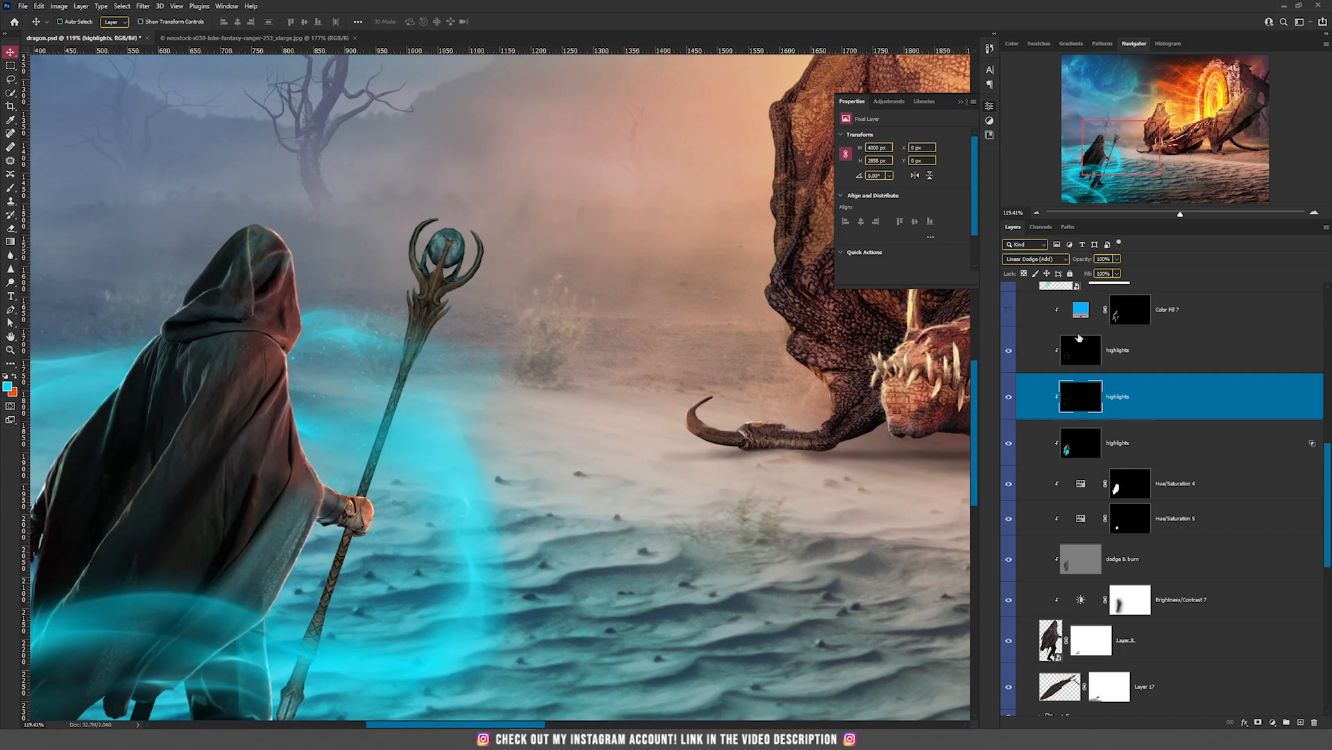
click(1052, 362)
drag(640, 285, 371, 285)
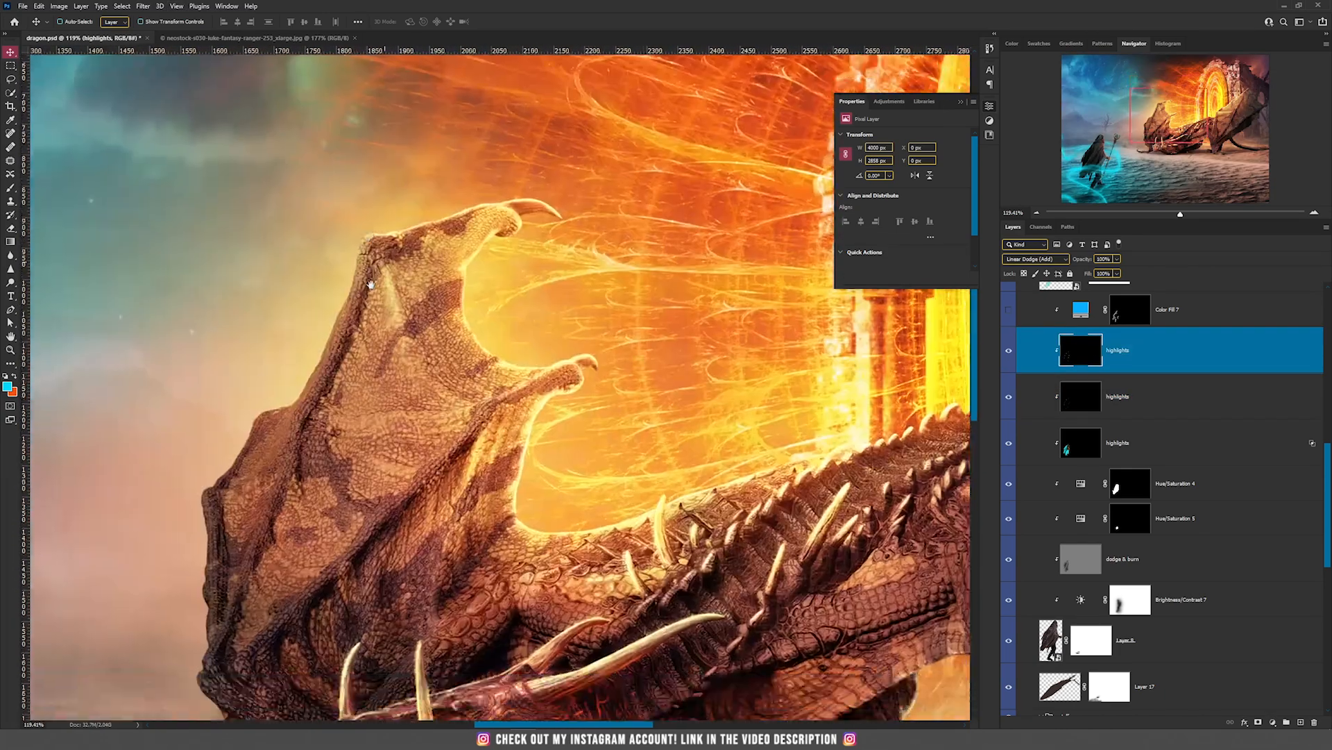
drag(424, 481, 770, 278)
drag(132, 616, 526, 442)
scroll(526, 442, down, 5)
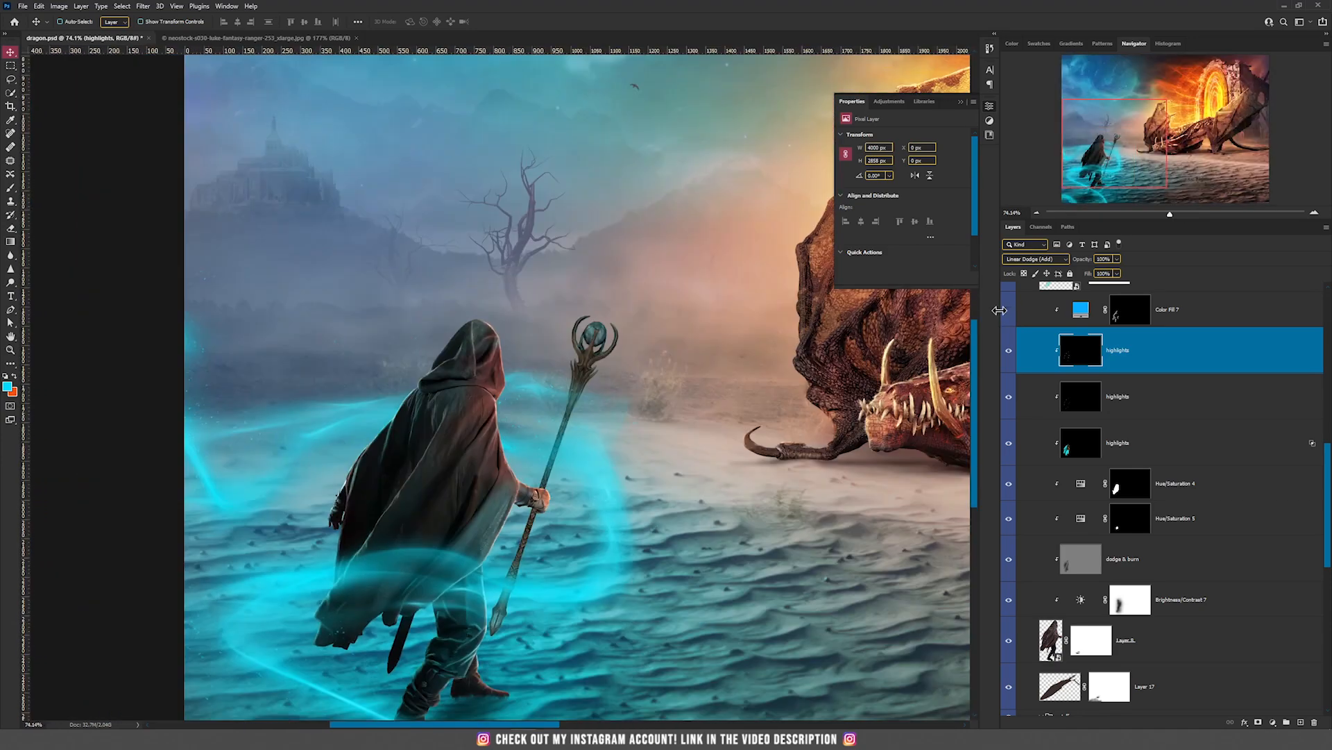
Step: Show the blue Color Fill 7 layer, select it, and inspect its effect on the cloak
click(1010, 316)
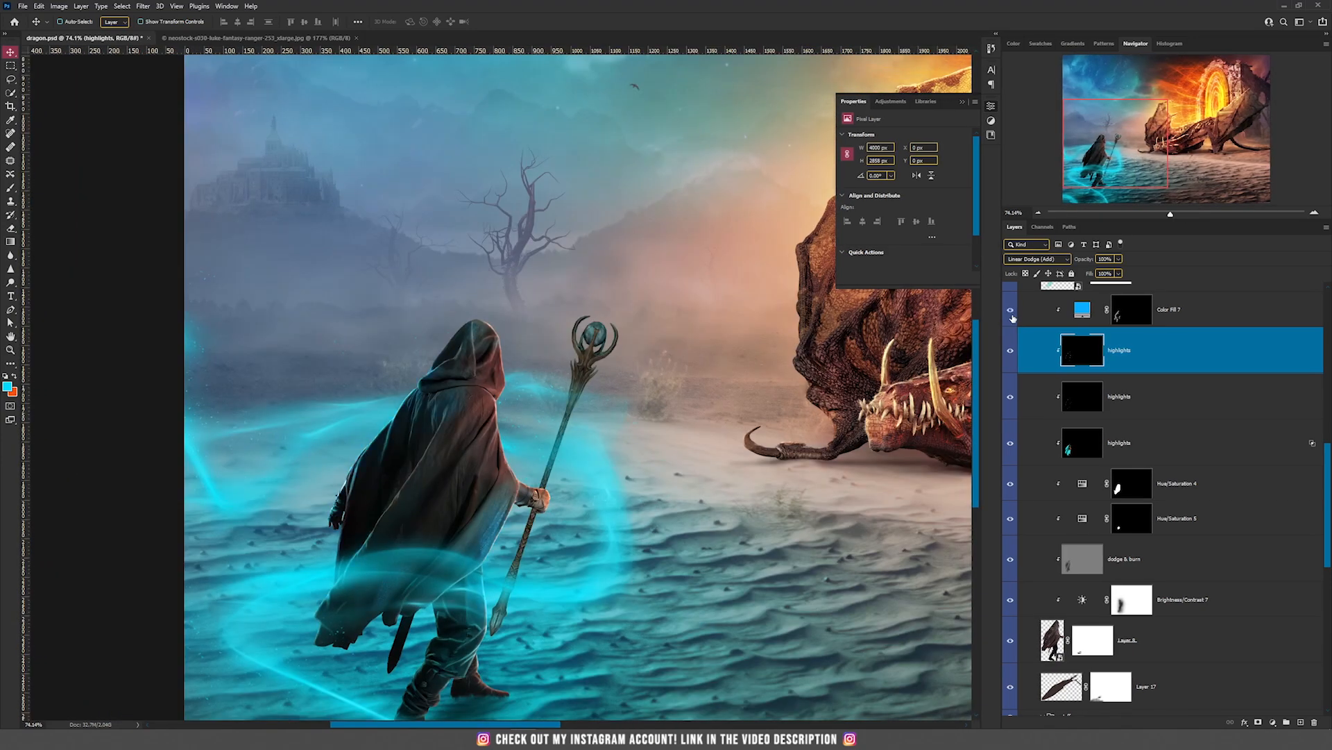
click(1093, 314)
scroll(493, 587, up, 5)
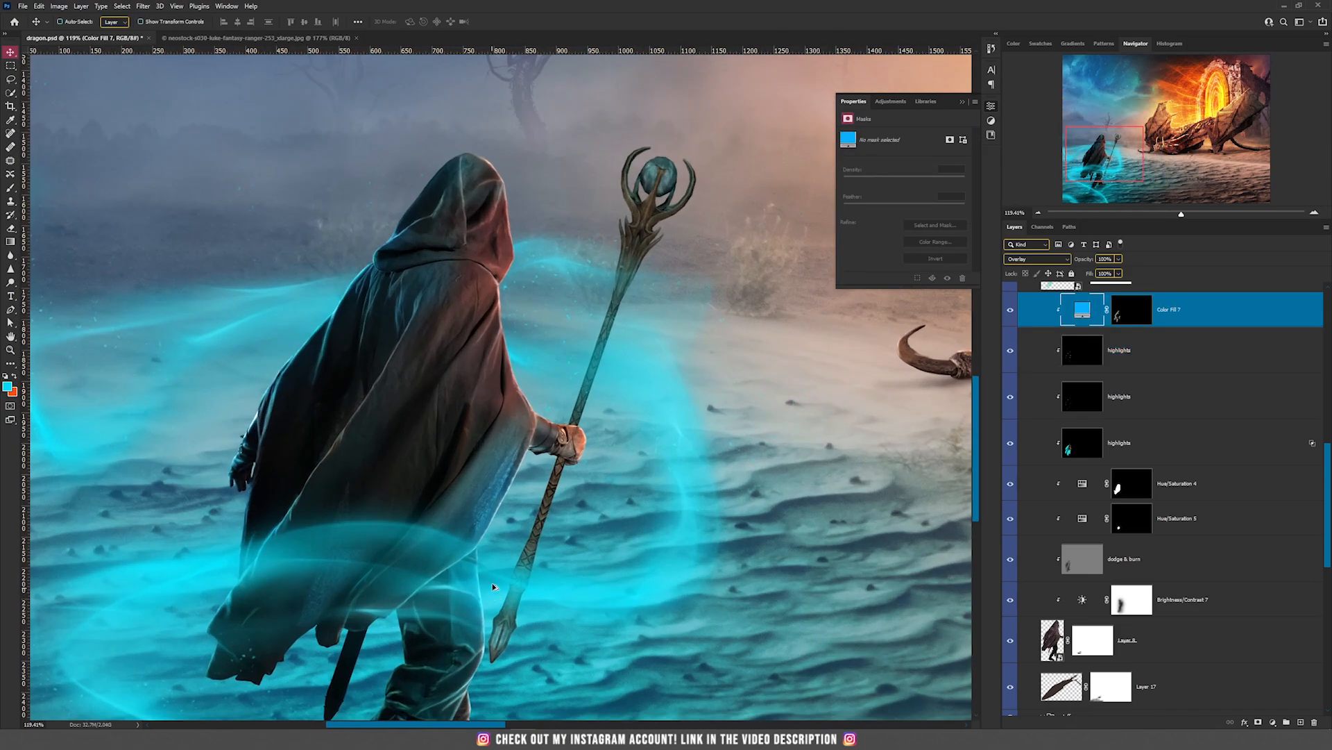
scroll(499, 501, down, 3)
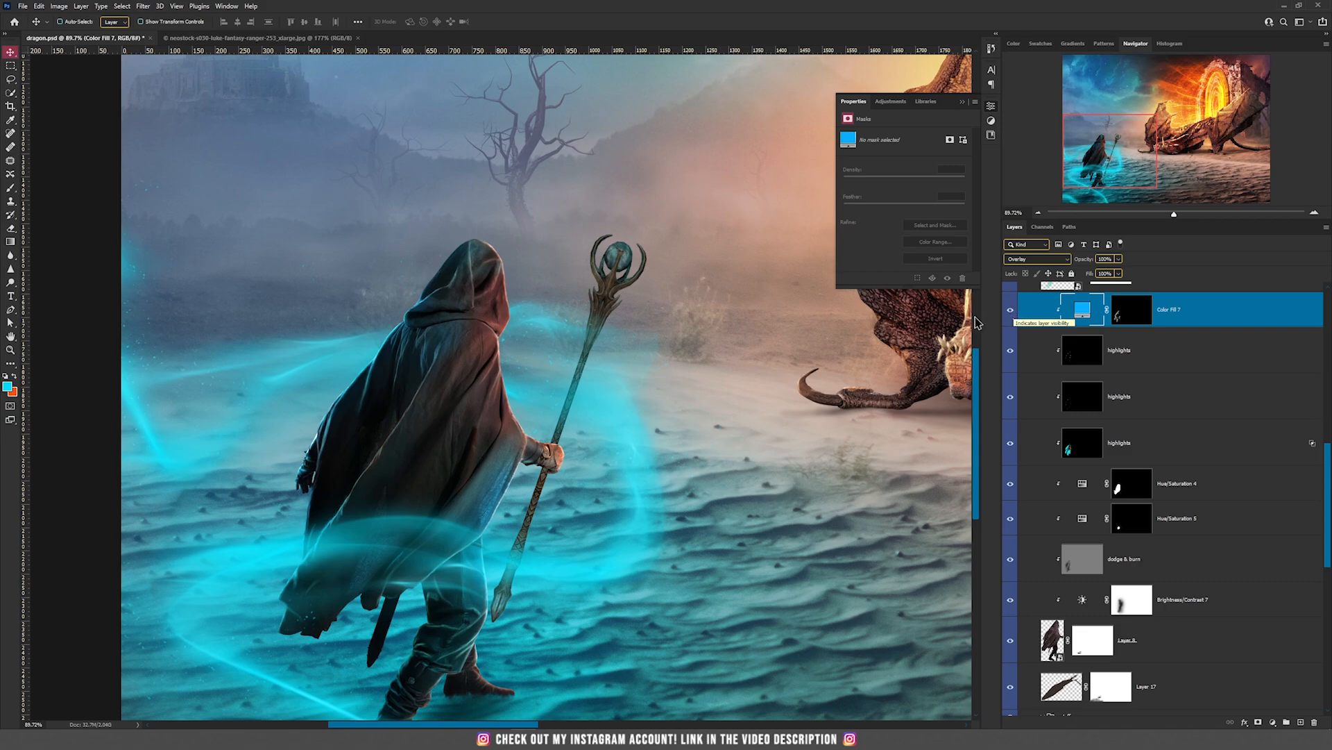
scroll(424, 392, down, 3)
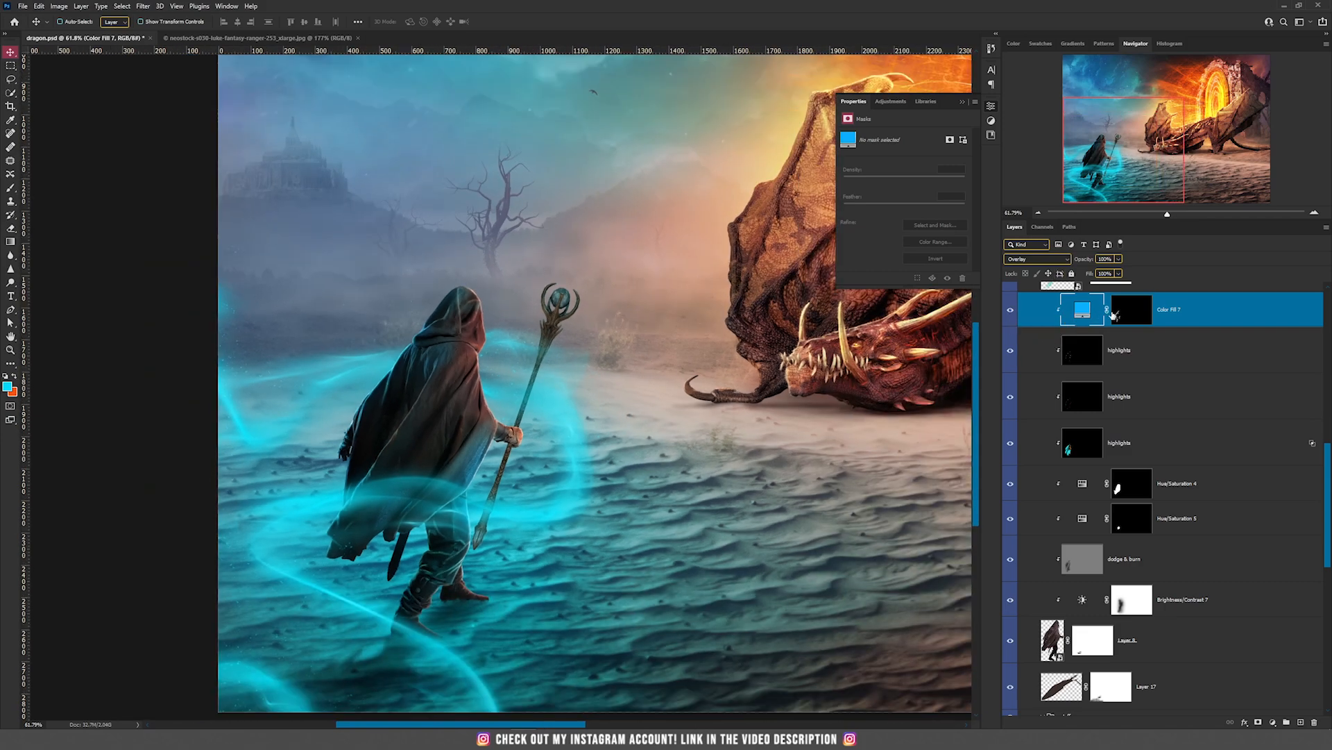
Step: Preview the Color Fill 7 layer in Normal blend mode, and set it back to Overlay
click(1273, 722)
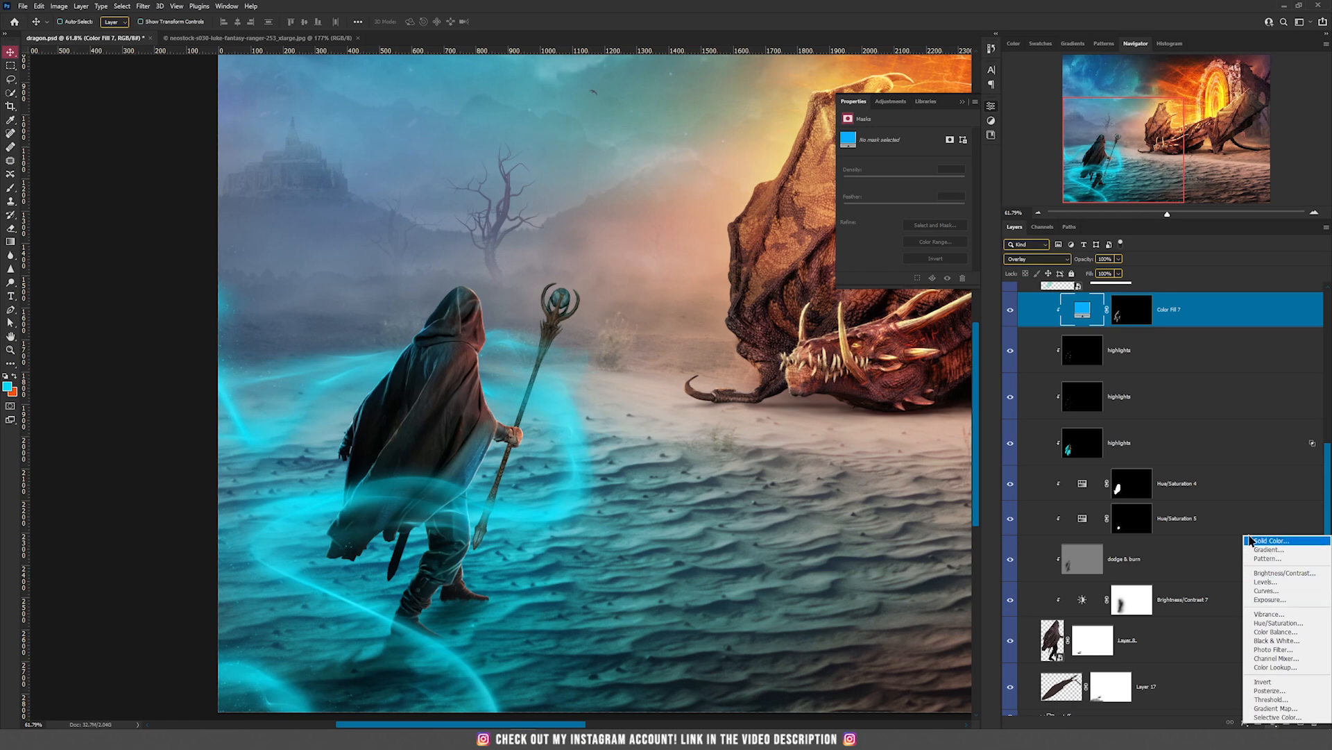
click(1043, 260)
click(1043, 260)
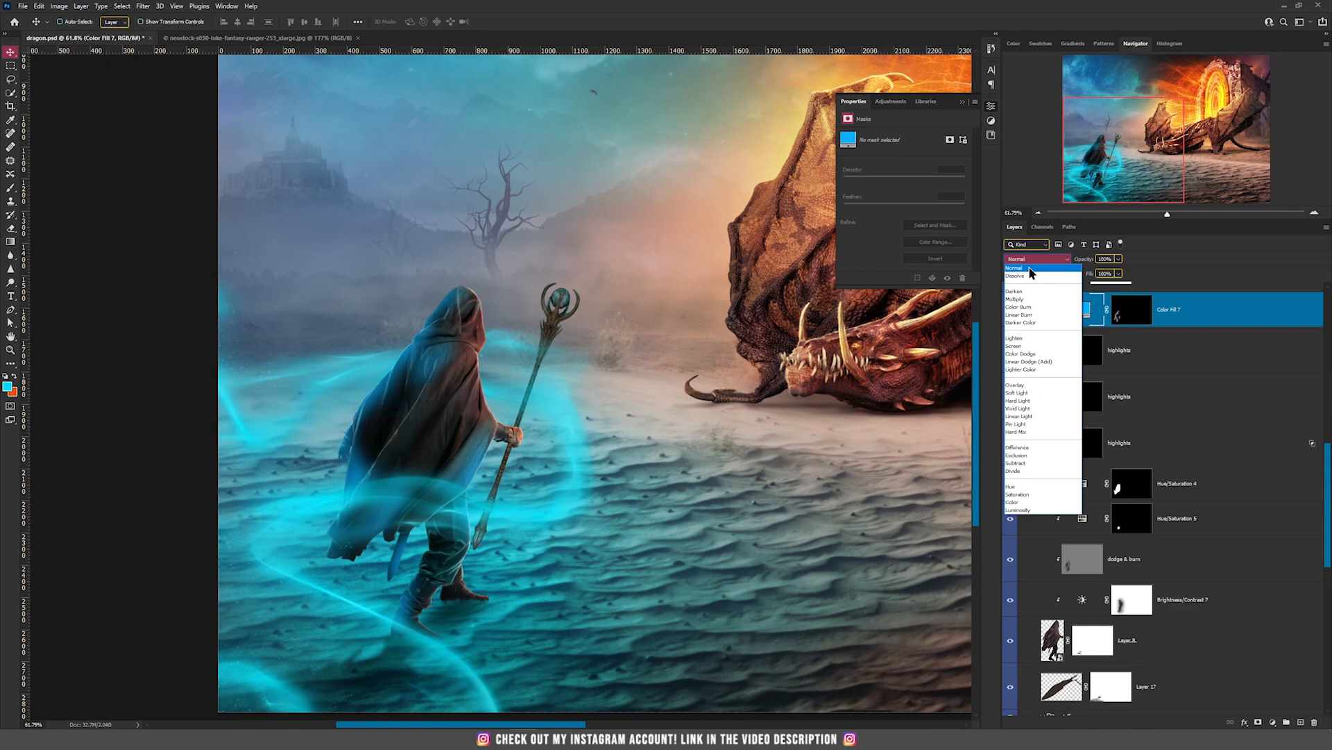
click(1031, 385)
Step: Compare the cloak close up with the Color Fill 7 layer hidden and visible
scroll(467, 440, up, 5)
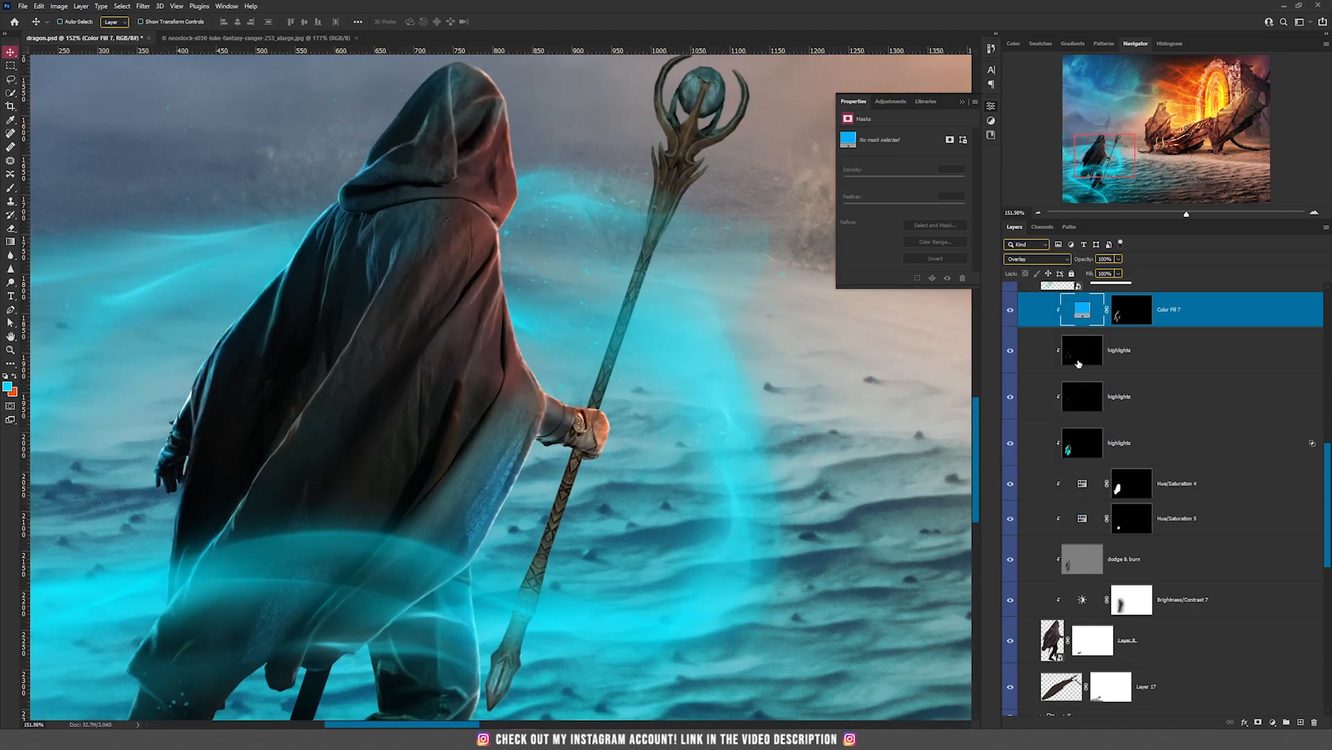
click(1011, 309)
click(1011, 309)
scroll(423, 458, down, 5)
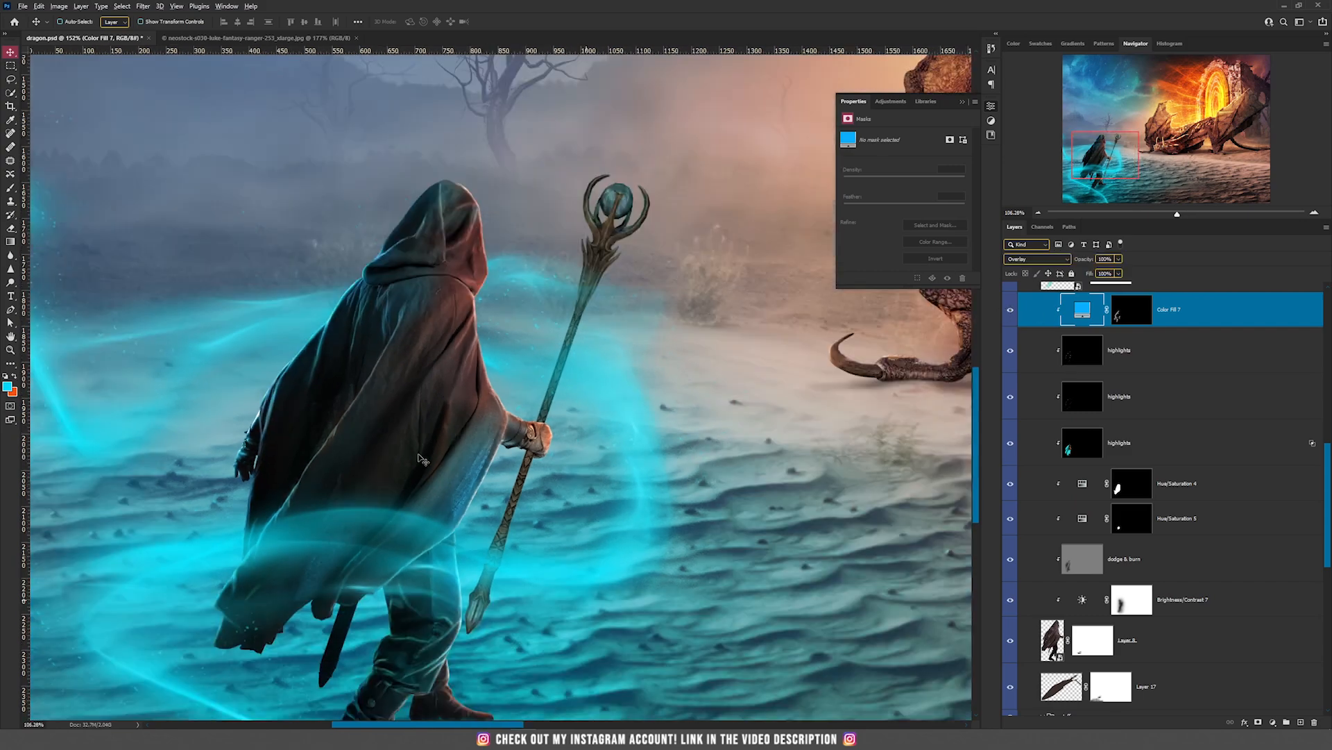
scroll(423, 458, up, 5)
scroll(1138, 555, up, 2)
Step: Show the magic-trails smart object in the staff group, select it, and view the trail around the staff head
scroll(1138, 555, down, 5)
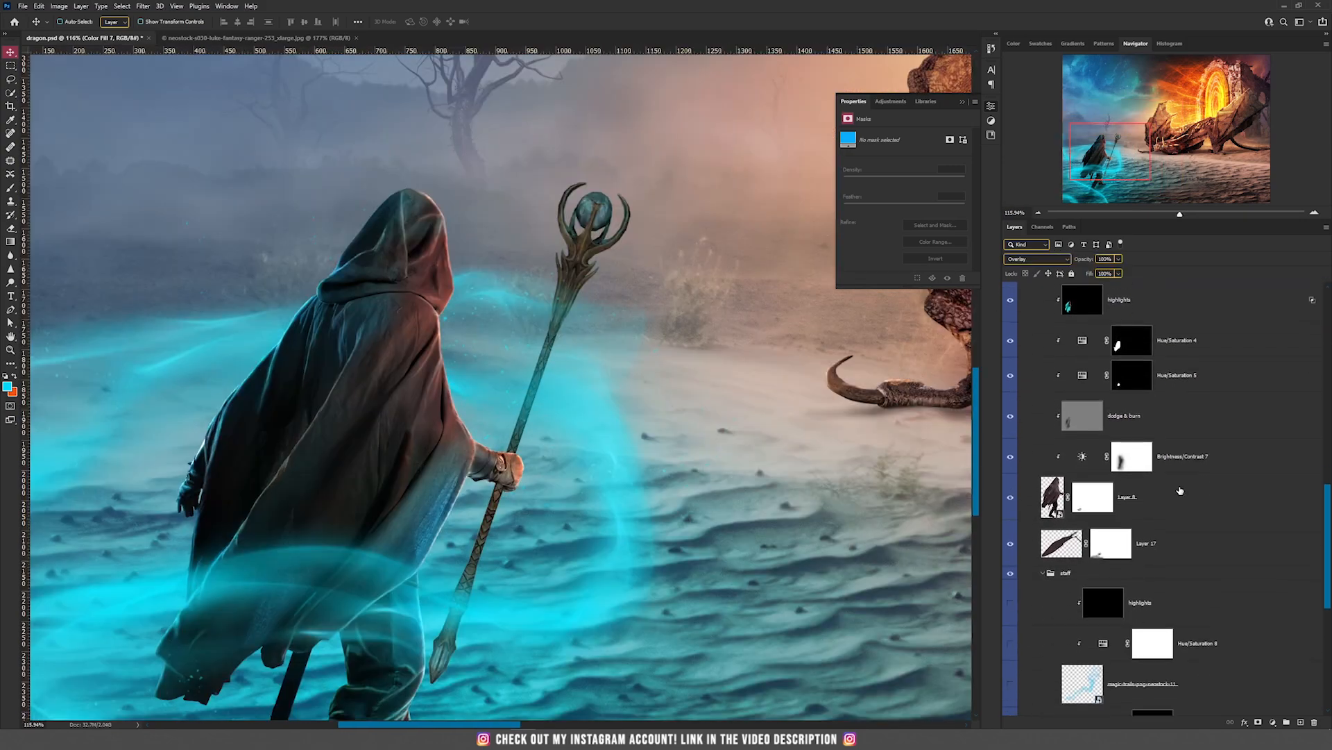
scroll(1132, 586, down, 4)
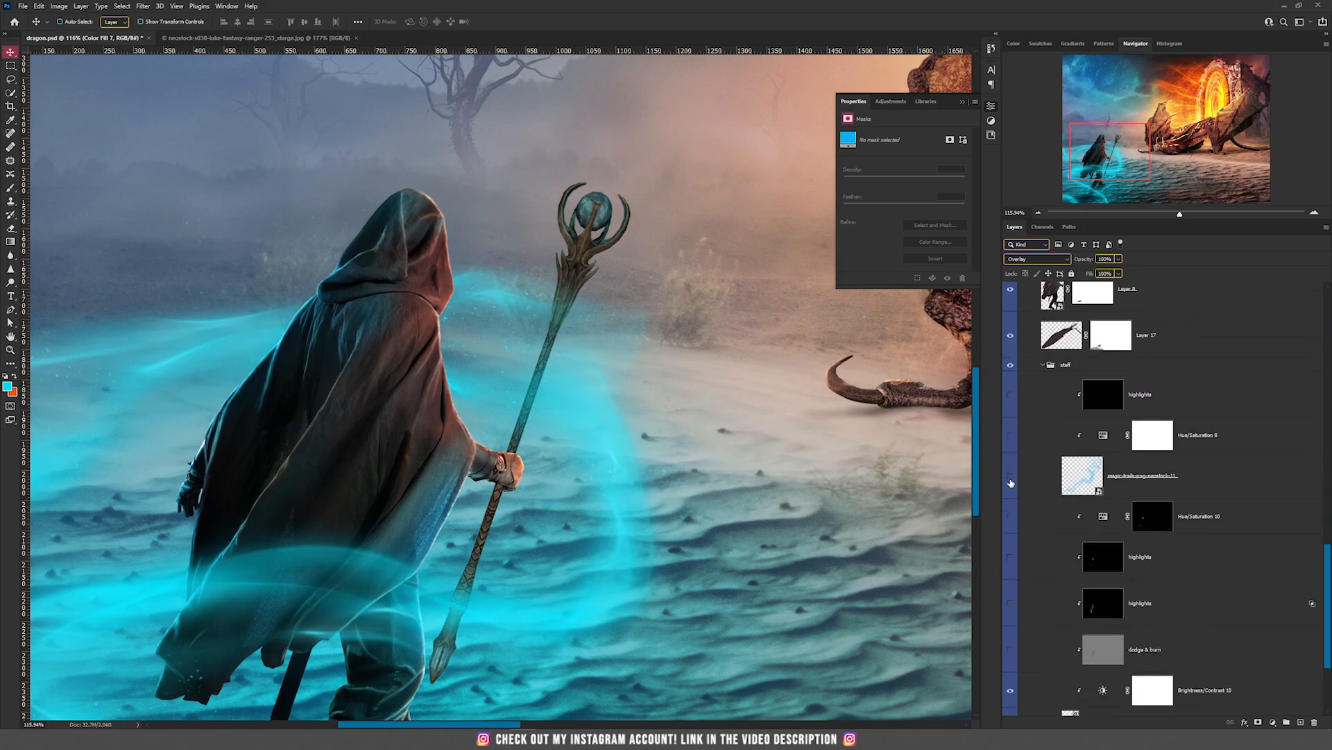
click(1011, 482)
scroll(795, 363, down, 2)
click(1100, 481)
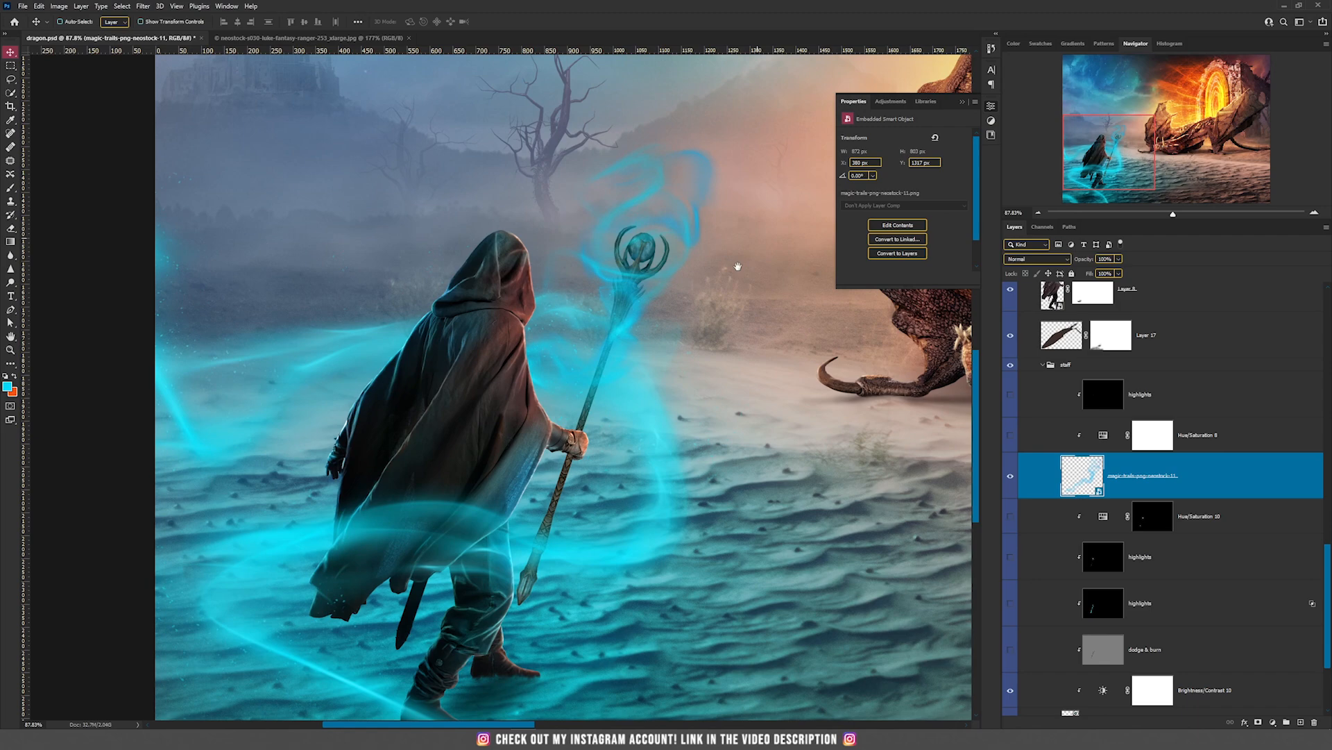
drag(756, 242, 652, 364)
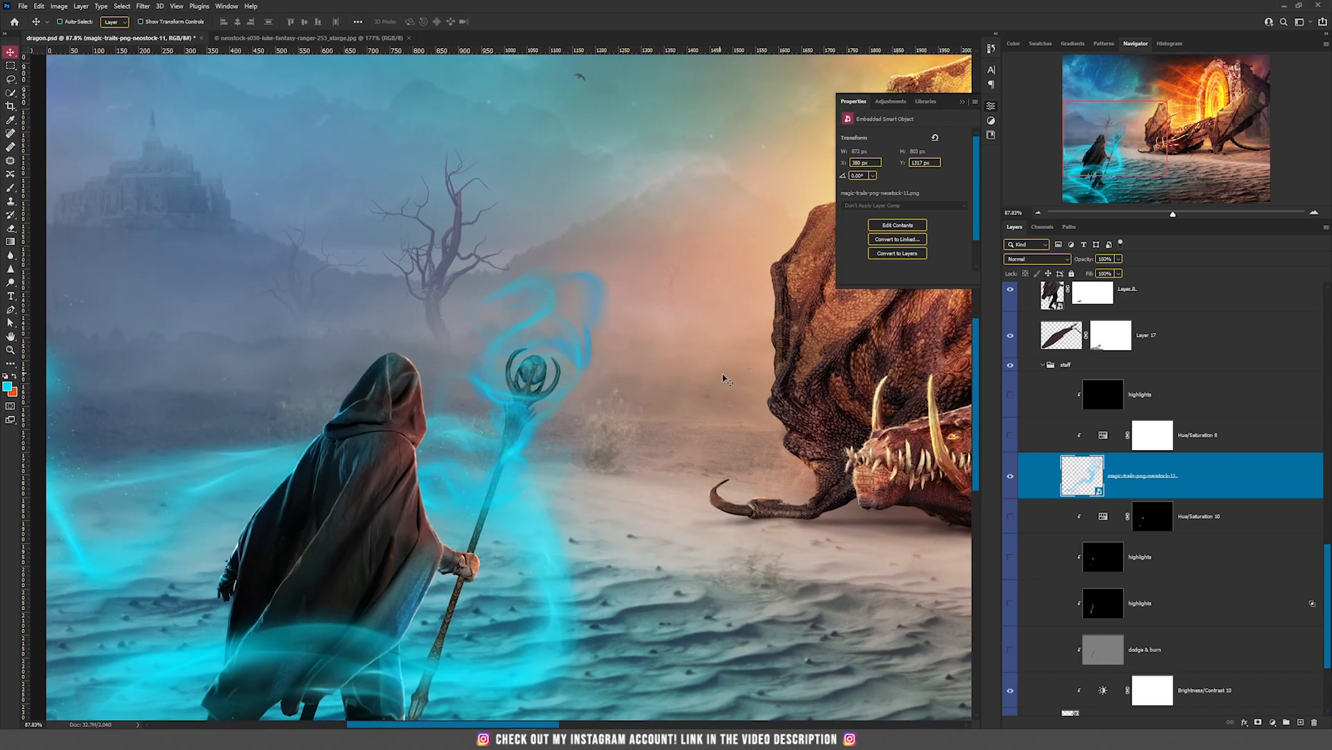
Step: Open the magic-trails smart object's contents, add a new layer there, and return to dragon.psd's staff group
double_click(1082, 476)
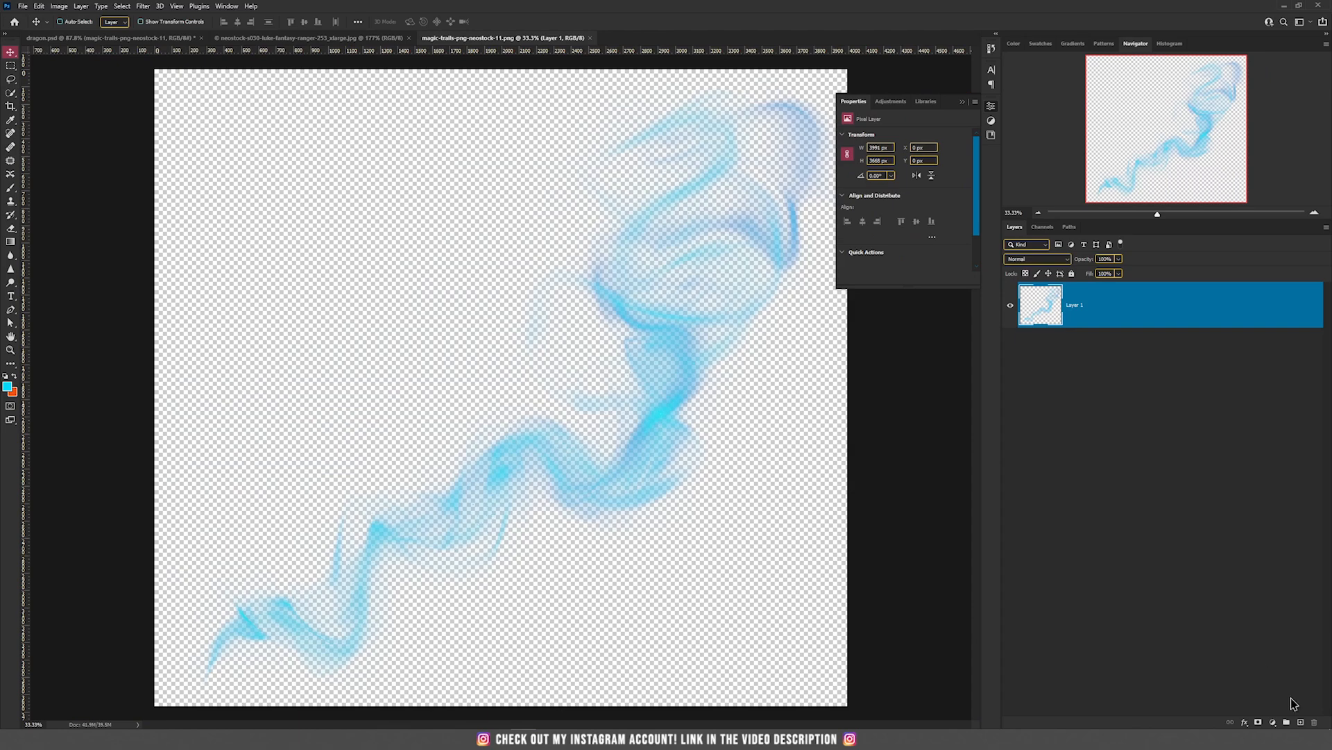
click(1300, 722)
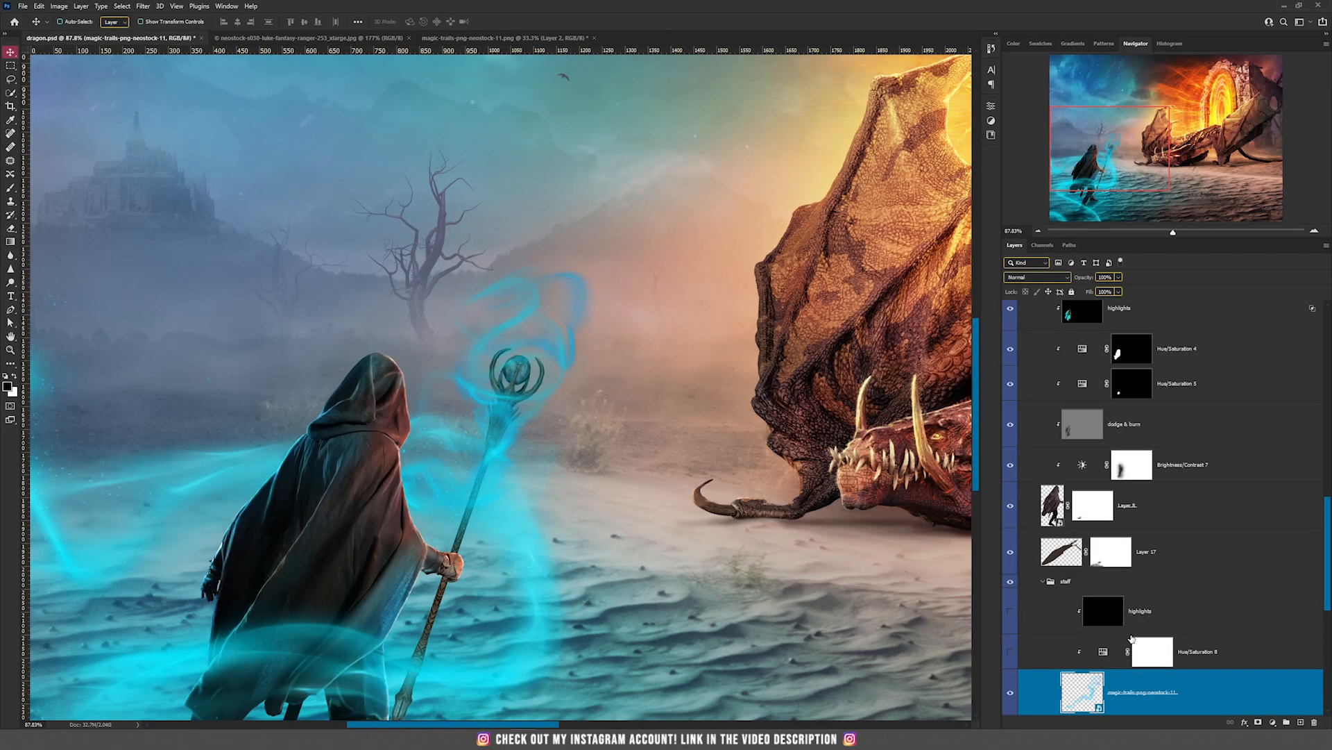
scroll(1132, 637, down, 2)
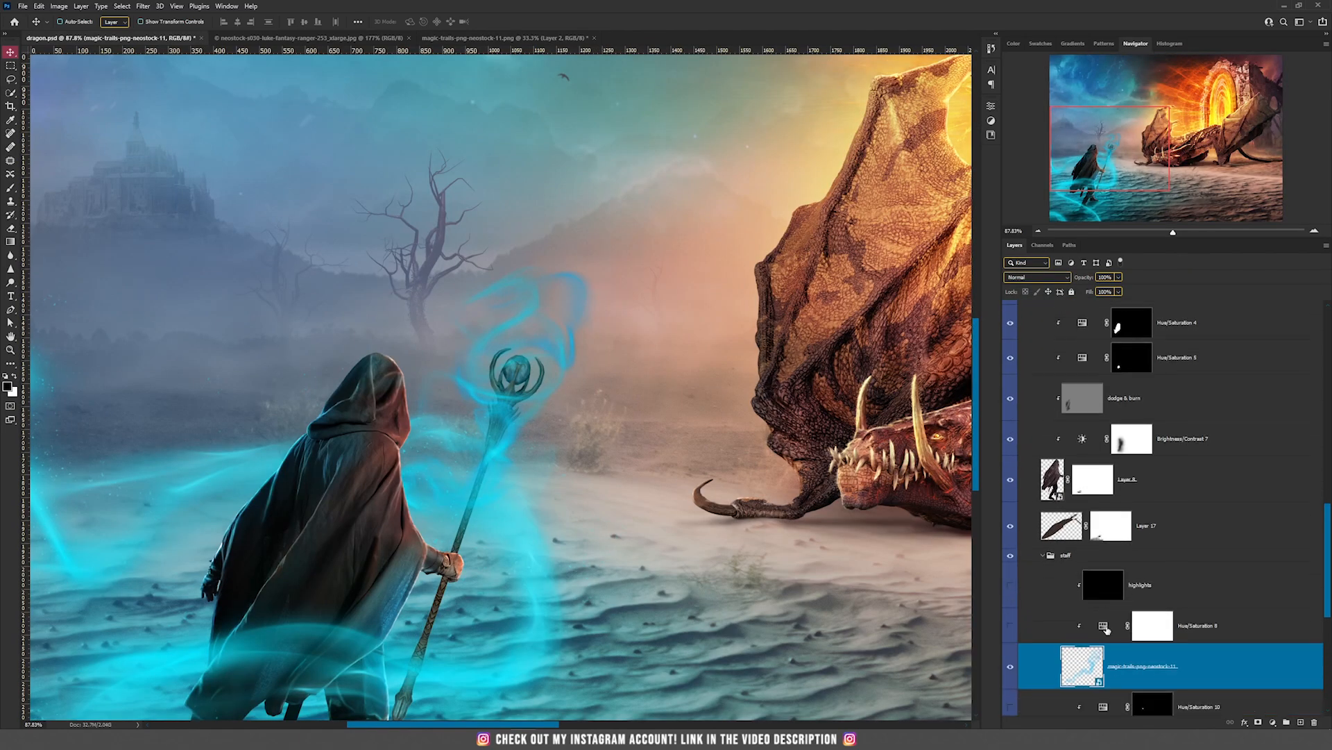
Step: Show the Hue/Saturation 8 layer above the magic-trails object in the staff group and open its settings
mouse_move(574, 362)
mouse_down()
mouse_move(741, 283)
mouse_move(628, 309)
mouse_move(576, 364)
mouse_up()
scroll(1176, 598, down, 1)
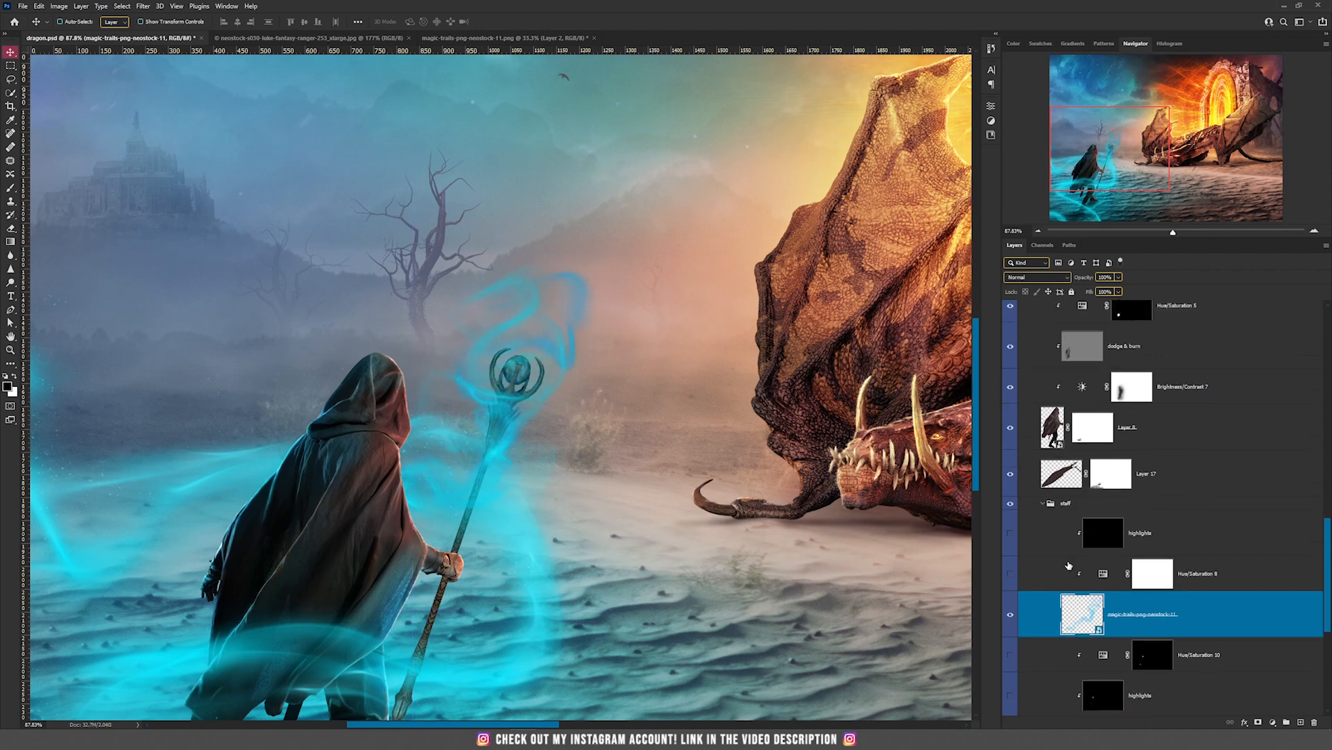
click(1011, 574)
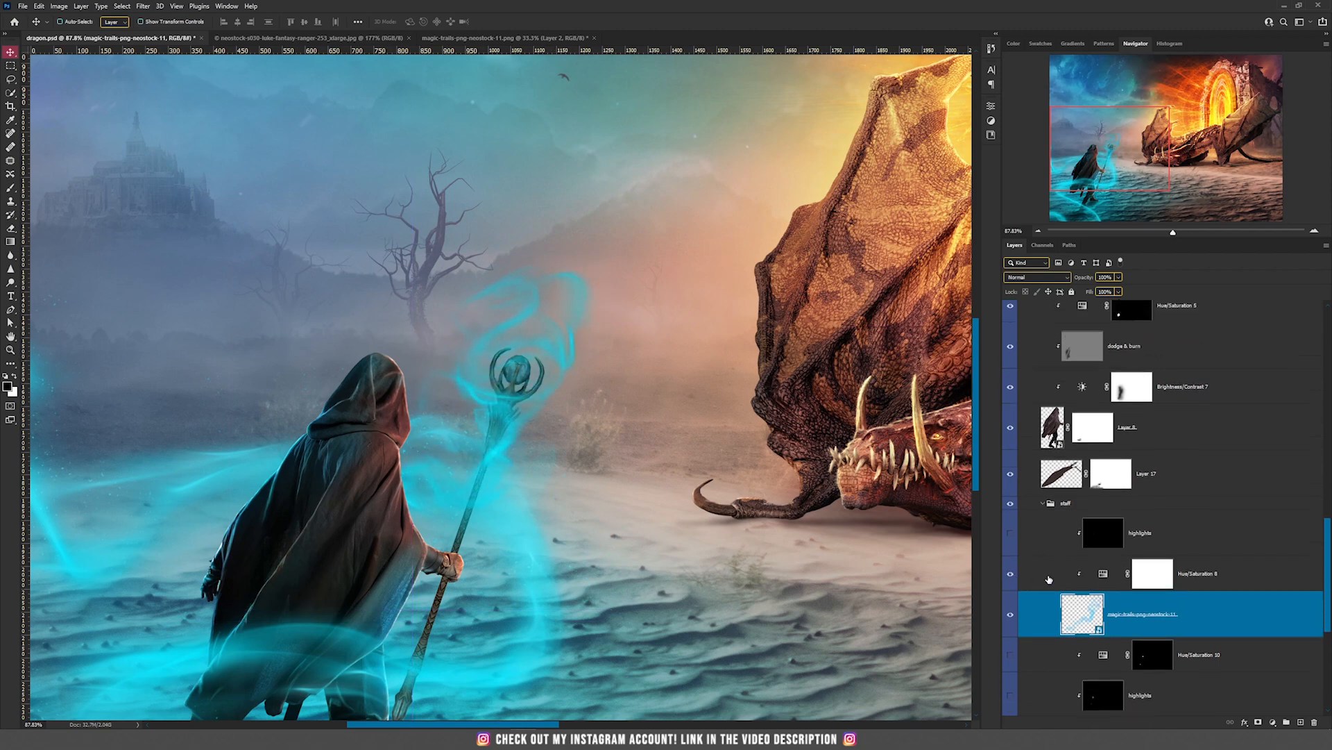
click(1103, 576)
double_click(1102, 576)
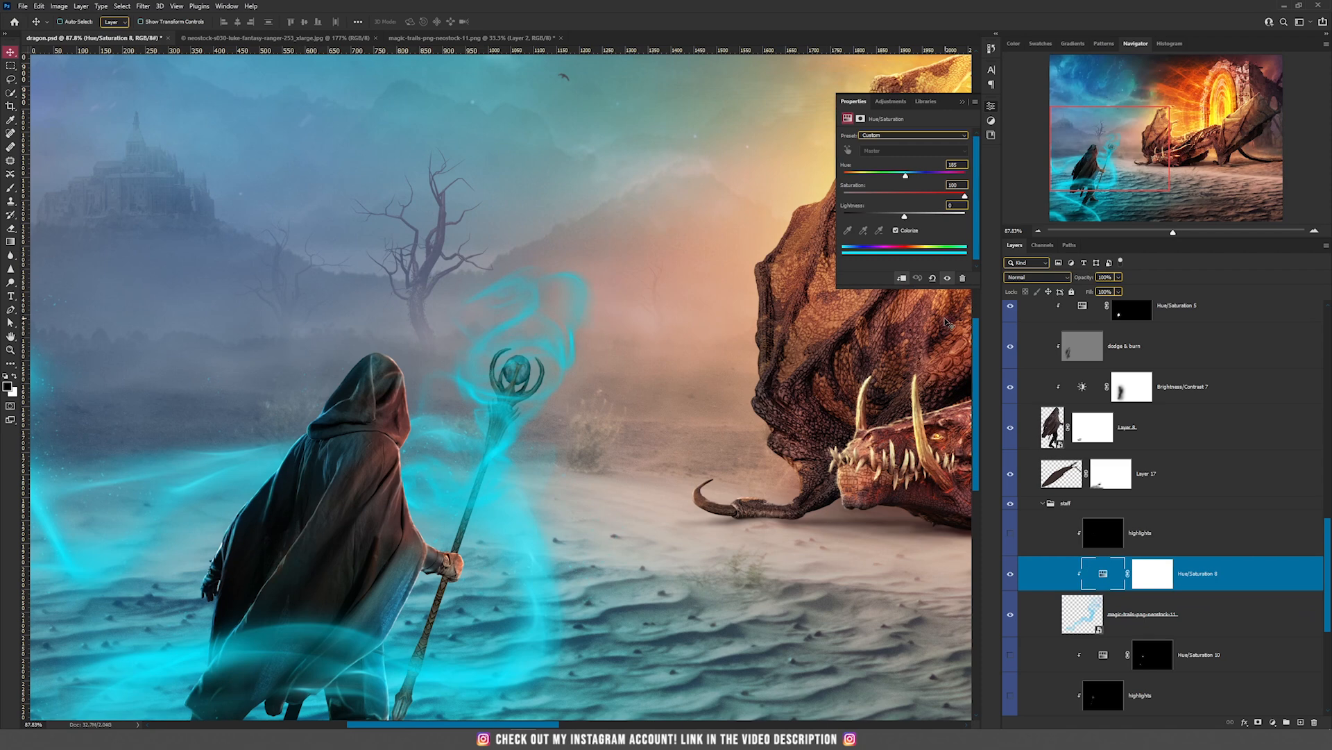
click(957, 164)
click(958, 185)
click(1144, 442)
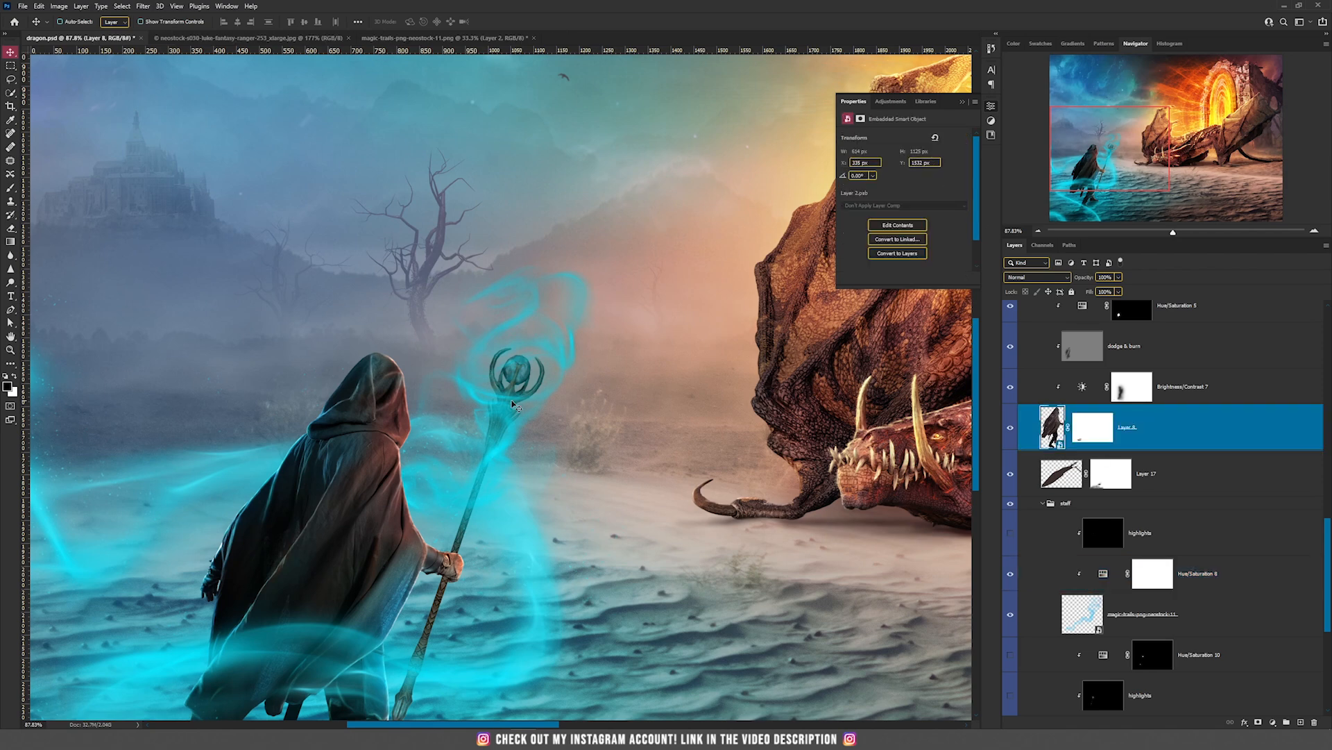
click(1093, 603)
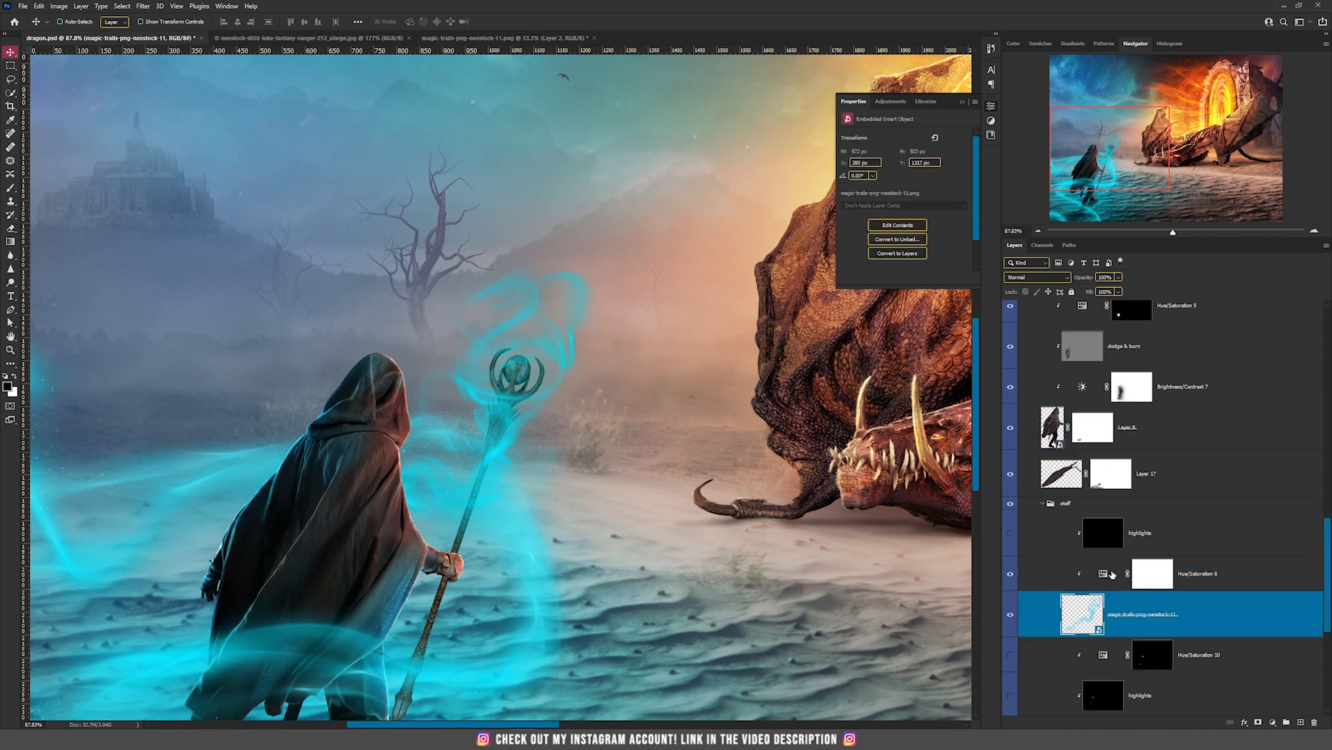
click(1112, 575)
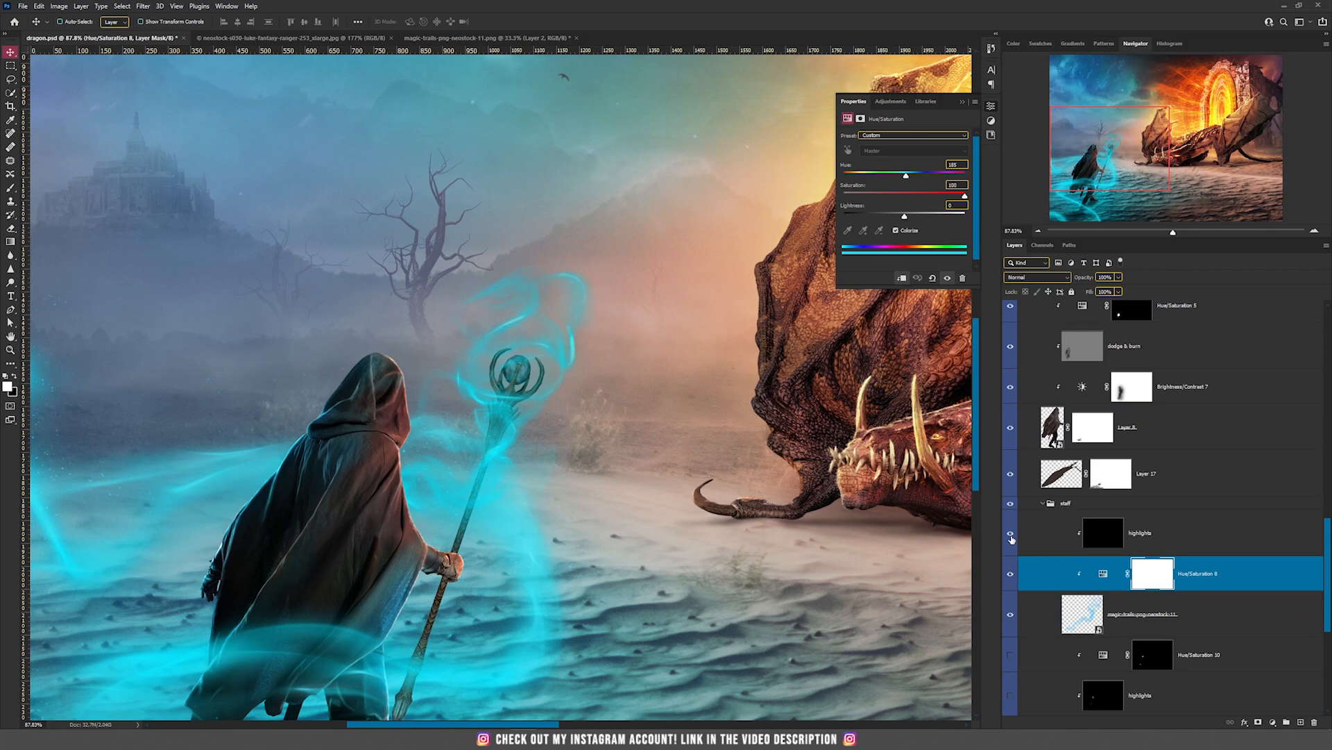
Step: Show the staff group's topmost highlights layer and compare the trail around the staff head with the layer hidden and visible
click(1116, 536)
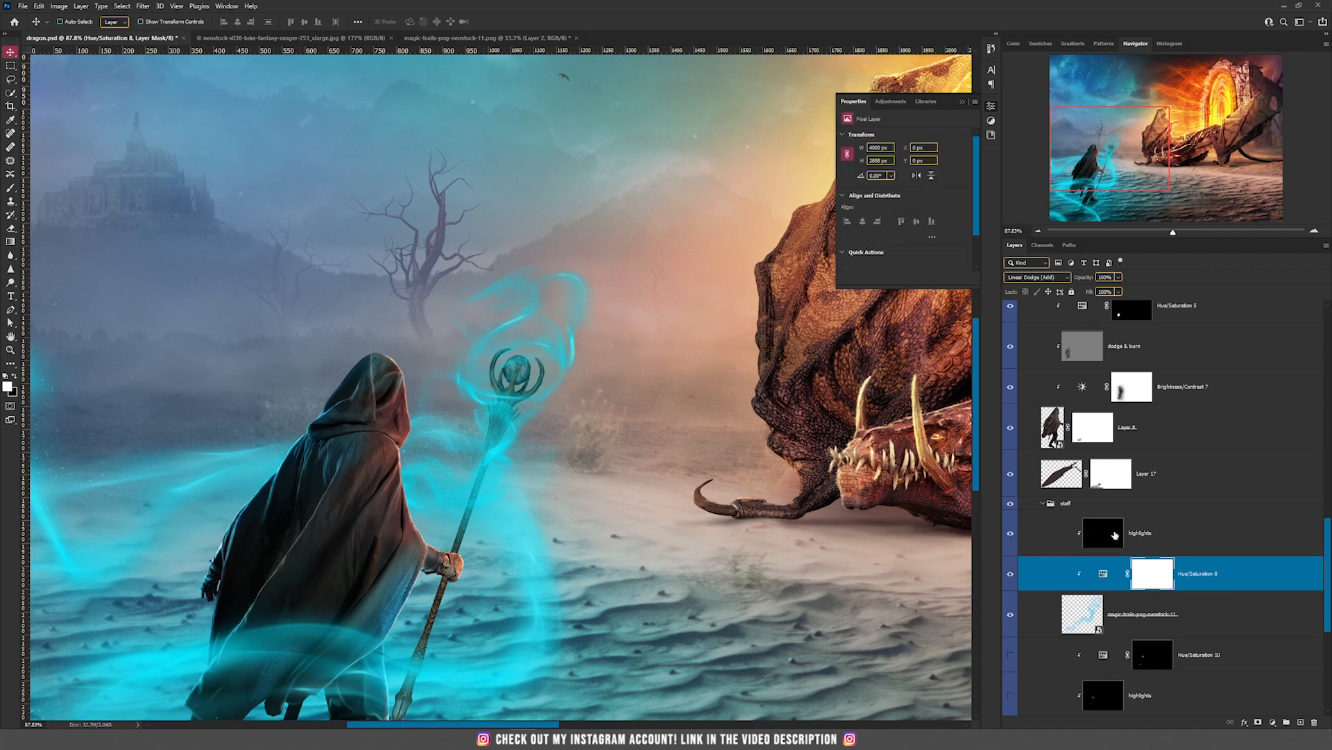
click(1011, 536)
click(1011, 536)
click(1012, 537)
click(1012, 537)
scroll(491, 350, up, 8)
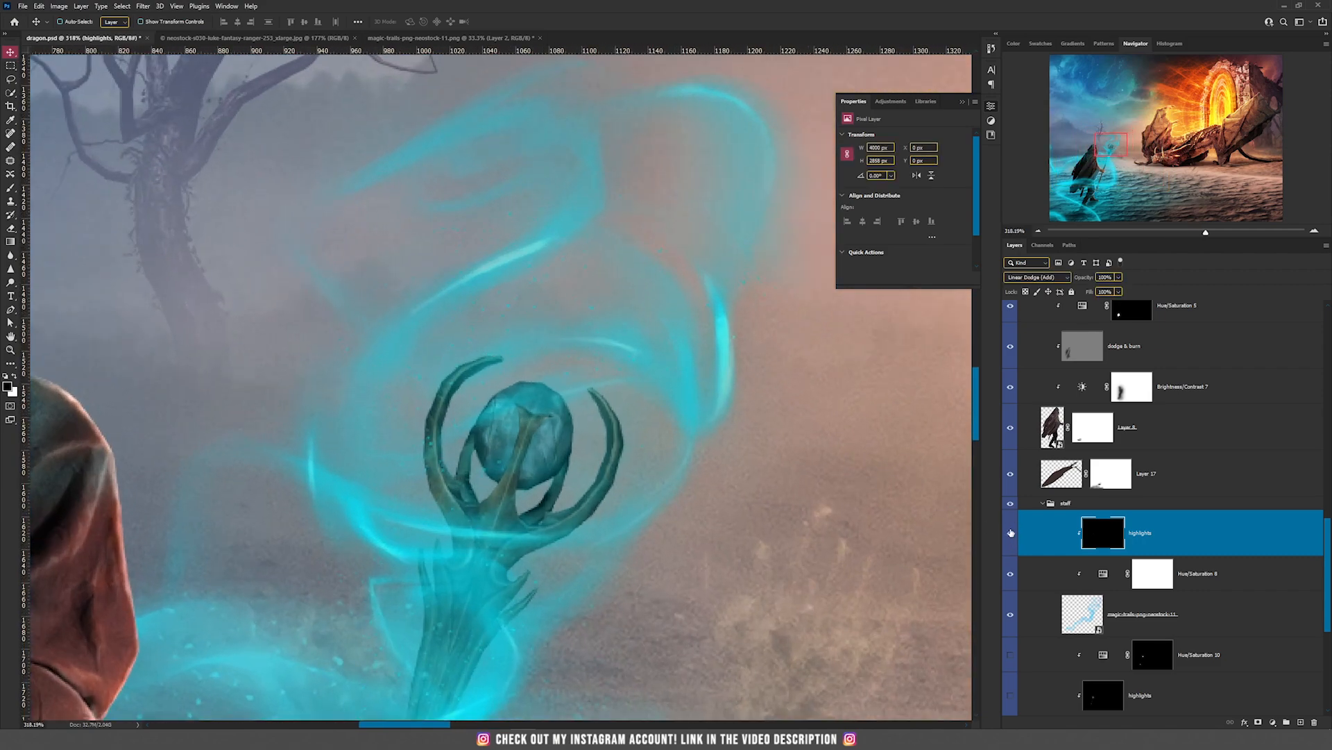
click(1011, 532)
click(1011, 533)
scroll(717, 430, down, 6)
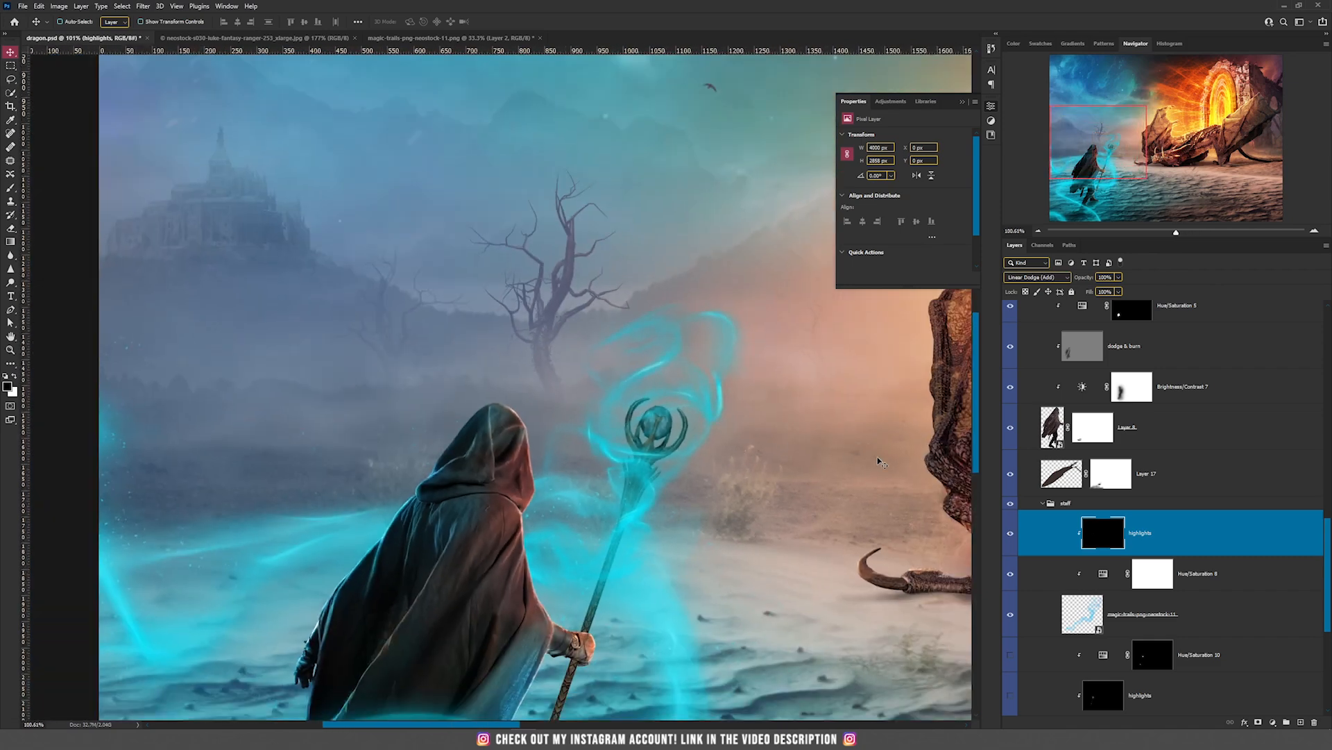
Step: Show the staff's dodge & burn layer and the two highlights layers above it
scroll(1155, 527, down, 5)
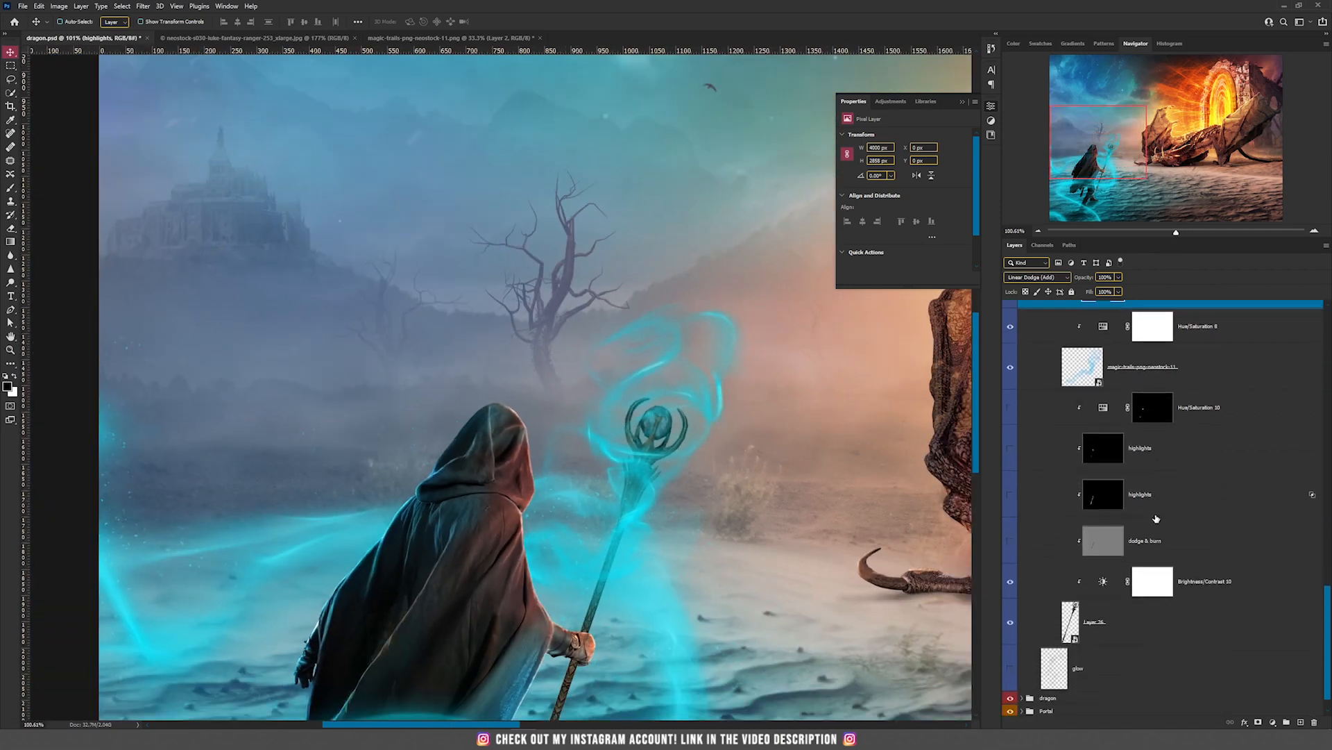
scroll(944, 590, down, 1)
scroll(763, 451, down, 3)
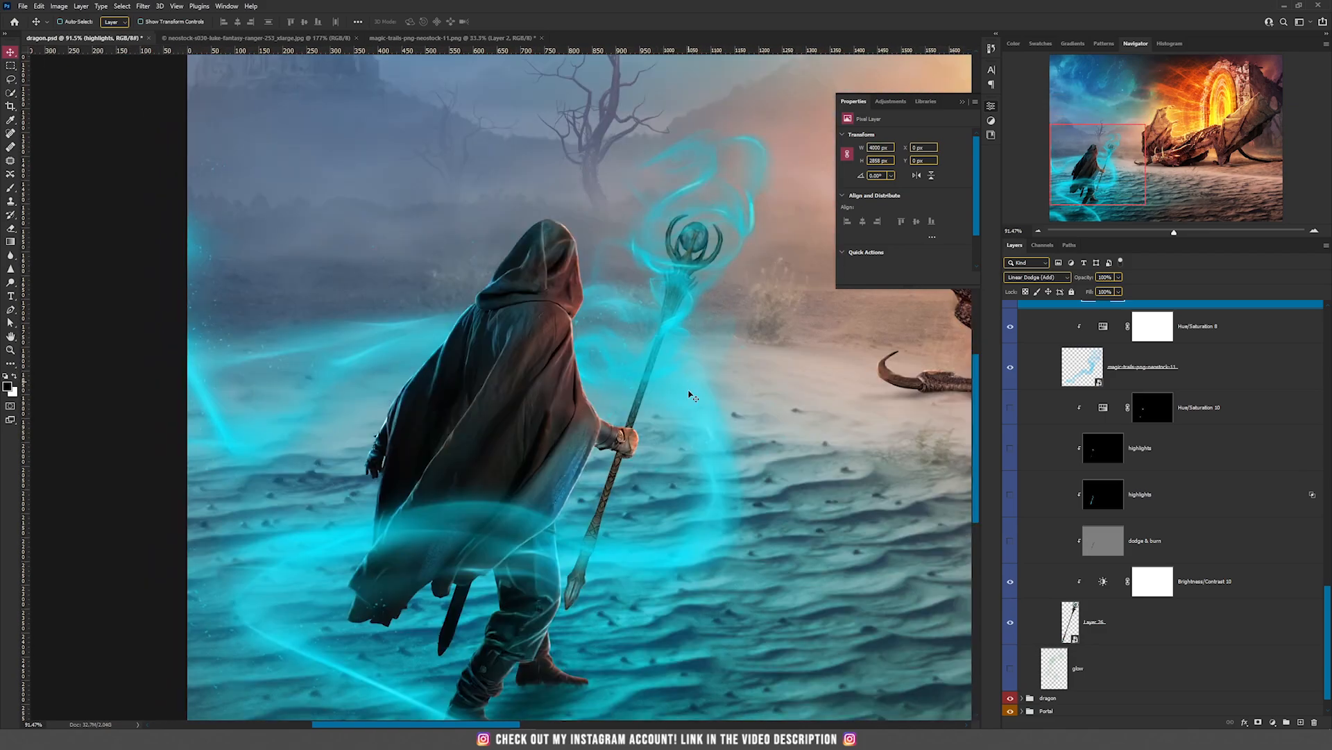
scroll(705, 472, up, 2)
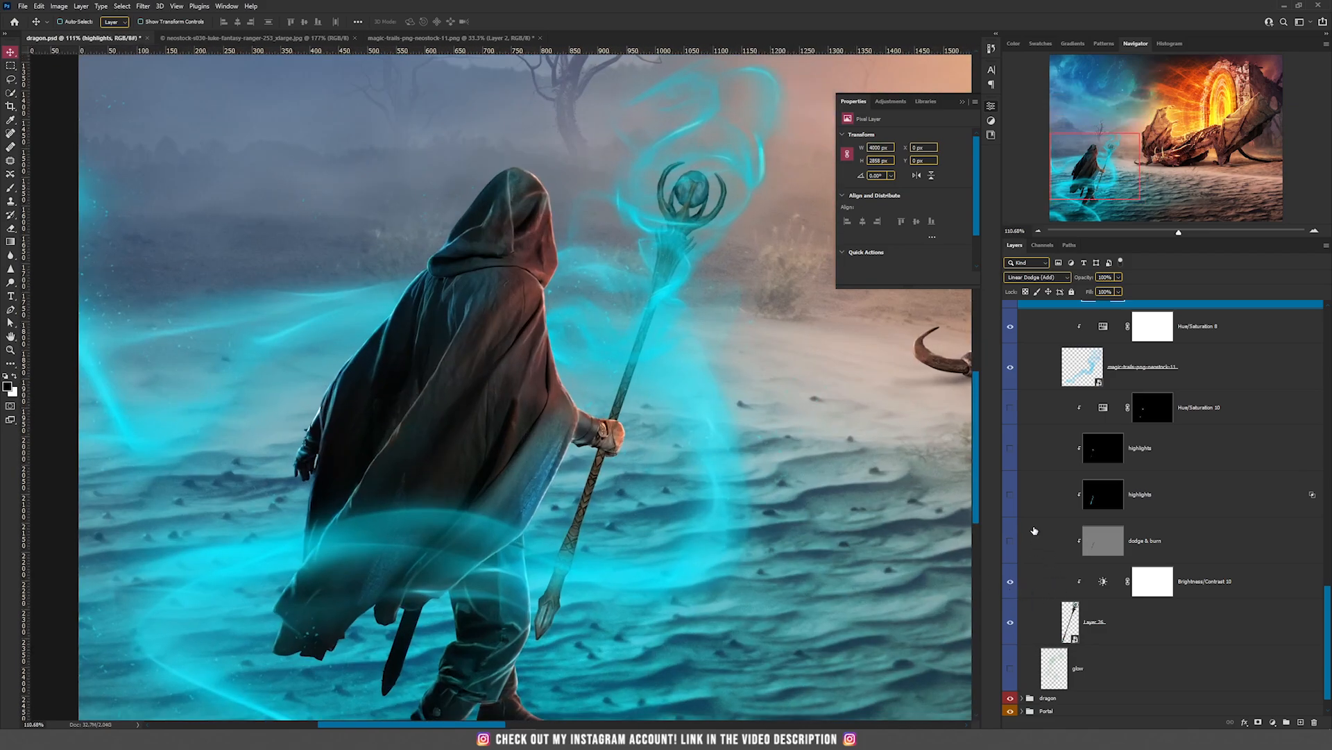
click(1024, 545)
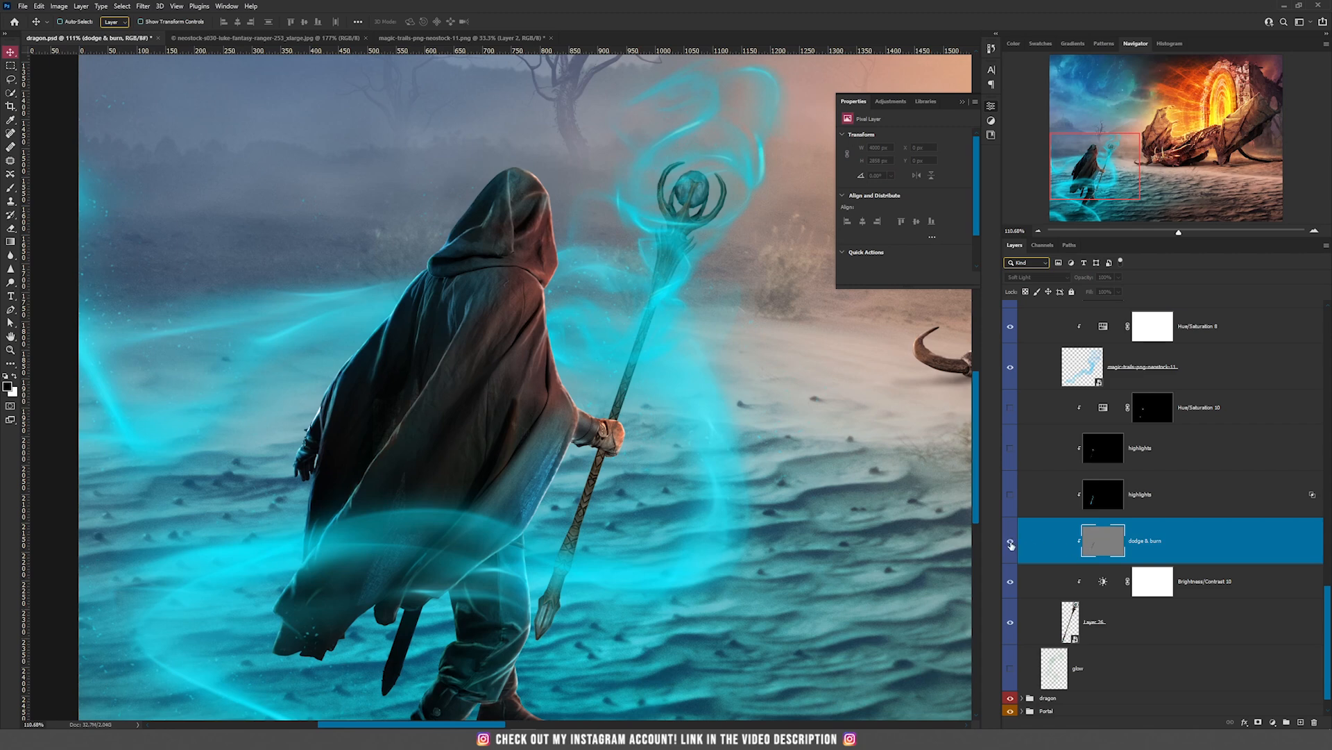
click(1011, 495)
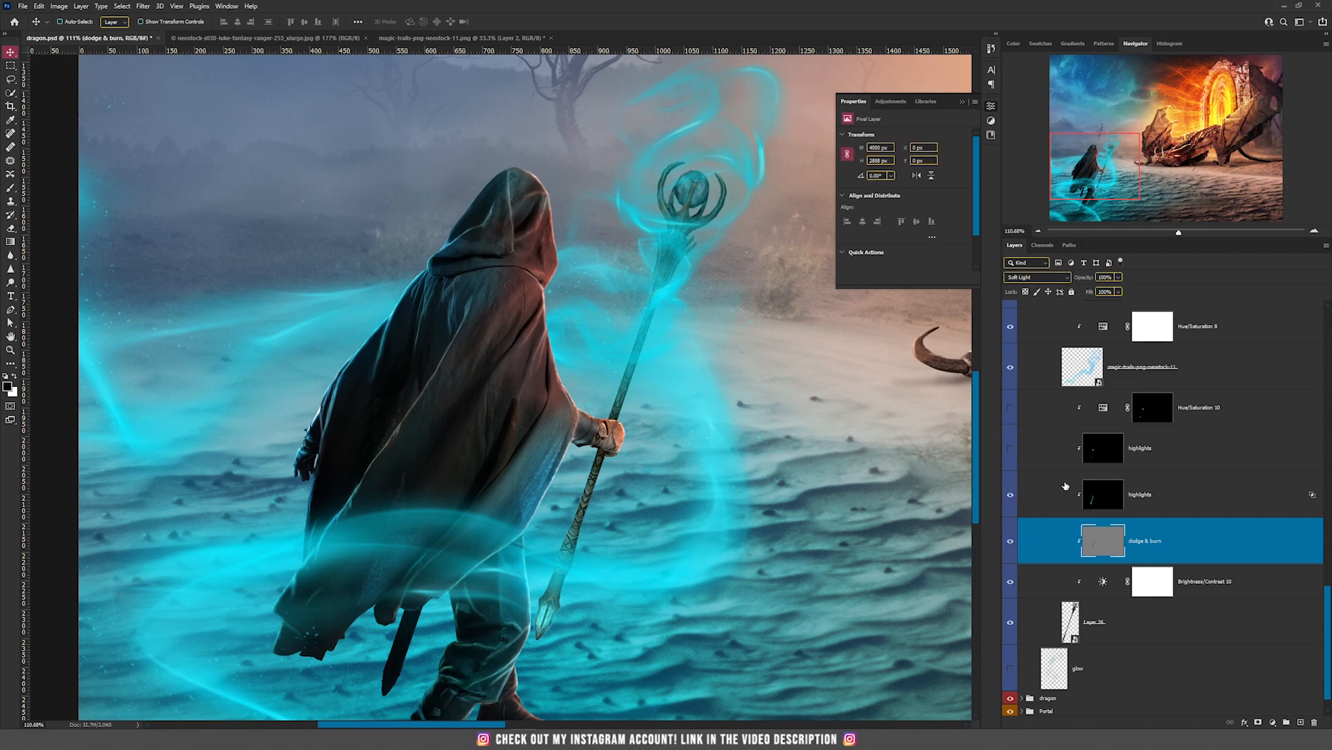
click(1098, 492)
click(1011, 449)
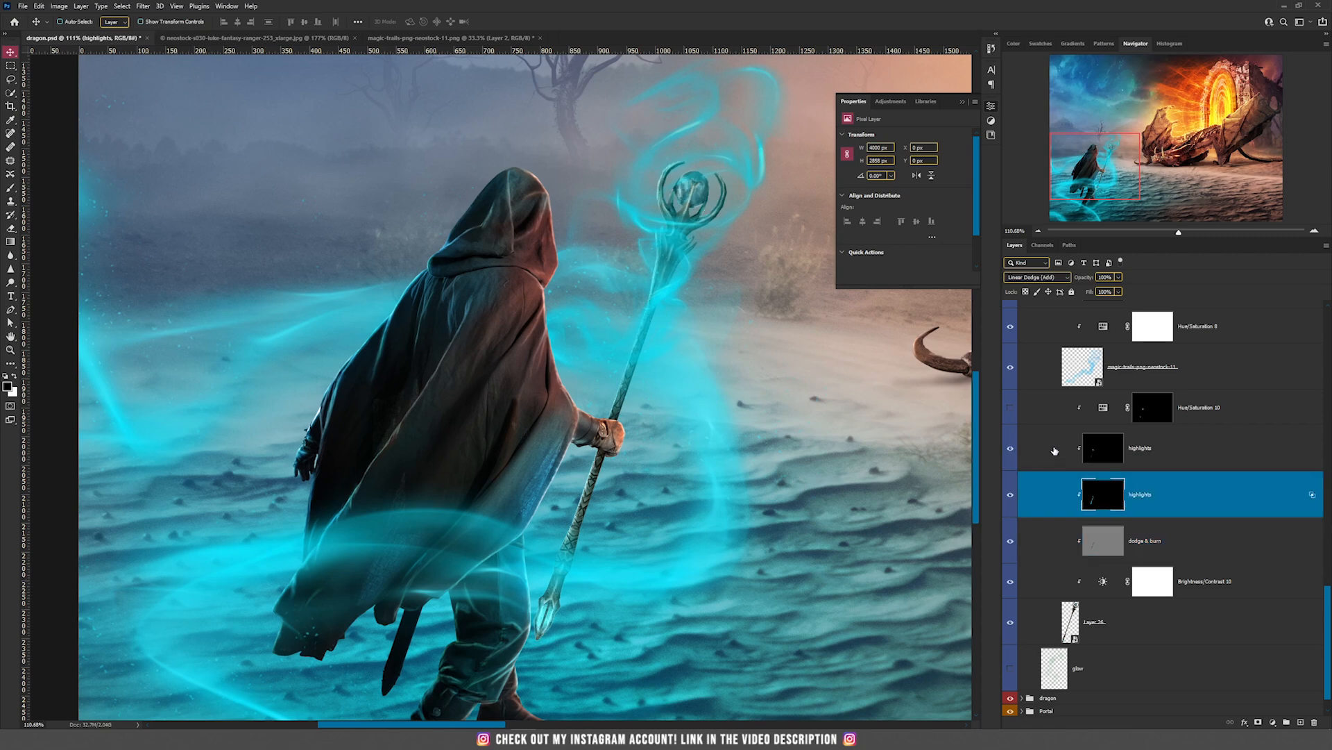
click(1109, 449)
Step: Show the Hue/Saturation 10 layer on the staff's orb, compare the orb with the adjustment layers toggled, and open Hue/Saturation 10's settings
click(1011, 408)
click(1011, 408)
scroll(713, 165, up, 10)
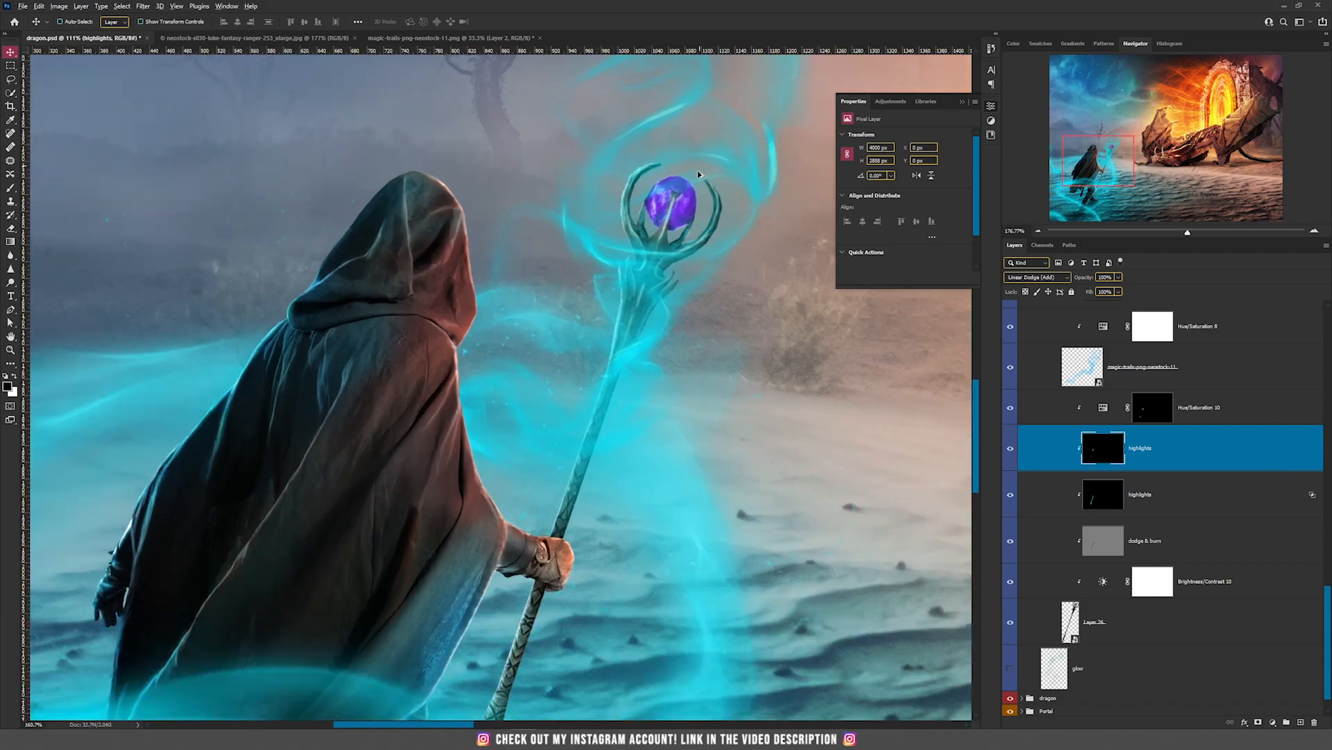
click(1013, 449)
click(1013, 449)
click(1014, 449)
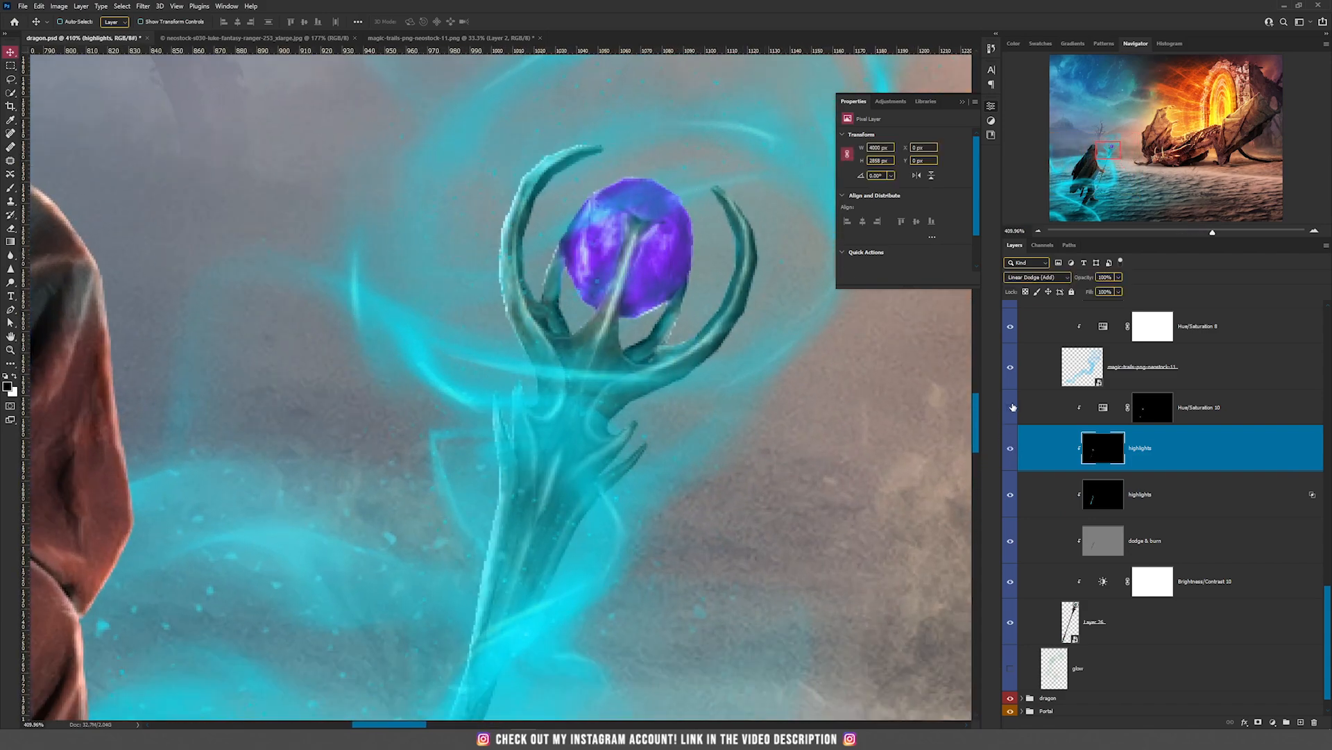
click(1012, 407)
click(1107, 410)
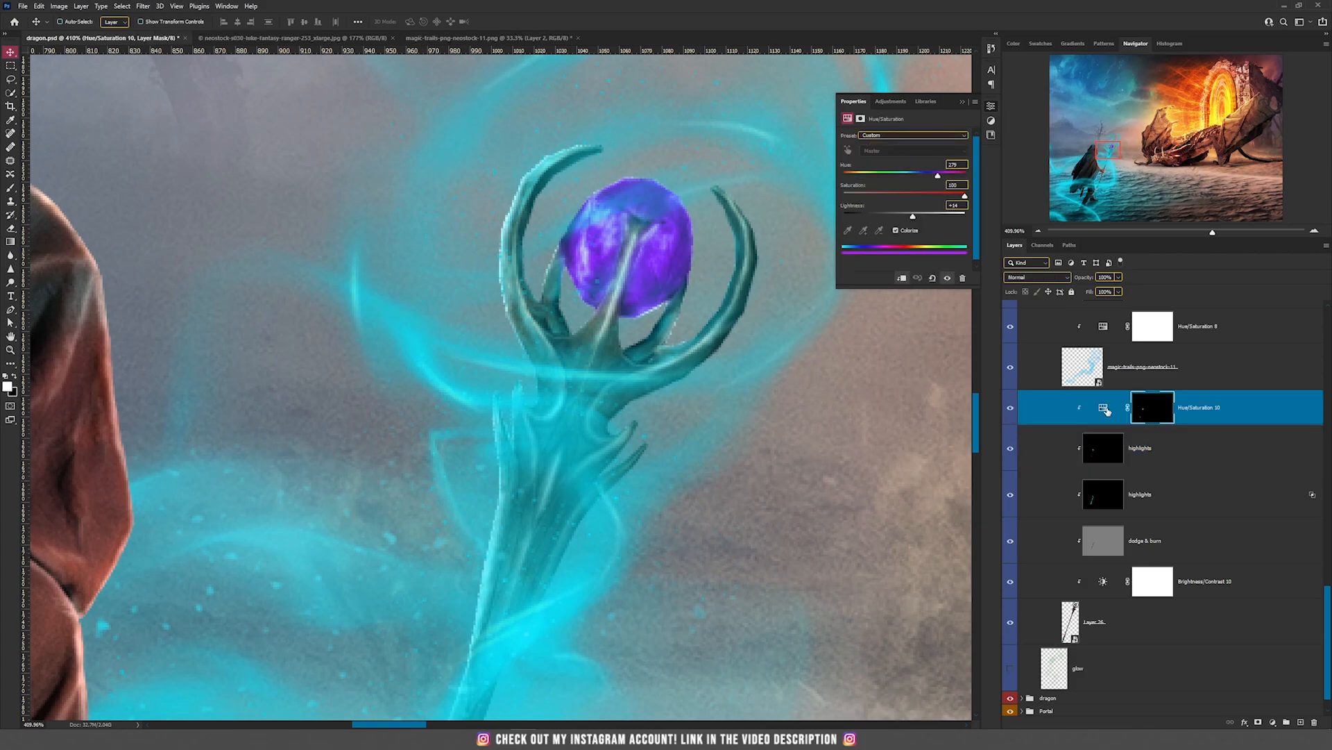
Step: Show Layer 21 and Layer 21 copy above Hue/Saturation 7 in the warrior group
scroll(706, 411, down, 3)
drag(608, 546, 777, 87)
drag(635, 604, 810, 156)
scroll(607, 566, down, 2)
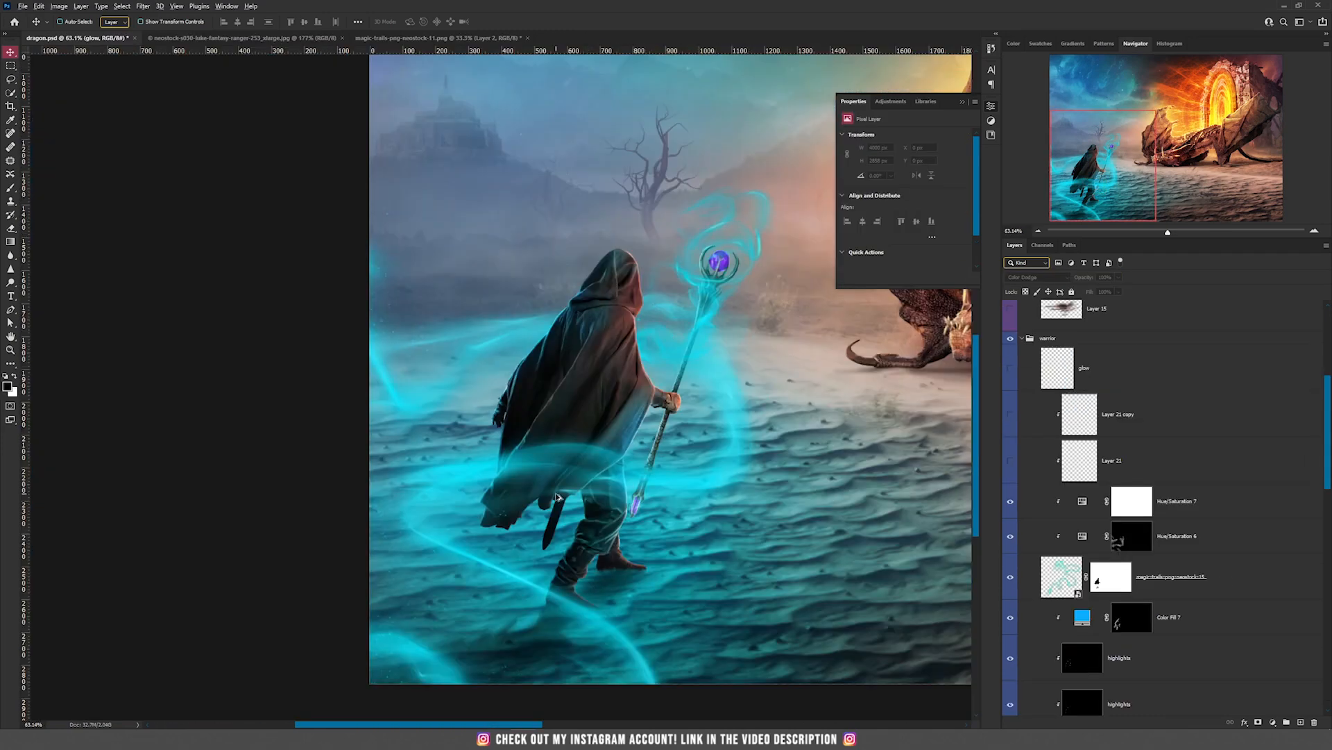
scroll(525, 616, up, 2)
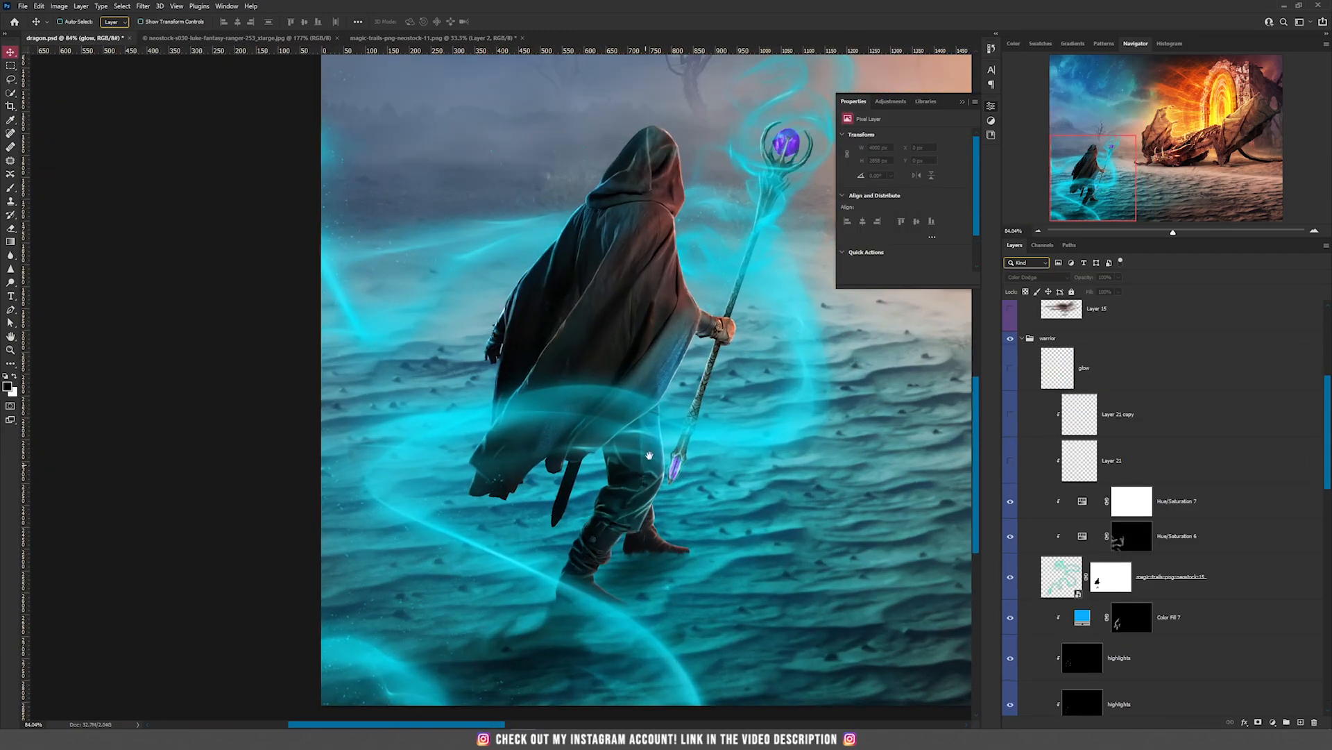
drag(651, 456, 670, 382)
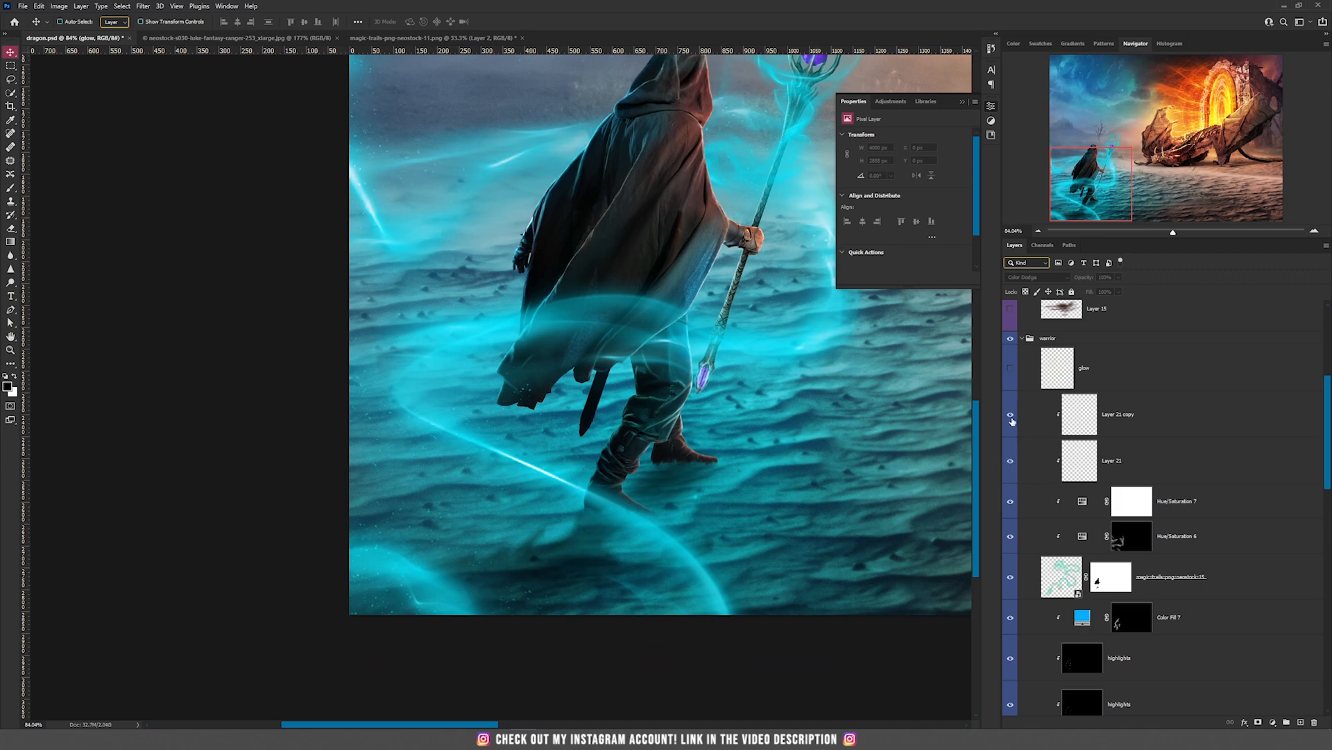
drag(701, 316, 634, 393)
Step: Compare the magic trails around the warrior with Layer 21 and Layer 21 copy hidden and visible, and leave both shown
click(1013, 461)
click(1013, 458)
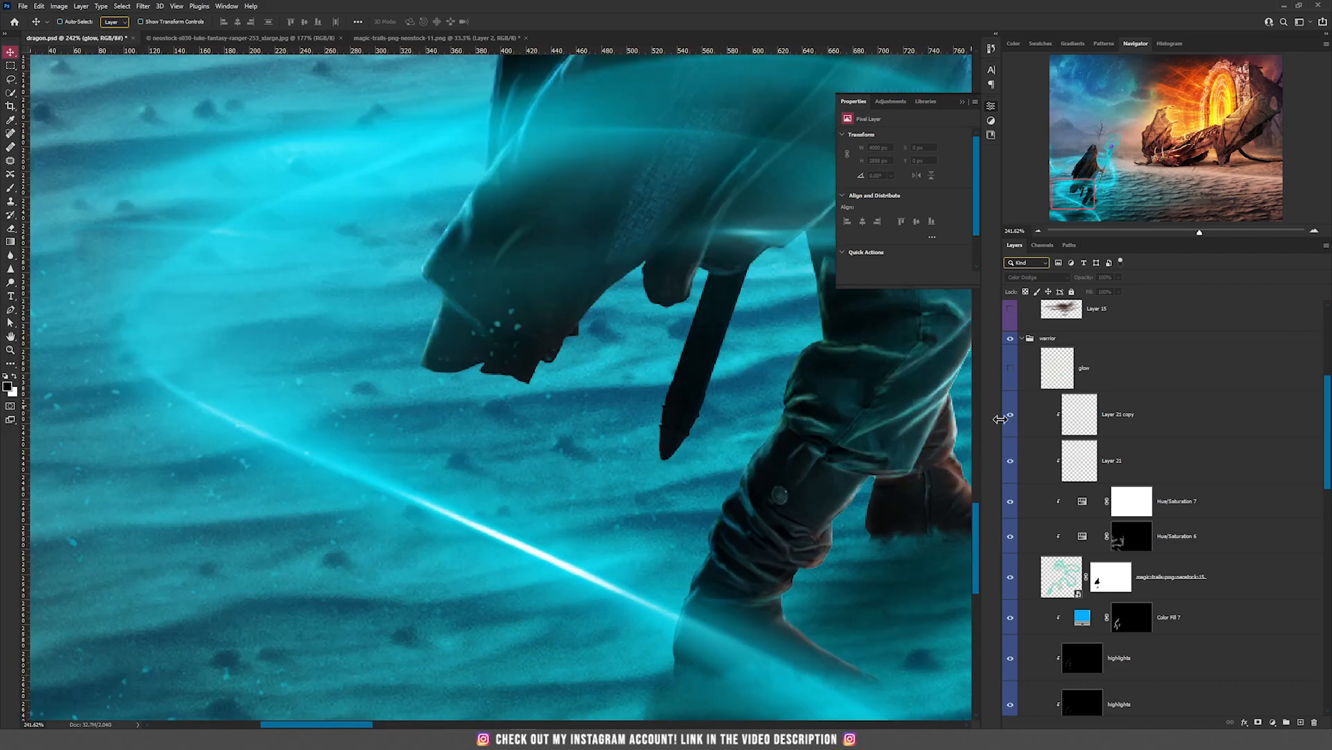
drag(1012, 416, 1015, 462)
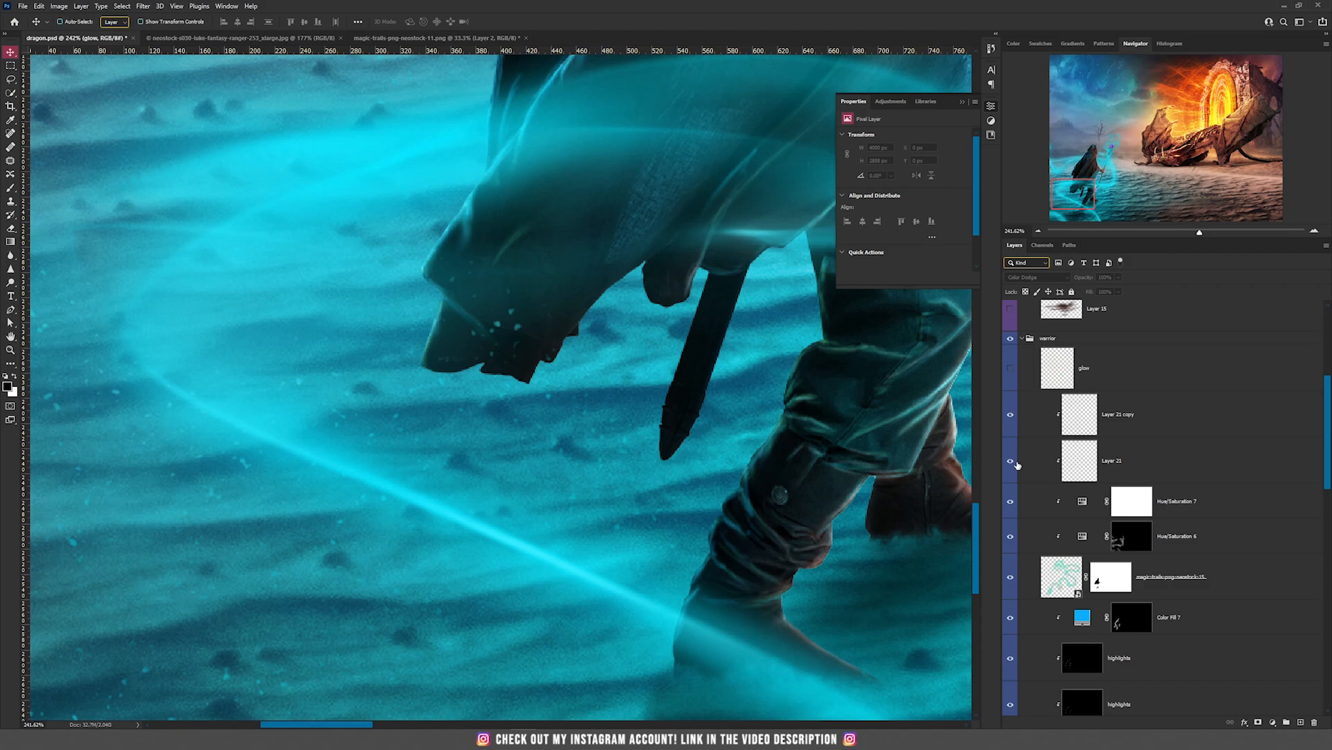
scroll(708, 494, down, 4)
scroll(708, 495, up, 5)
scroll(708, 494, left, 2)
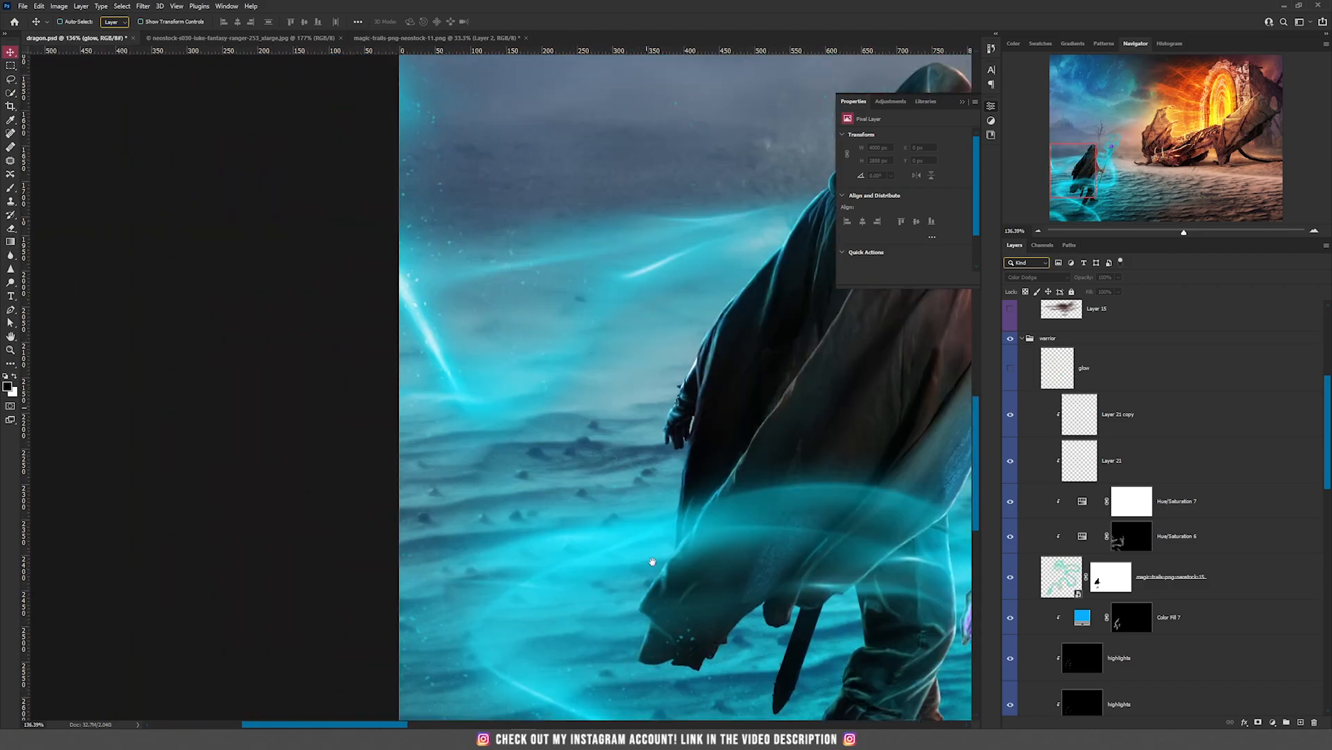
drag(1014, 461, 1014, 421)
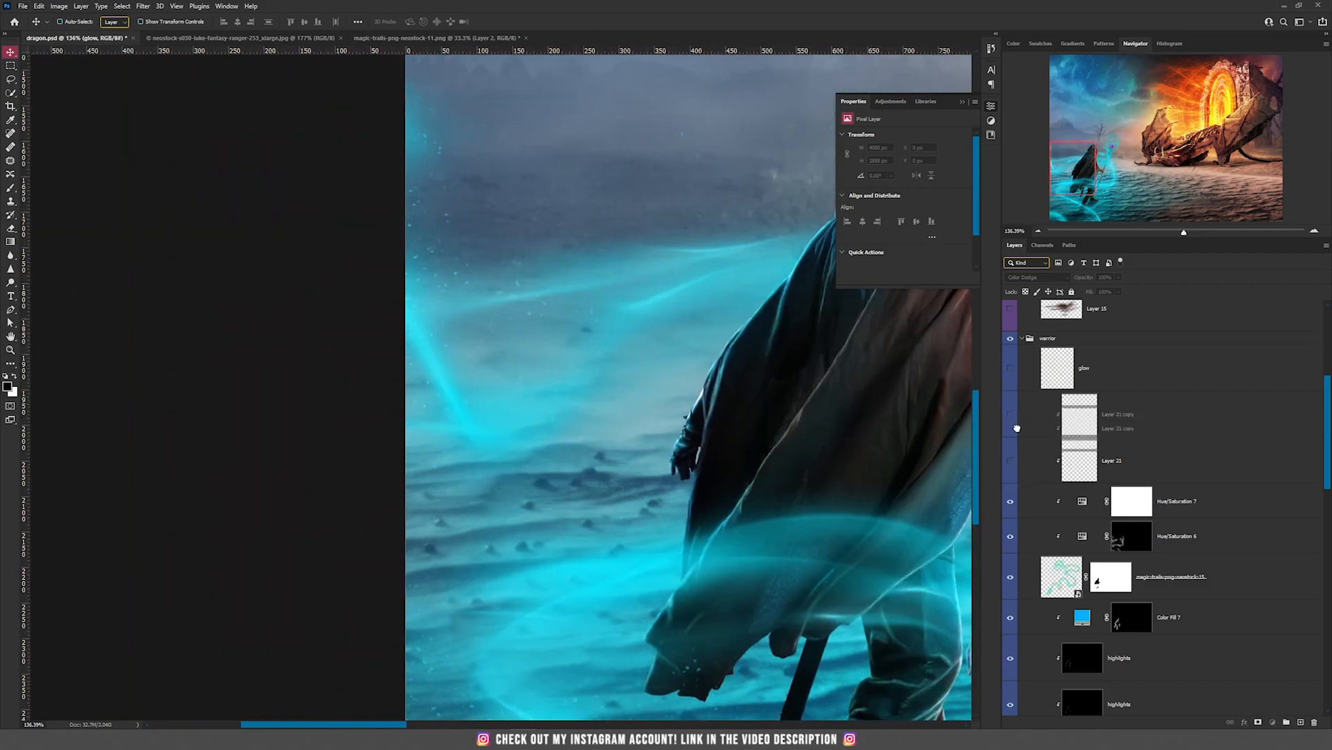
click(1019, 421)
click(1011, 460)
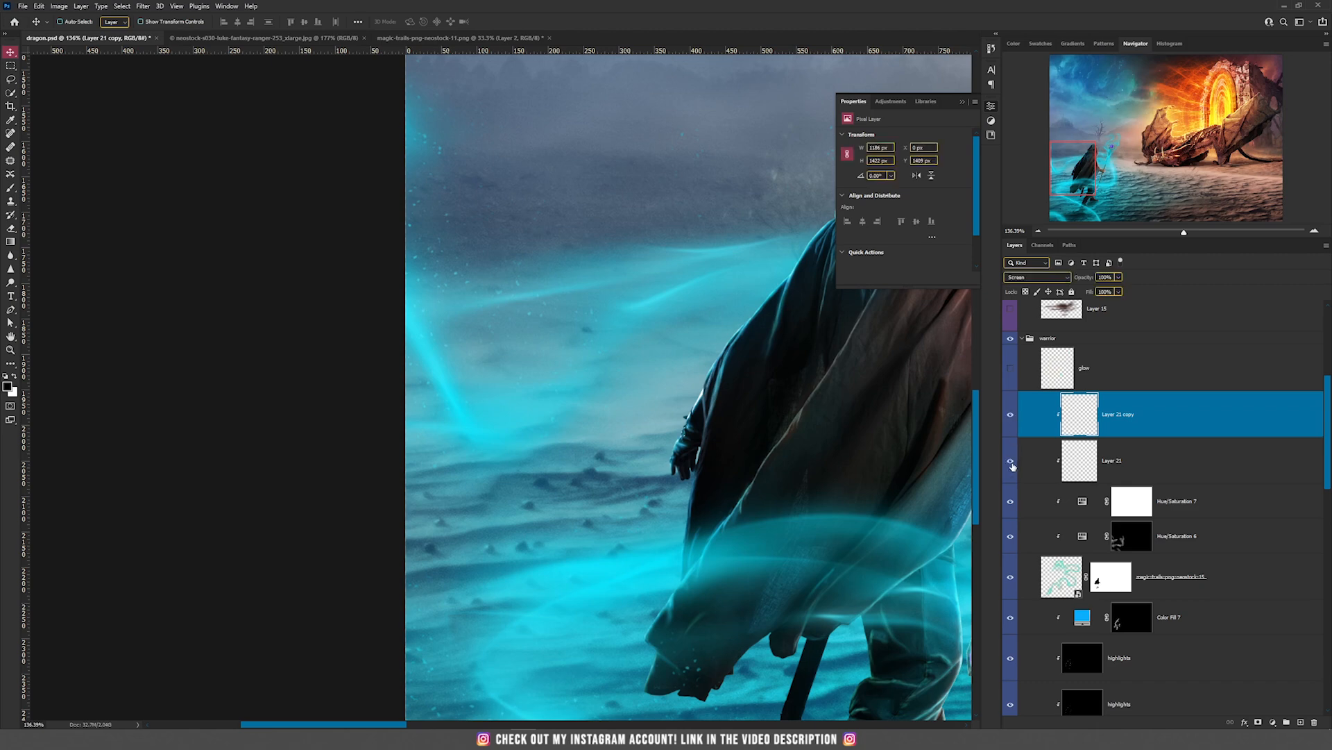
scroll(827, 437, down, 2)
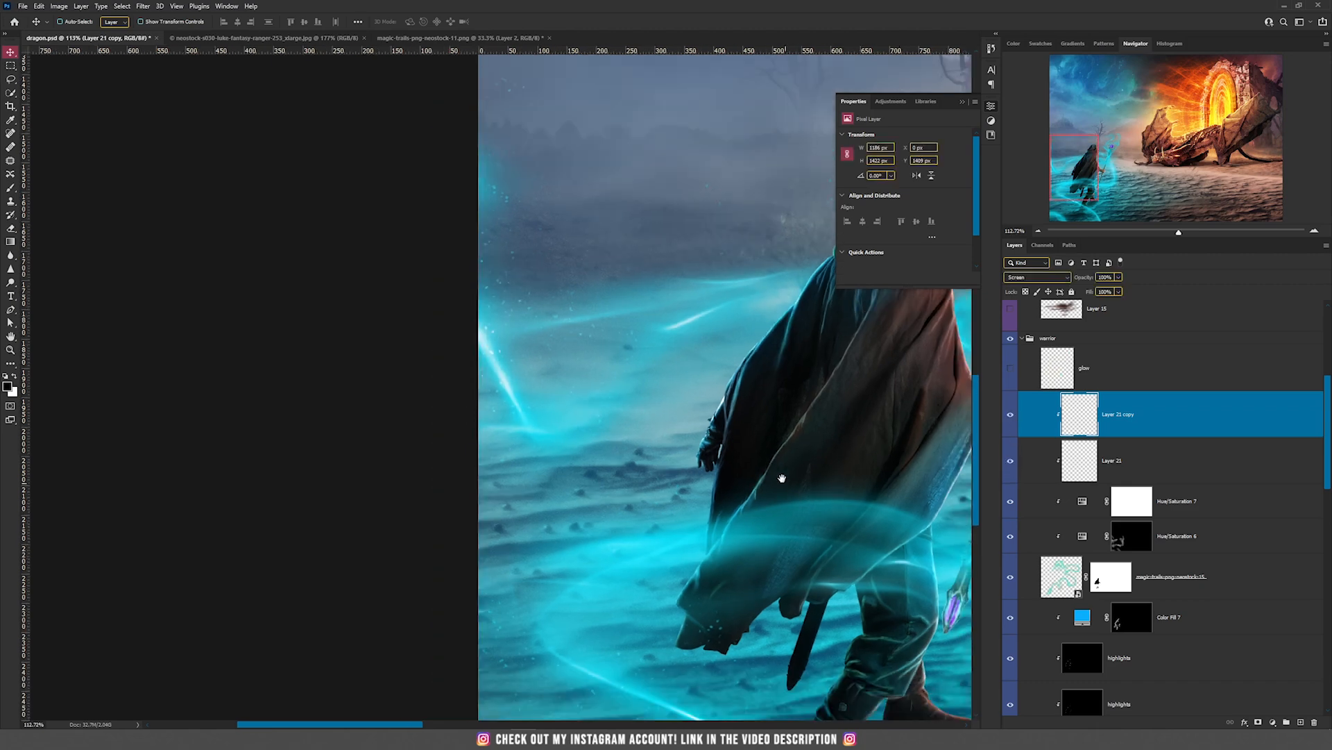
drag(797, 485, 672, 378)
scroll(749, 403, down, 7)
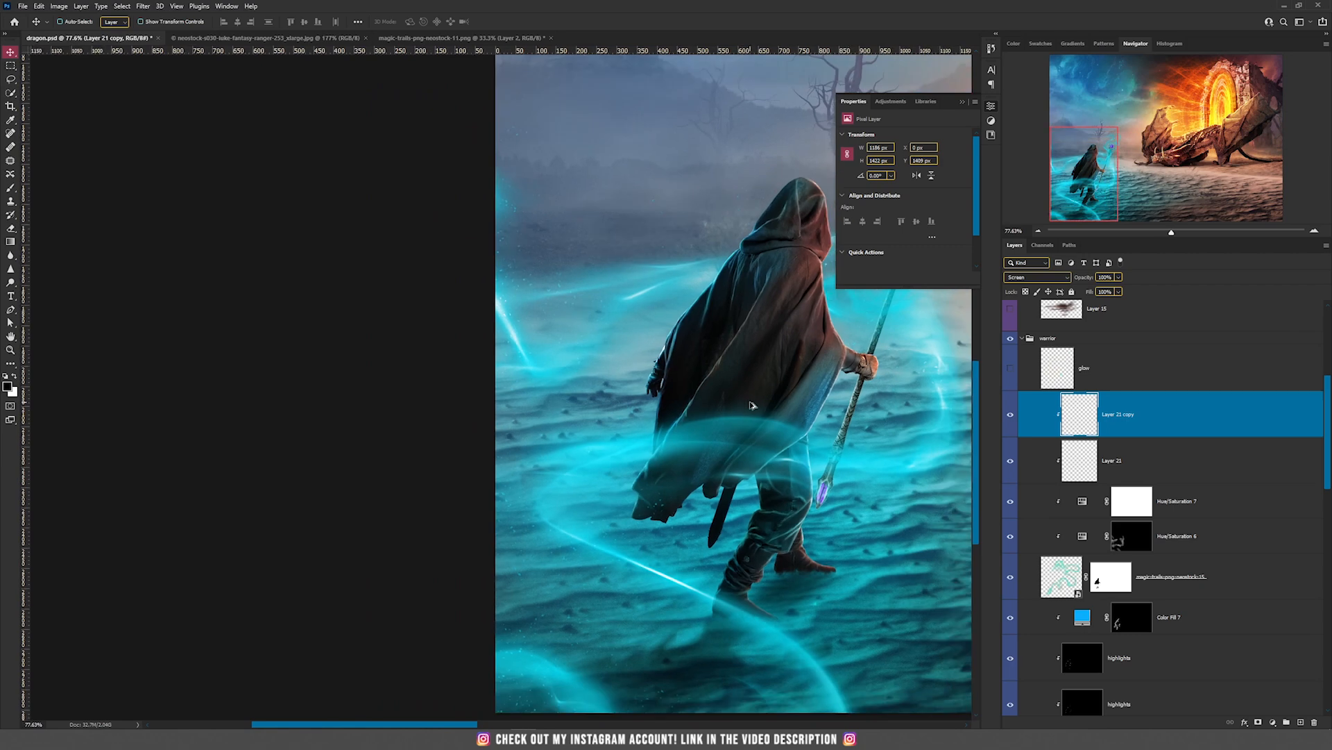
drag(837, 402, 724, 400)
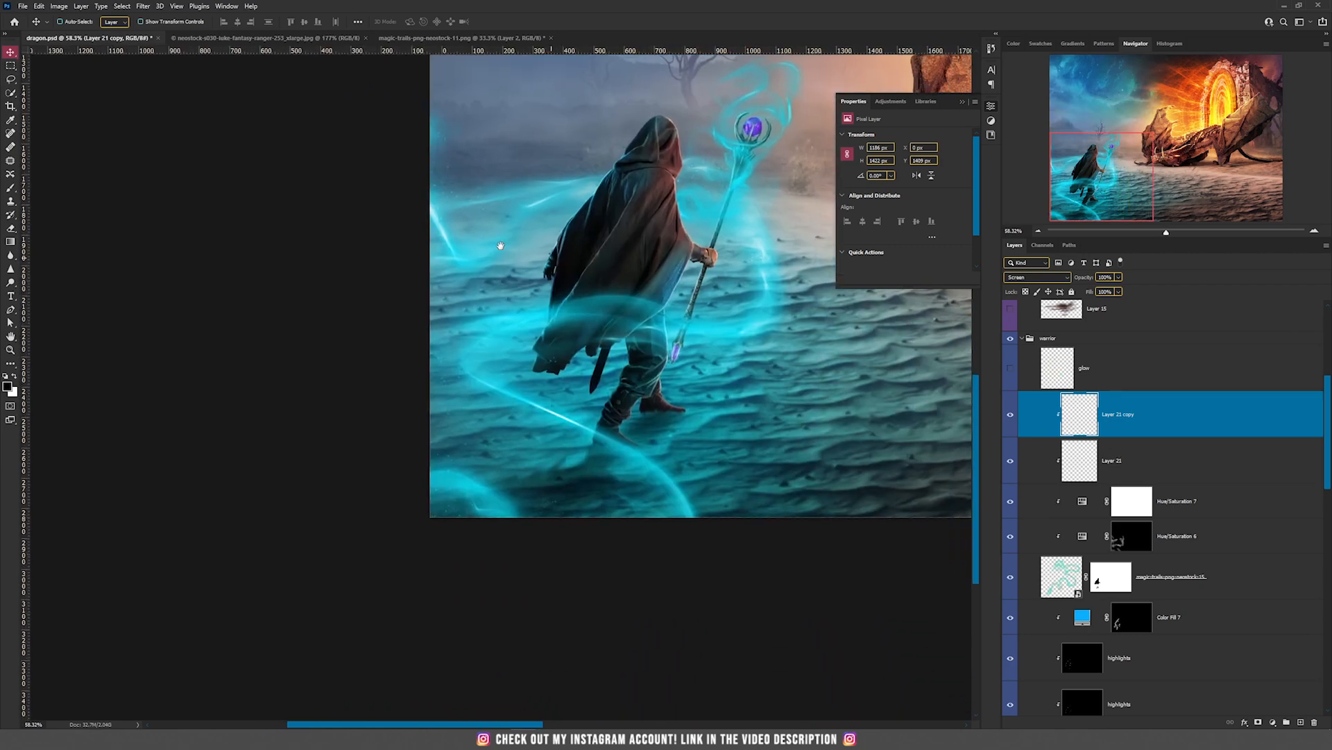
drag(633, 485, 665, 322)
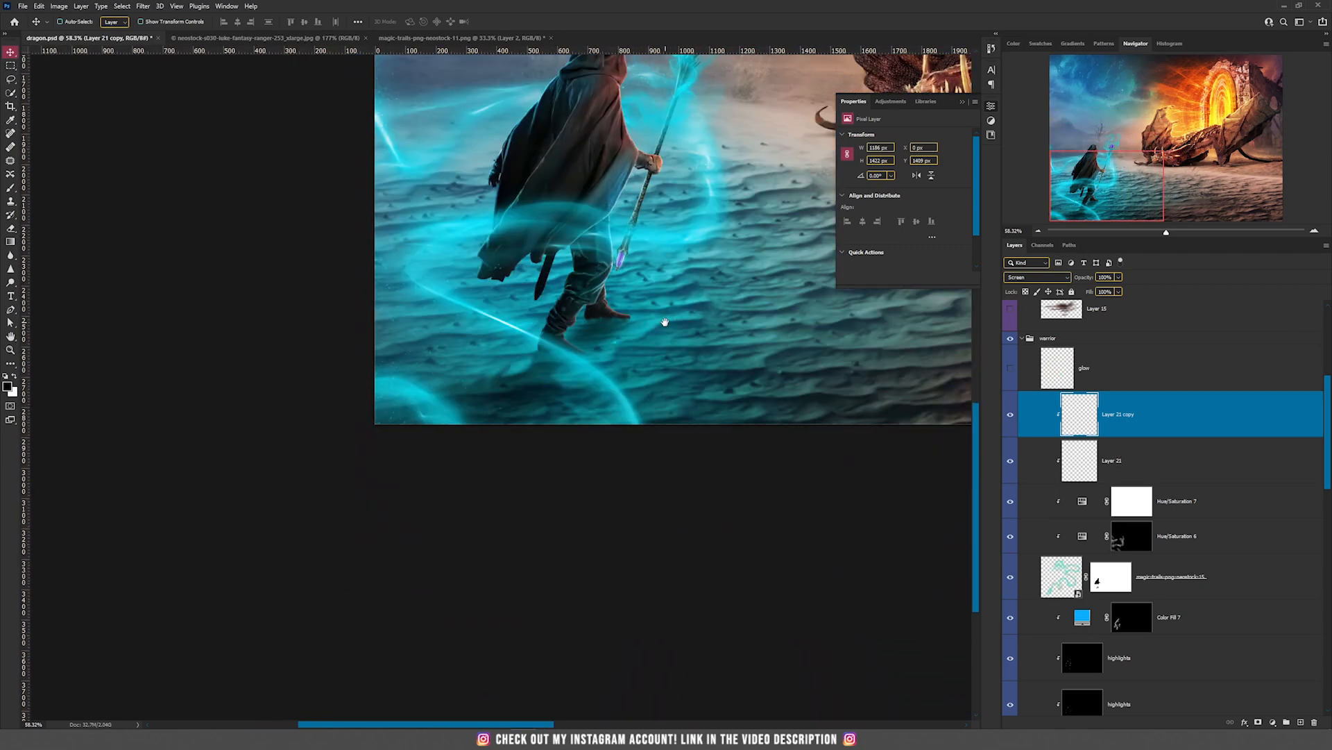
Step: Select and show the glow layer beneath the staff group, and check its effect around the warrior
scroll(1152, 490, down, 10)
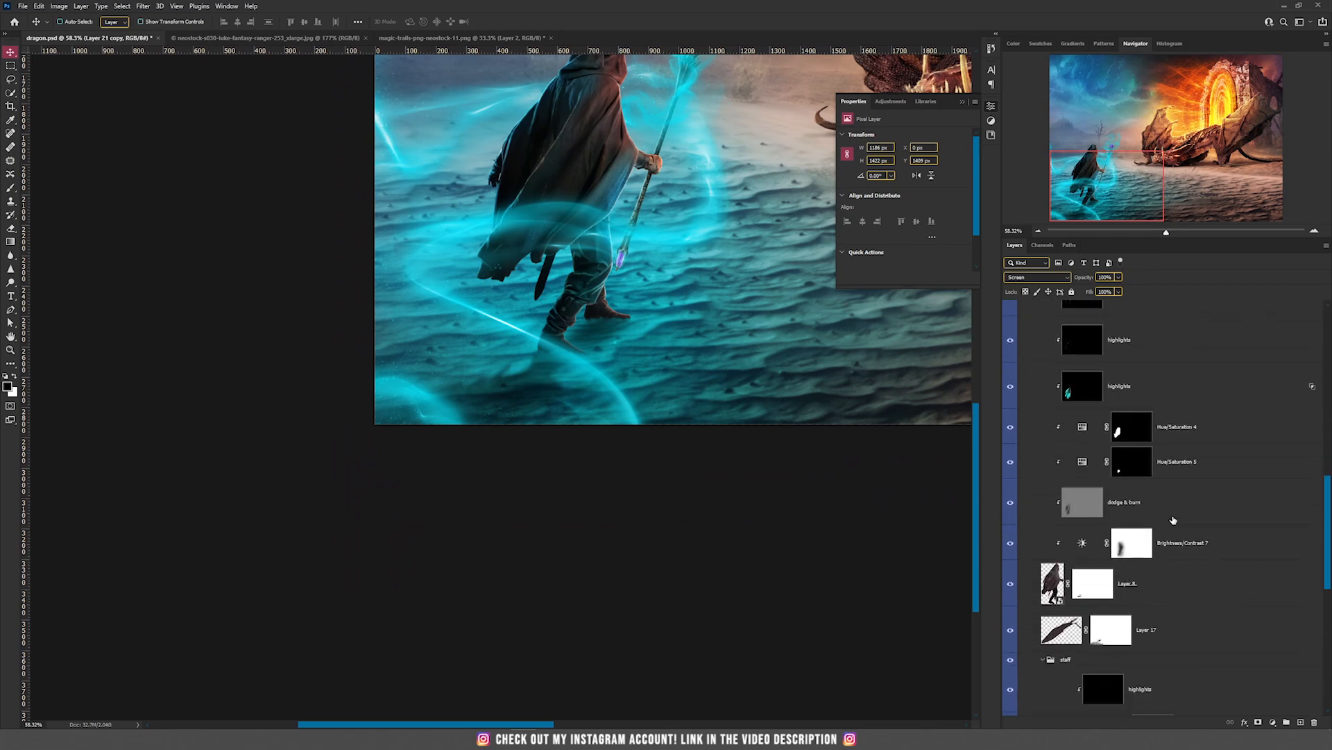
scroll(1139, 619, down, 8)
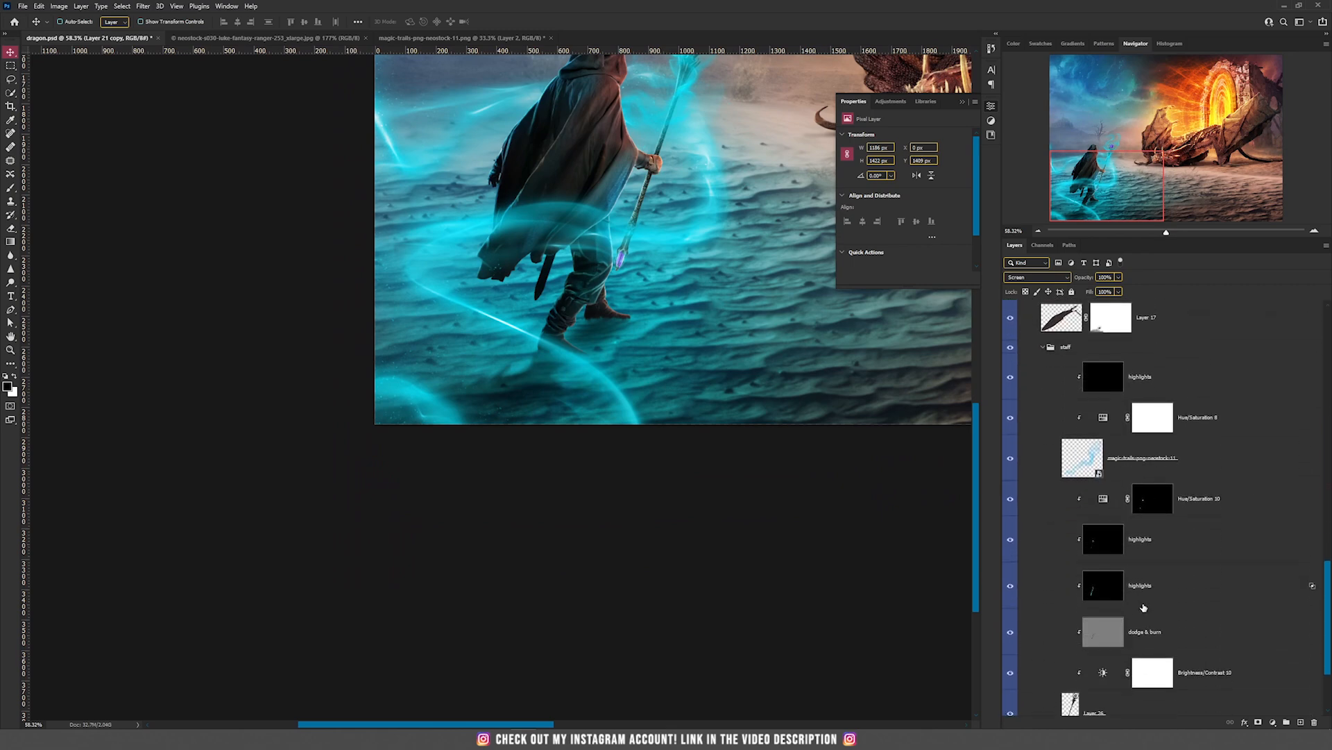
scroll(1142, 692, down, 2)
click(1118, 693)
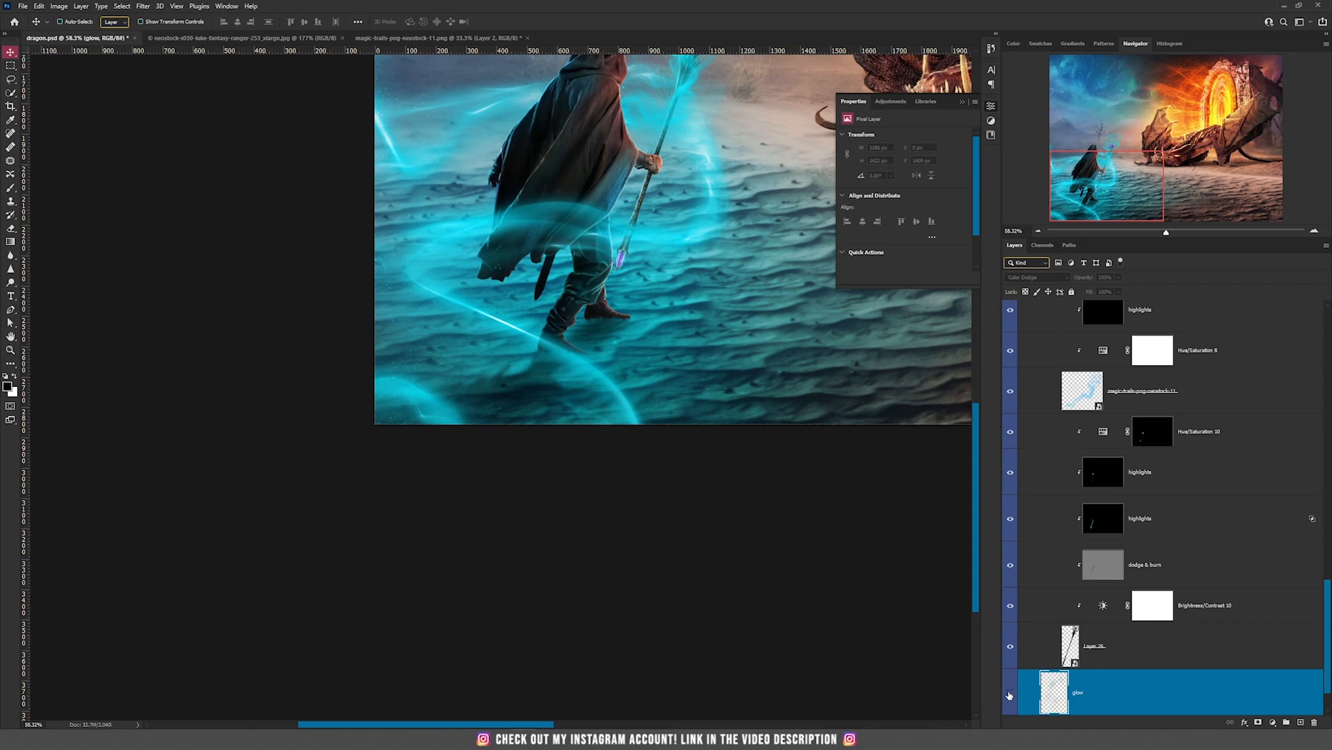
drag(649, 195, 681, 294)
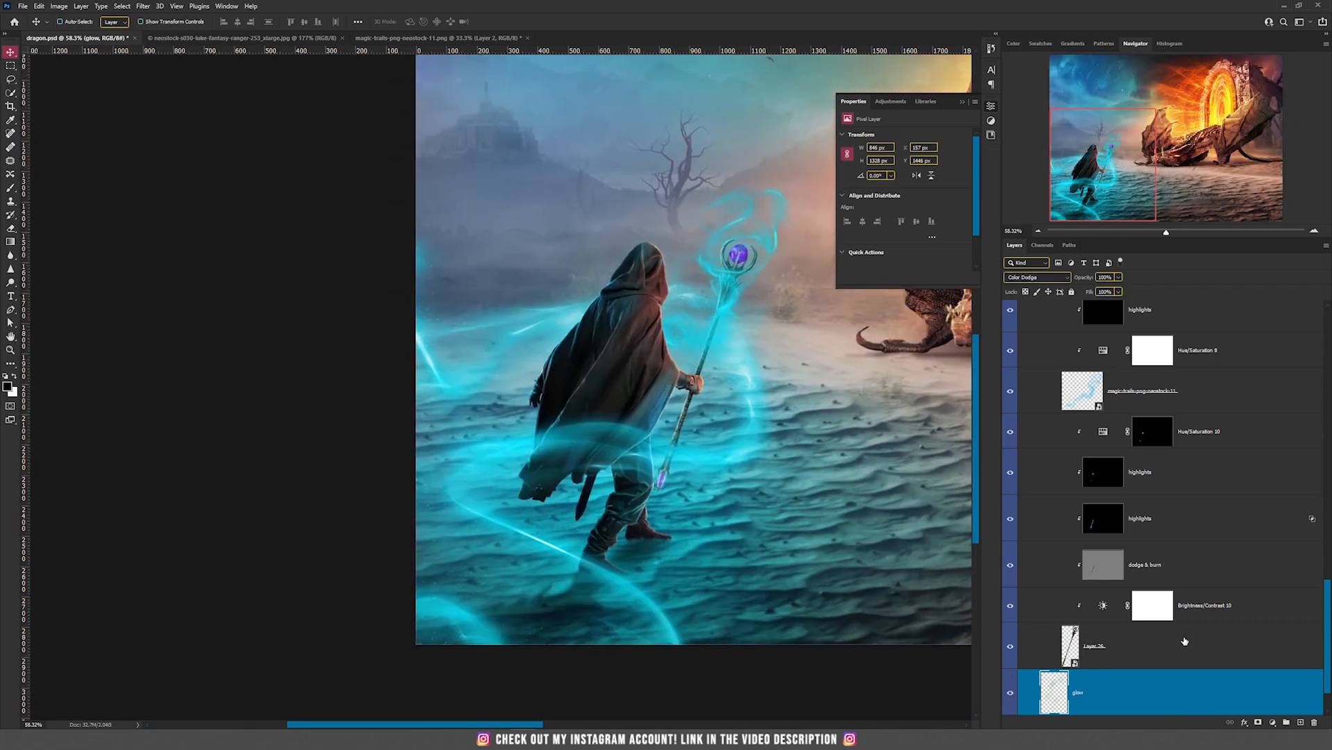
mouse_move(694, 330)
mouse_down()
mouse_move(624, 201)
mouse_move(714, 229)
mouse_move(709, 243)
mouse_up()
scroll(1154, 594, up, 3)
scroll(1154, 595, up, 10)
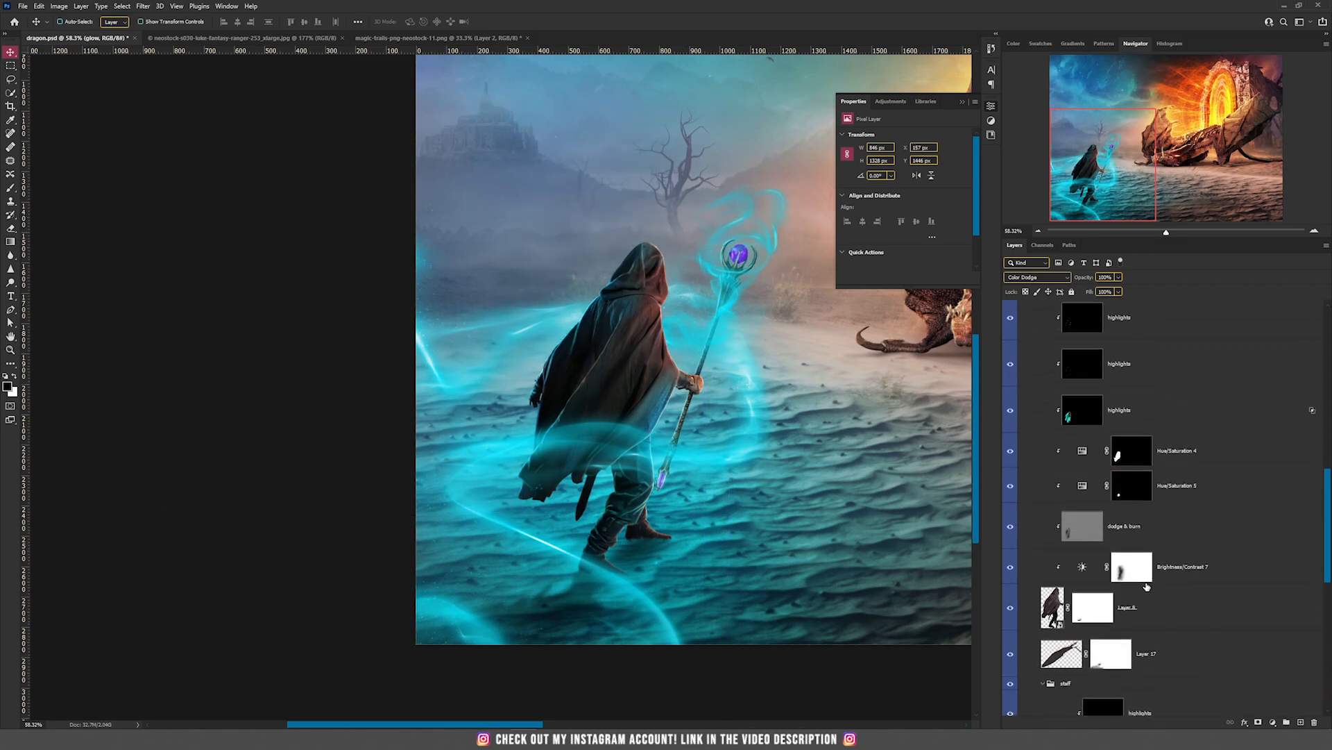
Step: Show and select the glow layer at the top of the warrior group, and move it slightly around the staff's orb
scroll(1115, 510, down, 1)
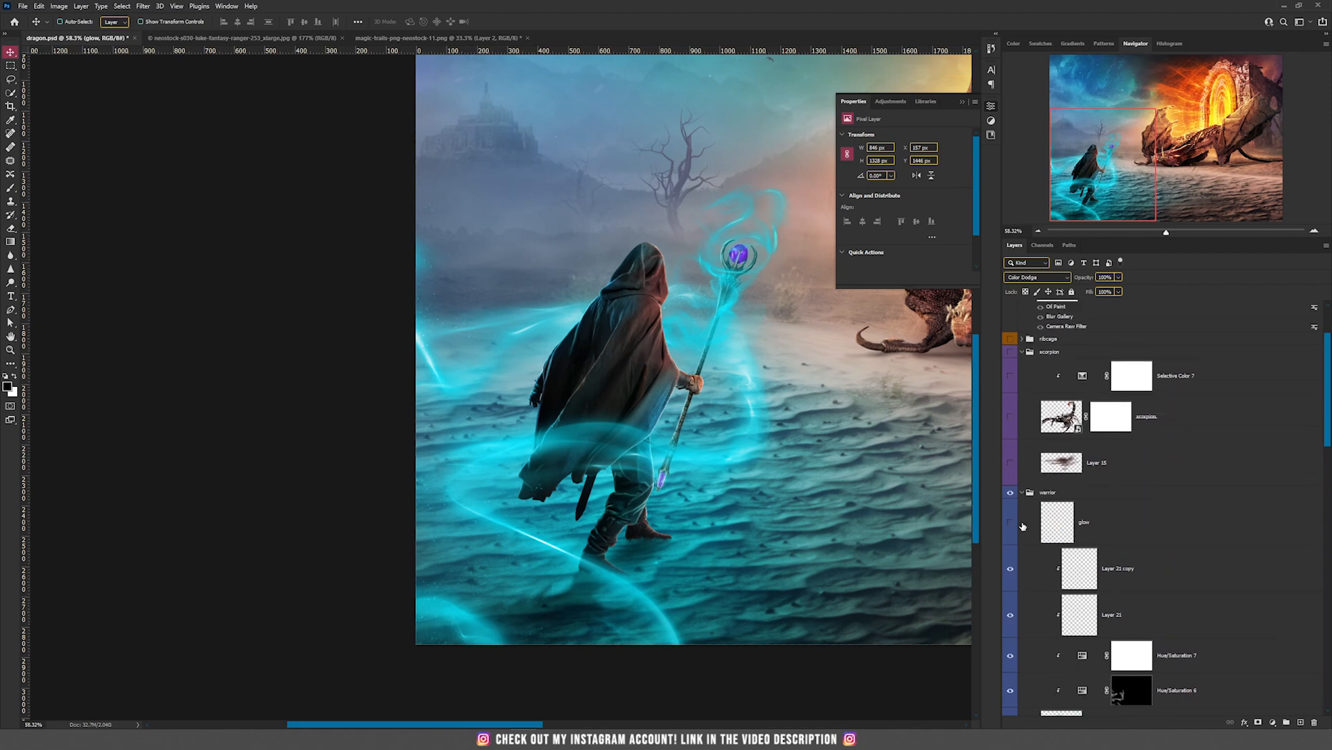
click(1081, 503)
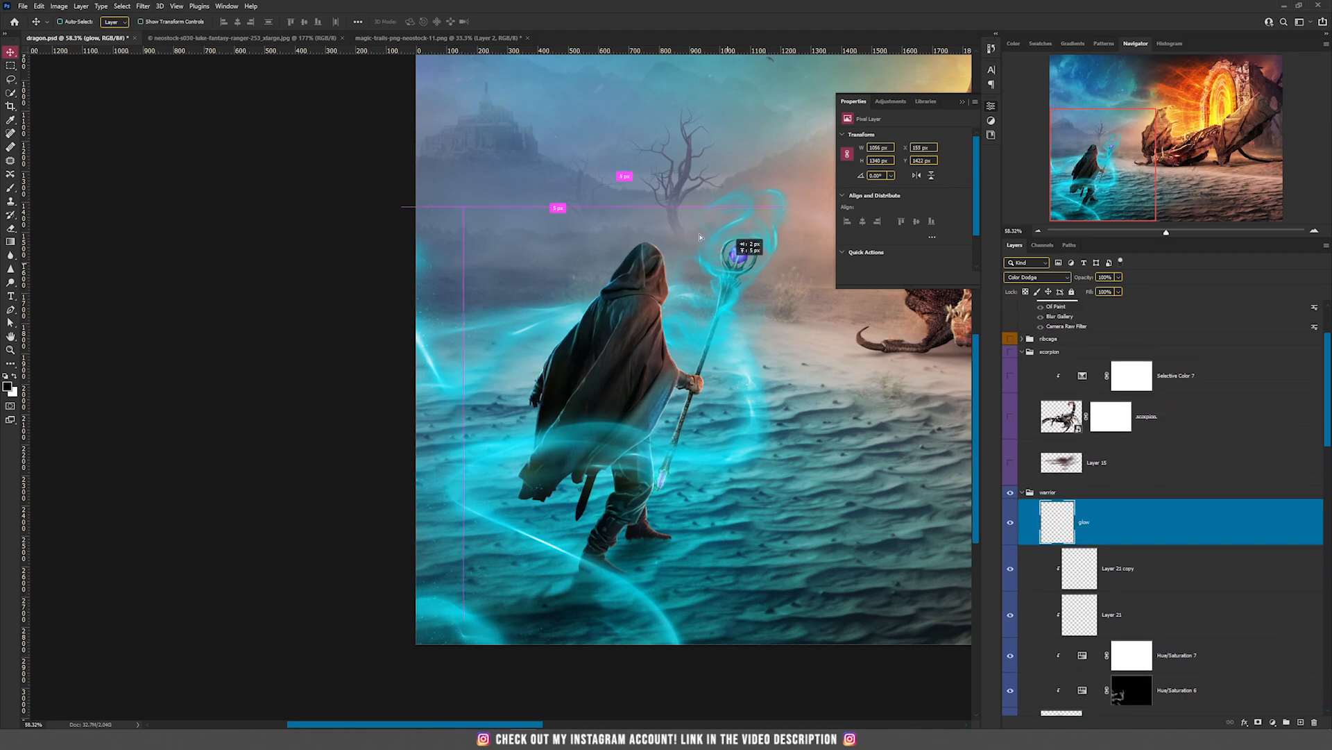
mouse_move(750, 246)
mouse_down()
mouse_move(735, 233)
mouse_move(759, 229)
mouse_up()
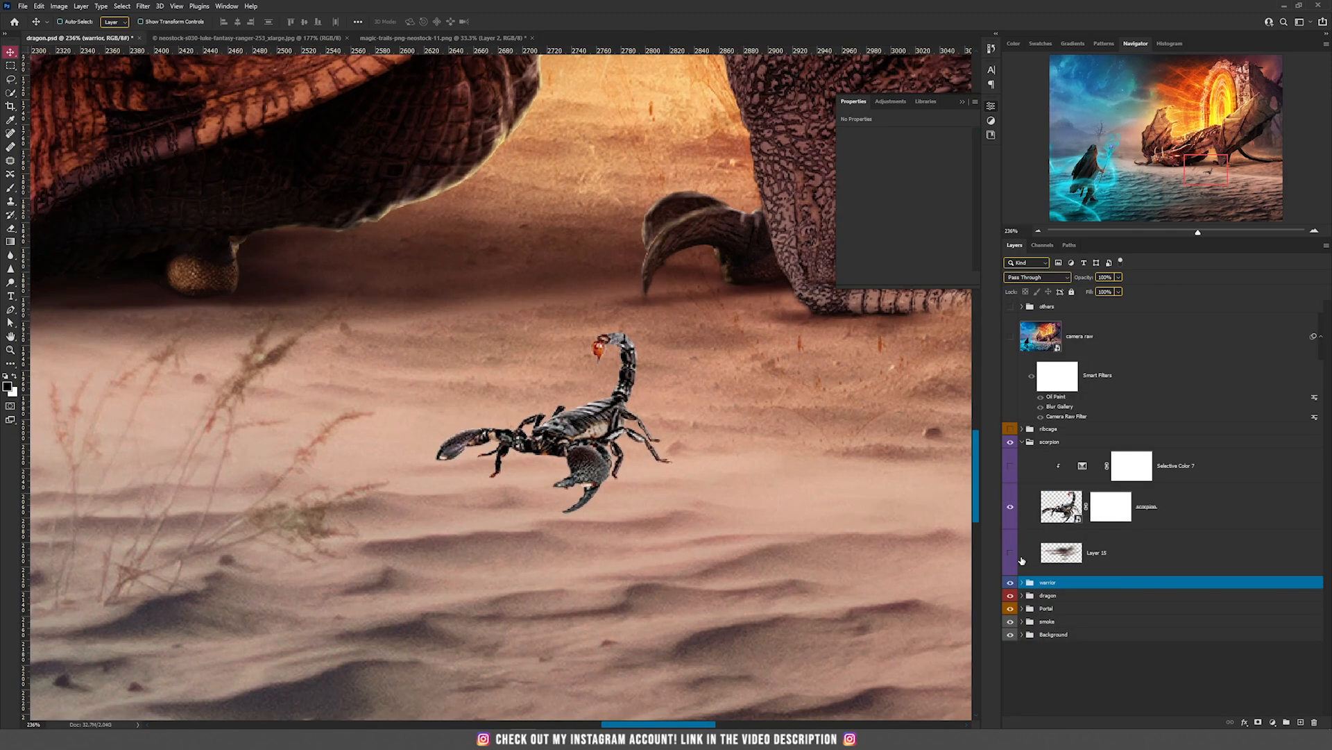
Step: Show the scorpion's shadow on Layer 15 and its Selective Color 7 adjustment, and open the adjustment's settings
click(1011, 553)
click(1068, 556)
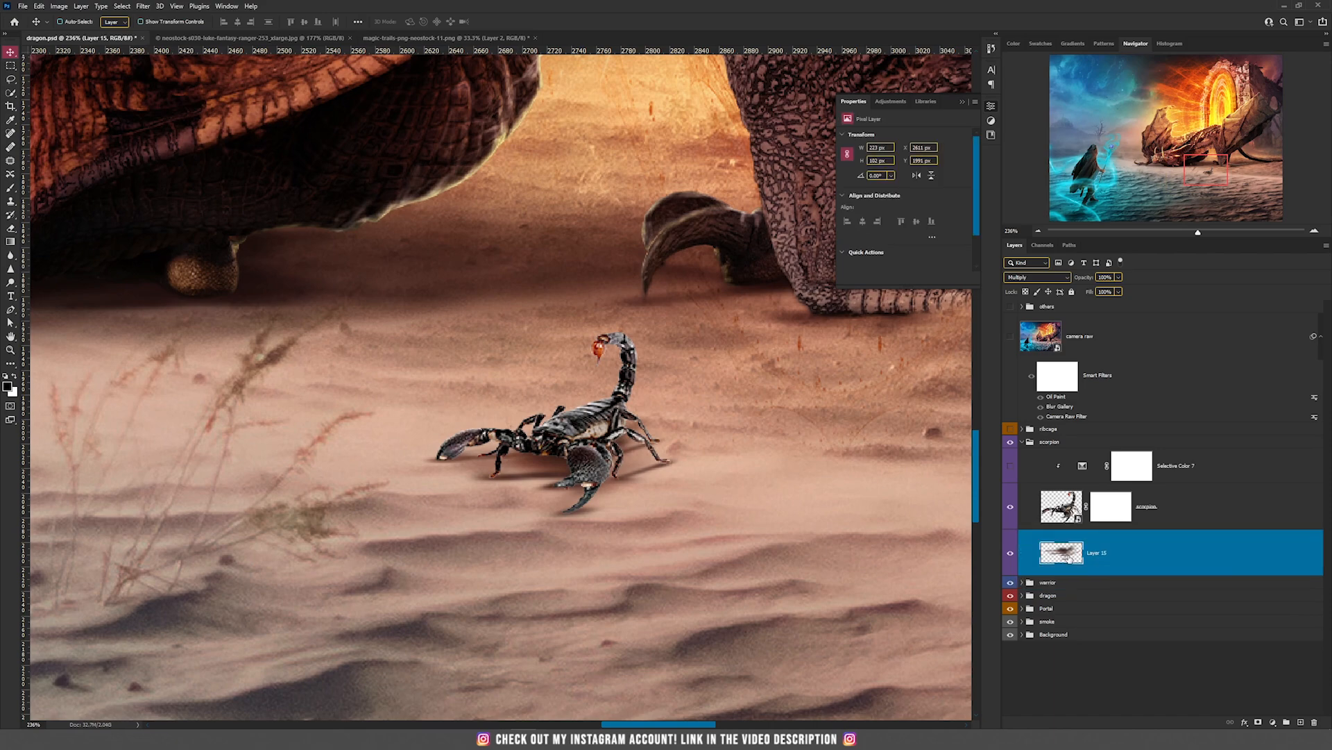
click(1011, 467)
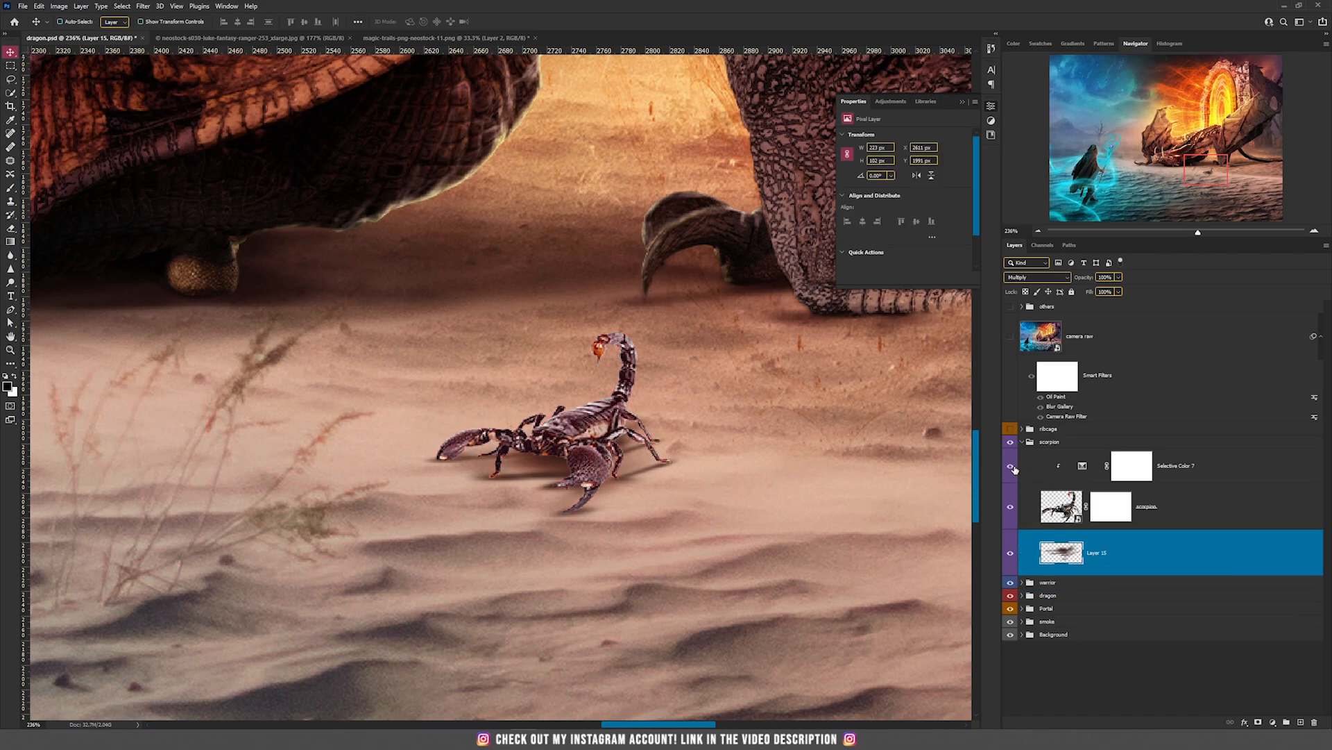
click(1086, 472)
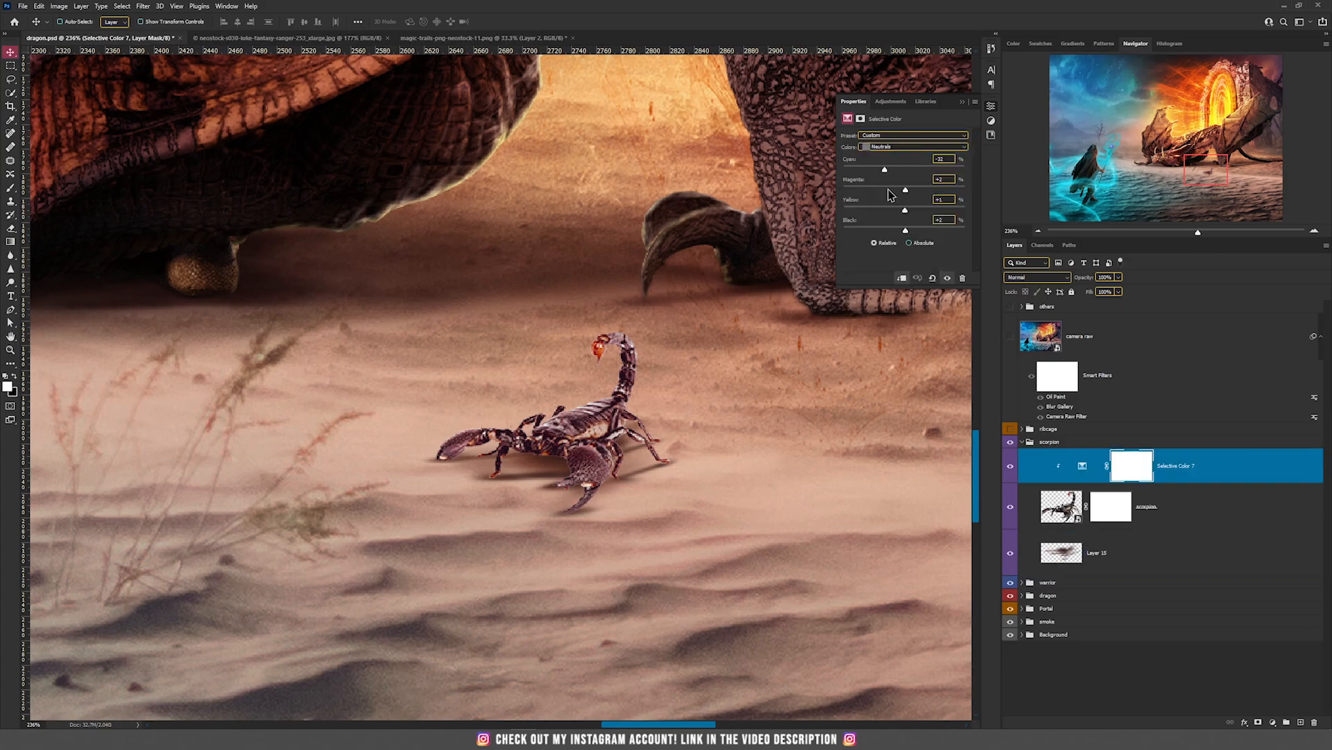
Step: Inspect the scorpion up close and within the whole scene, and collapse the scorpion group
scroll(686, 552, down, 5)
scroll(684, 552, up, 5)
scroll(604, 564, down, 3)
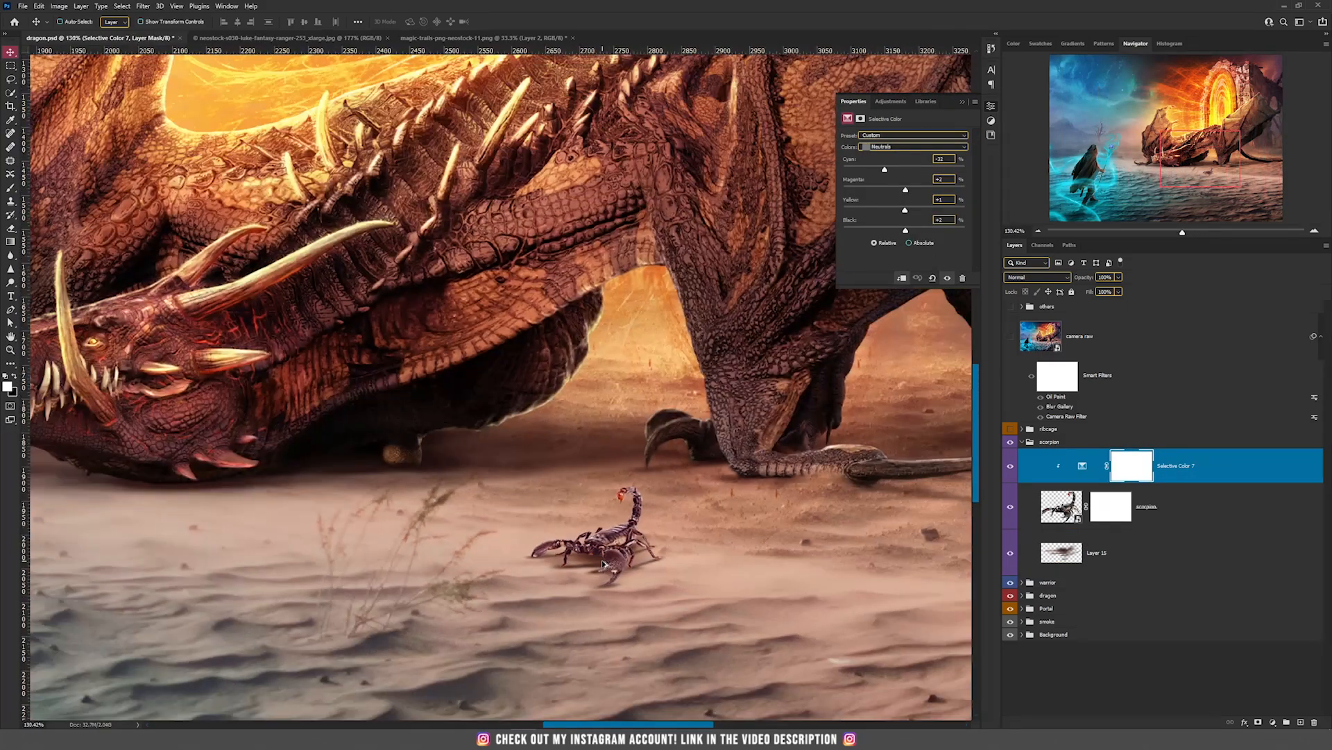
scroll(603, 564, down, 3)
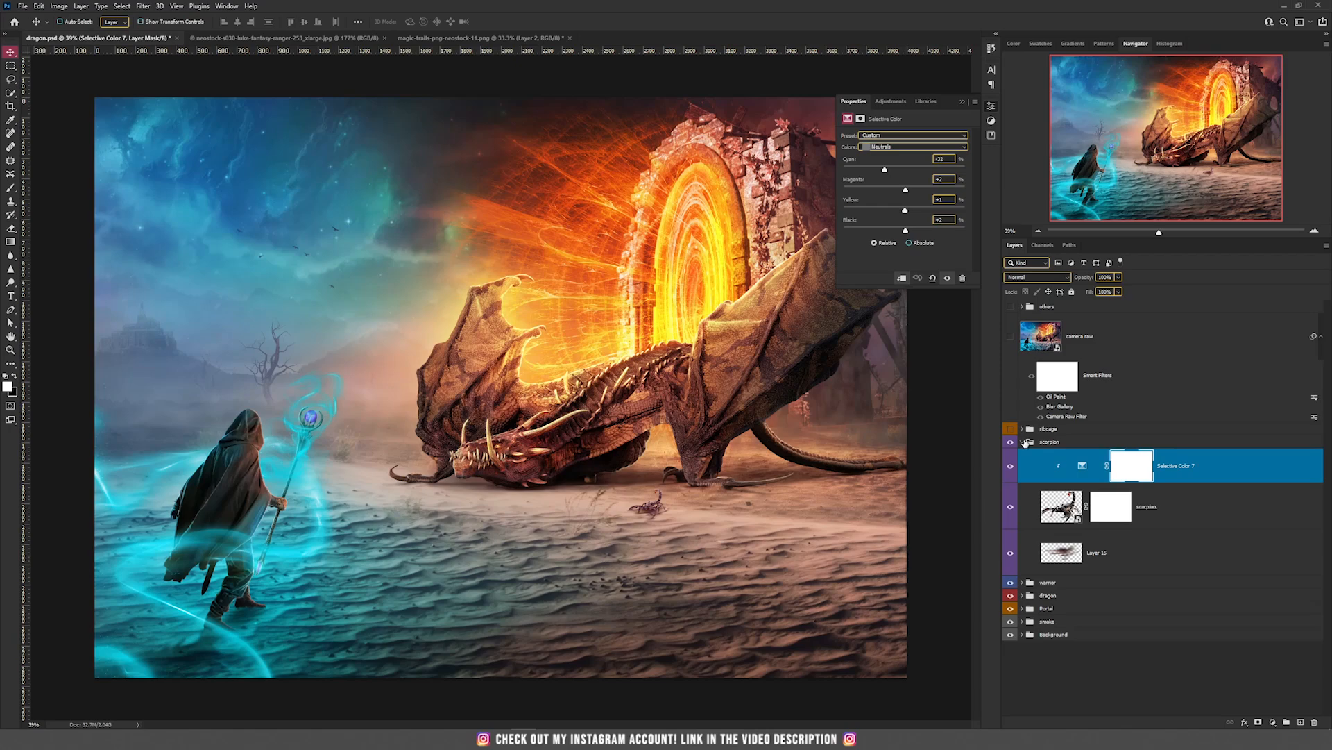
click(1024, 442)
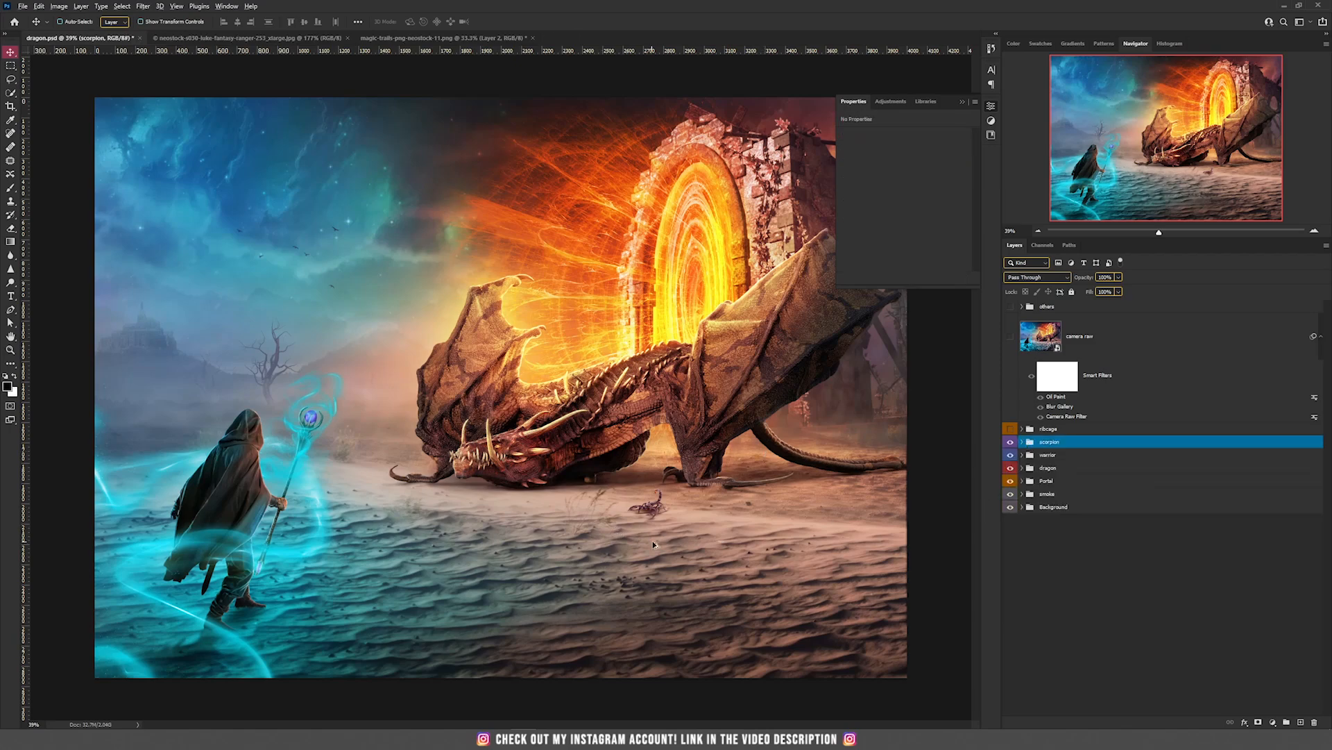
scroll(656, 569, up, 3)
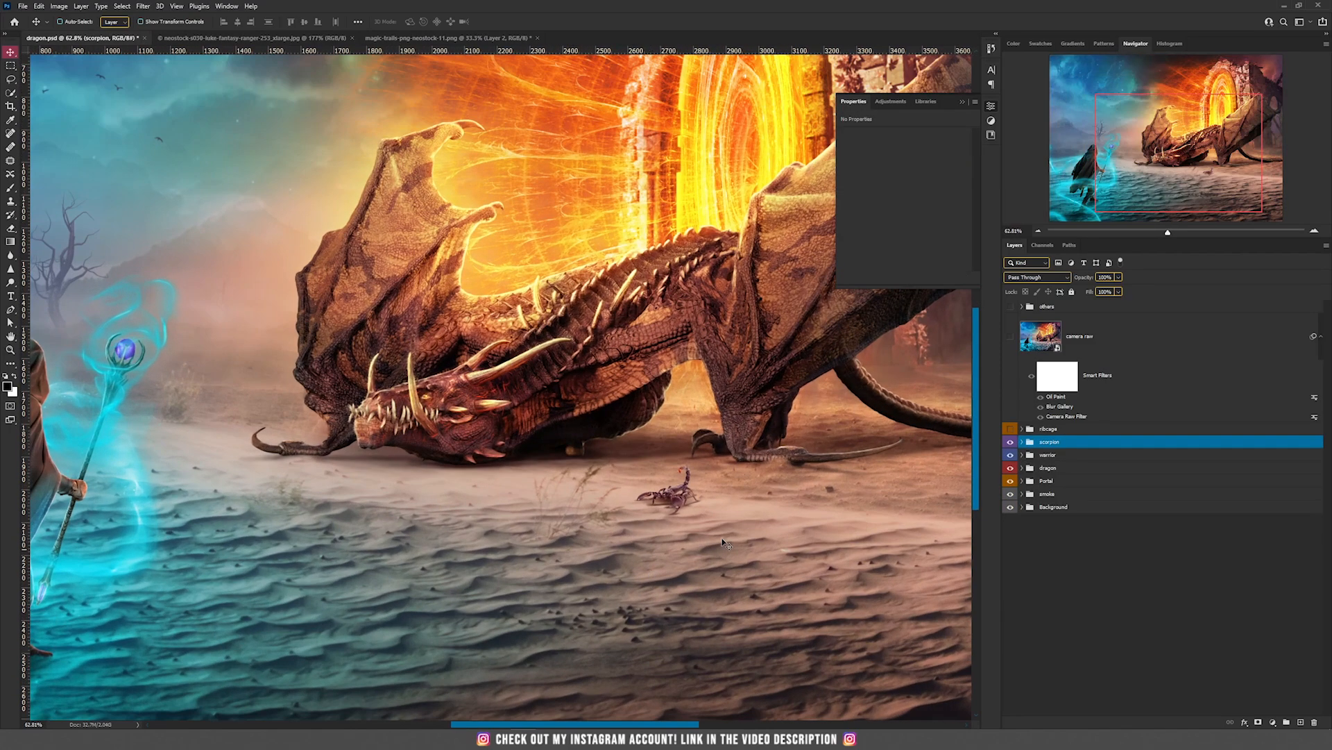
drag(710, 509, 520, 440)
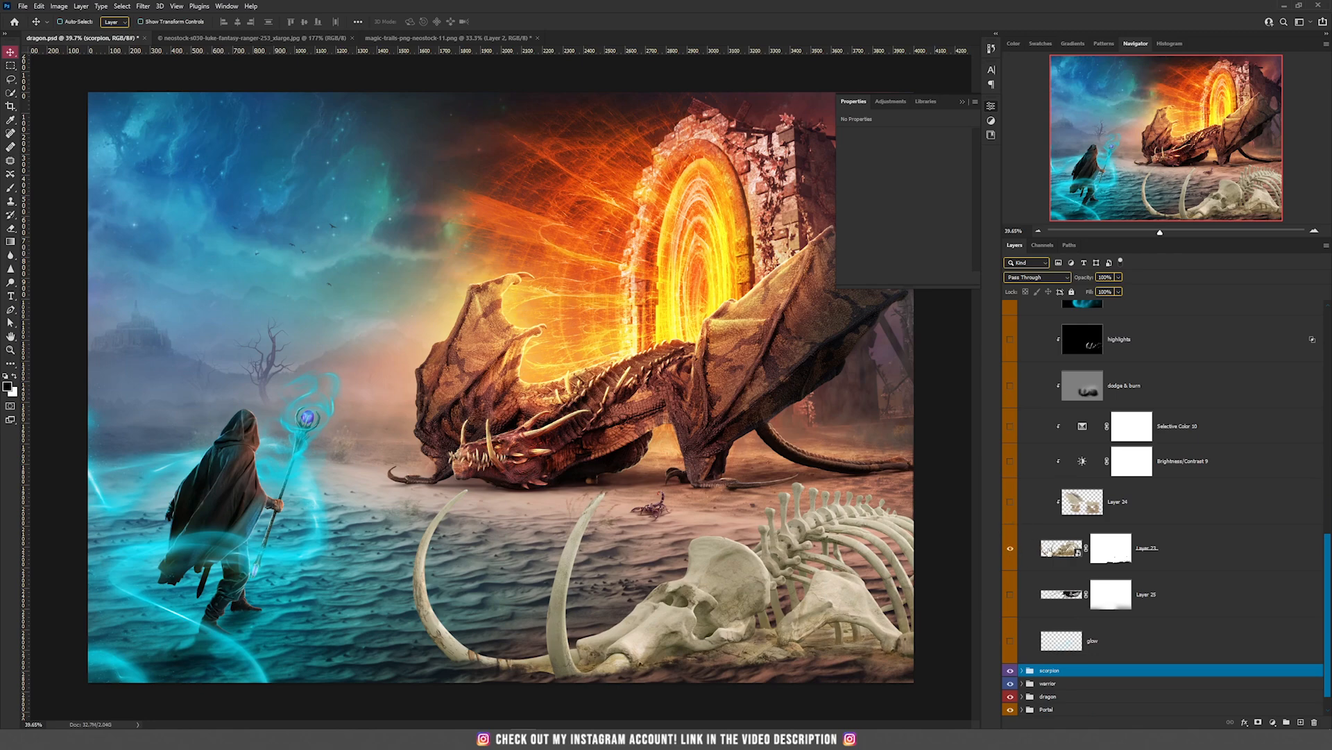
Step: Enable the skeleton's cutout mask inside the Layer 23 smart object, and enable Layer 23's mask in dragon.psd to blend the bones into the sand
double_click(1054, 551)
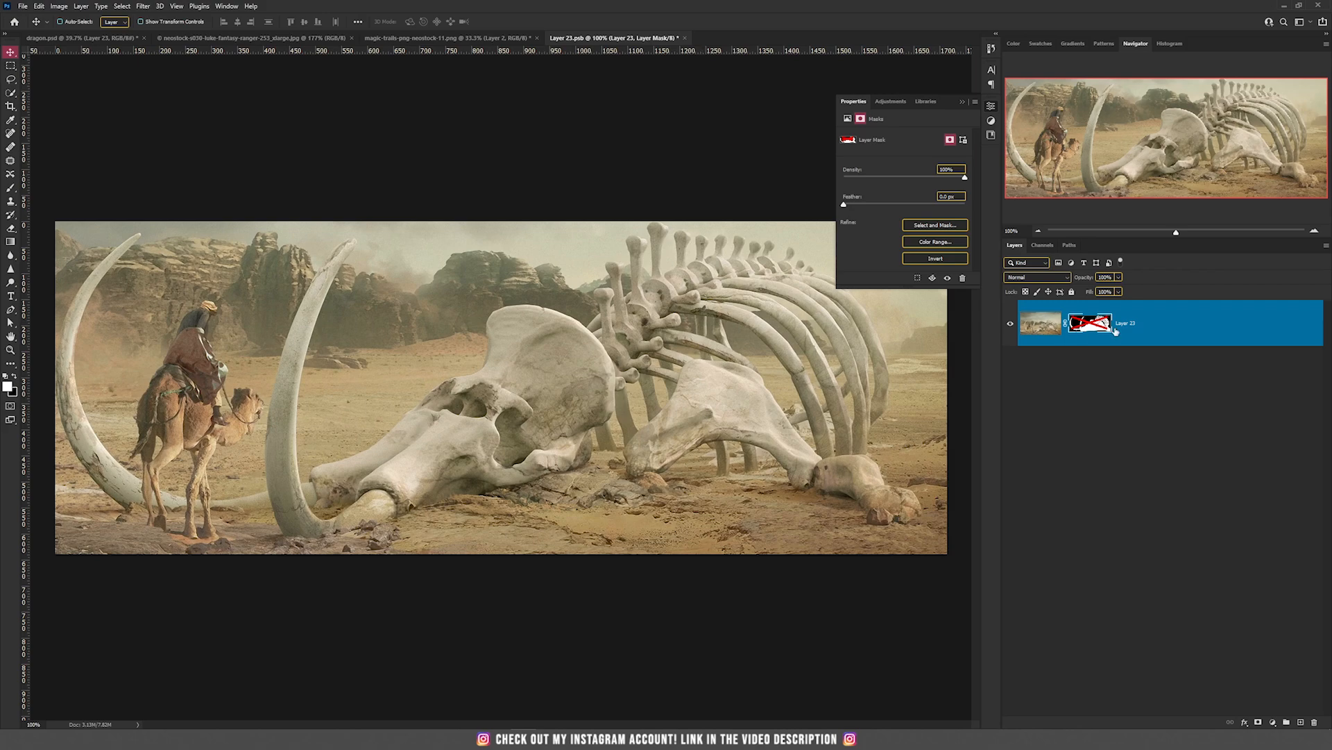
shift+click(1092, 328)
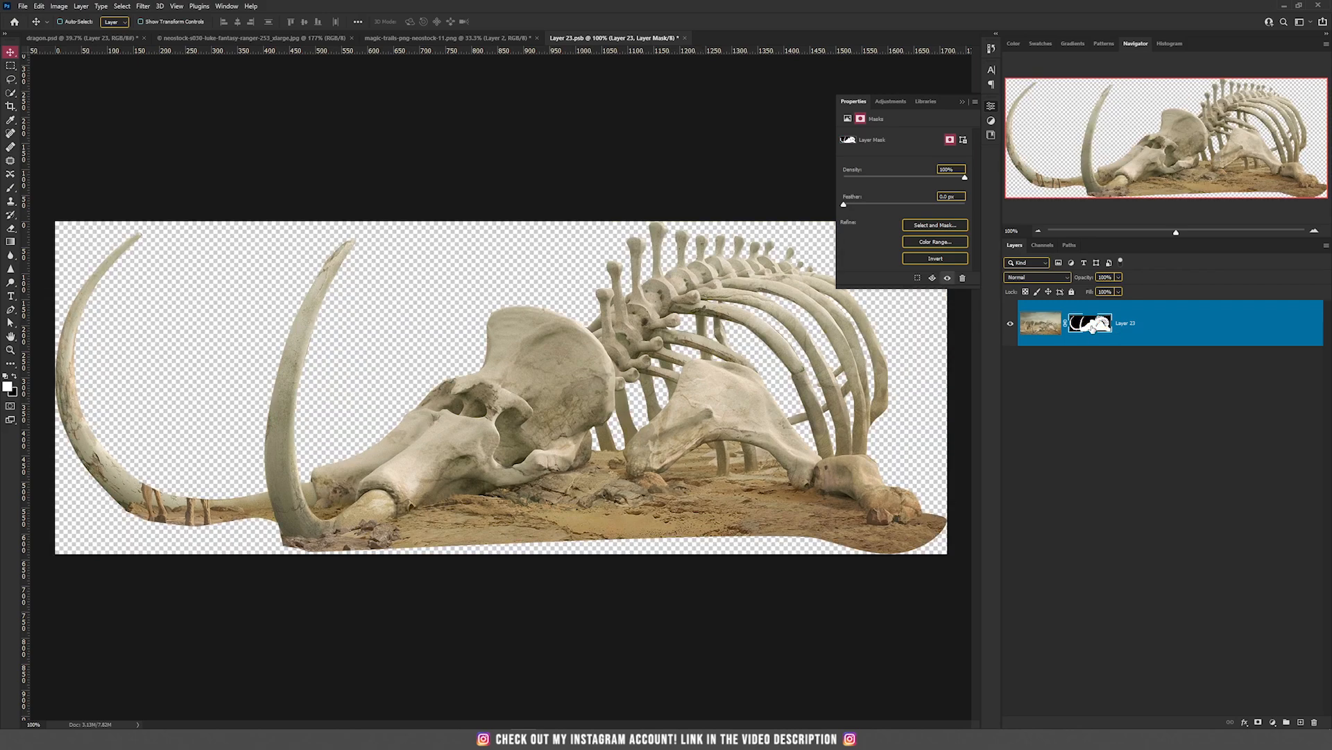
key(ctrl+Tab)
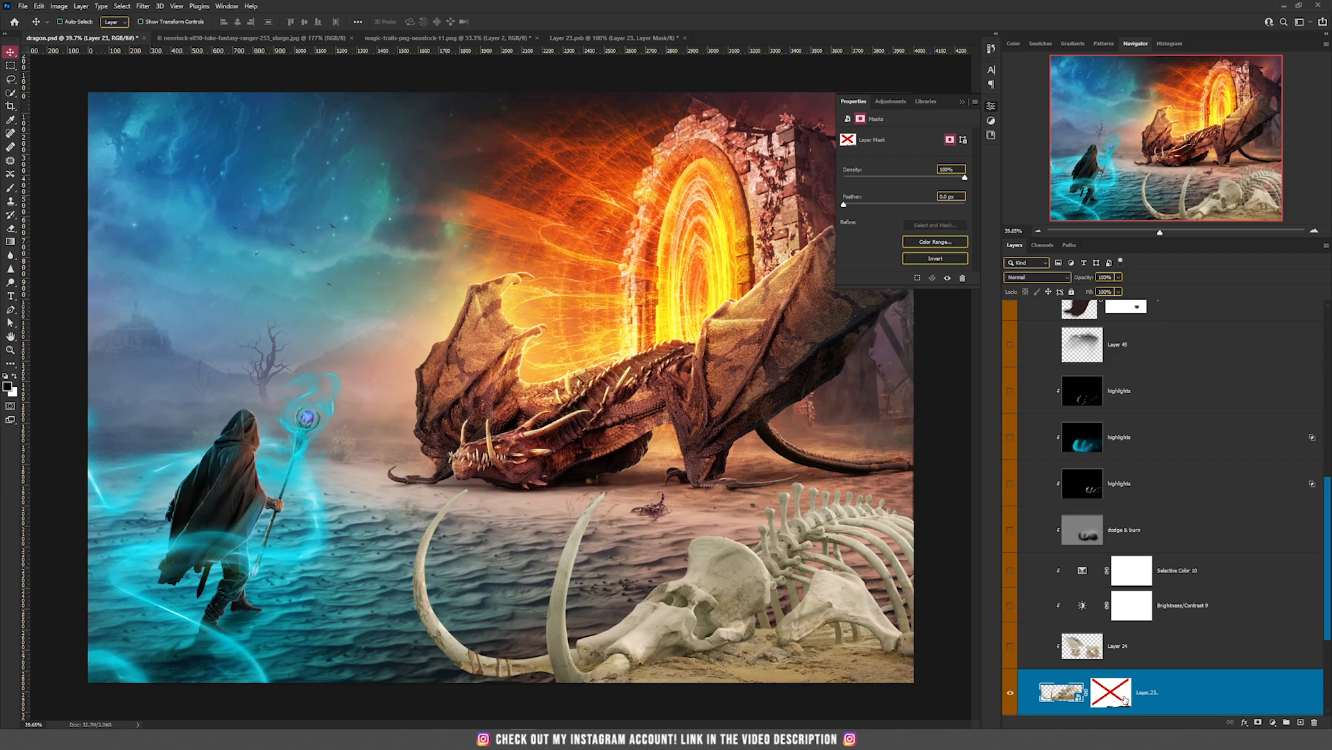
shift+click(1124, 698)
scroll(493, 618, up, 8)
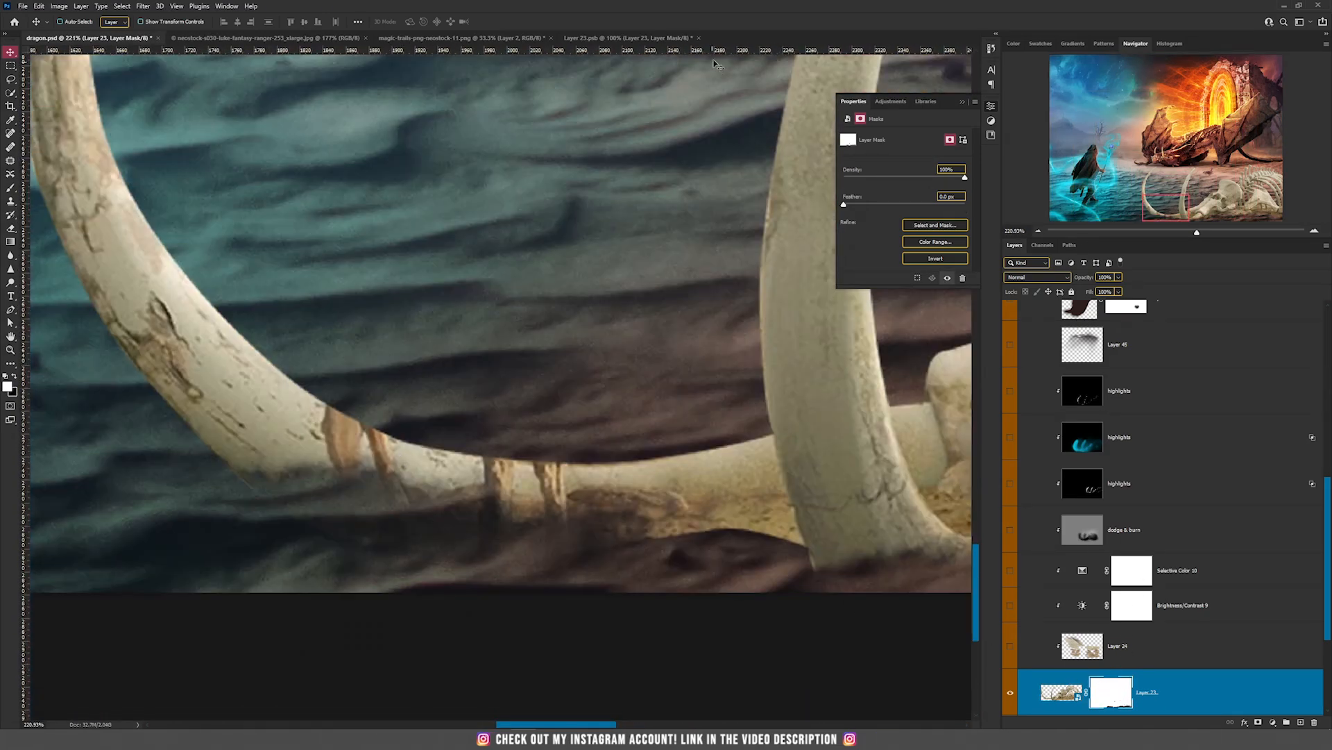
Step: Disable the mask in Layer 23.psb to examine the camel's legs in front of the tusk, and return to dragon.psd
click(633, 38)
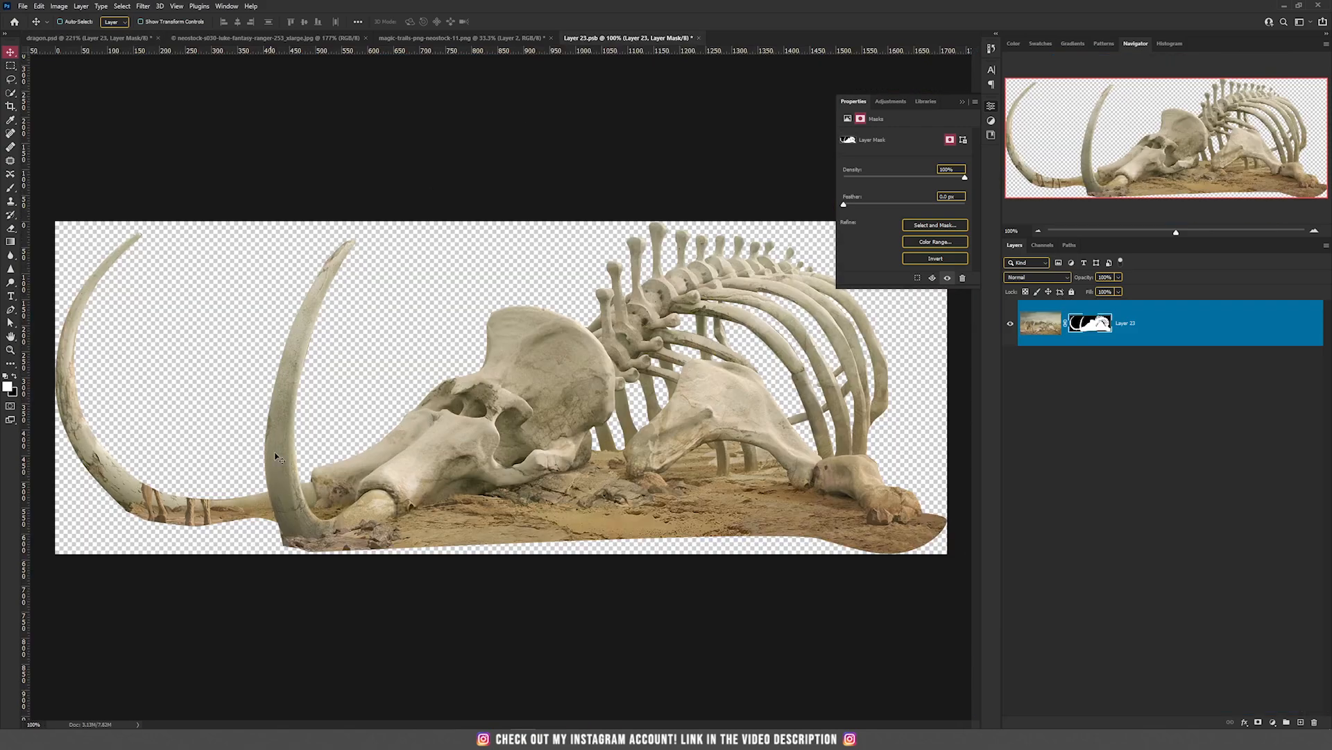
shift+click(1112, 330)
scroll(543, 498, up, 6)
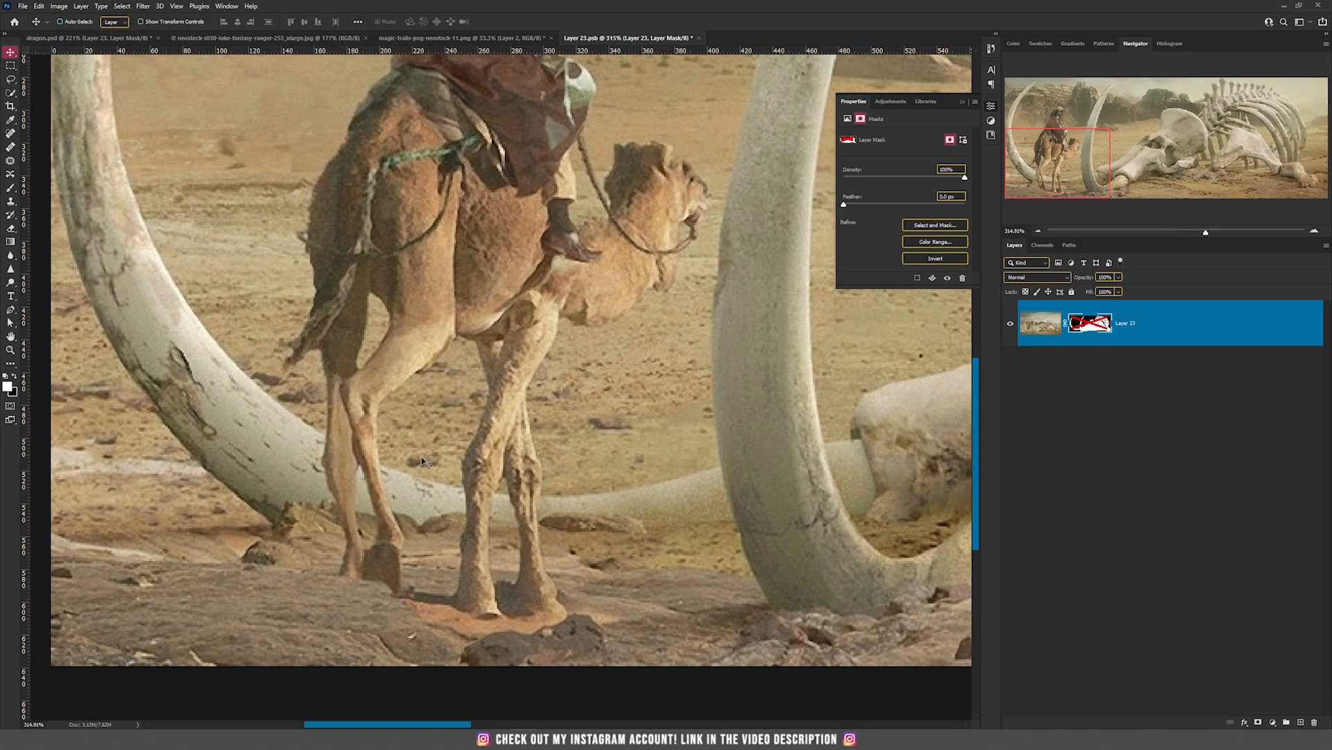
click(98, 38)
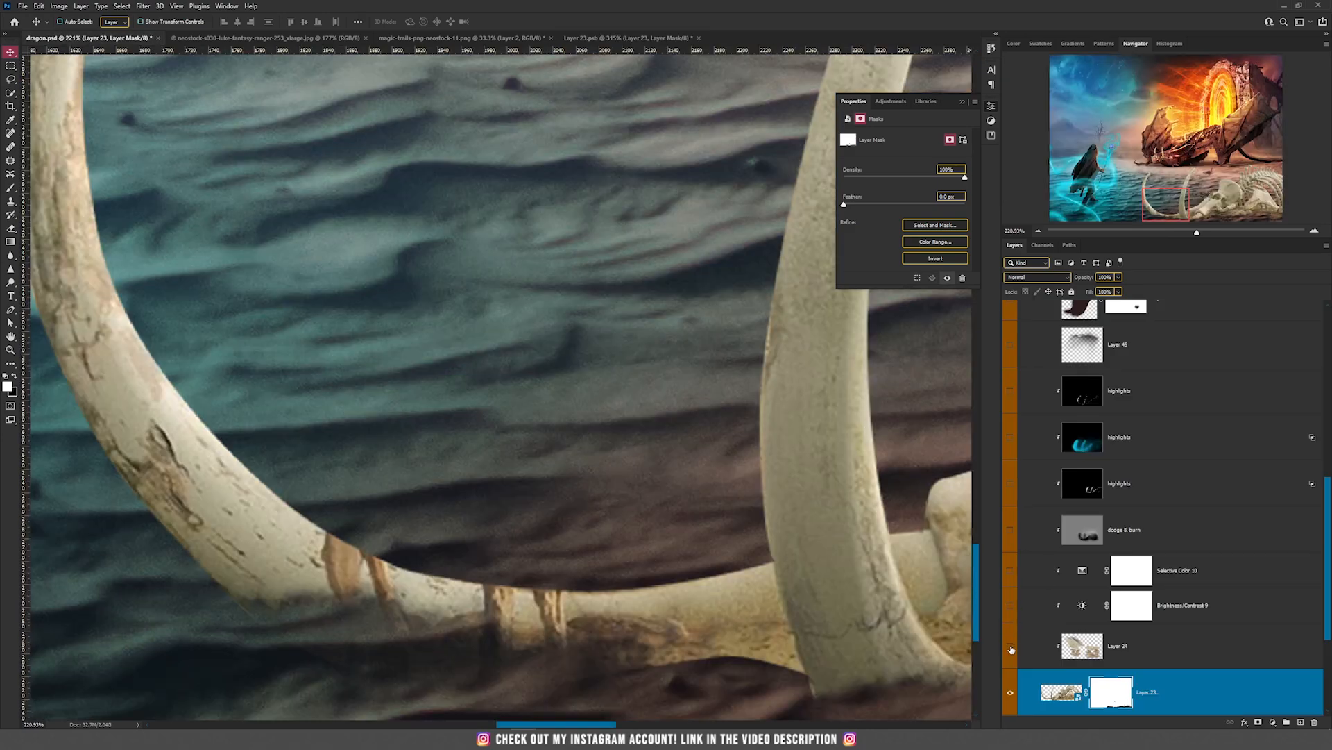
Step: Show and select Layer 24, which retouches the camel's legs out of the tusk, and activate the Clone Stamp tool
click(1080, 647)
click(10, 201)
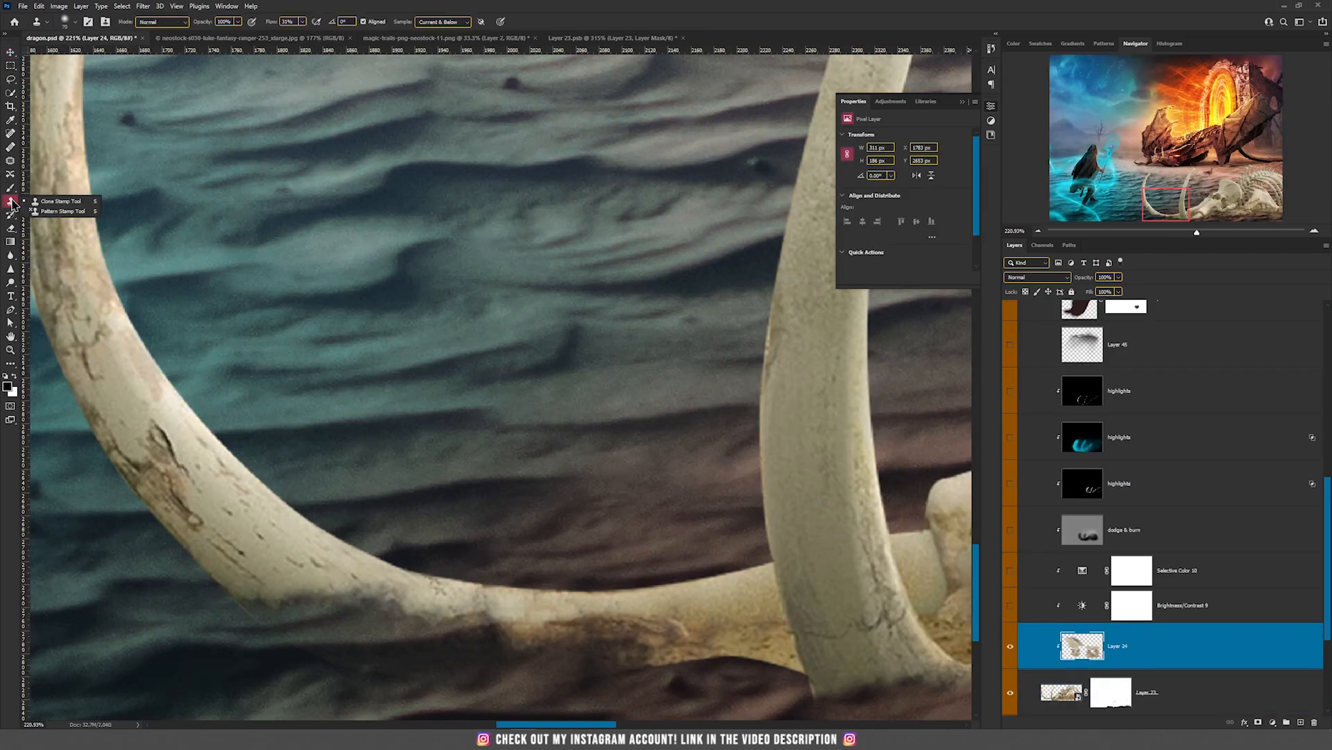
click(35, 202)
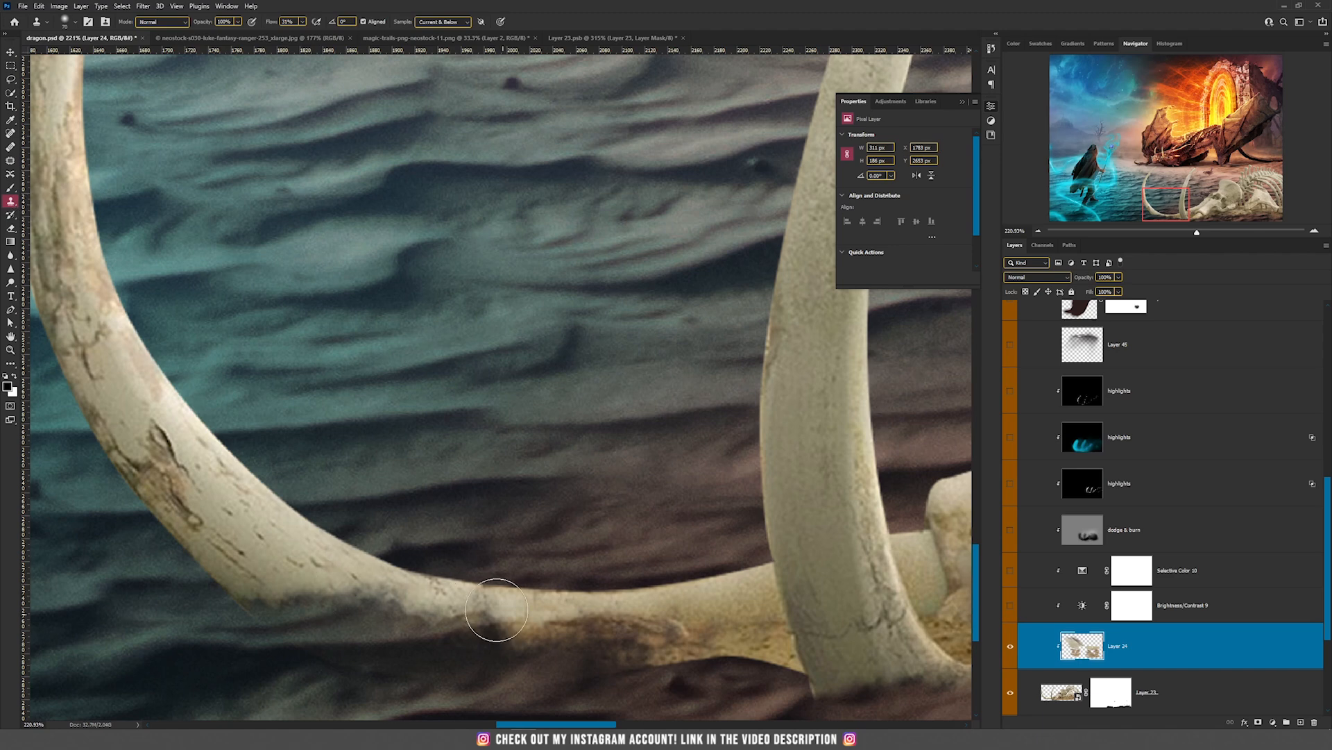
Step: Try cloning bone texture over the camel leg remnants on a new clipped layer with Layer 24 hidden
click(1010, 646)
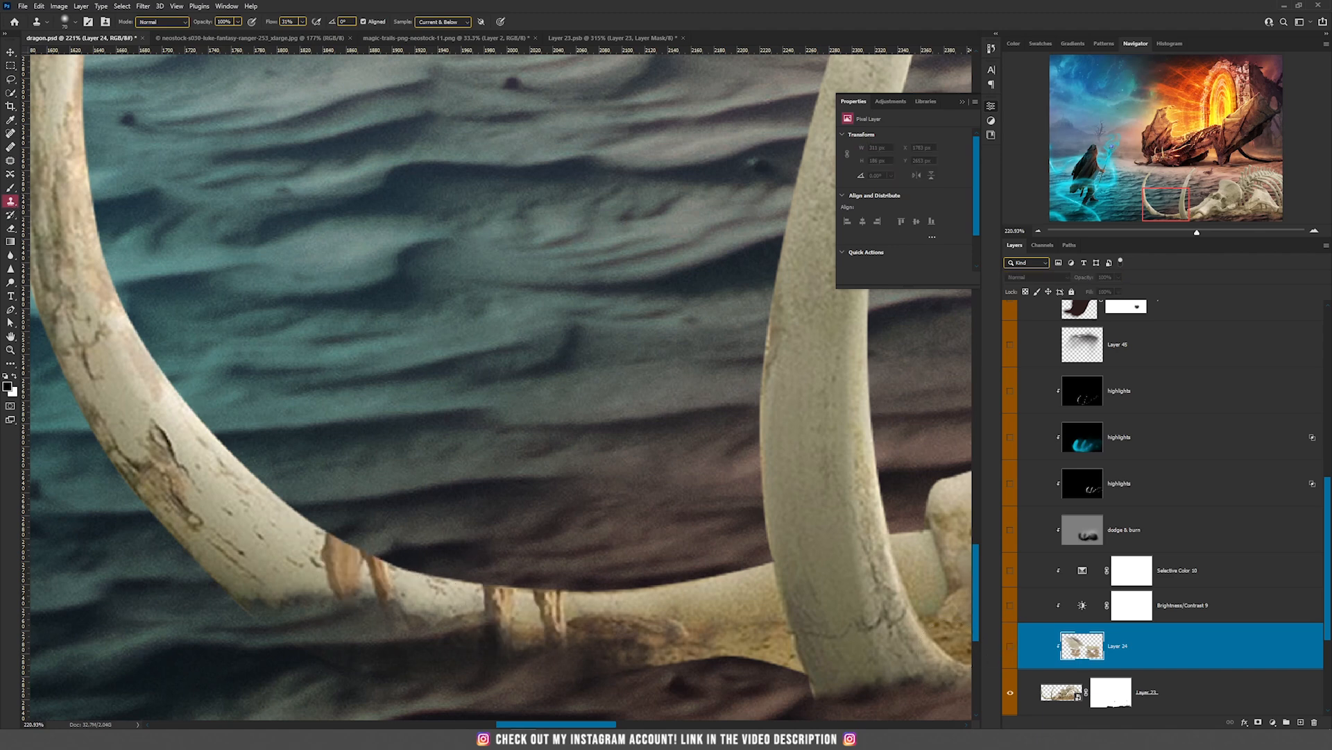
click(1302, 722)
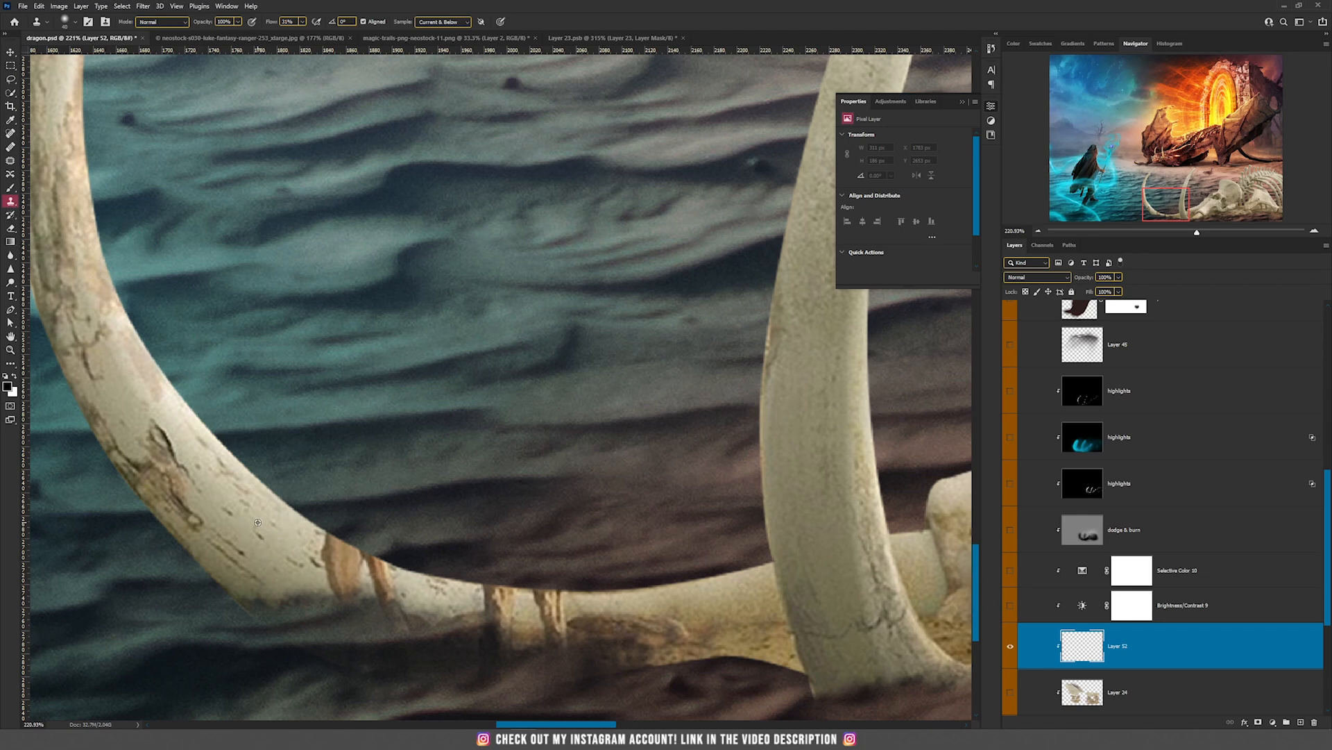
mouse_move(315, 540)
mouse_down()
mouse_move(359, 554)
mouse_move(337, 559)
mouse_move(333, 577)
mouse_move(375, 581)
mouse_move(377, 568)
mouse_move(382, 592)
mouse_move(326, 564)
mouse_move(401, 577)
mouse_move(316, 541)
mouse_move(321, 580)
mouse_up()
alt+click(295, 539)
click(1010, 646)
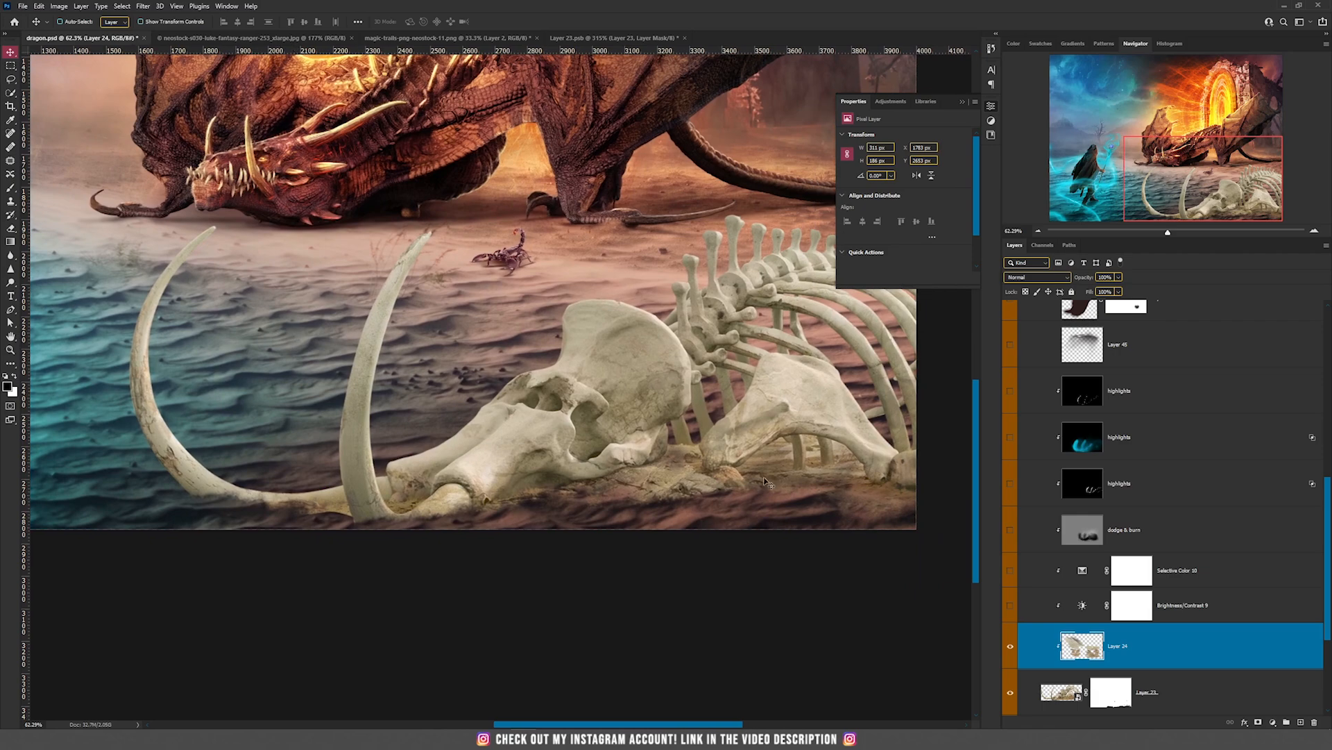
Step: Show the skeleton's Brightness/Contrast 9 and Selective Color 10 adjustments and open their settings
click(1010, 605)
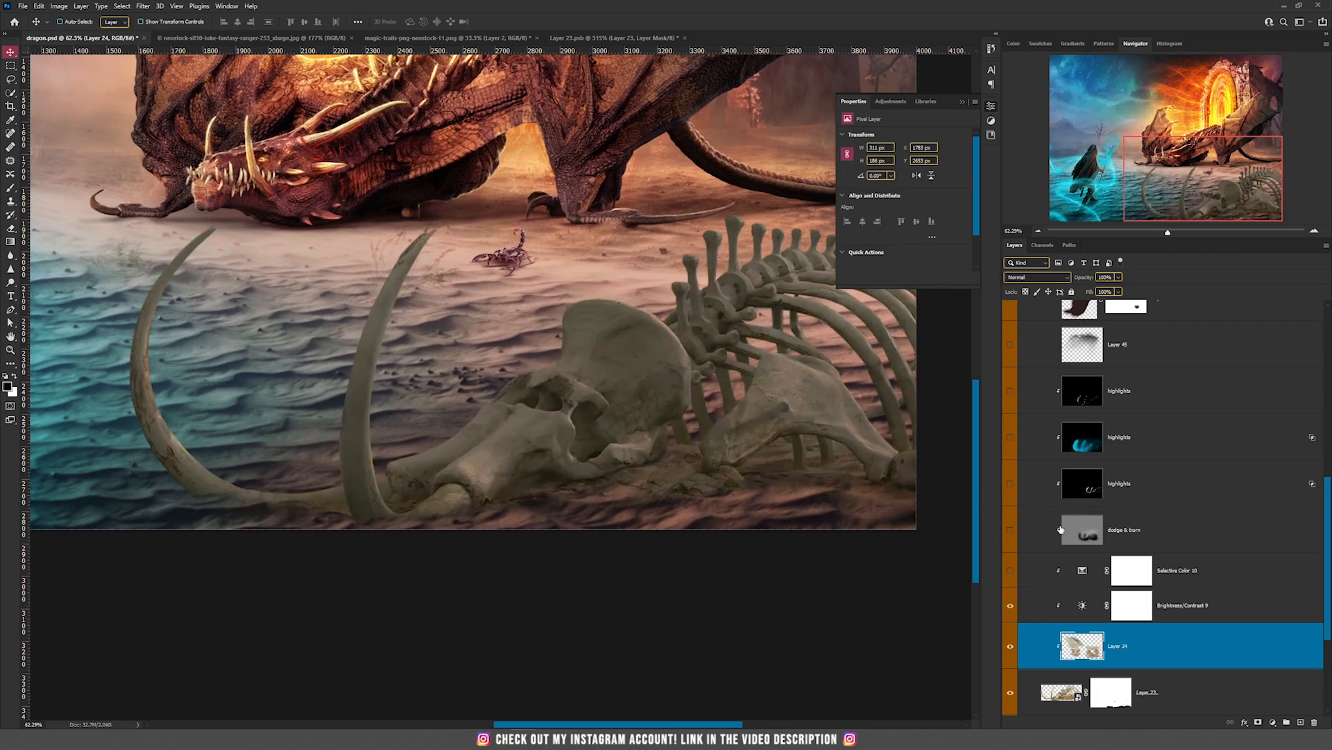
click(1082, 606)
key(ctrl+0)
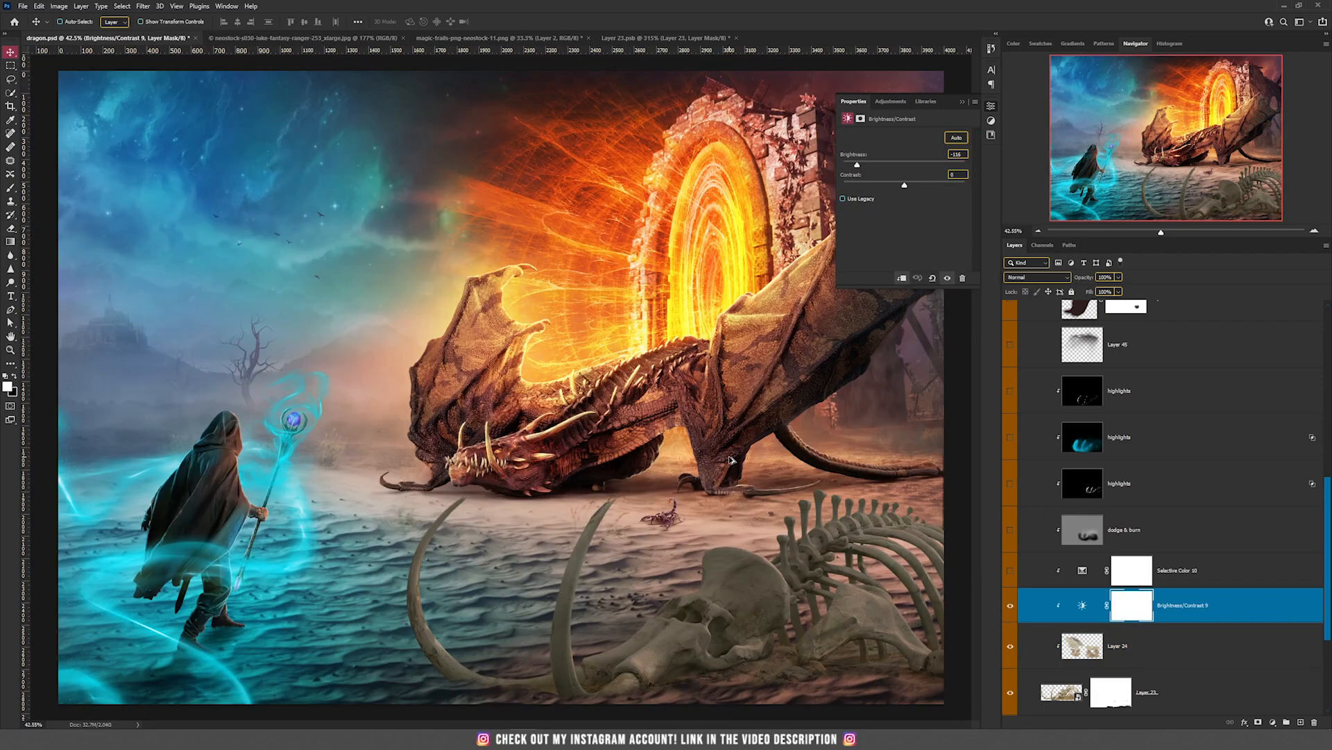
click(1010, 570)
click(1083, 570)
Step: Show the skeleton's dodge & burn layer and the three highlights layers above it, ending with the topmost highlights layer selected
click(1011, 530)
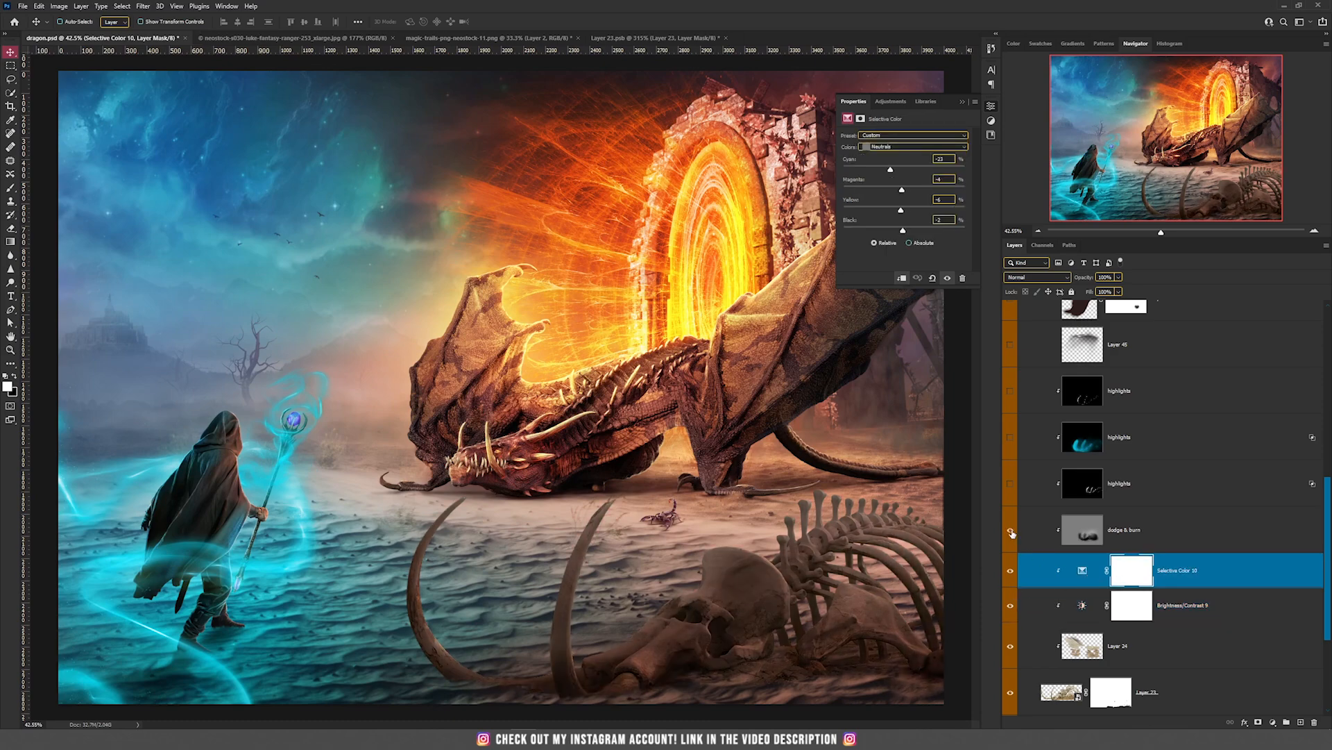
click(1080, 536)
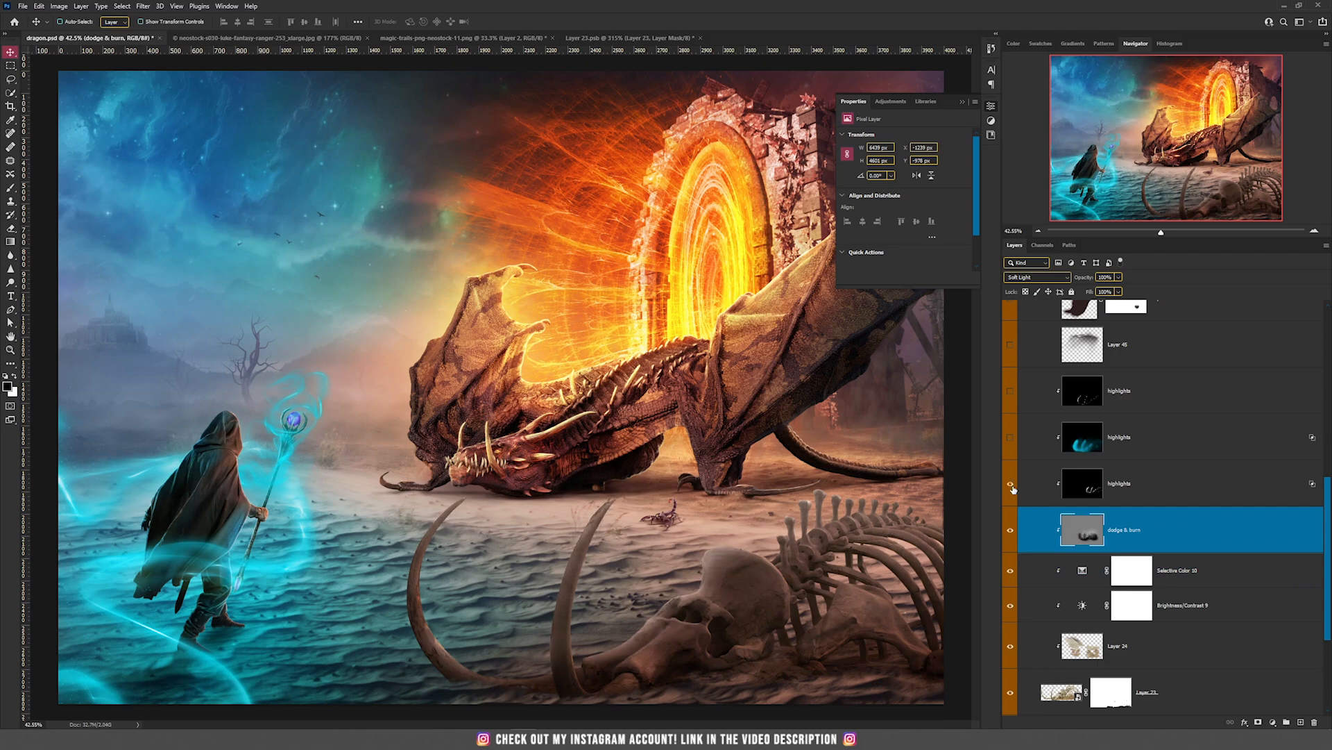
click(1010, 437)
click(1053, 444)
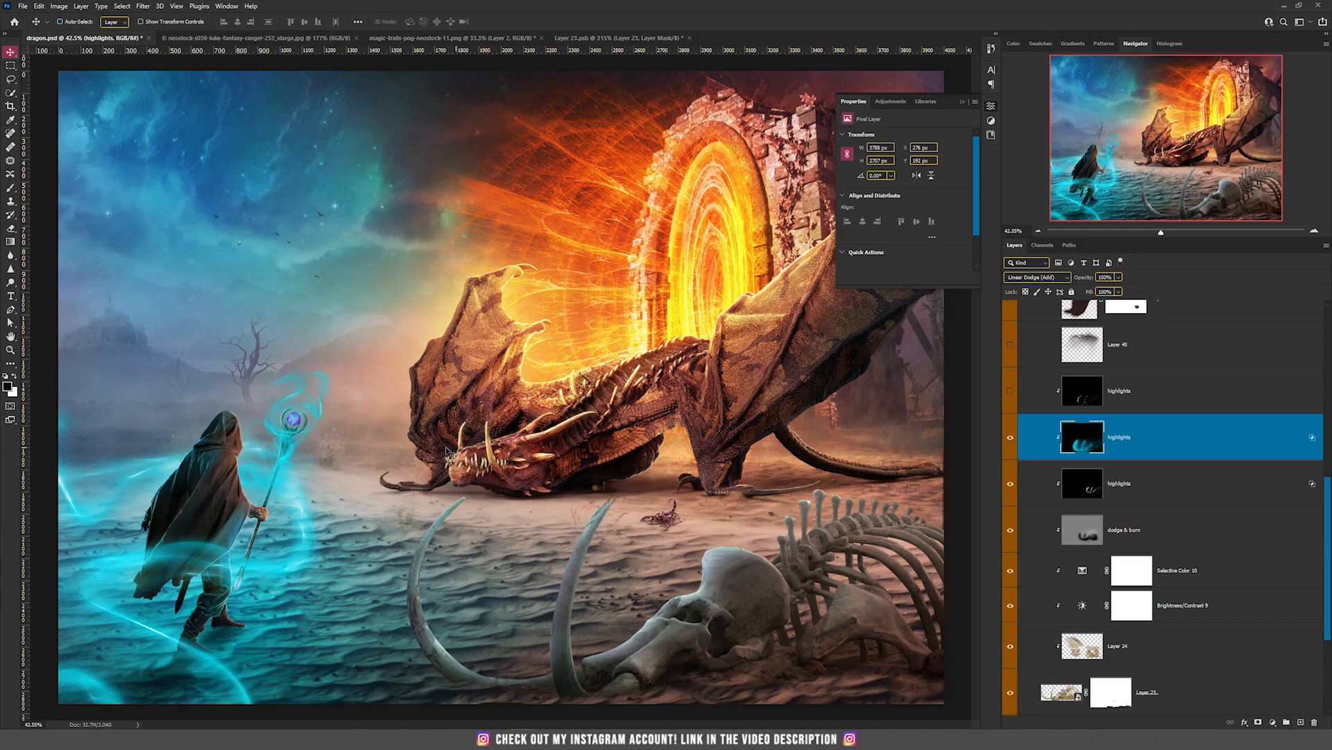
click(1011, 392)
click(1056, 396)
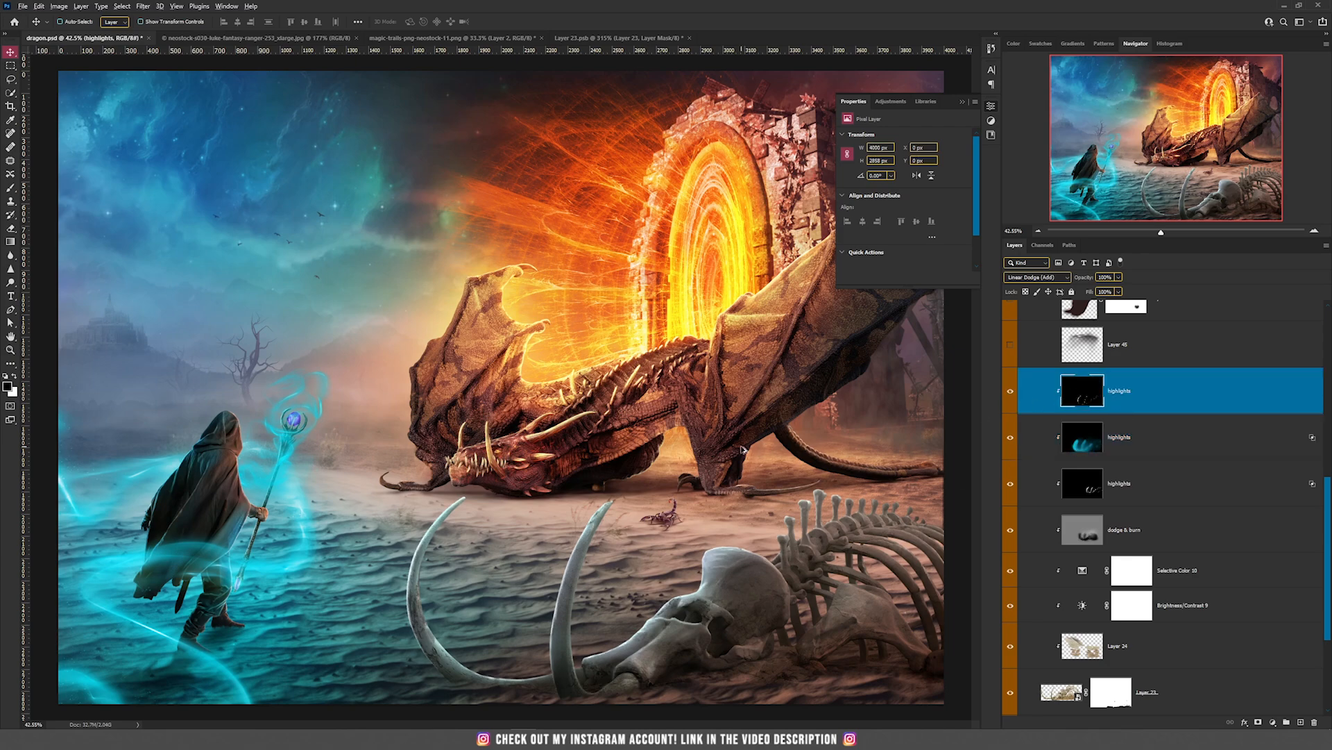
Step: Show Layer 25 and the glow layer beneath the skeleton in the ribcage group, and check the glow's effect
scroll(742, 450, down, 1)
scroll(1130, 540, down, 3)
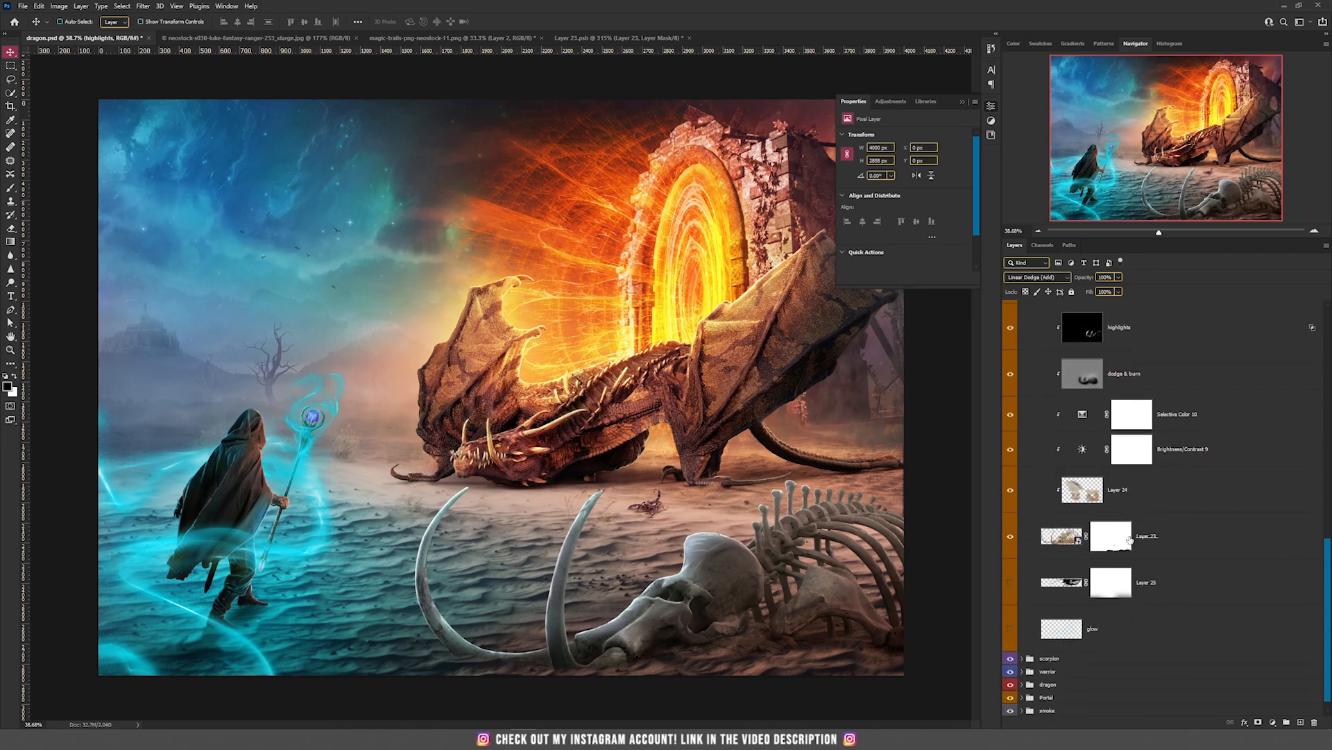
scroll(1130, 540, down, 1)
click(1009, 570)
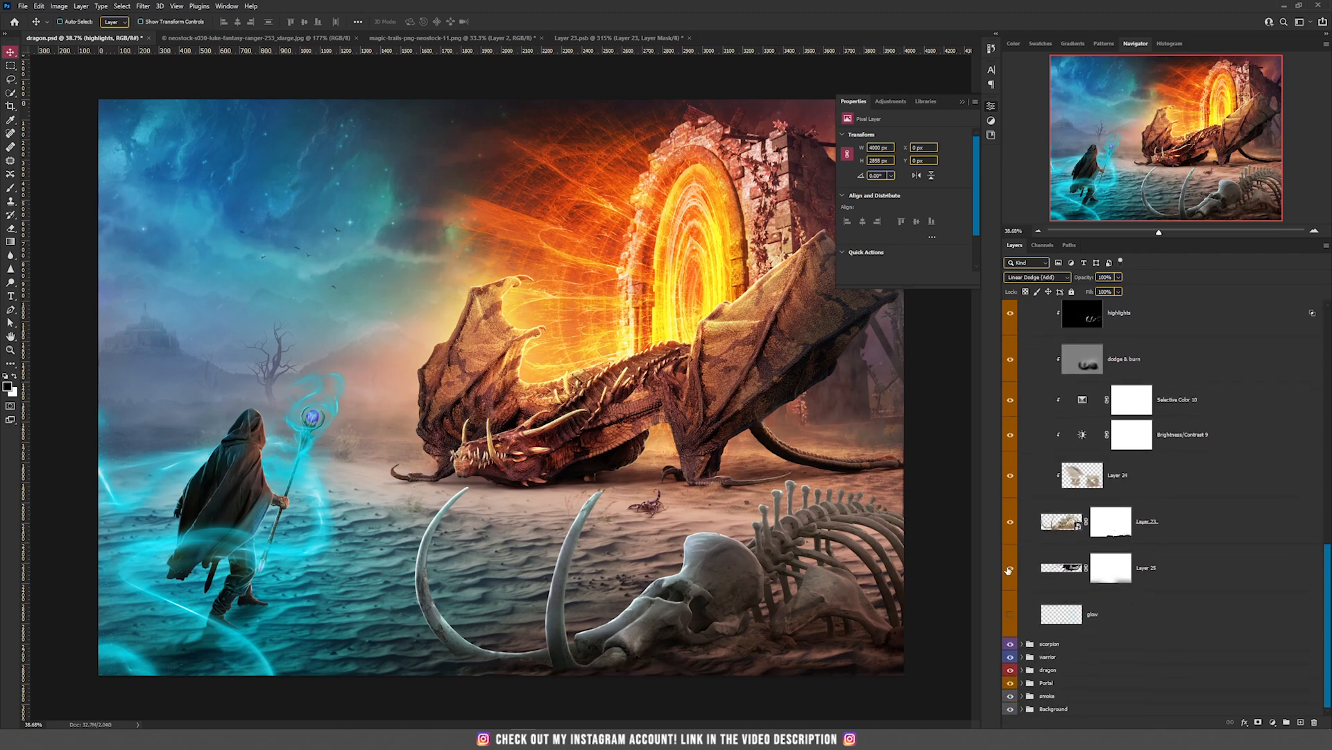
click(1061, 570)
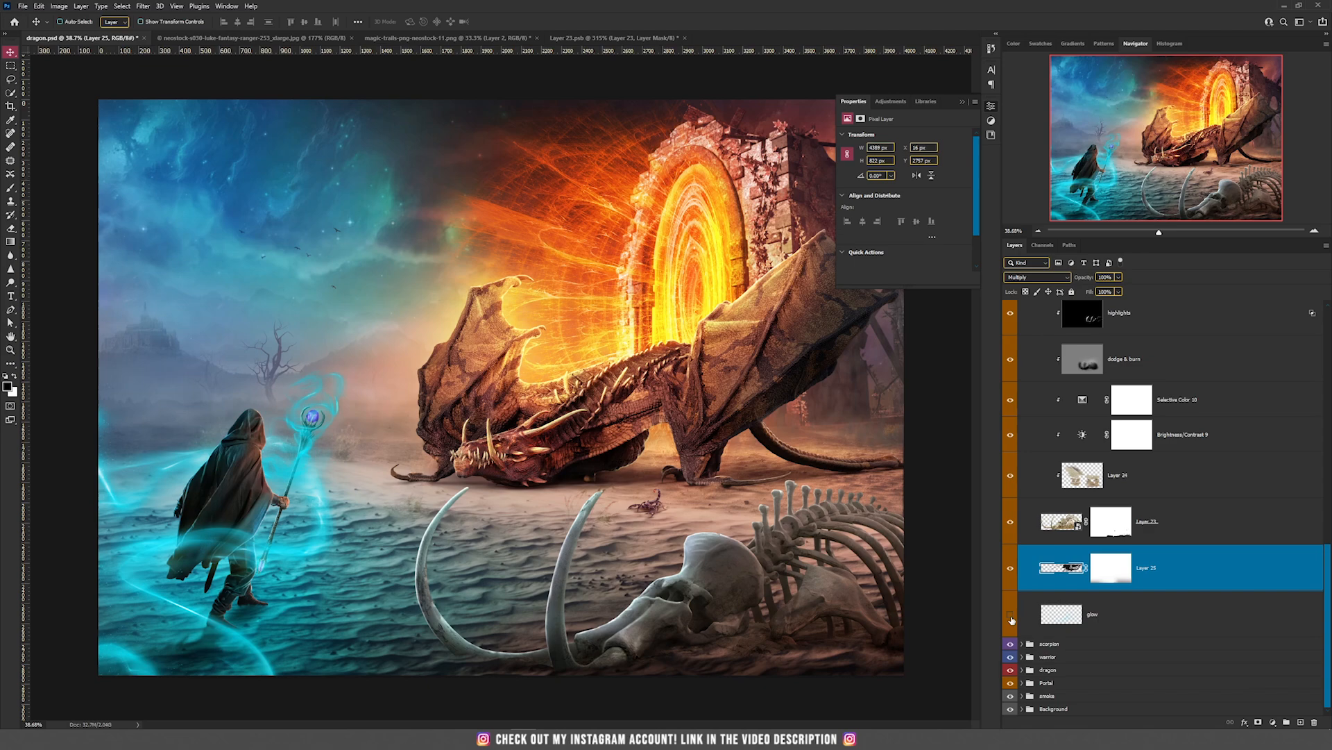
click(1011, 616)
click(1061, 622)
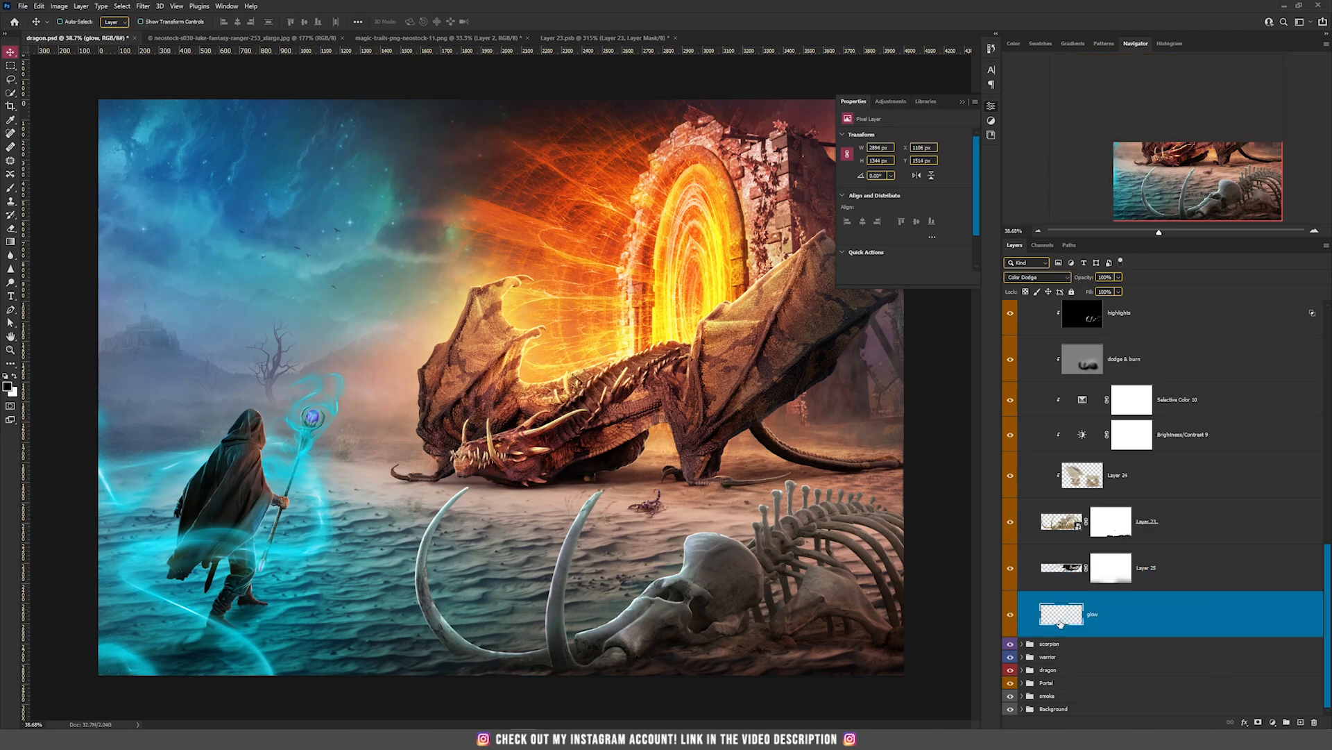
drag(820, 602, 781, 555)
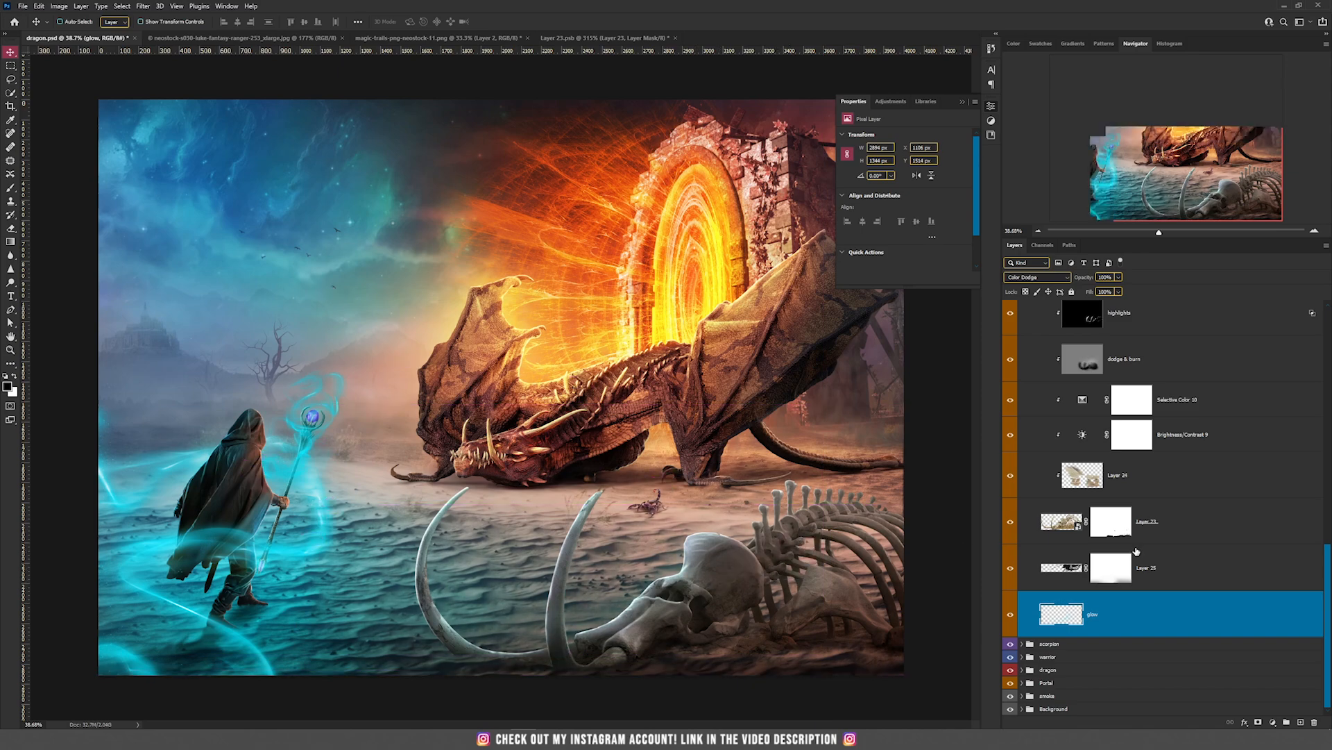
Step: Show the raven layer on the skull in the ribcage group, plus Layer 46 and Layer 45 beneath it
scroll(1177, 569, up, 4)
scroll(1160, 578, up, 1)
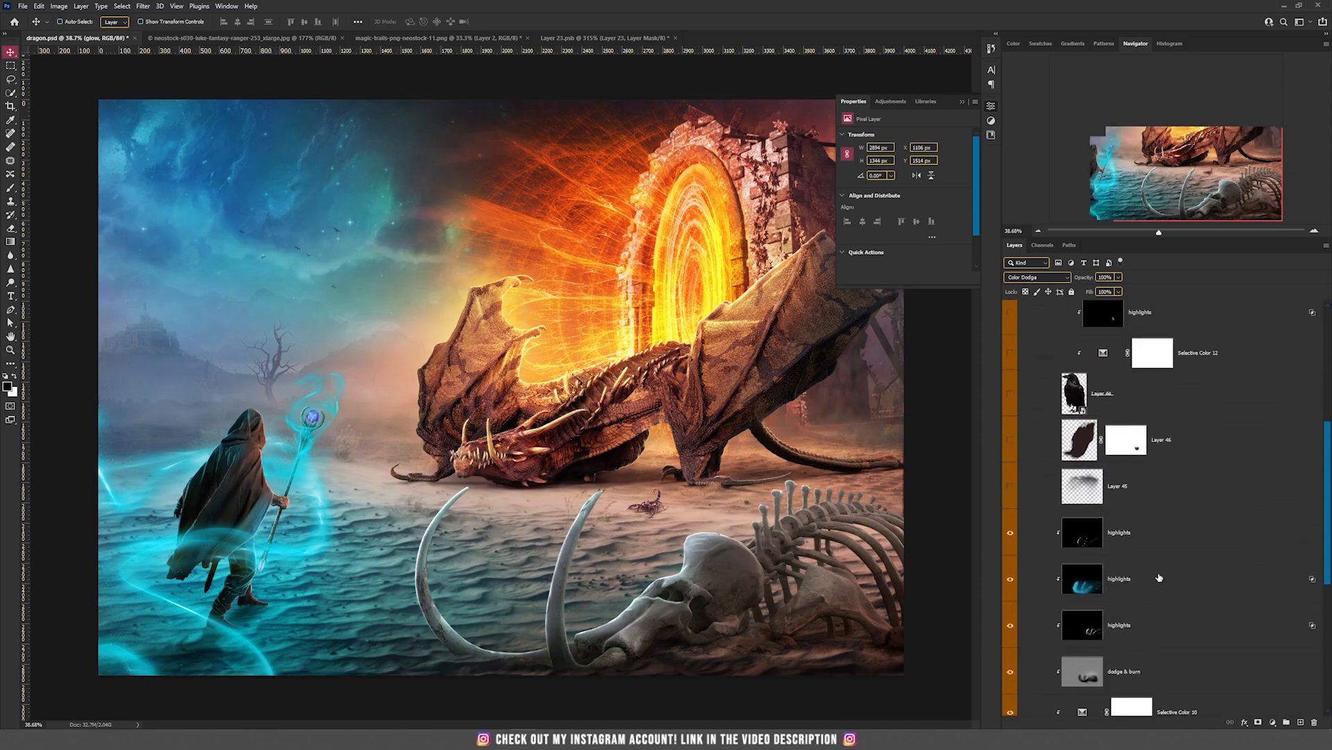
scroll(756, 548, up, 5)
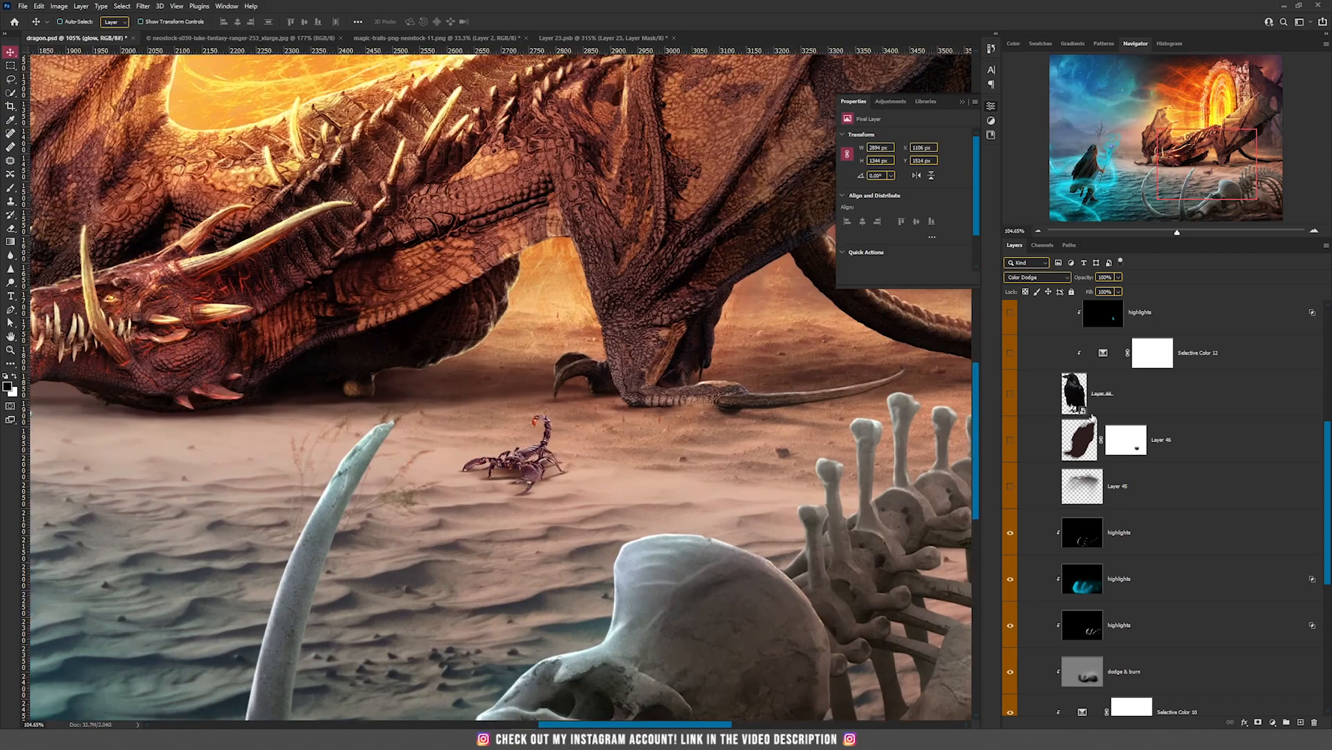
click(1011, 395)
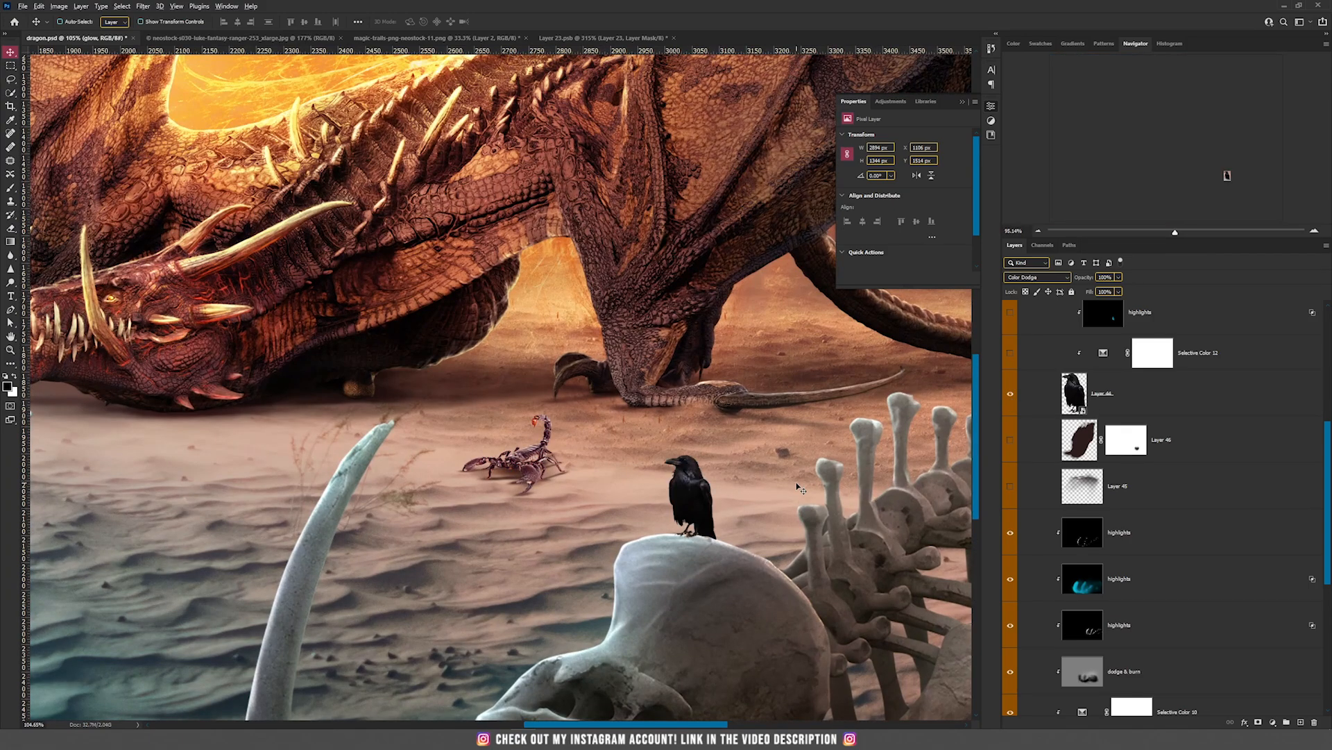
scroll(802, 489, down, 3)
scroll(798, 486, down, 2)
scroll(797, 482, up, 4)
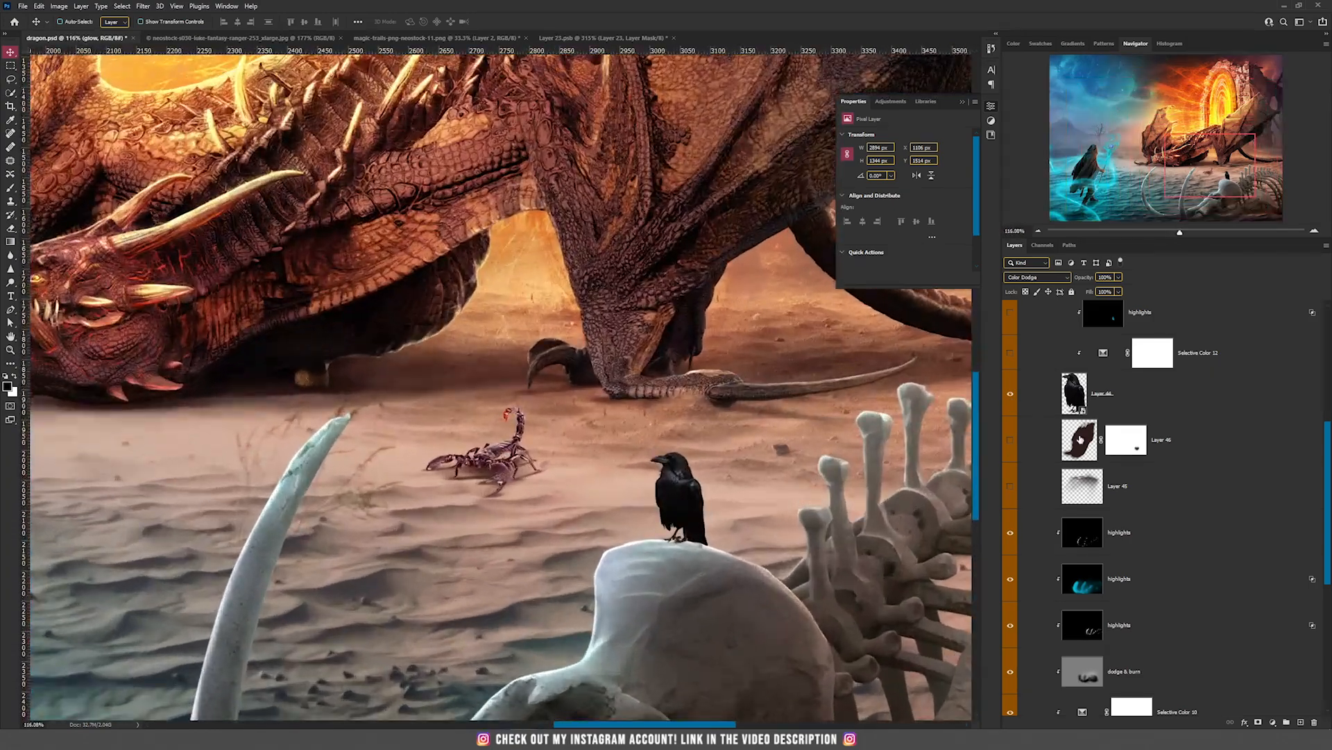
drag(1010, 446, 1009, 485)
Step: Show the raven's Selective Color 12 adjustment, its three highlights layers and Color Fill 9, ending with Color Fill 9 selected
scroll(1185, 458, up, 2)
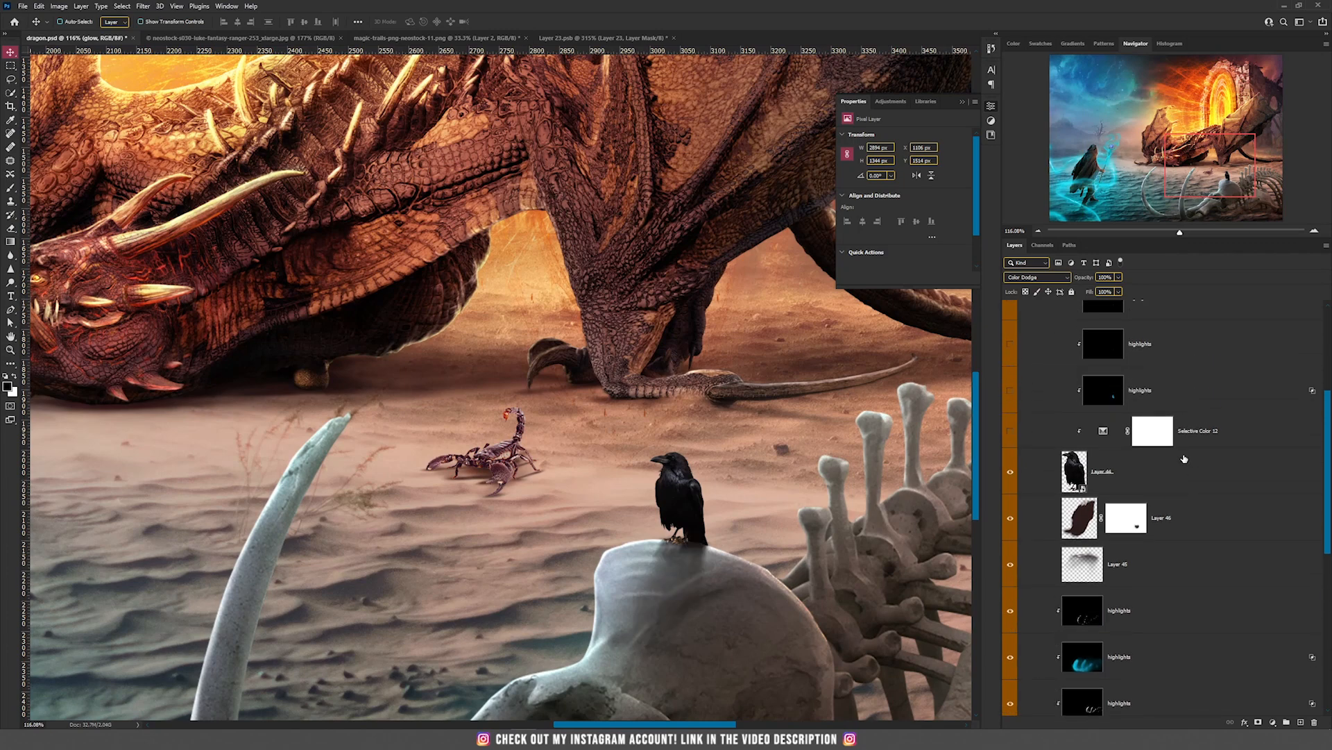
click(1011, 434)
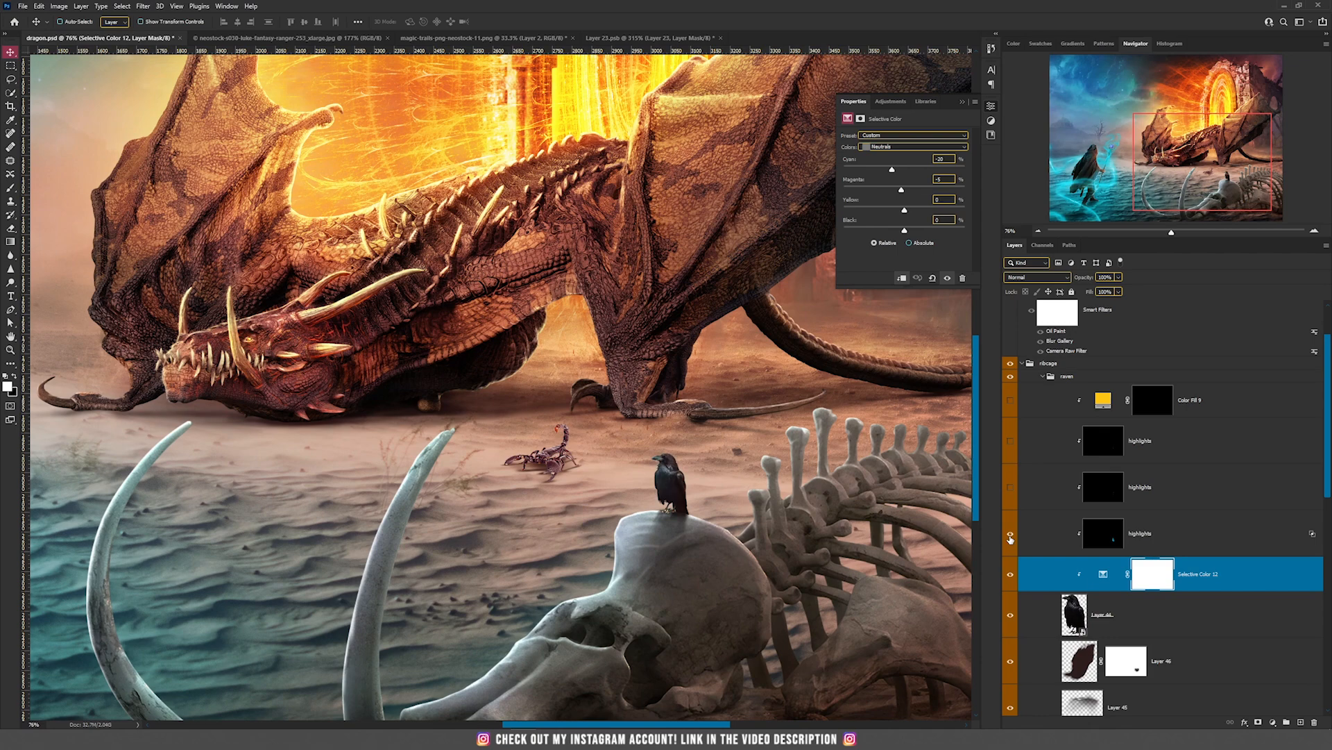
scroll(703, 474, up, 5)
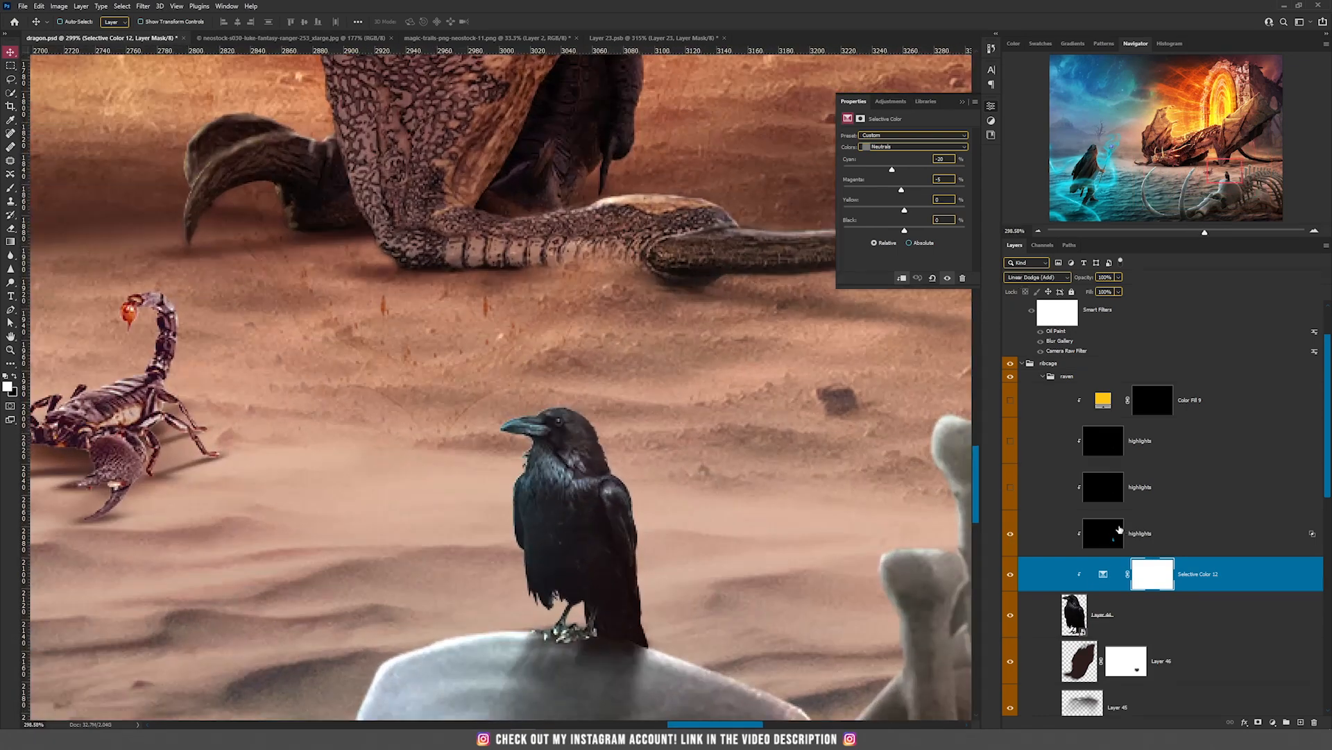
click(1117, 531)
click(1010, 488)
click(1011, 441)
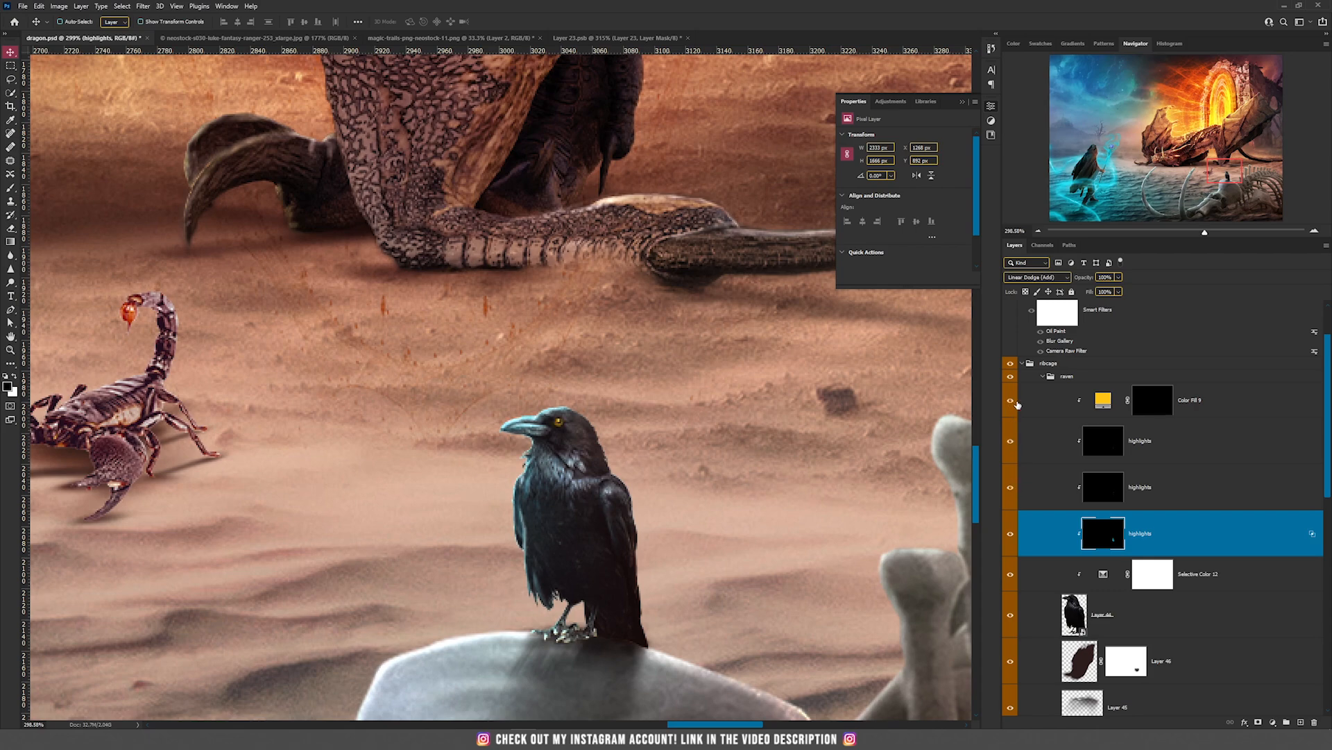
click(1102, 401)
Step: Compare the raven's eye with Color Fill 9 hidden and shown, and check the raven against the whole scene
scroll(548, 434, up, 6)
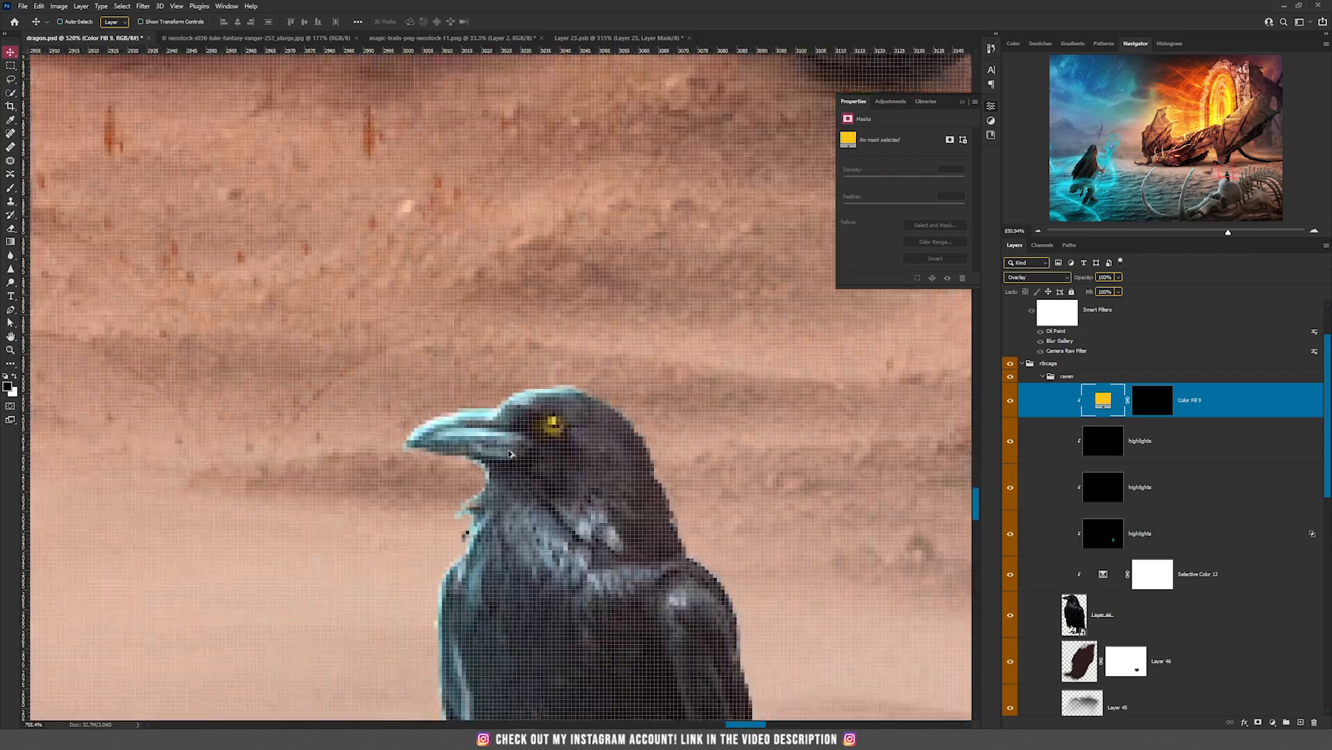
scroll(545, 443, down, 3)
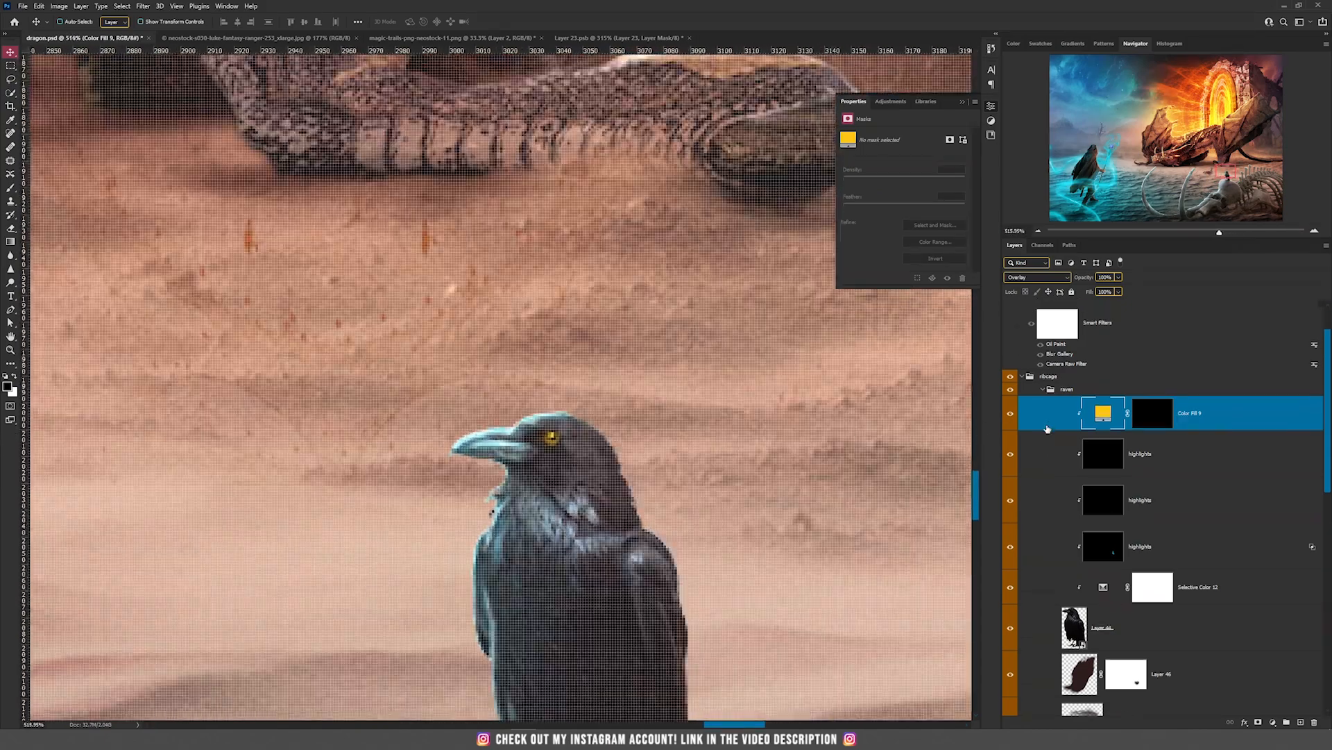
click(1012, 415)
scroll(608, 490, down, 4)
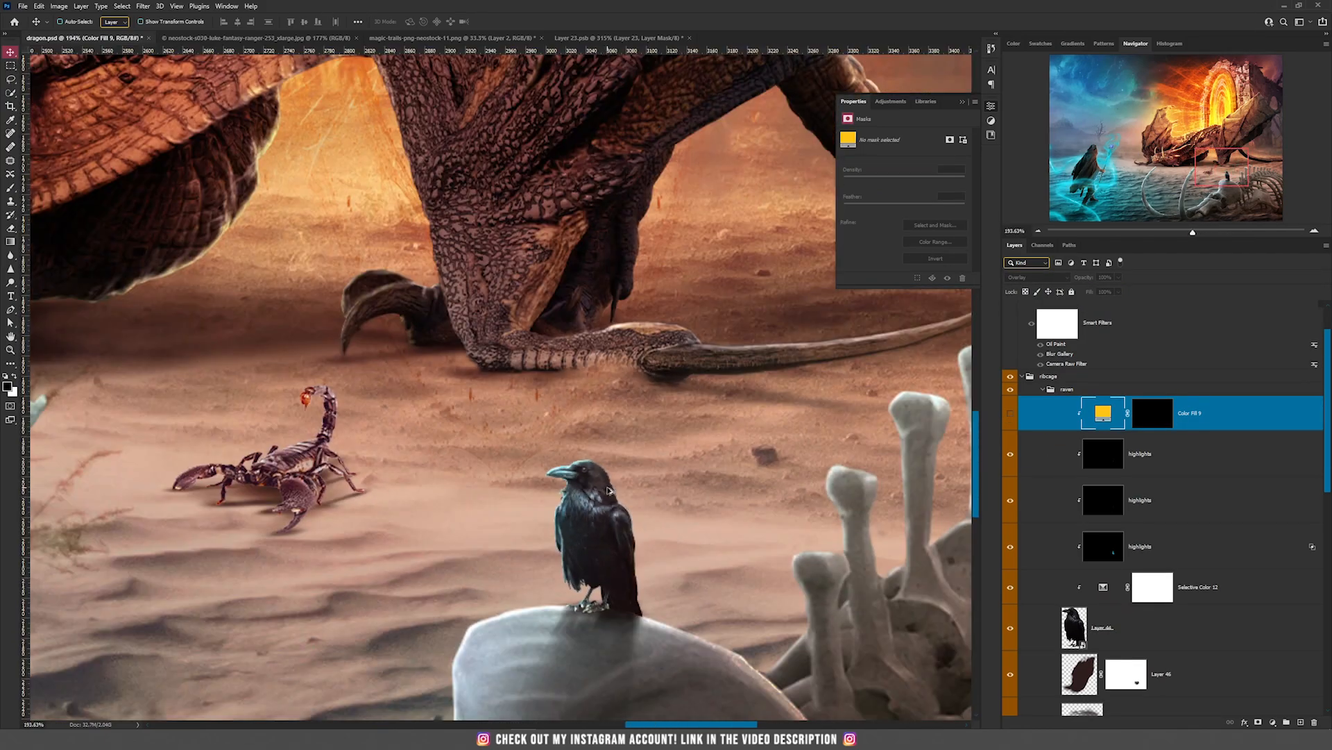
scroll(608, 490, up, 4)
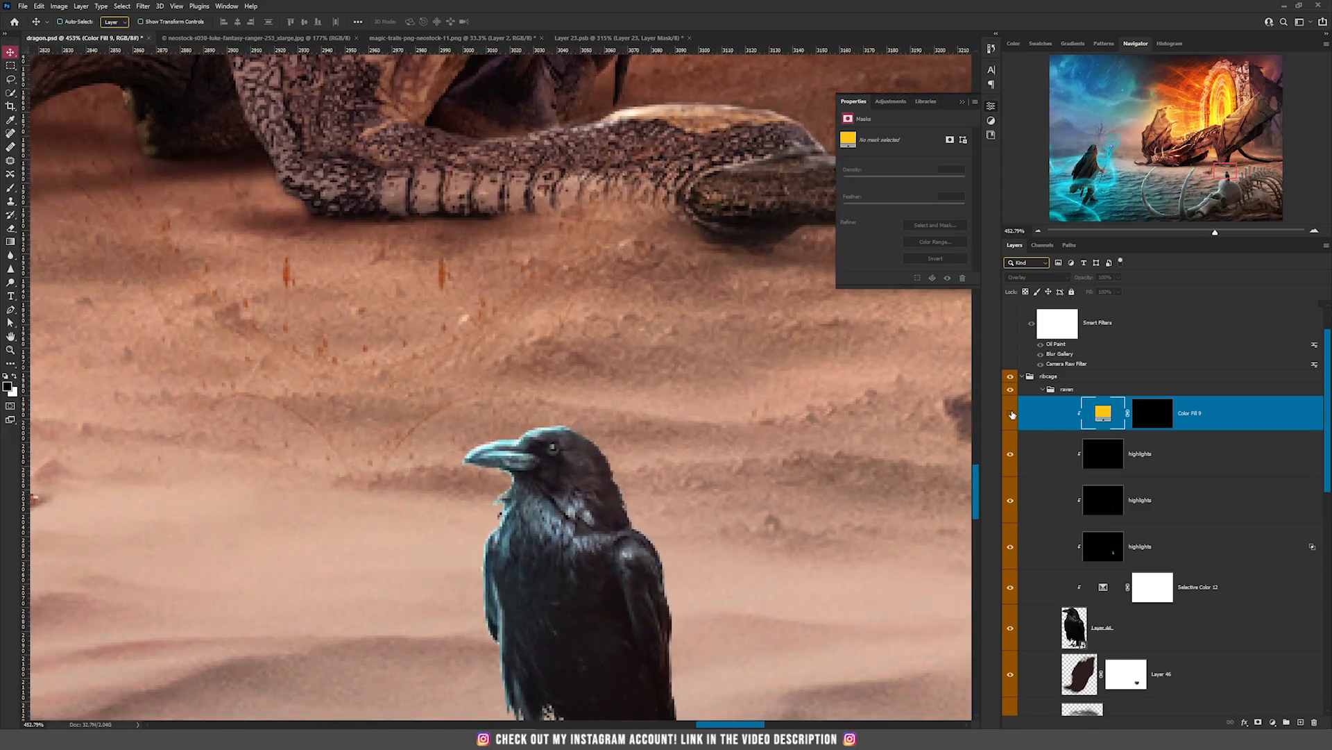
click(1012, 415)
scroll(566, 452, down, 4)
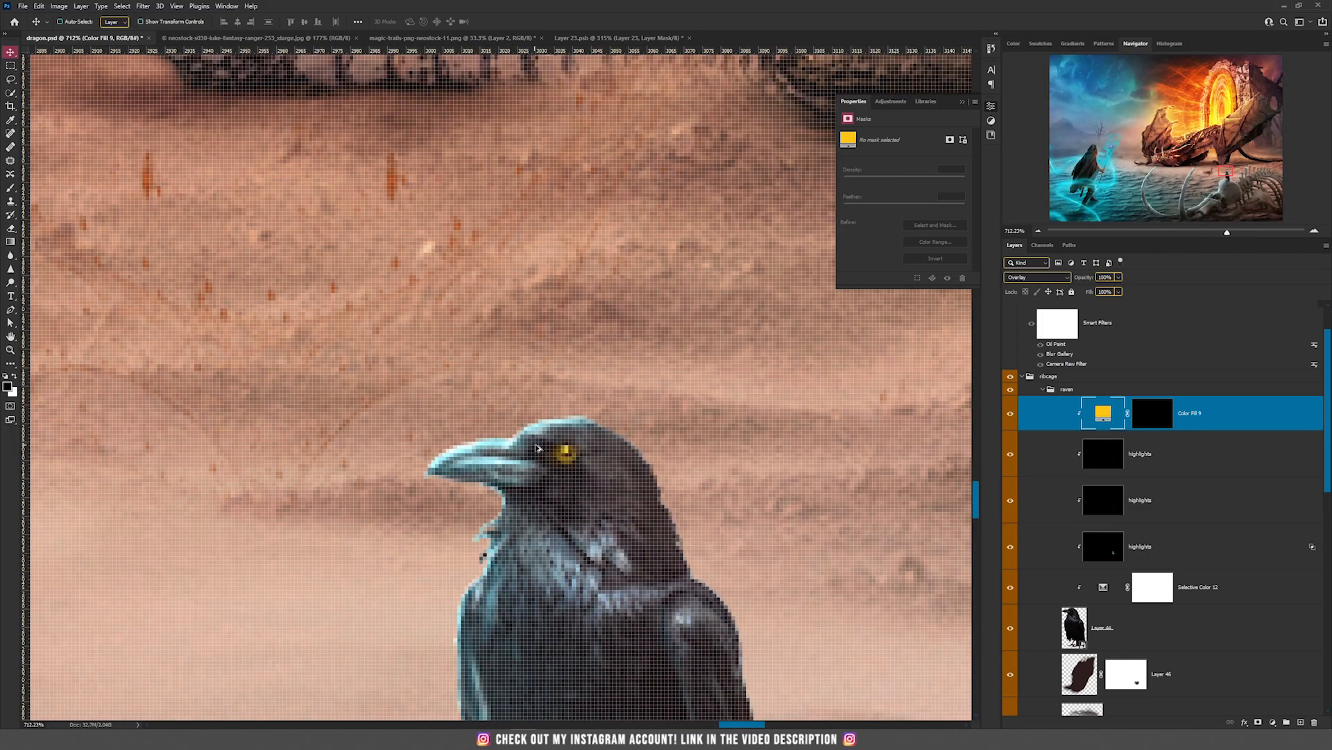
scroll(583, 455, down, 5)
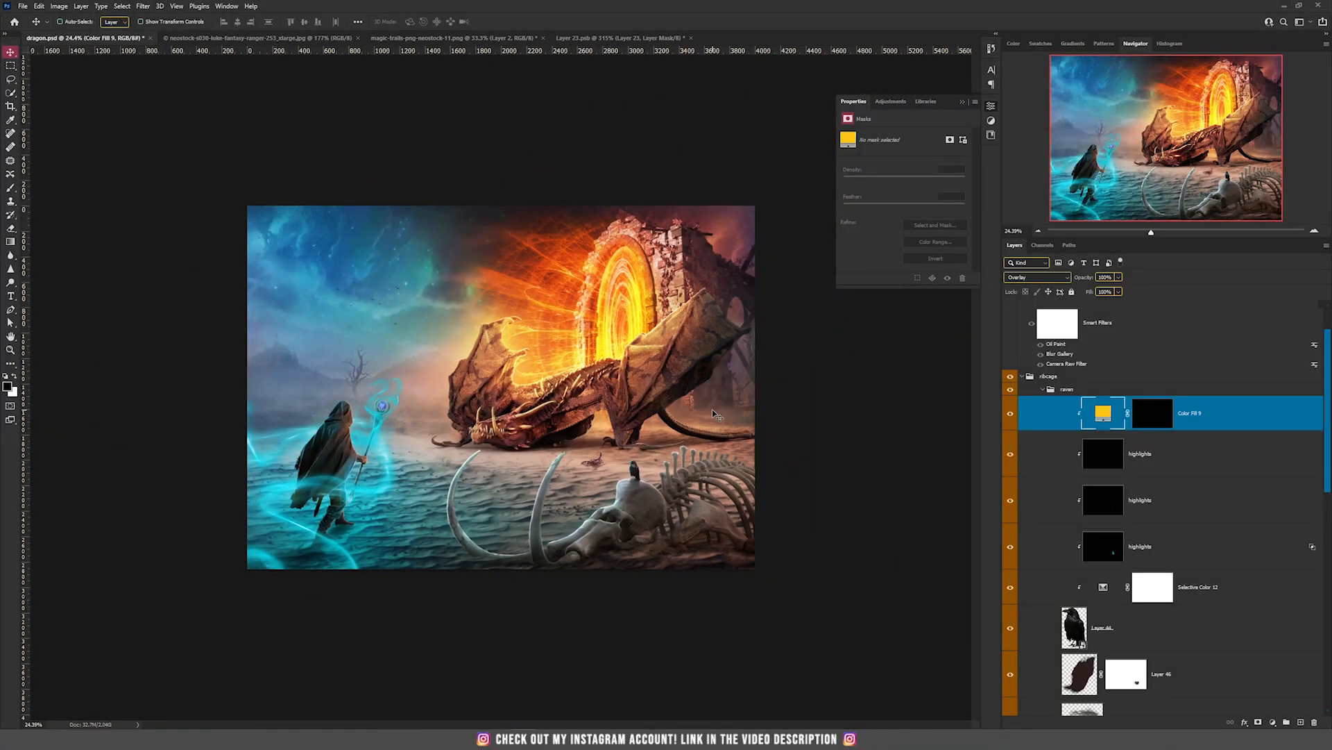
scroll(707, 463, up, 3)
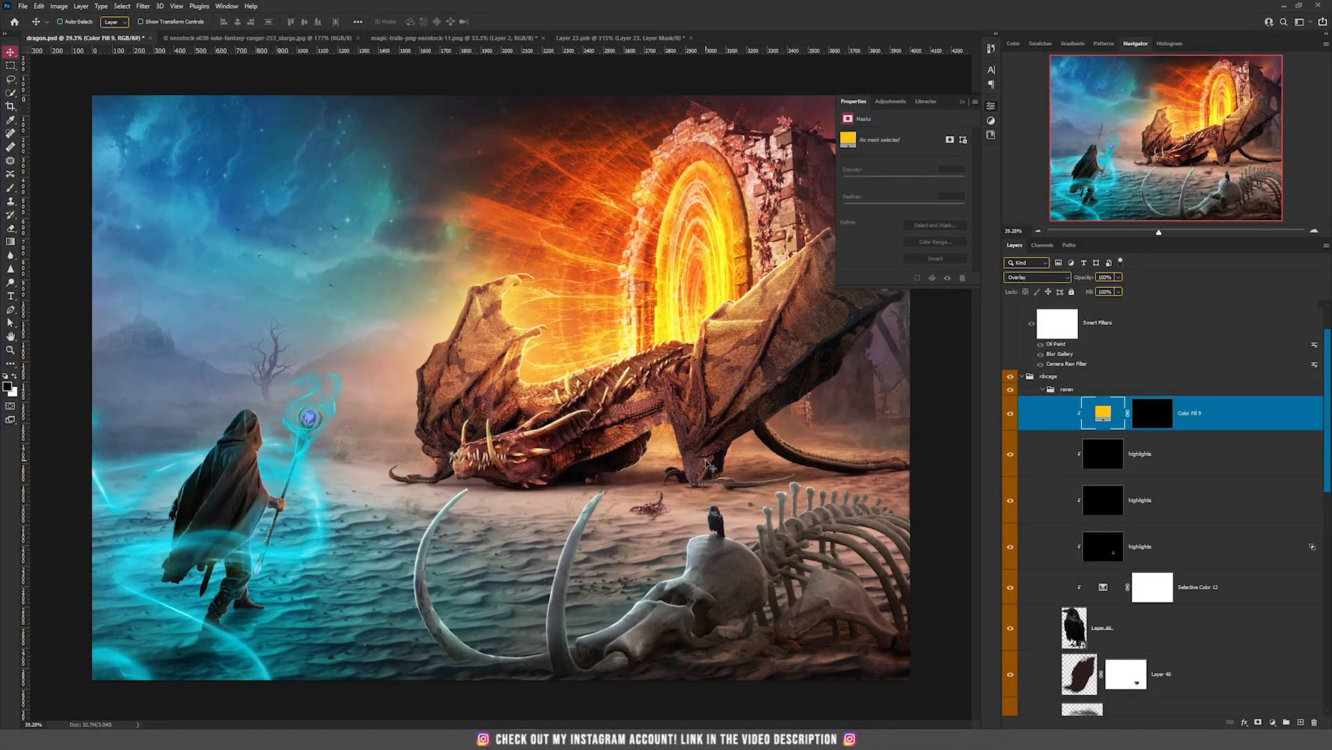
Step: Stamp all visible layers into a new layer above the ribcage group and convert it to a smart object
scroll(805, 569, up, 3)
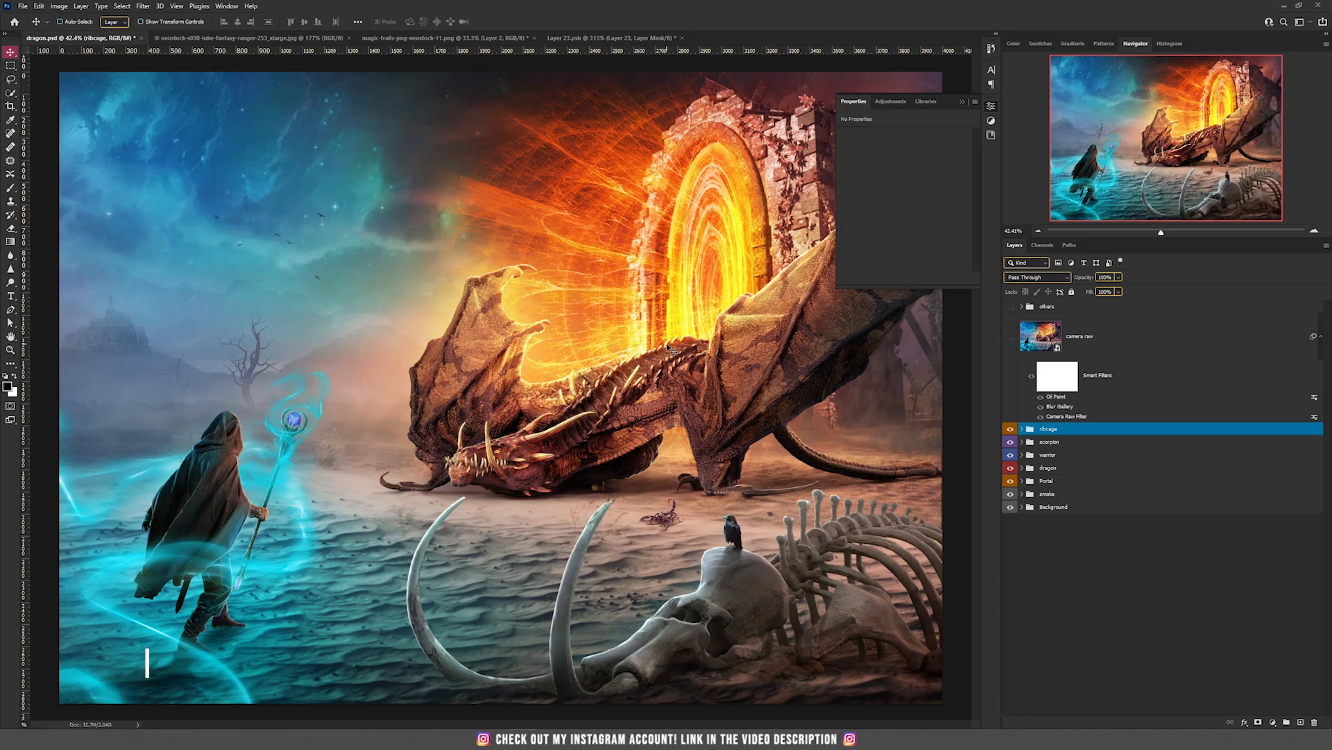
key(ctrl+alt+shift+e)
mouse_move(565, 408)
mouse_down()
mouse_move(819, 500)
mouse_move(661, 448)
mouse_move(613, 487)
mouse_move(566, 408)
mouse_up()
right_click(1149, 462)
click(1195, 161)
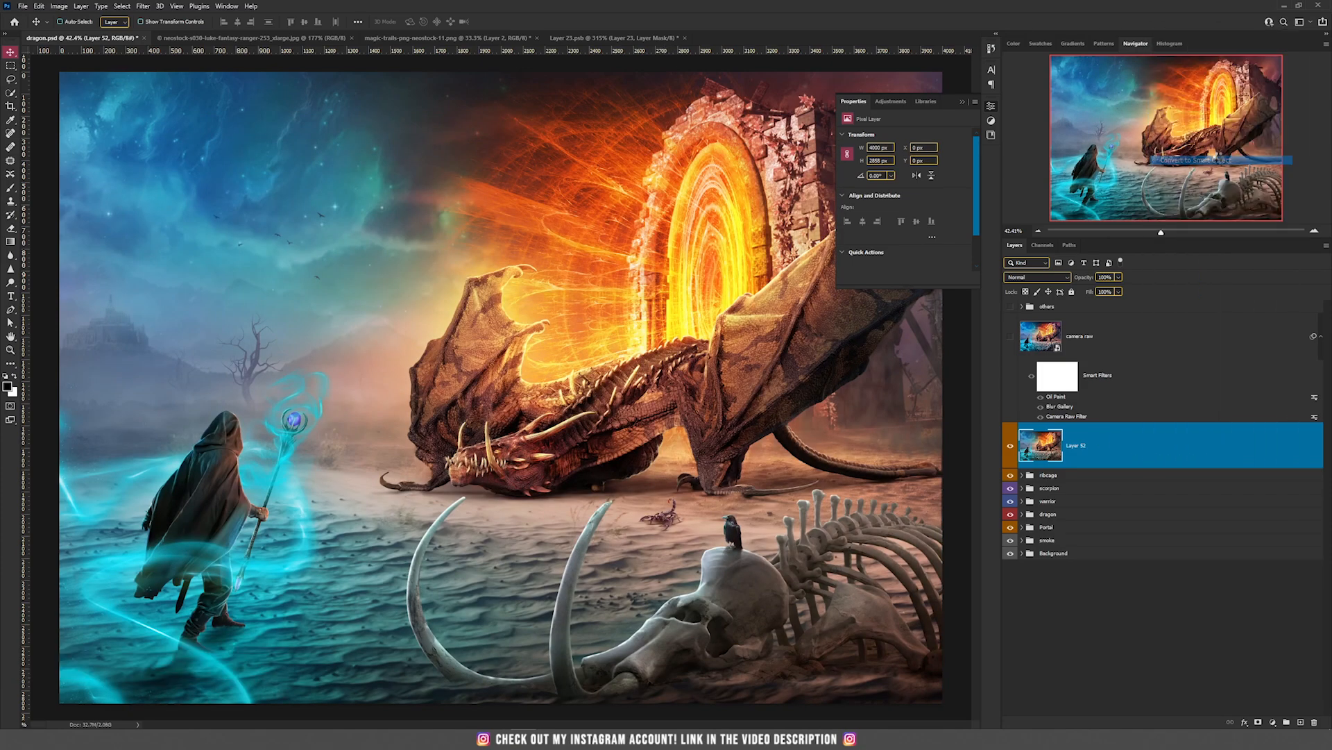
Step: Open the Camera Raw filter, review its Basic, Detail and Color Grading settings, and apply them
click(143, 7)
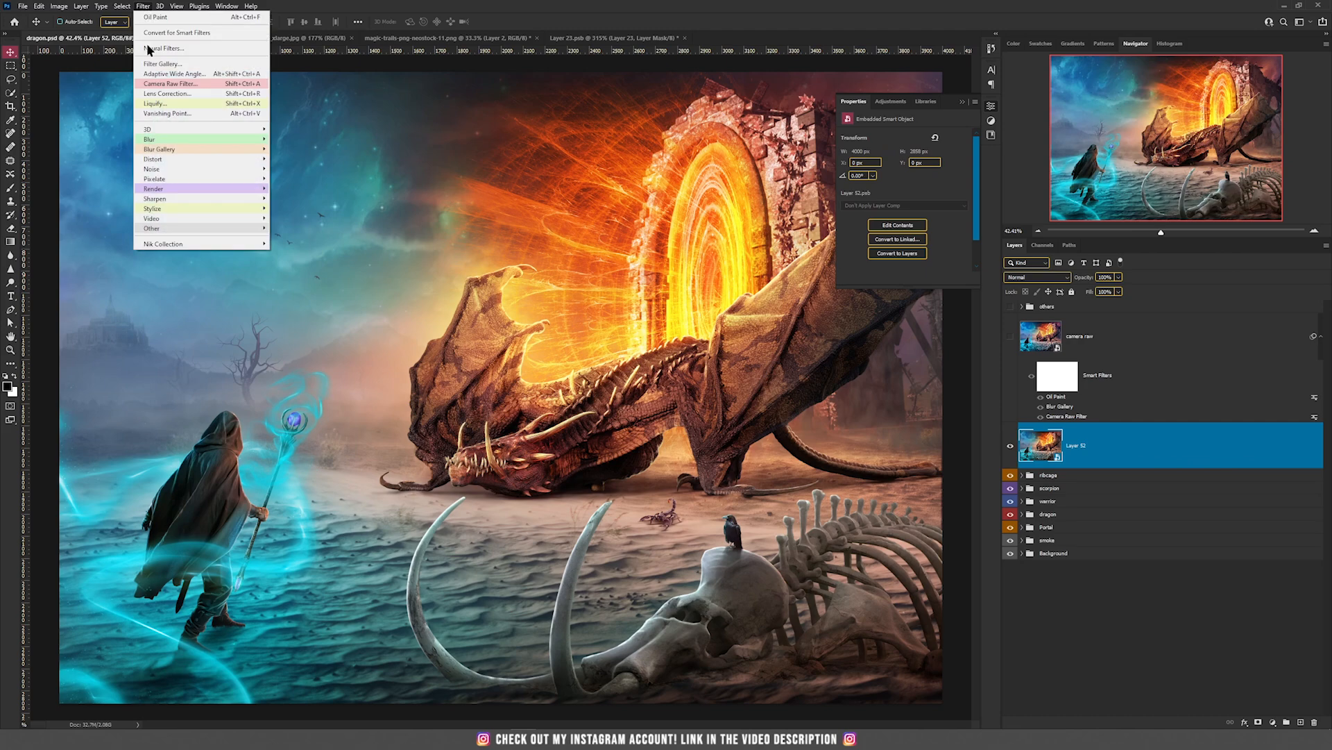
click(164, 85)
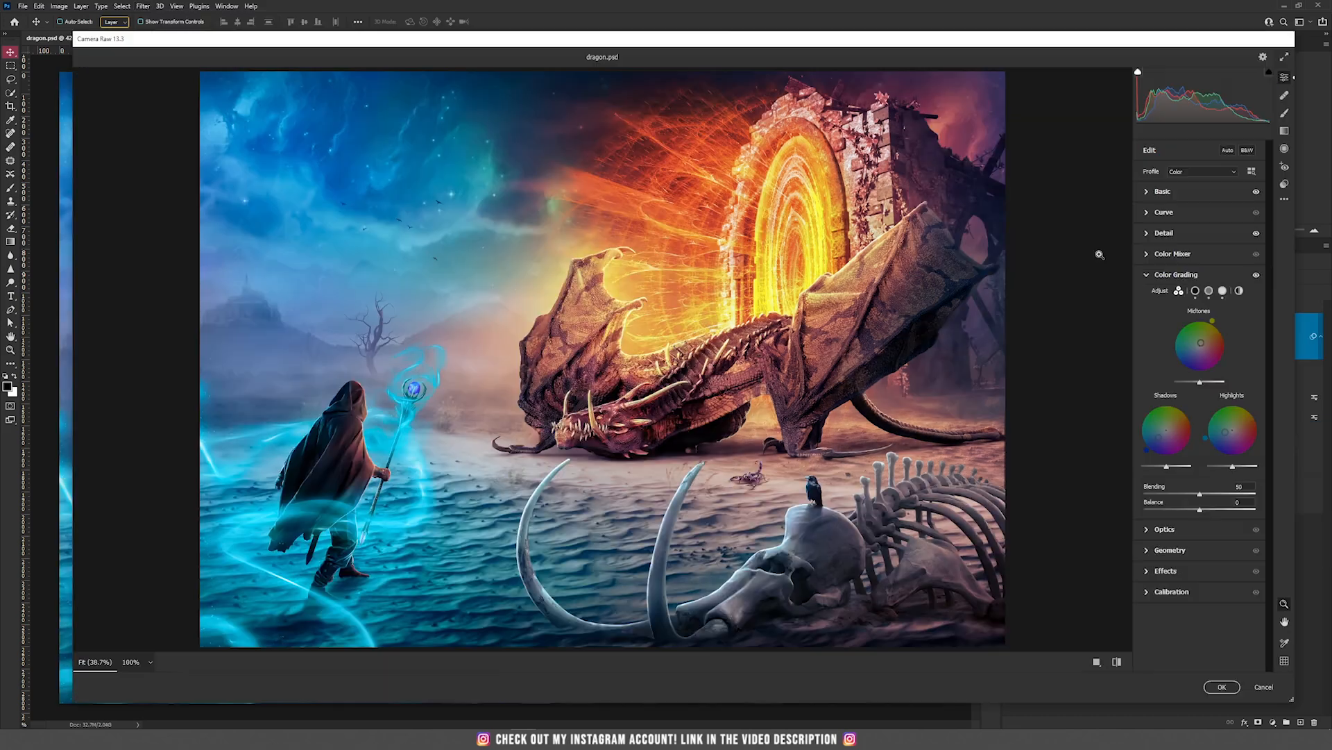
click(1208, 193)
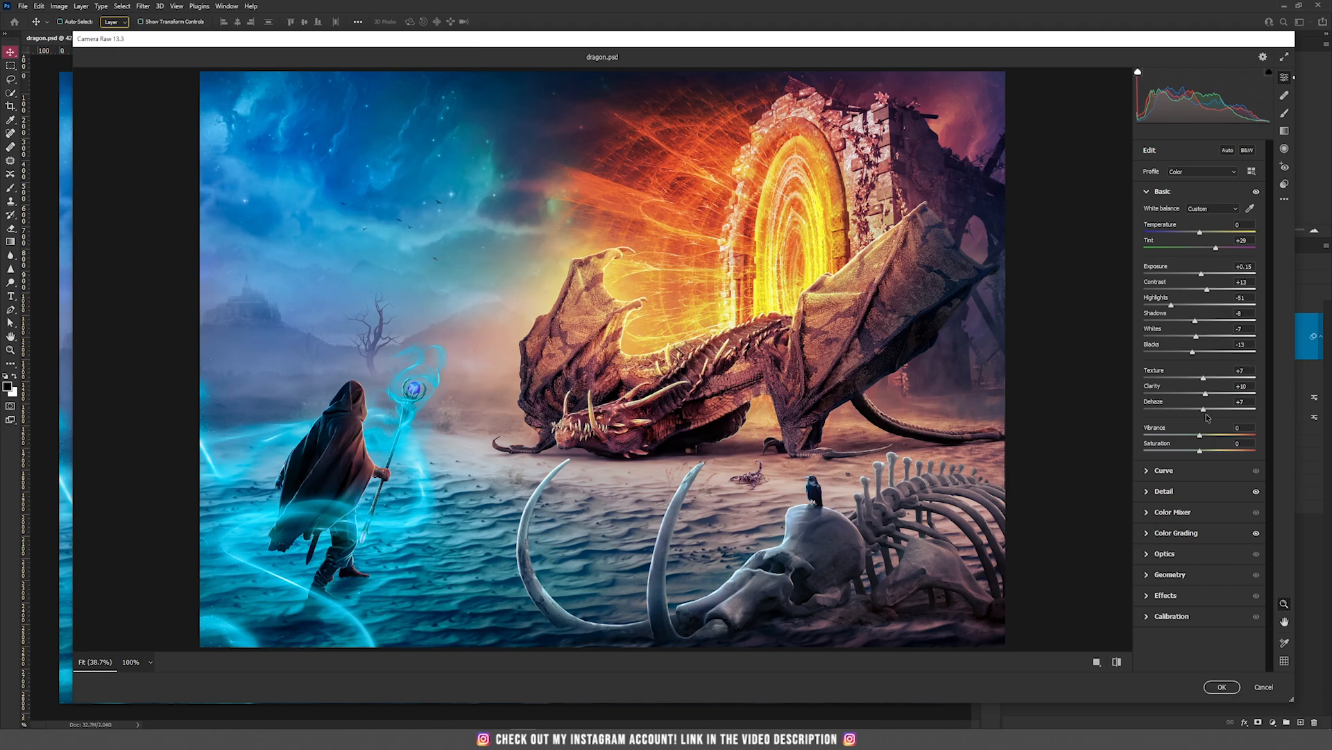
click(1196, 496)
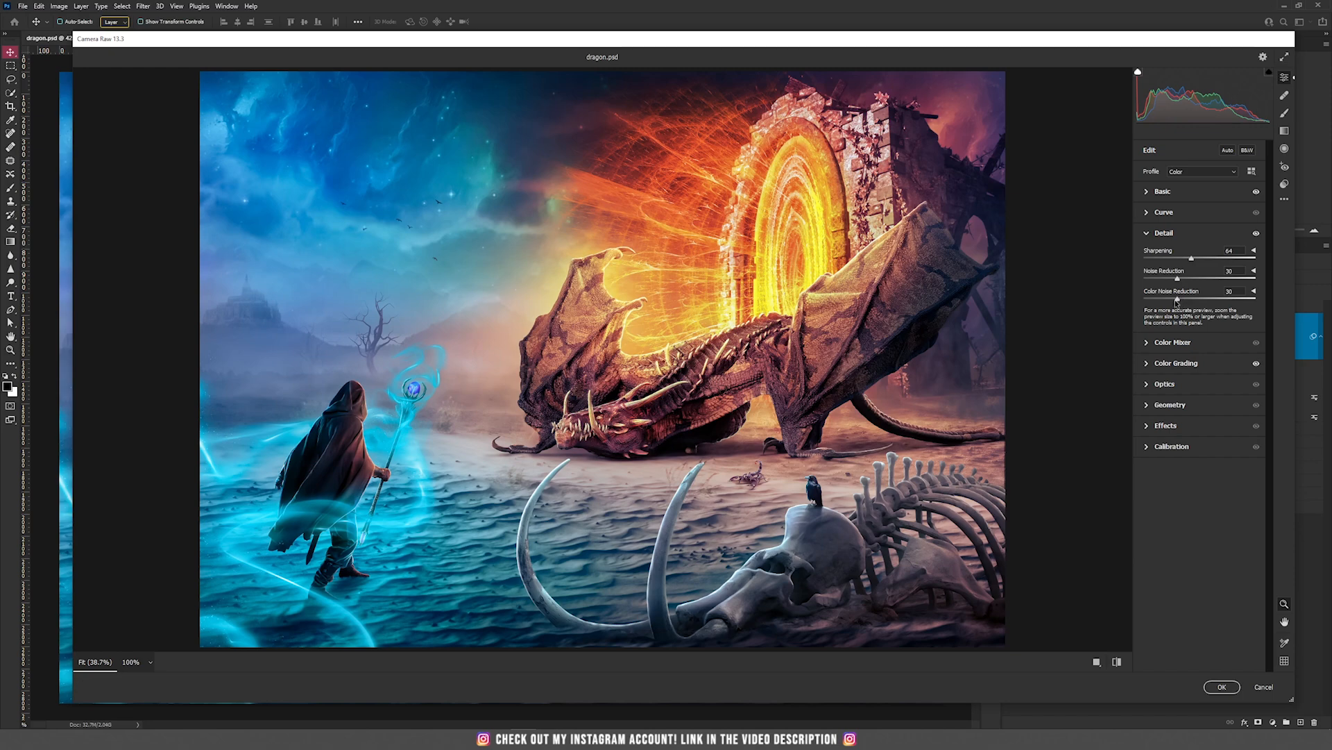
click(1197, 362)
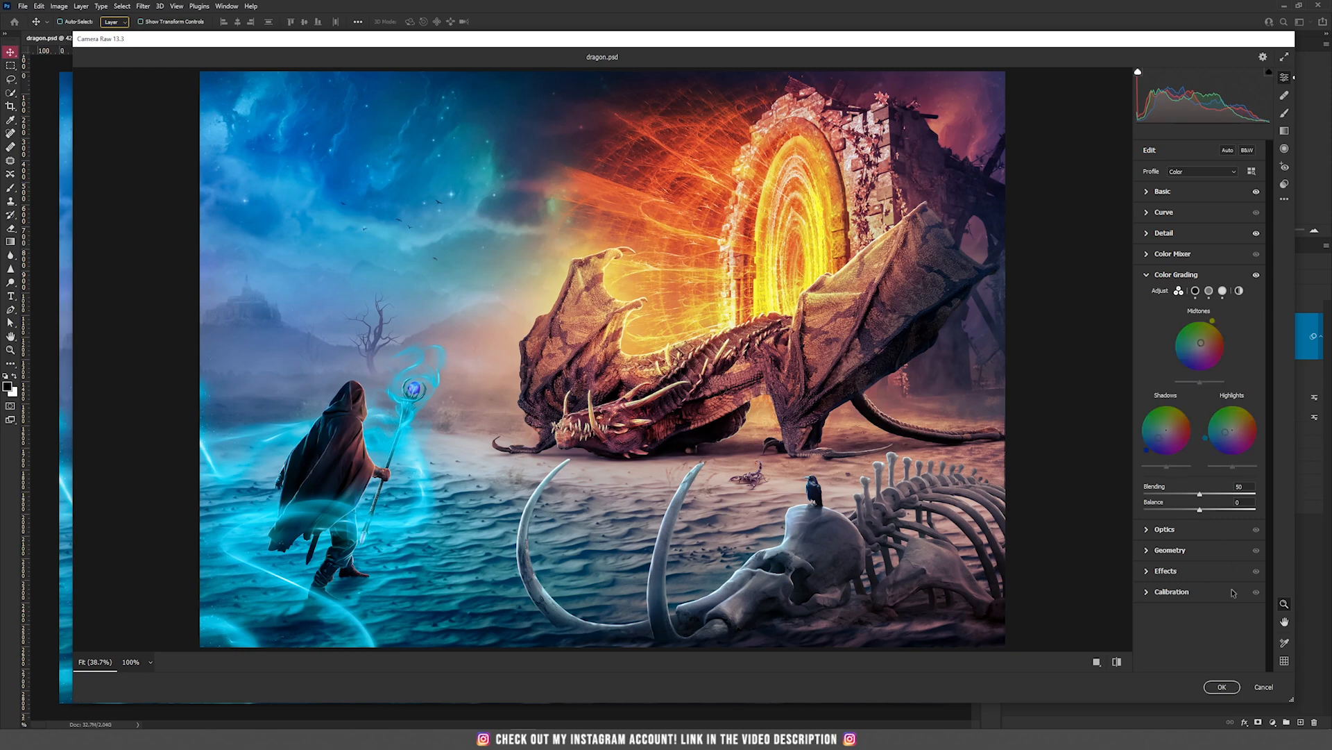
click(1222, 687)
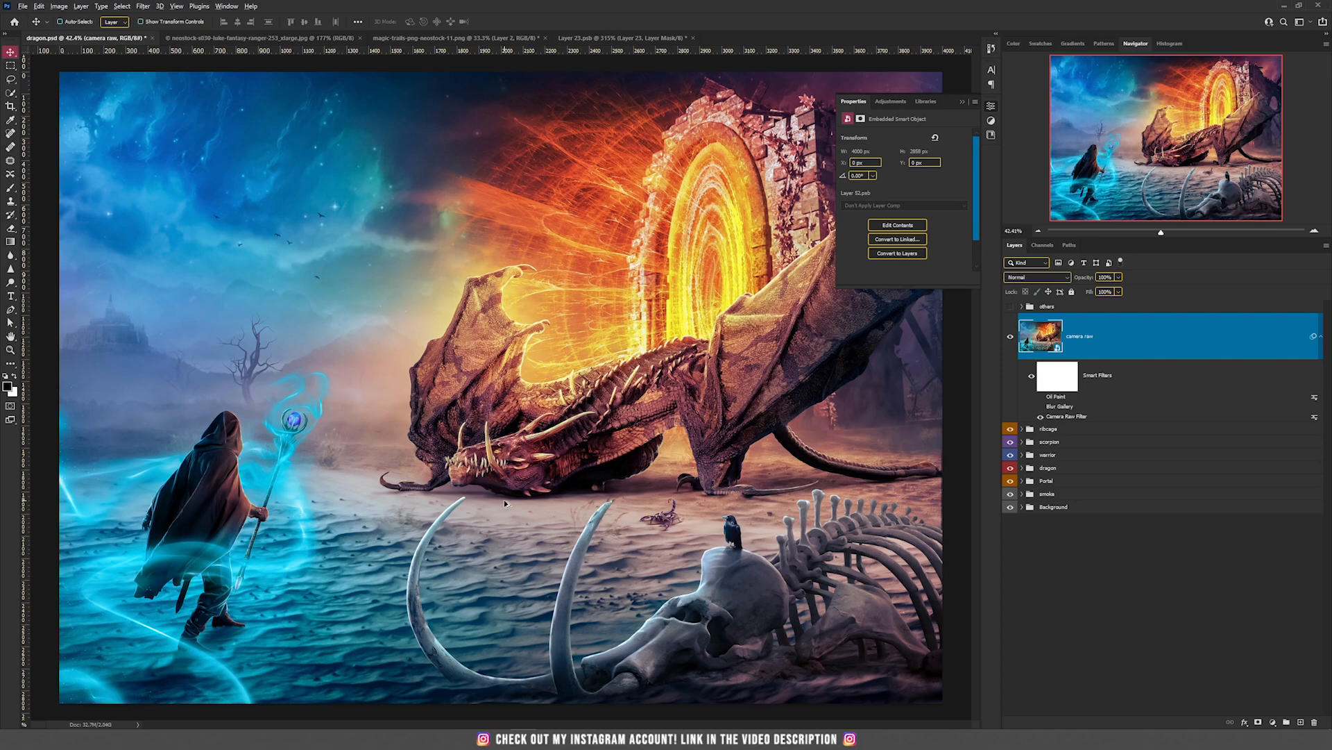
Step: Check the camera raw layer's effect on the scene and show its Blur Gallery smart filter
scroll(504, 499, up, 3)
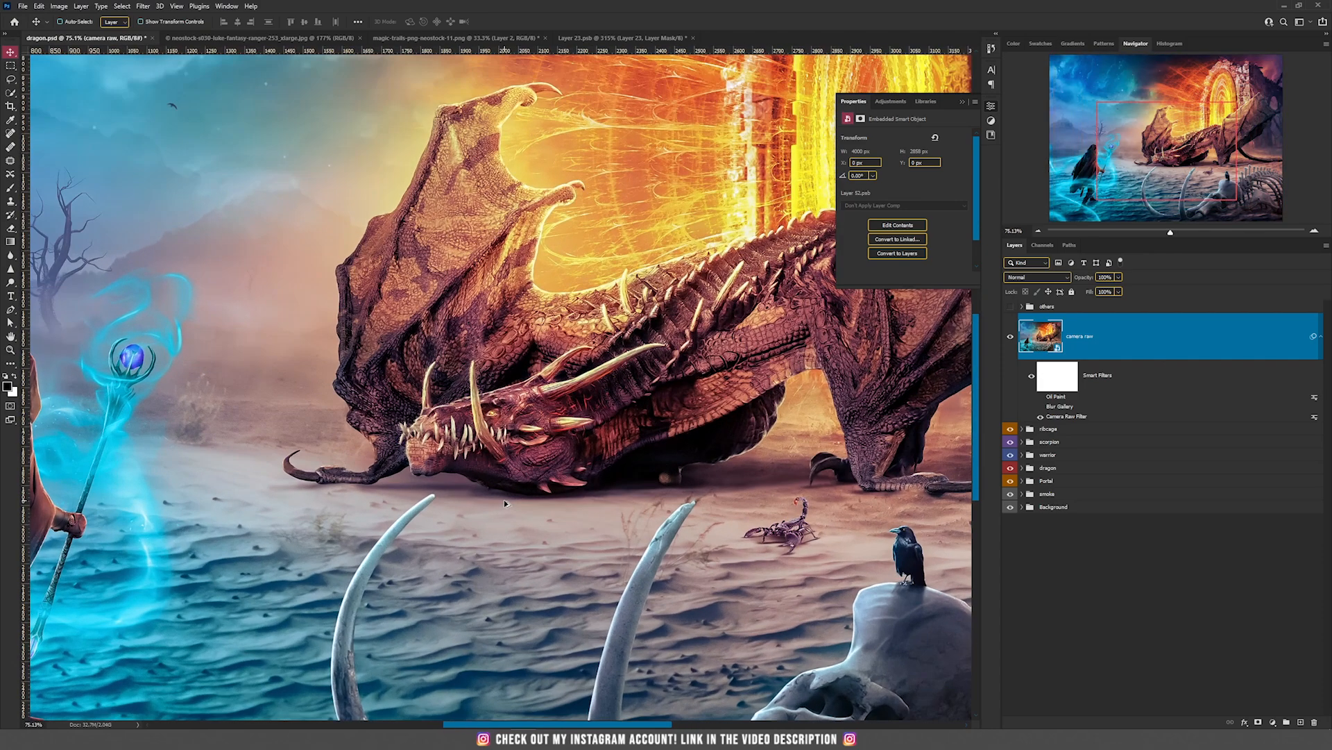
scroll(504, 498, down, 2)
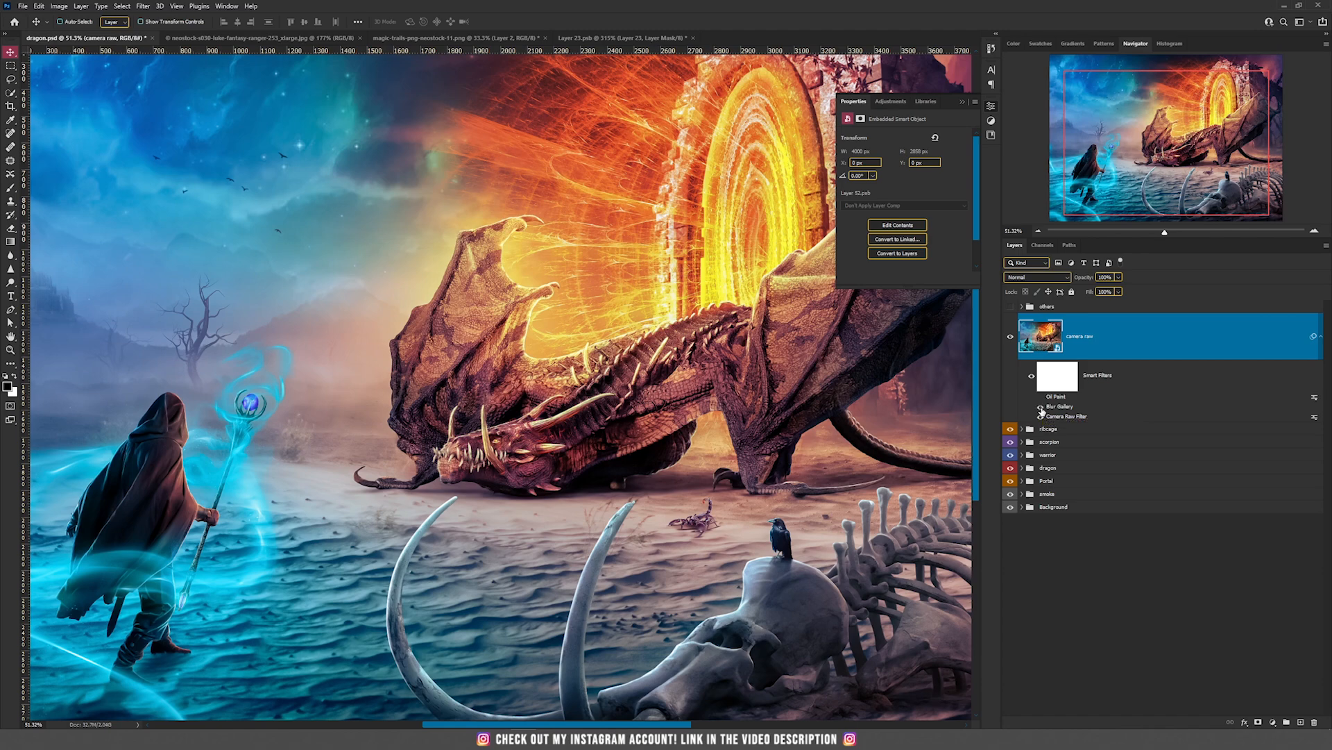
Step: Try a Tilt-Shift blur with a low blur amount and the sharp band across the dragon, and discard it
click(142, 6)
mouse_move(172, 150)
click(297, 169)
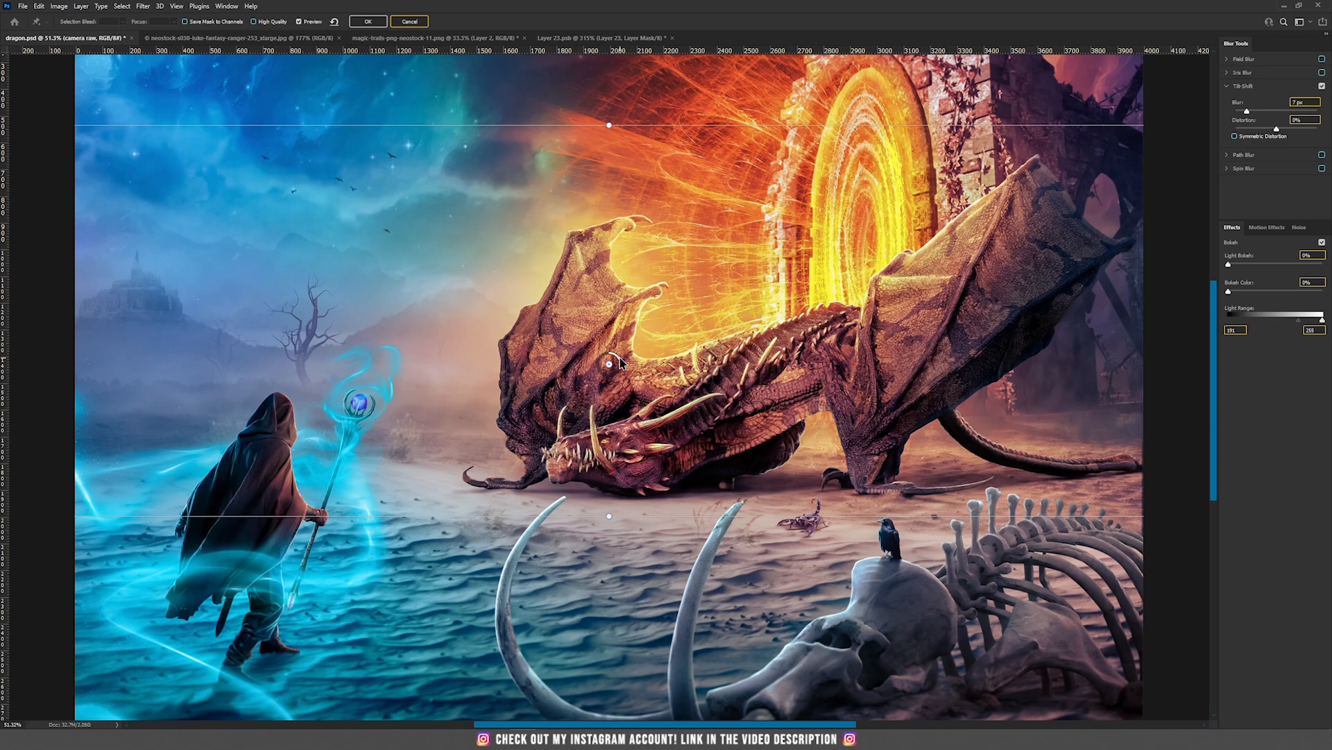
mouse_move(622, 361)
mouse_down()
mouse_move(611, 389)
mouse_move(590, 383)
mouse_move(582, 350)
mouse_move(610, 337)
mouse_move(602, 364)
mouse_move(616, 357)
mouse_up()
scroll(671, 407, down, 2)
scroll(675, 411, down, 1)
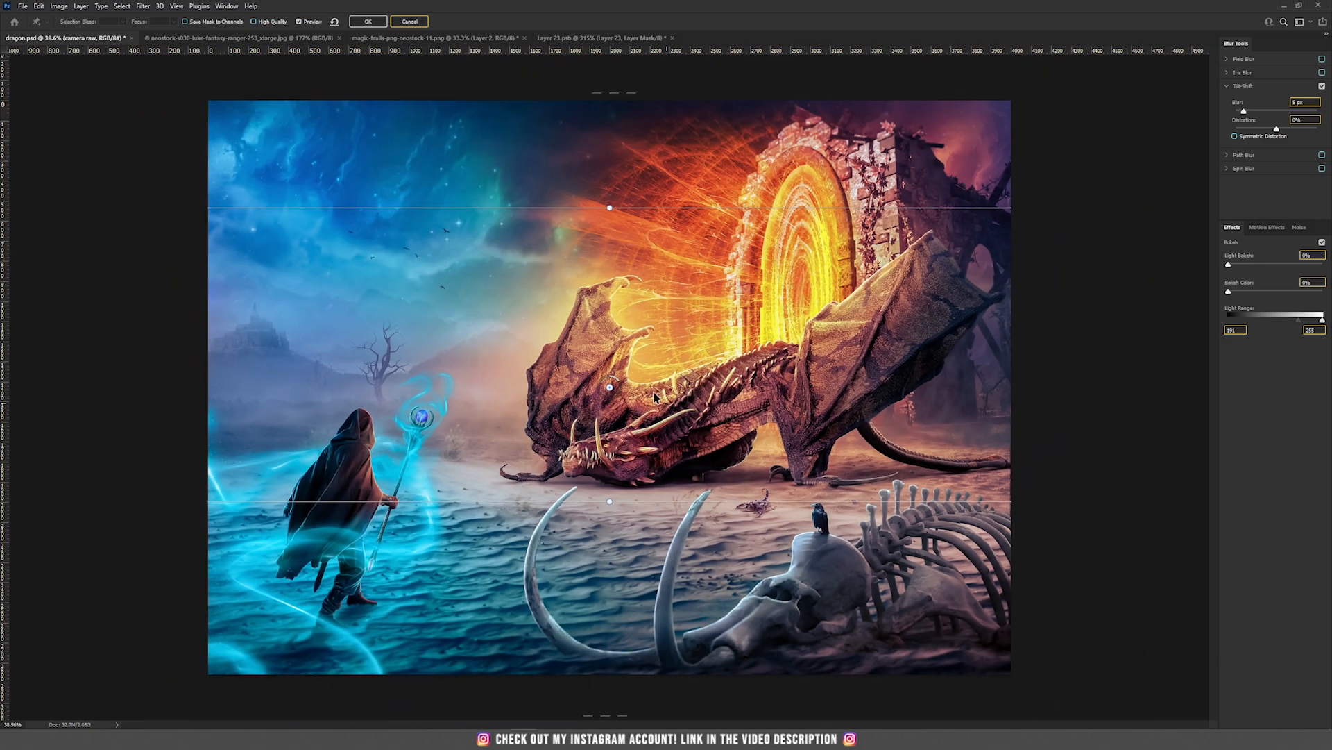
click(407, 23)
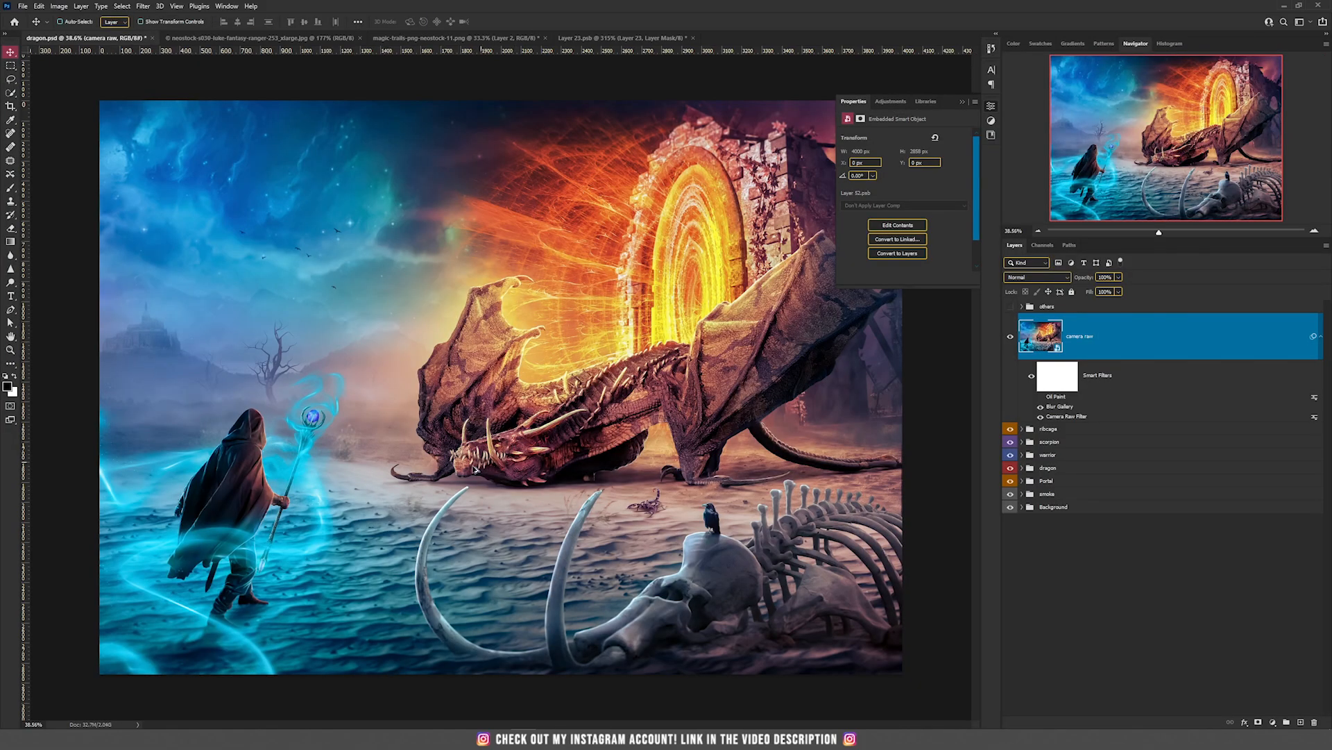
Step: Show the Oil Paint smart filter on the camera raw layer and check its effect on the dragon's head
scroll(533, 450, up, 8)
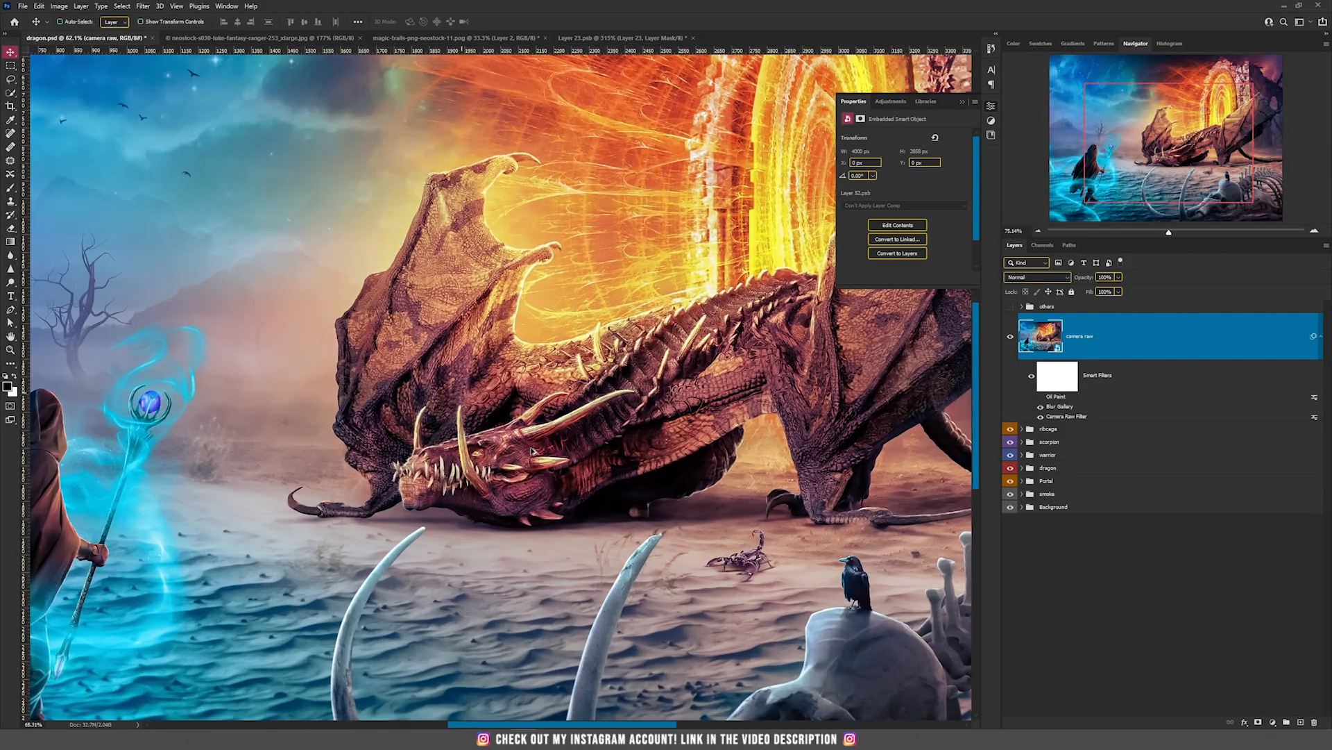
scroll(533, 451, up, 1)
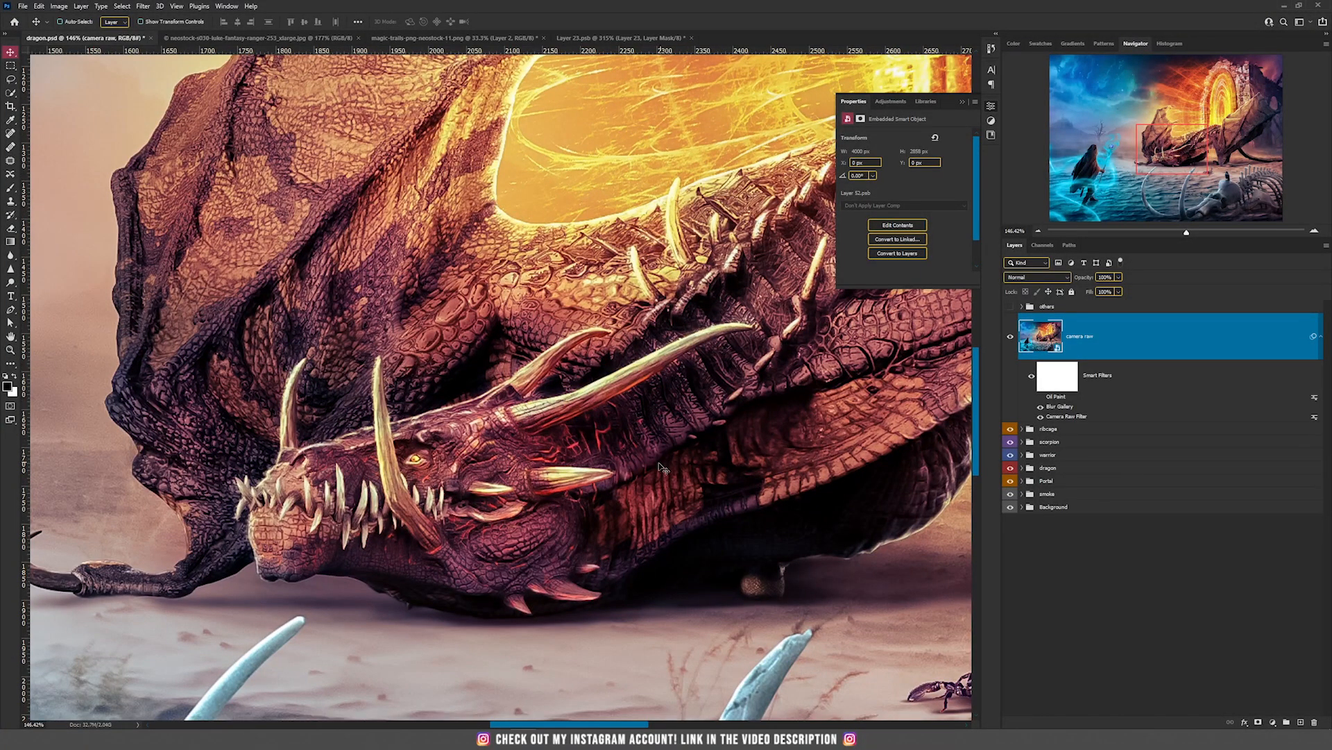
scroll(665, 467, down, 4)
scroll(662, 466, down, 1)
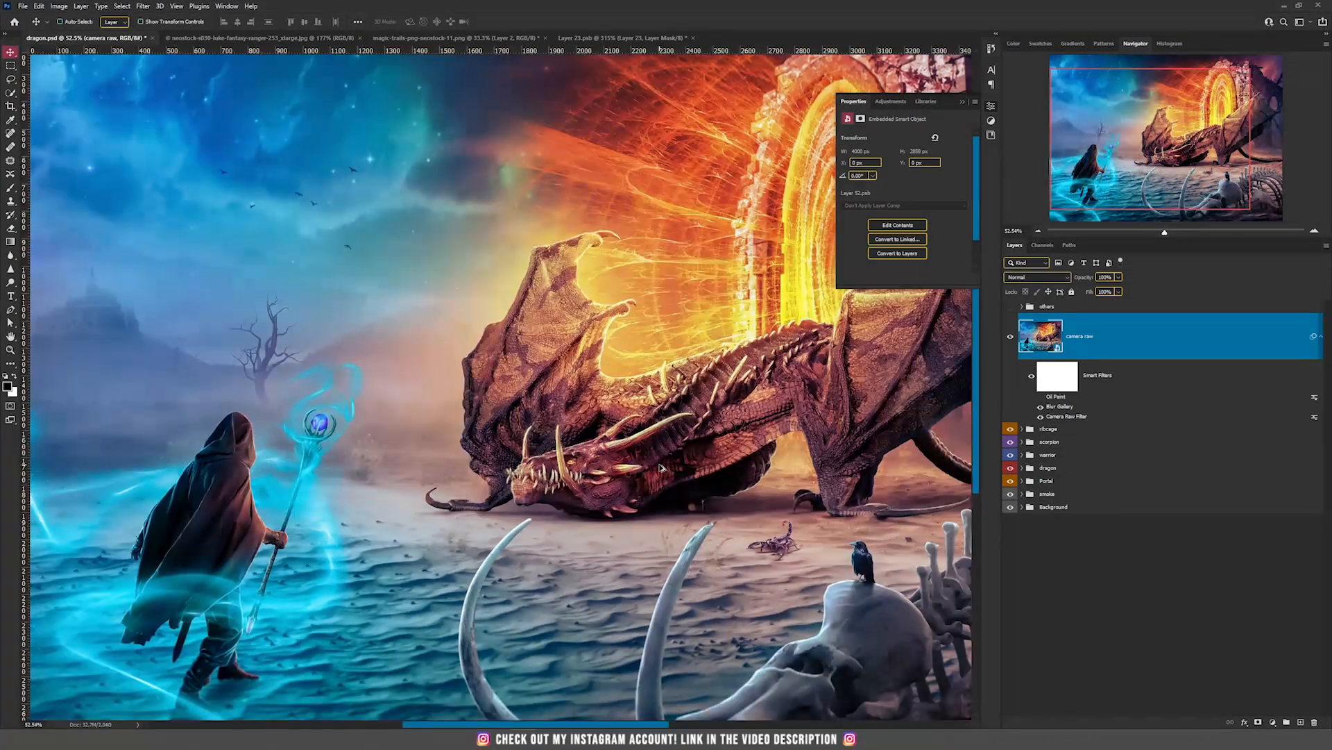
scroll(662, 466, down, 1)
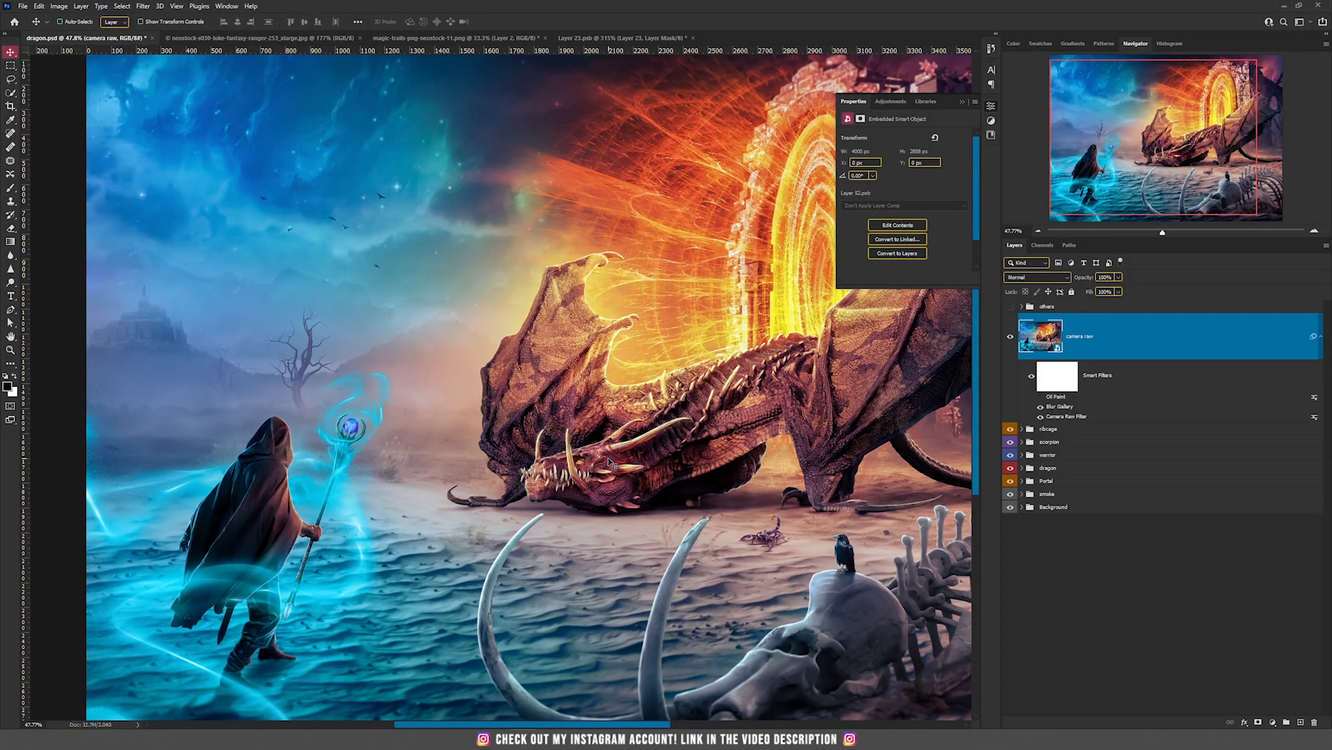
scroll(601, 485, up, 8)
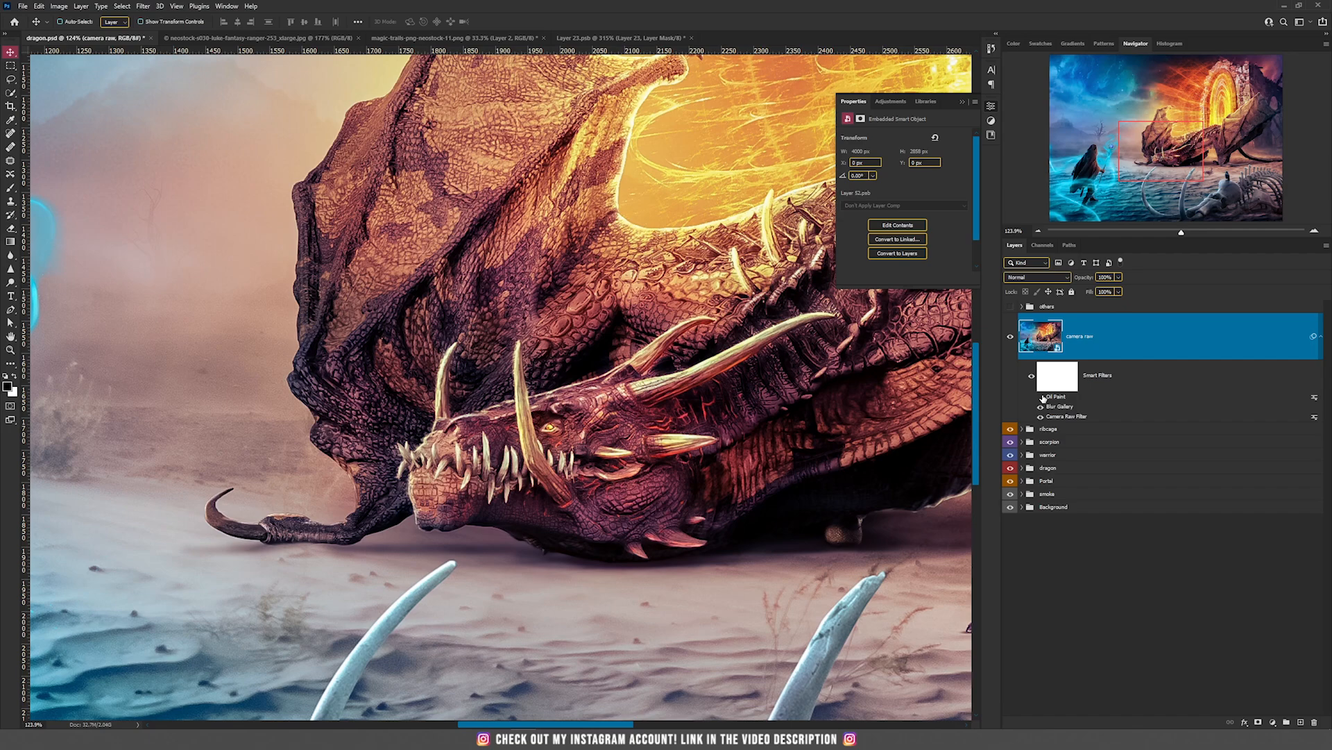
click(1041, 397)
scroll(684, 434, up, 2)
scroll(586, 445, down, 5)
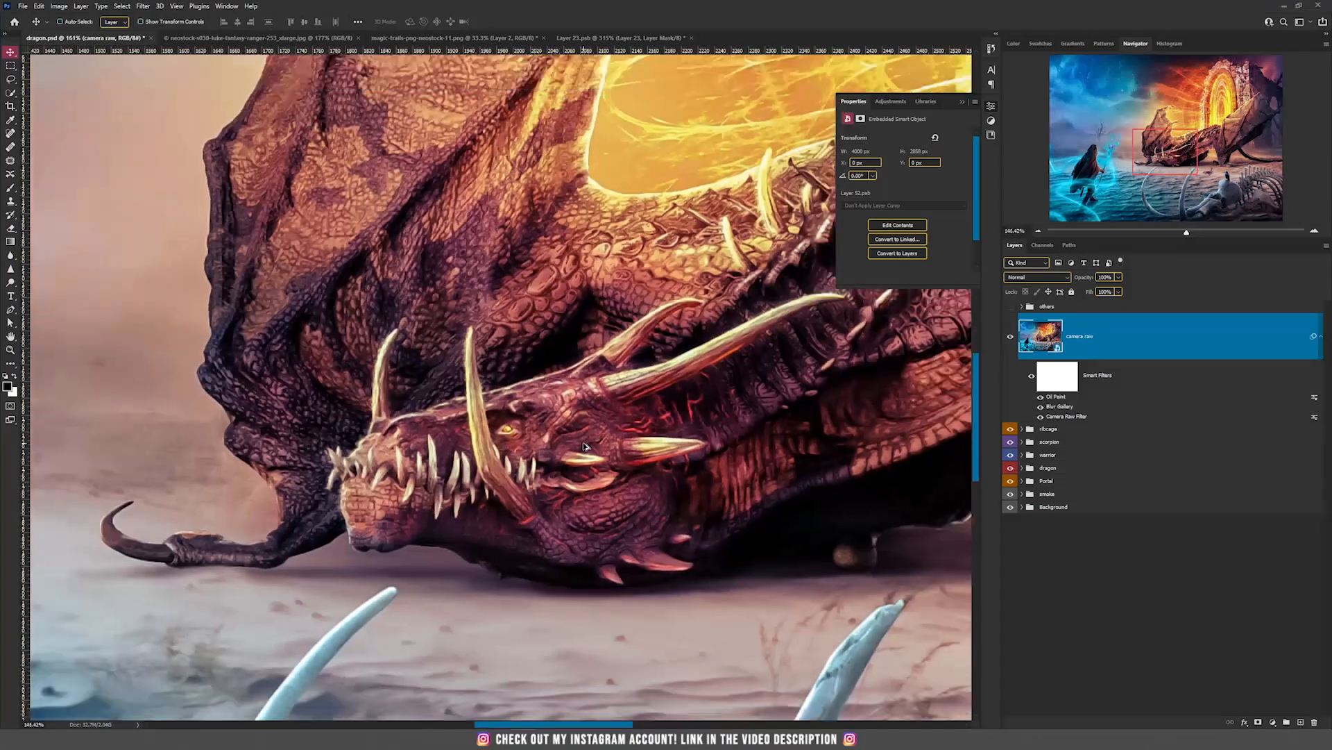
scroll(586, 445, down, 1)
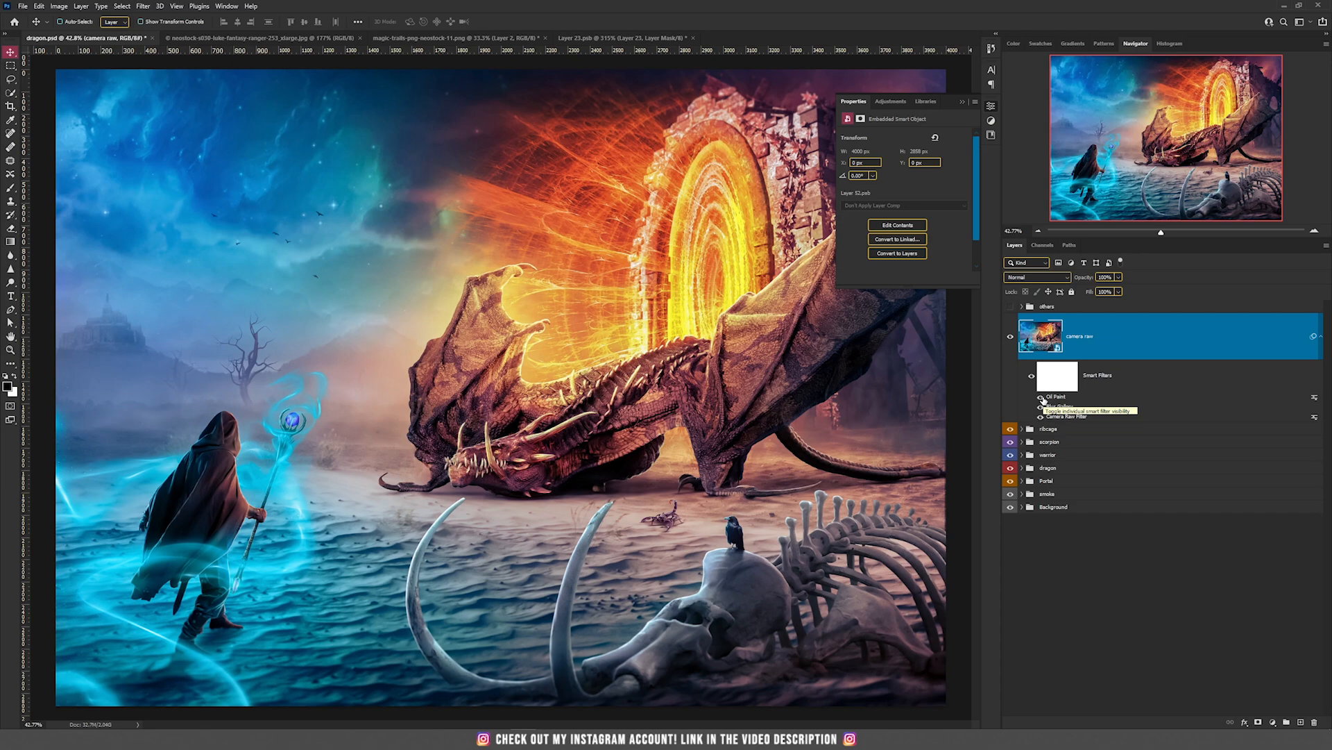
Step: Hide the Oil Paint smart filter, review the Oil Paint filter's brush and lighting settings on the dragon's texture, and discard the new filter
click(1041, 397)
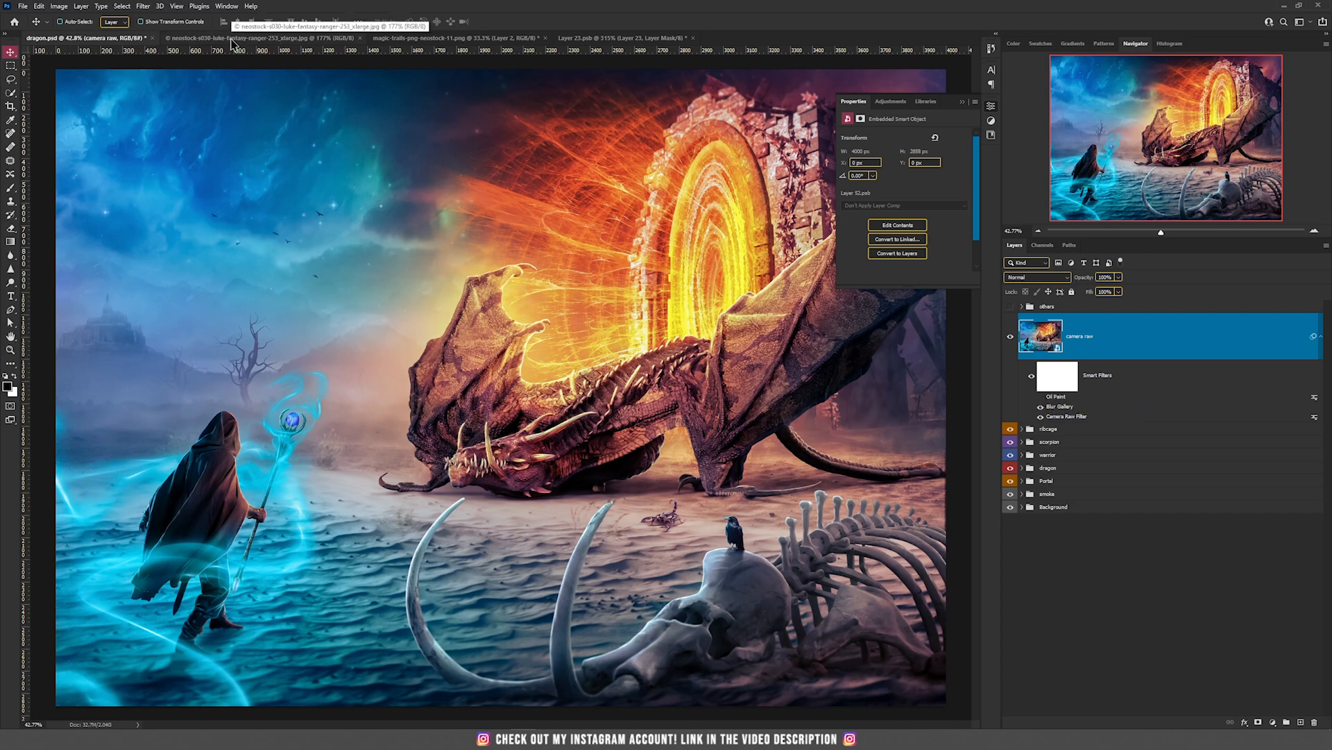
click(144, 7)
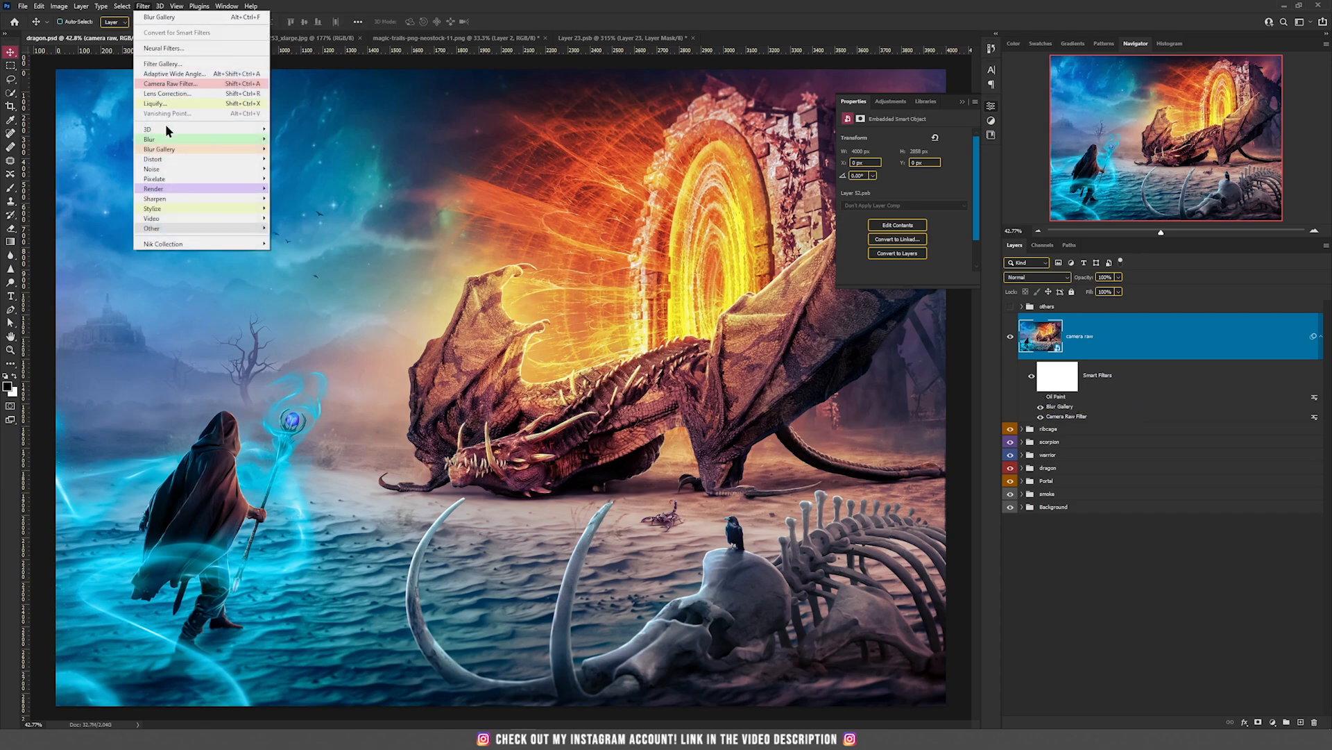
mouse_move(201, 208)
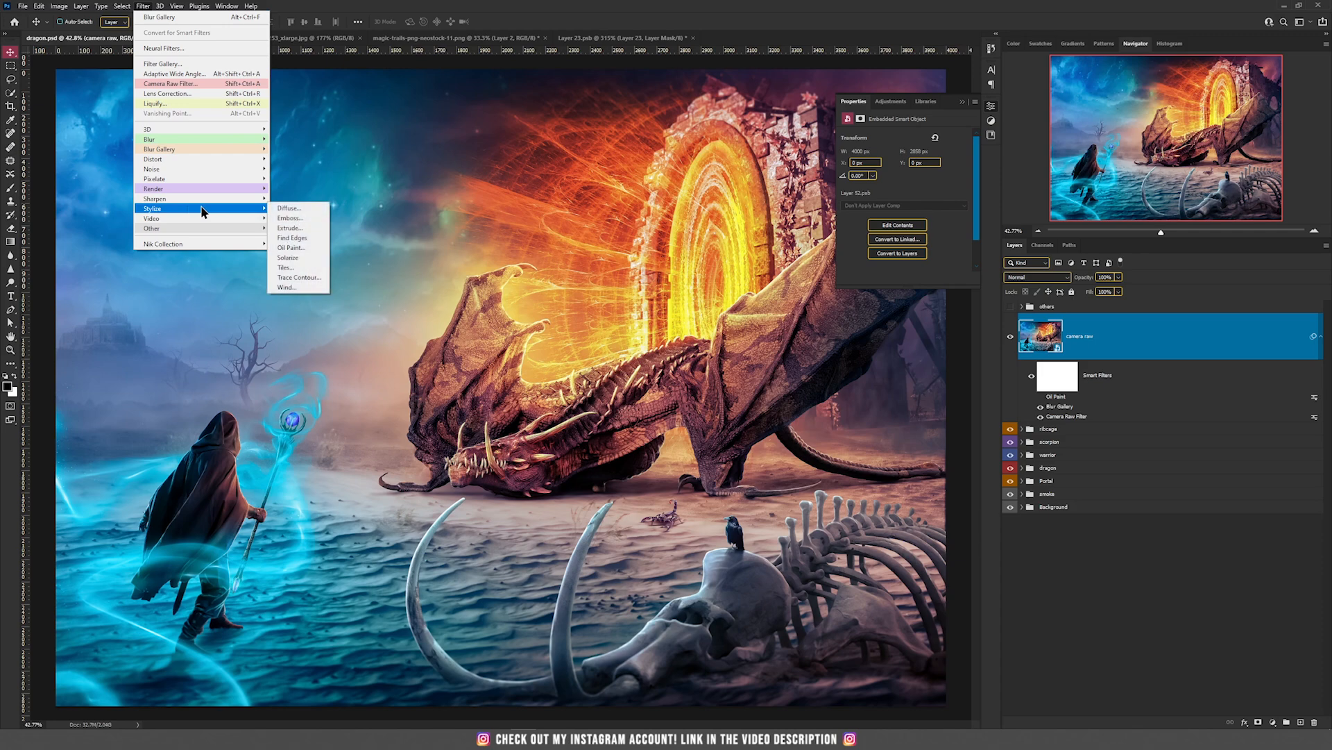
click(291, 247)
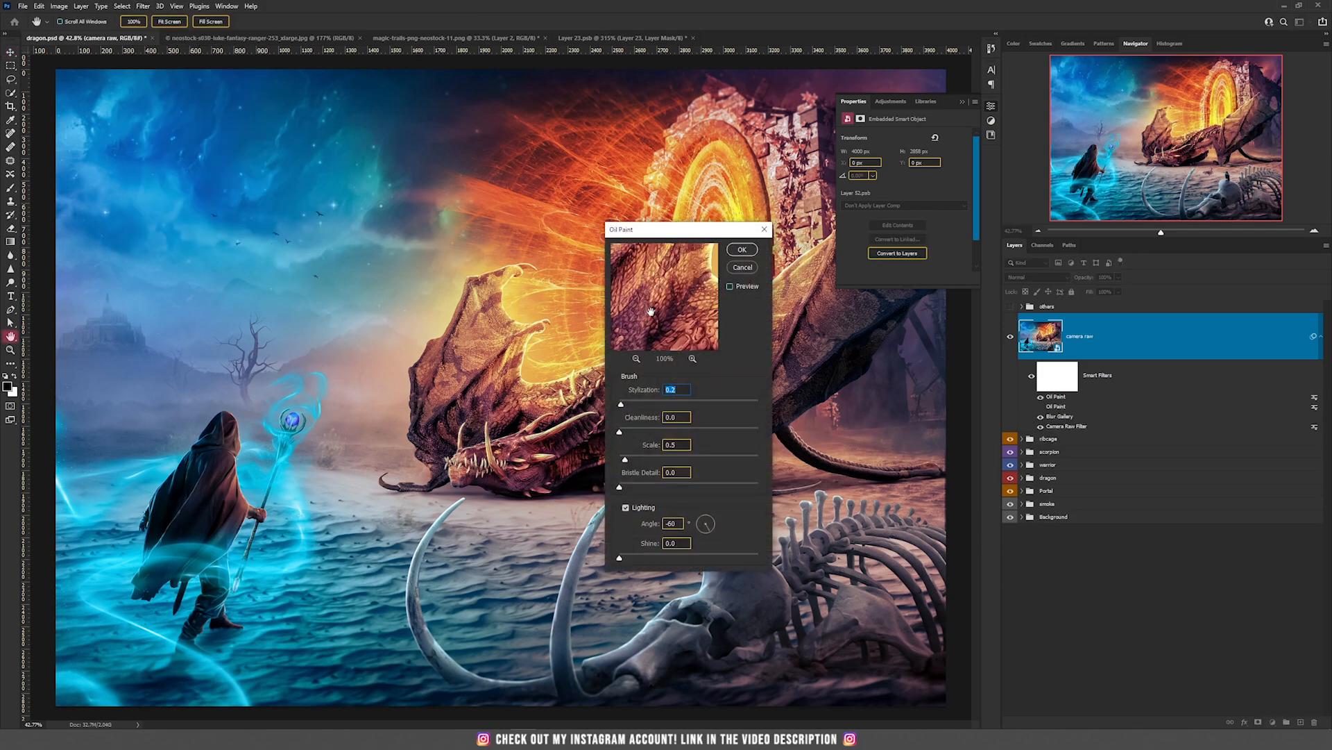
drag(647, 310, 659, 313)
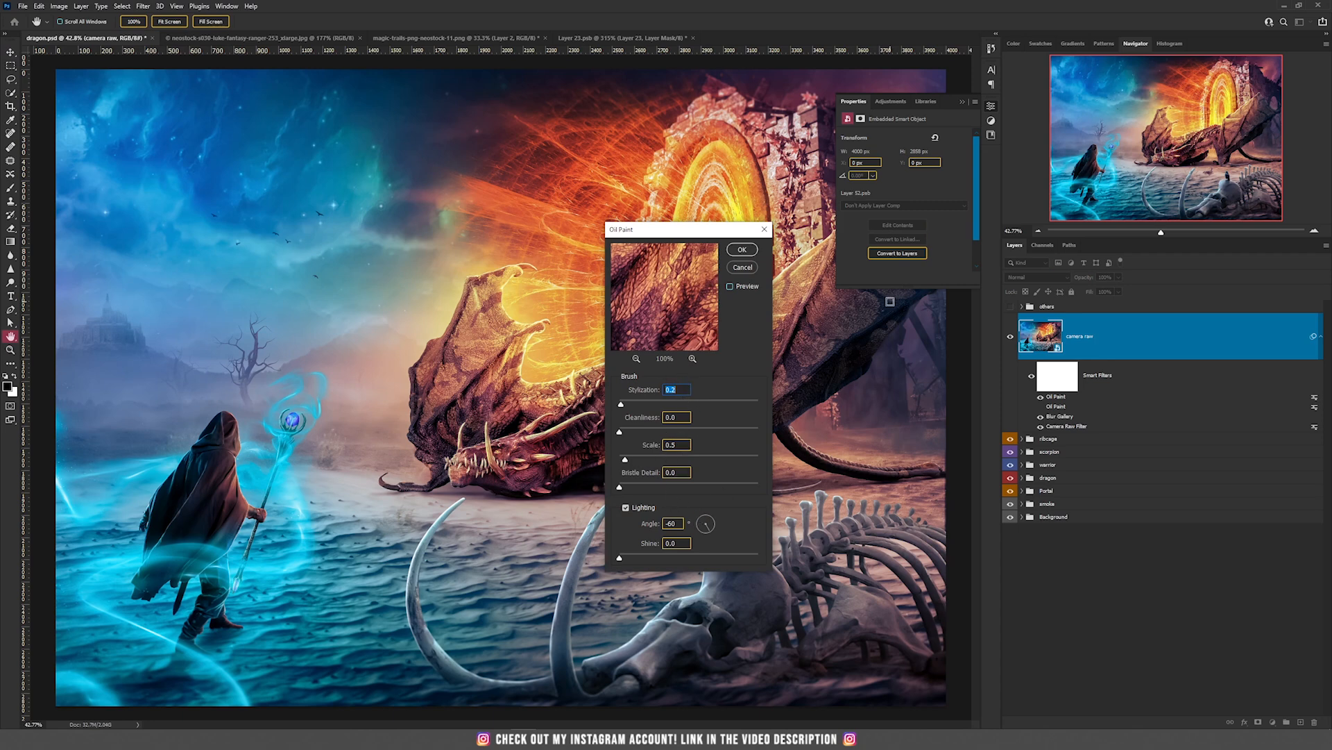
click(742, 268)
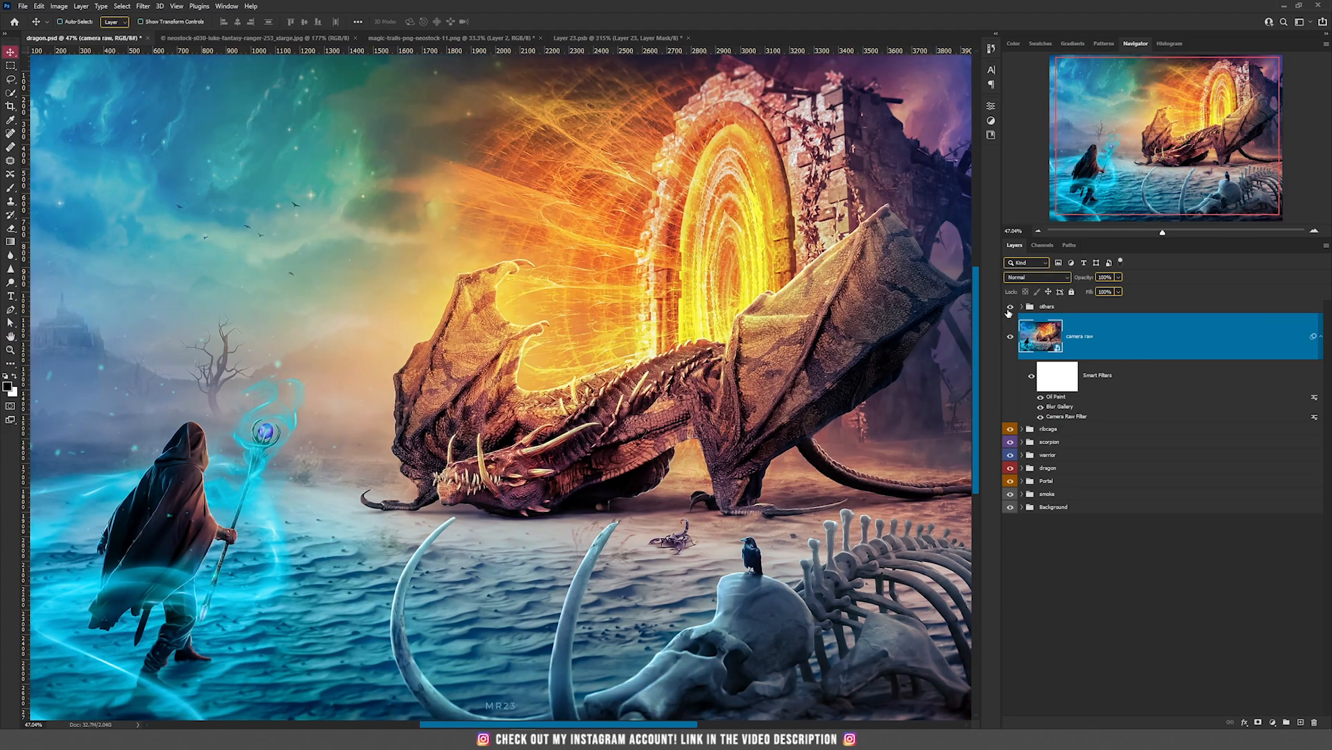
Step: Examine the finished scene as a whole, hide the interface panels, and inspect the dragon and hooded warrior up close
scroll(653, 322, down, 2)
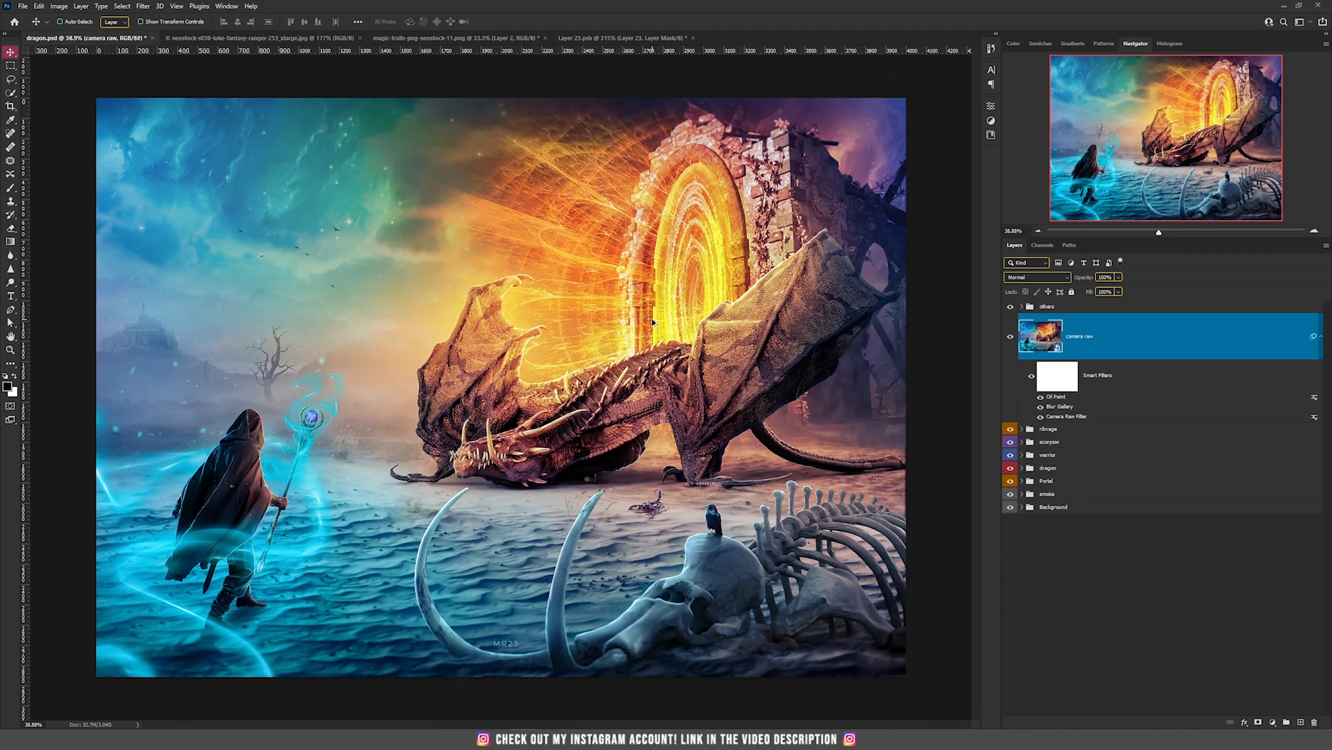
scroll(652, 323, up, 3)
scroll(574, 324, down, 2)
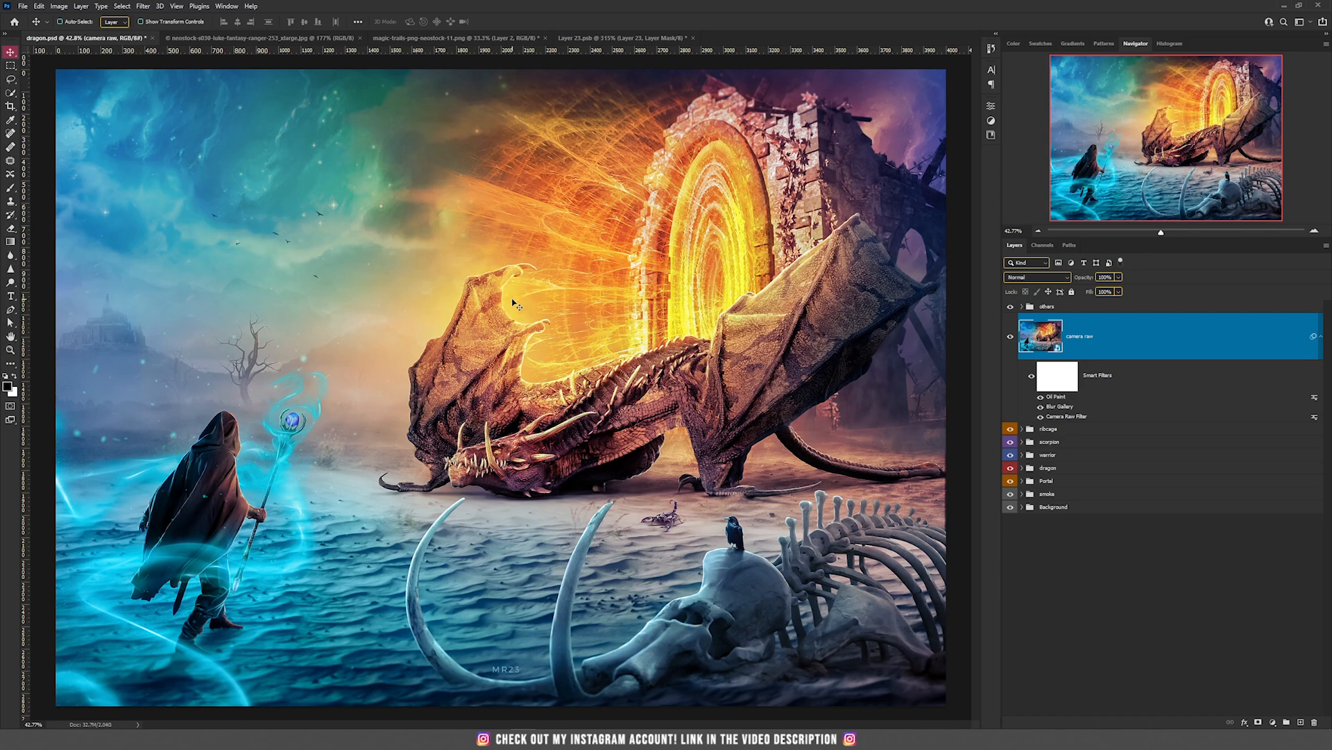
key(Tab)
scroll(791, 361, up, 5)
drag(782, 512, 875, 474)
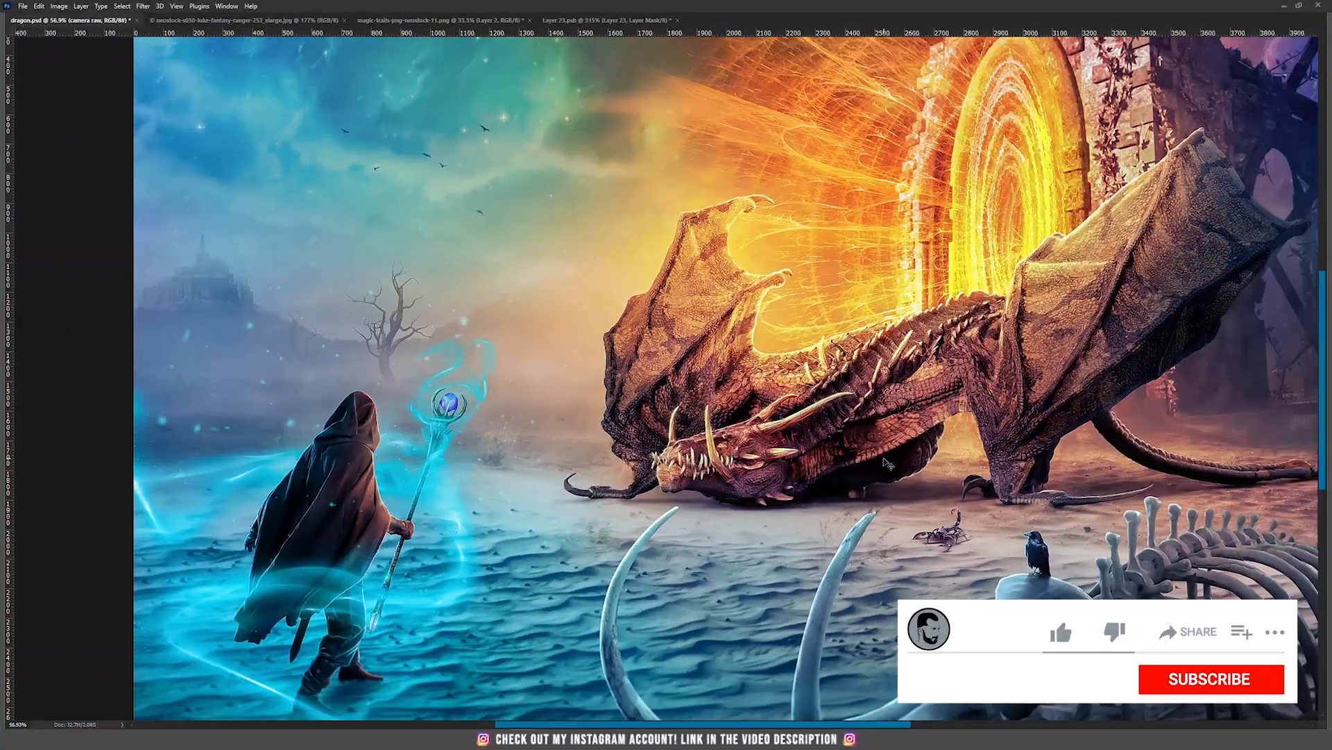